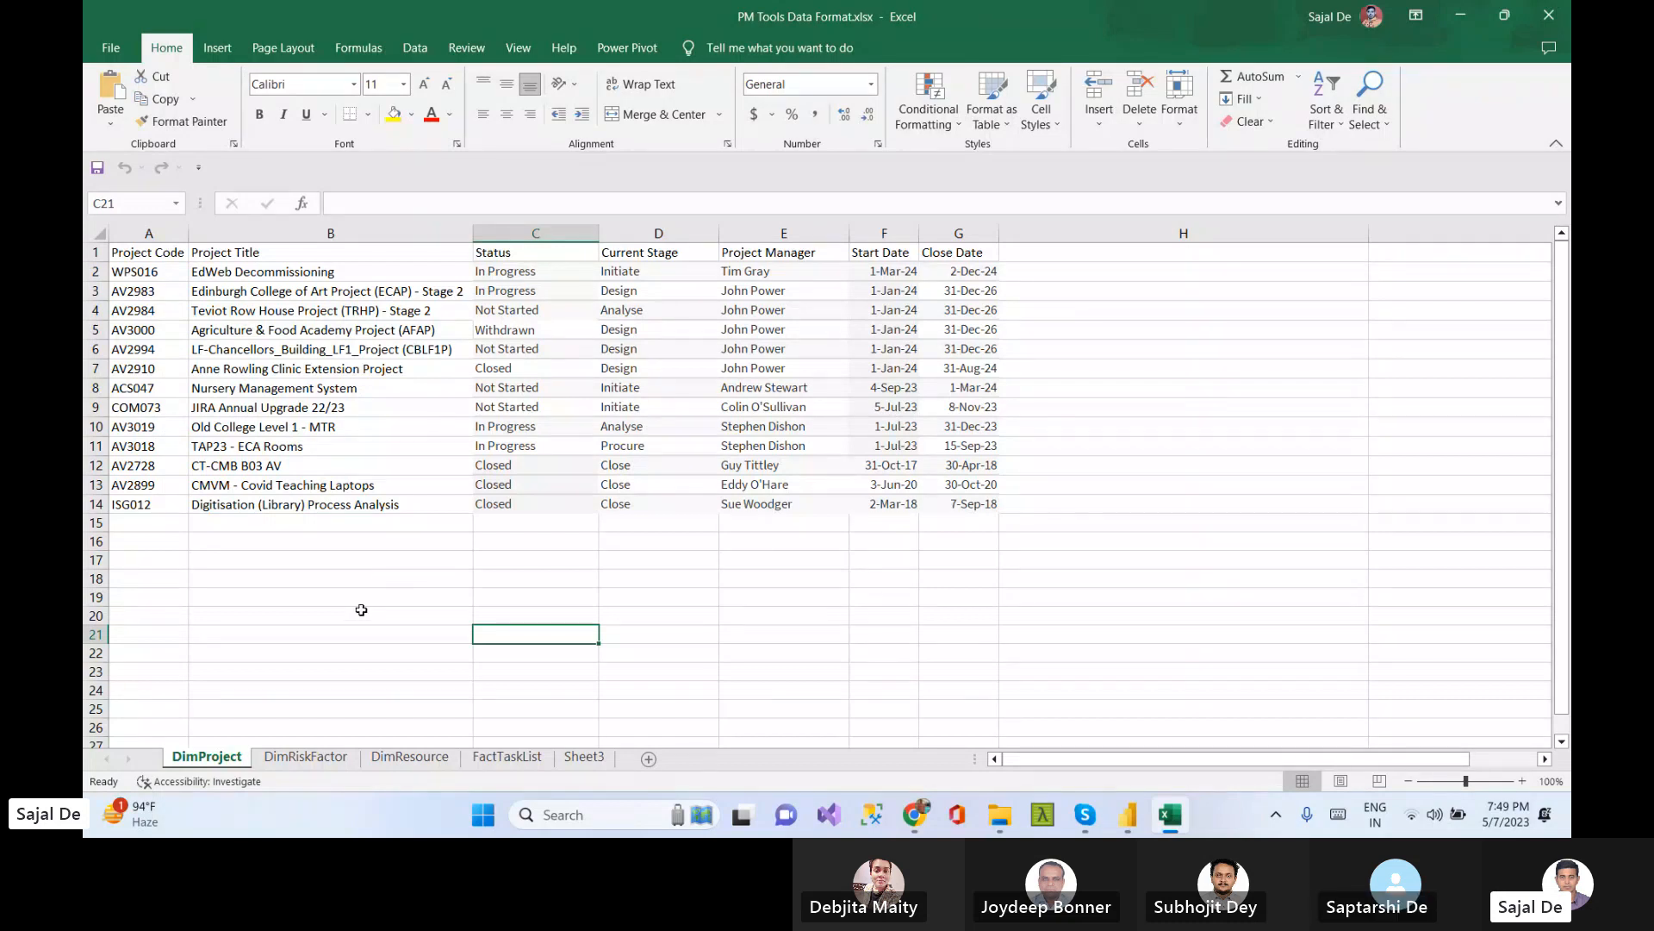
{"action": "left_click", "coordinate": [434, 371]}
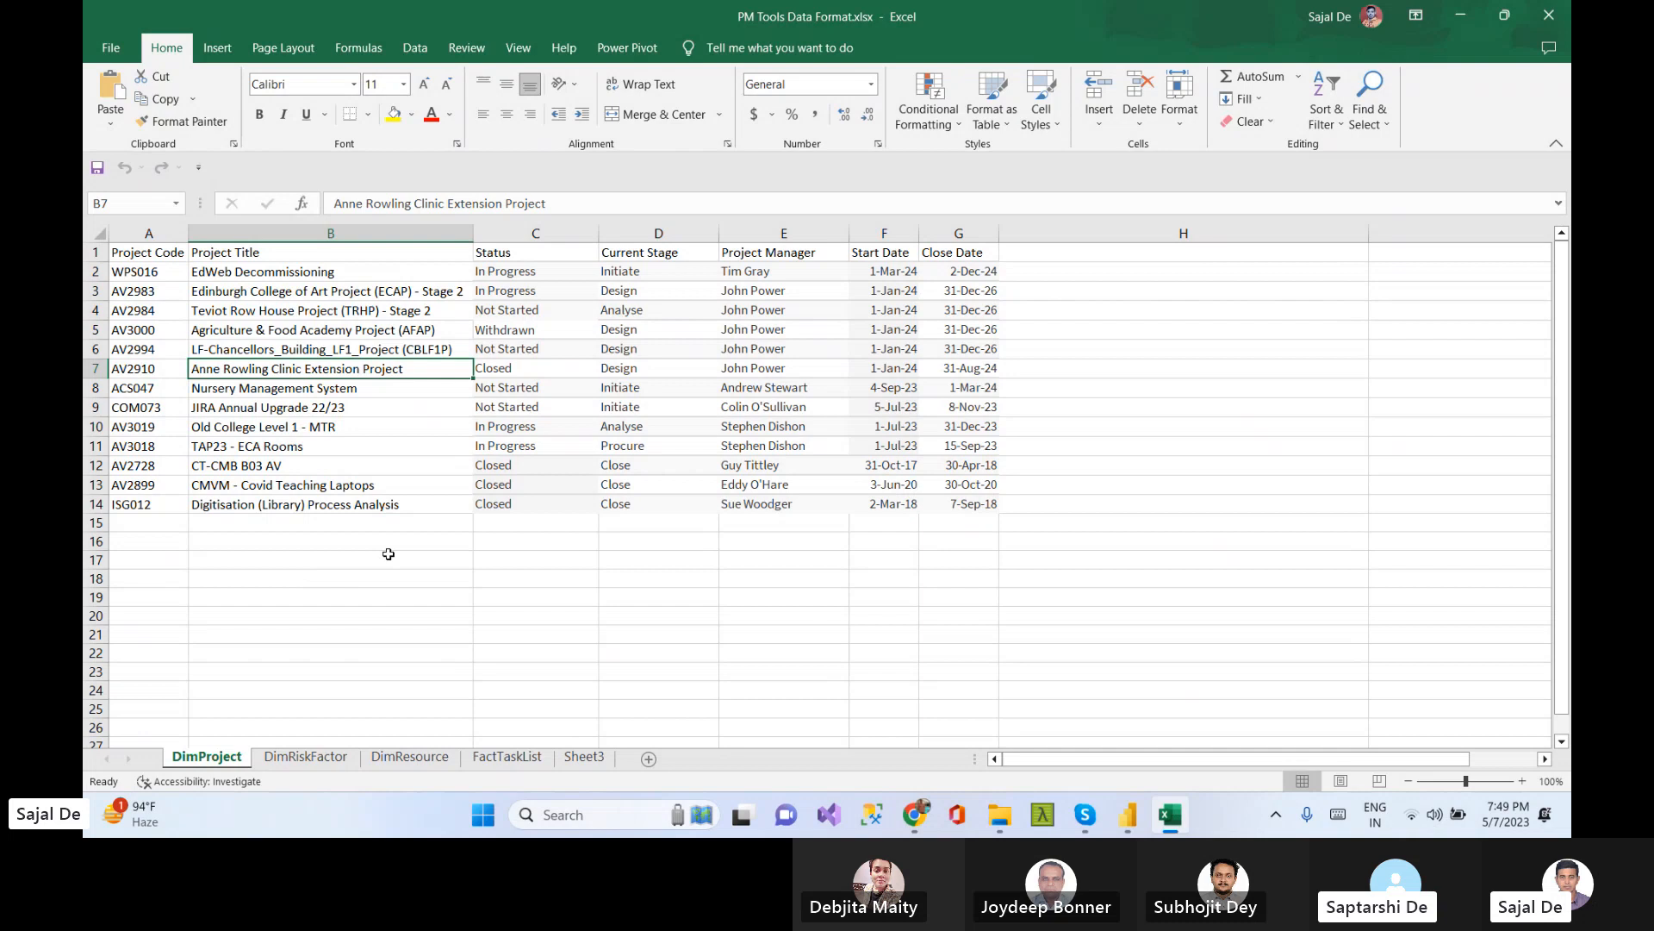
{"action": "left_click", "coordinate": [144, 269]}
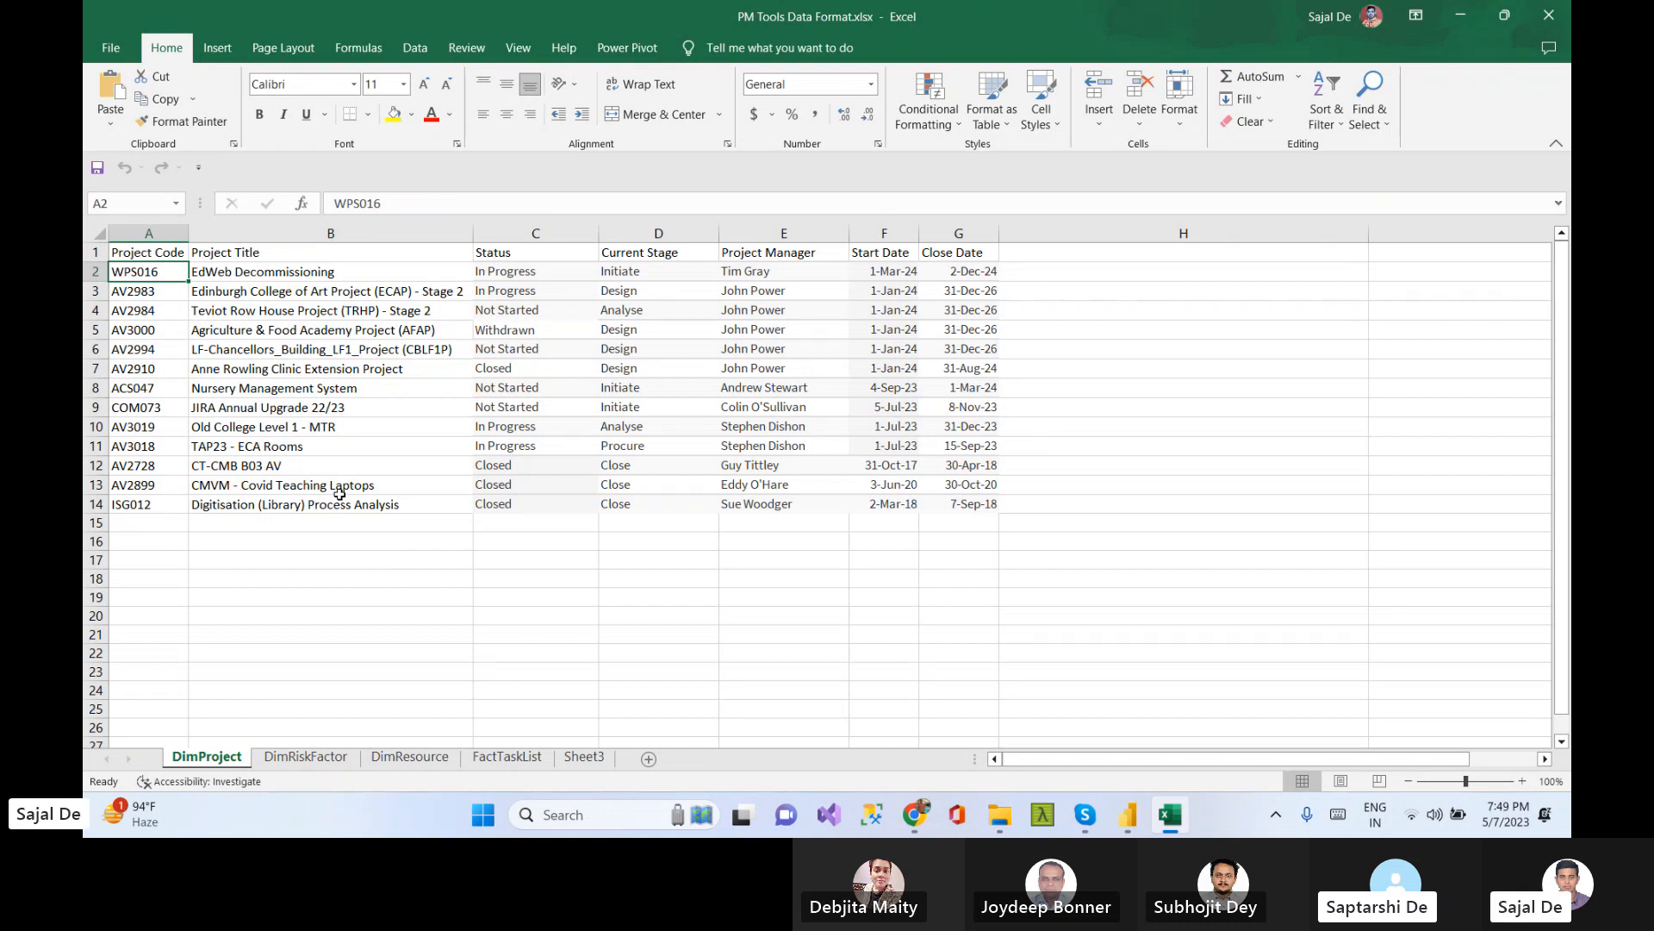
{"action": "left_click", "coordinate": [254, 270]}
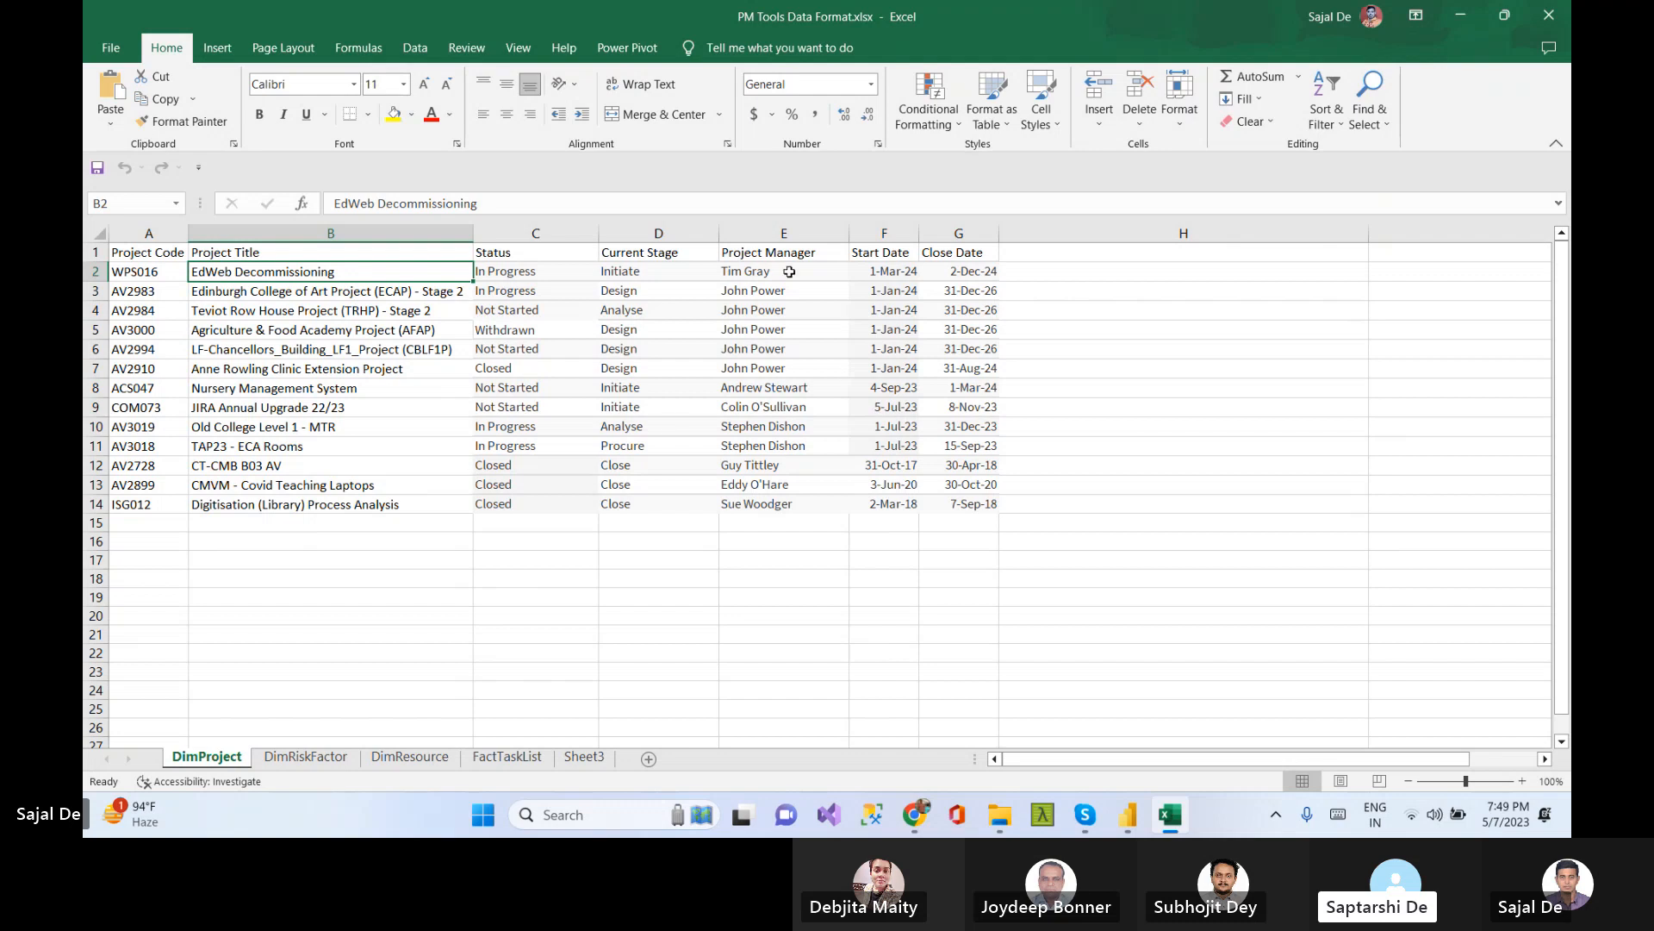
Rename the Project Manager column header to Team
{"action": "left_click", "coordinate": [763, 257]}
{"action": "left_click_drag", "start_coordinate": [435, 204], "coordinate": [332, 204]}
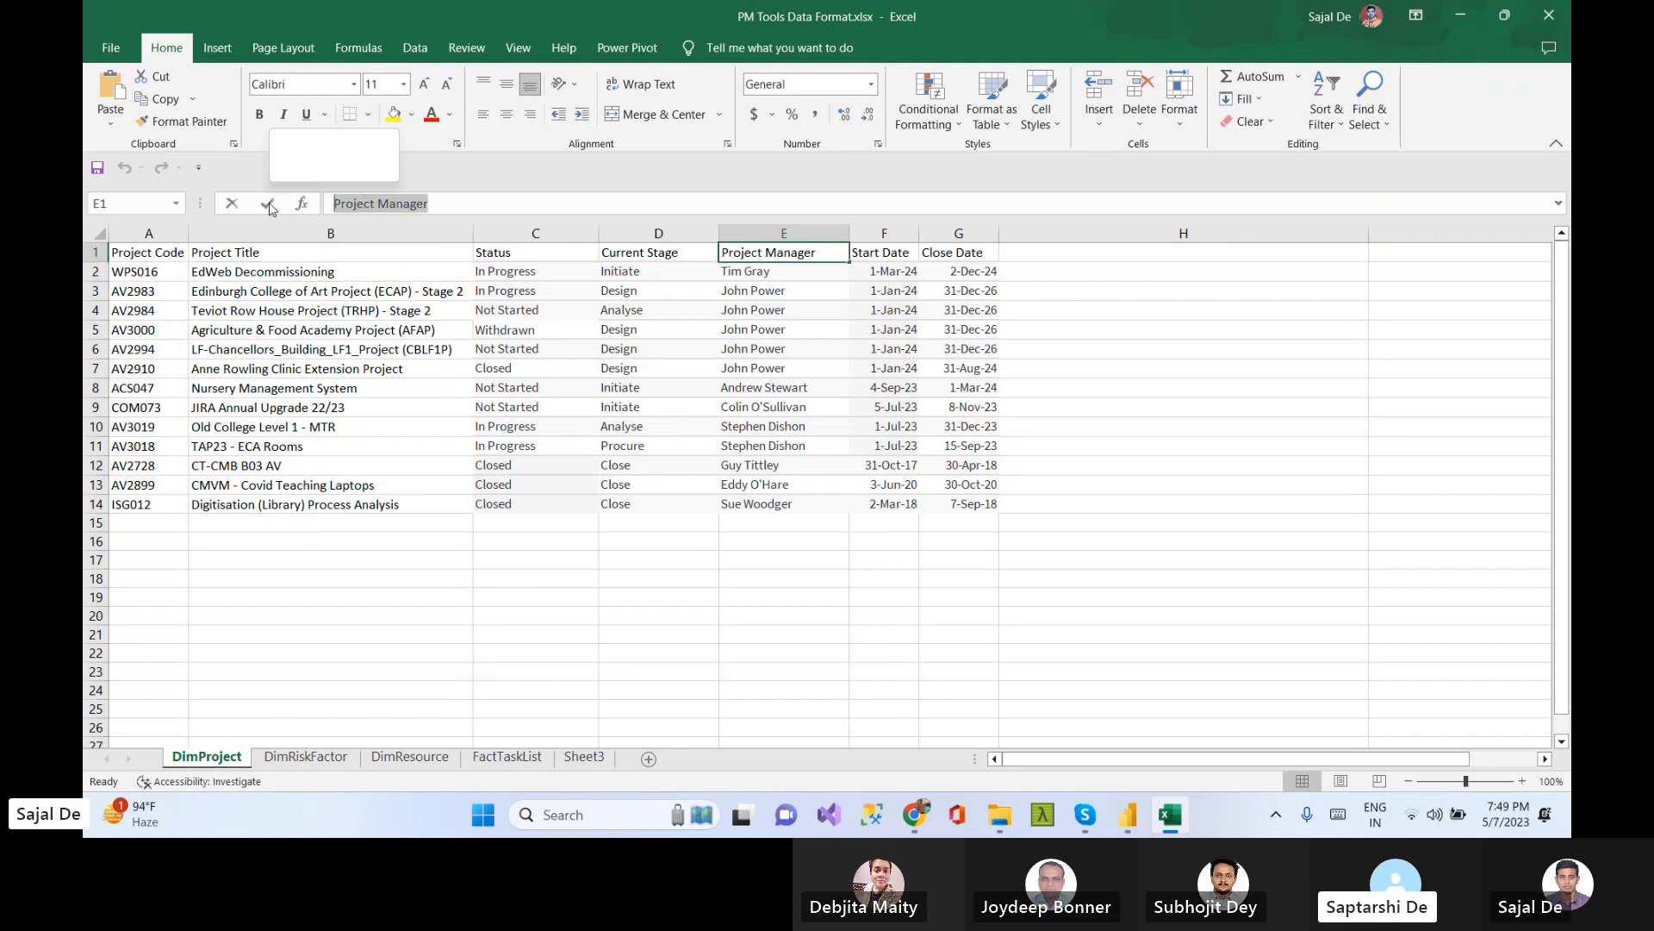
{"action": "type", "text": "Team"}
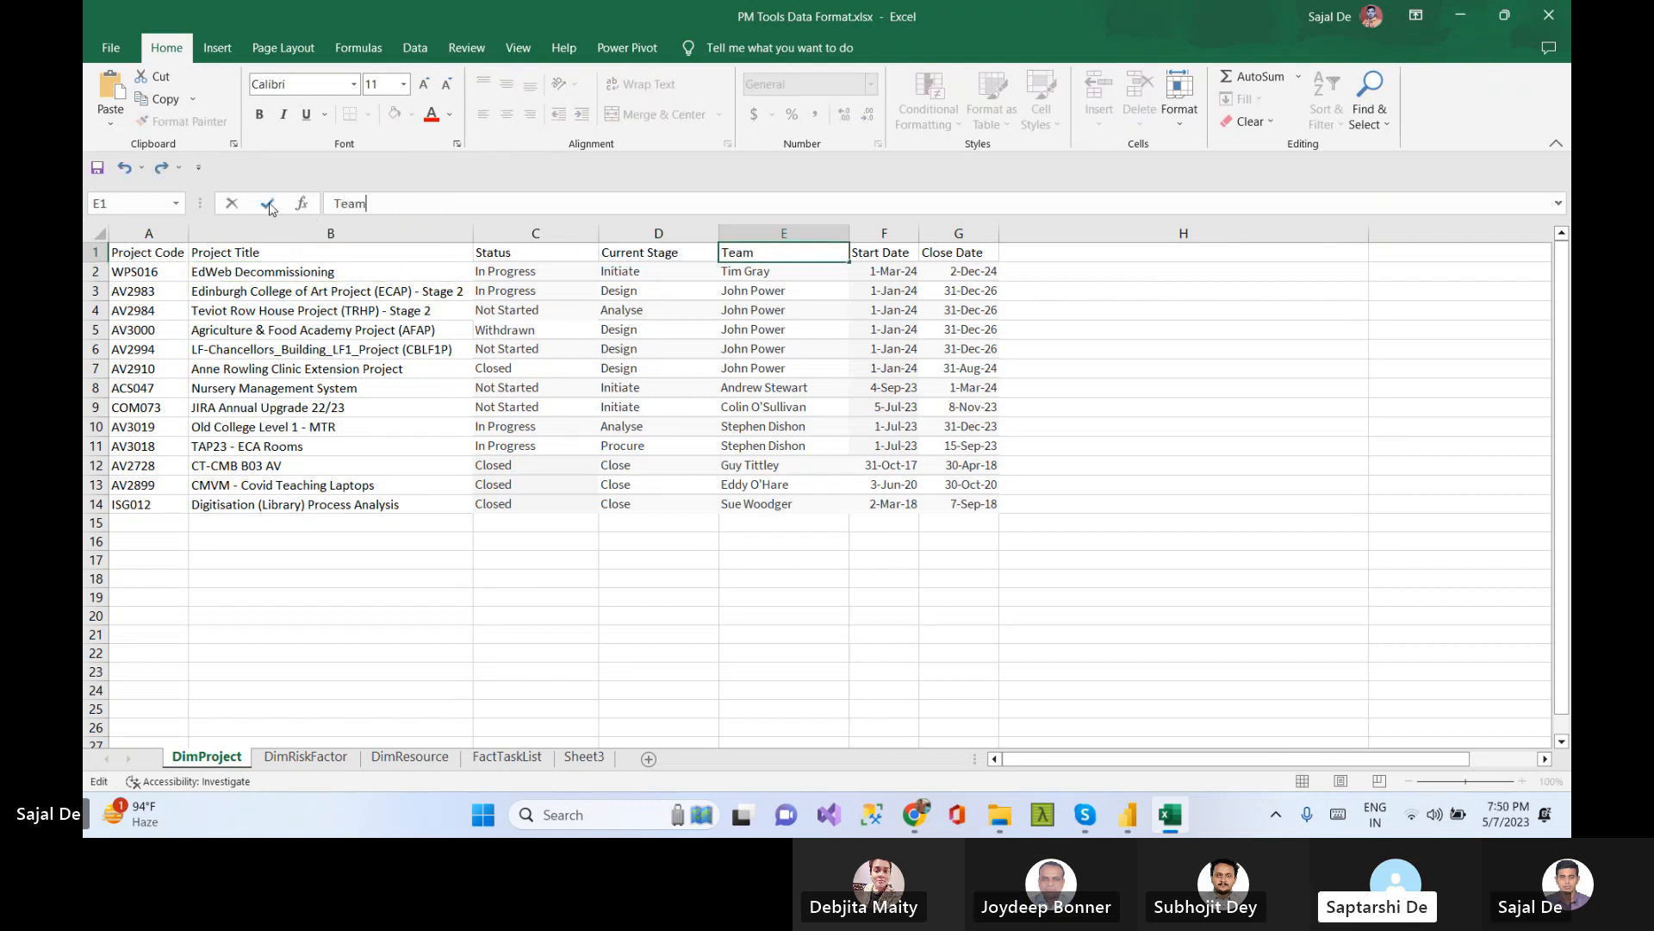
{"action": "key", "text": "Return"}
Insert a new column before Start Date and give it the header Capacity
{"action": "left_click", "coordinate": [884, 233]}
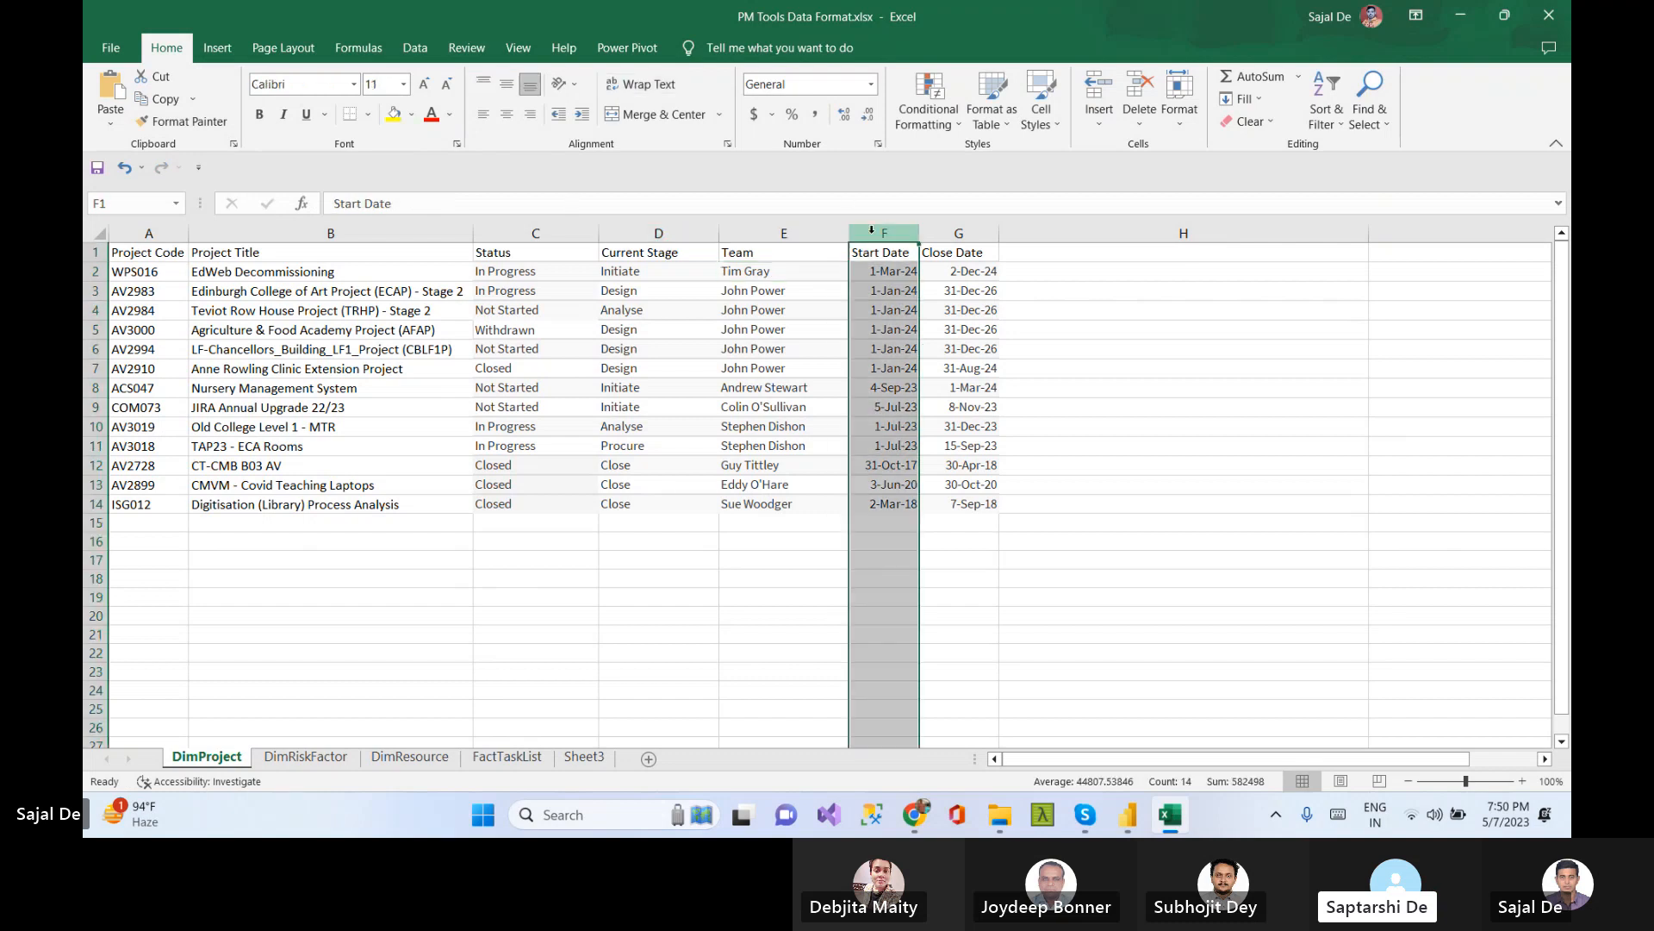
{"action": "right_click", "coordinate": [884, 233]}
{"action": "left_click", "coordinate": [949, 402]}
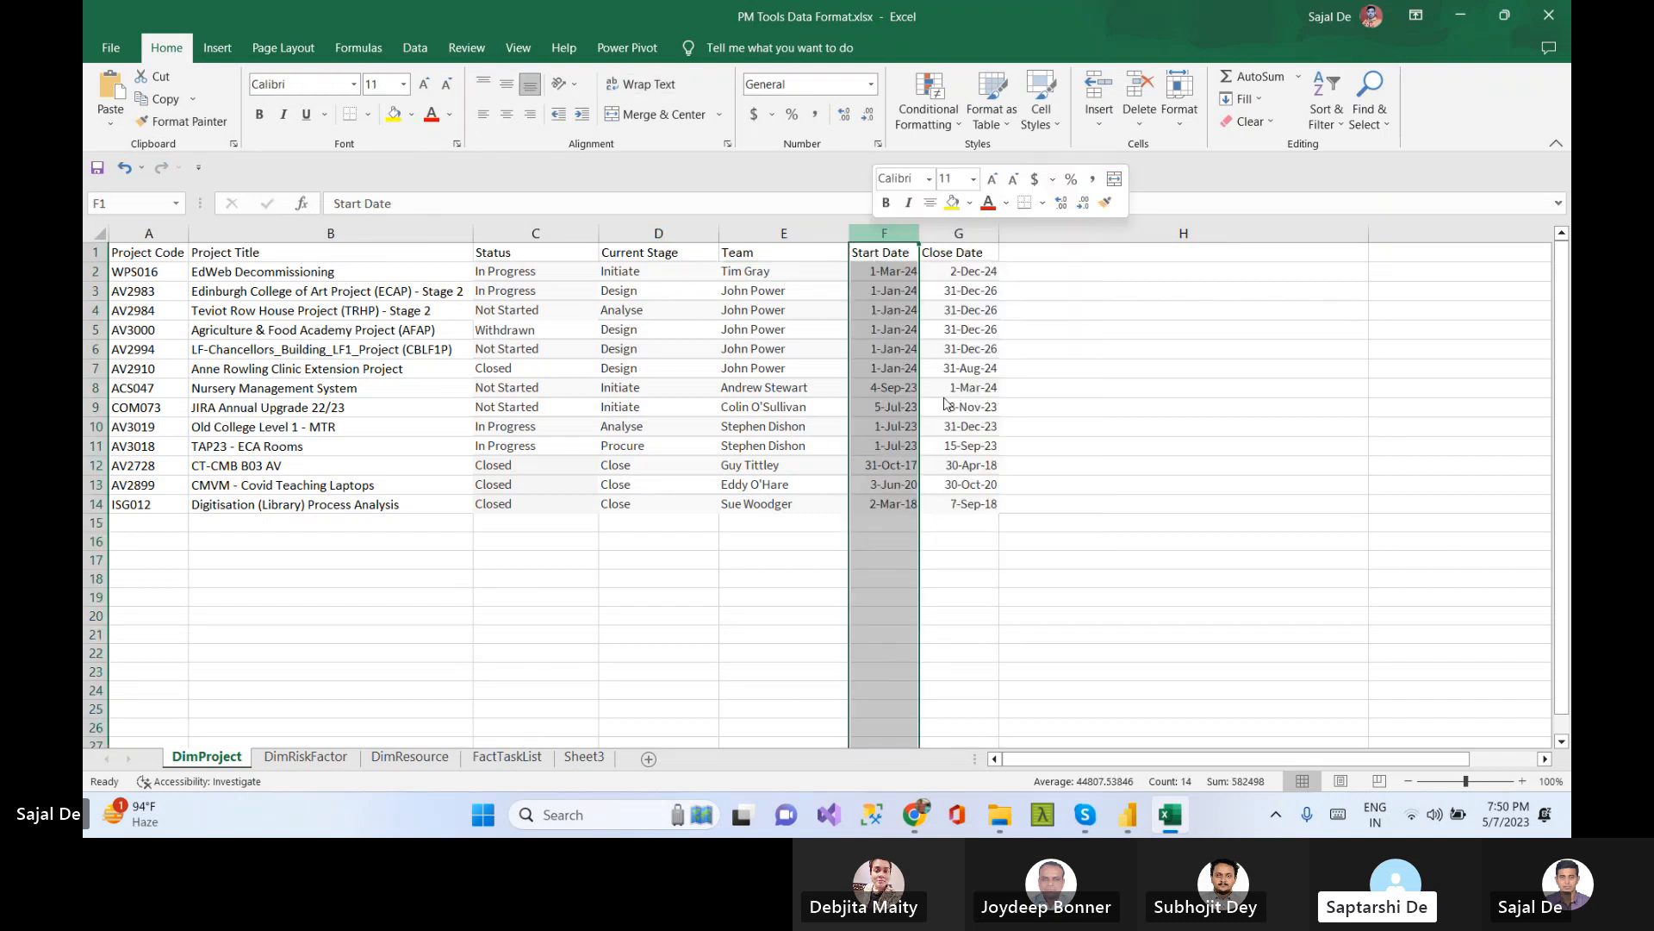
{"action": "left_click", "coordinate": [870, 252]}
{"action": "type", "text": "Ca"}
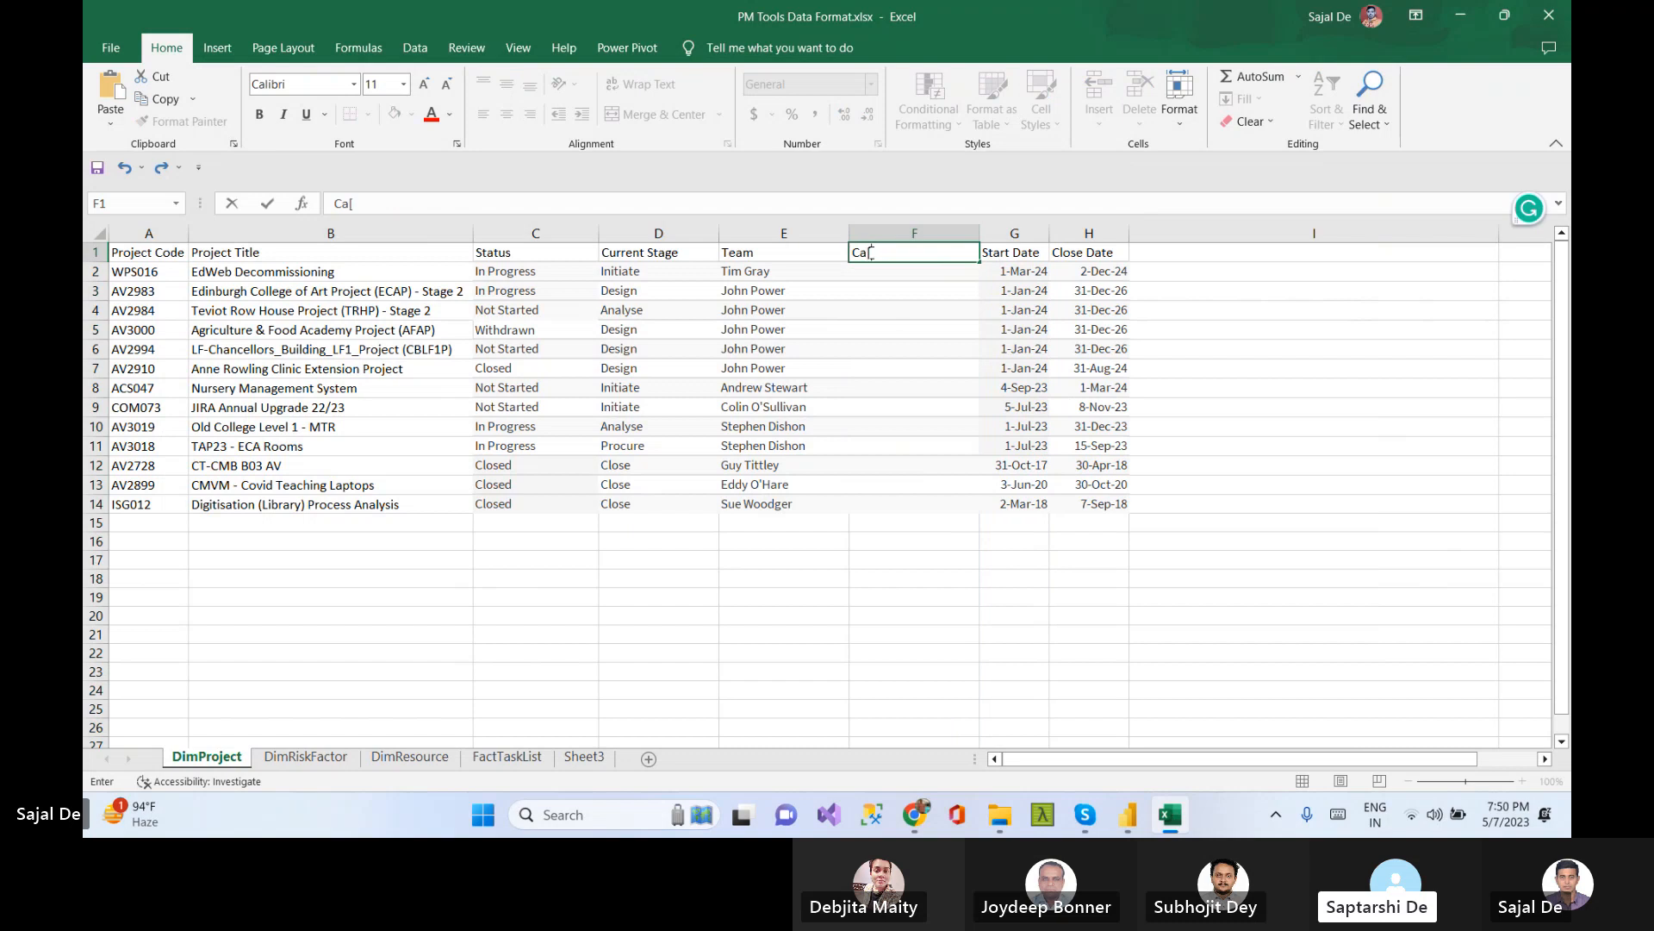
{"action": "type", "text": "pacity"}
{"action": "key", "text": "Return"}
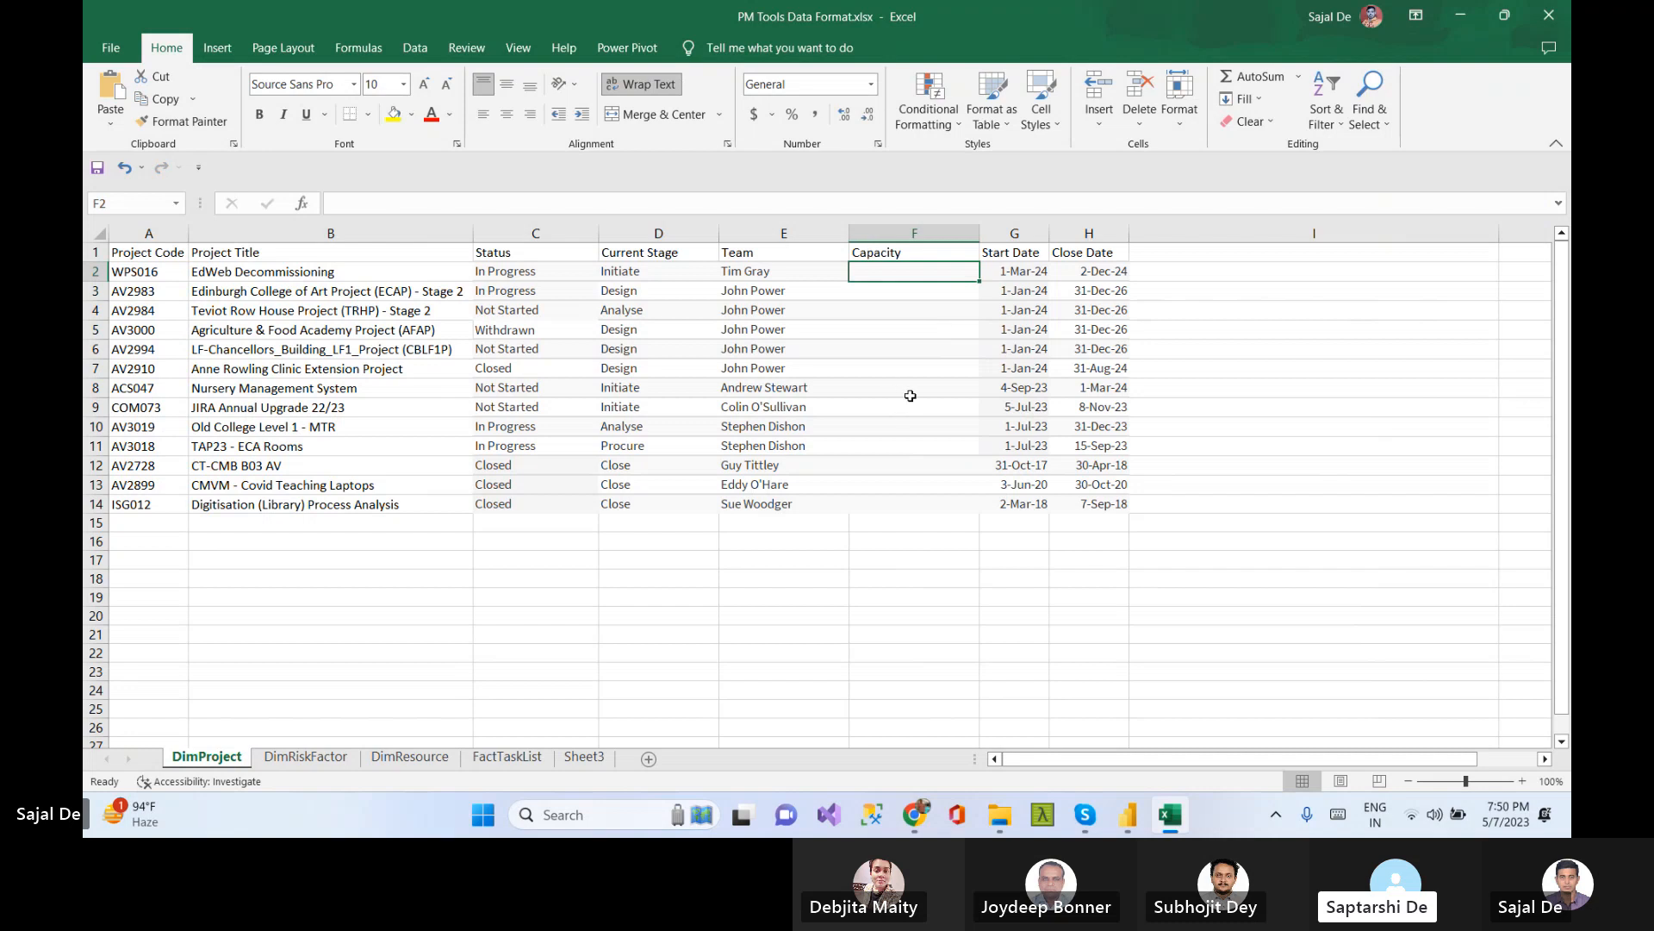
Enter Project Manger as the Capacity of the first project
{"action": "type", "text": "Prol"}
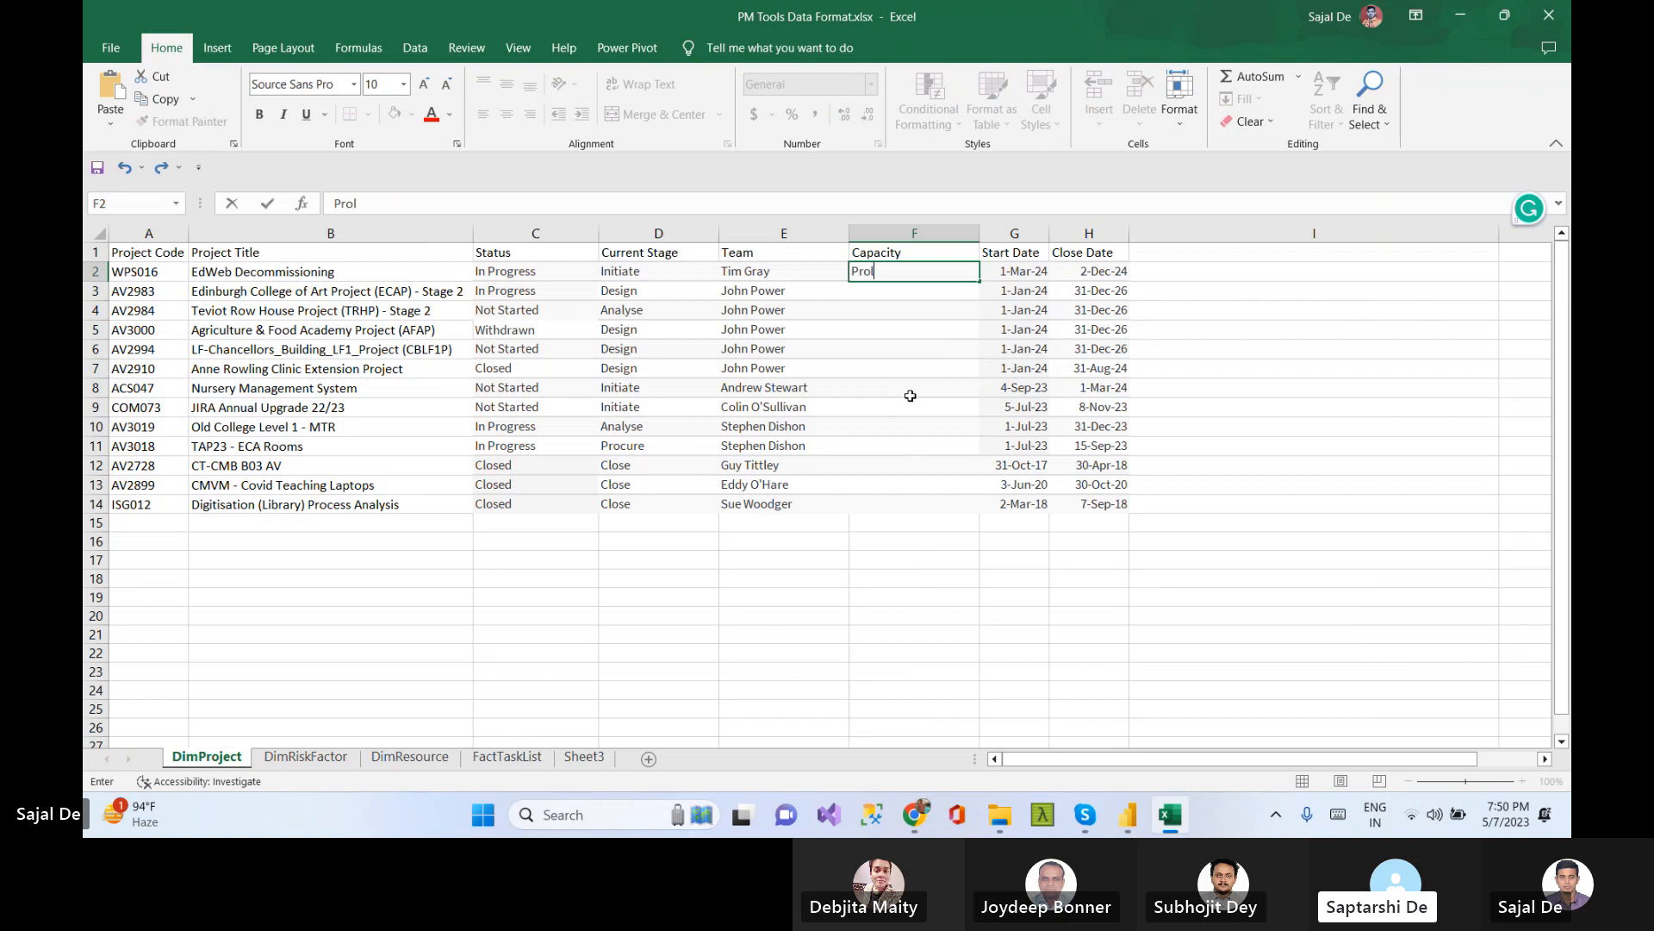
{"action": "key", "text": "BackSpace"}
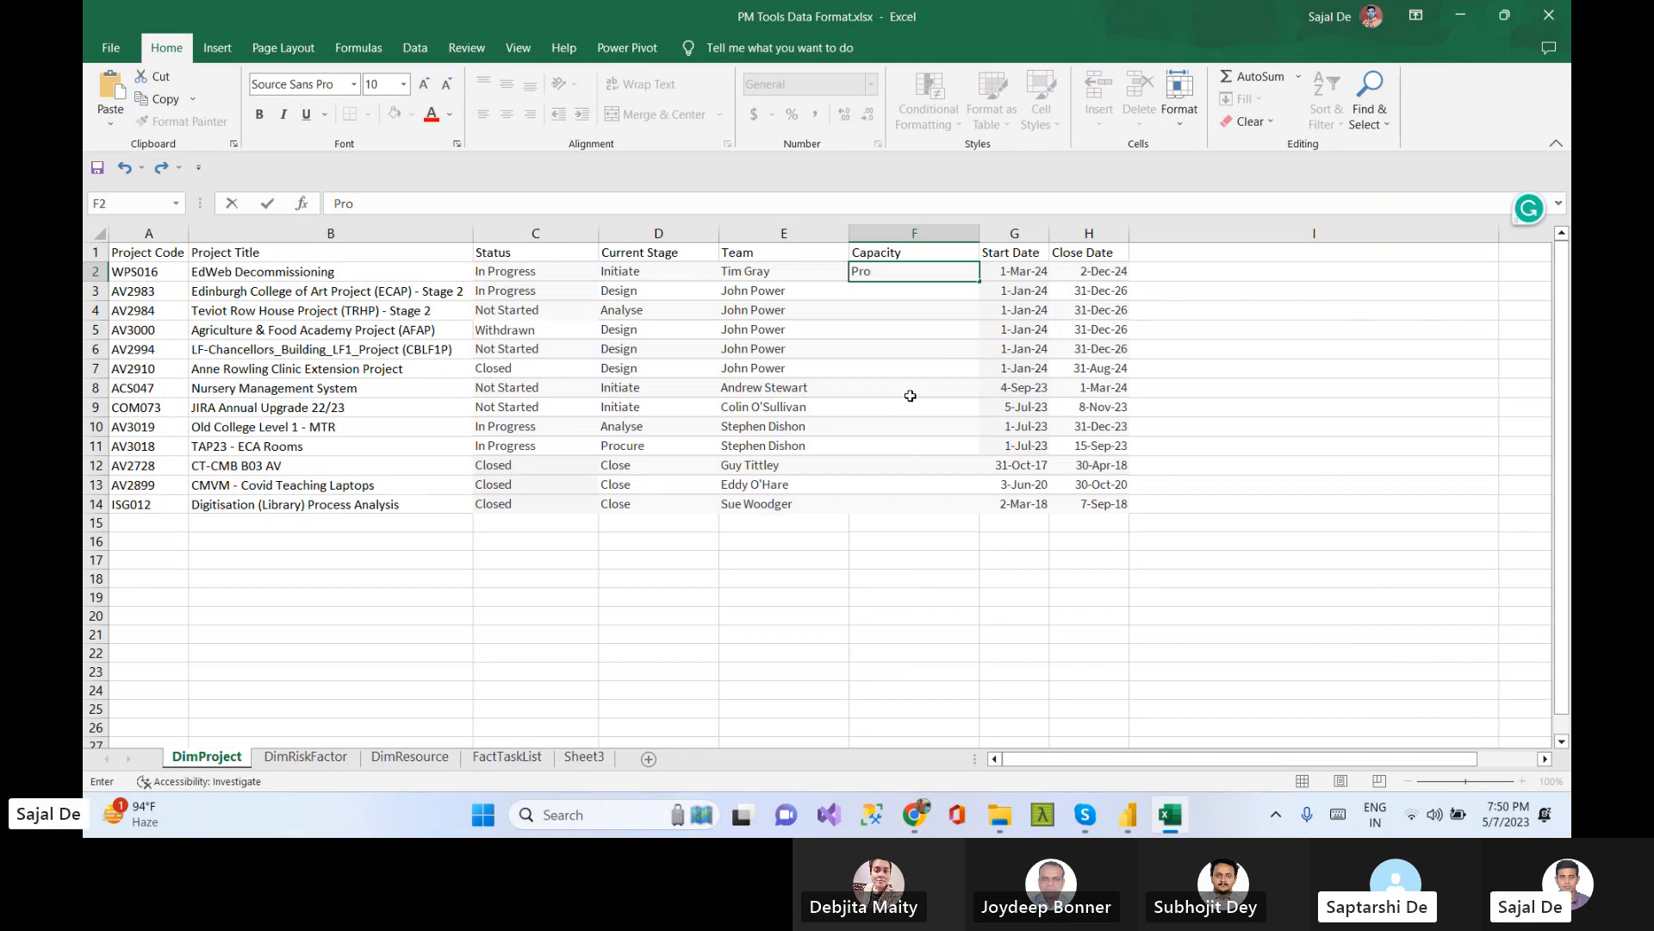
{"action": "type", "text": "ject "}
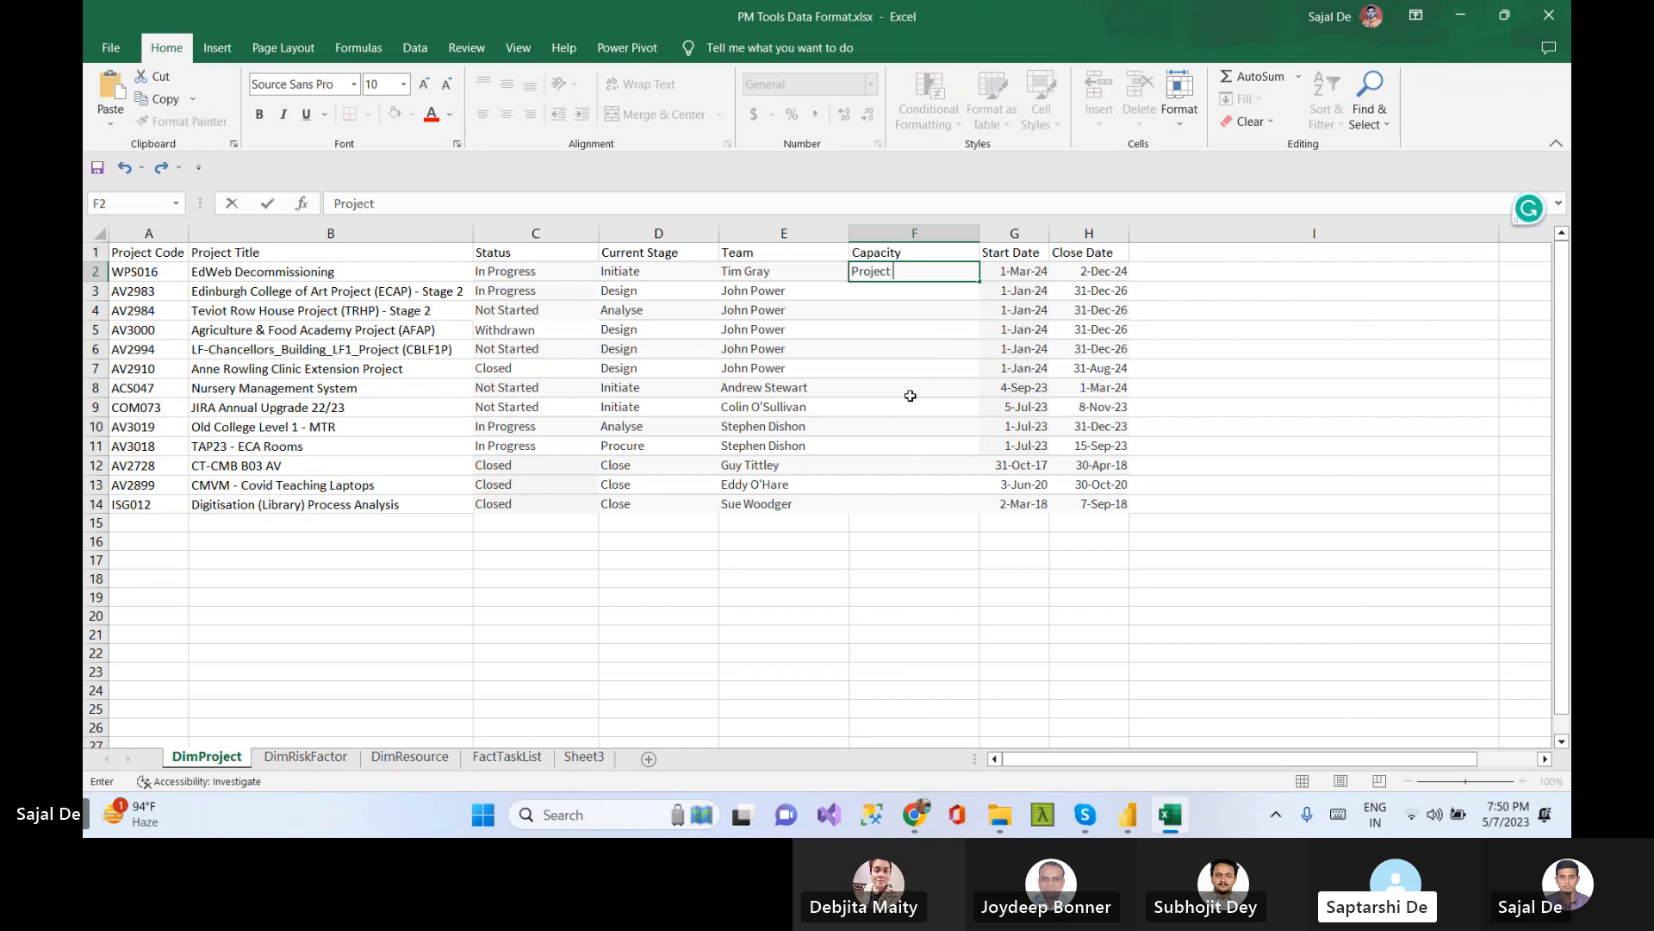
{"action": "type", "text": "Manger"}
{"action": "key", "text": "Return"}
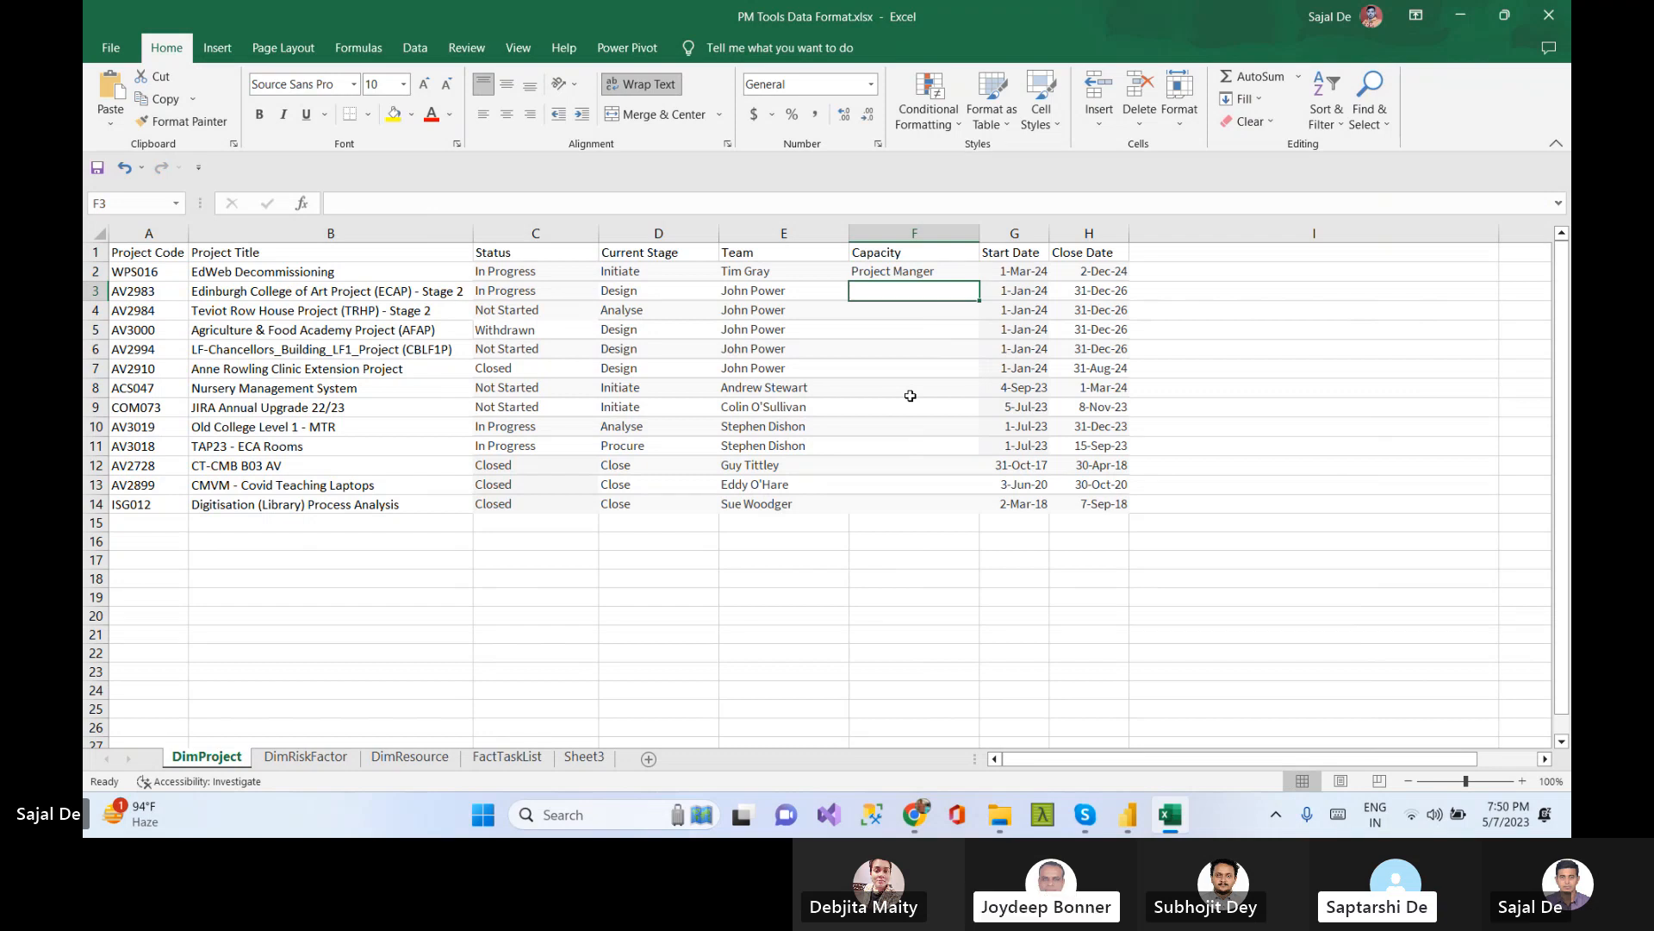
Enter Developer and Designer as the Capacity of the second and third projects
{"action": "type", "text": "Developer"}
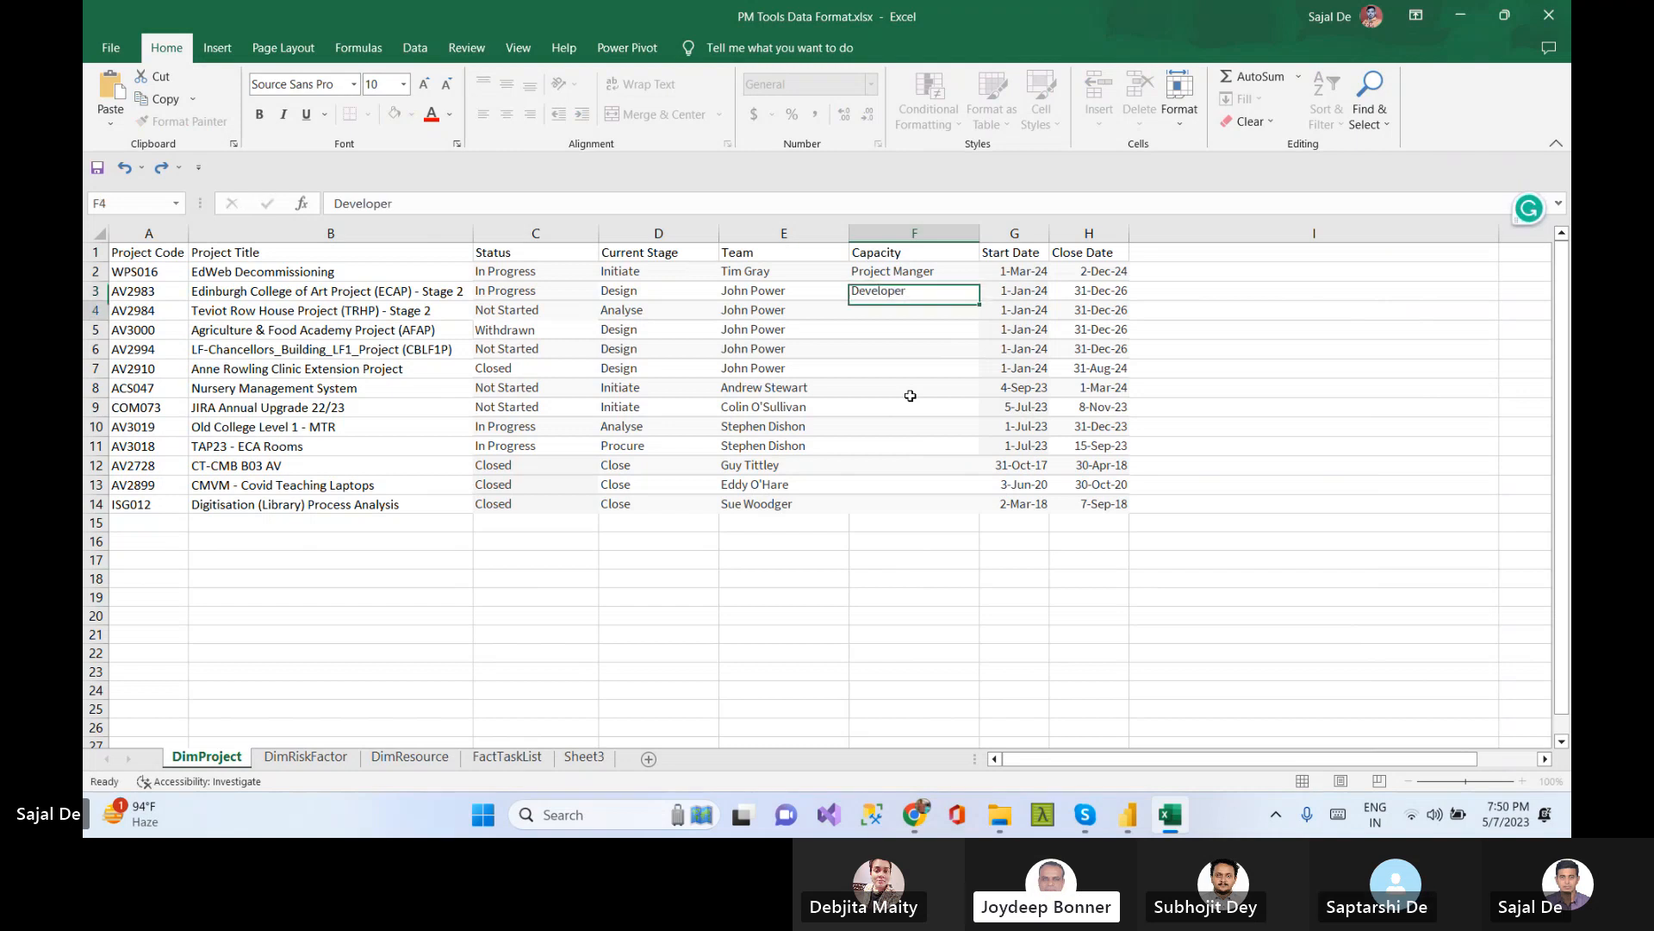
{"action": "key", "text": "Return"}
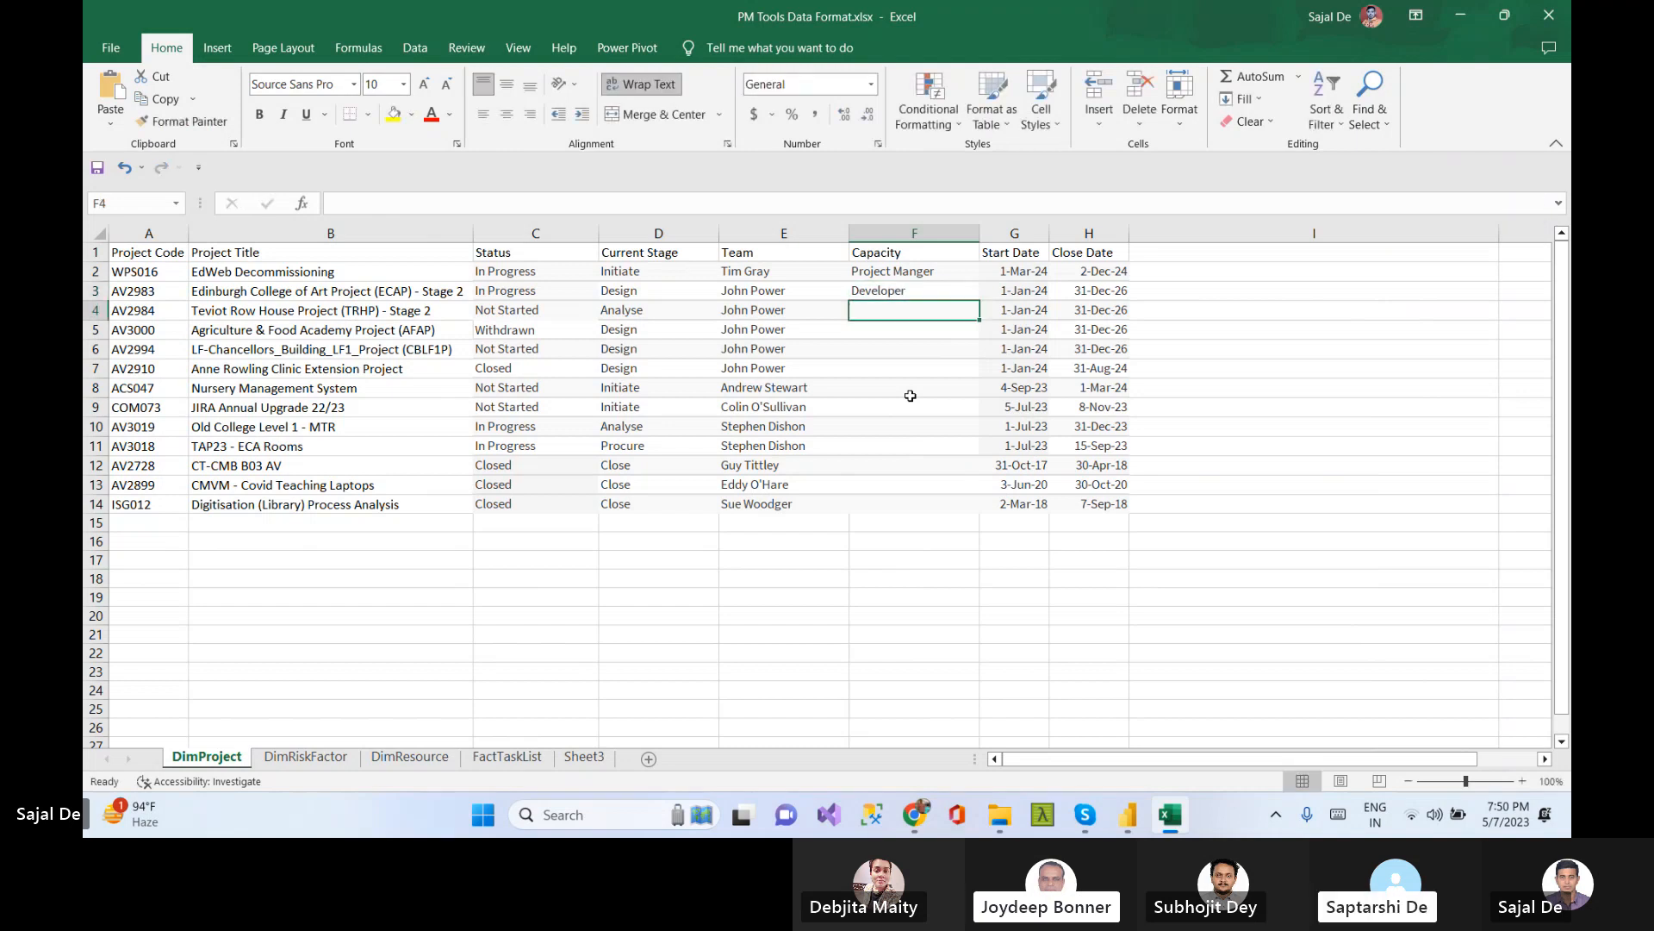
{"action": "type", "text": "De"}
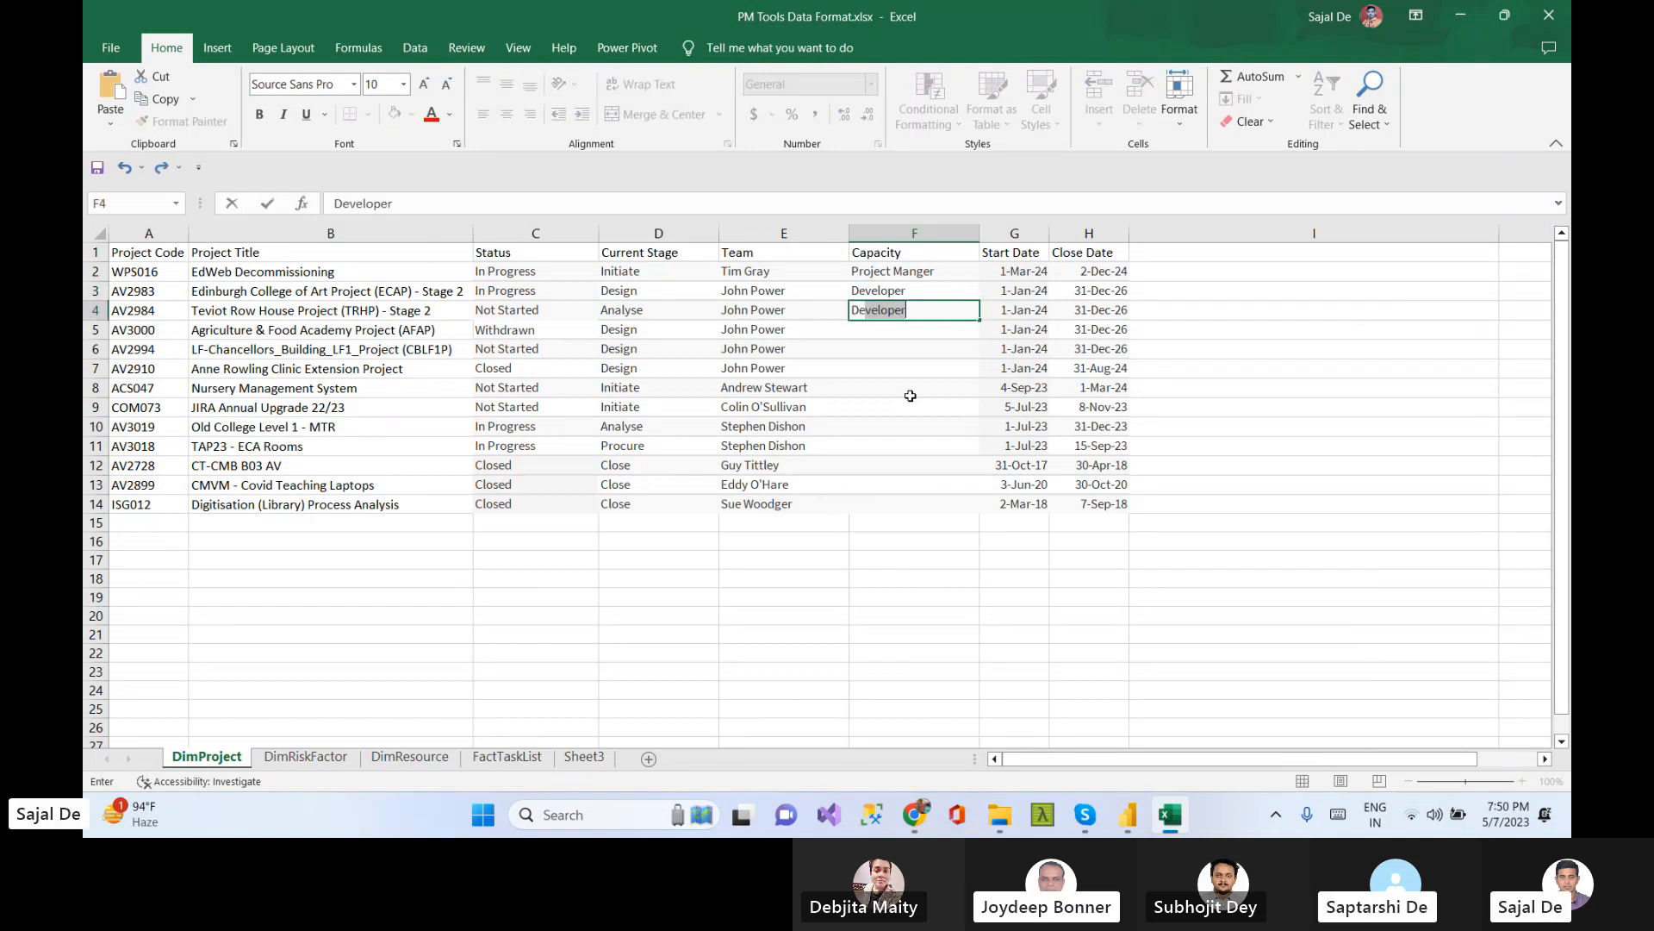
{"action": "type", "text": "signer"}
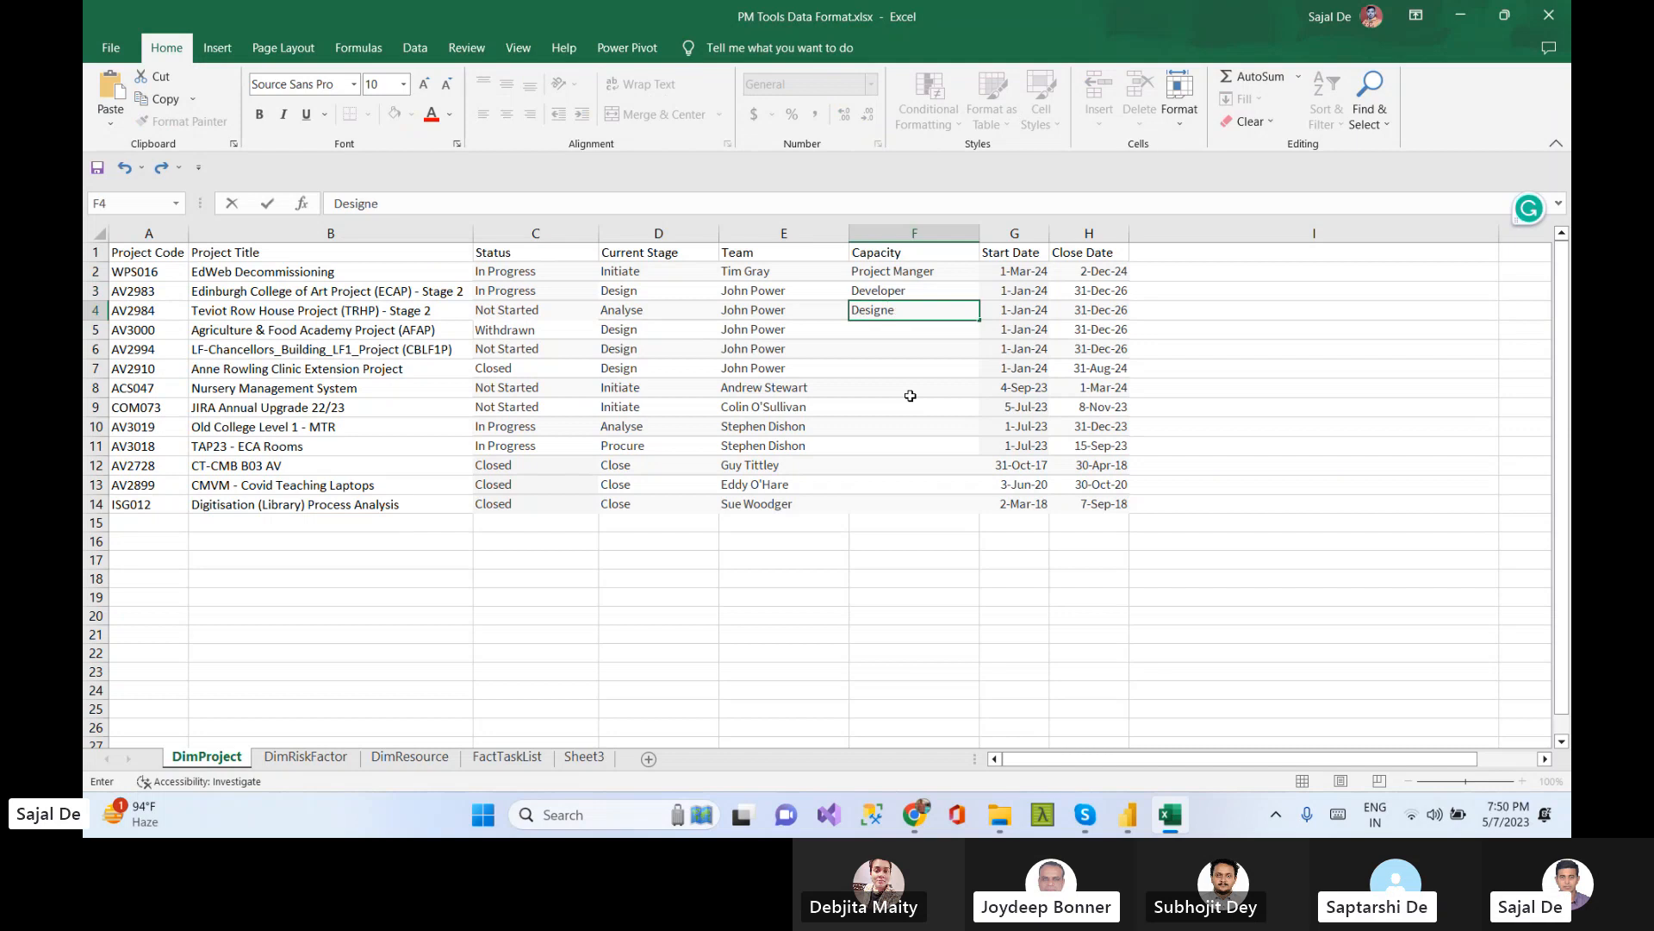
{"action": "left_click", "coordinate": [914, 458]}
Copy the Developer and Designer pair down the Capacity column for all remaining projects
{"action": "left_click_drag", "start_coordinate": [905, 290], "coordinate": [905, 310]}
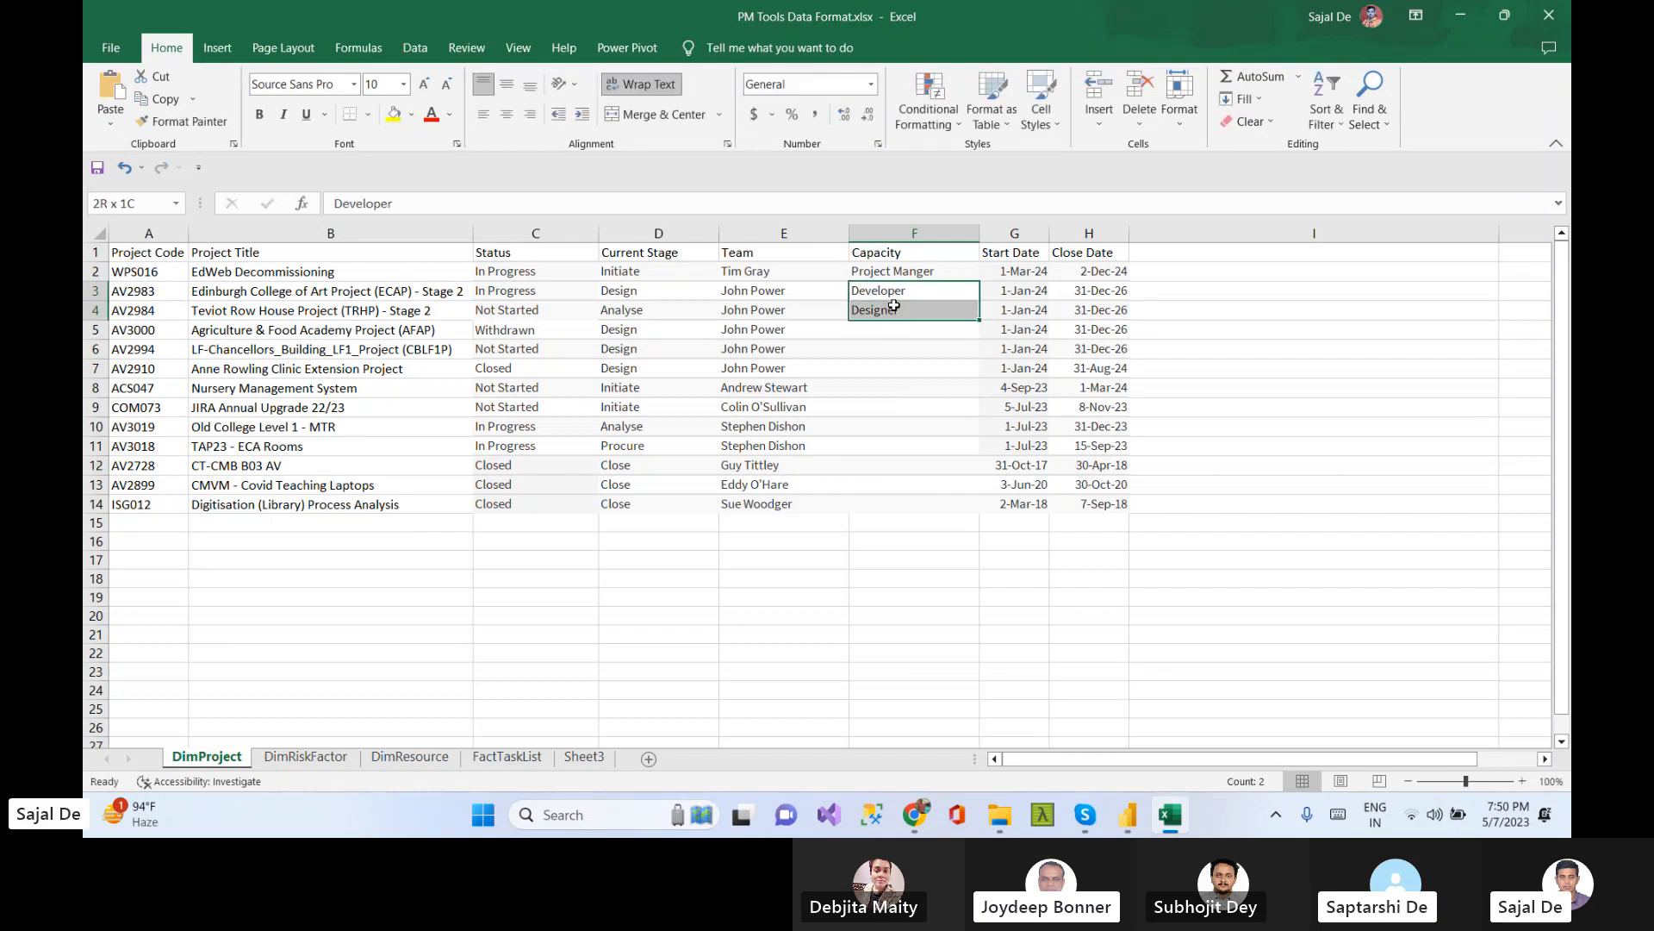
{"action": "key", "text": "ctrl+c"}
{"action": "left_click", "coordinate": [893, 337]}
{"action": "key", "text": "ctrl+v"}
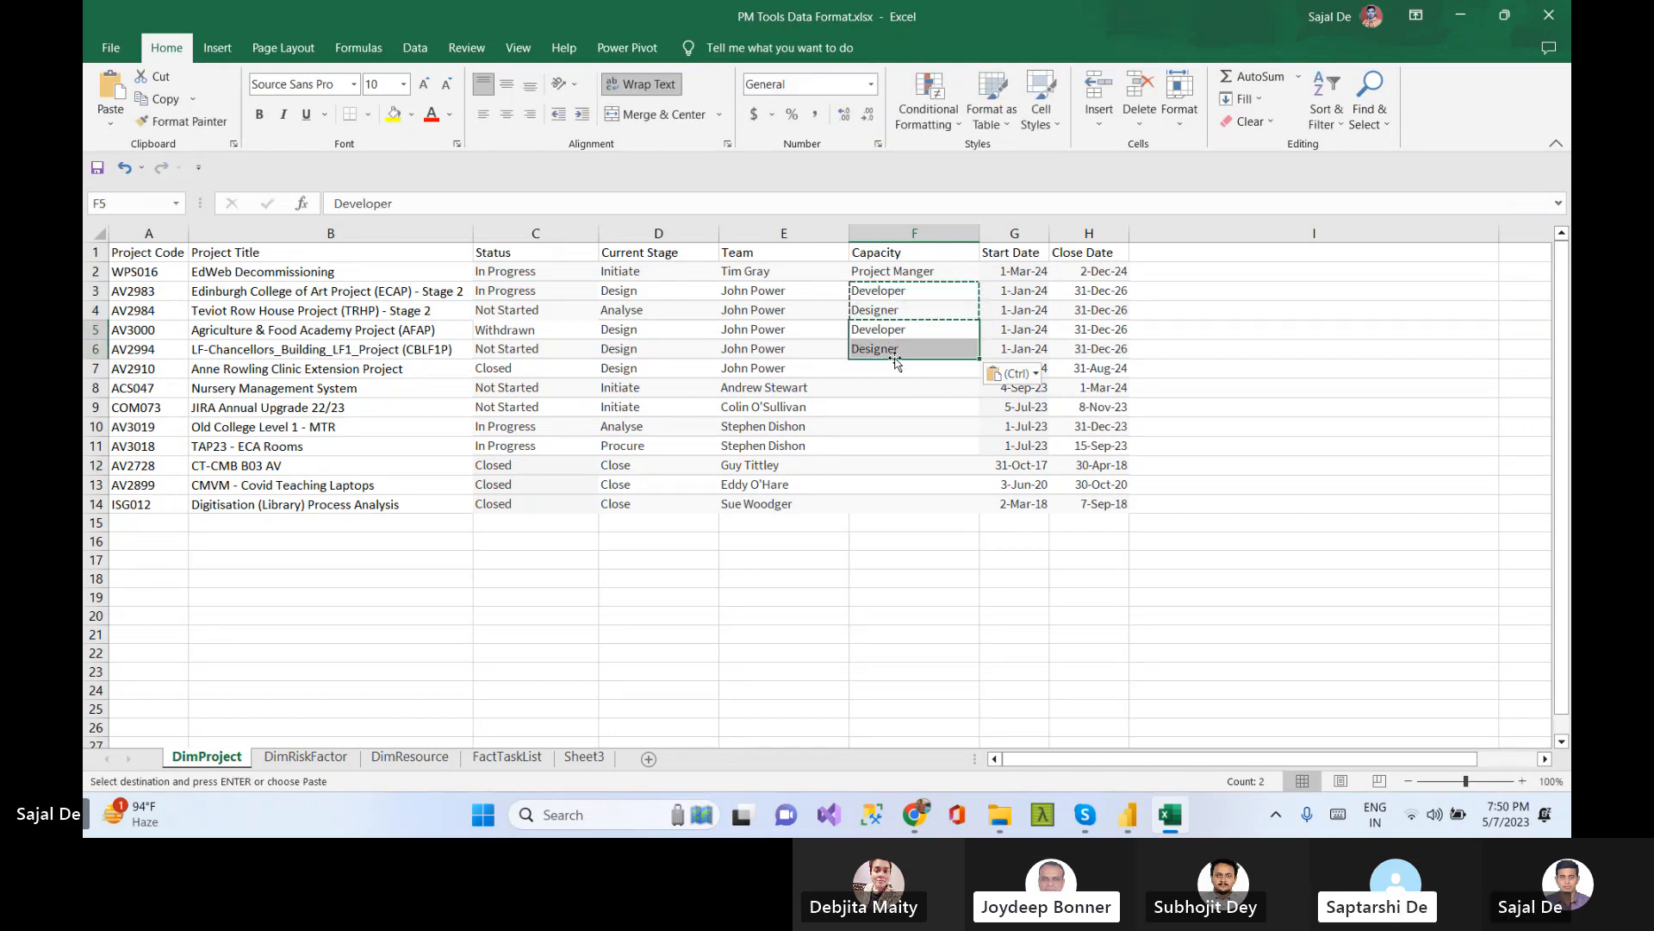
{"action": "left_click", "coordinate": [900, 369]}
{"action": "key", "text": "ctrl+v"}
{"action": "left_click", "coordinate": [909, 426]}
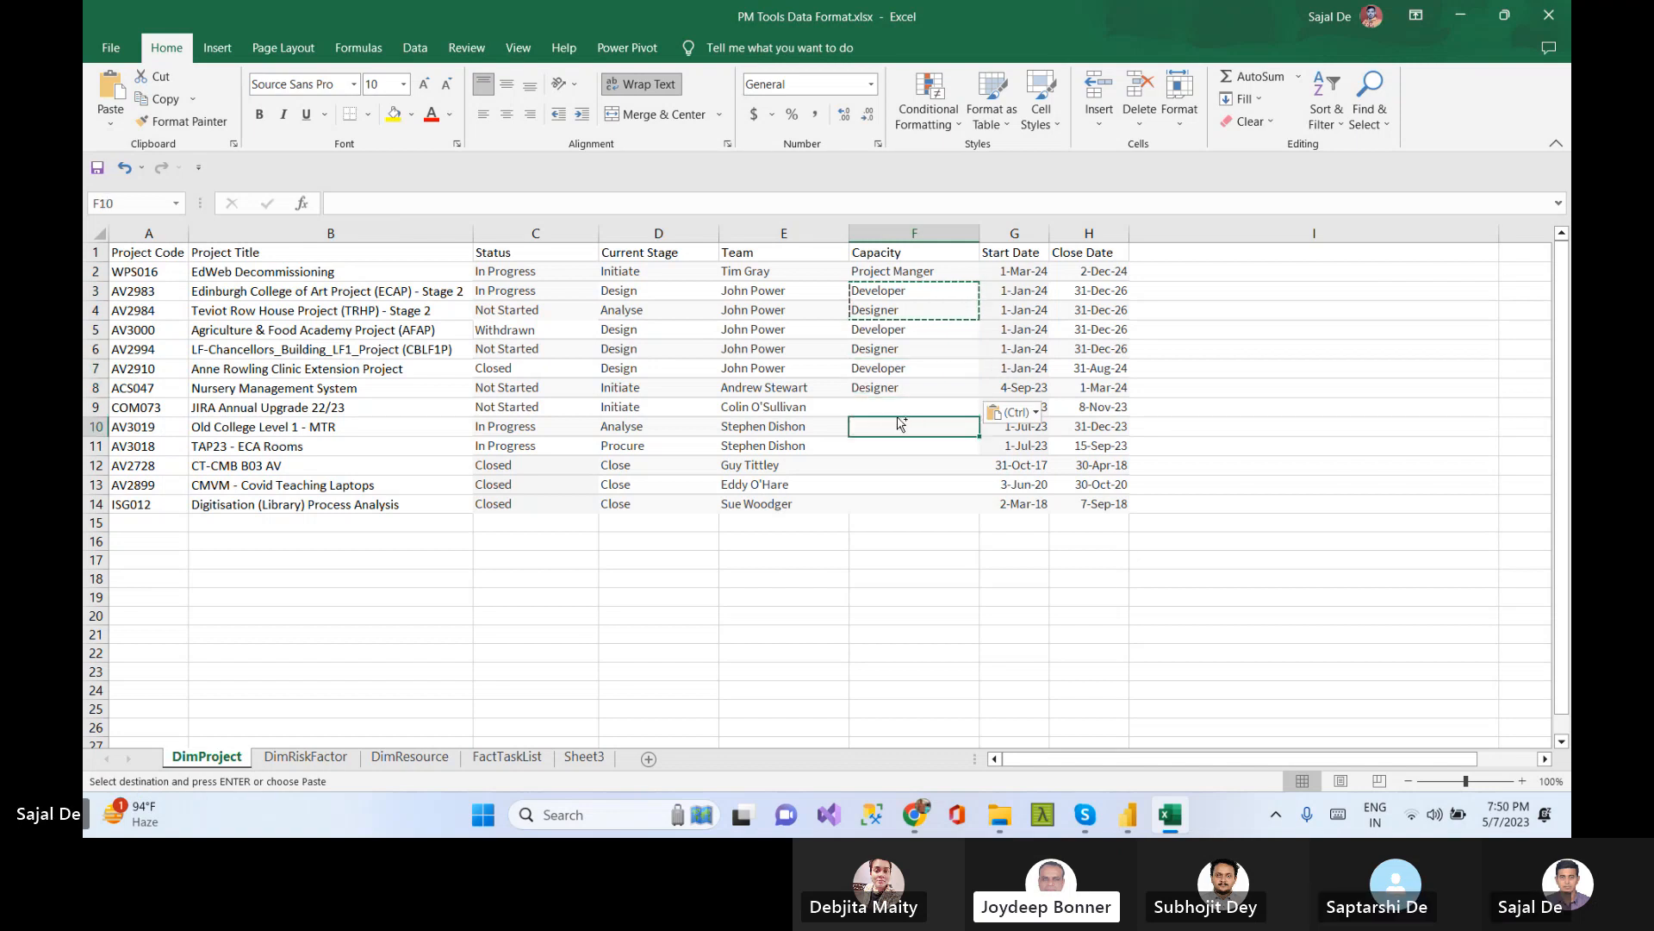
{"action": "left_click", "coordinate": [891, 402]}
{"action": "key", "text": "ctrl+v"}
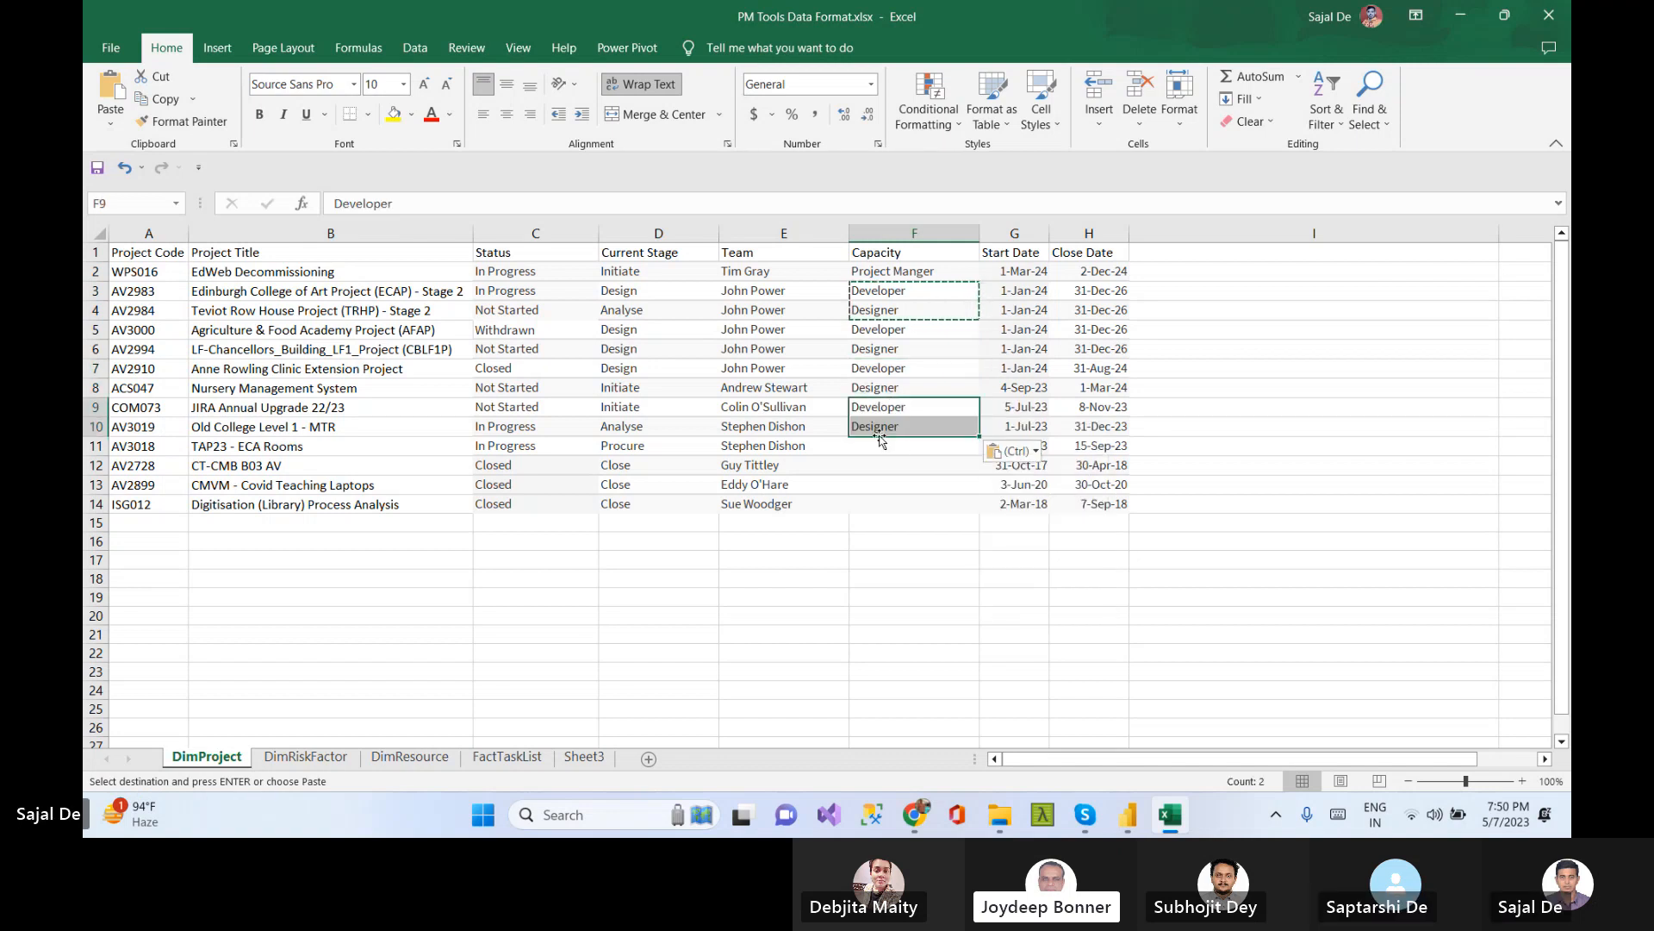
{"action": "left_click", "coordinate": [890, 447]}
{"action": "key", "text": "ctrl+v"}
{"action": "left_click", "coordinate": [892, 485]}
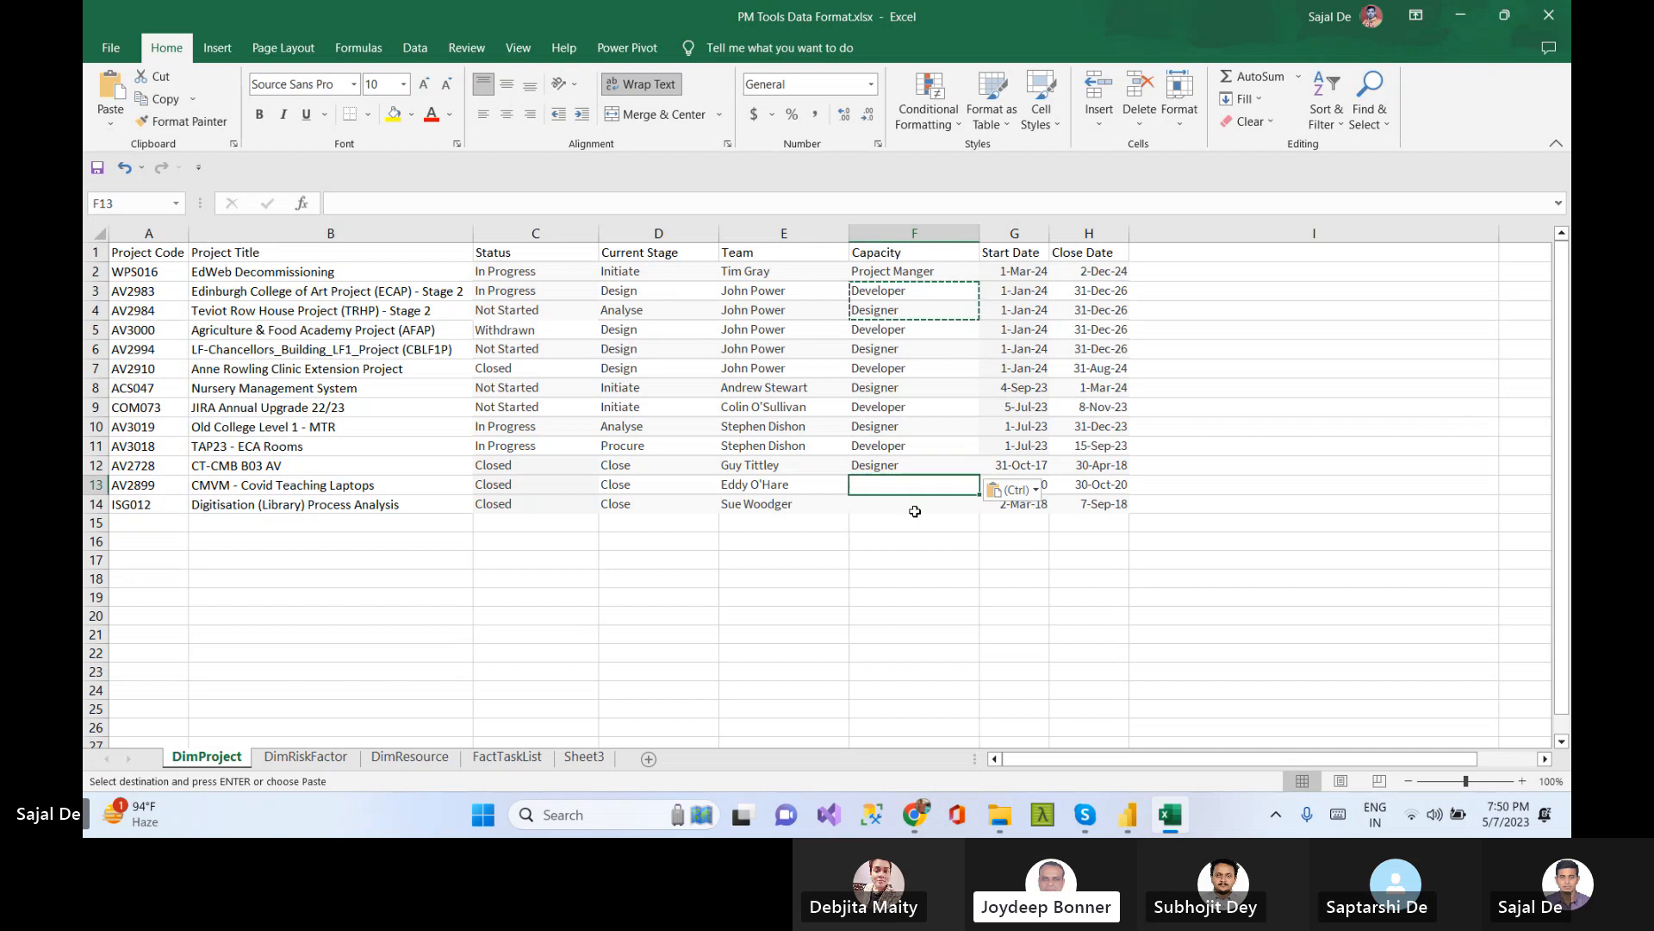
{"action": "key", "text": "ctrl+v"}
{"action": "left_click", "coordinate": [895, 526]}
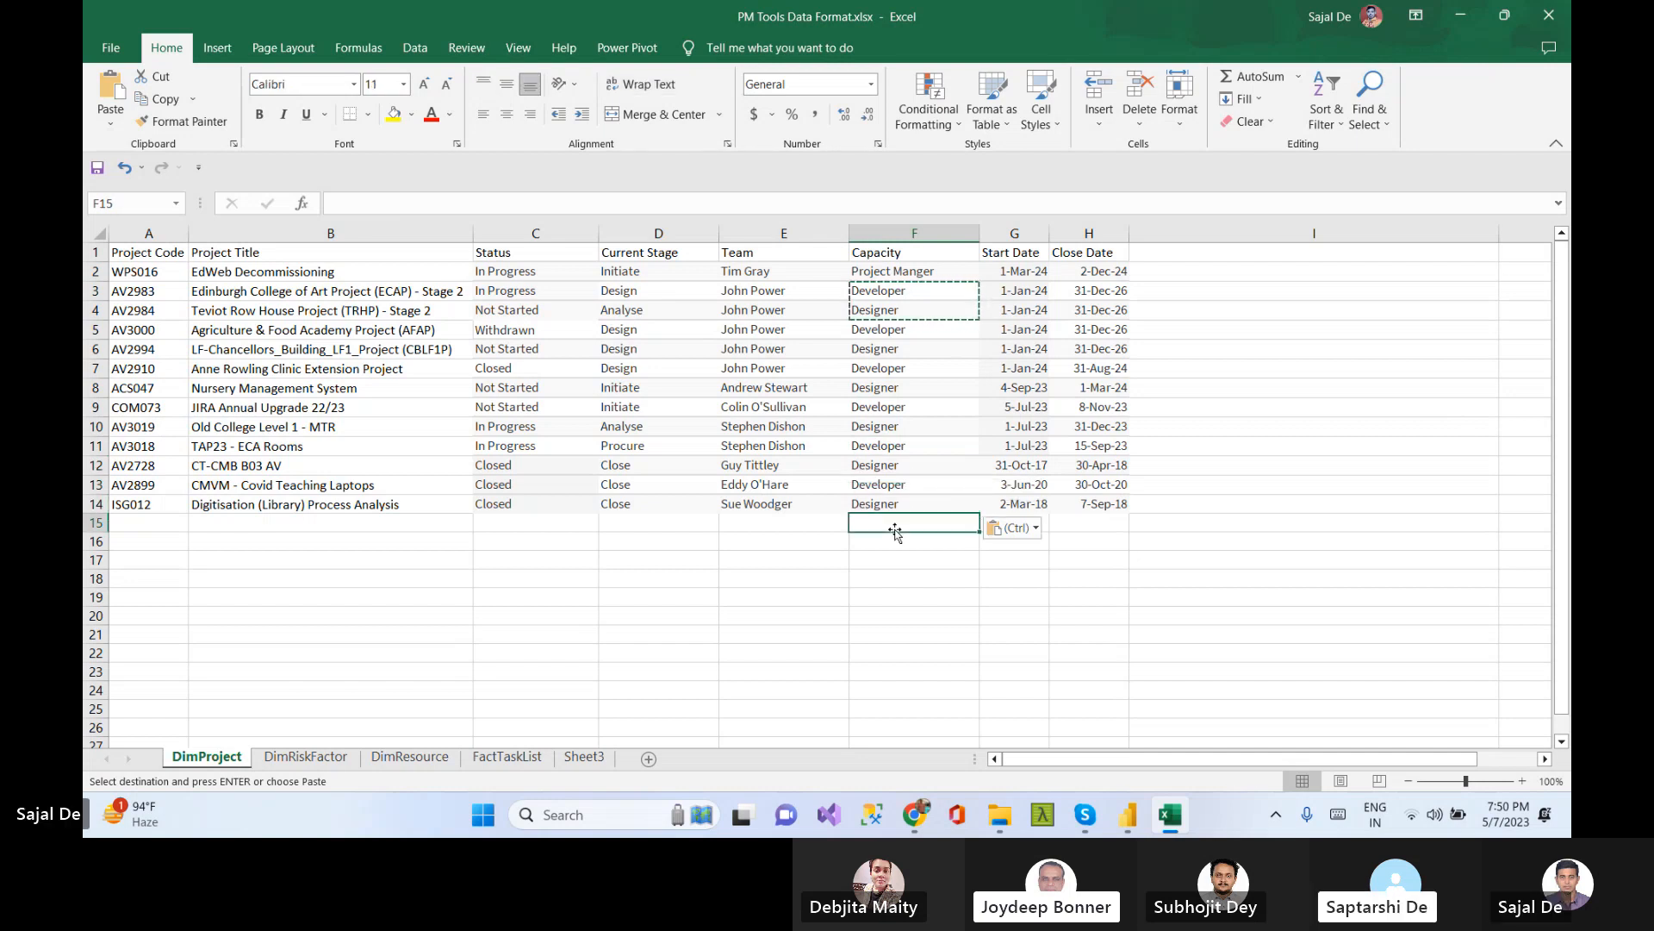
{"action": "key", "text": "Escape"}
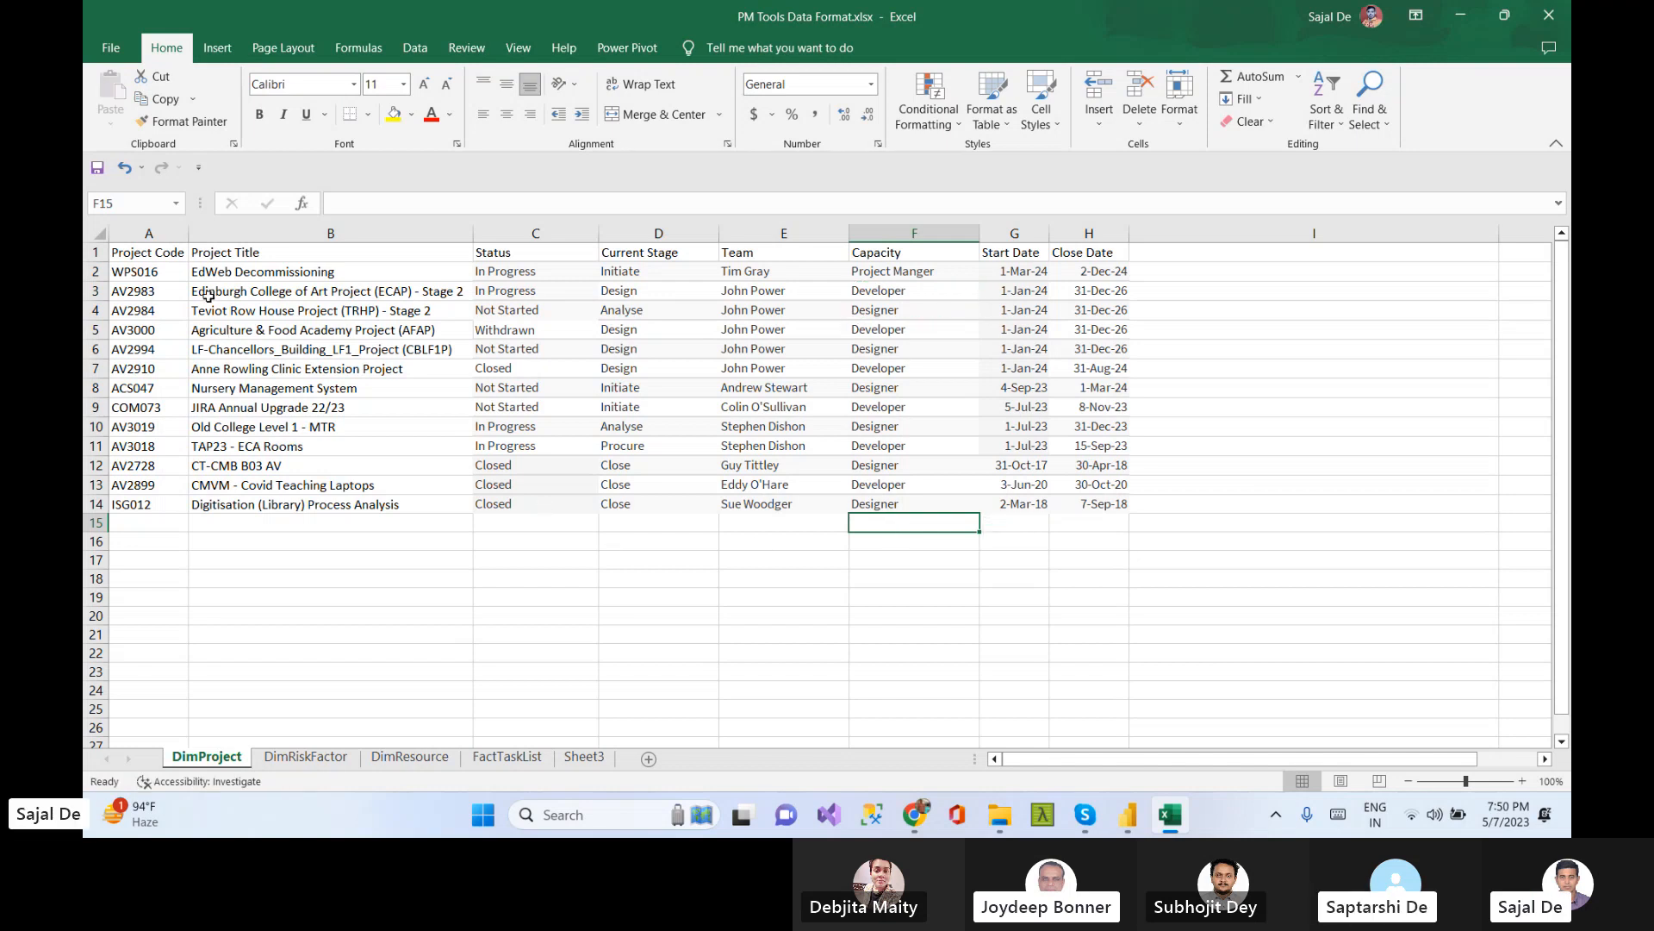
Narrow the empty column after Close Date and give it the header Actual Start Date
{"action": "left_click_drag", "start_coordinate": [252, 275], "coordinate": [286, 505]}
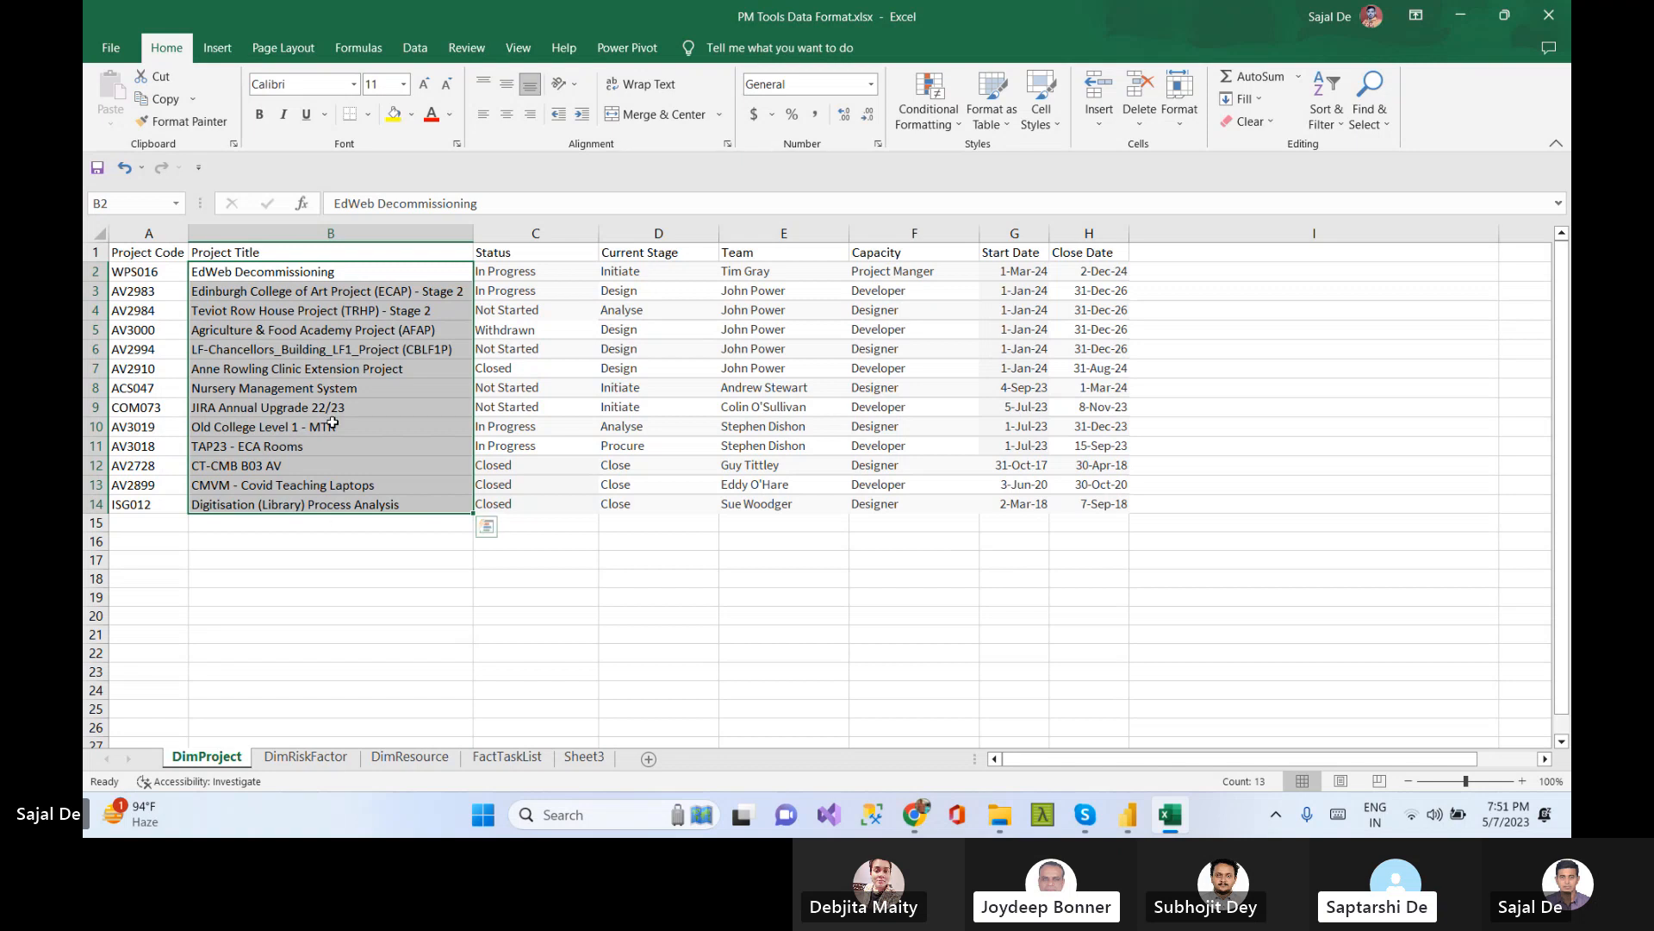
{"action": "left_click", "coordinate": [327, 272]}
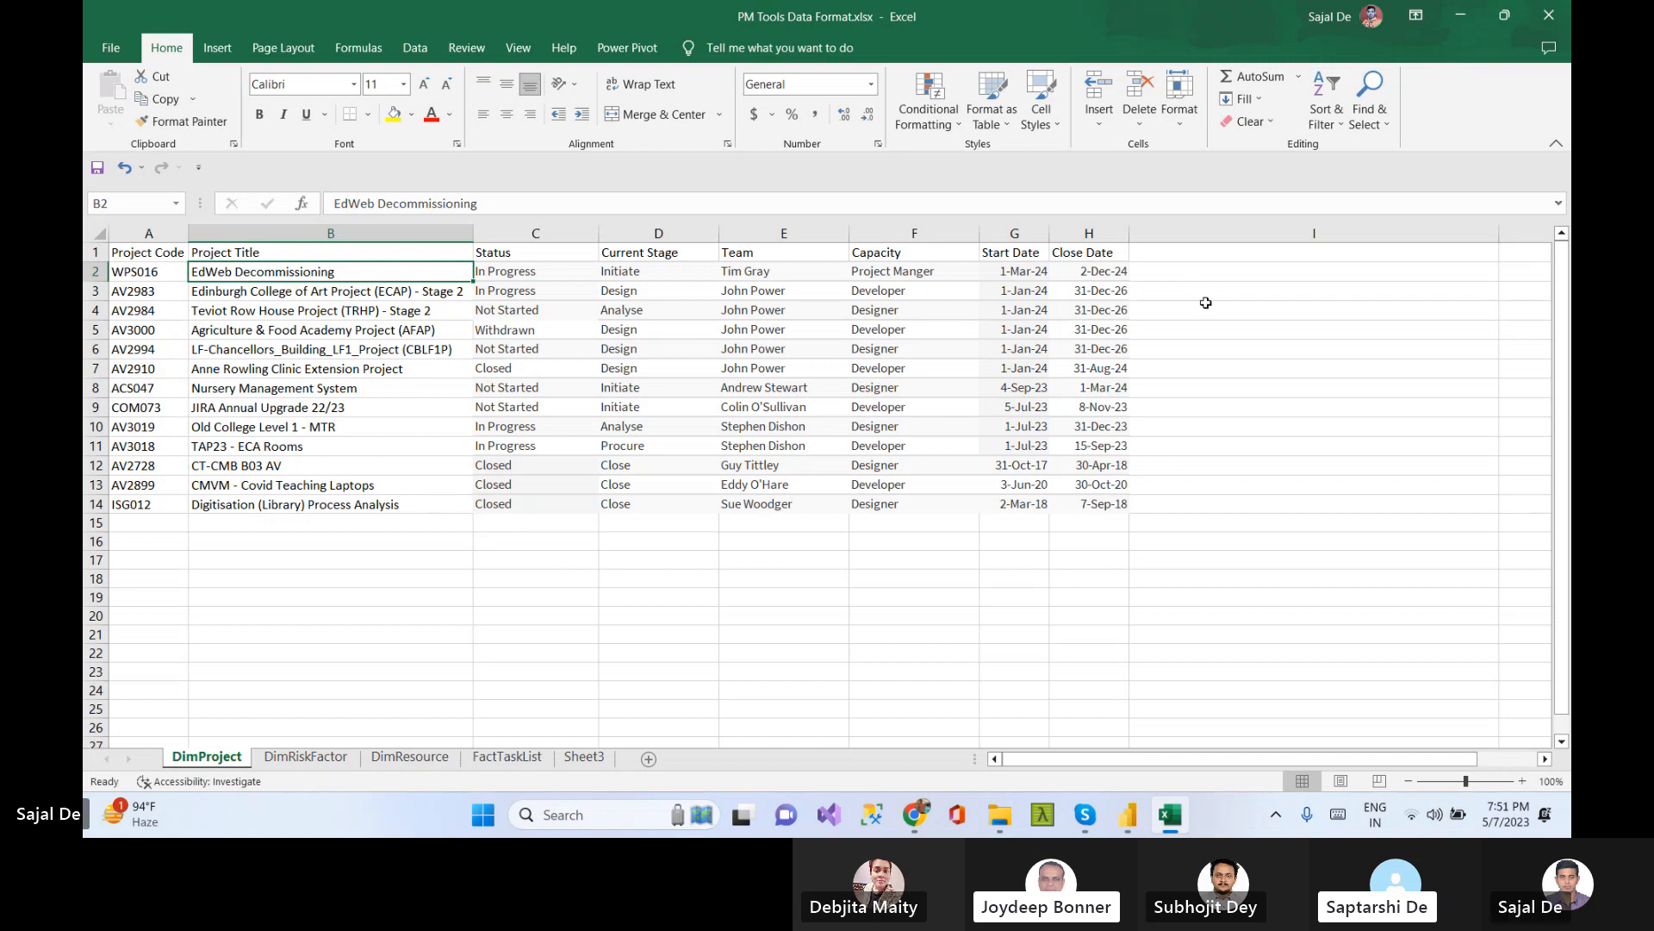
{"action": "left_click", "coordinate": [1189, 252]}
{"action": "left_click_drag", "start_coordinate": [1493, 233], "coordinate": [1230, 233]}
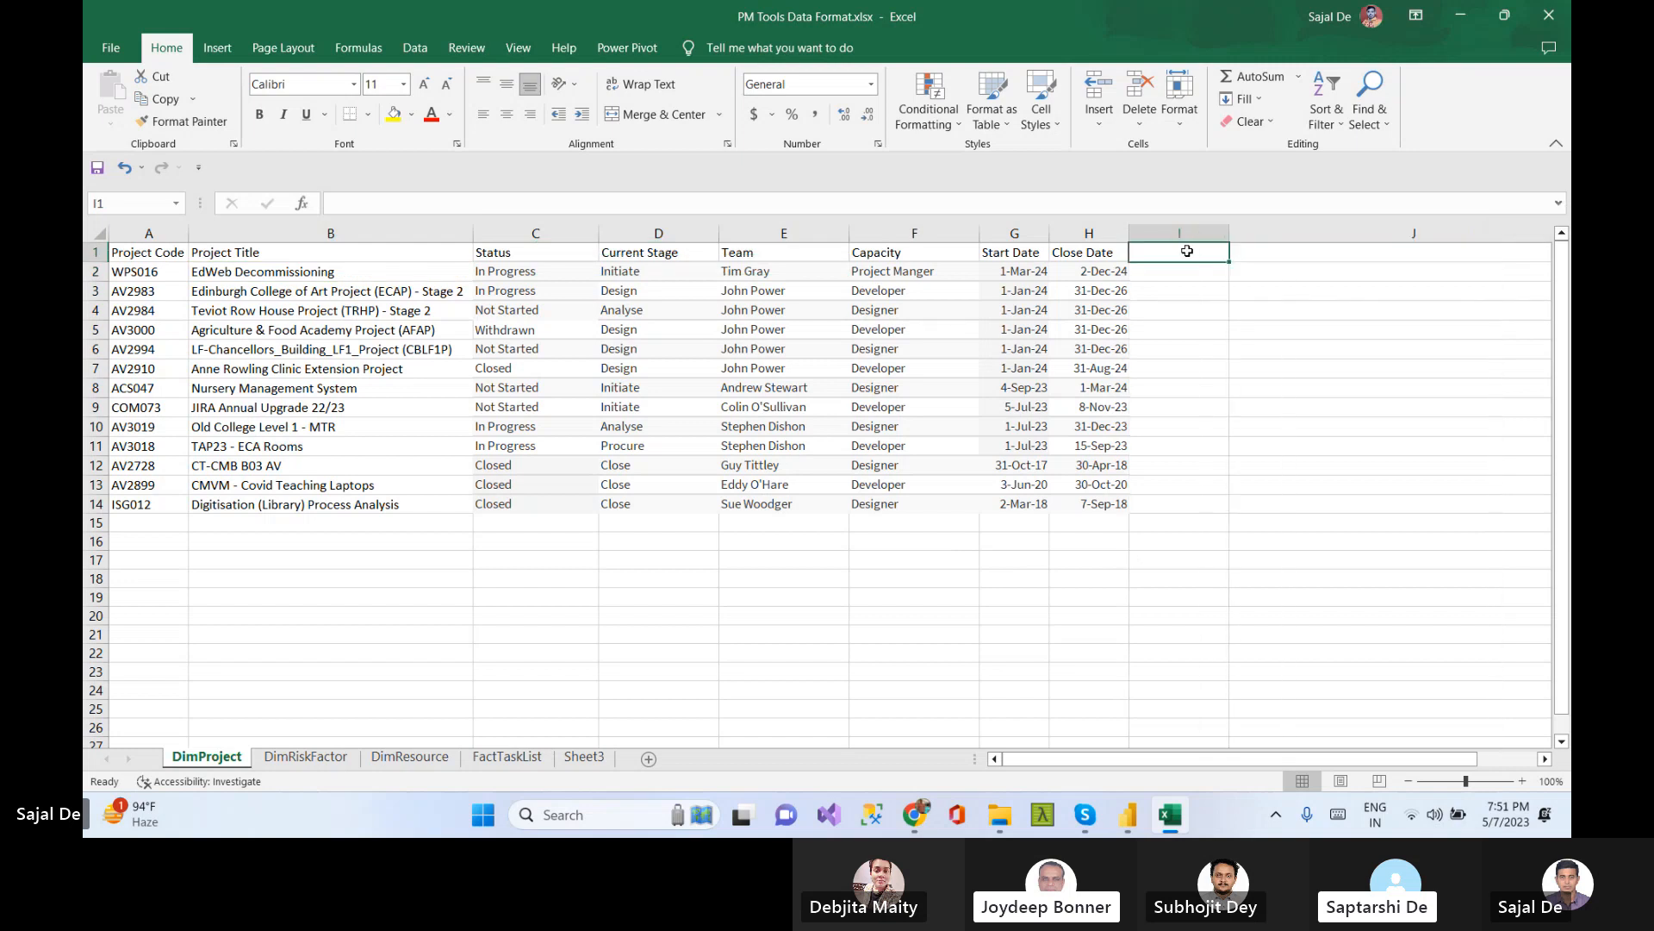
{"action": "type", "text": "Actua"}
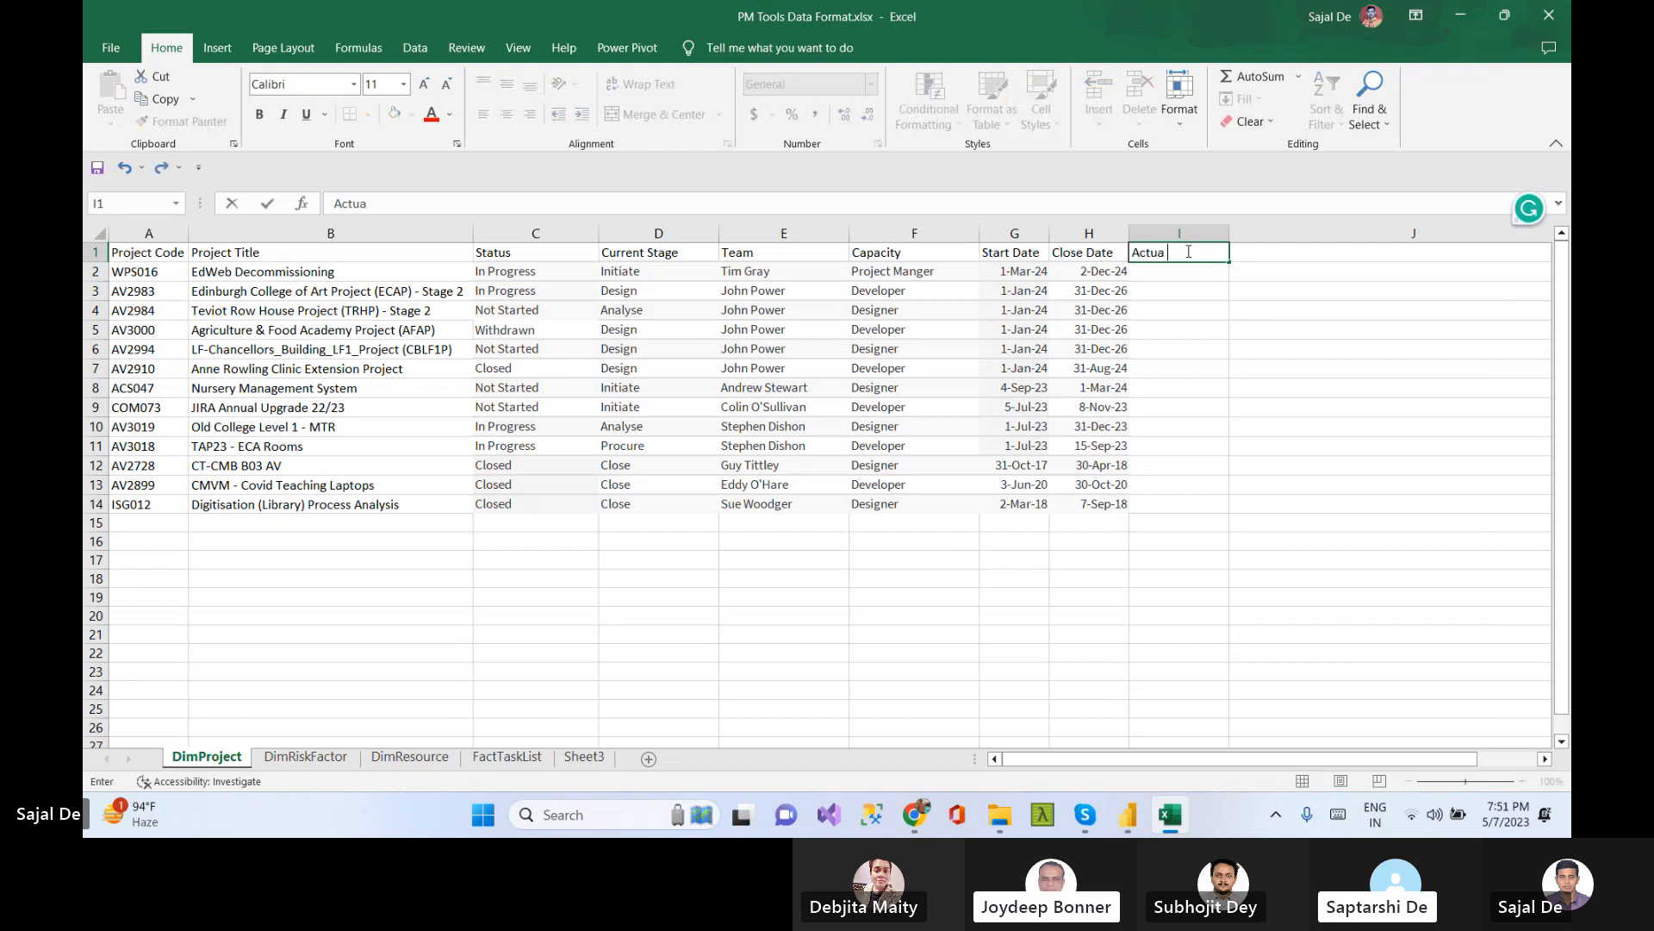
{"action": "type", "text": "l Start Date"}
{"action": "left_click", "coordinate": [1327, 407]}
Give the next column the header ActualEndDate and narrow it
{"action": "left_click", "coordinate": [1274, 253]}
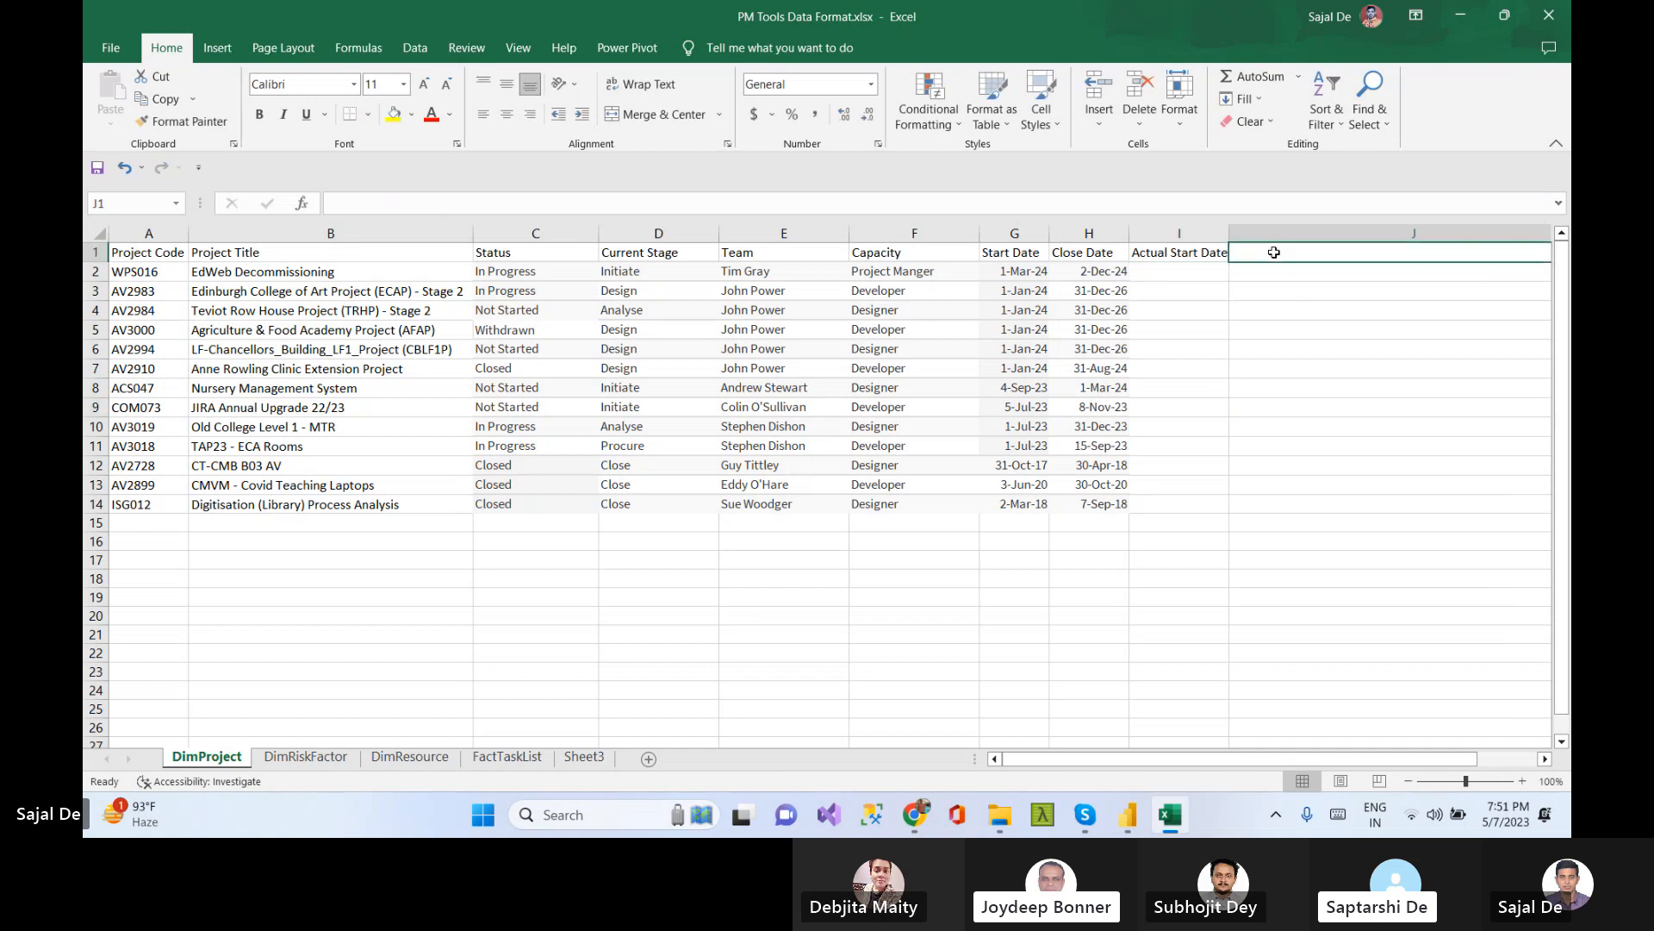
{"action": "type", "text": "Actua"}
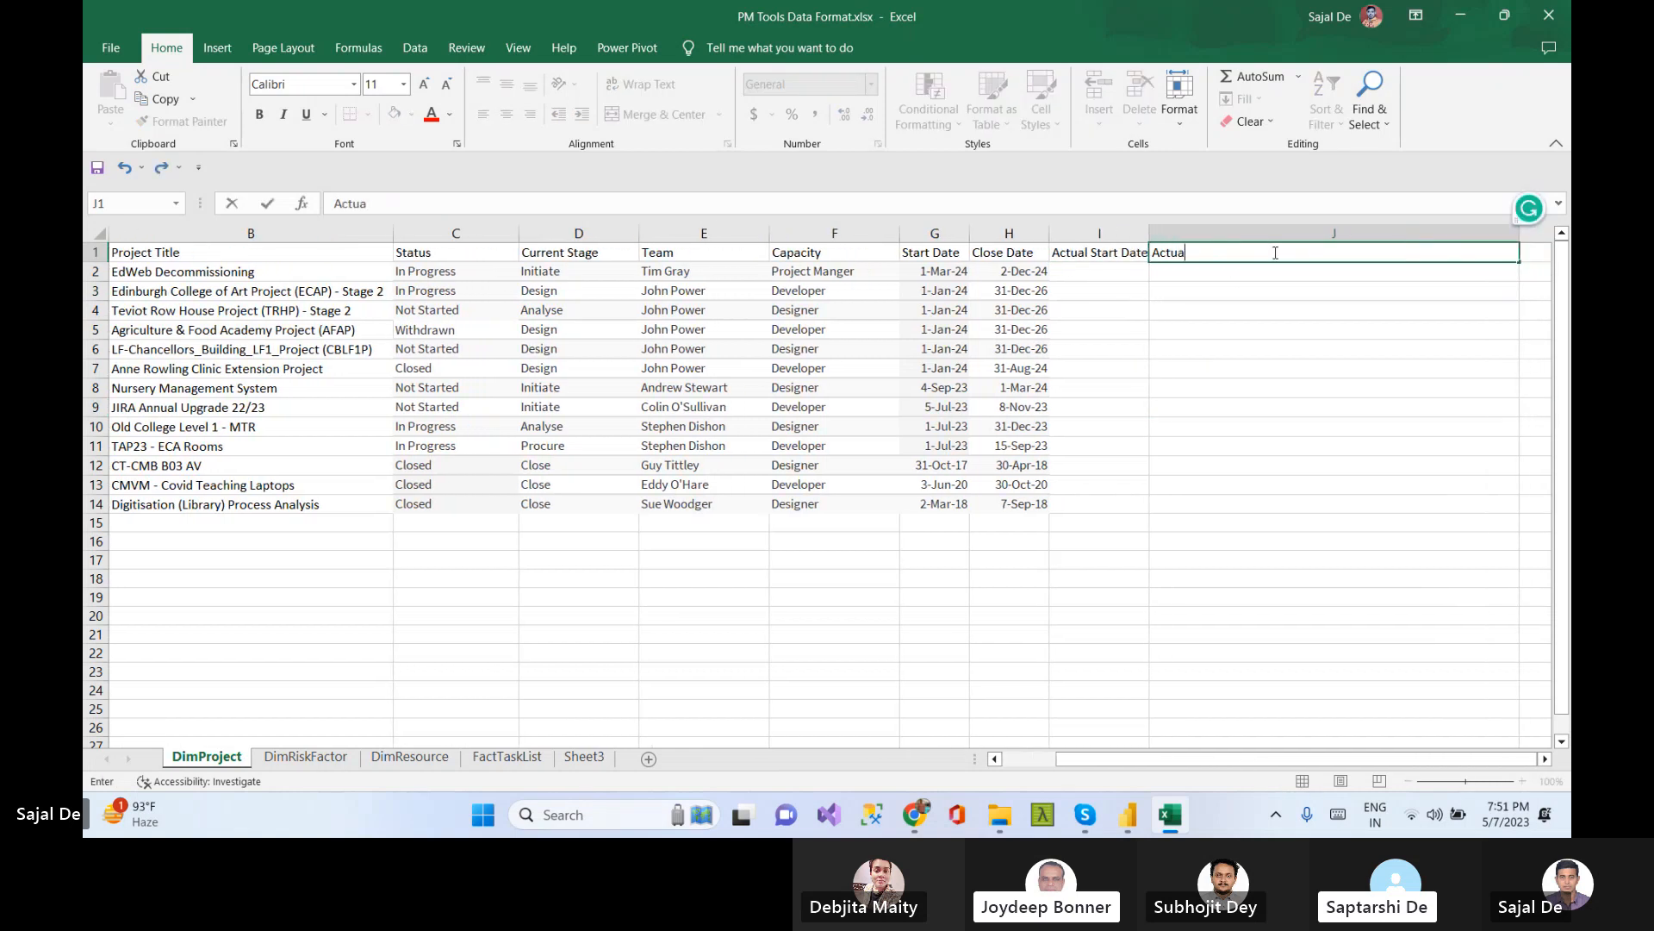
{"action": "type", "text": "l E"}
{"action": "key", "text": "BackSpace"}
{"action": "key", "text": "BackSpace"}
{"action": "key", "text": "BackSpace"}
{"action": "key", "text": "BackSpace"}
{"action": "type", "text": "EndDate"}
{"action": "key", "text": "Return"}
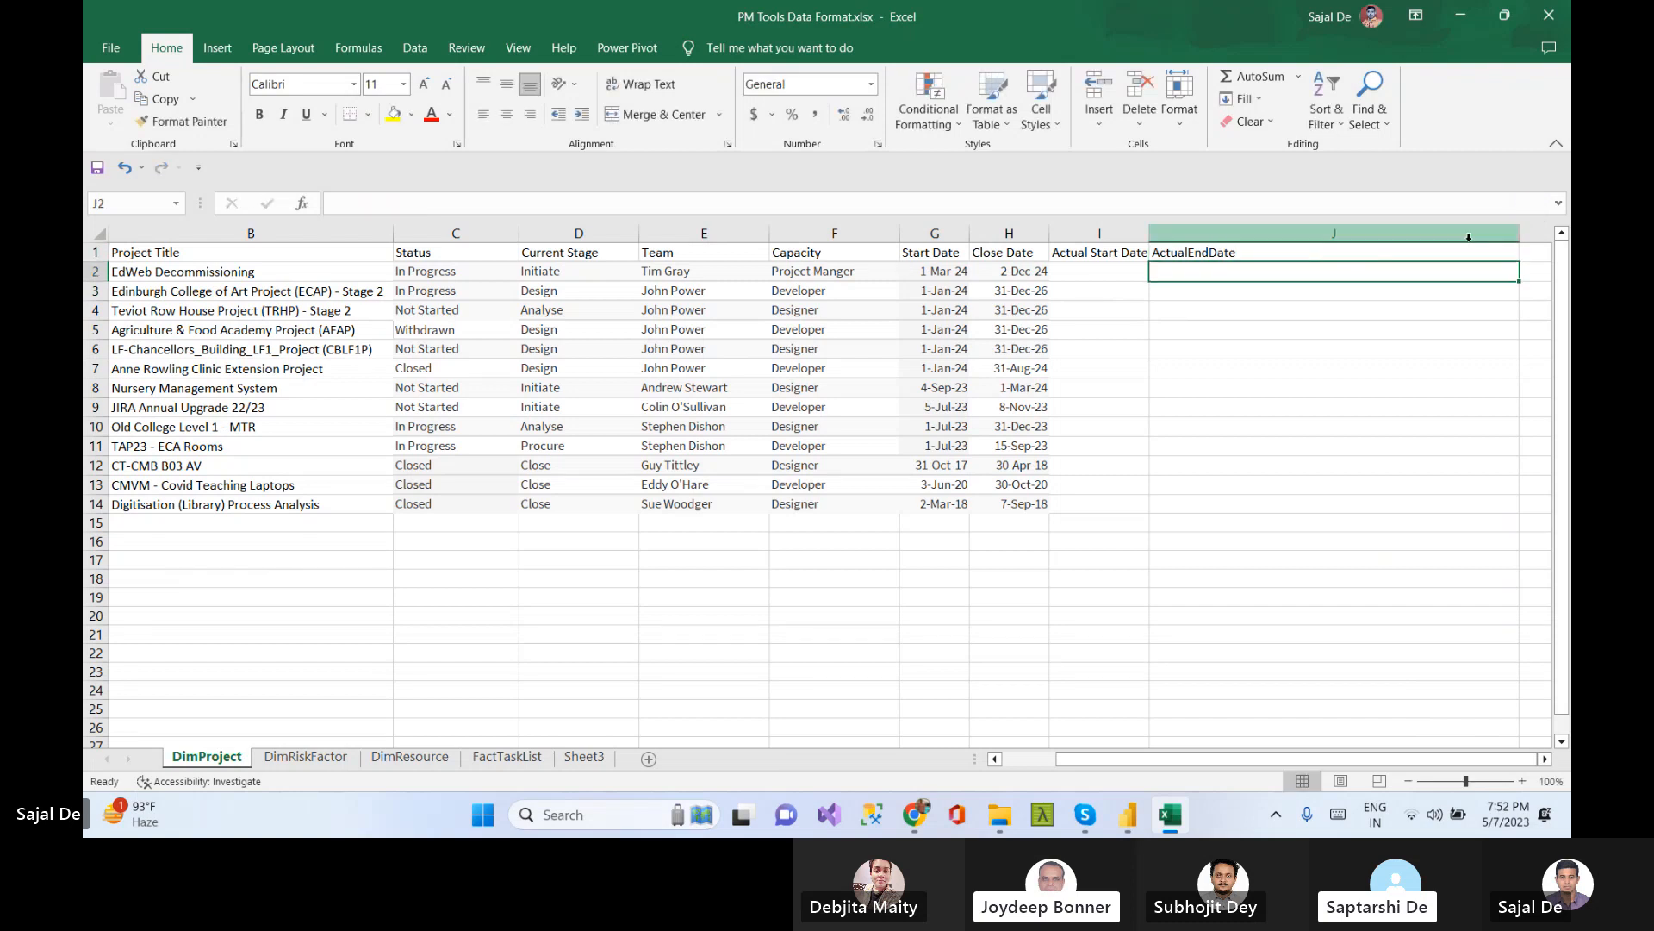
{"action": "left_click_drag", "start_coordinate": [1520, 234], "coordinate": [1272, 241]}
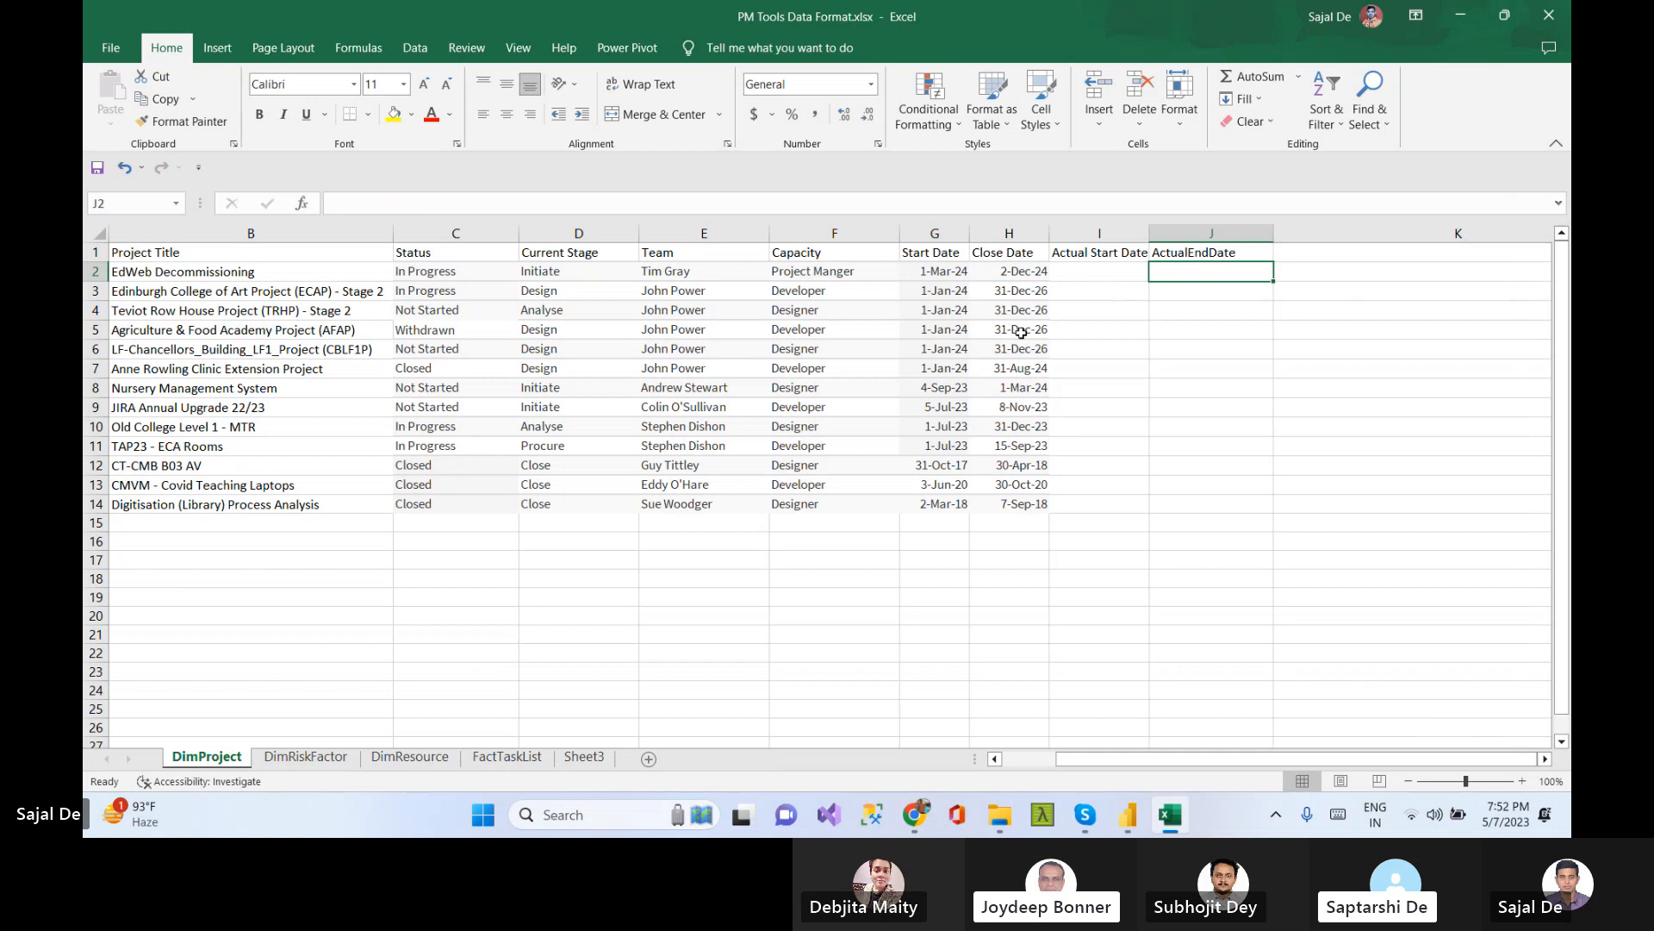
Copy all Start Date values into the Actual Start Date column
{"action": "left_click_drag", "start_coordinate": [934, 272], "coordinate": [925, 501]}
{"action": "key", "text": "ctrl+c"}
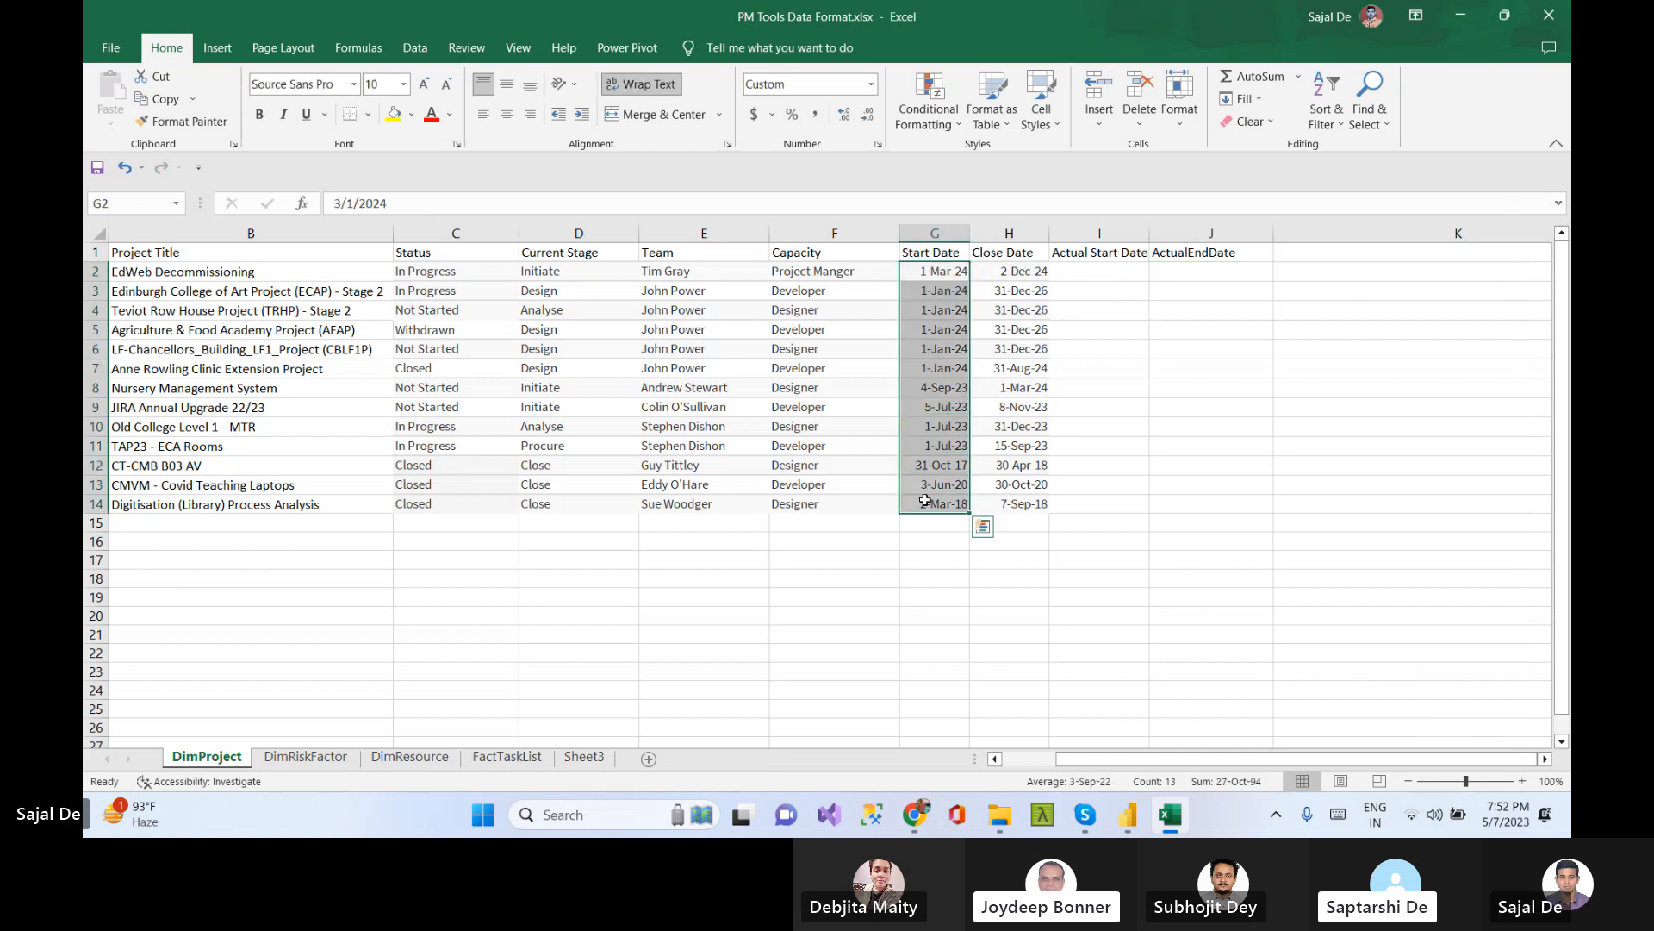
{"action": "left_click", "coordinate": [1099, 272]}
{"action": "key", "text": "ctrl+v"}
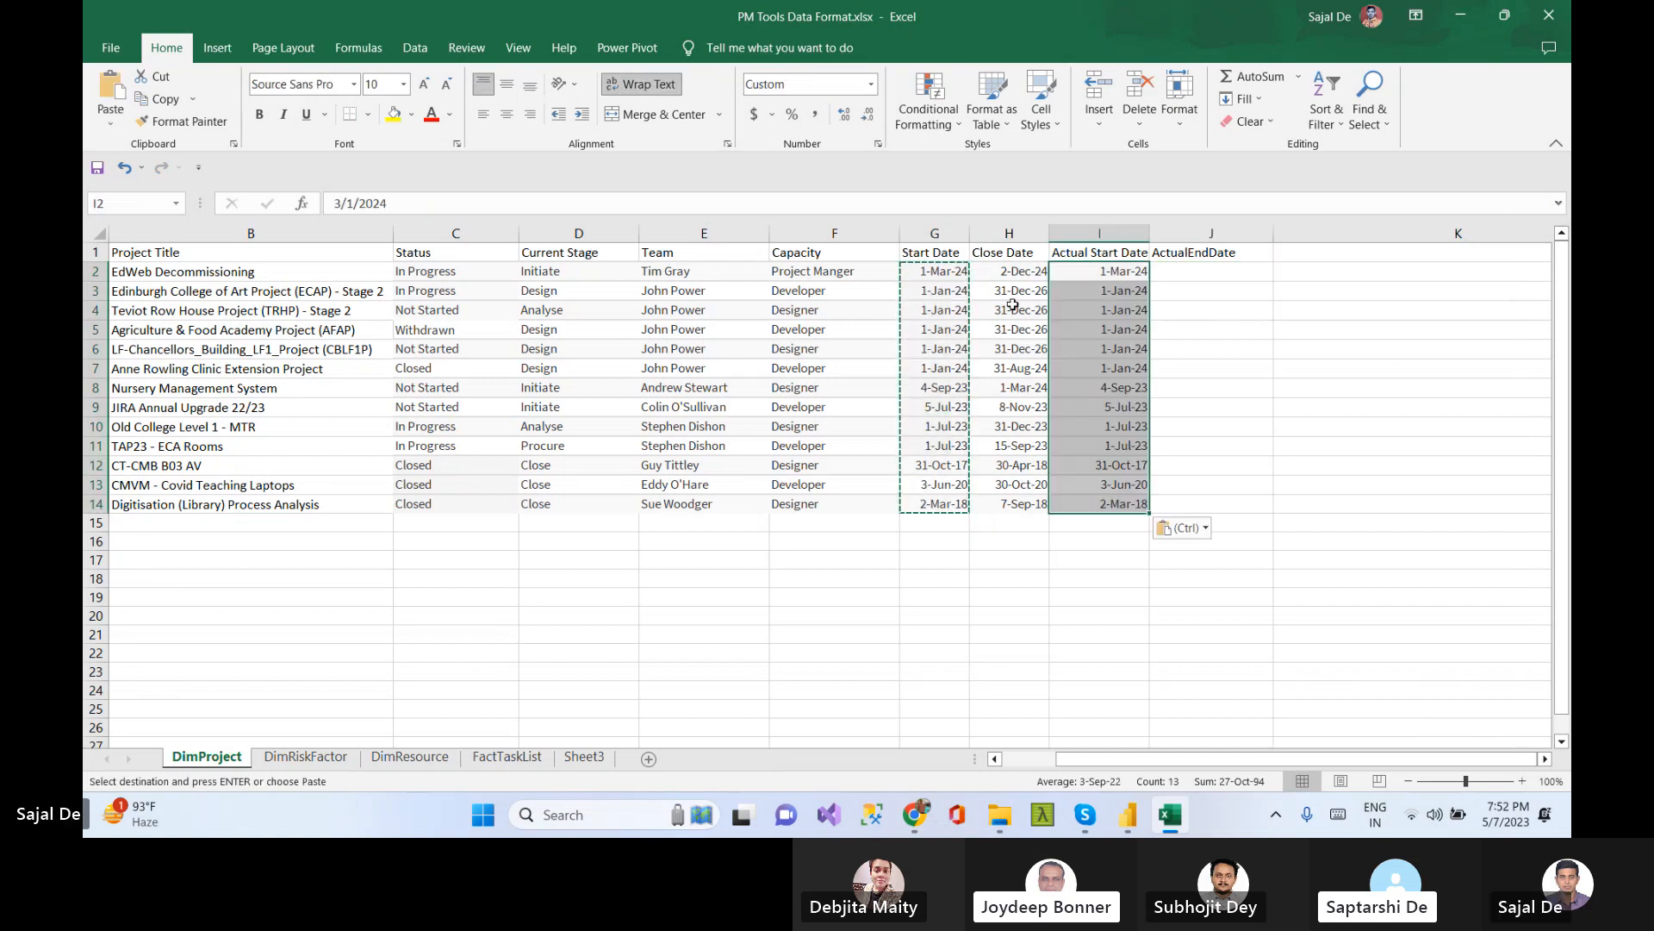
Copy all Close Date values into the ActualEndDate column
{"action": "left_click_drag", "start_coordinate": [1008, 272], "coordinate": [1006, 505]}
{"action": "key", "text": "ctrl+c"}
{"action": "left_click", "coordinate": [1193, 271]}
{"action": "key", "text": "ctrl+v"}
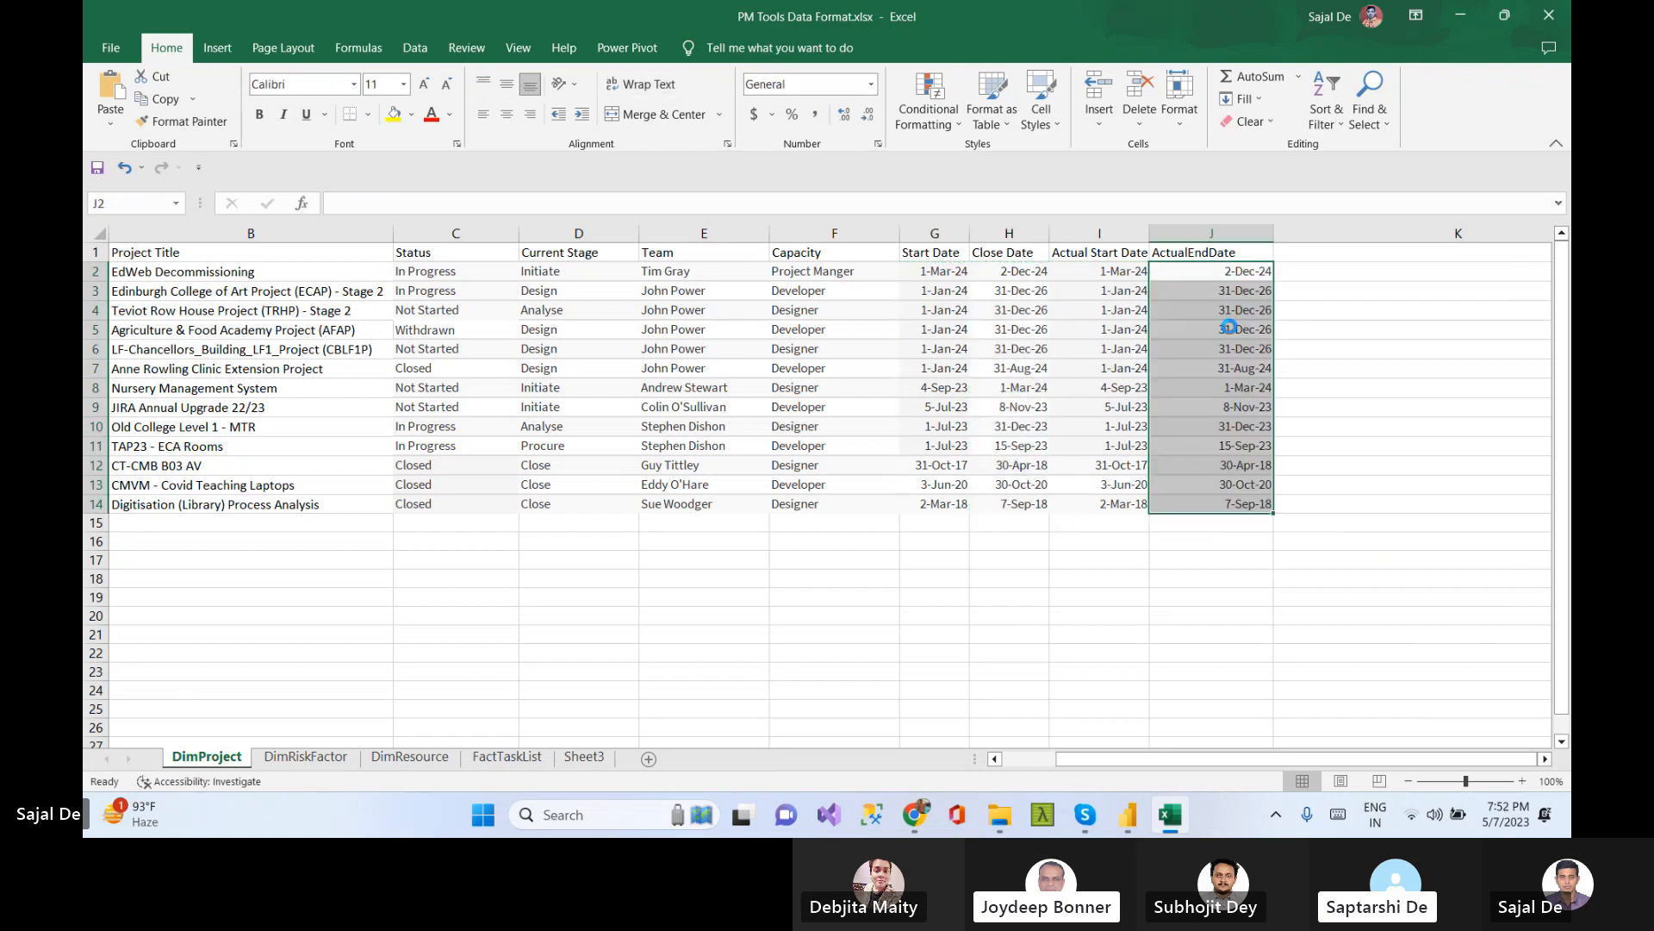
{"action": "key", "text": "ctrl+b"}
{"action": "left_click", "coordinate": [1375, 406]}
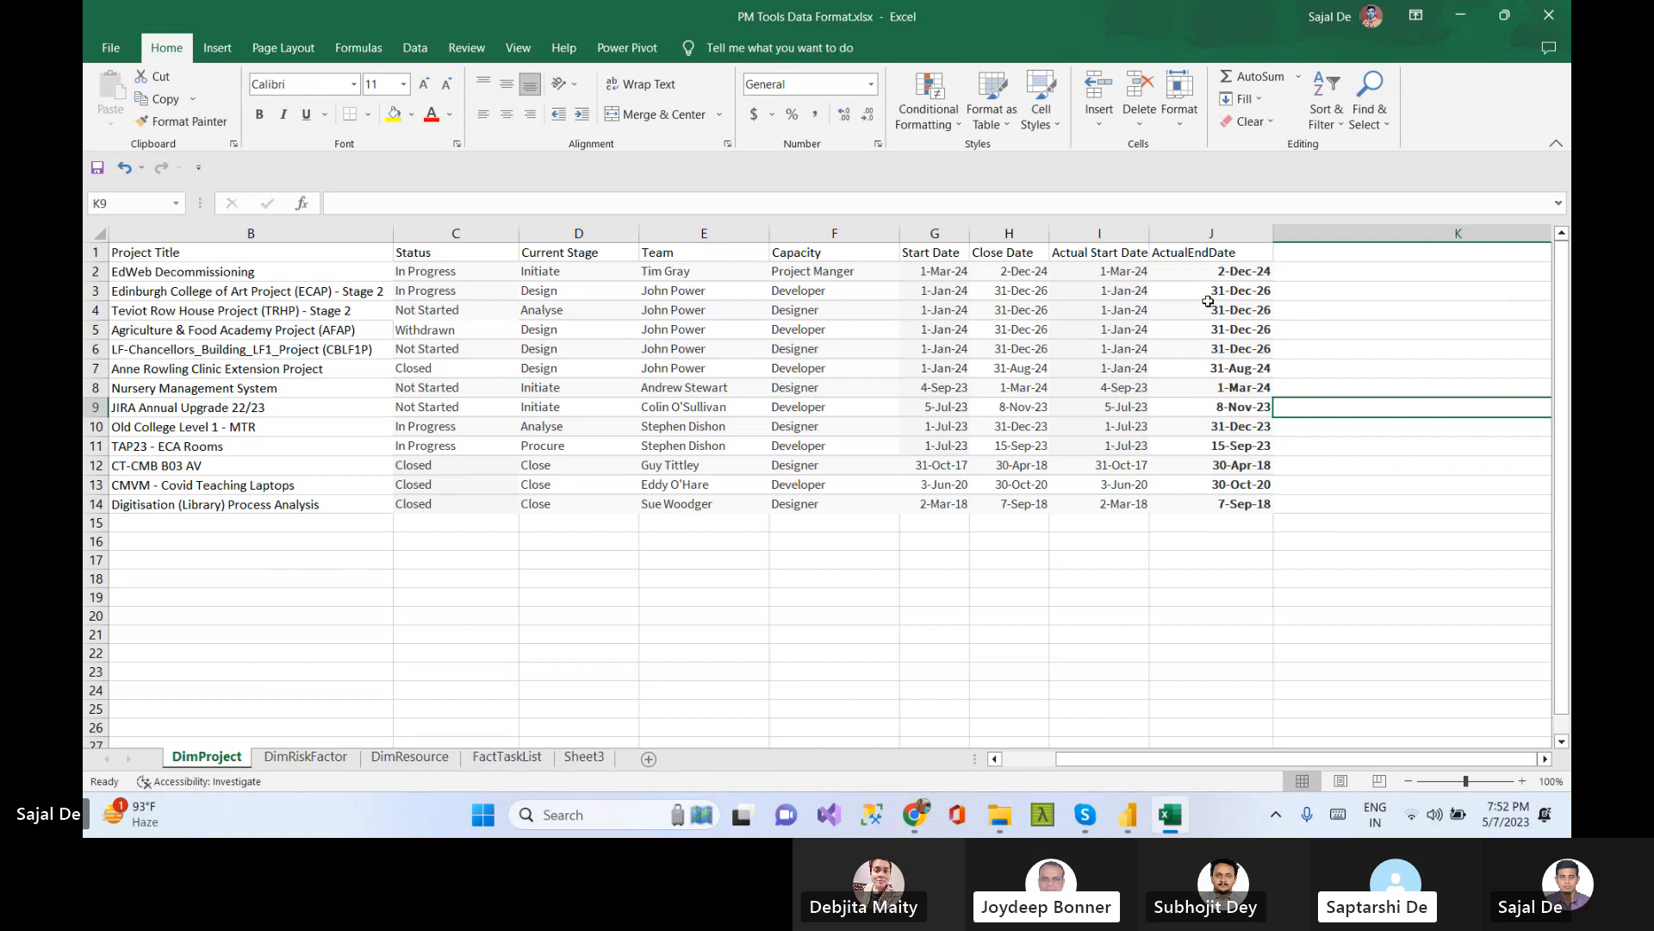
{"action": "left_click_drag", "start_coordinate": [1208, 270], "coordinate": [1216, 497]}
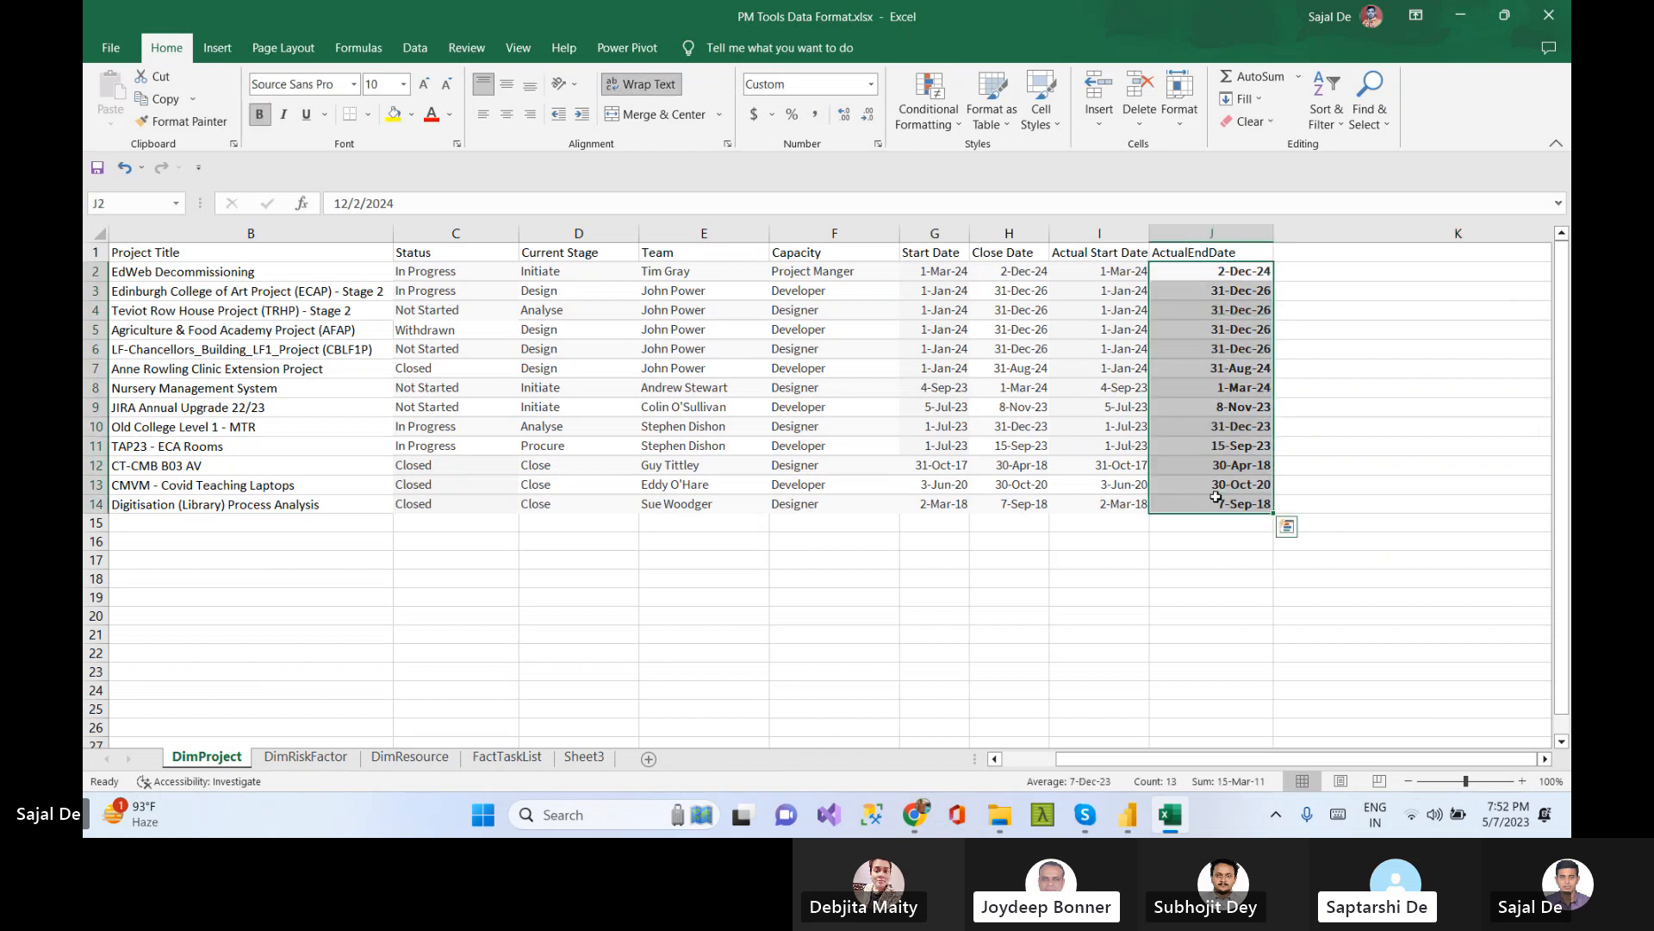
{"action": "key", "text": "ctrl+b"}
{"action": "left_click", "coordinate": [1407, 364]}
{"action": "left_click", "coordinate": [1241, 291]}
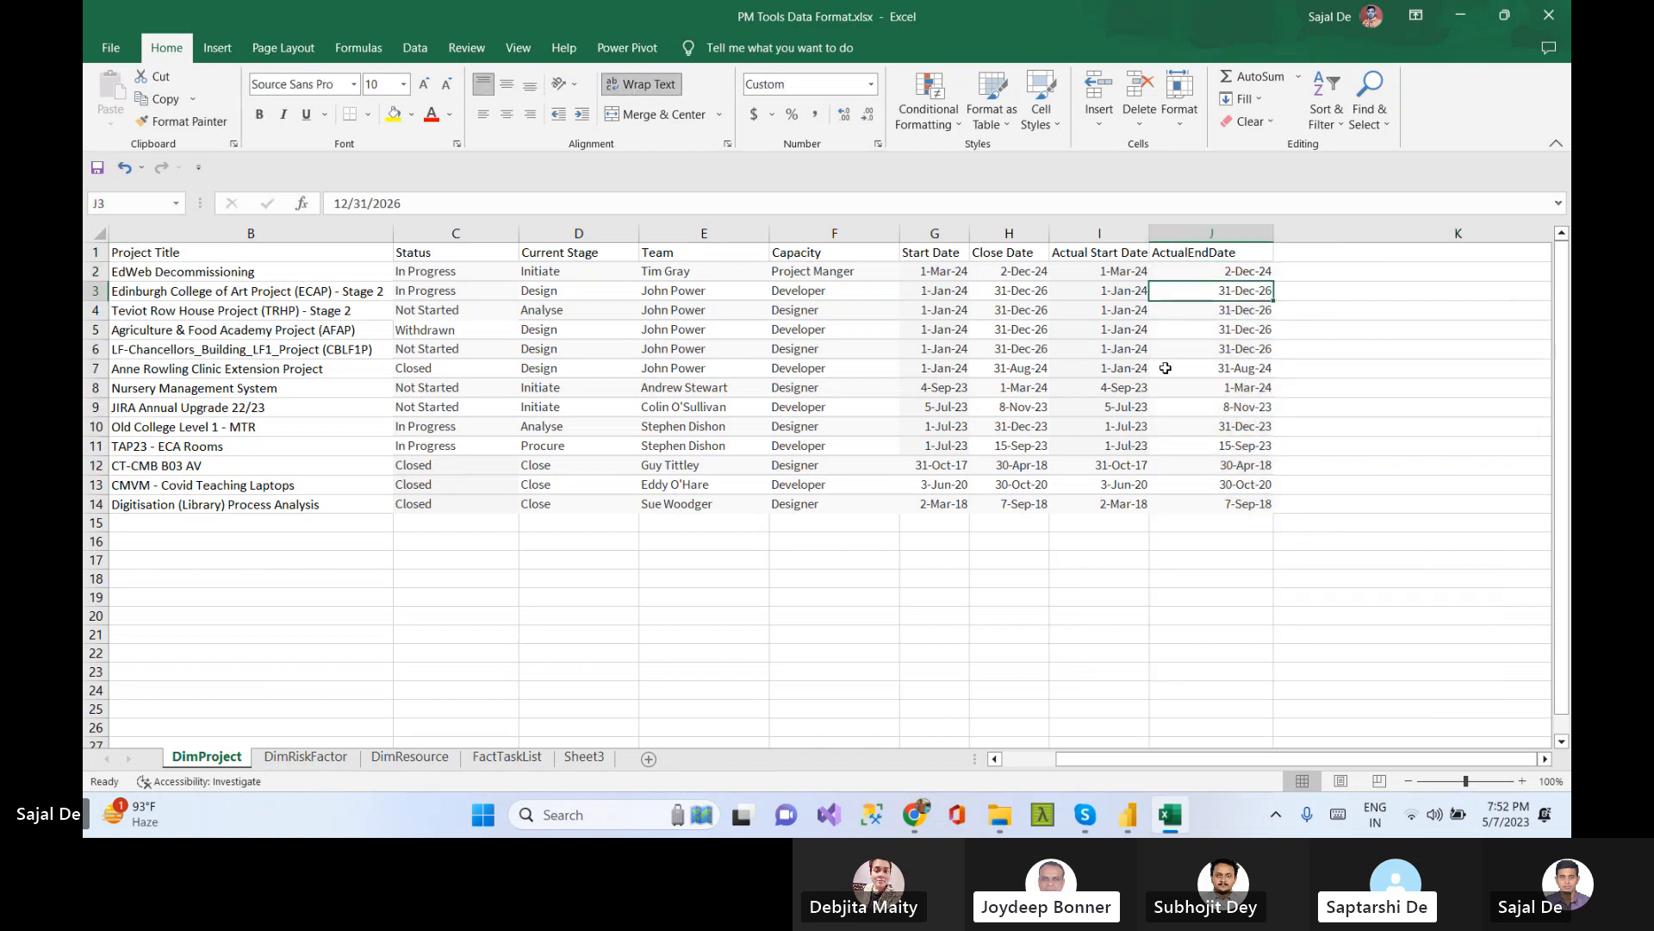
Change the Actual Start Date in row 4 to 1/2/2024
{"action": "left_click", "coordinate": [1108, 308]}
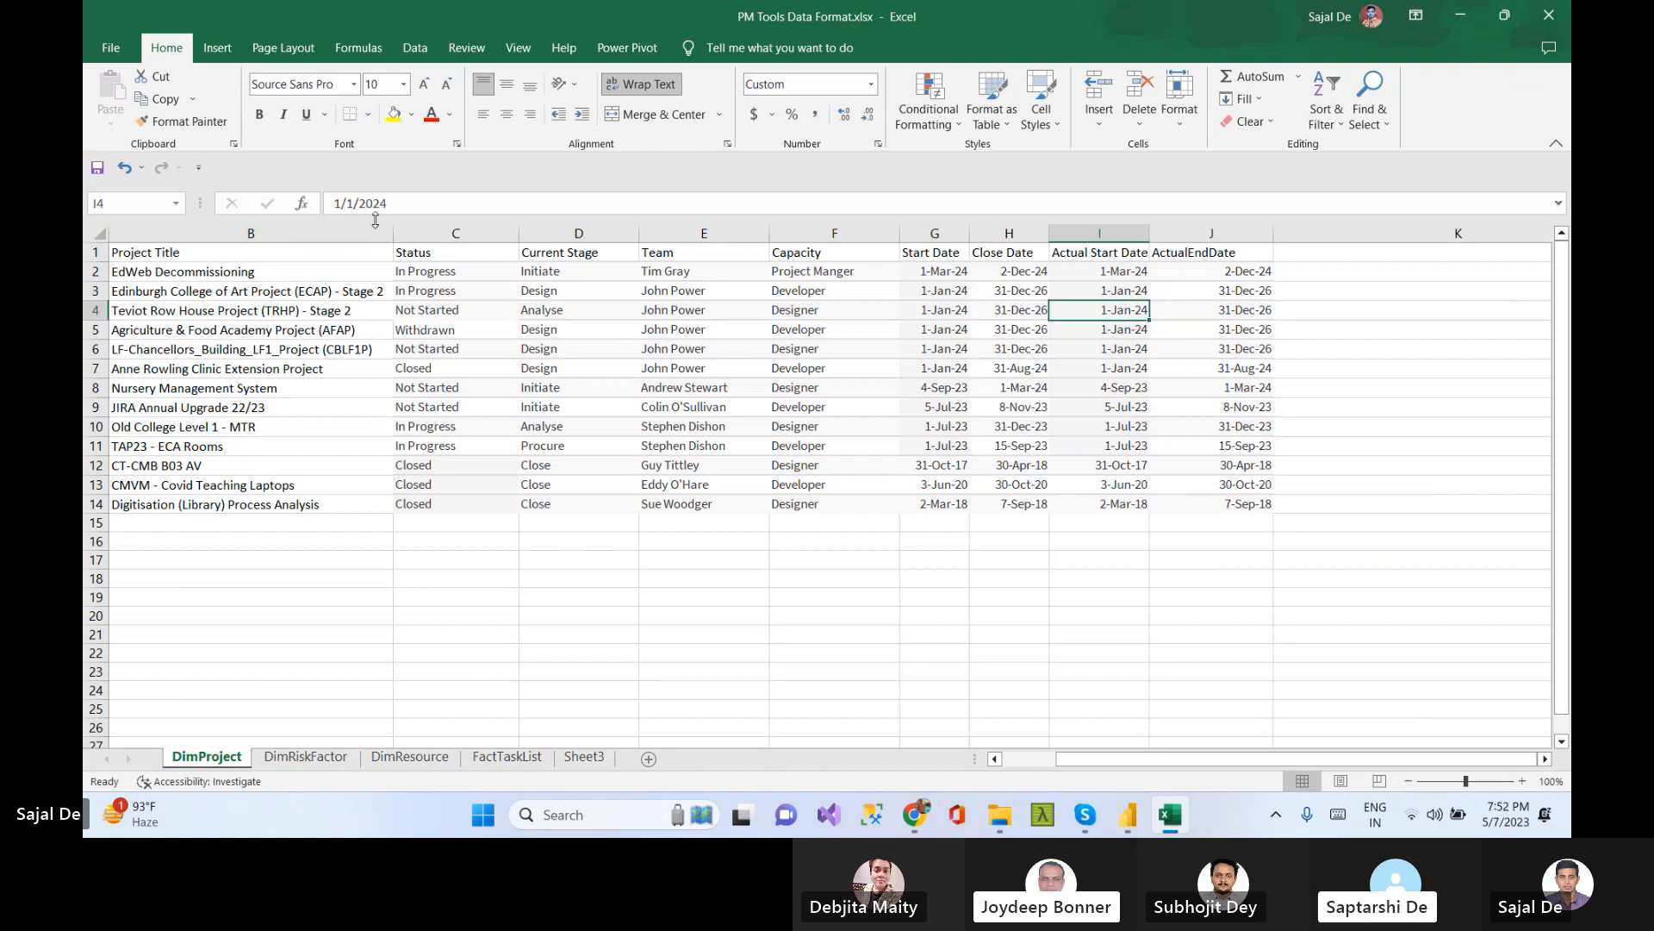
{"action": "left_click", "coordinate": [353, 203]}
{"action": "key", "text": "BackSpace"}
{"action": "type", "text": "2"}
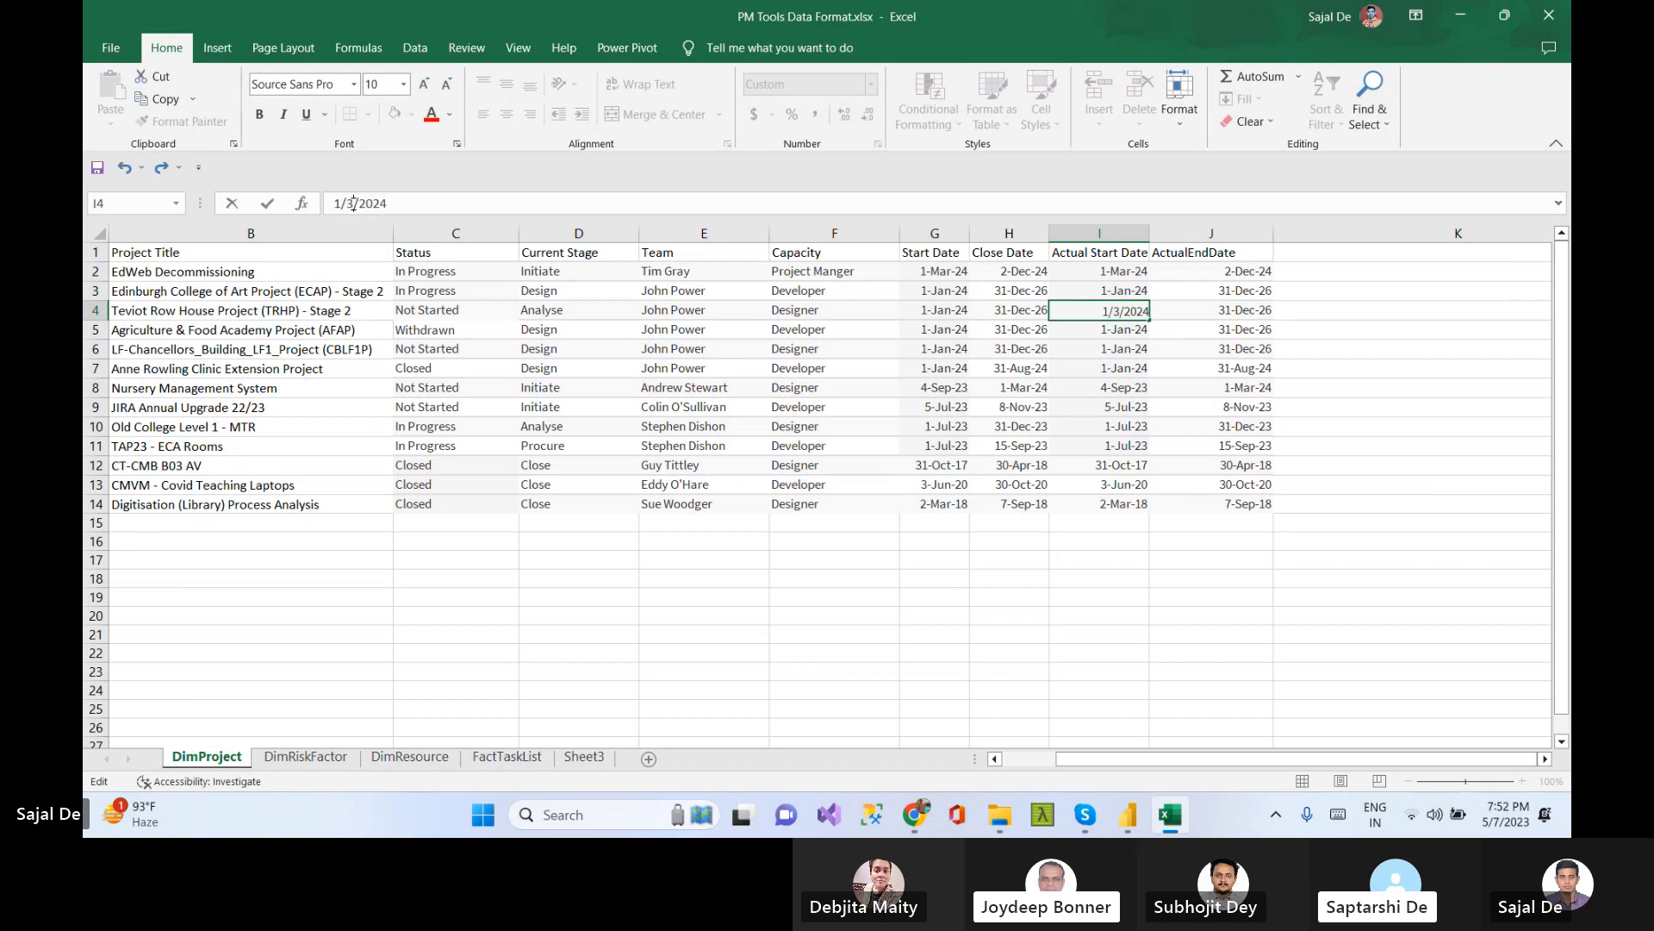
{"action": "key", "text": "Return"}
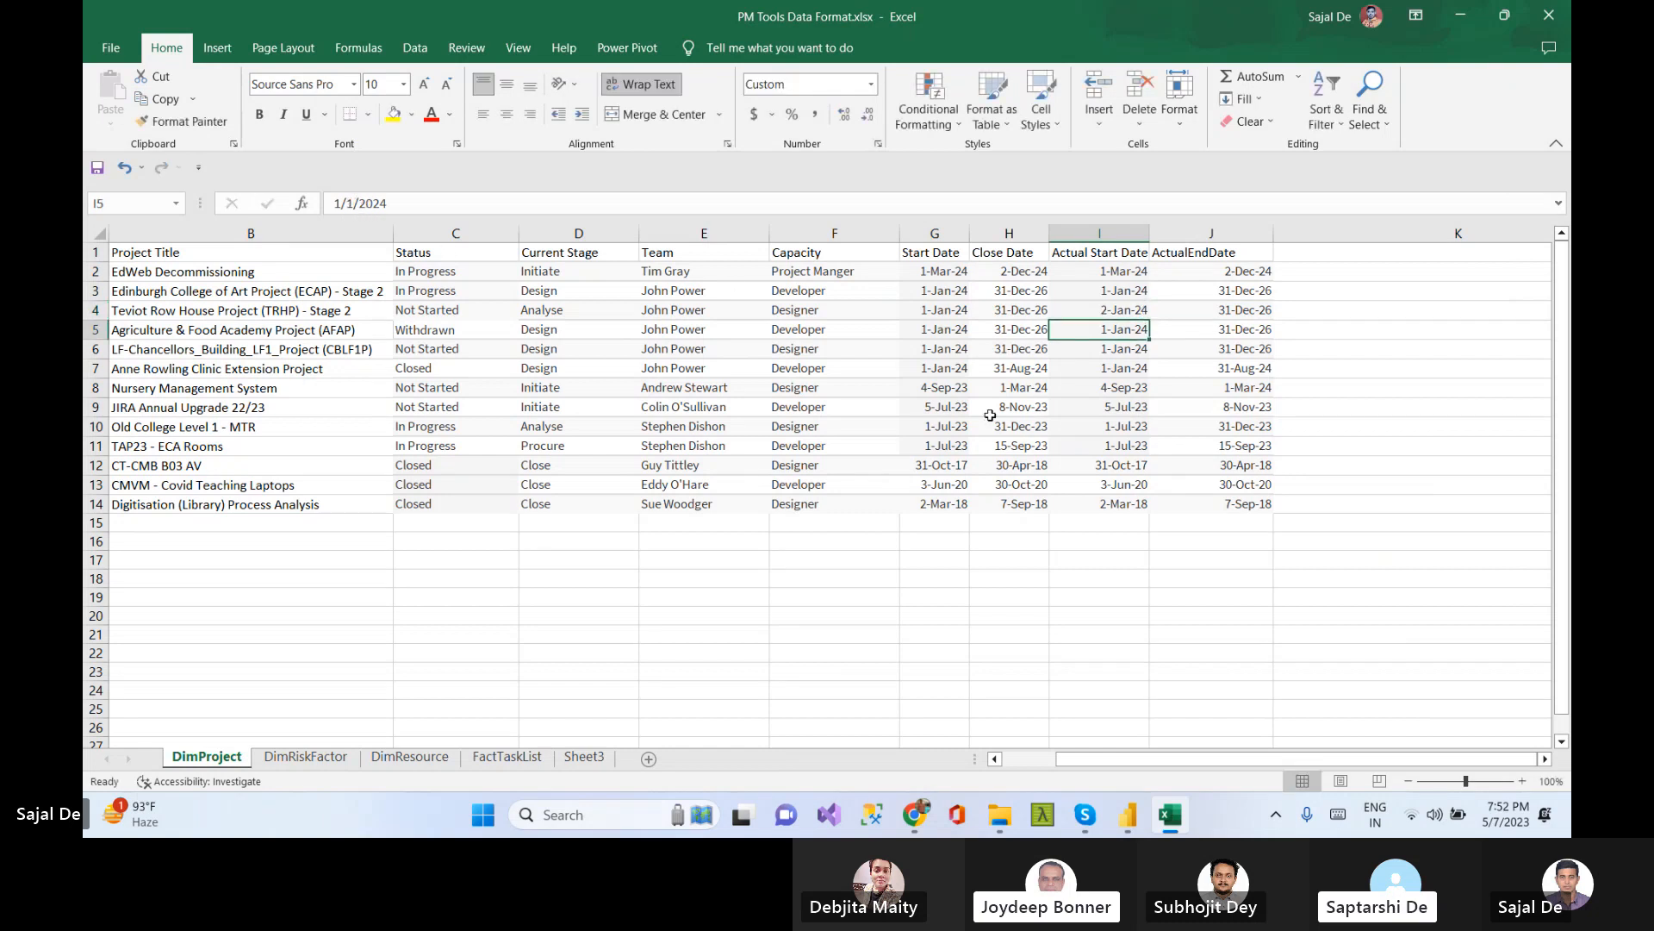
Set the Actual Start Date in row 6 to 1/12/2024
{"action": "key", "text": "Return"}
{"action": "left_click", "coordinate": [341, 204]}
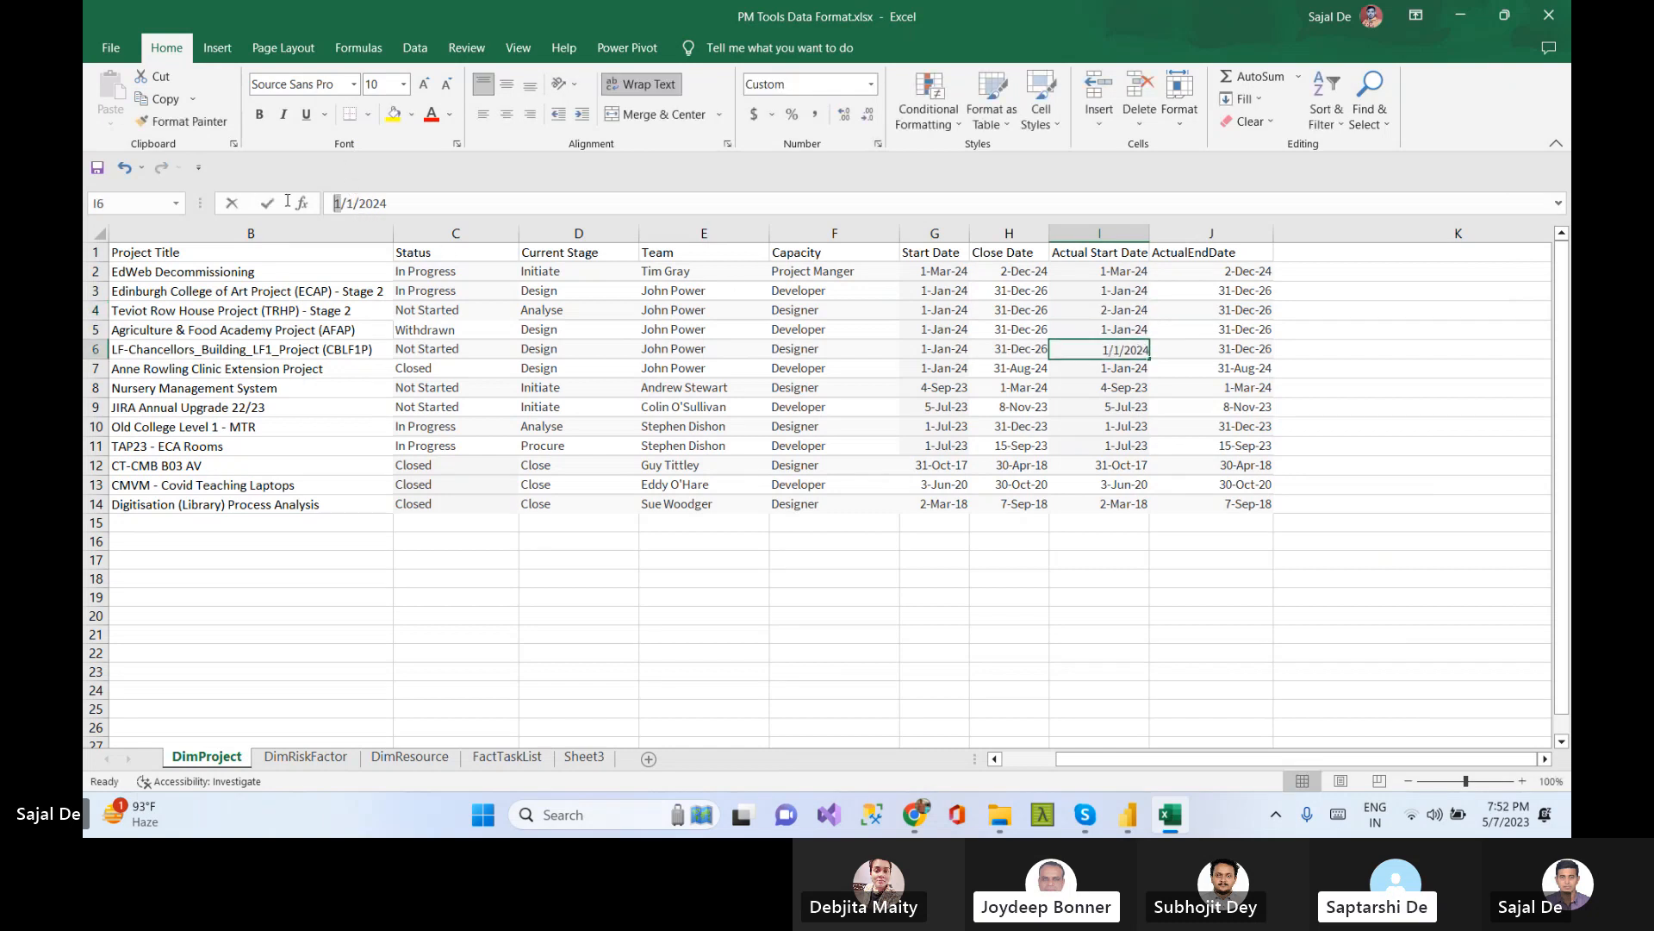
{"action": "type", "text": "2"}
{"action": "key", "text": "Return"}
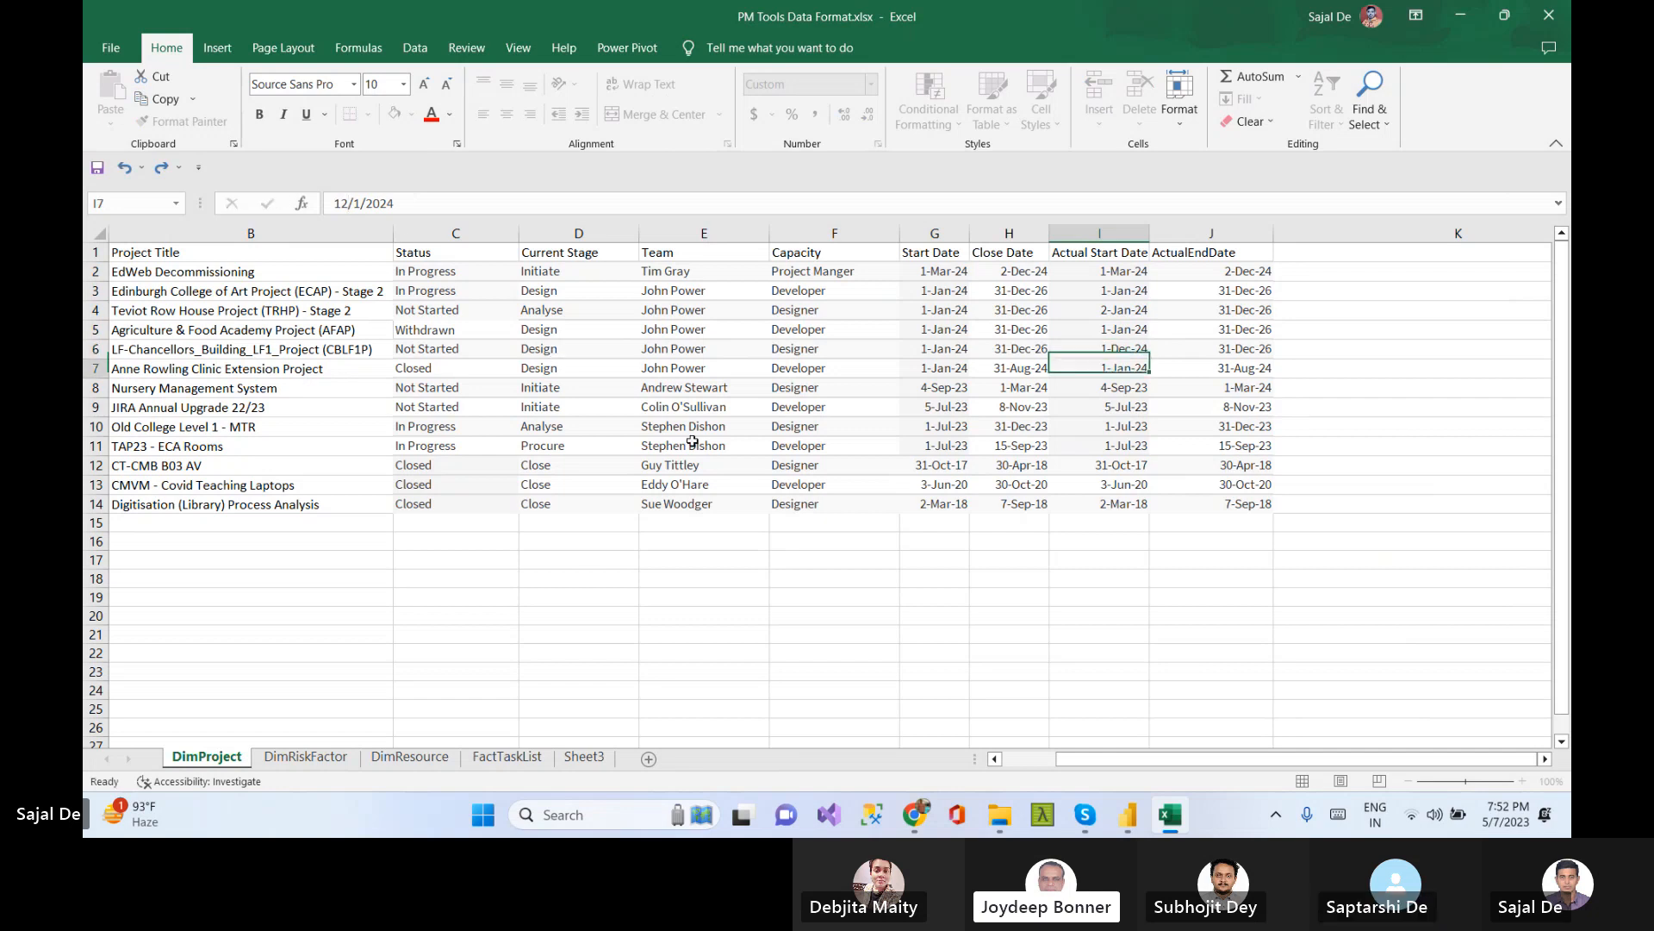
{"action": "left_click", "coordinate": [1120, 353]}
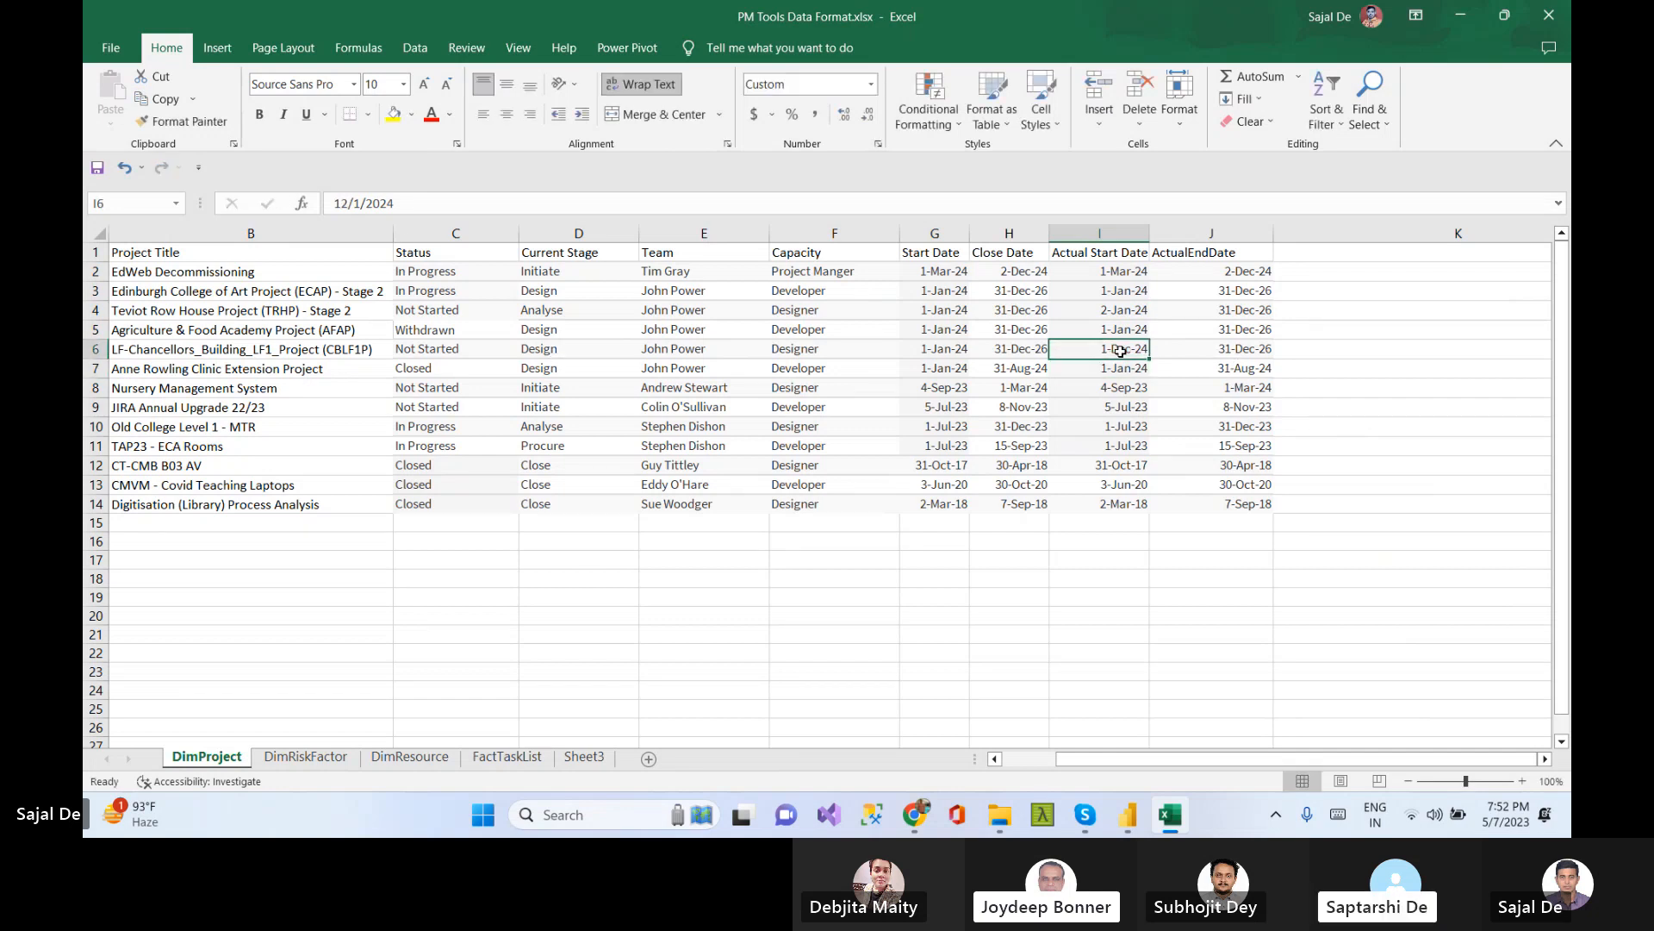
{"action": "left_click", "coordinate": [358, 207]}
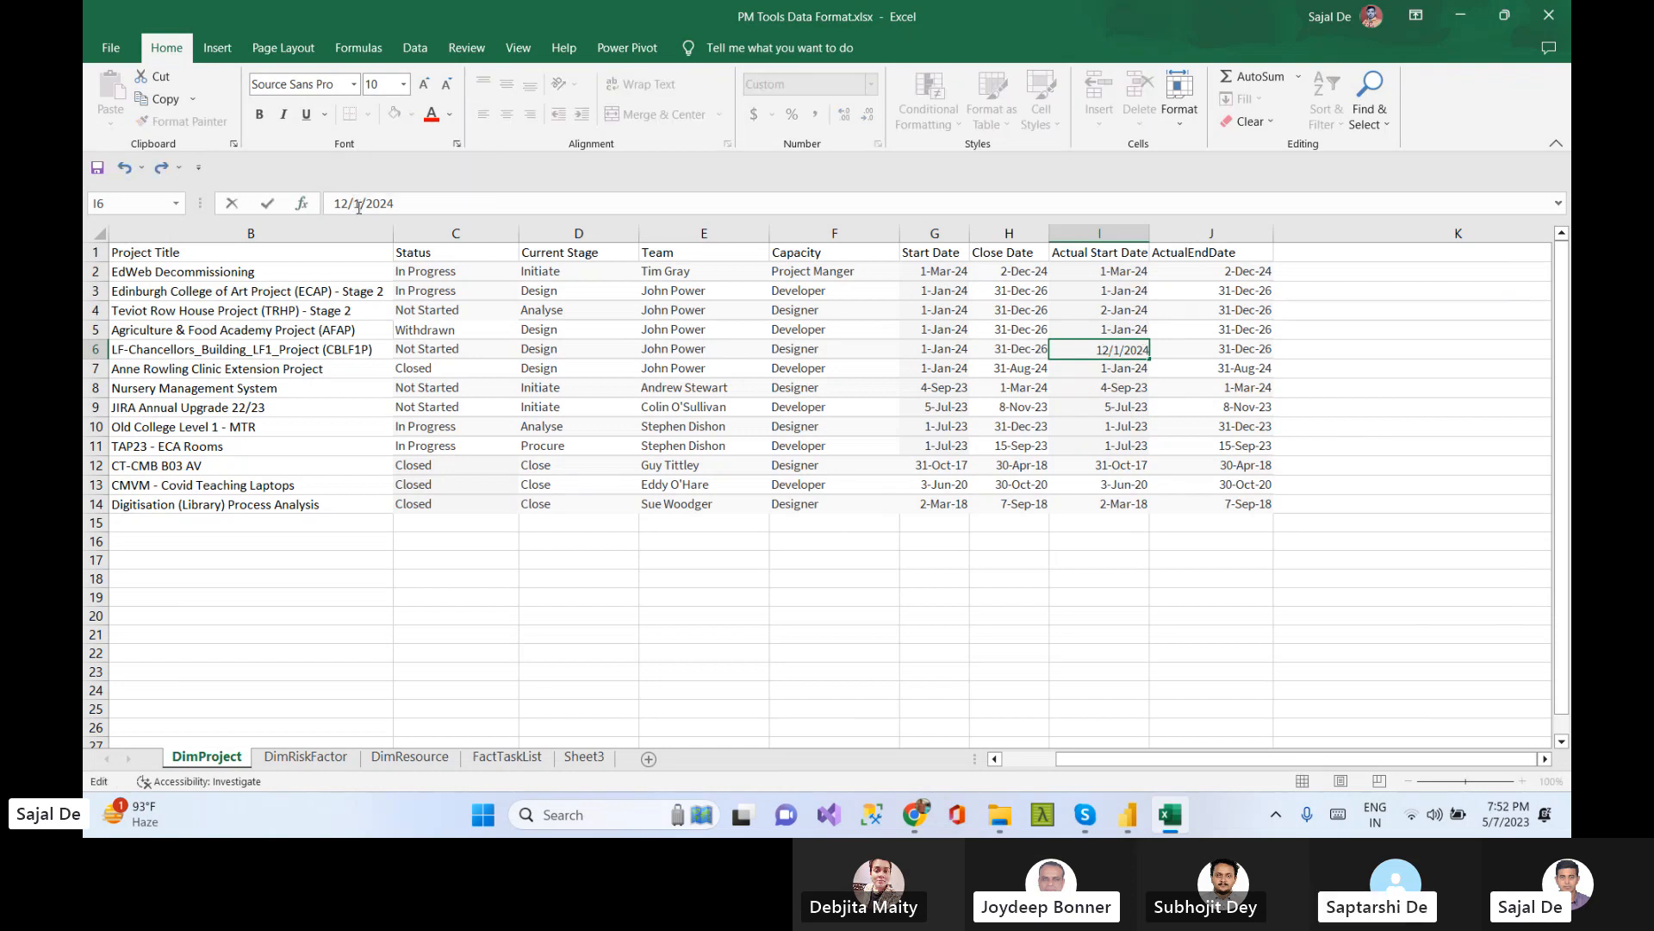
{"action": "type", "text": "2"}
{"action": "left_click_drag", "start_coordinate": [346, 201], "coordinate": [326, 202]}
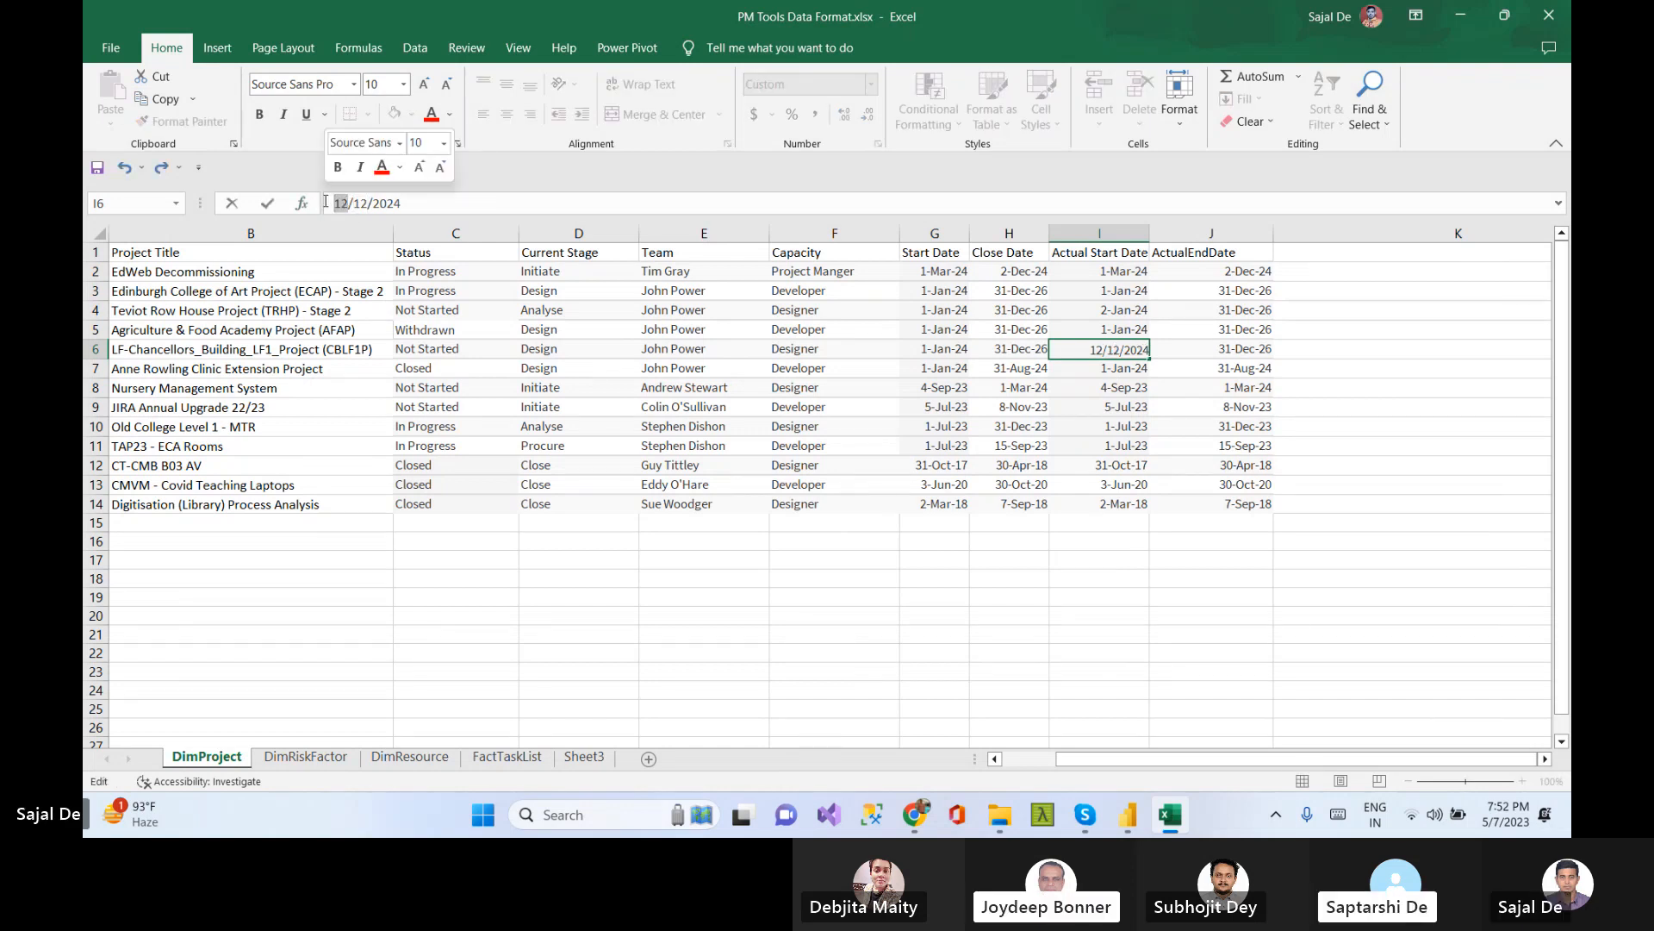
{"action": "type", "text": "01\\"}
{"action": "key", "text": "Return"}
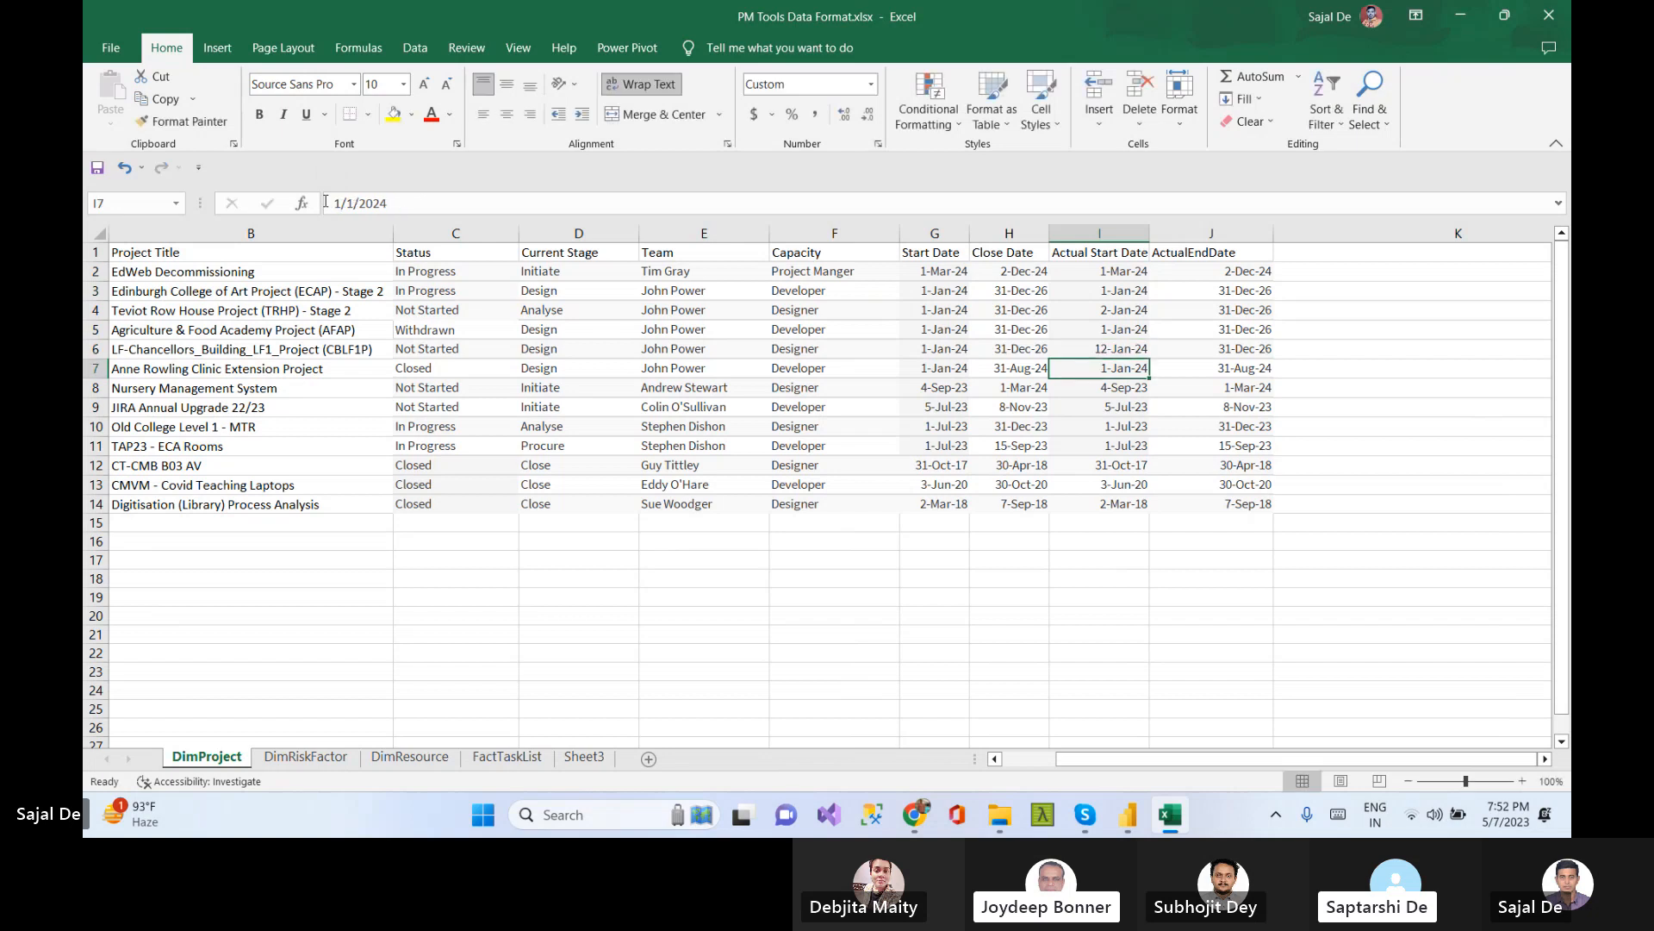
Set the ActualEndDate in row 7 to 5/31/2024
{"action": "left_click", "coordinate": [1240, 374]}
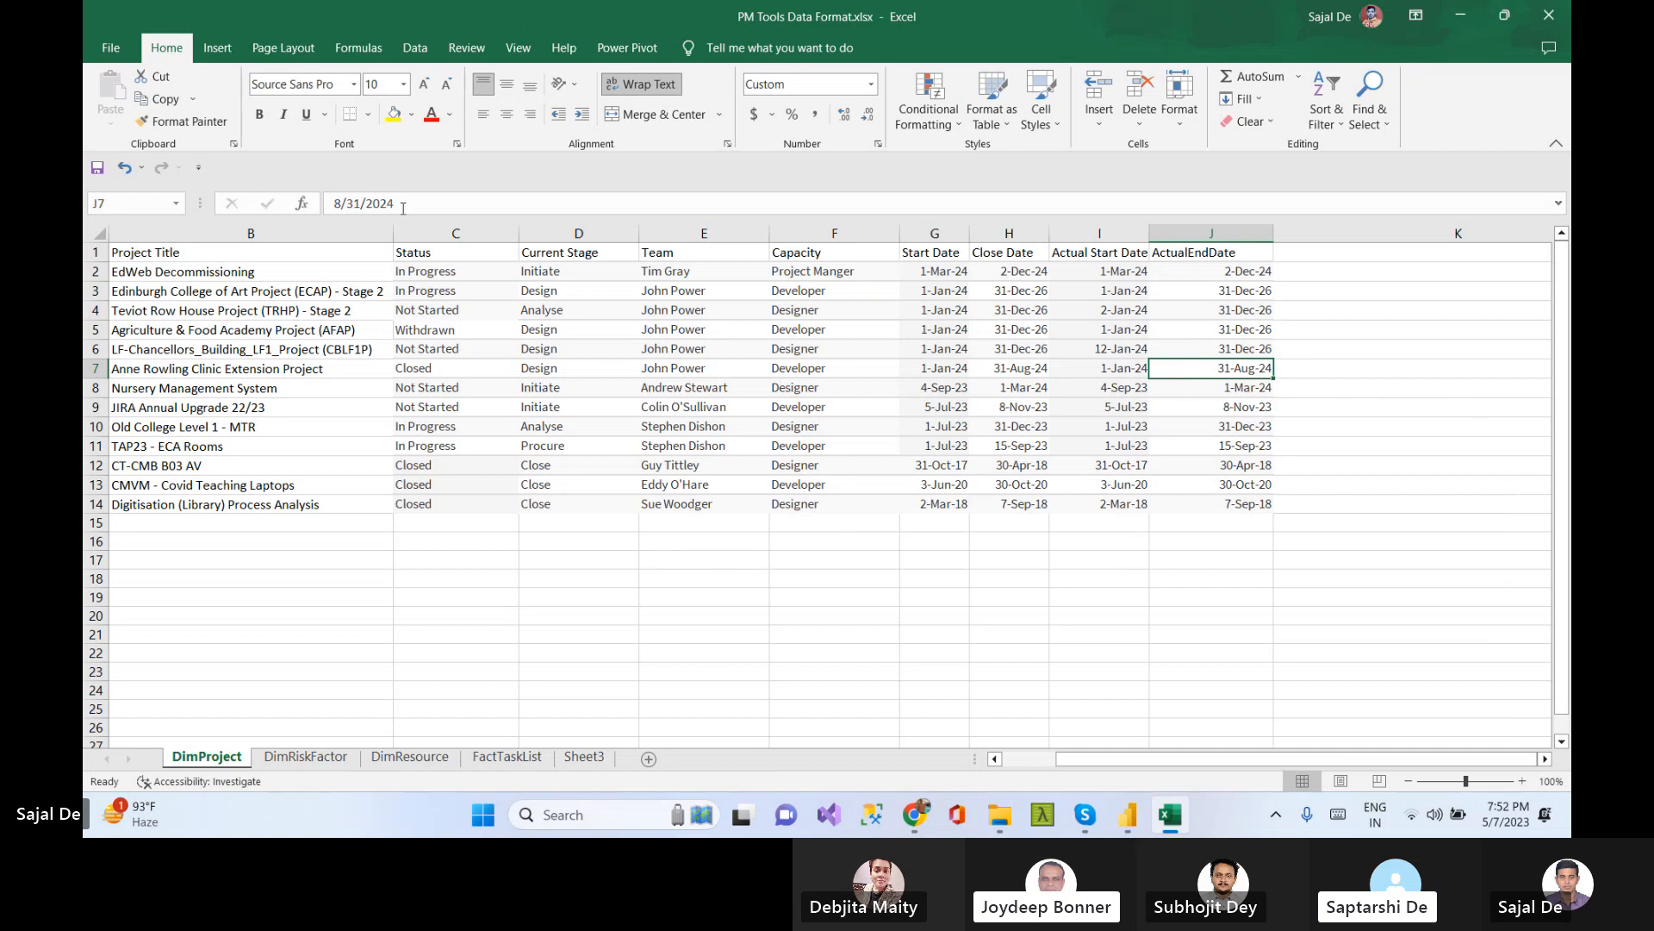
{"action": "left_click_drag", "start_coordinate": [340, 200], "coordinate": [312, 205]}
{"action": "type", "text": "5/31/2024"}
{"action": "key", "text": "Return"}
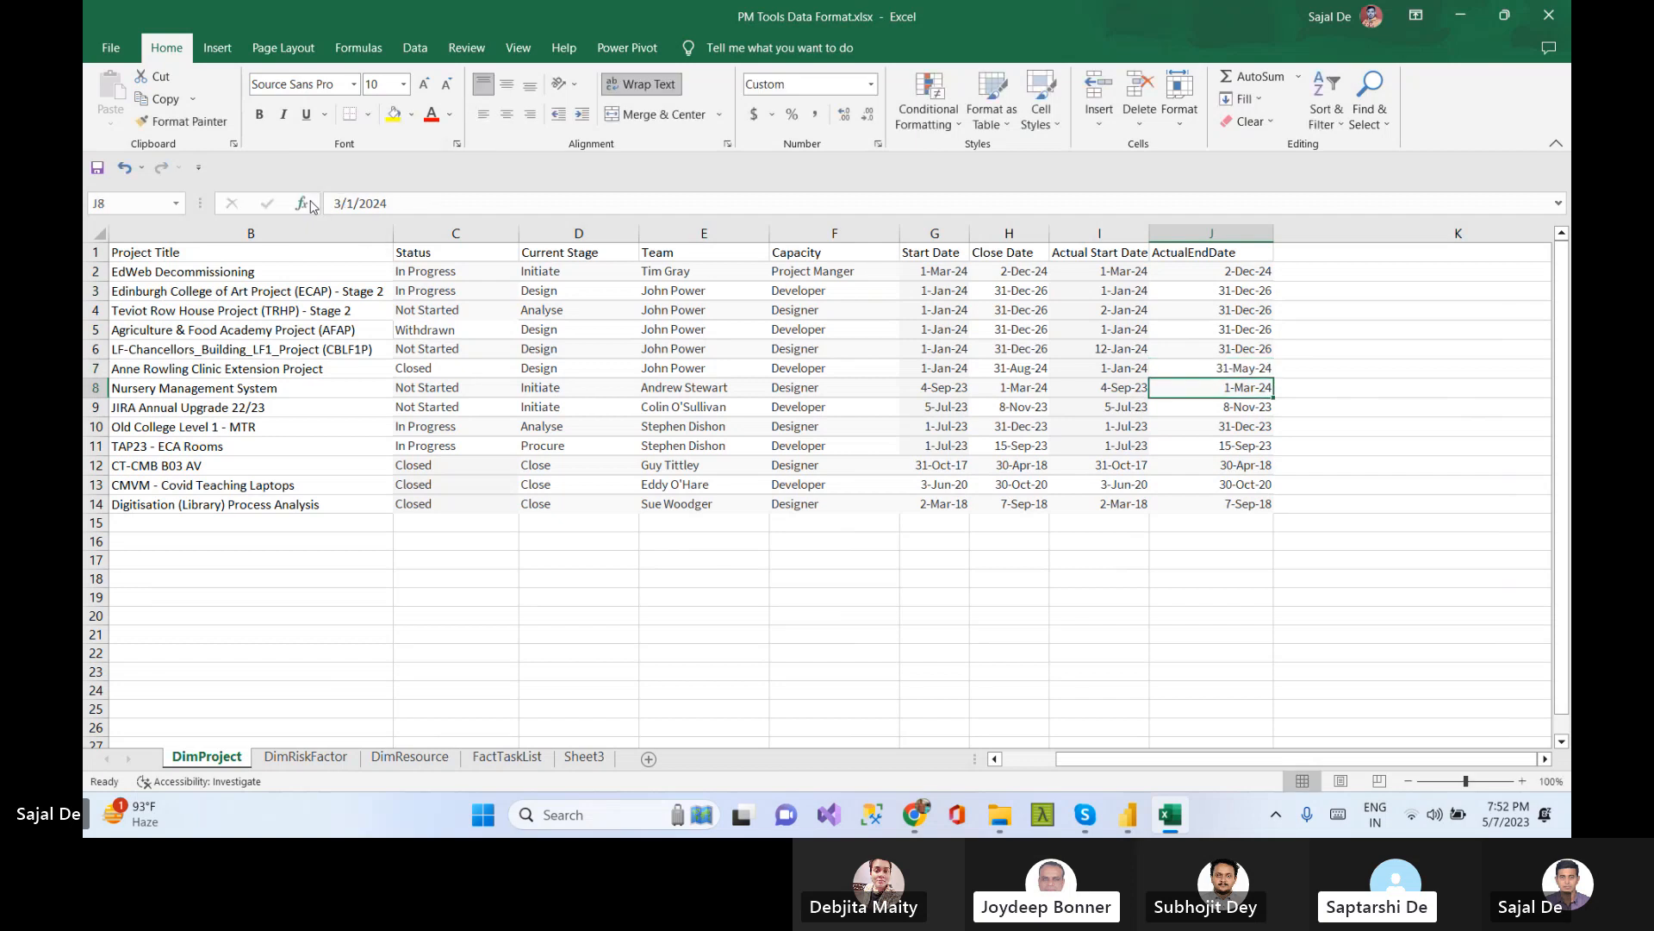
Switch to the Task Tracker Power BI report and examine the columns of its data table
{"action": "left_click", "coordinate": [1204, 426]}
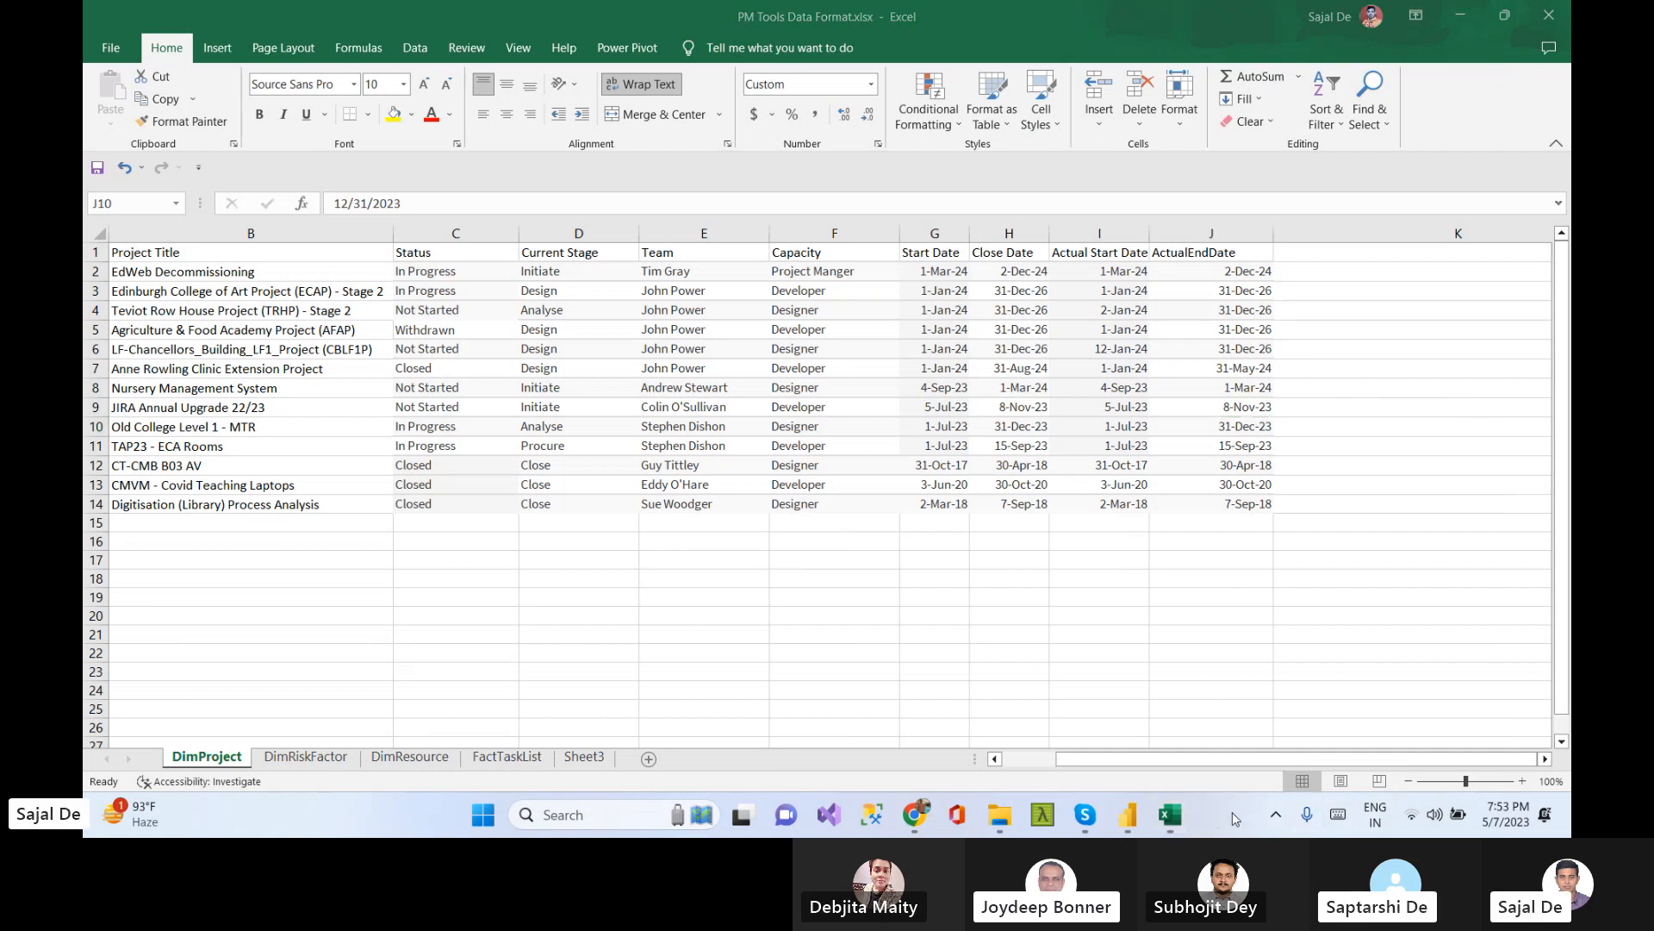
{"action": "mouse_move", "coordinate": [1132, 820]}
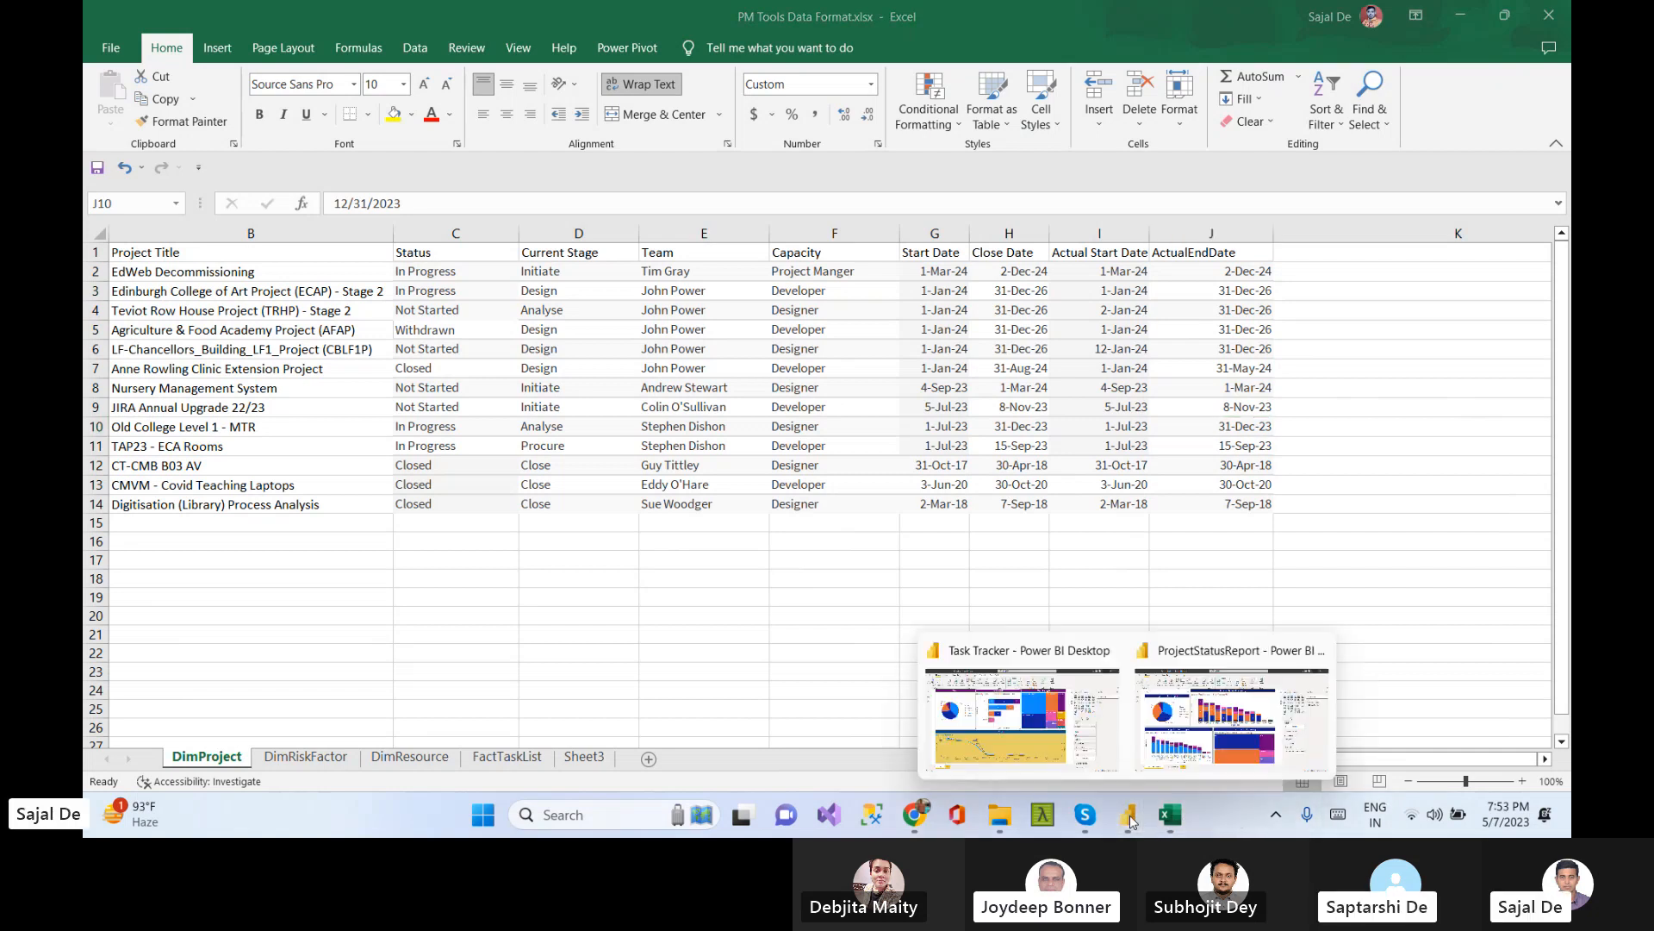
{"action": "left_click", "coordinate": [1012, 650]}
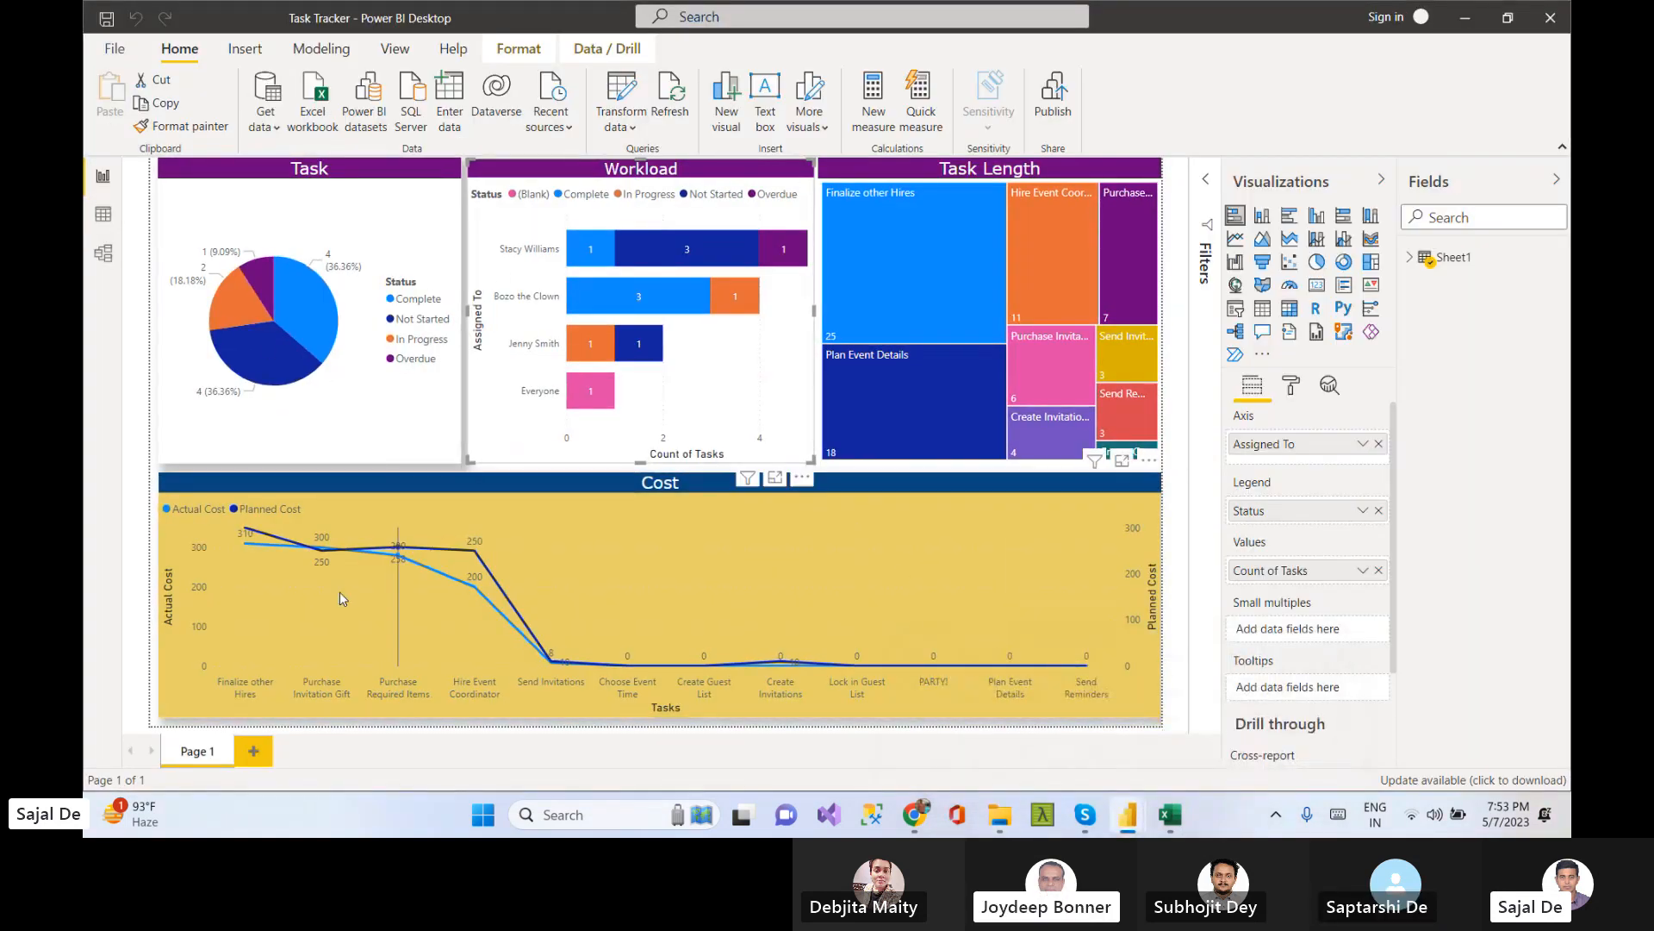
{"action": "left_click", "coordinate": [102, 217]}
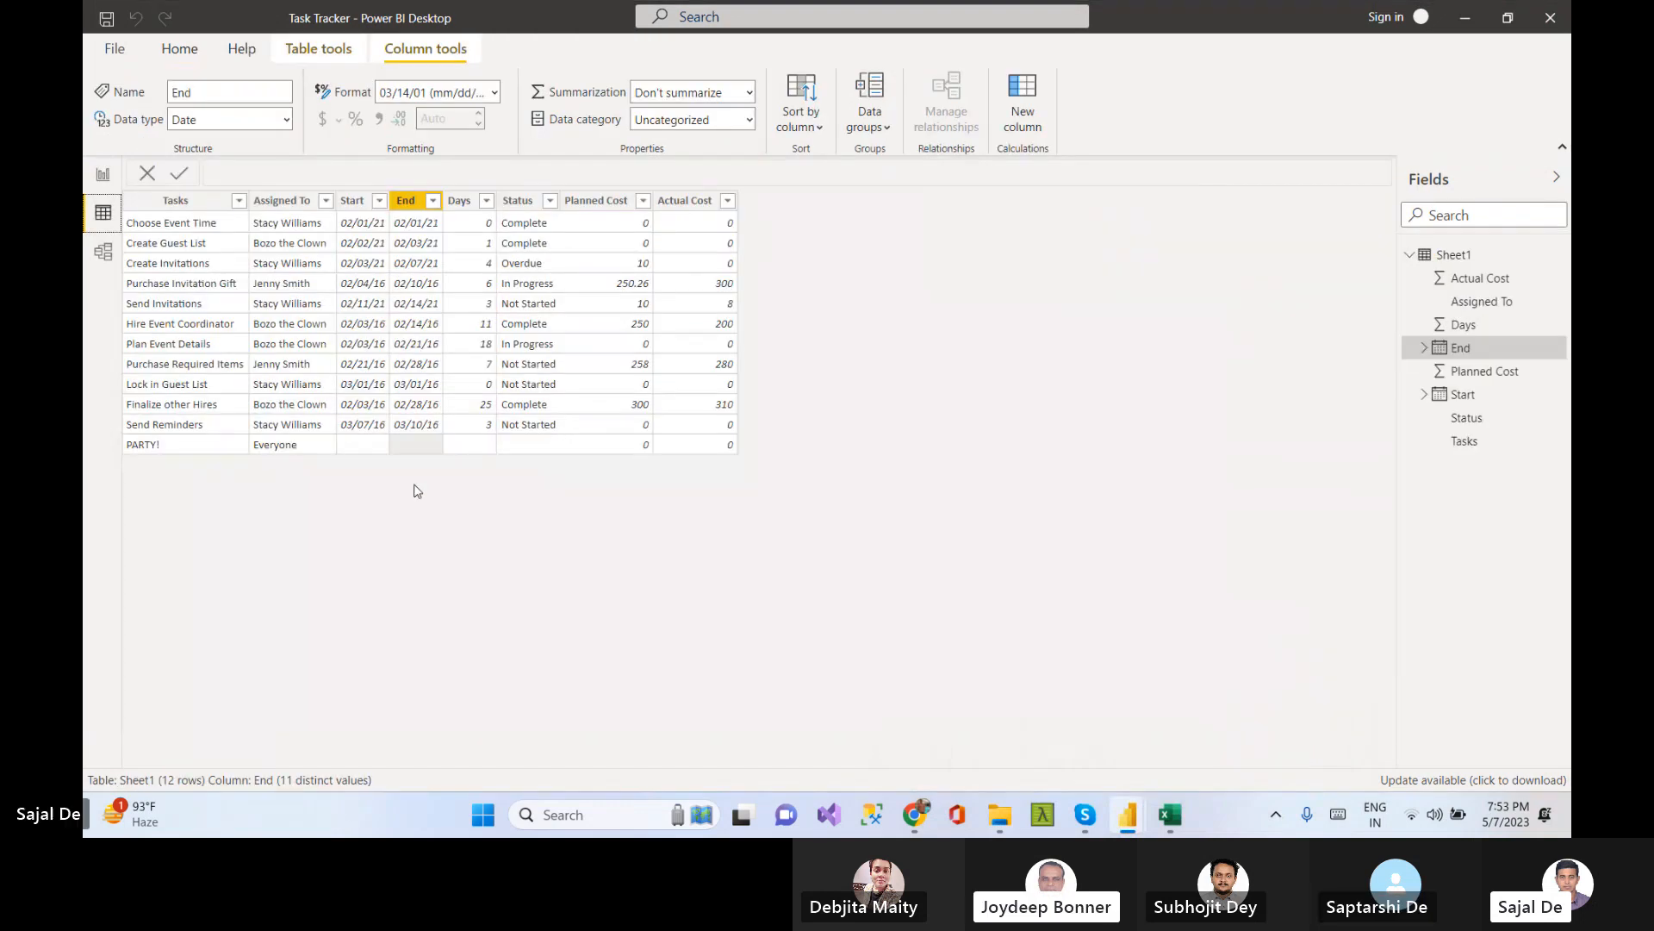
{"action": "left_click", "coordinate": [102, 175]}
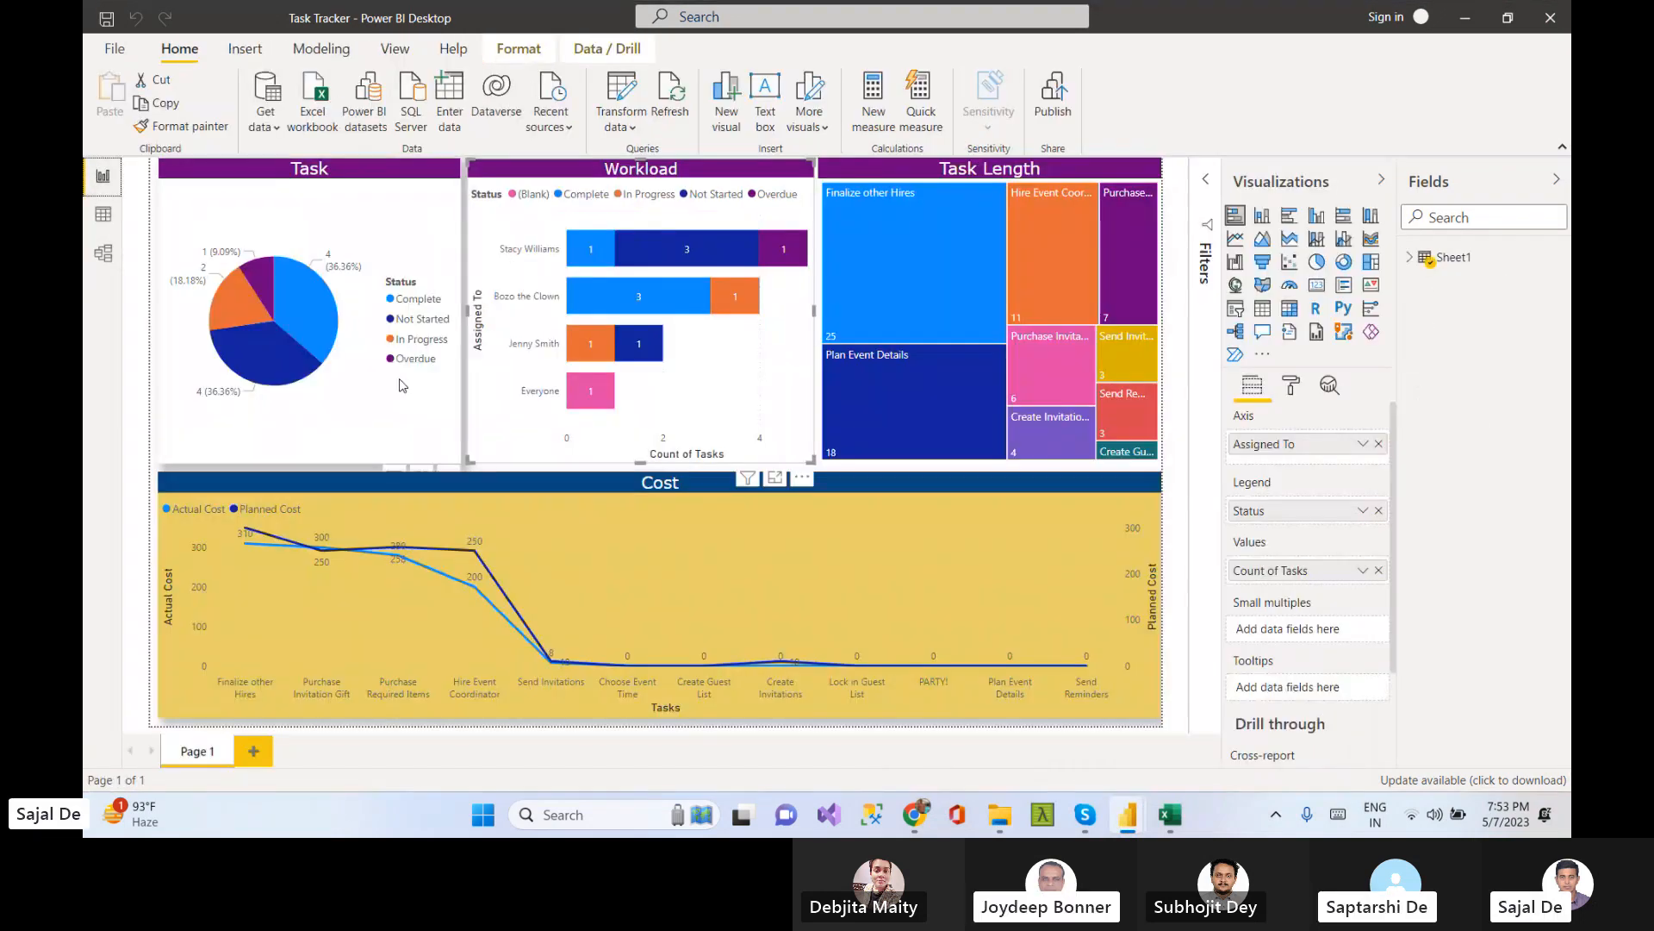
{"action": "left_click", "coordinate": [103, 214]}
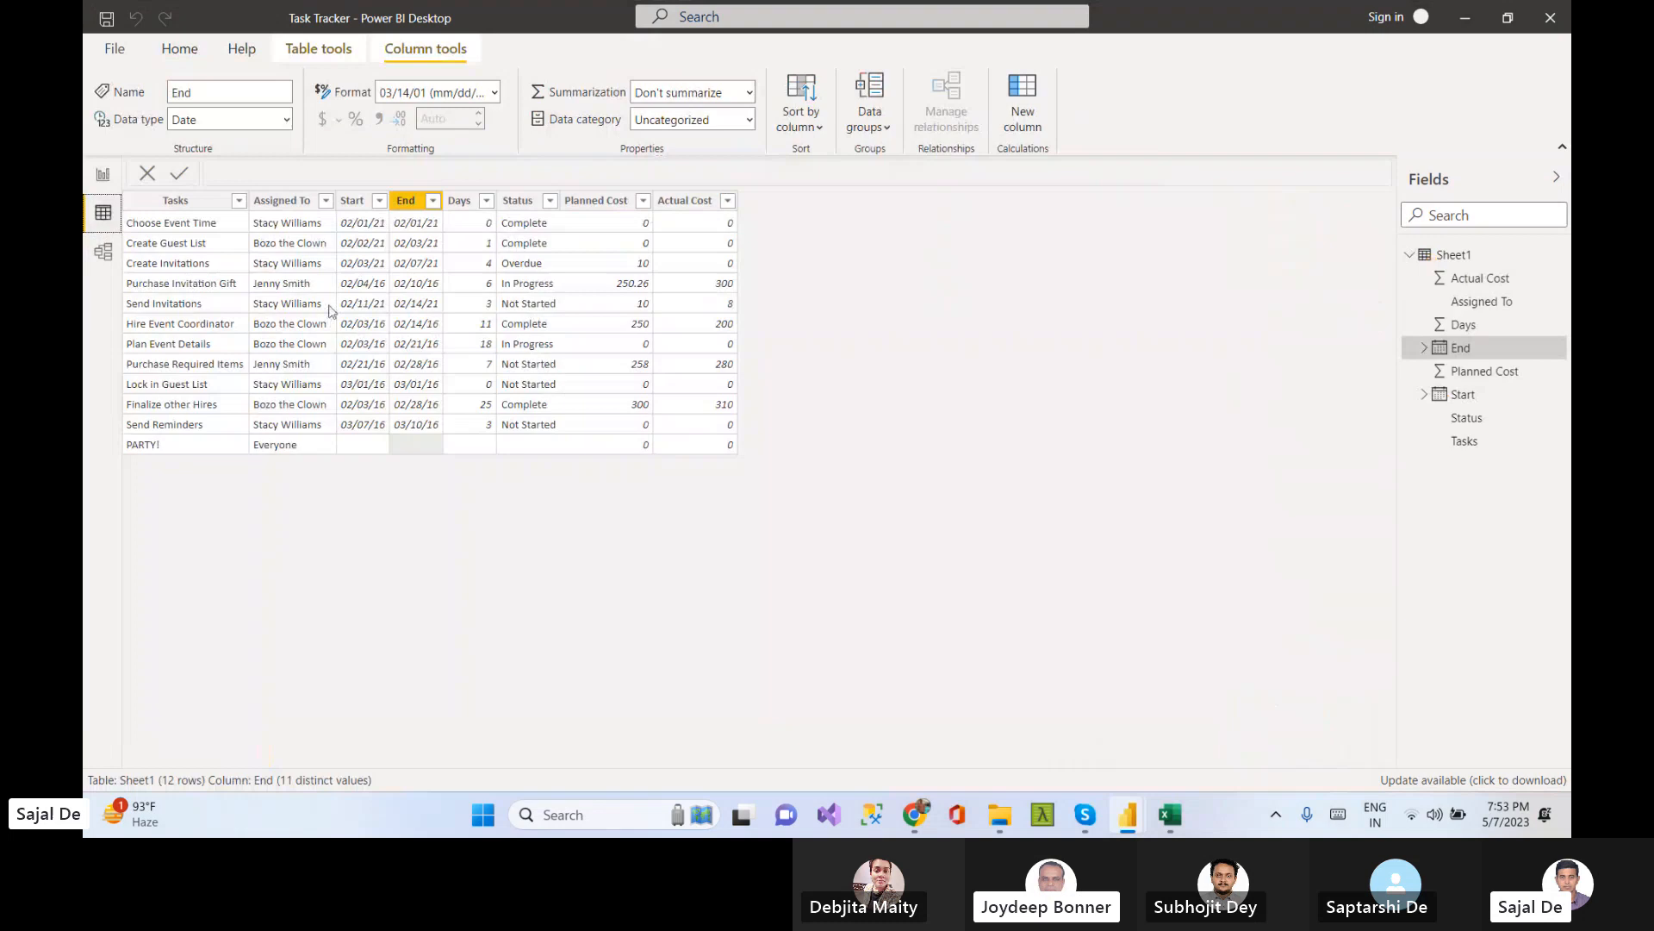
{"action": "left_click", "coordinate": [185, 222]}
{"action": "left_click", "coordinate": [289, 222]}
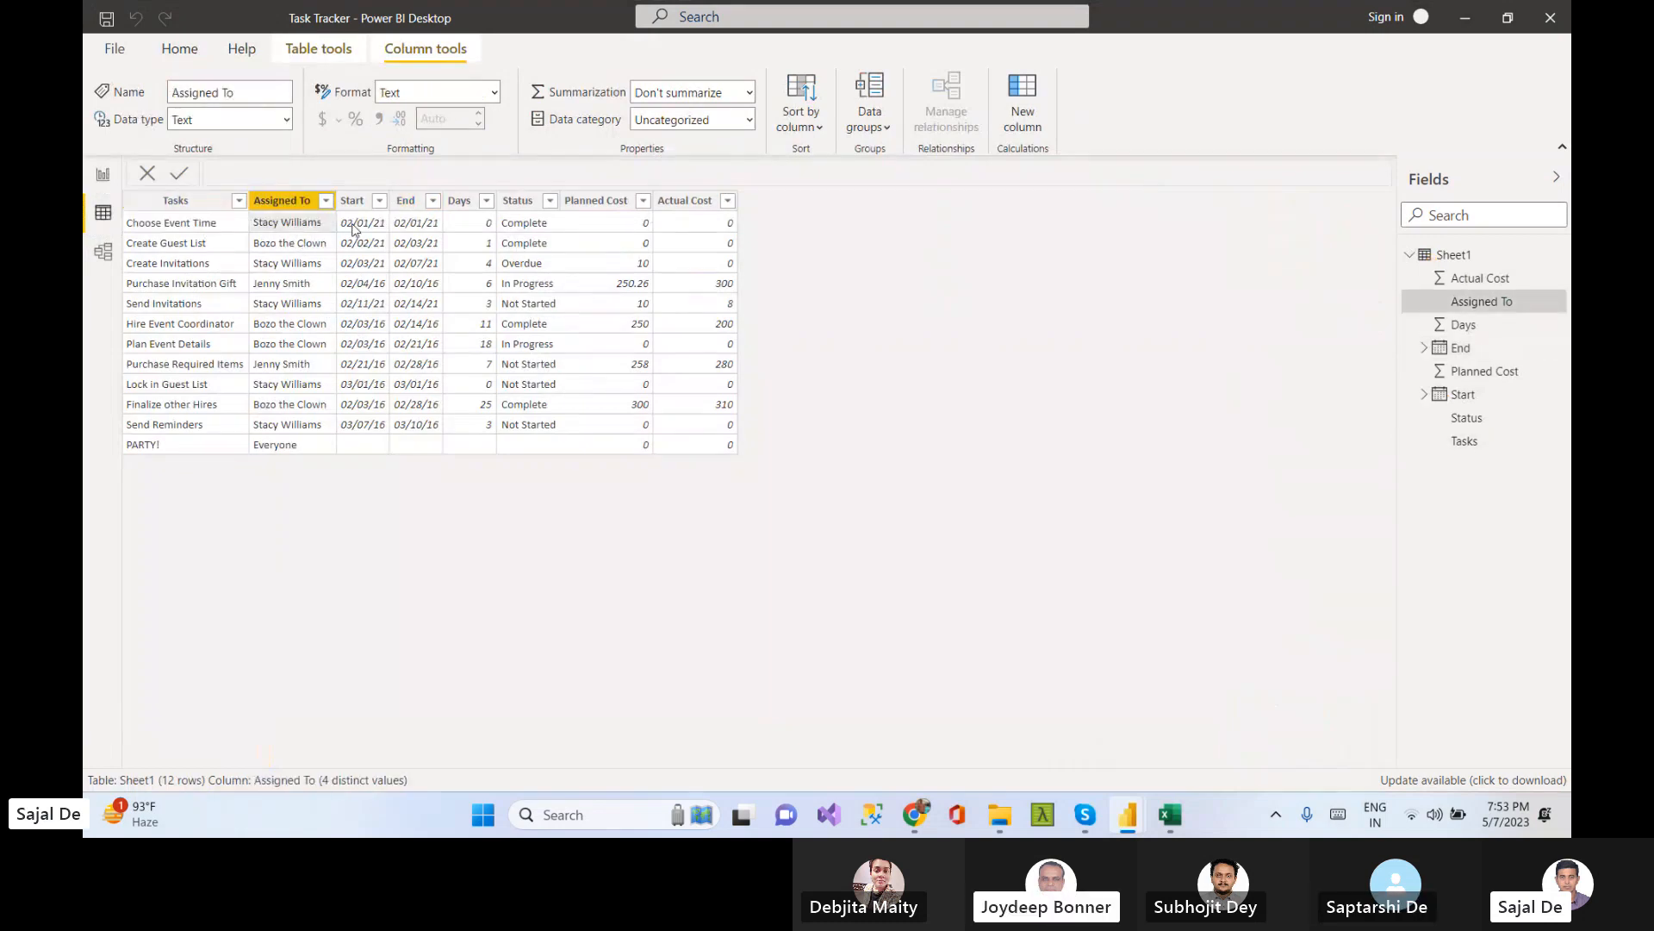
{"action": "left_click", "coordinate": [472, 226]}
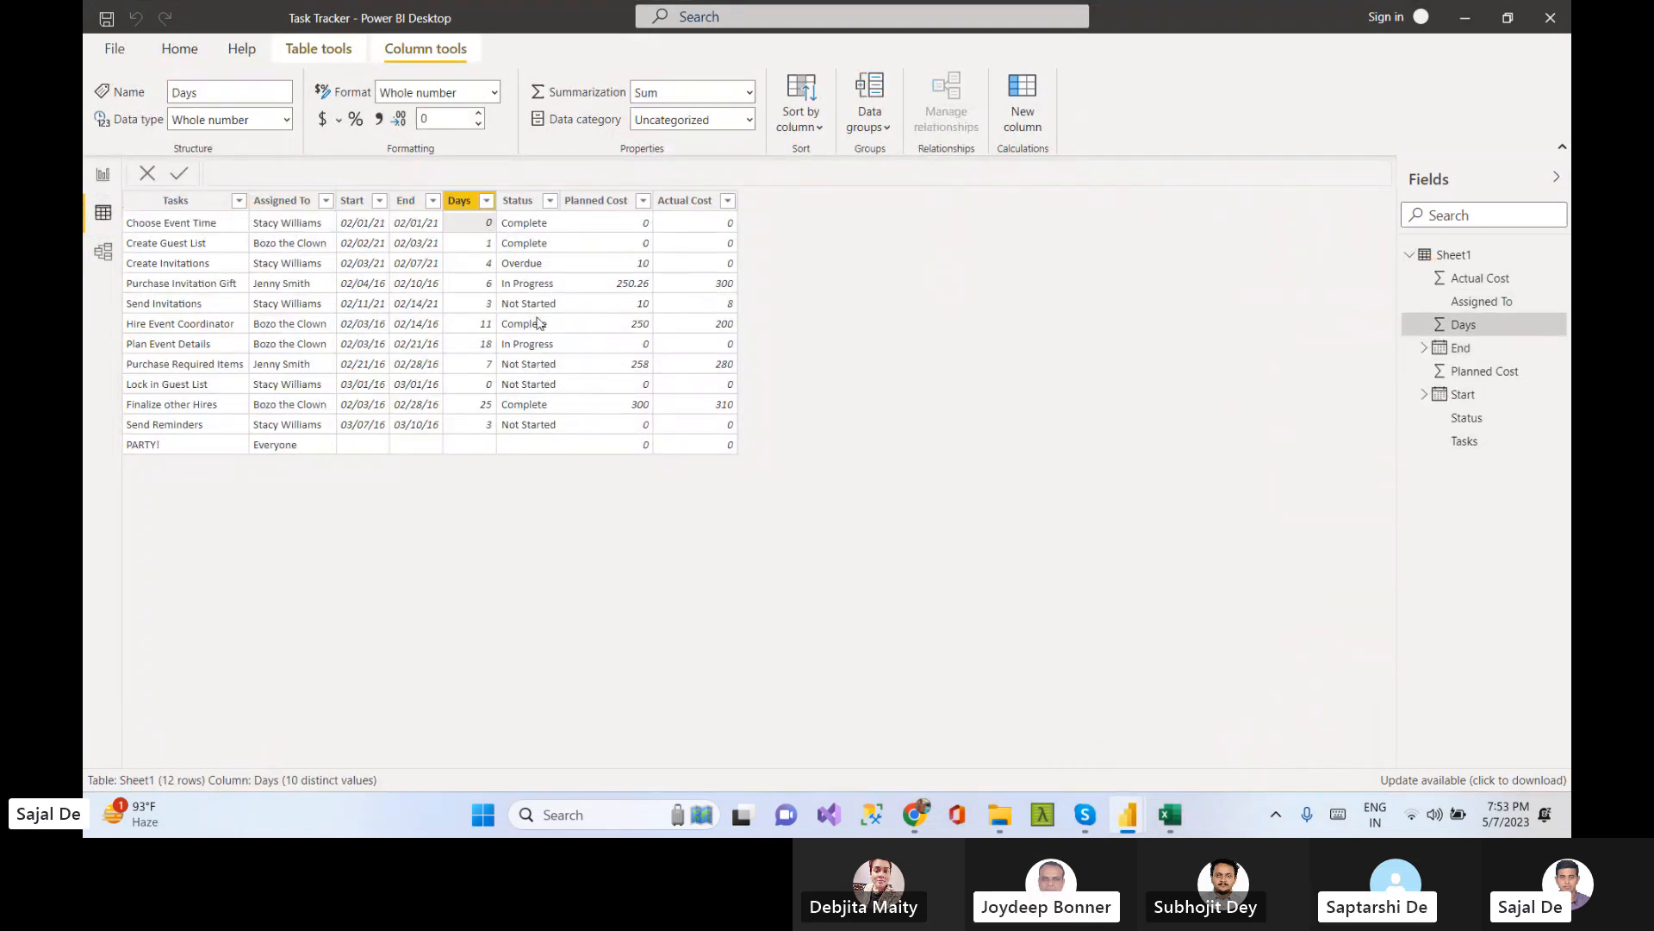
{"action": "left_click", "coordinate": [528, 223]}
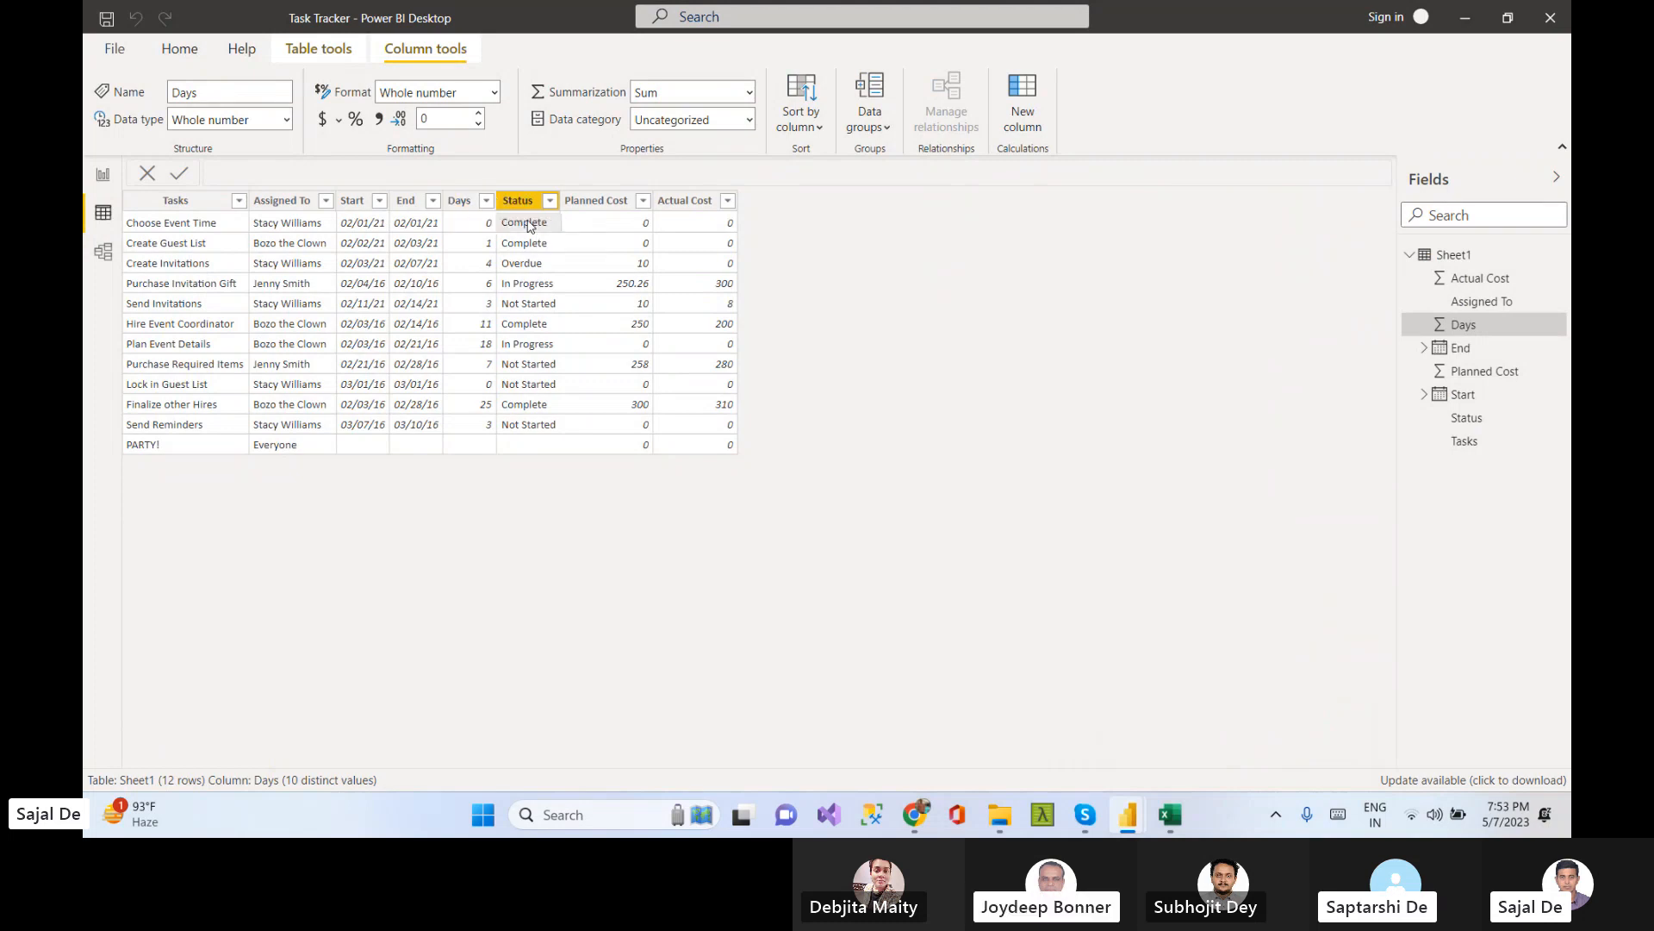
{"action": "left_click", "coordinate": [600, 241]}
{"action": "left_click", "coordinate": [694, 244]}
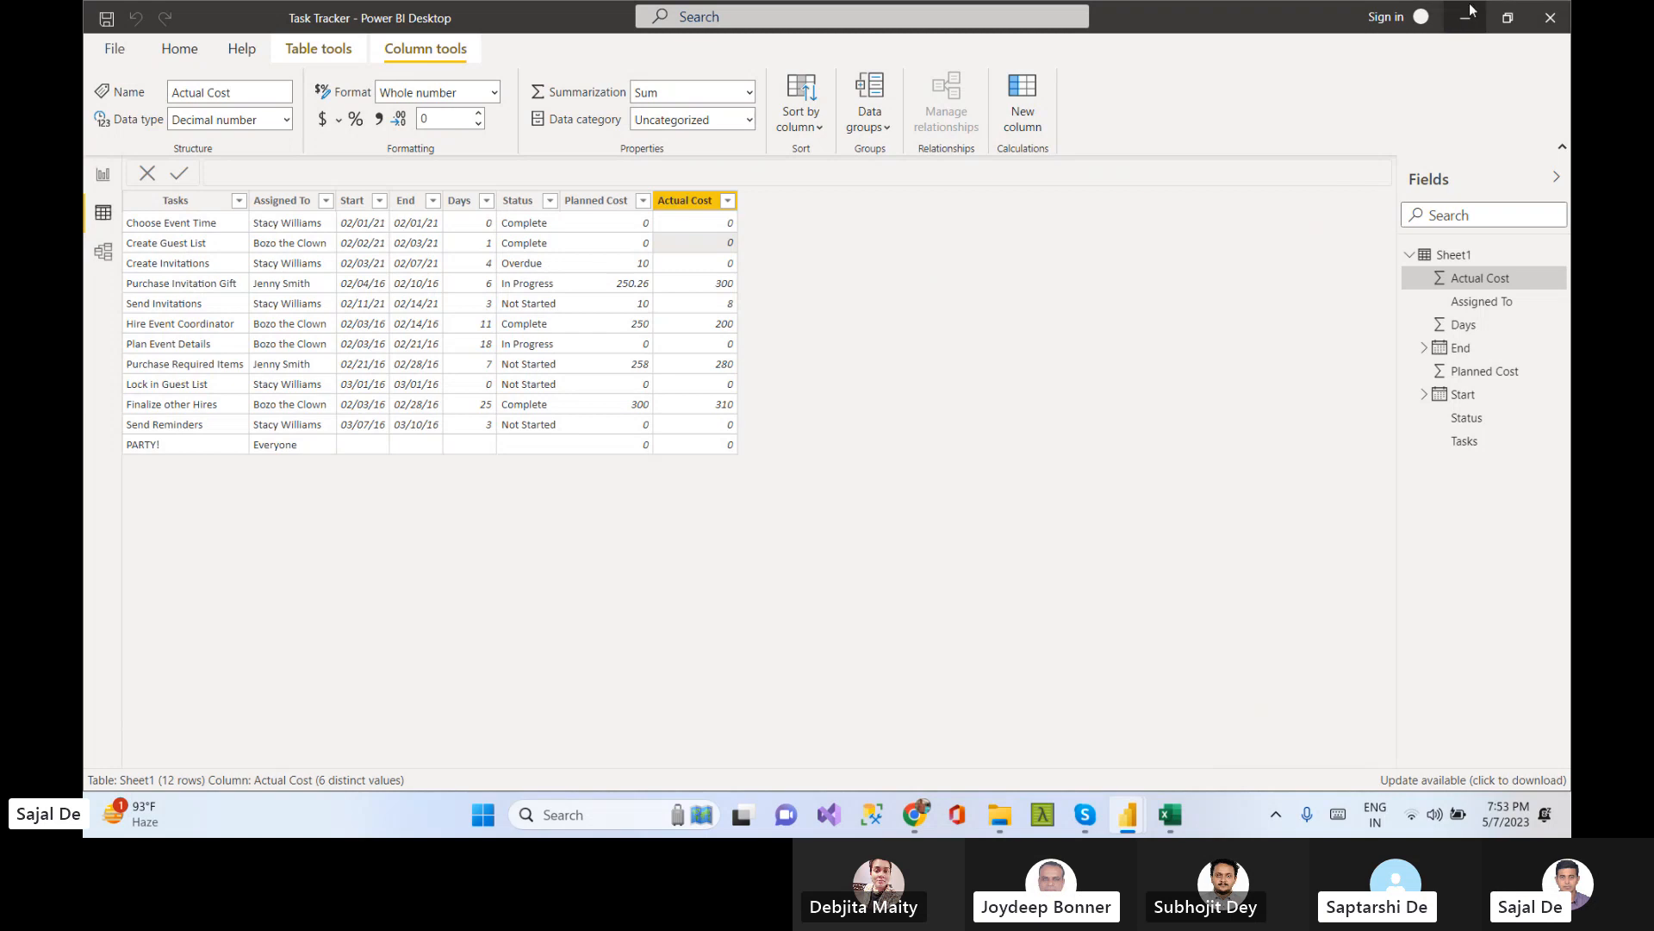
{"action": "left_click", "coordinate": [1455, 25]}
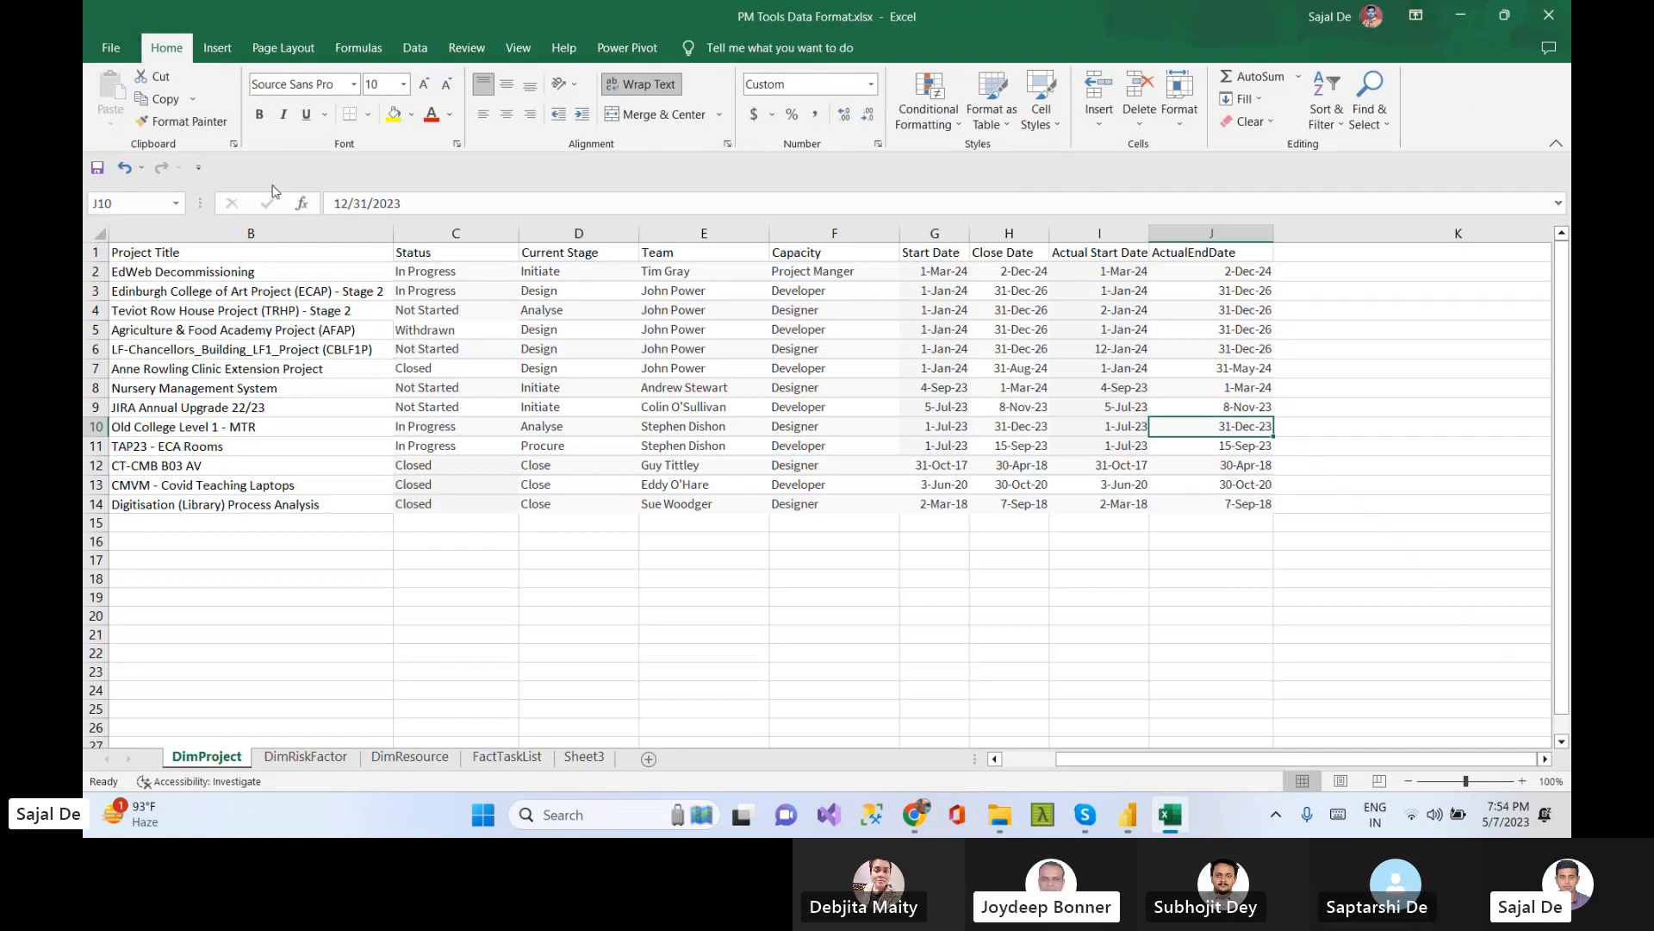
Close the PM Tools Data Format workbook in Excel
{"action": "left_click", "coordinate": [1004, 632]}
{"action": "left_click", "coordinate": [1462, 15]}
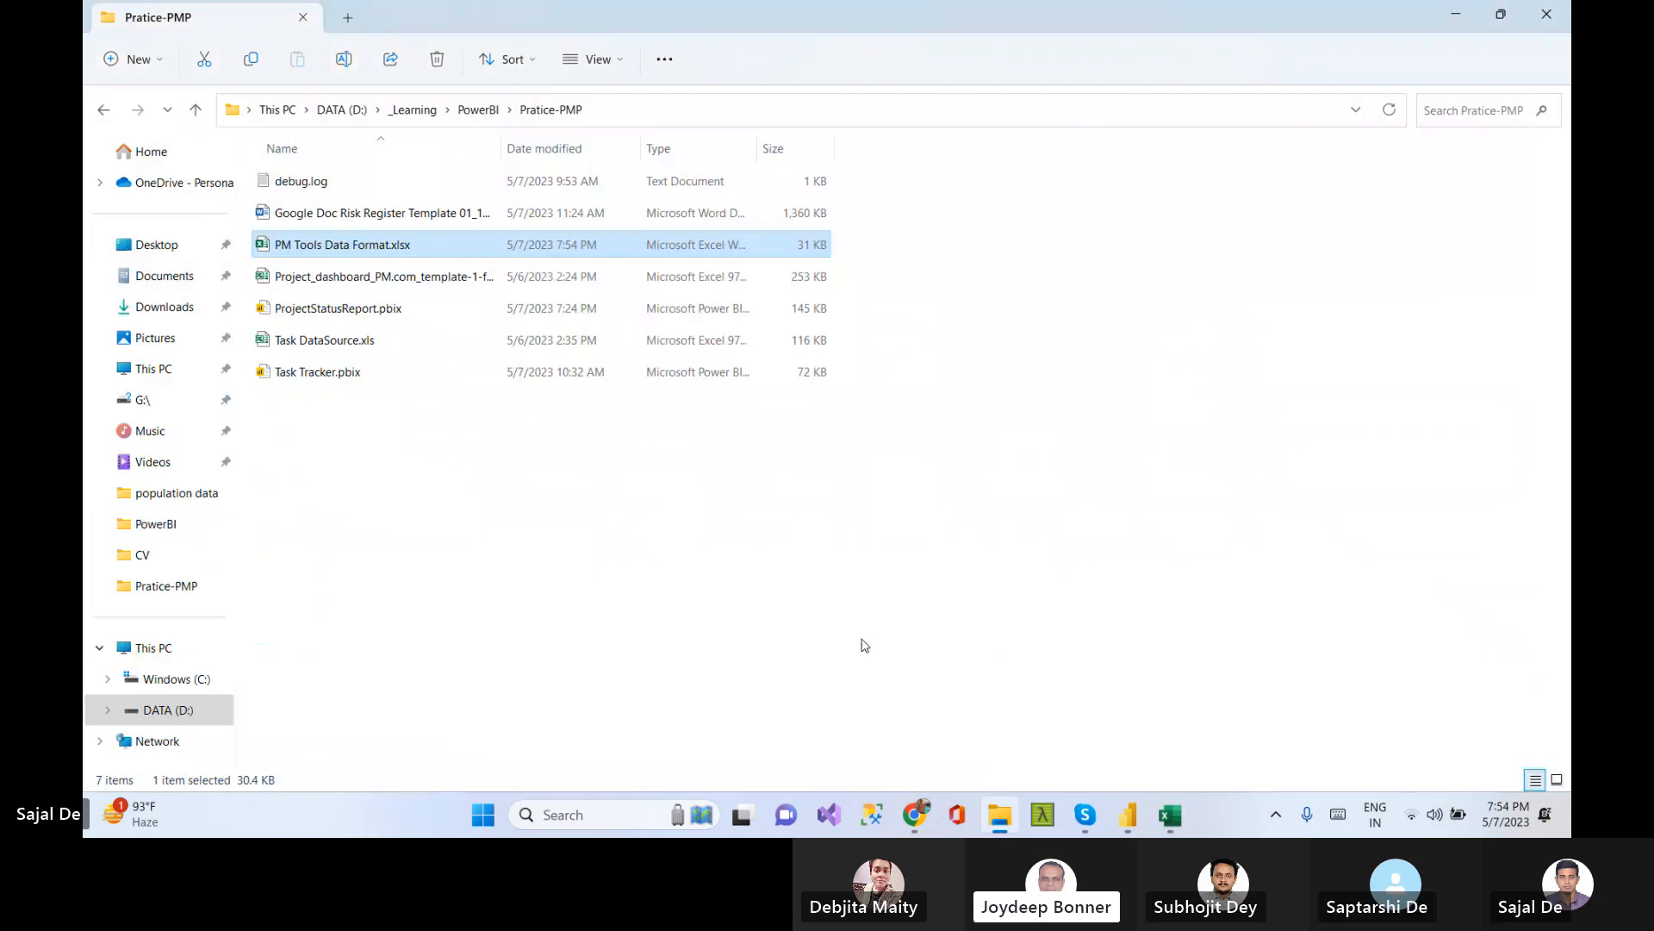
{"action": "left_click", "coordinate": [1455, 14]}
{"action": "left_click", "coordinate": [1169, 816]}
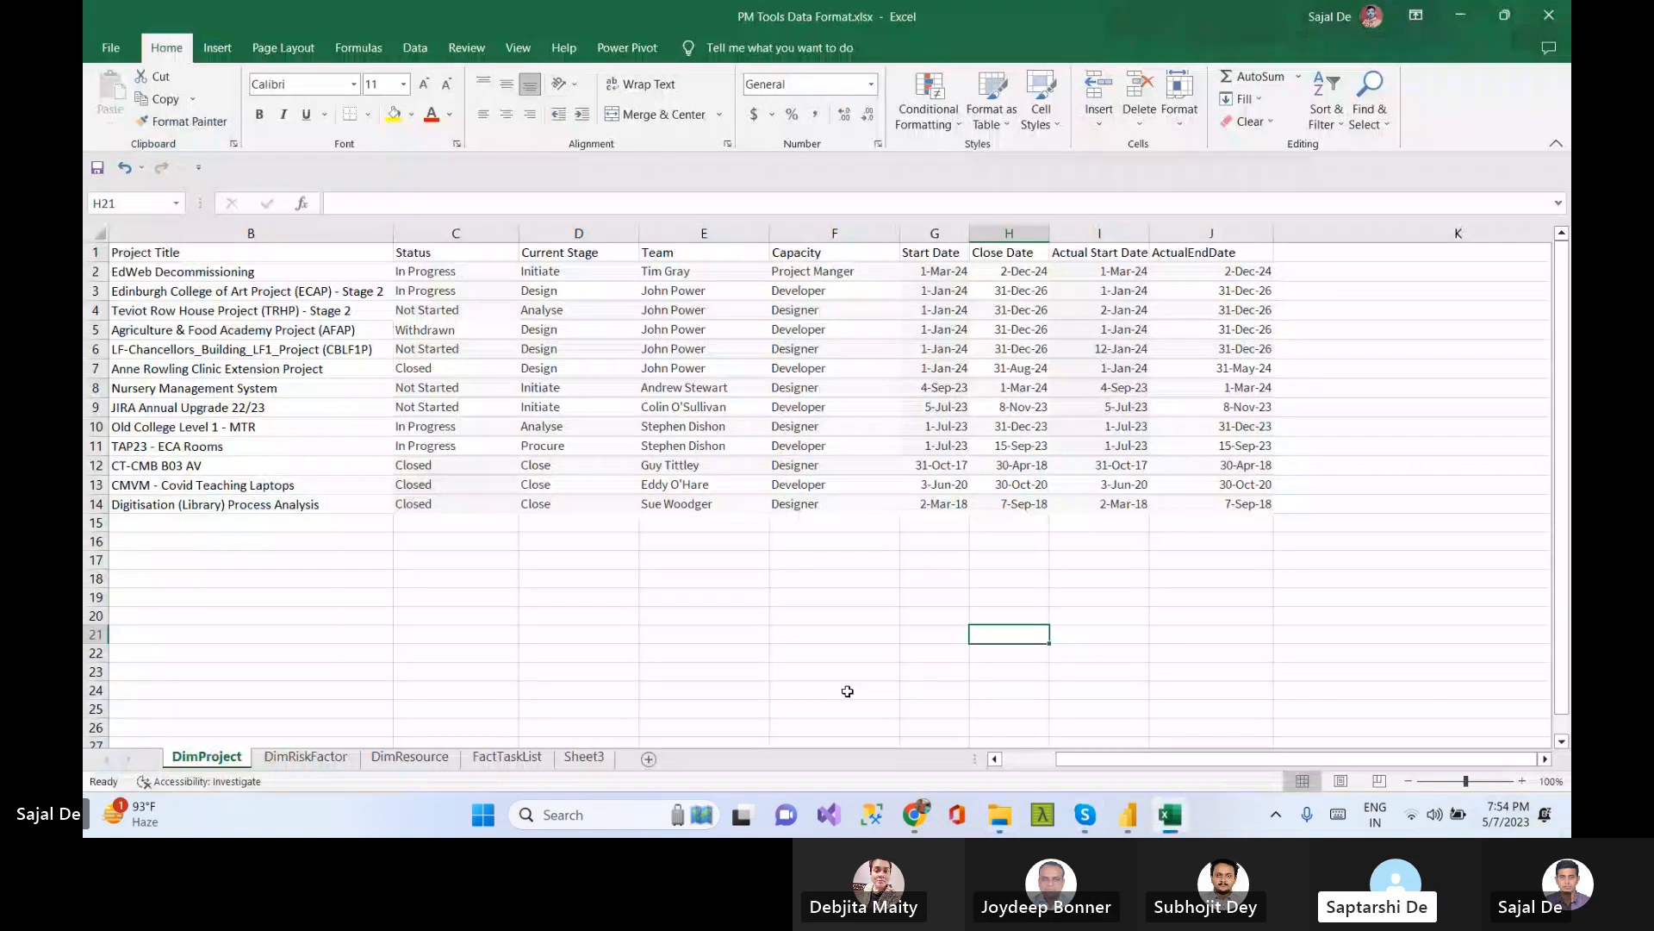
{"action": "left_click", "coordinate": [745, 671]}
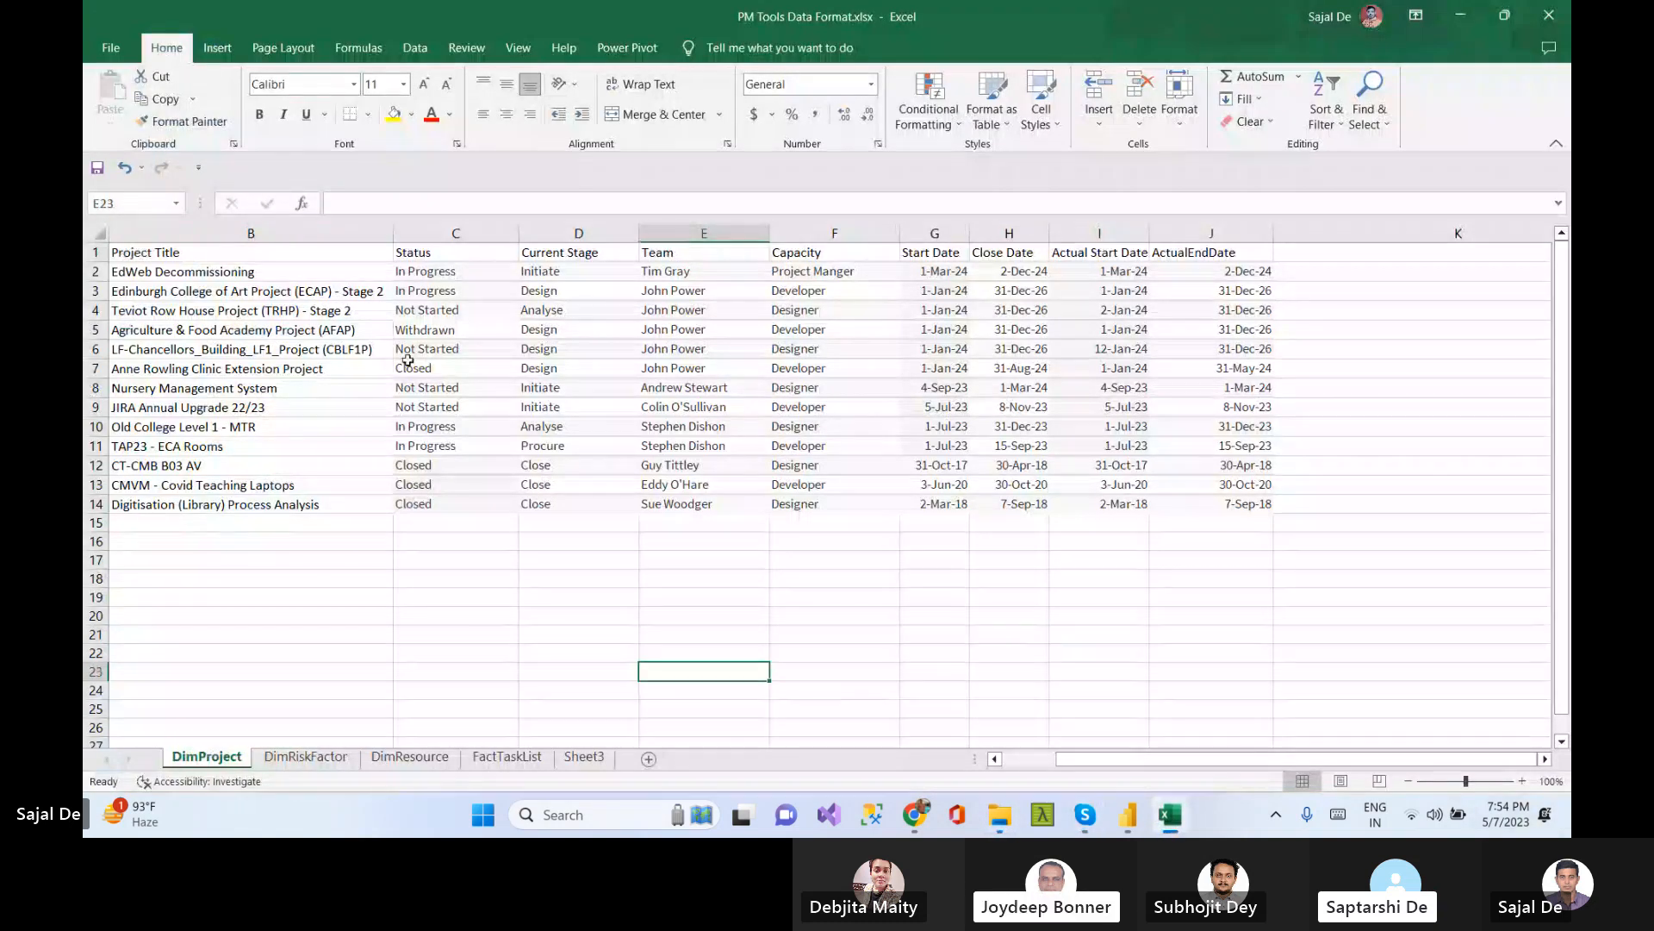
{"action": "key", "text": "ctrl+a"}
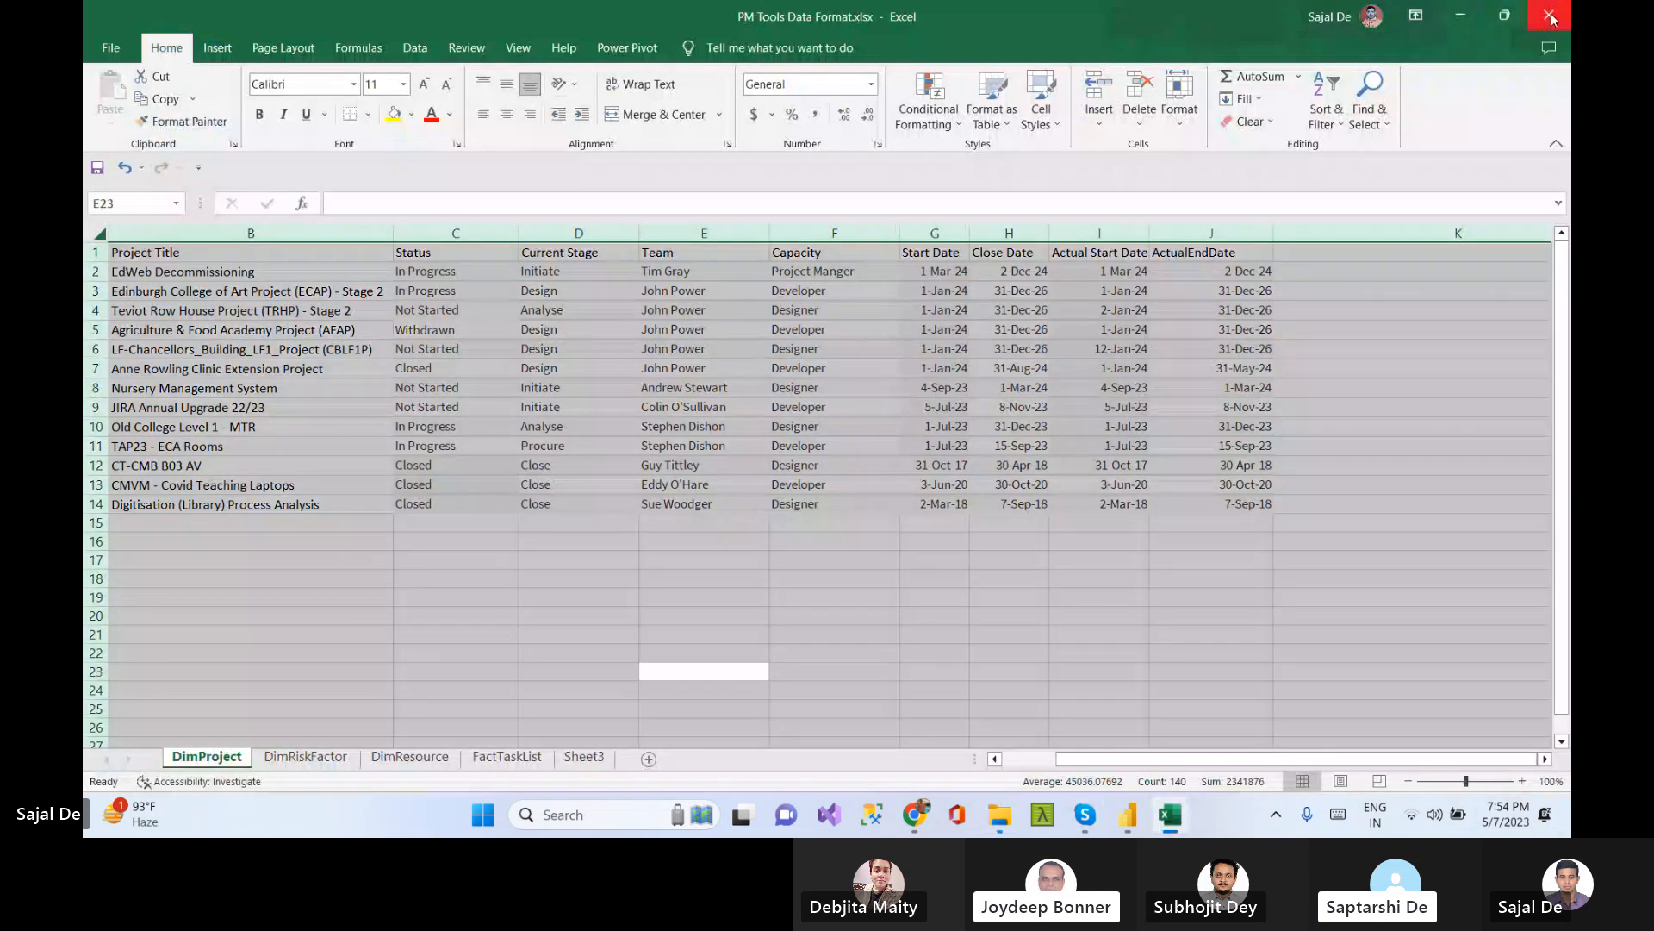
{"action": "left_click", "coordinate": [1461, 15]}
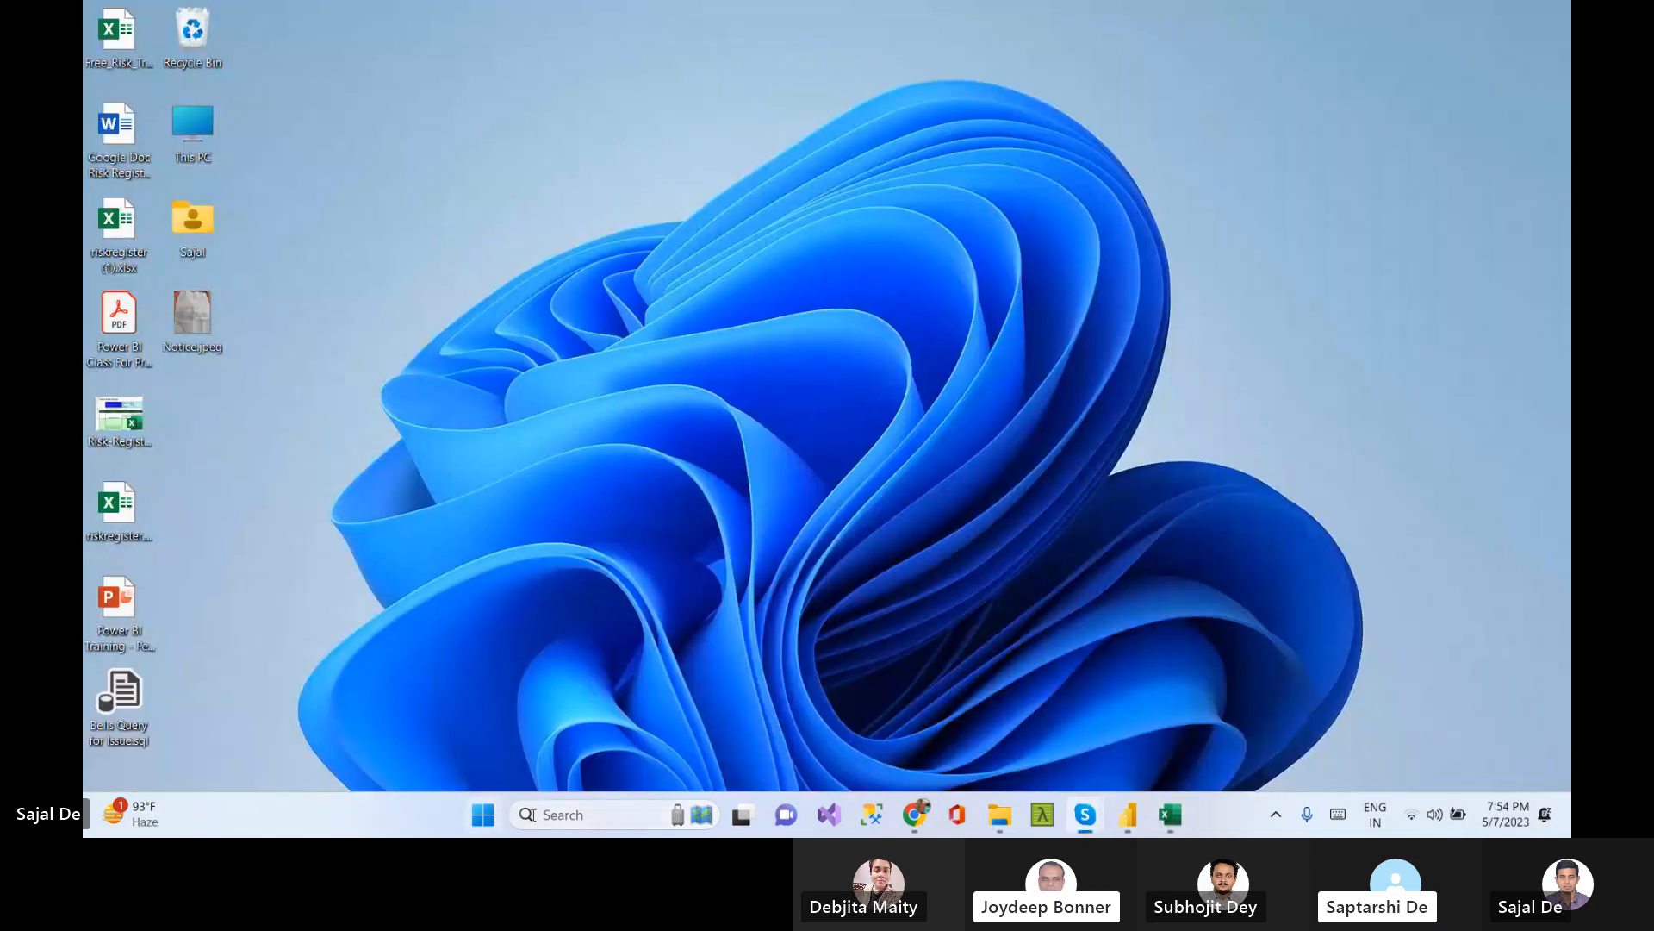
Launch Power BI Desktop from the Windows search and dismiss its start screen
{"action": "left_click", "coordinate": [575, 816]}
{"action": "type", "text": "power"}
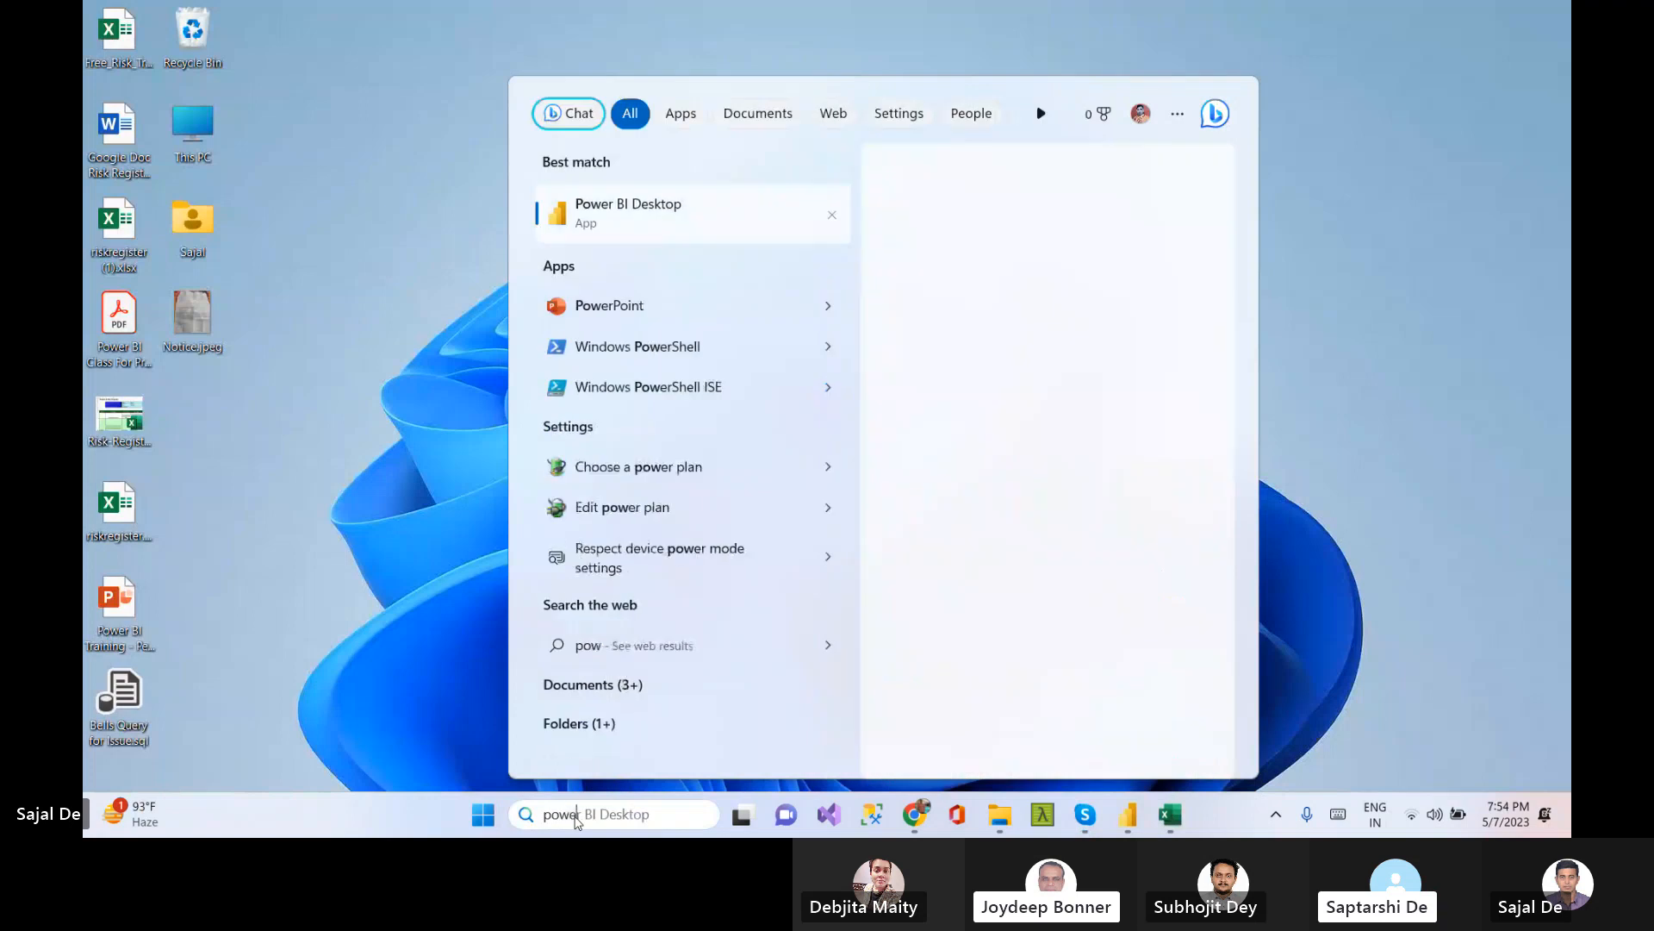
{"action": "left_click", "coordinate": [614, 207]}
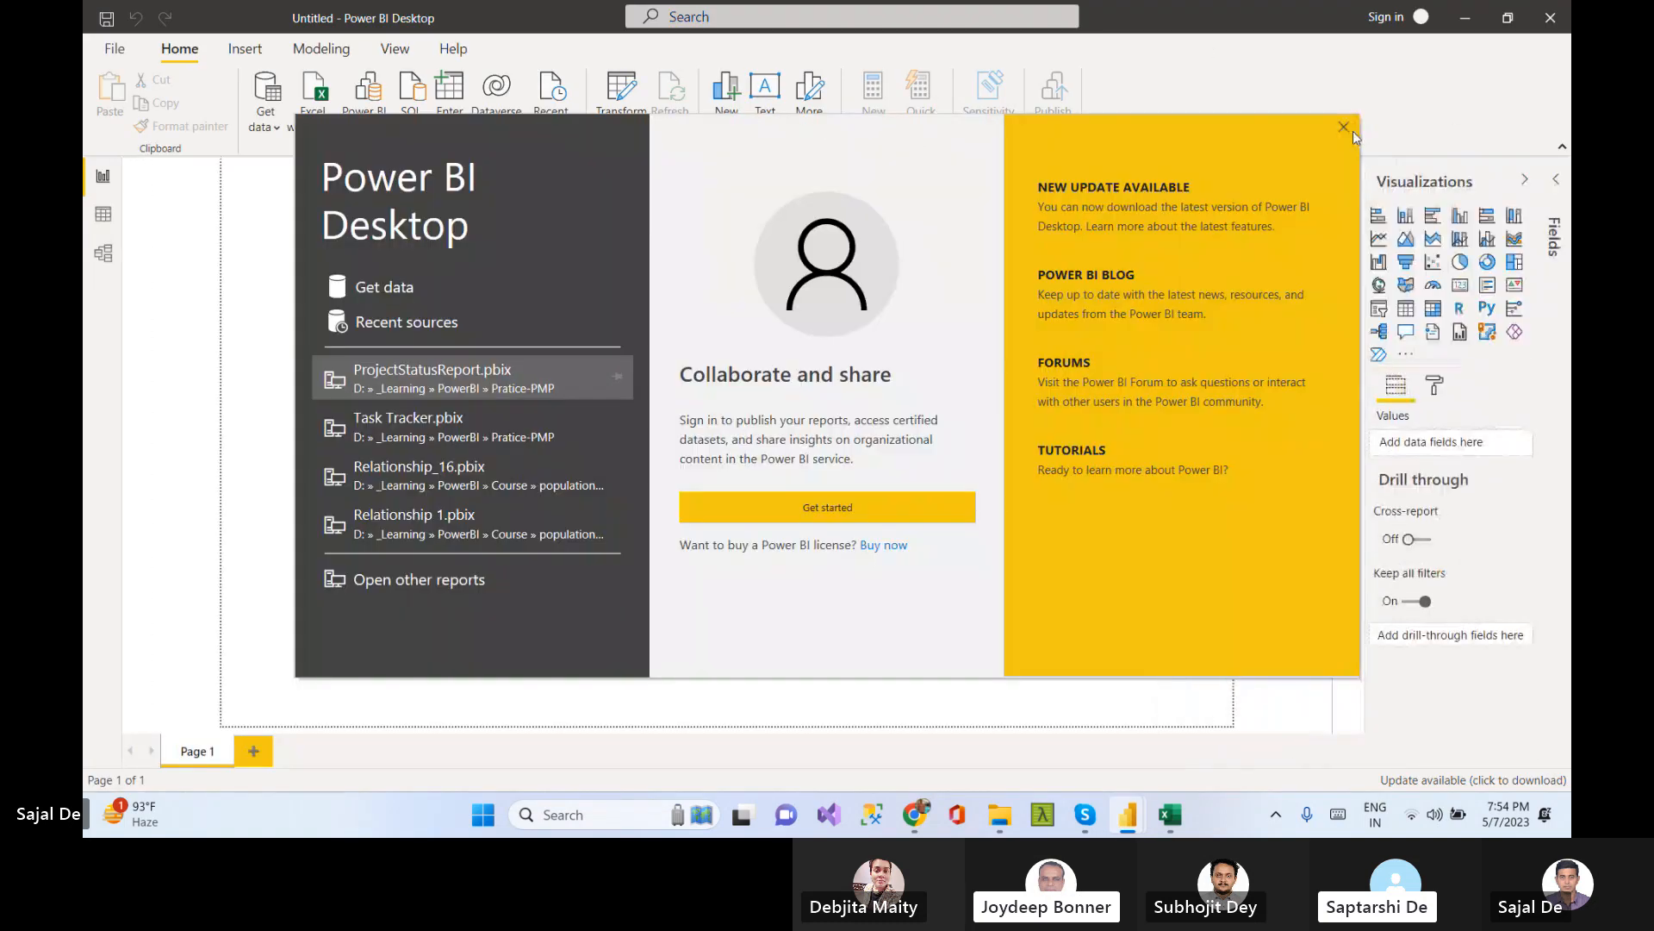
{"action": "left_click", "coordinate": [1345, 127]}
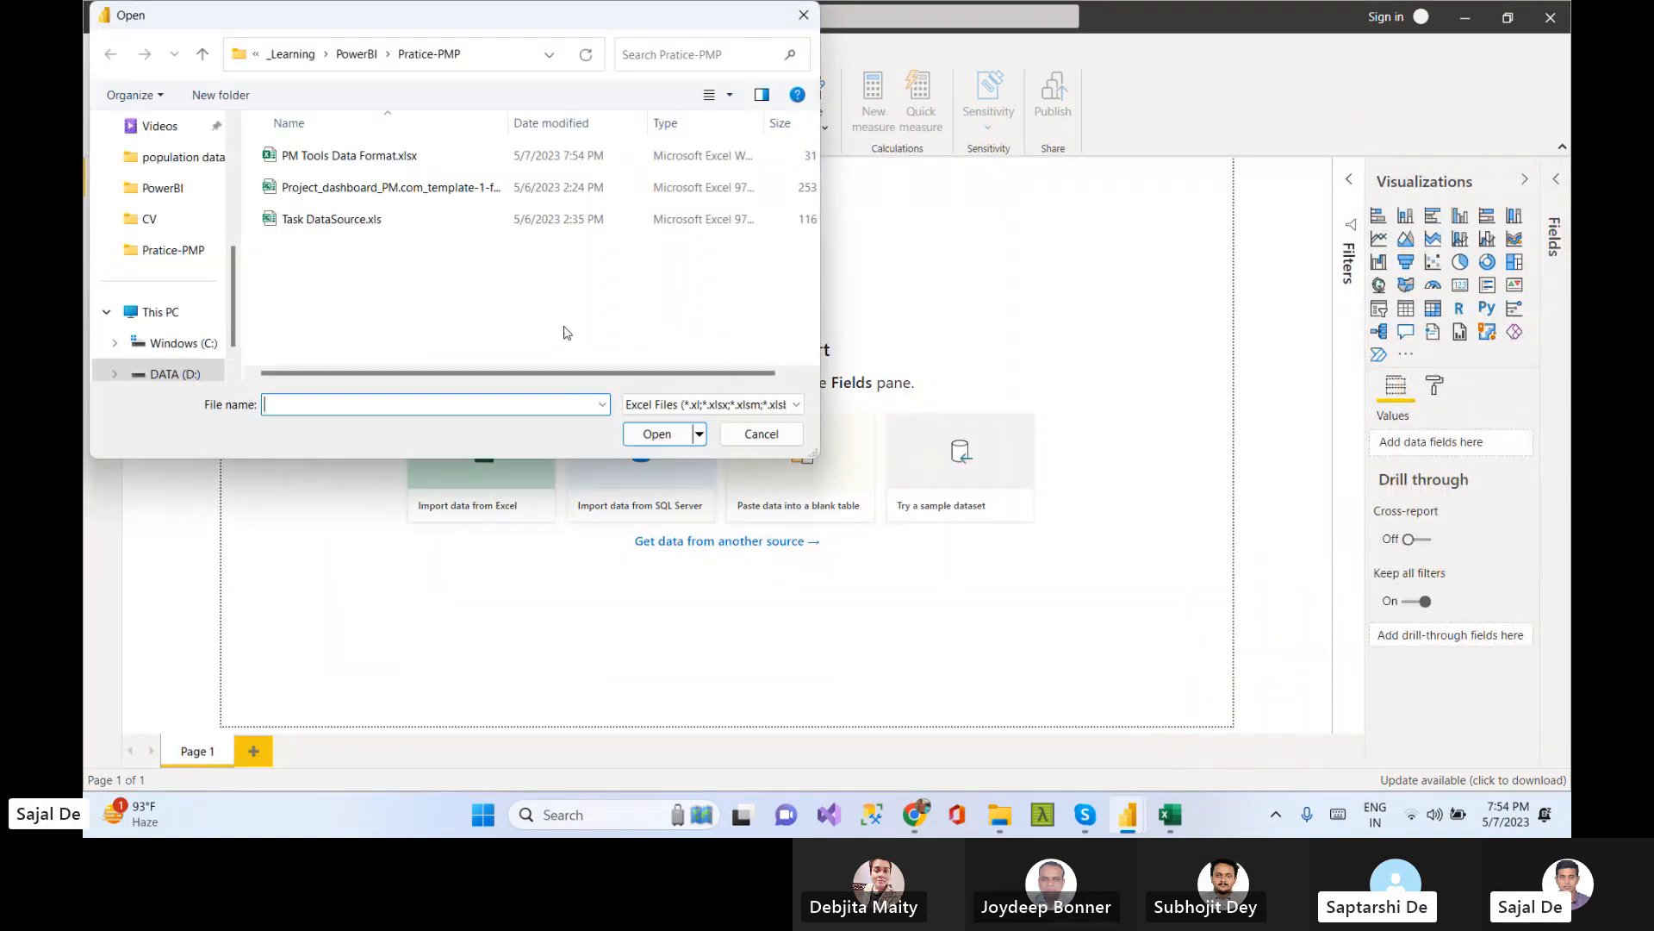
Open PM Tools Data Format.xlsx and load the DimProject, DimRiskFactor and FactTaskList sheets into Power Query Editor
{"action": "double_click", "coordinate": [338, 157]}
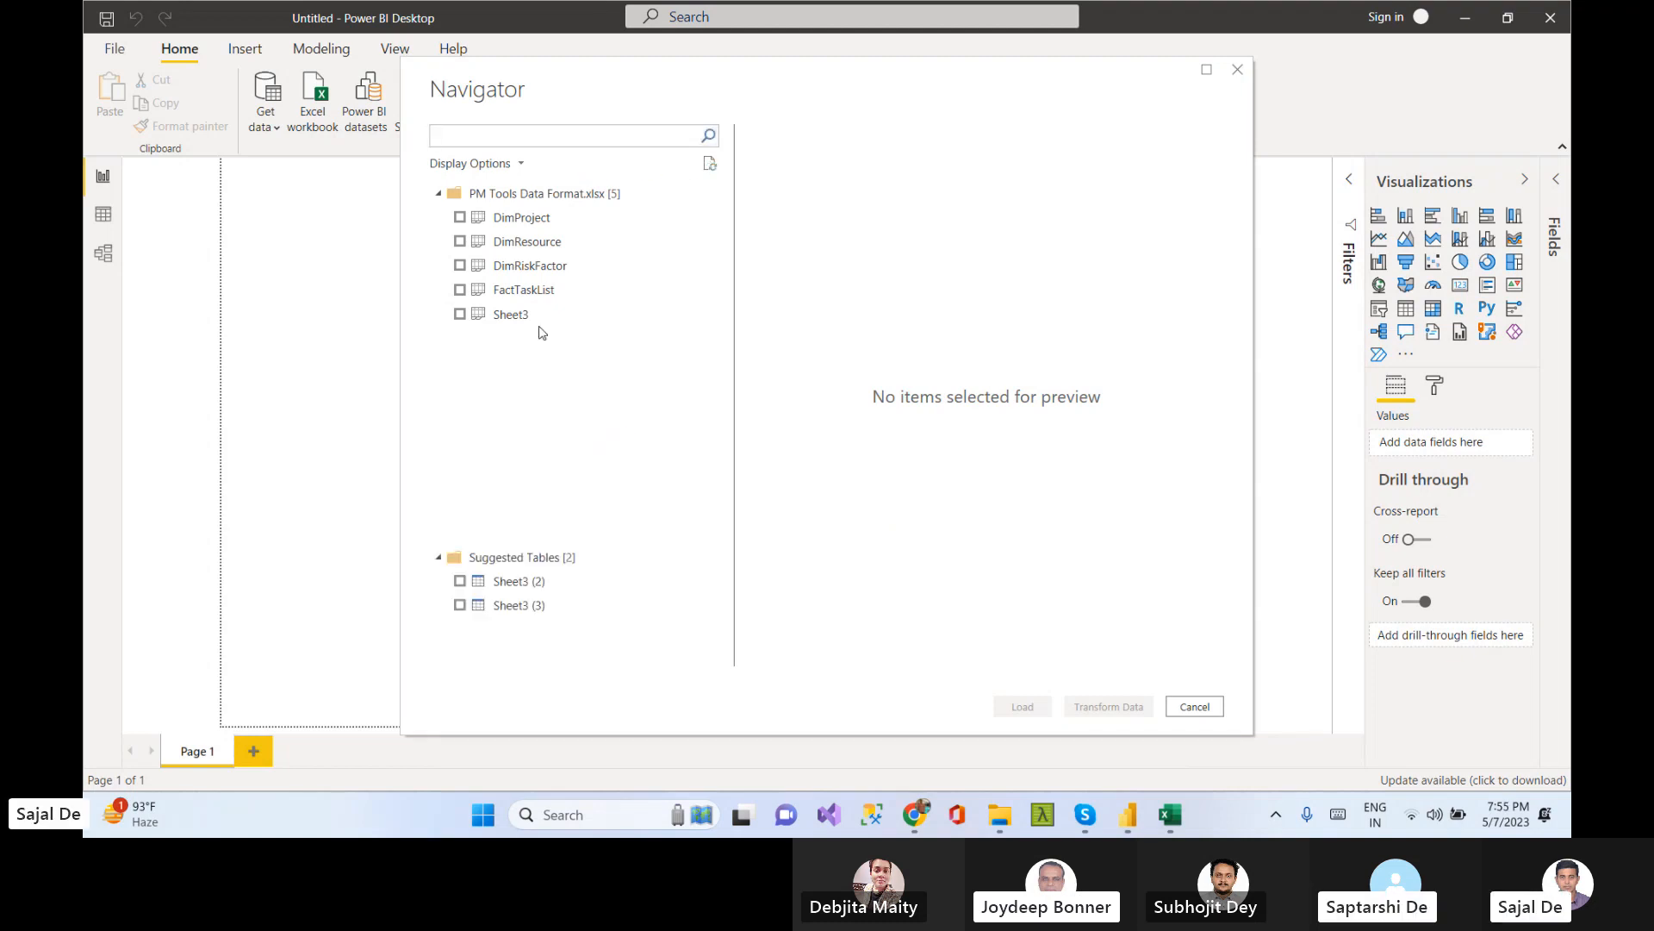
{"action": "left_click", "coordinate": [460, 218]}
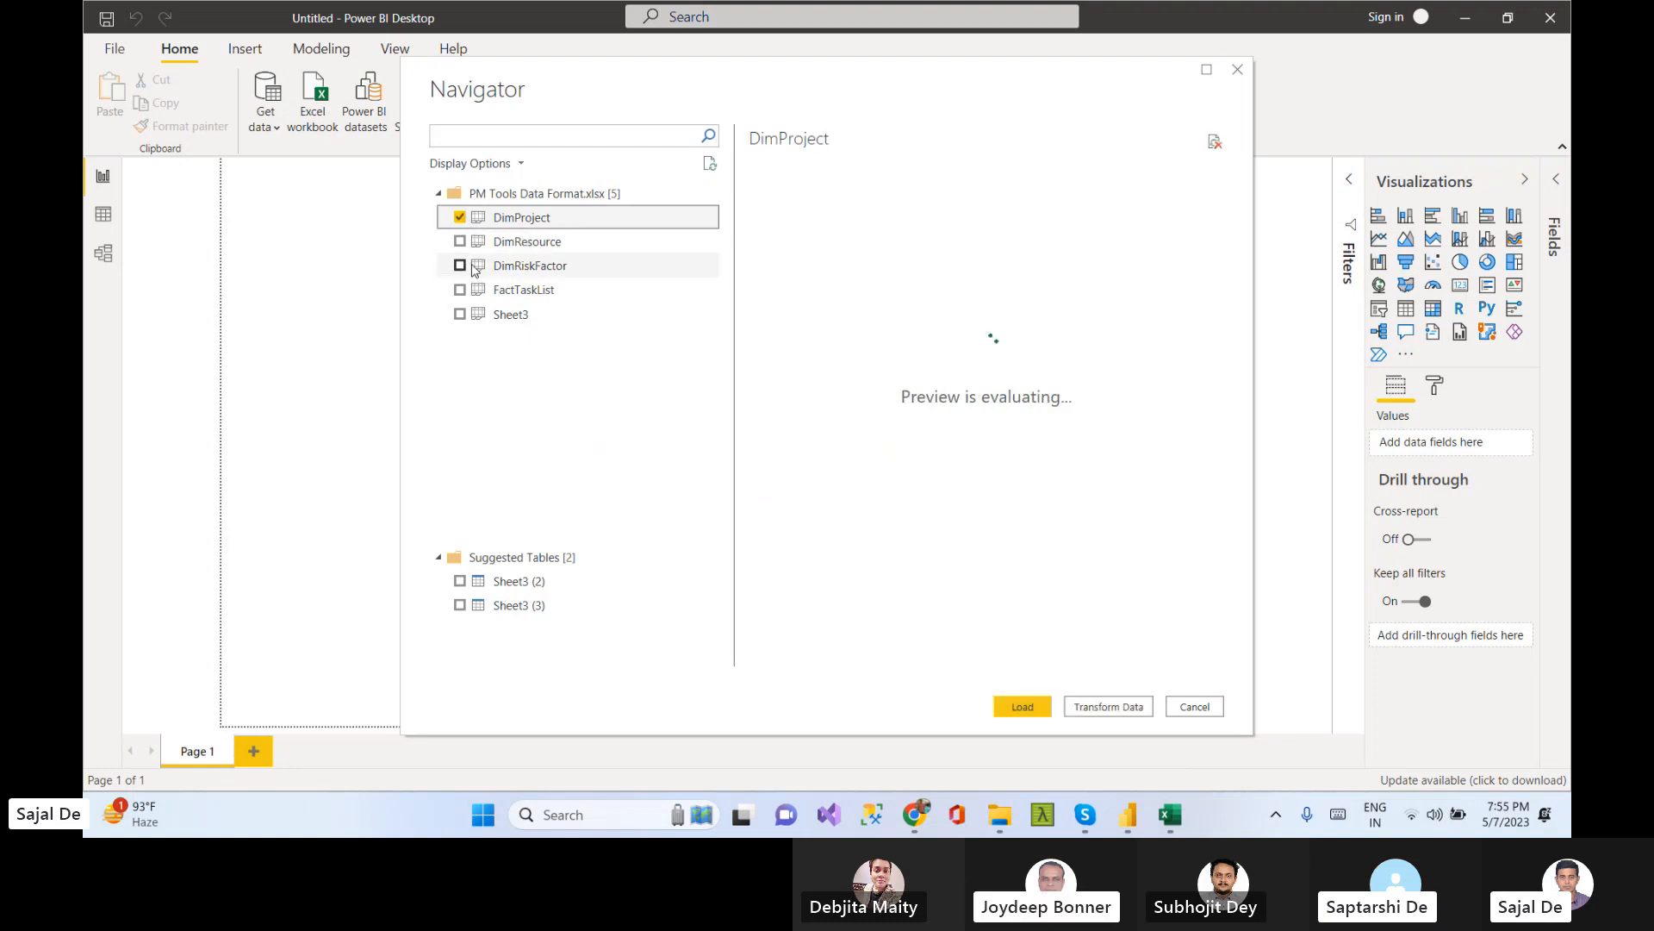
{"action": "left_click", "coordinate": [460, 265]}
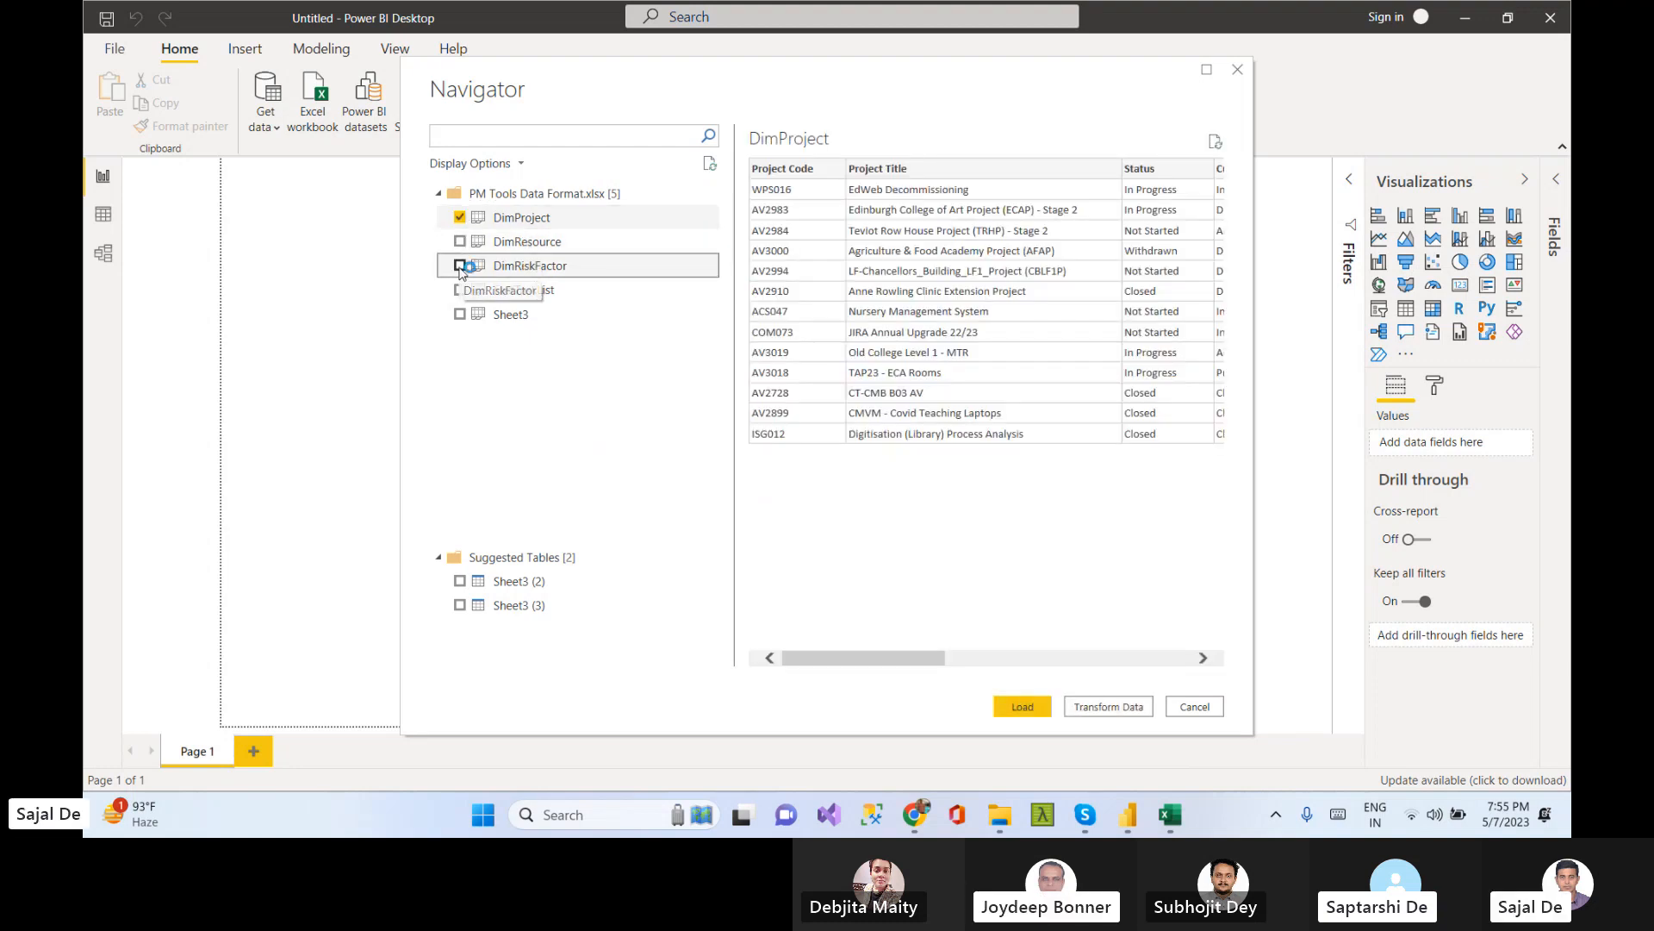
{"action": "left_click", "coordinate": [460, 292]}
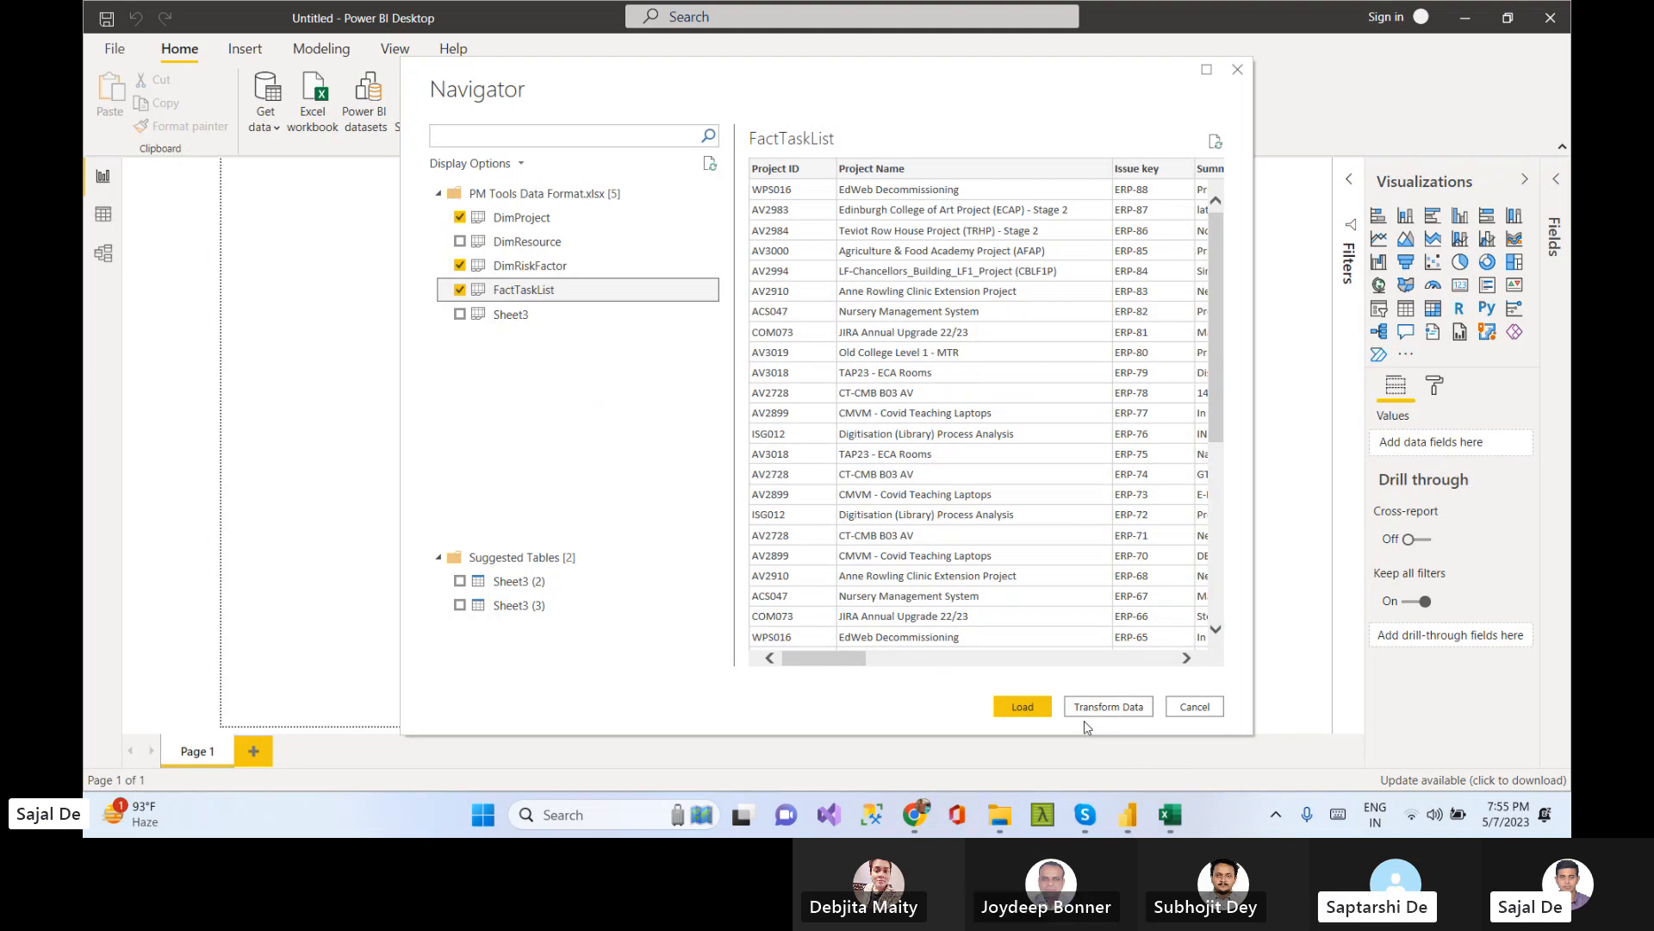
{"action": "left_click", "coordinate": [1133, 720]}
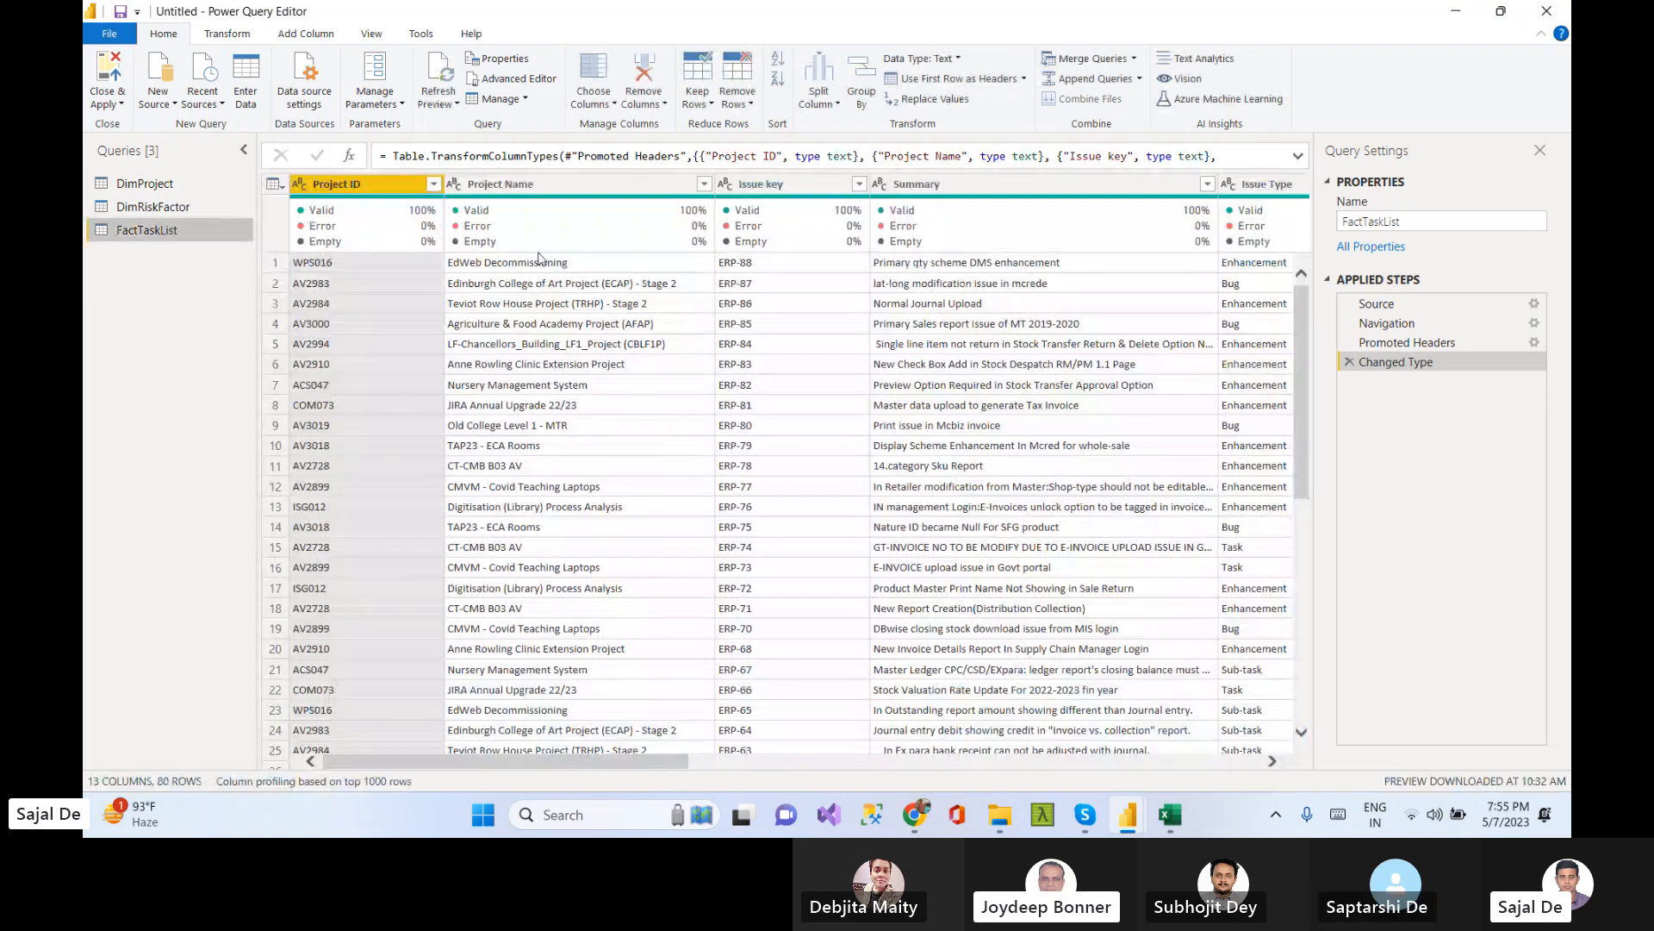
Examine the columns and values of the DimProject query
{"action": "left_click", "coordinate": [207, 184]}
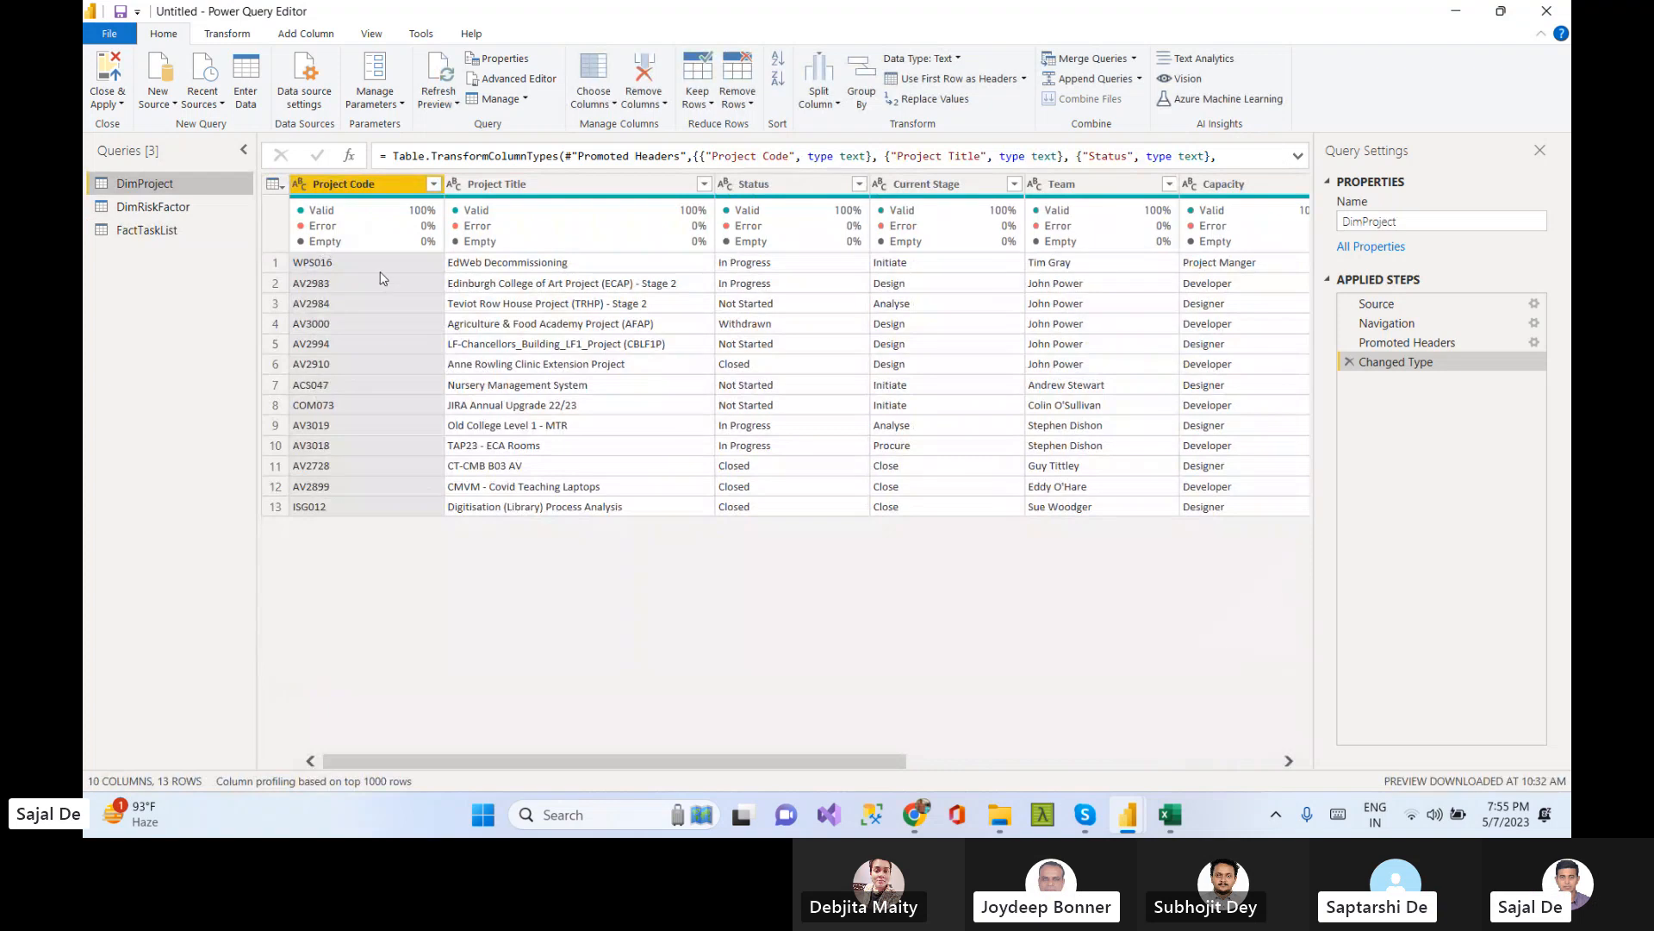
{"action": "left_click", "coordinate": [371, 263]}
{"action": "key", "text": "Right"}
{"action": "key", "text": "Right"}
{"action": "key", "text": "Right"}
{"action": "key", "text": "Right"}
{"action": "key", "text": "Right"}
{"action": "key", "text": "Right"}
{"action": "key", "text": "Right"}
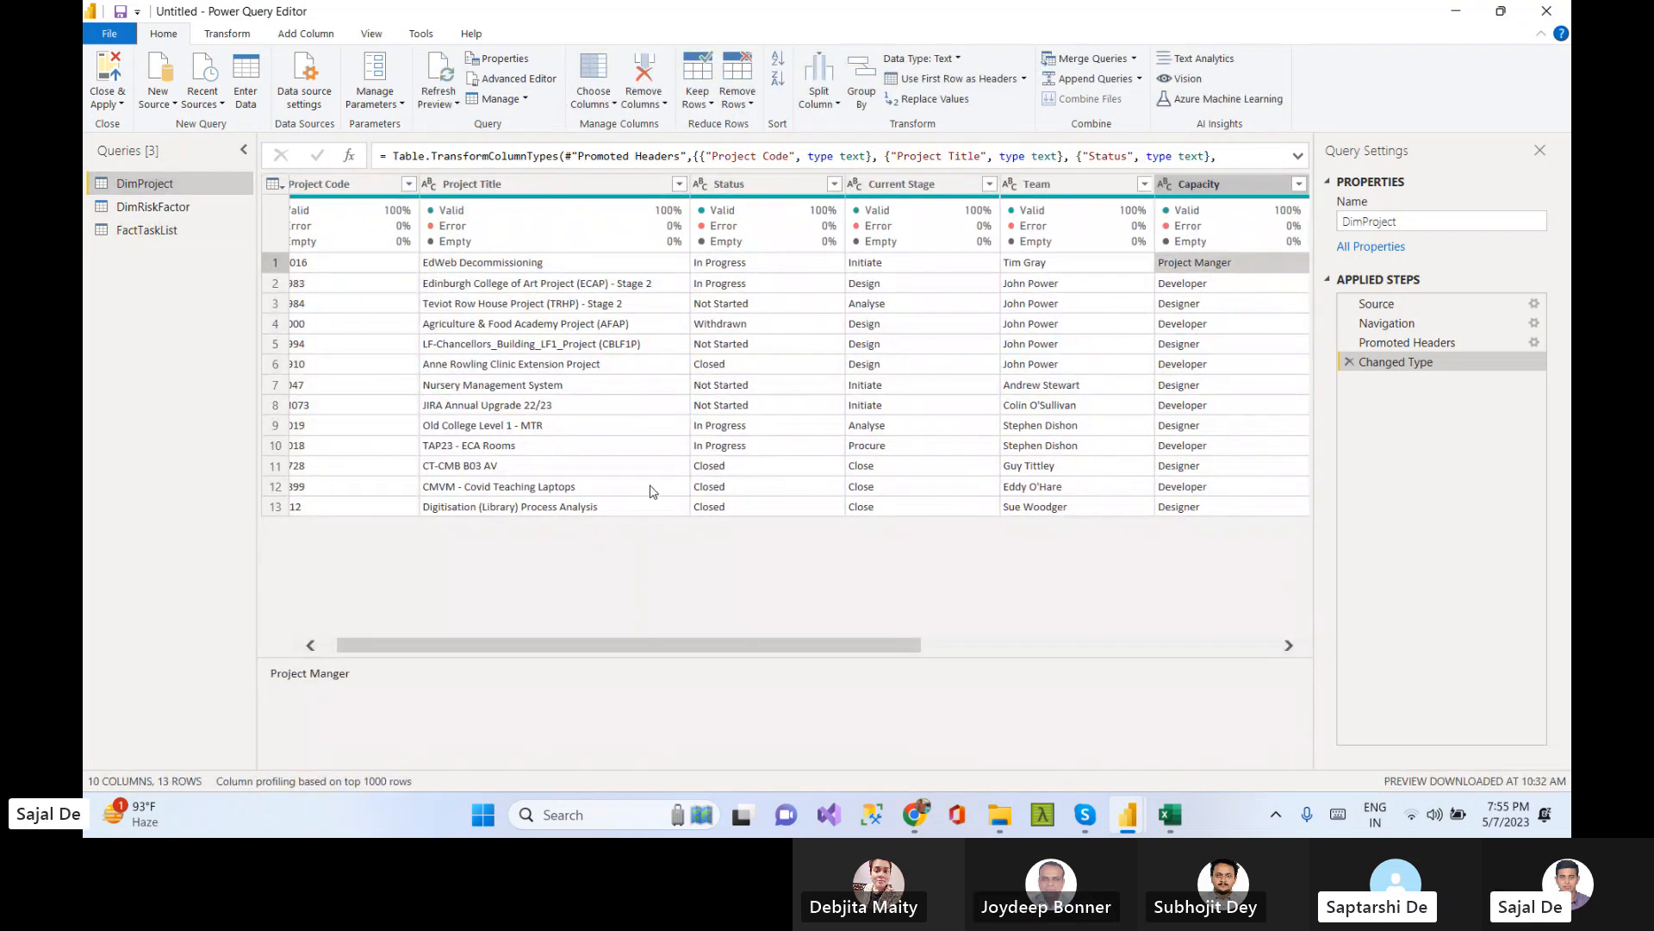
{"action": "key", "text": "Left"}
{"action": "key", "text": "Left"}
{"action": "key", "text": "Left"}
{"action": "key", "text": "Left"}
{"action": "key", "text": "Left"}
{"action": "key", "text": "Left"}
{"action": "key", "text": "Left"}
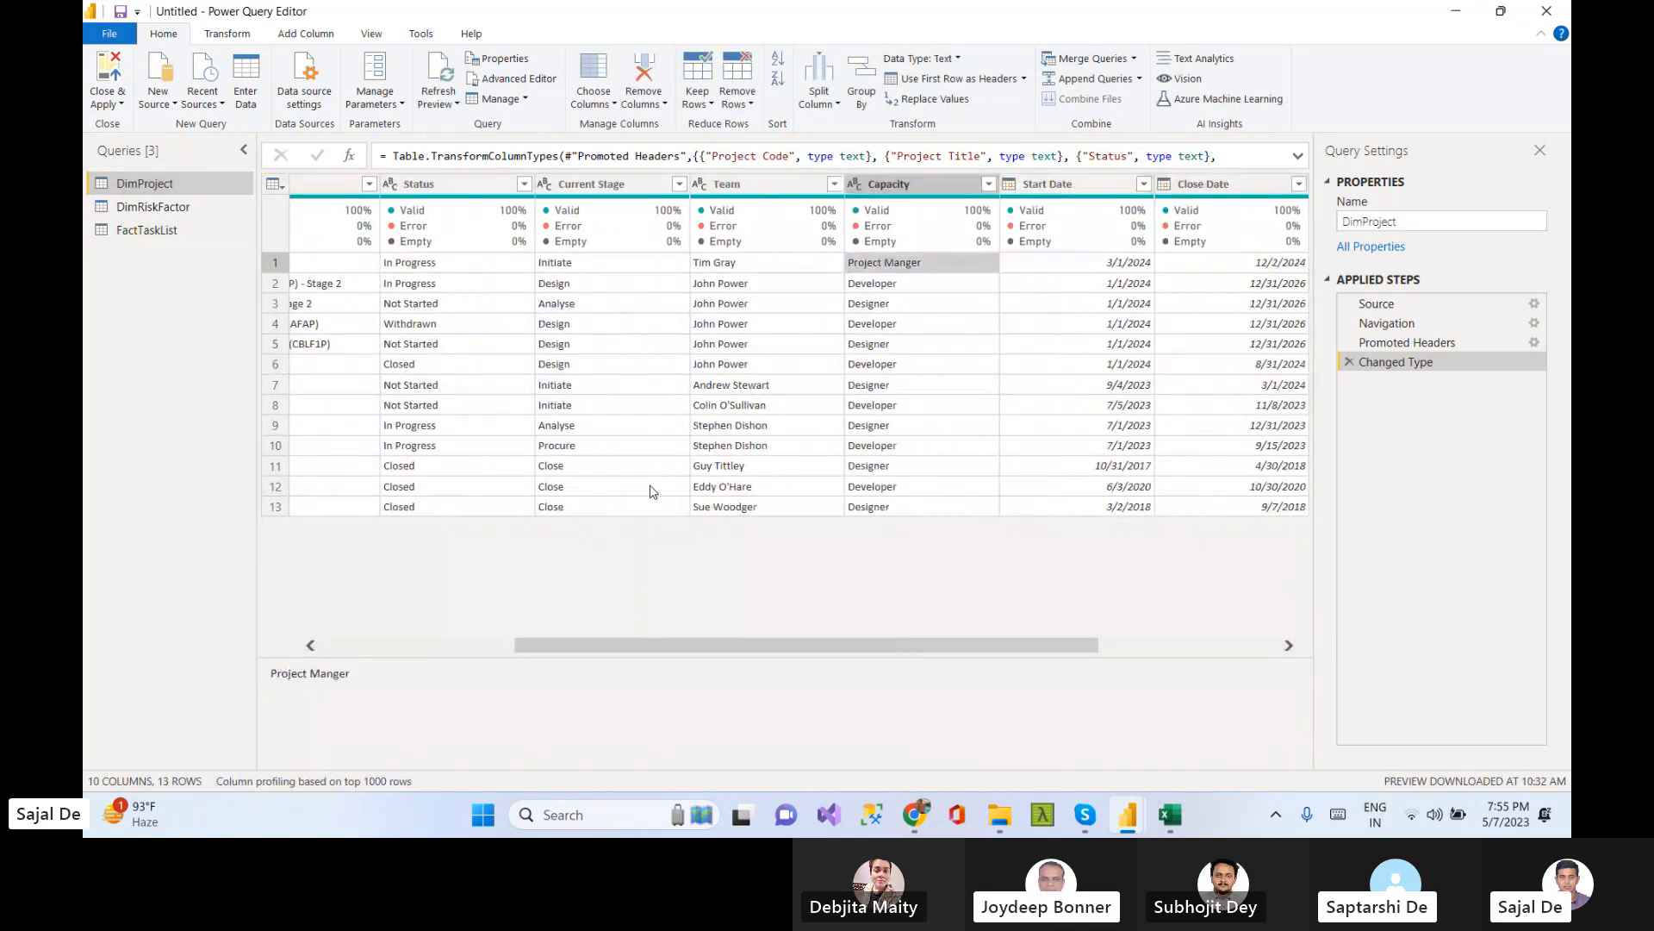
{"action": "key", "text": "Left"}
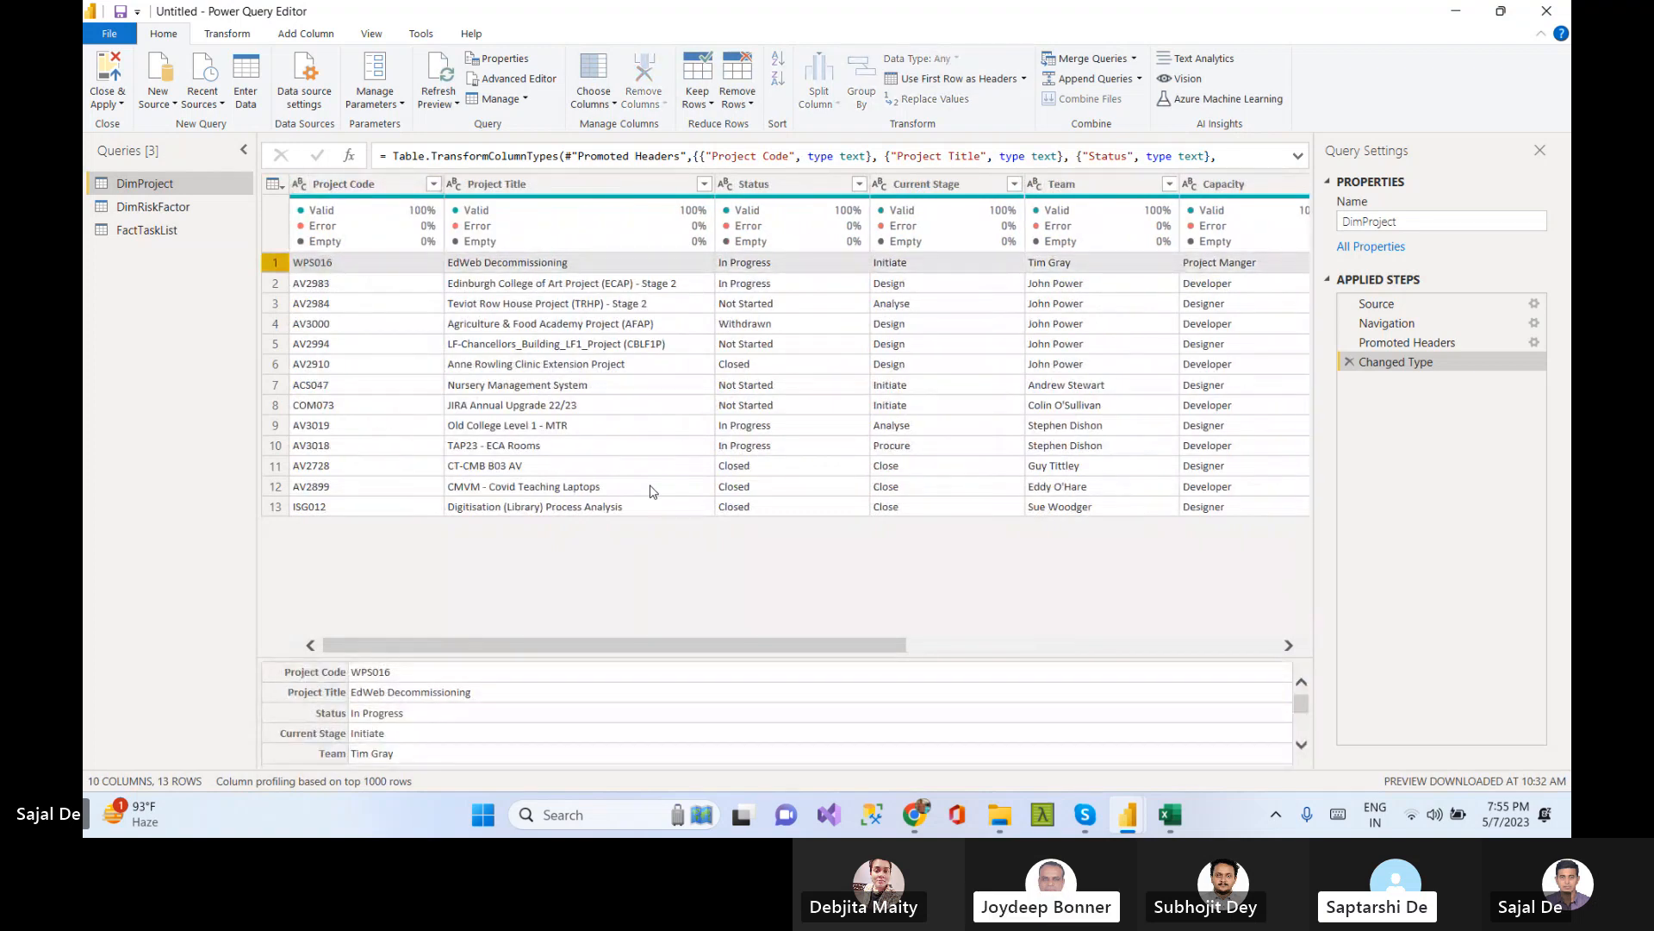
{"action": "key", "text": "Right"}
{"action": "key", "text": "Right"}
{"action": "key", "text": "Right"}
{"action": "key", "text": "Right"}
{"action": "key", "text": "Right"}
{"action": "key", "text": "Right"}
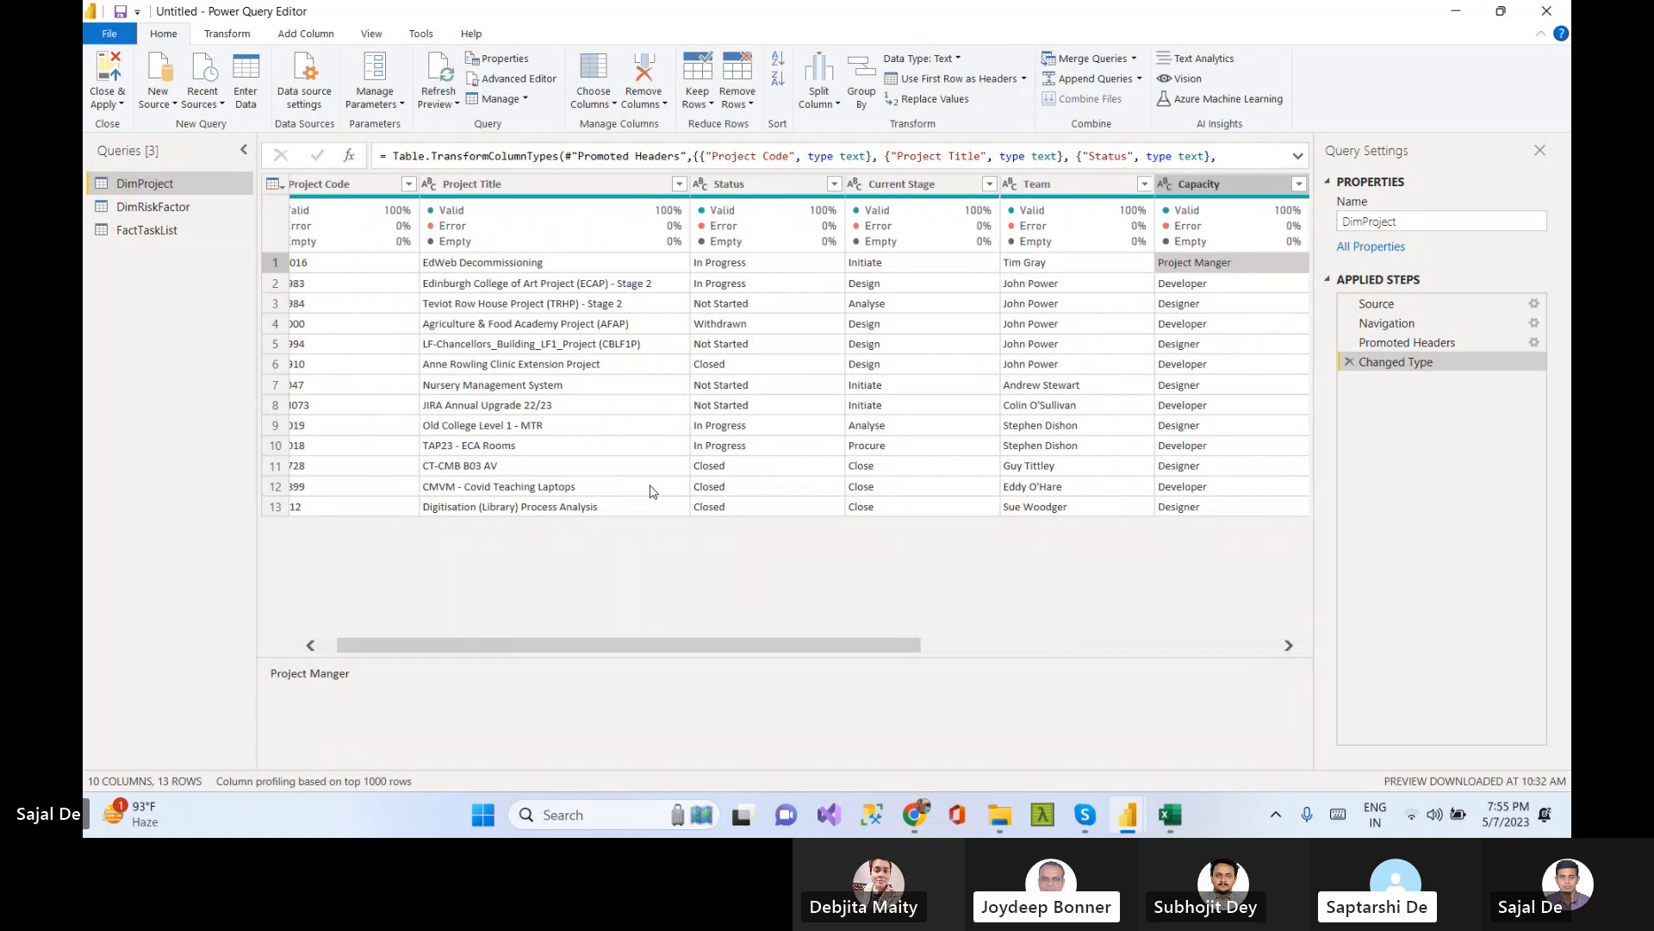
{"action": "key", "text": "Right"}
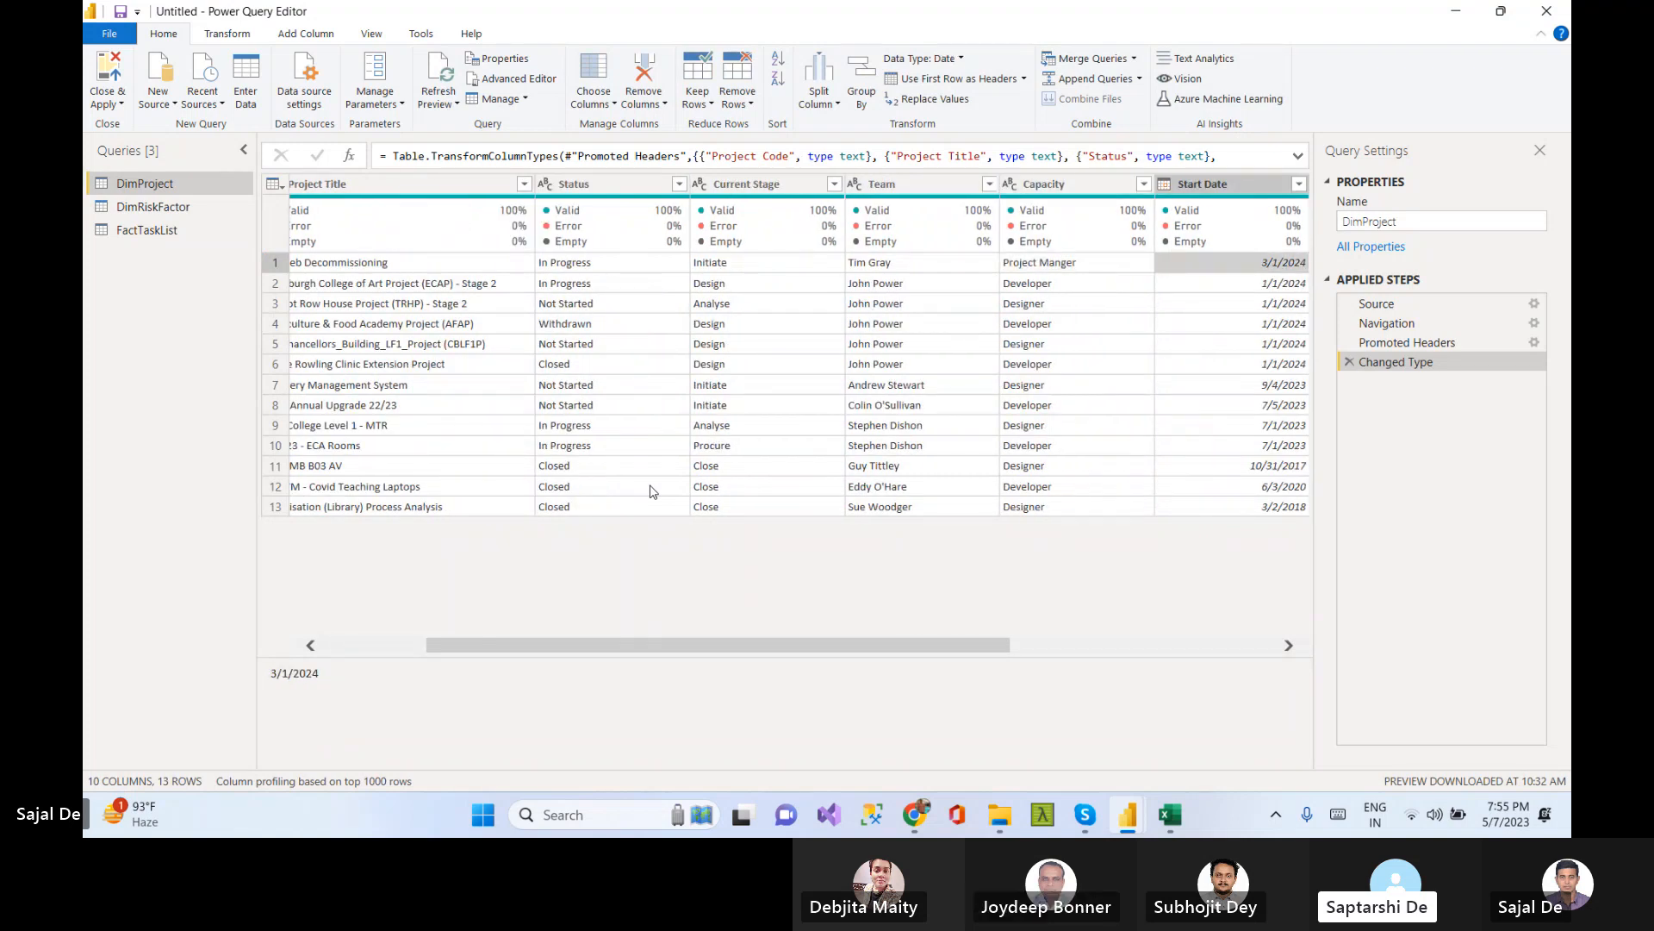
{"action": "key", "text": "Right"}
{"action": "key", "text": "Right"}
{"action": "key", "text": "Right"}
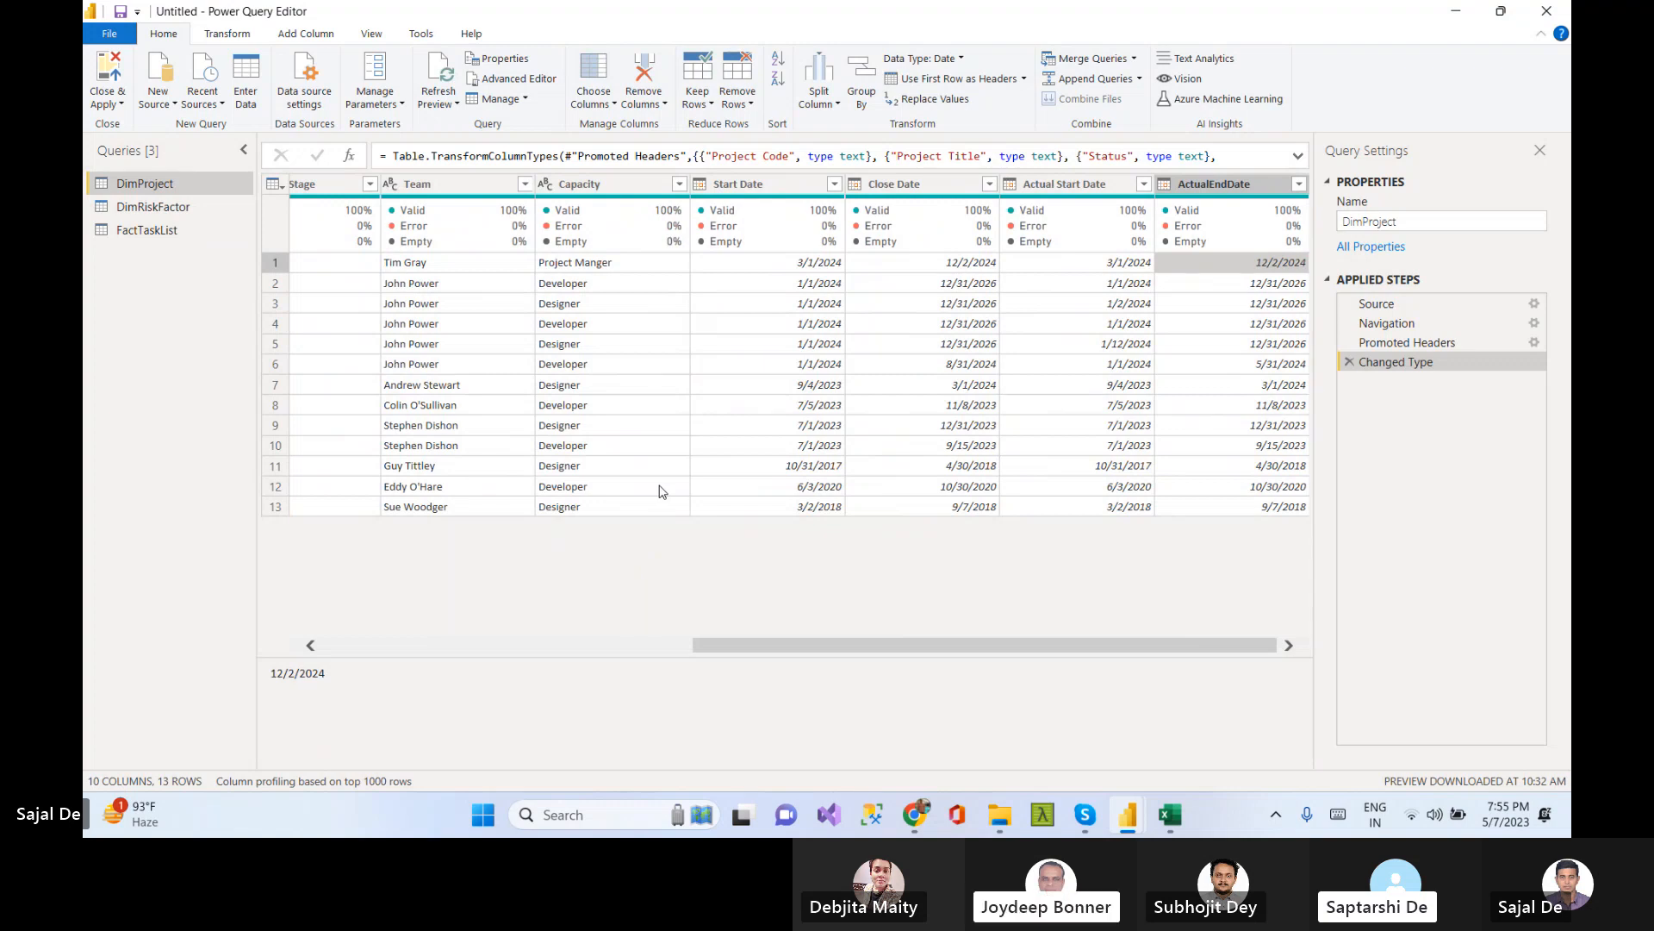
Browse the data of the DimRiskFactor and FactTaskList queries
{"action": "left_click", "coordinate": [156, 208]}
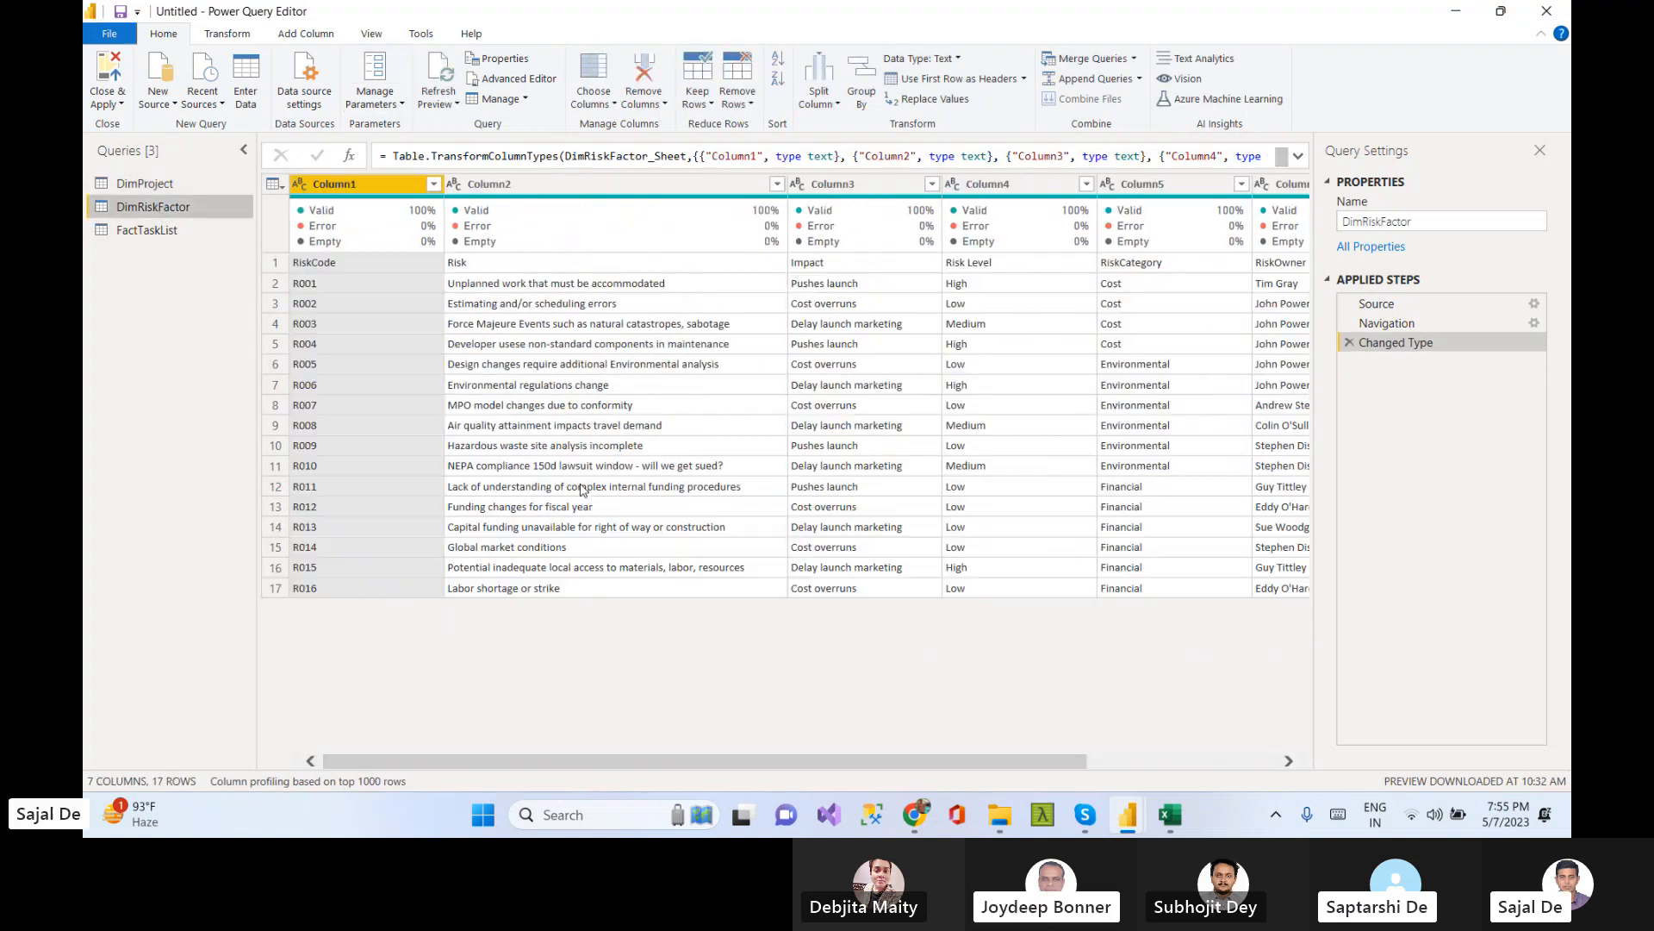
{"action": "left_click", "coordinate": [362, 263]}
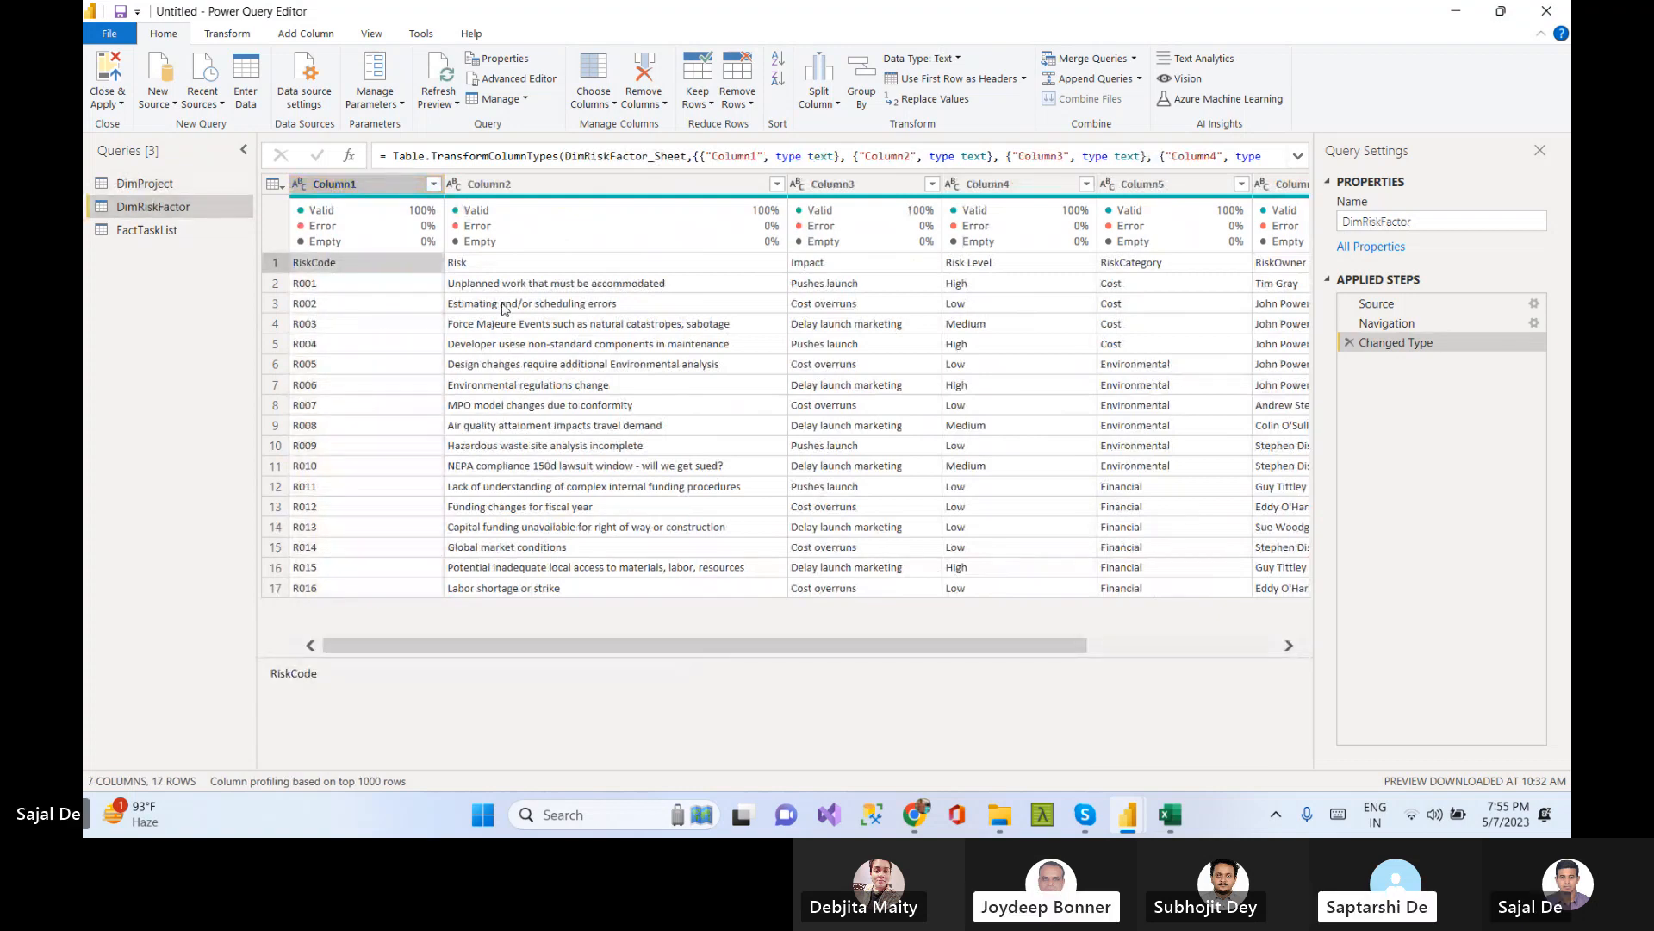
{"action": "left_click", "coordinate": [142, 231]}
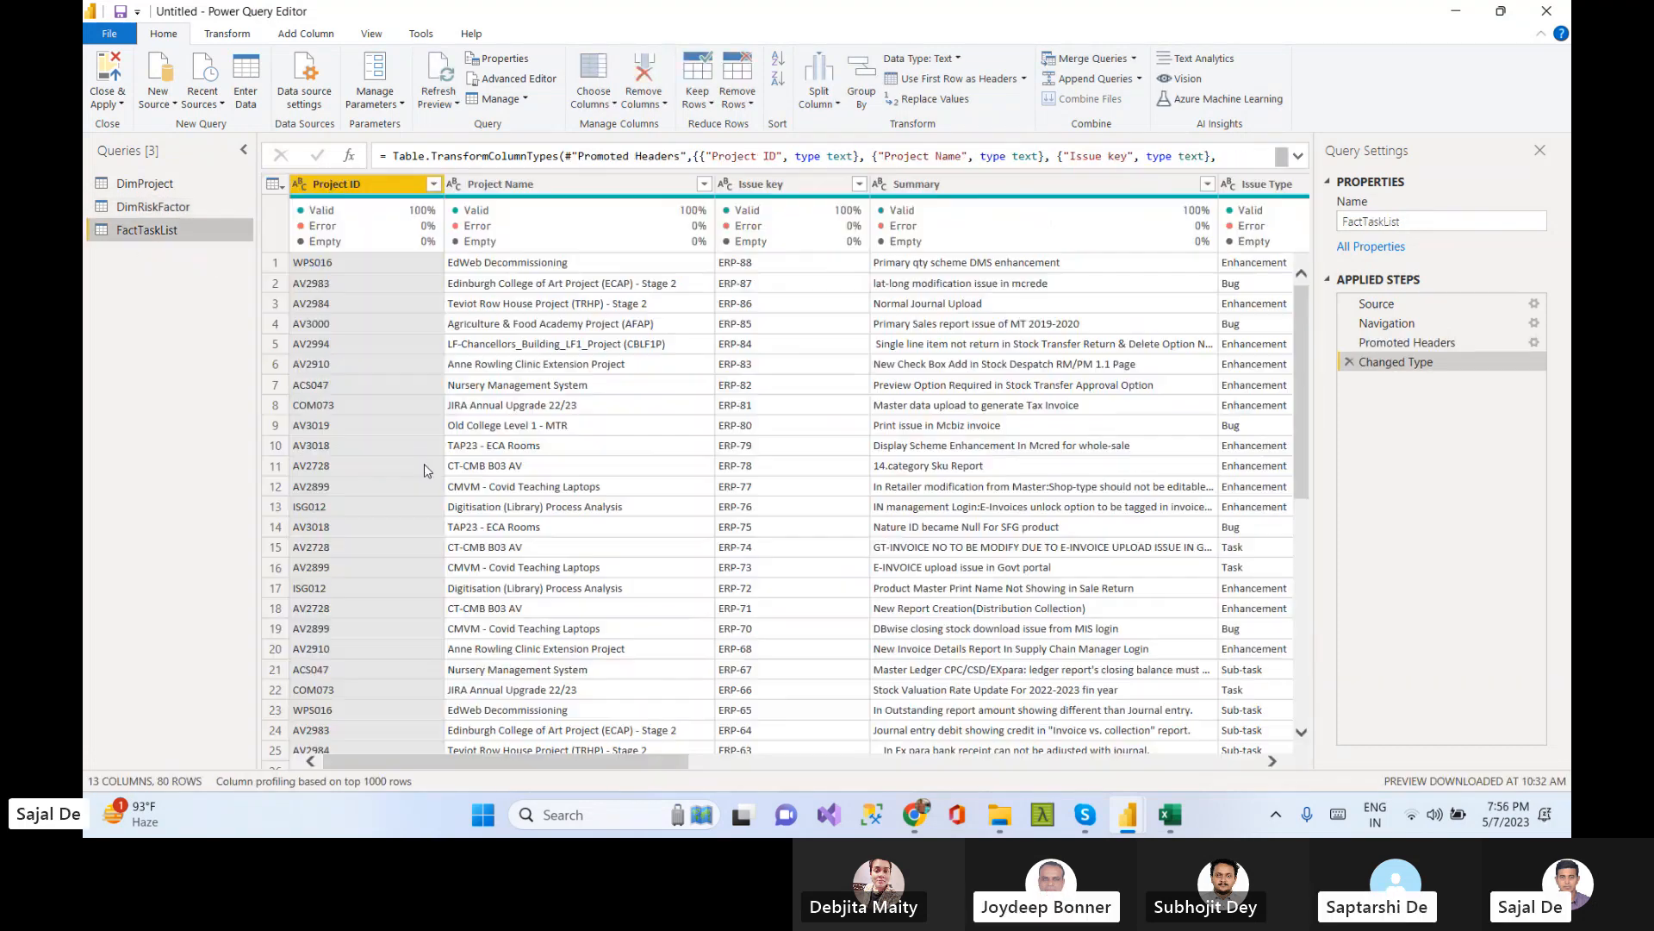
{"action": "left_click", "coordinate": [153, 207]}
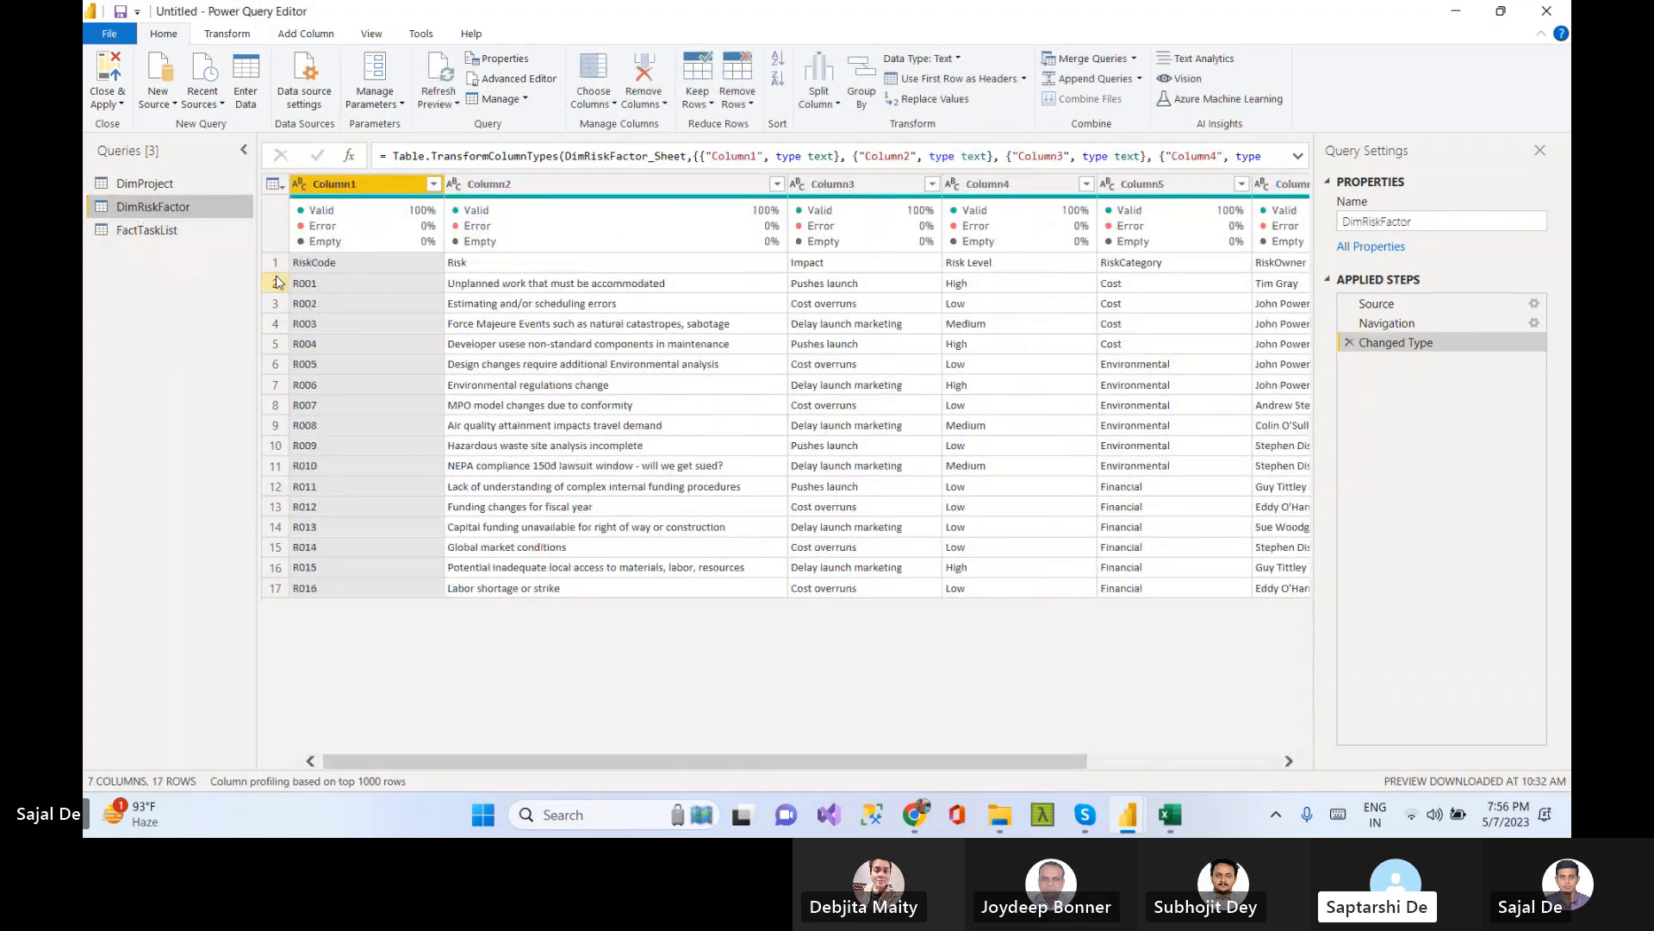
{"action": "left_click", "coordinate": [534, 286]}
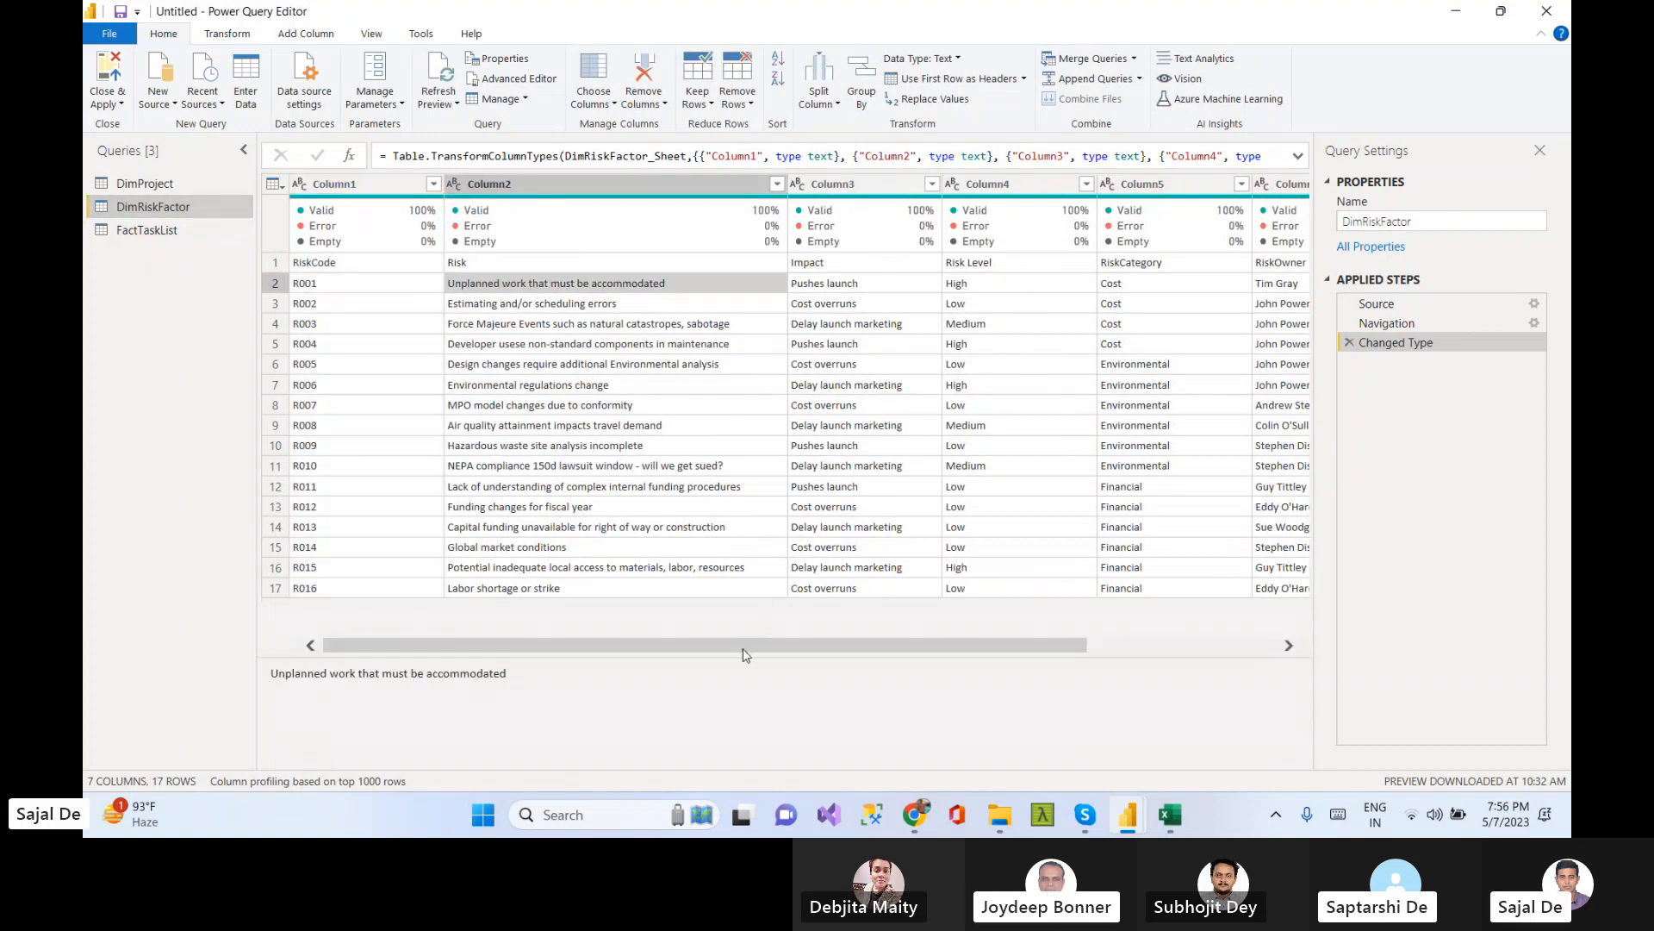
{"action": "mouse_move", "coordinate": [466, 213]}
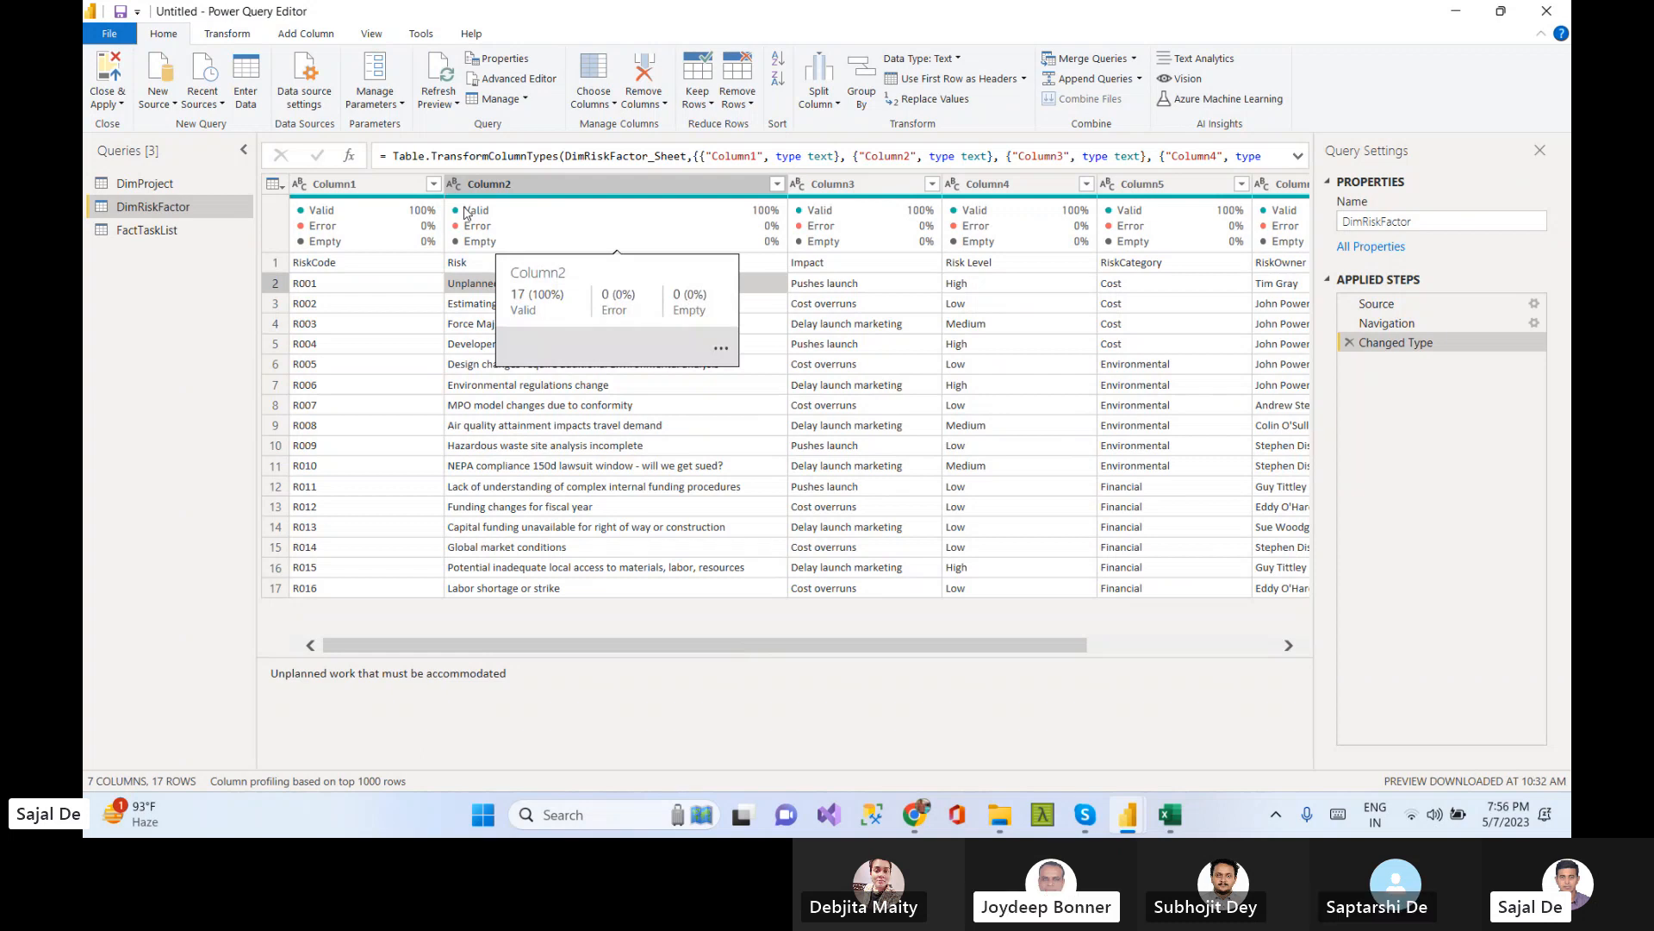
{"action": "left_click", "coordinate": [561, 446]}
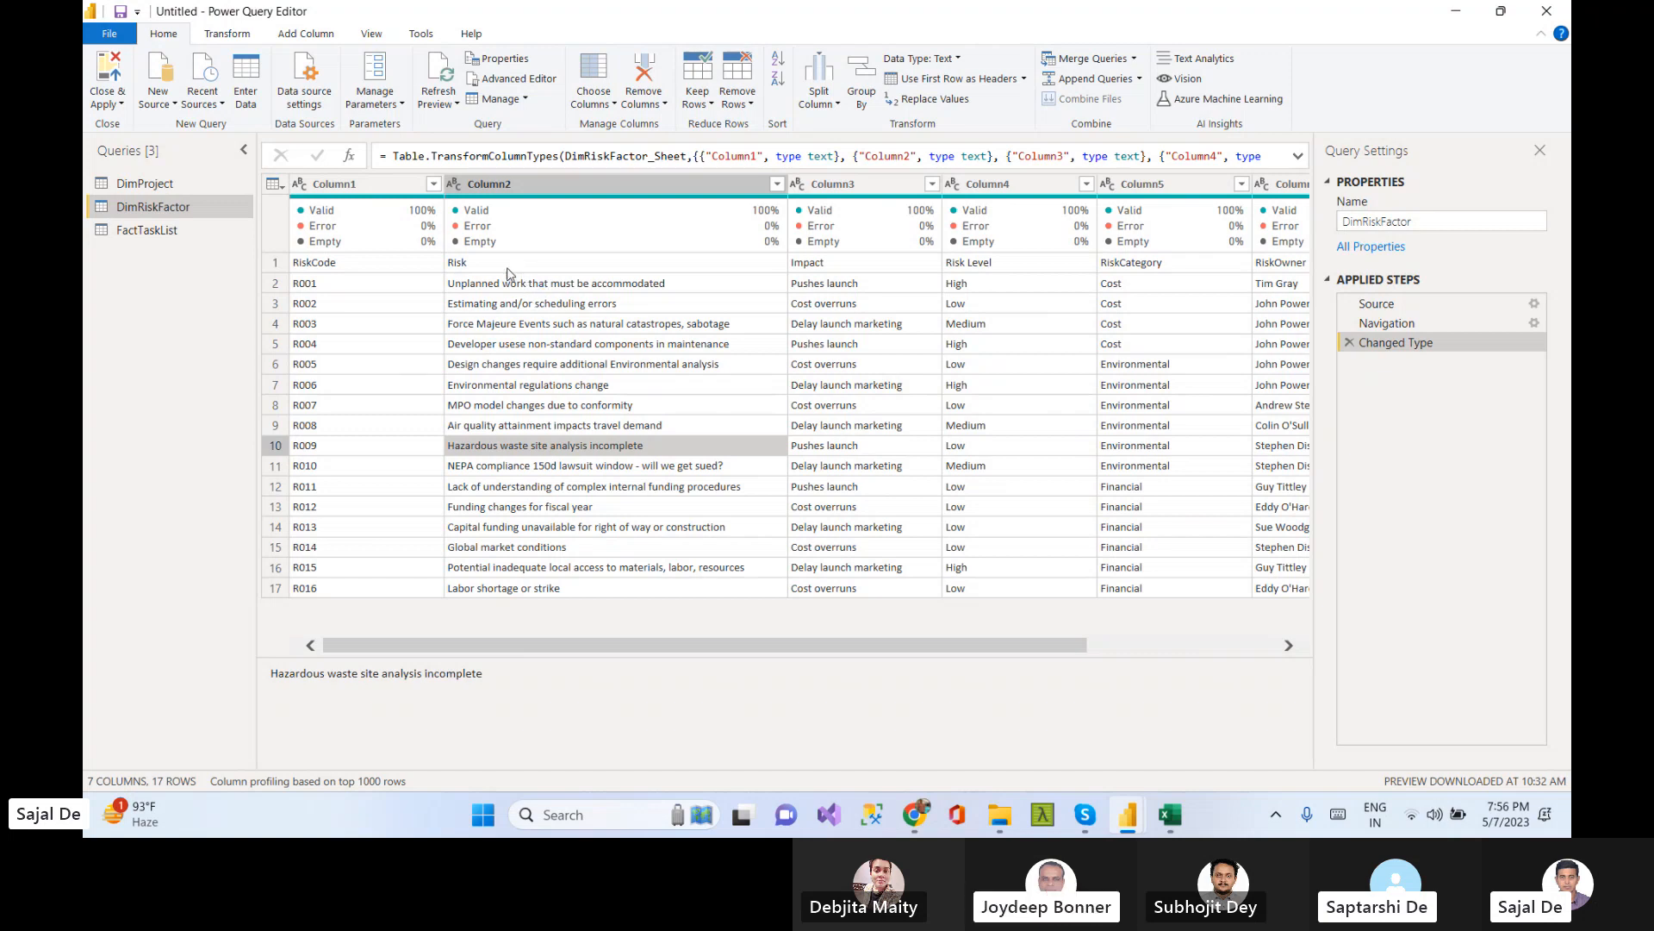
Promote the first row of the DimRiskFactor query to column headers
{"action": "left_click", "coordinate": [276, 263]}
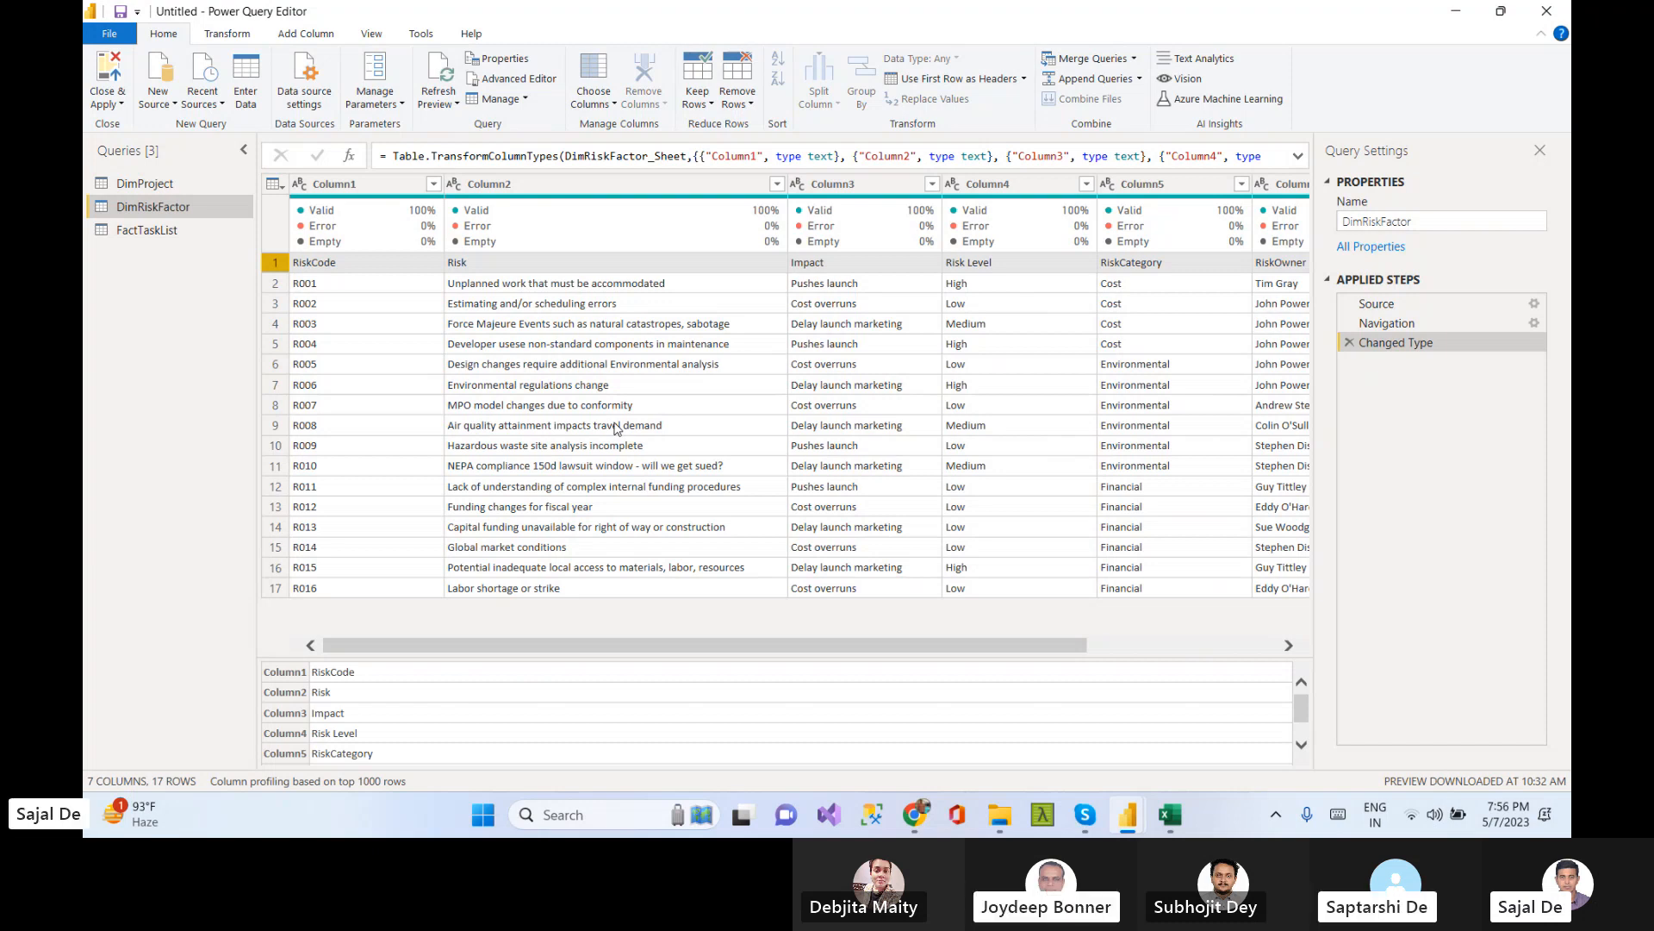
{"action": "left_click", "coordinate": [1025, 80]}
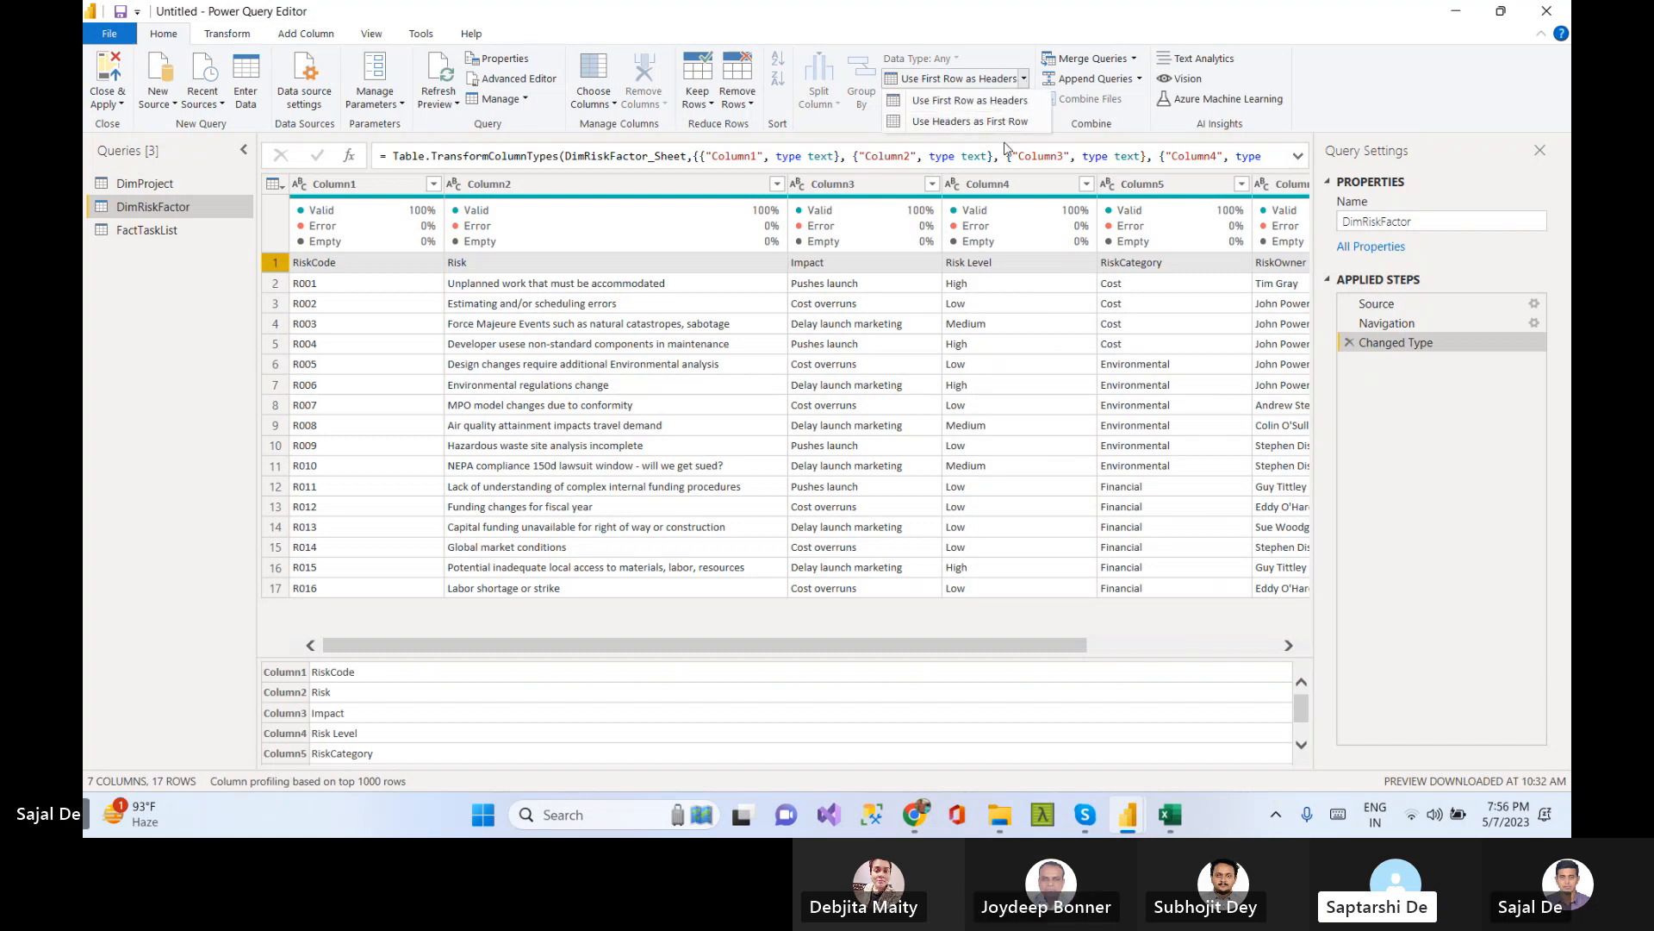
{"action": "left_click", "coordinate": [983, 101]}
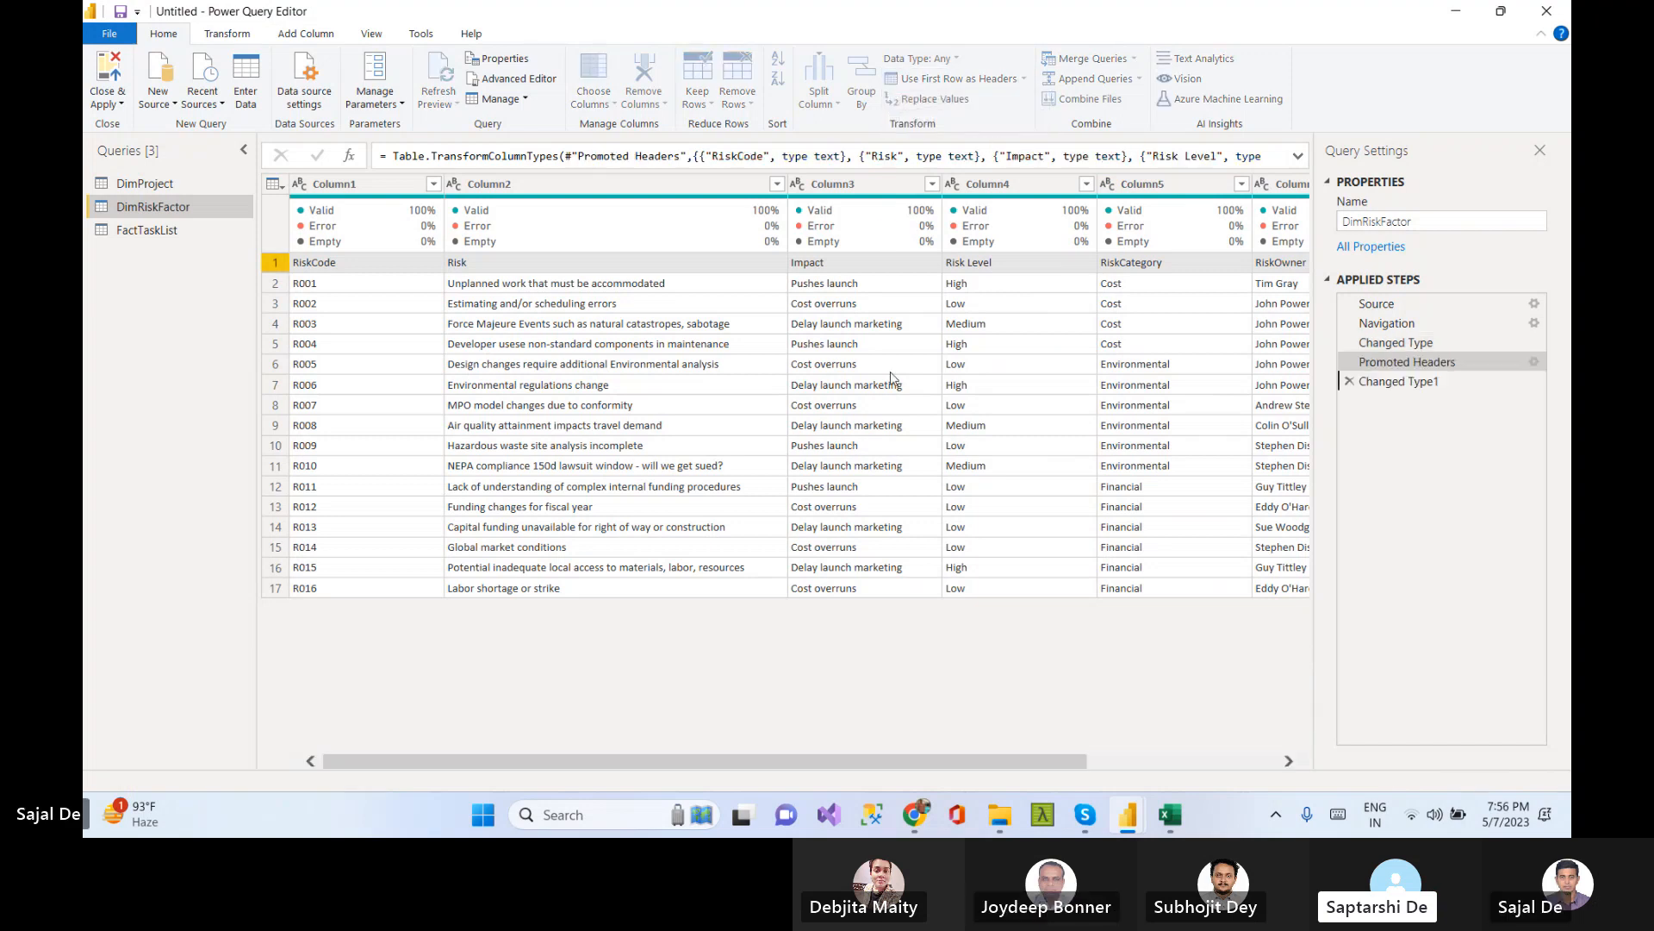
{"action": "left_click", "coordinate": [553, 264]}
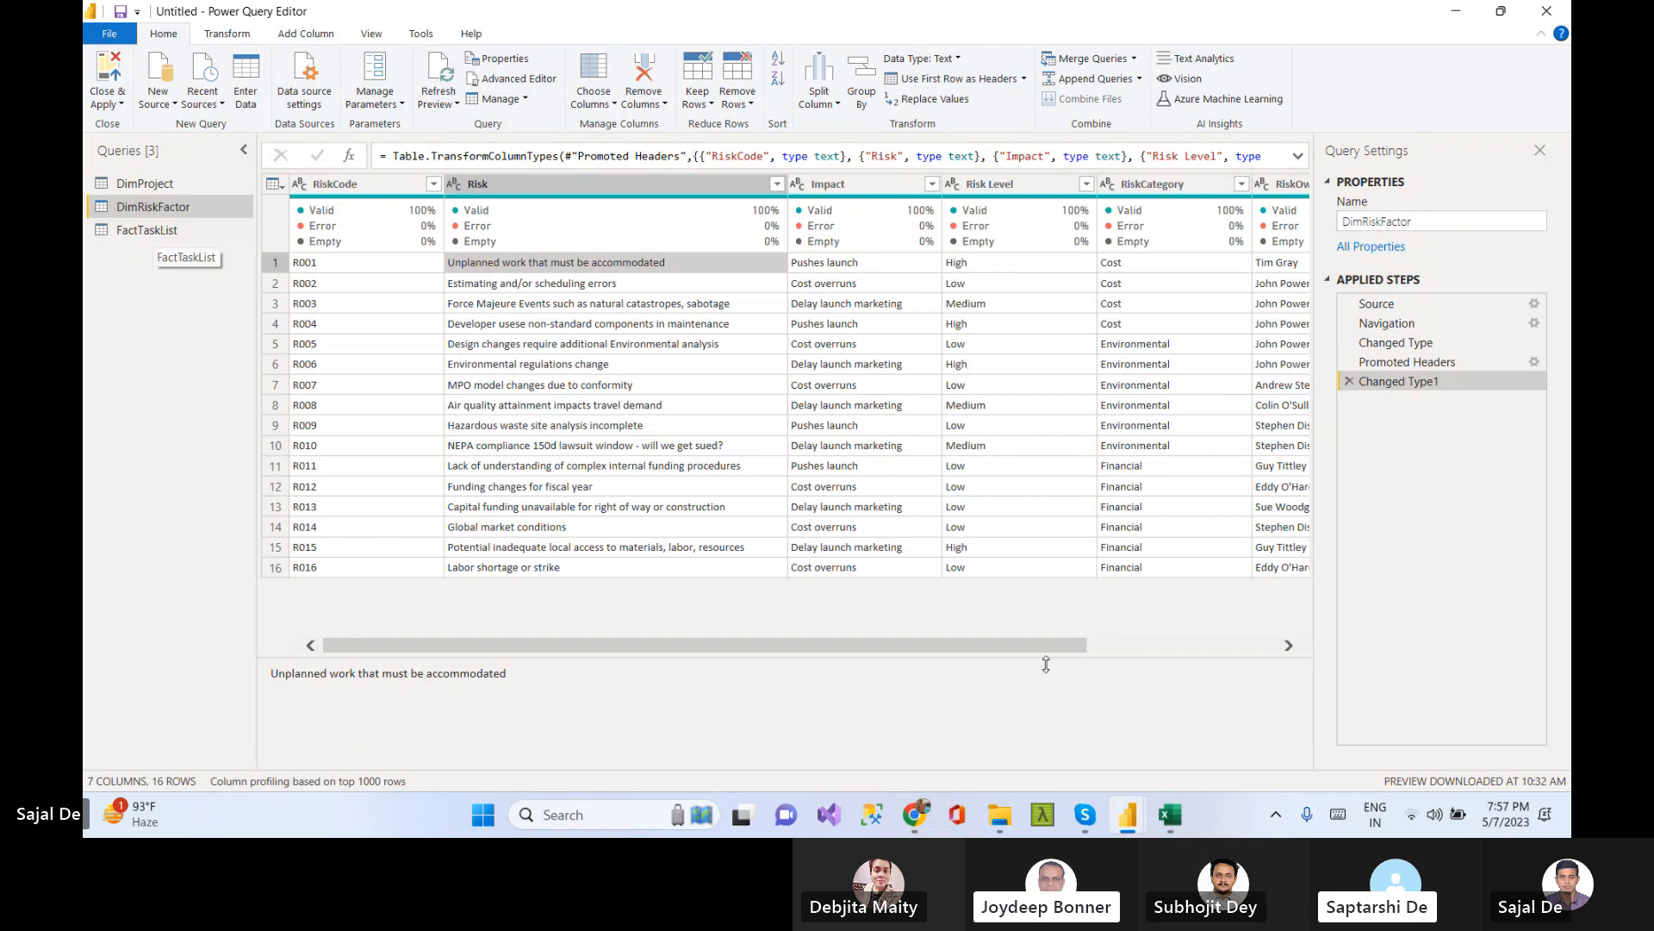
Compare the DimProject sheet in the Excel workbook with the columns of the DimProject query
{"action": "left_click", "coordinate": [1168, 815]}
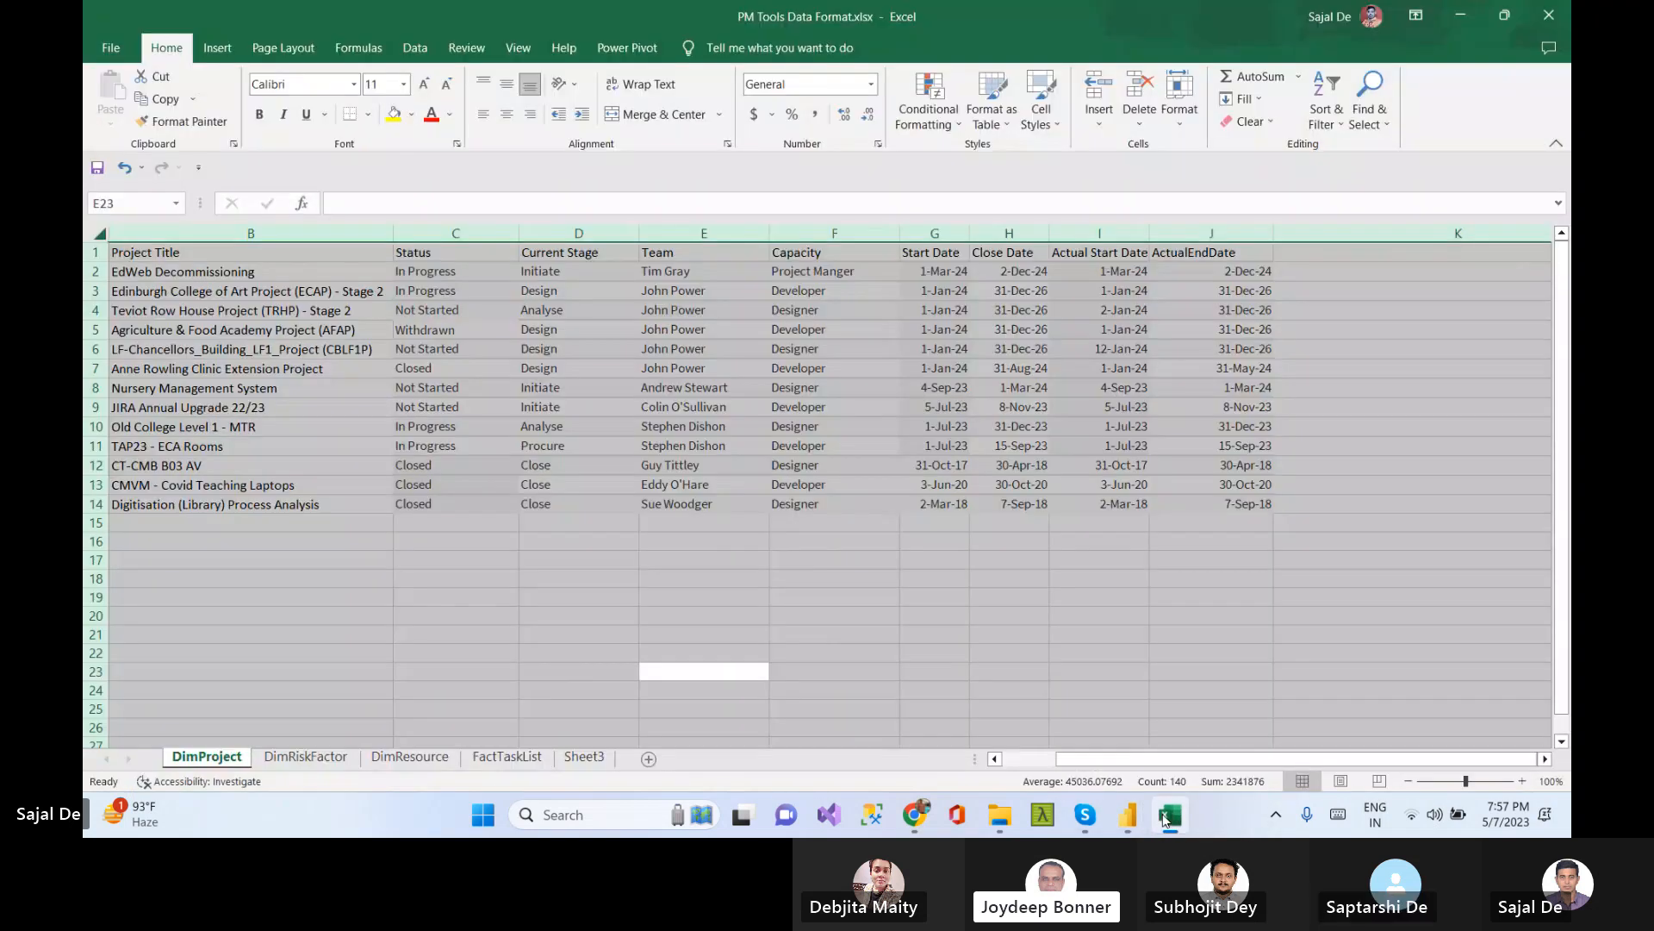
{"action": "left_click", "coordinate": [1461, 16]}
{"action": "left_click", "coordinate": [128, 184]}
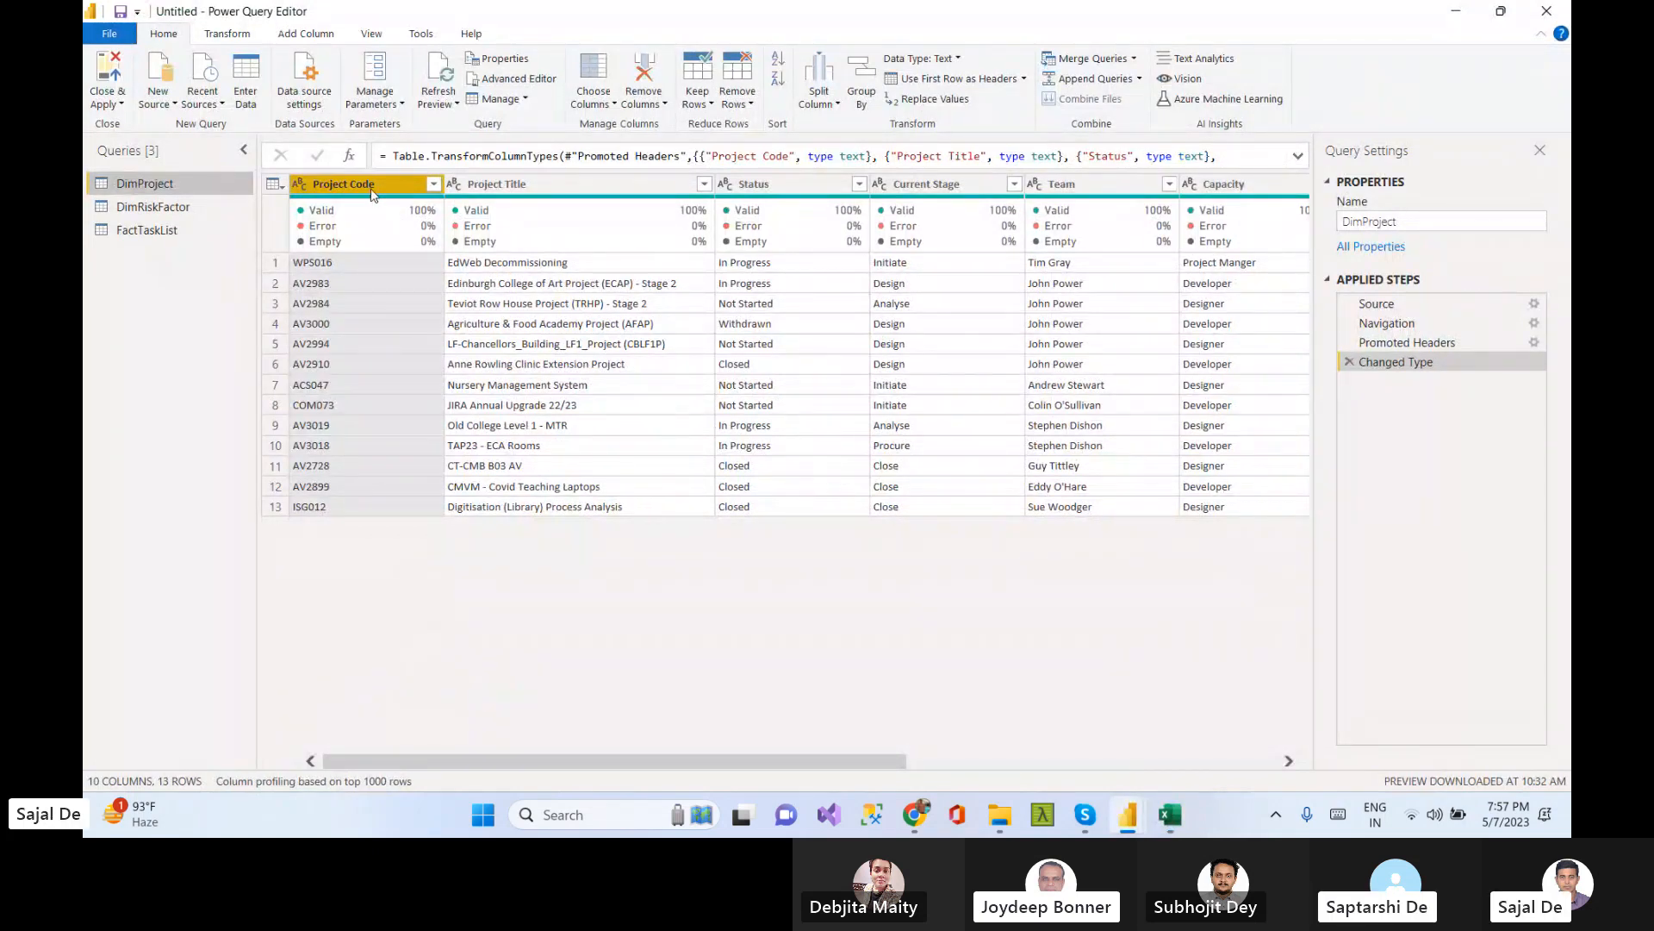
{"action": "left_click", "coordinate": [551, 189]}
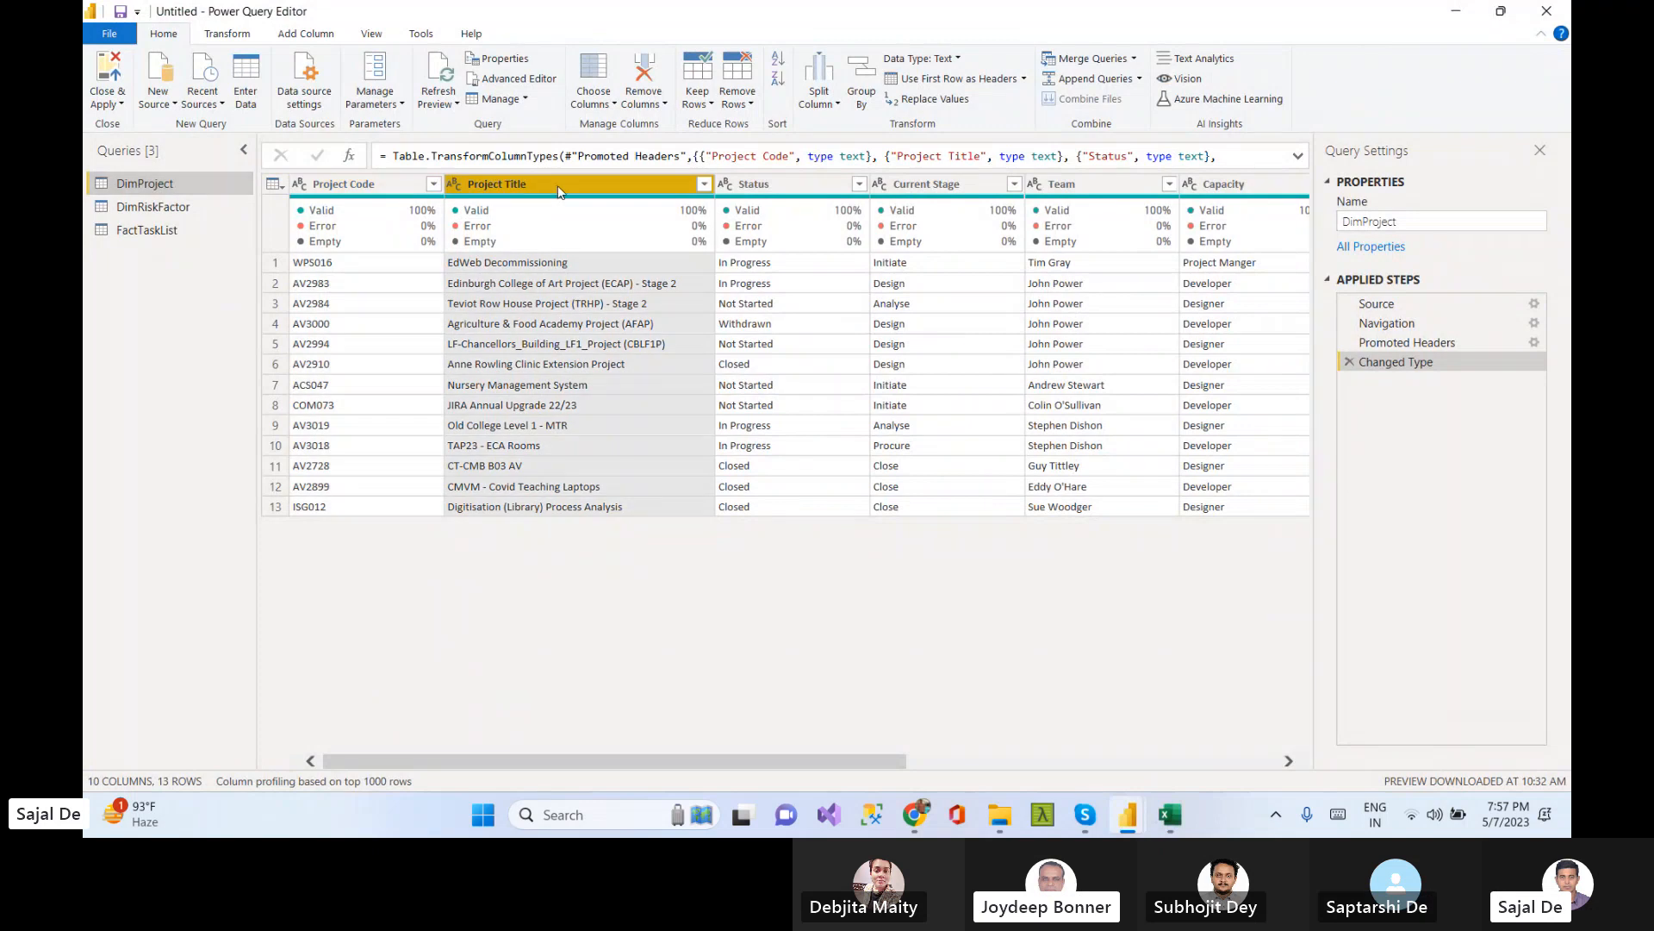
{"action": "left_click", "coordinate": [776, 191]}
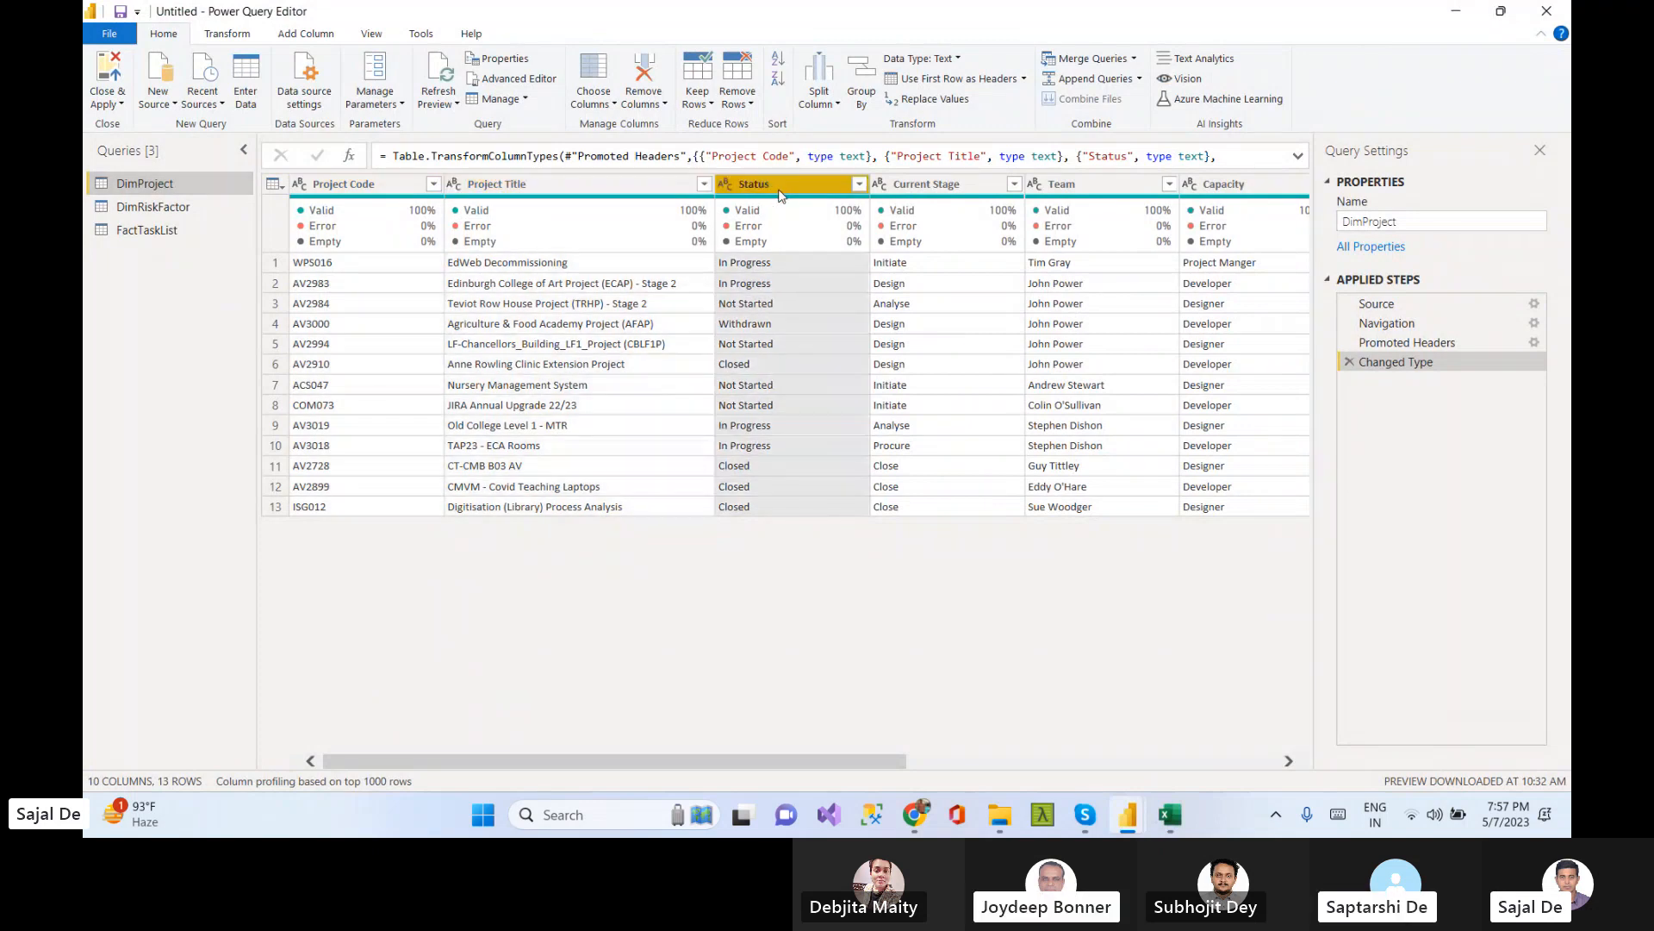
{"action": "left_click", "coordinate": [941, 188]}
{"action": "key", "text": "Right"}
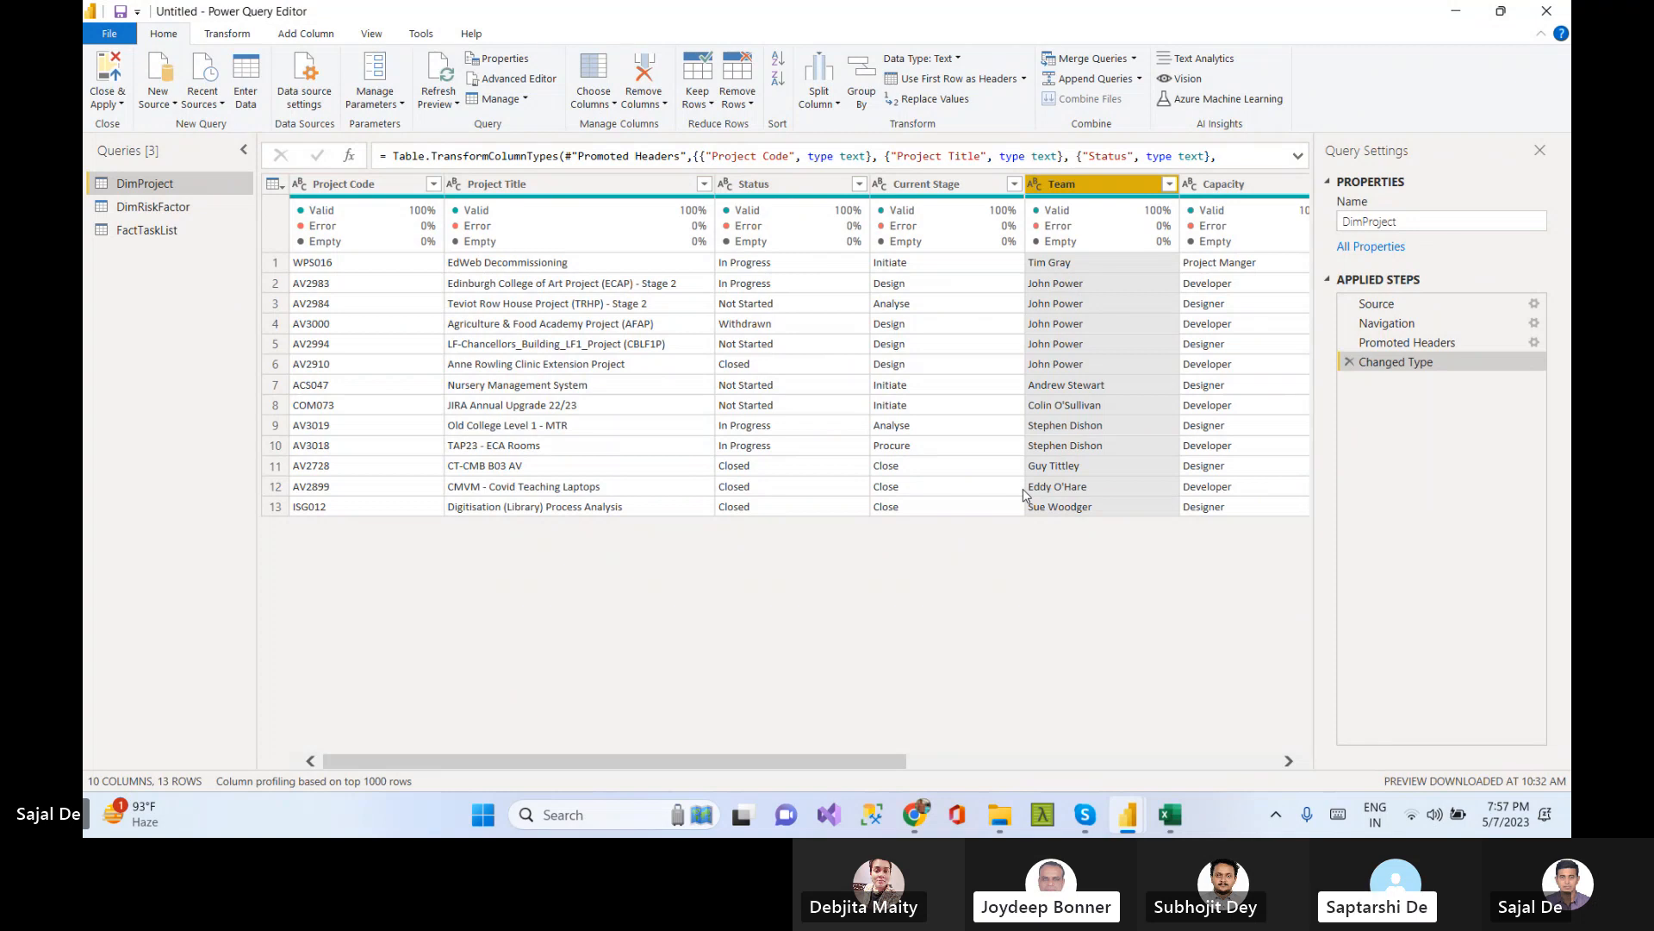
{"action": "key", "text": "Right"}
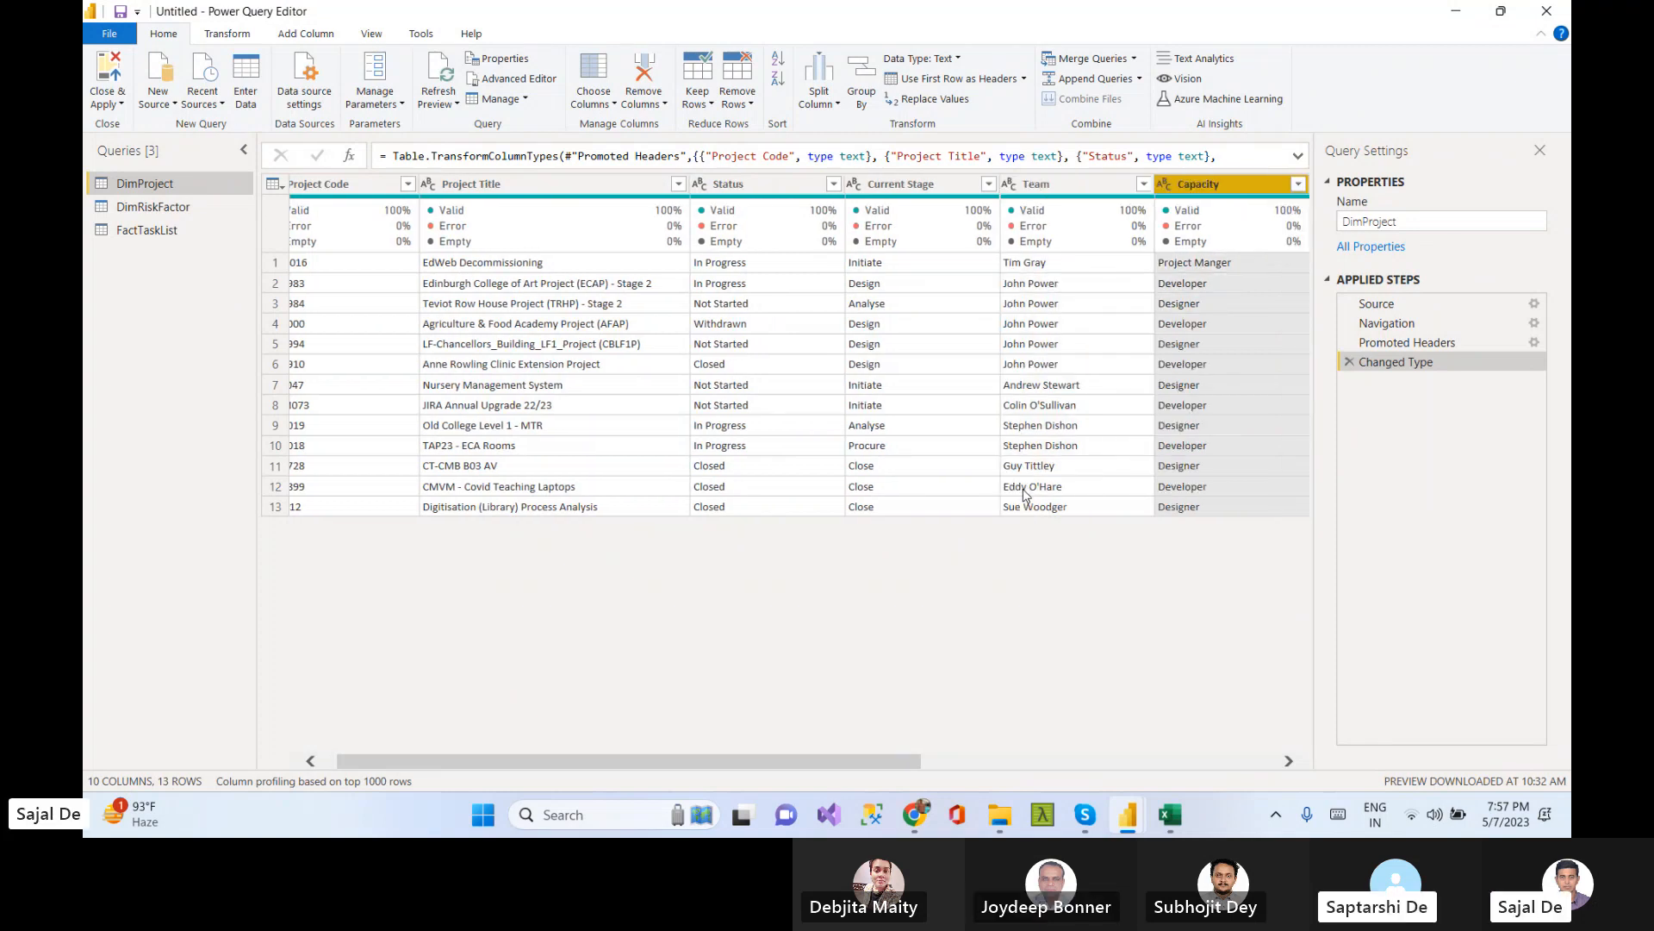
{"action": "key", "text": "Right"}
{"action": "key", "text": "Right"}
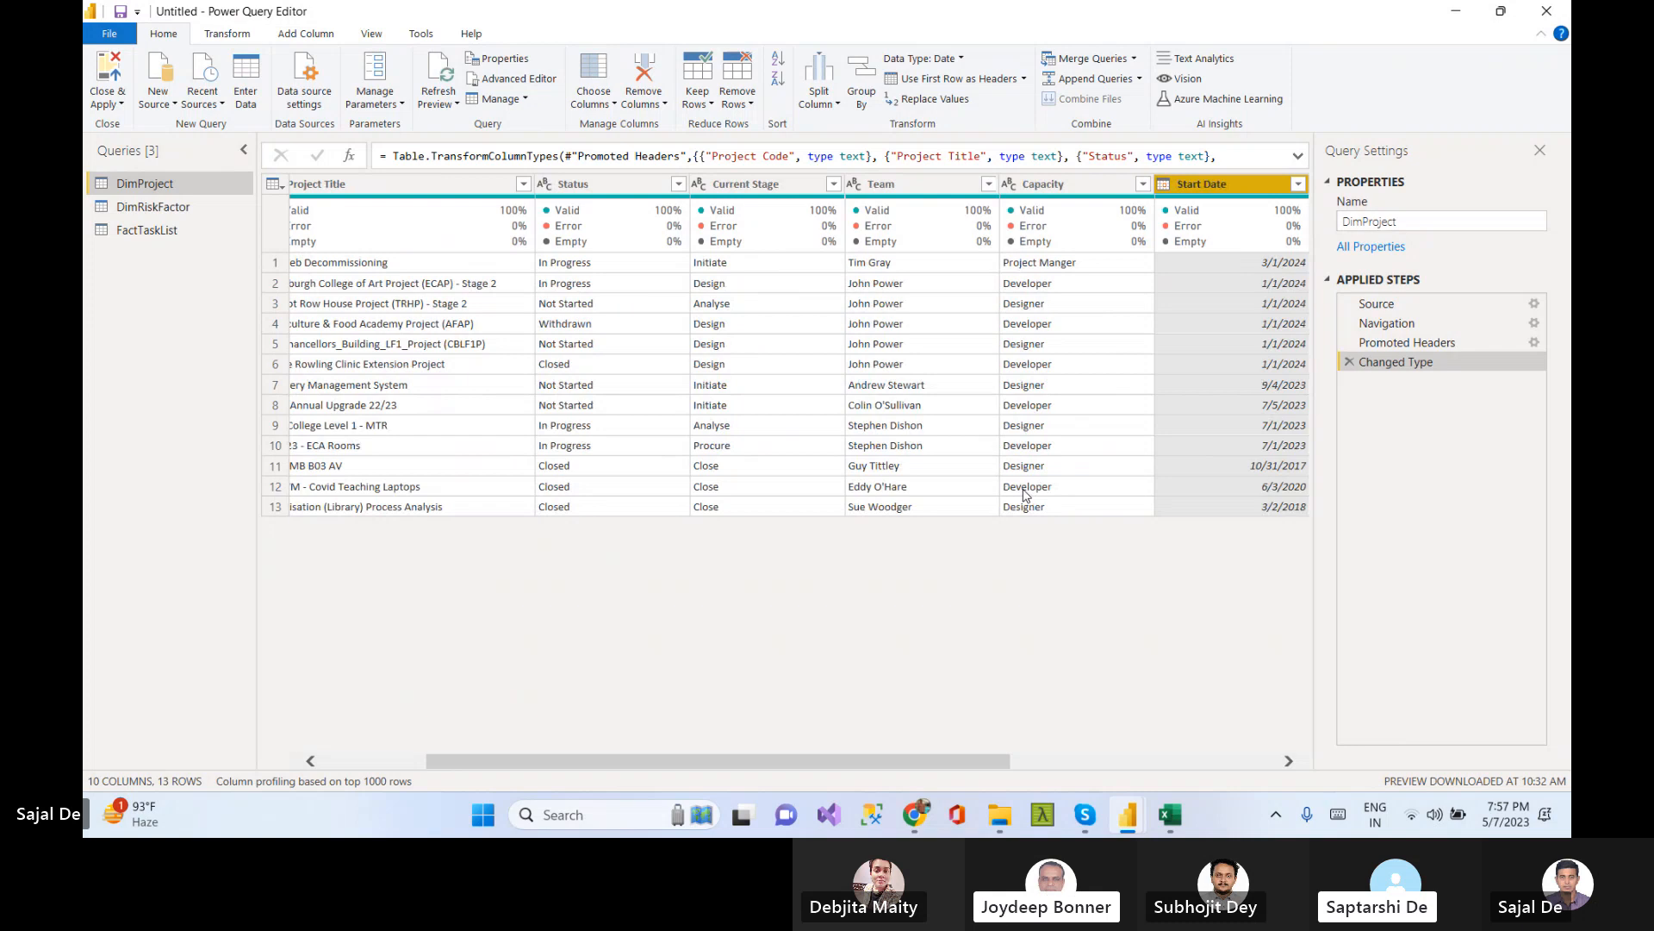
{"action": "key", "text": "Right"}
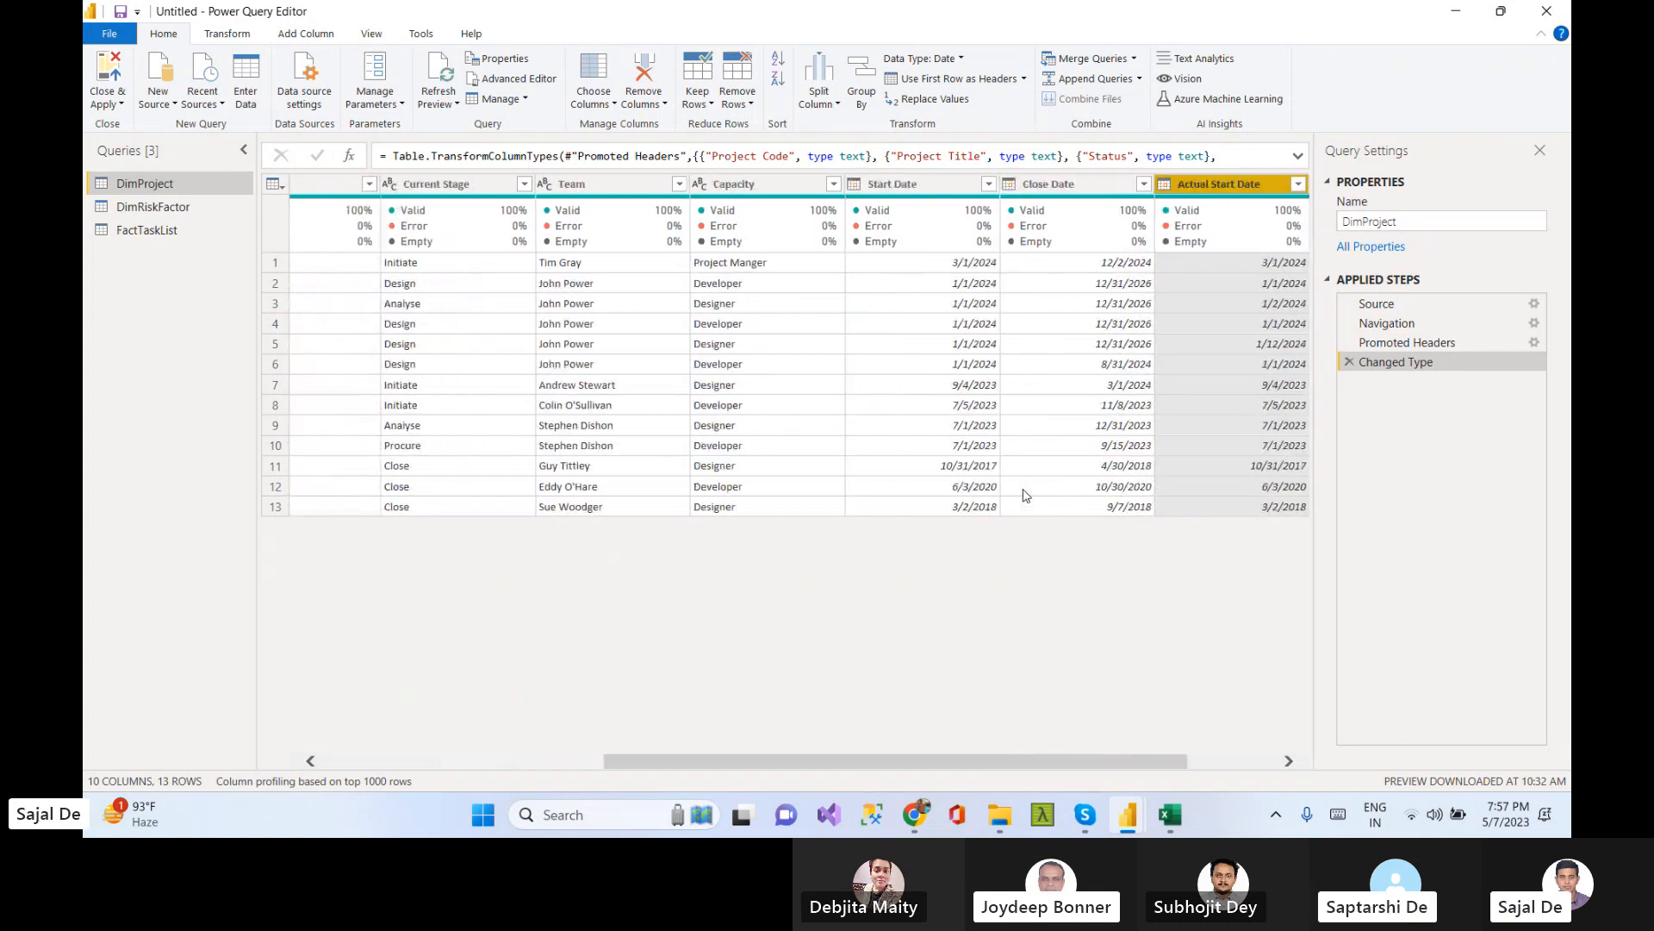
{"action": "key", "text": "Right"}
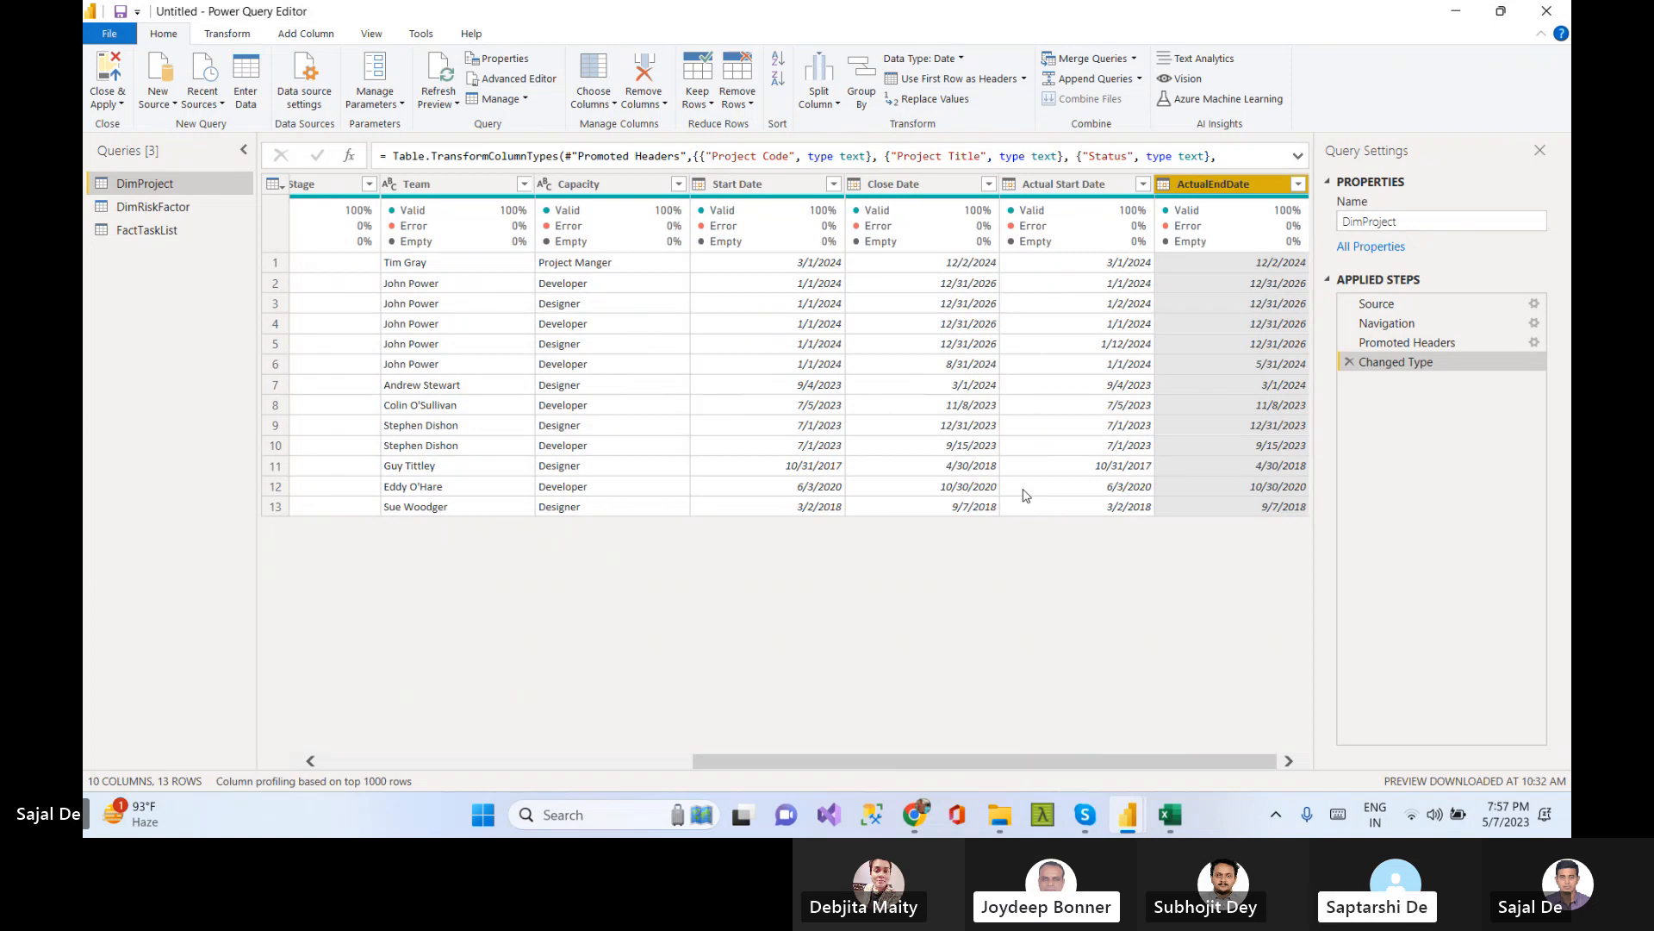
{"action": "key", "text": "Home"}
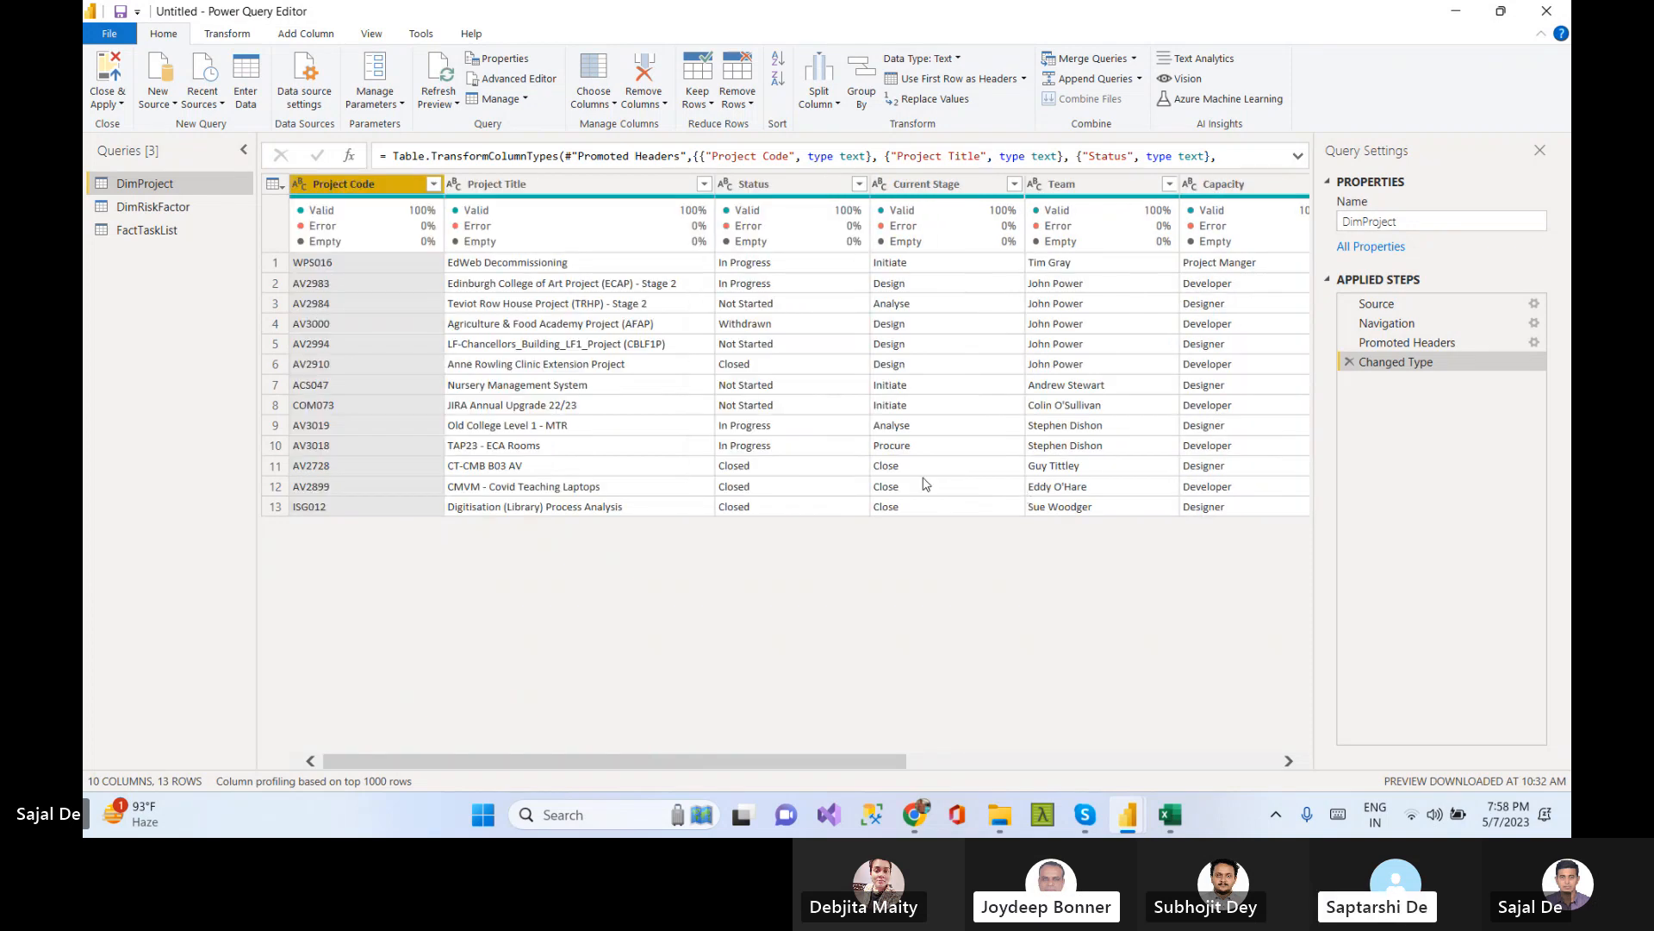
Inspect the data in the FactTaskList query
{"action": "left_click", "coordinate": [142, 233]}
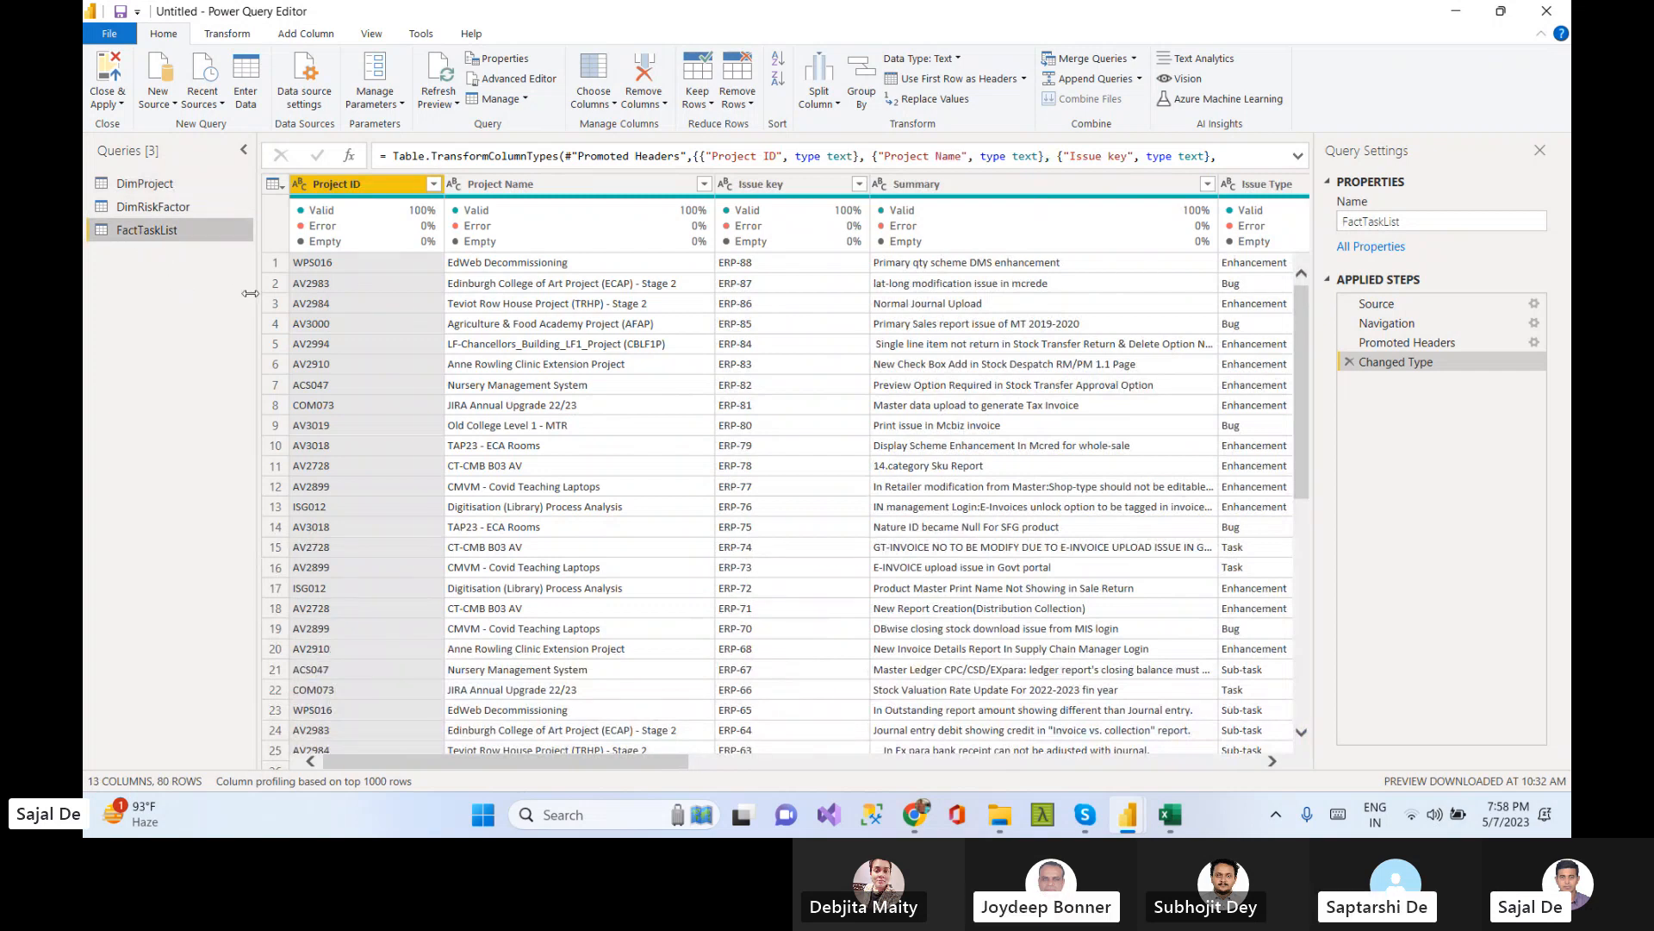
{"action": "left_click", "coordinate": [382, 262]}
{"action": "left_click", "coordinate": [560, 263]}
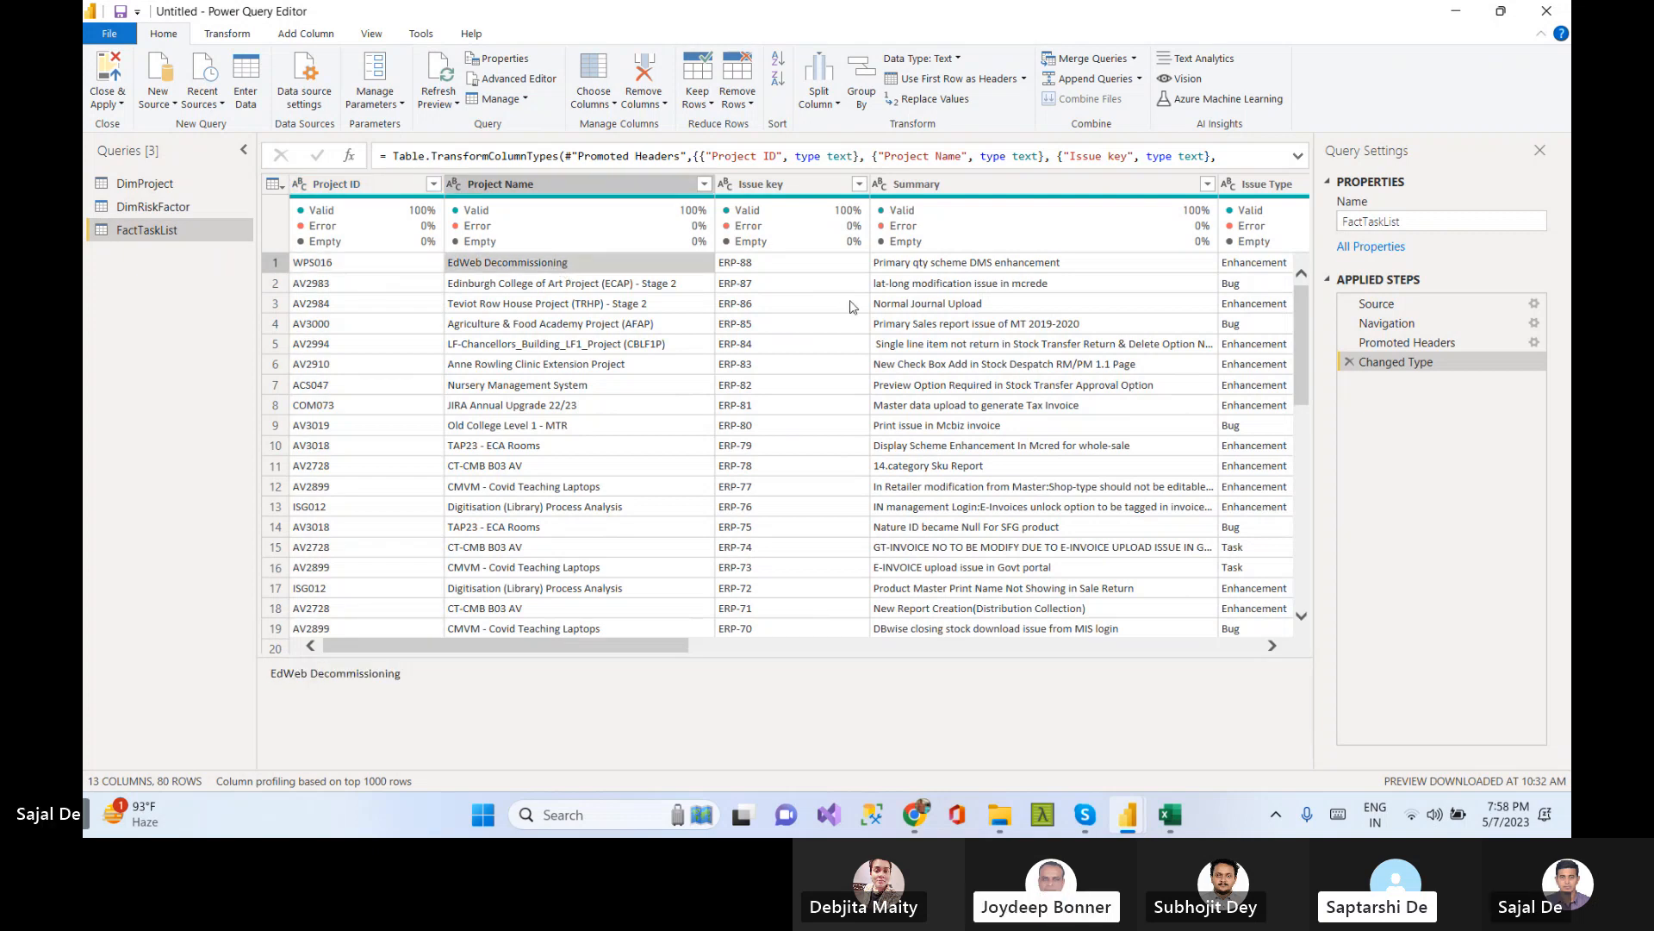
Browse the FactTaskList columns from Project ID across to Sprint, checking their values and data types
{"action": "left_click", "coordinate": [953, 270]}
{"action": "left_click", "coordinate": [780, 269]}
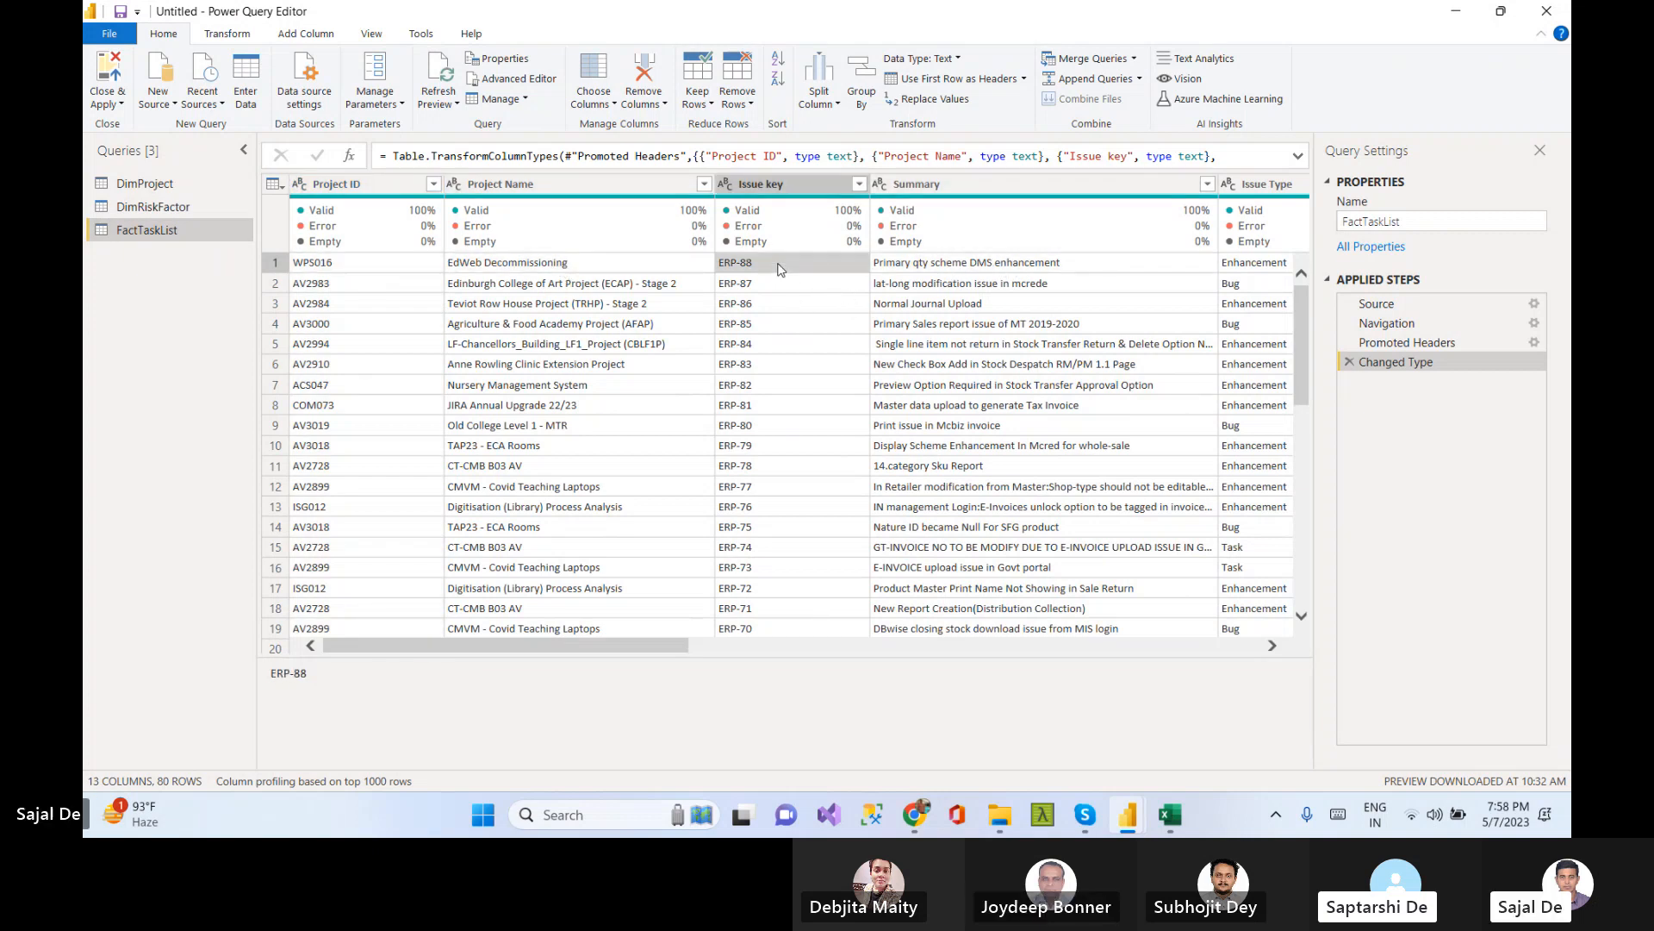
{"action": "key", "text": "Right"}
{"action": "key", "text": "Right"}
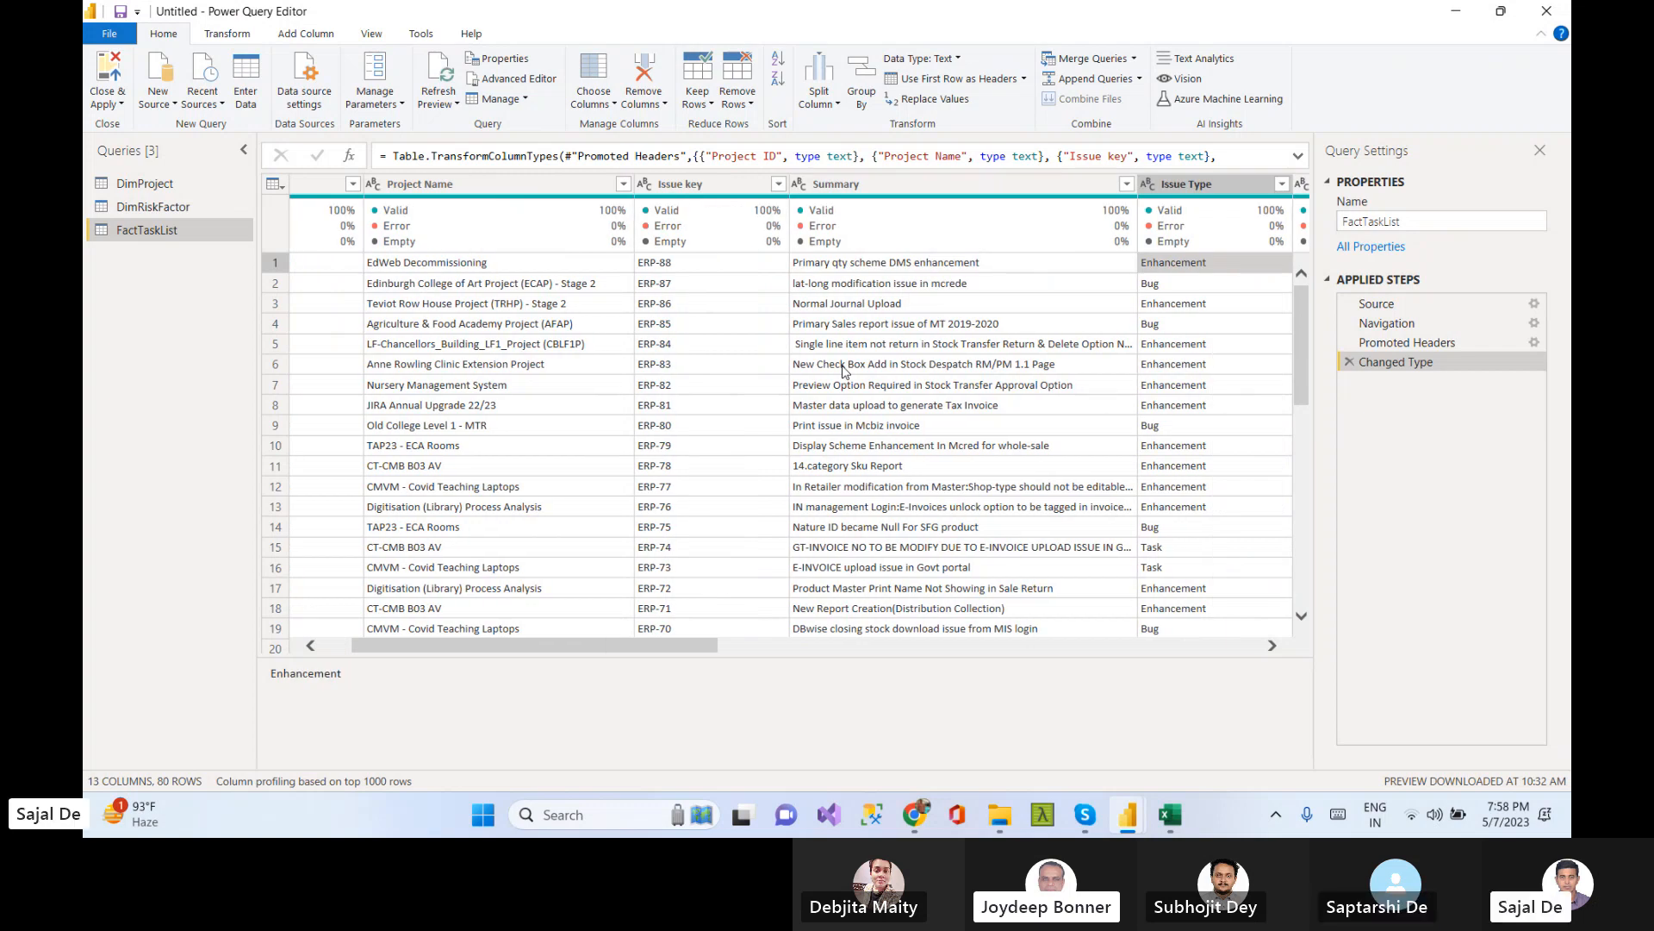
{"action": "key", "text": "Down"}
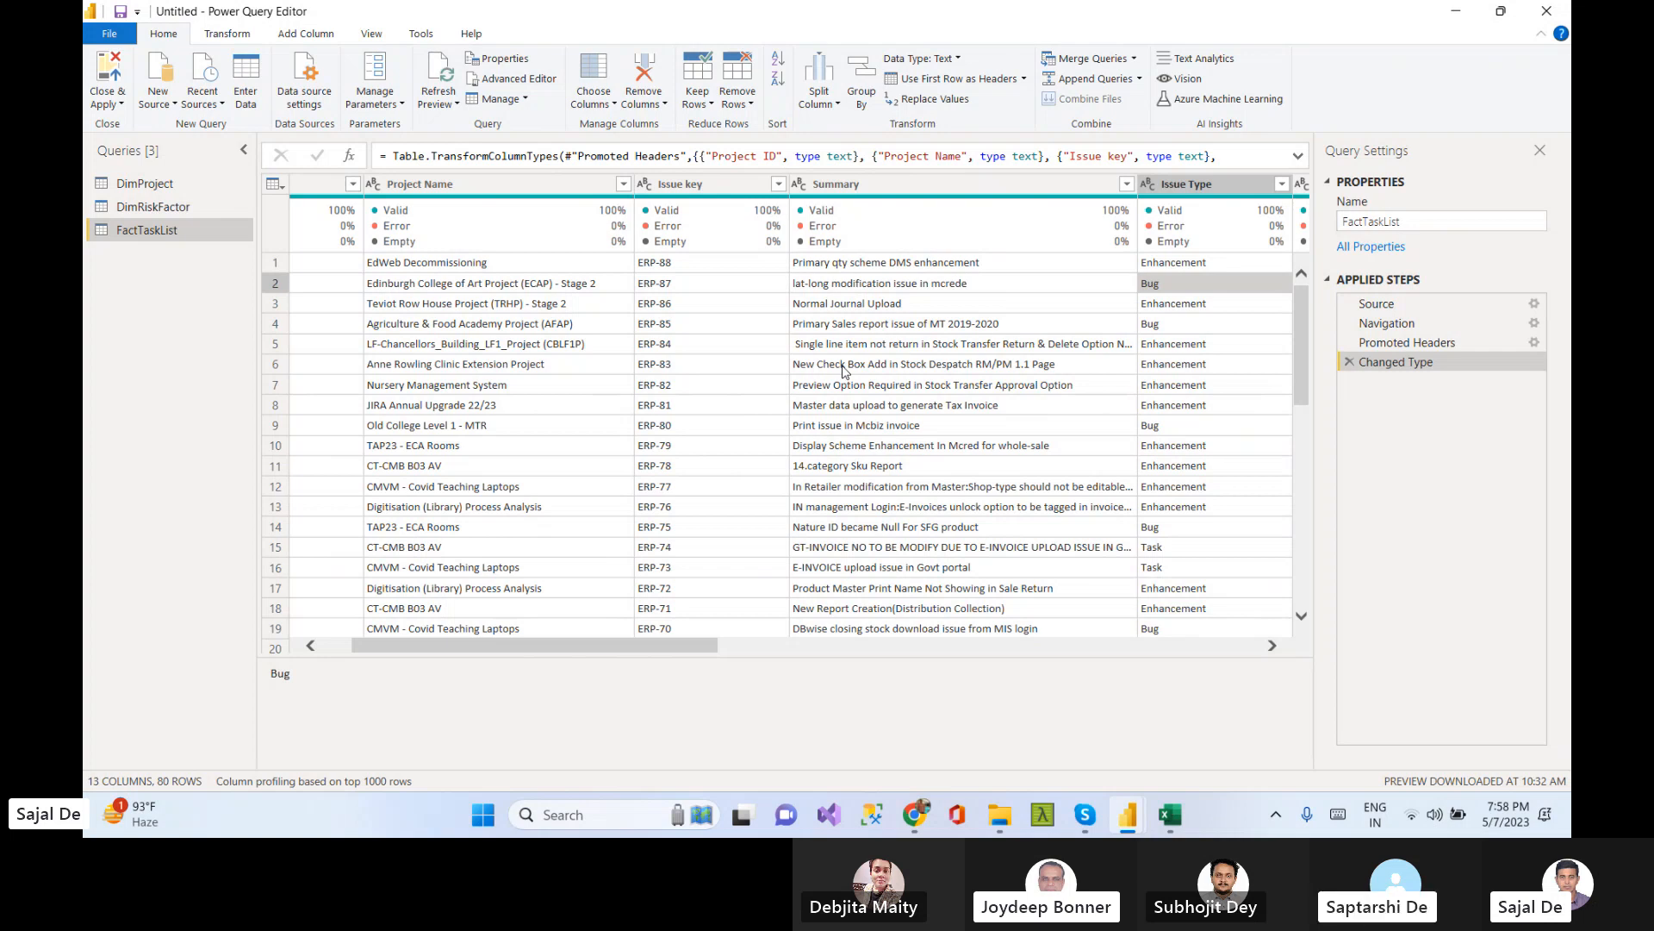
{"action": "key", "text": "Right"}
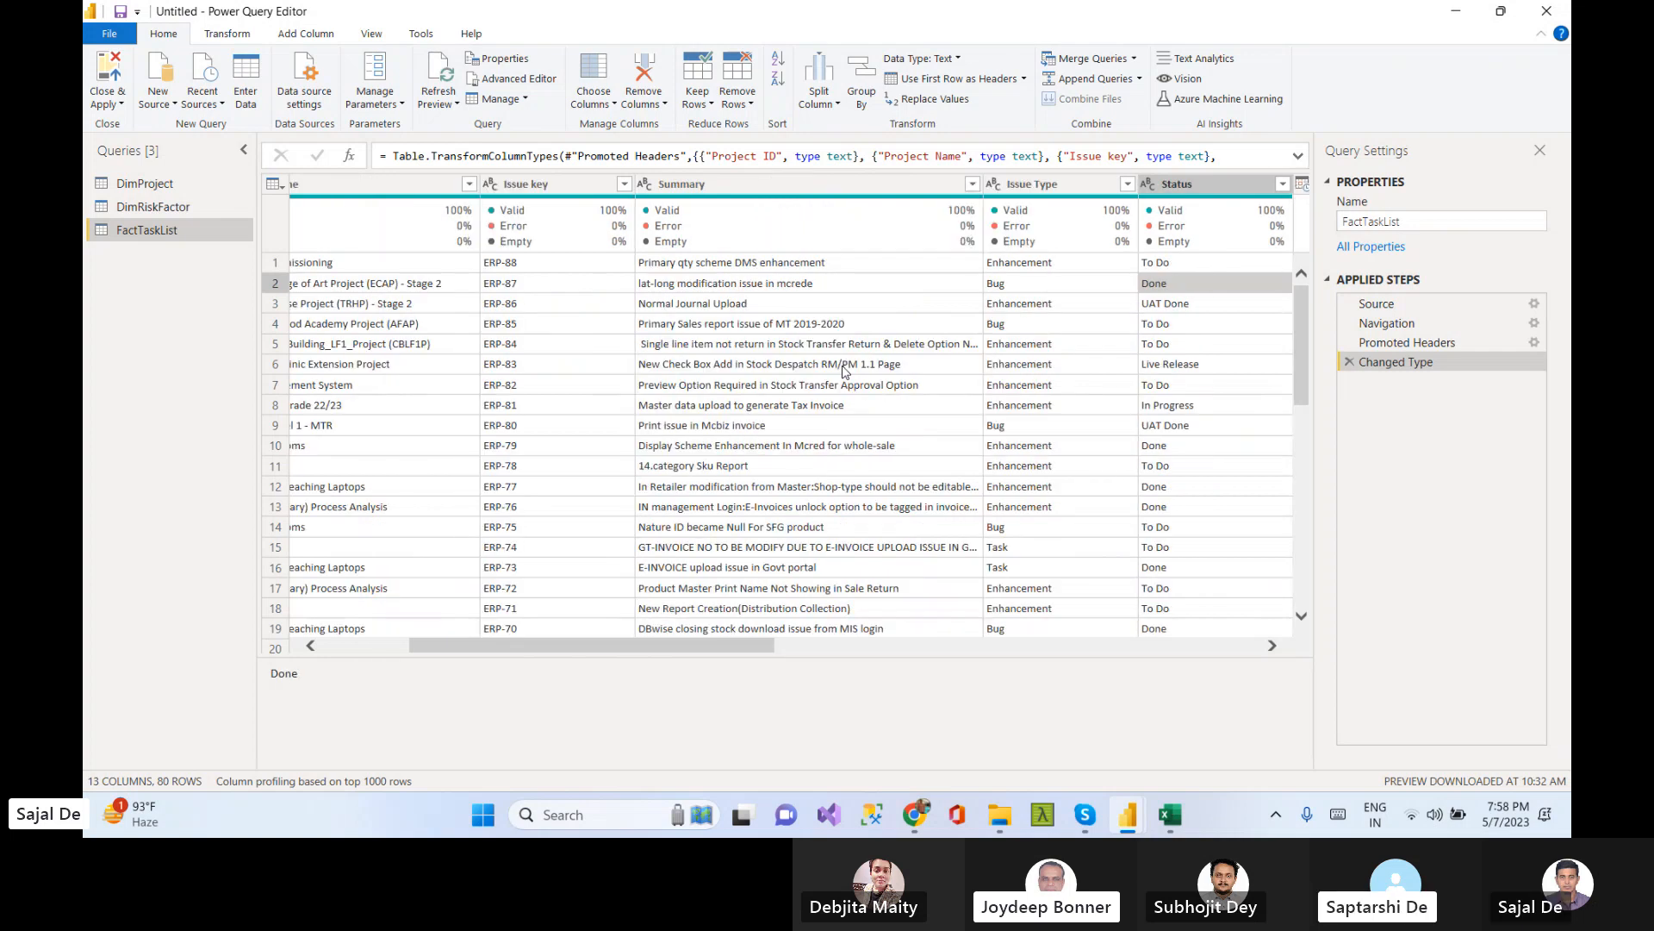
{"action": "key", "text": "Up"}
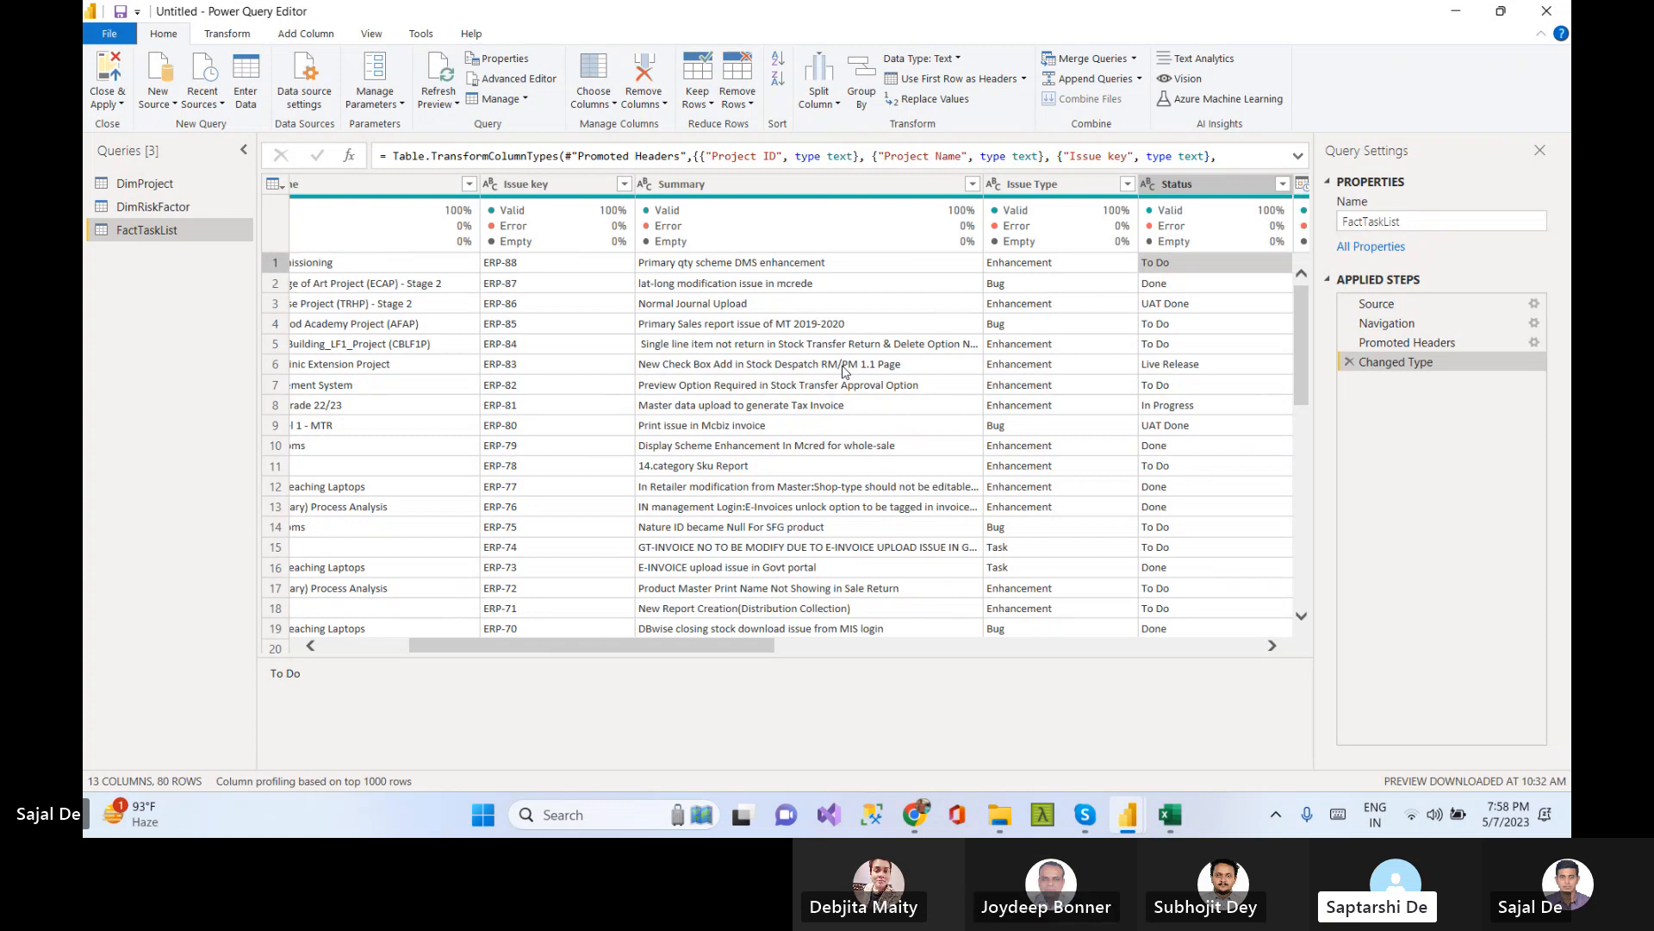
{"action": "key", "text": "Home"}
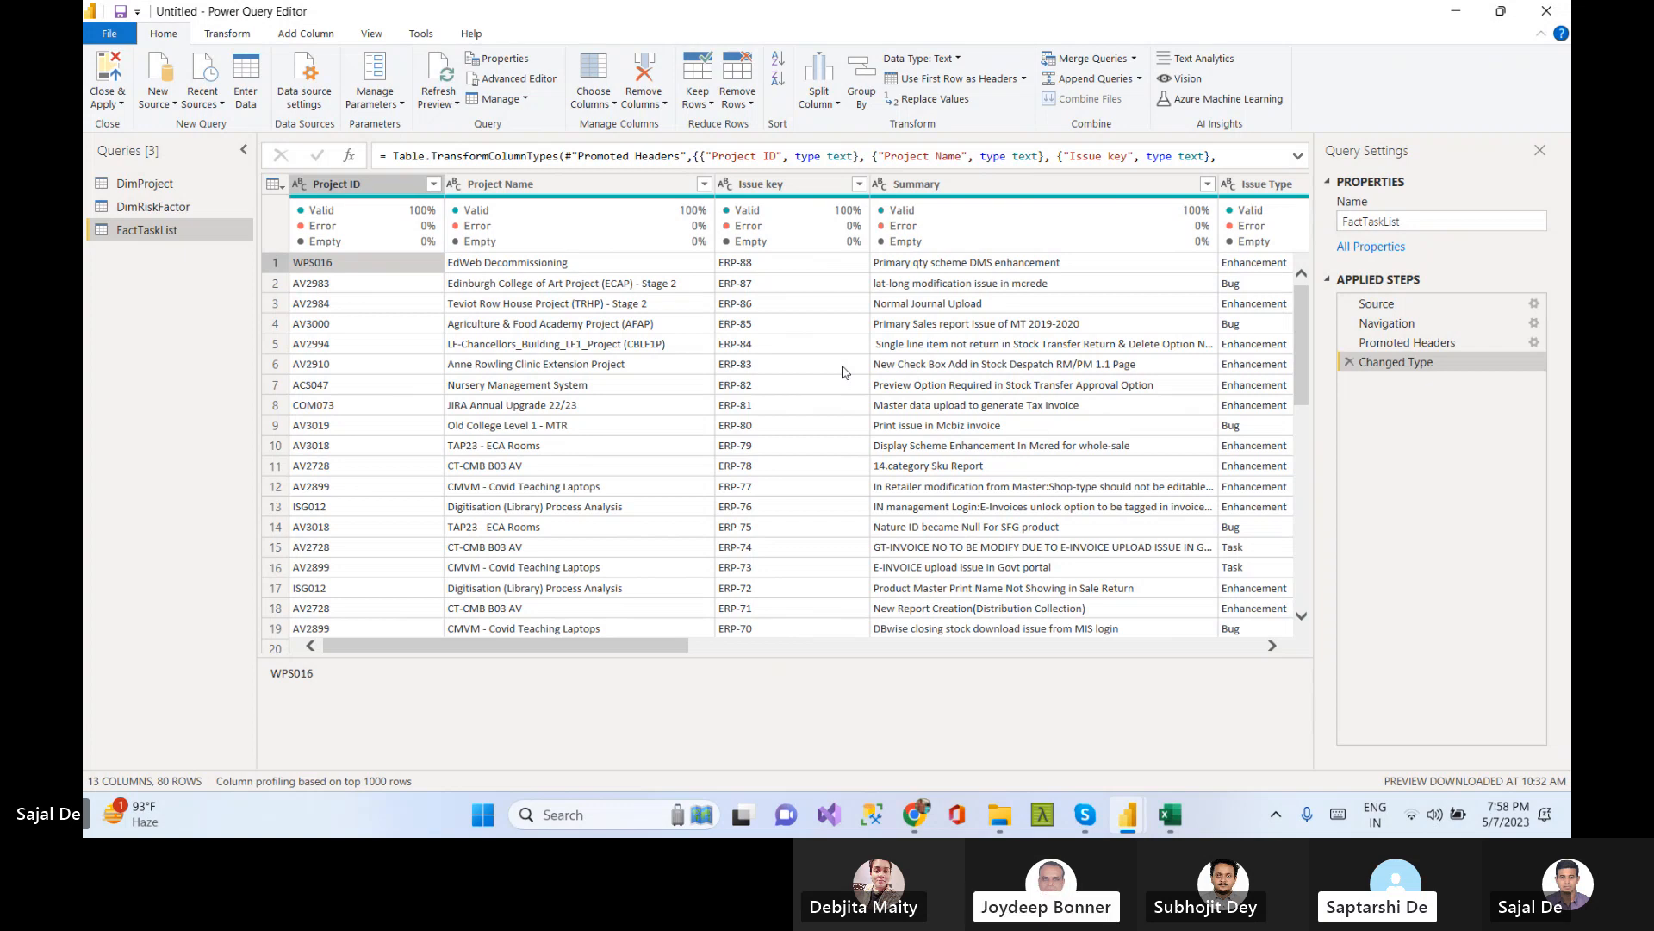
{"action": "left_click", "coordinate": [1121, 312]}
{"action": "key", "text": "Right"}
{"action": "key", "text": "Right"}
{"action": "key", "text": "Right"}
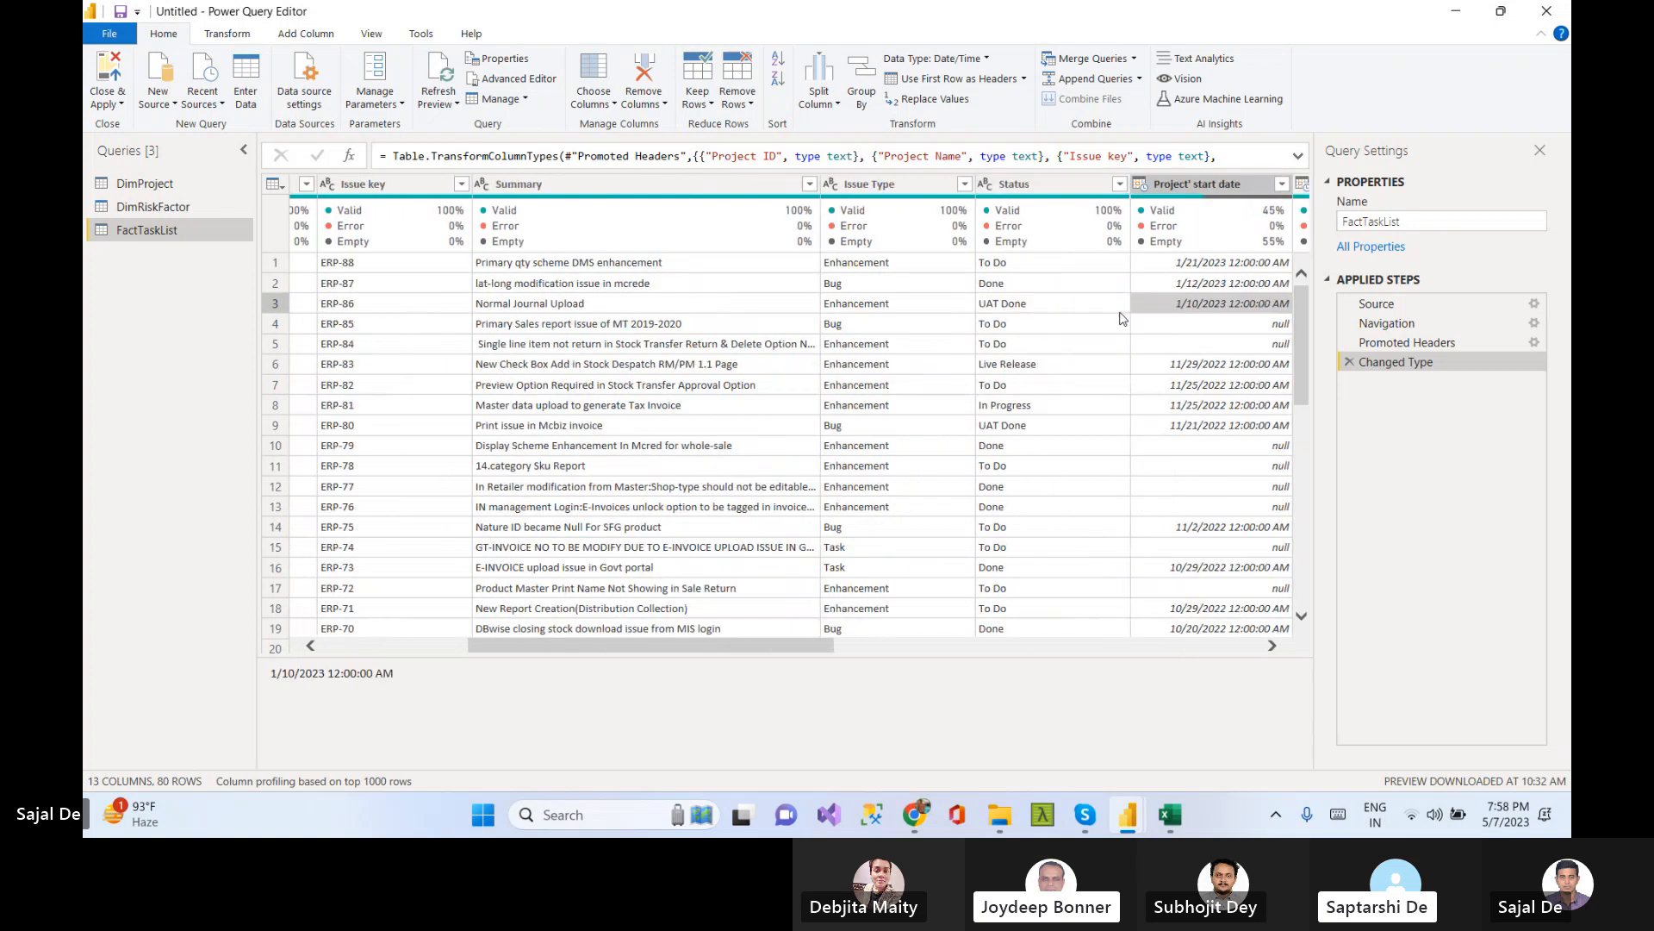
{"action": "key", "text": "Right"}
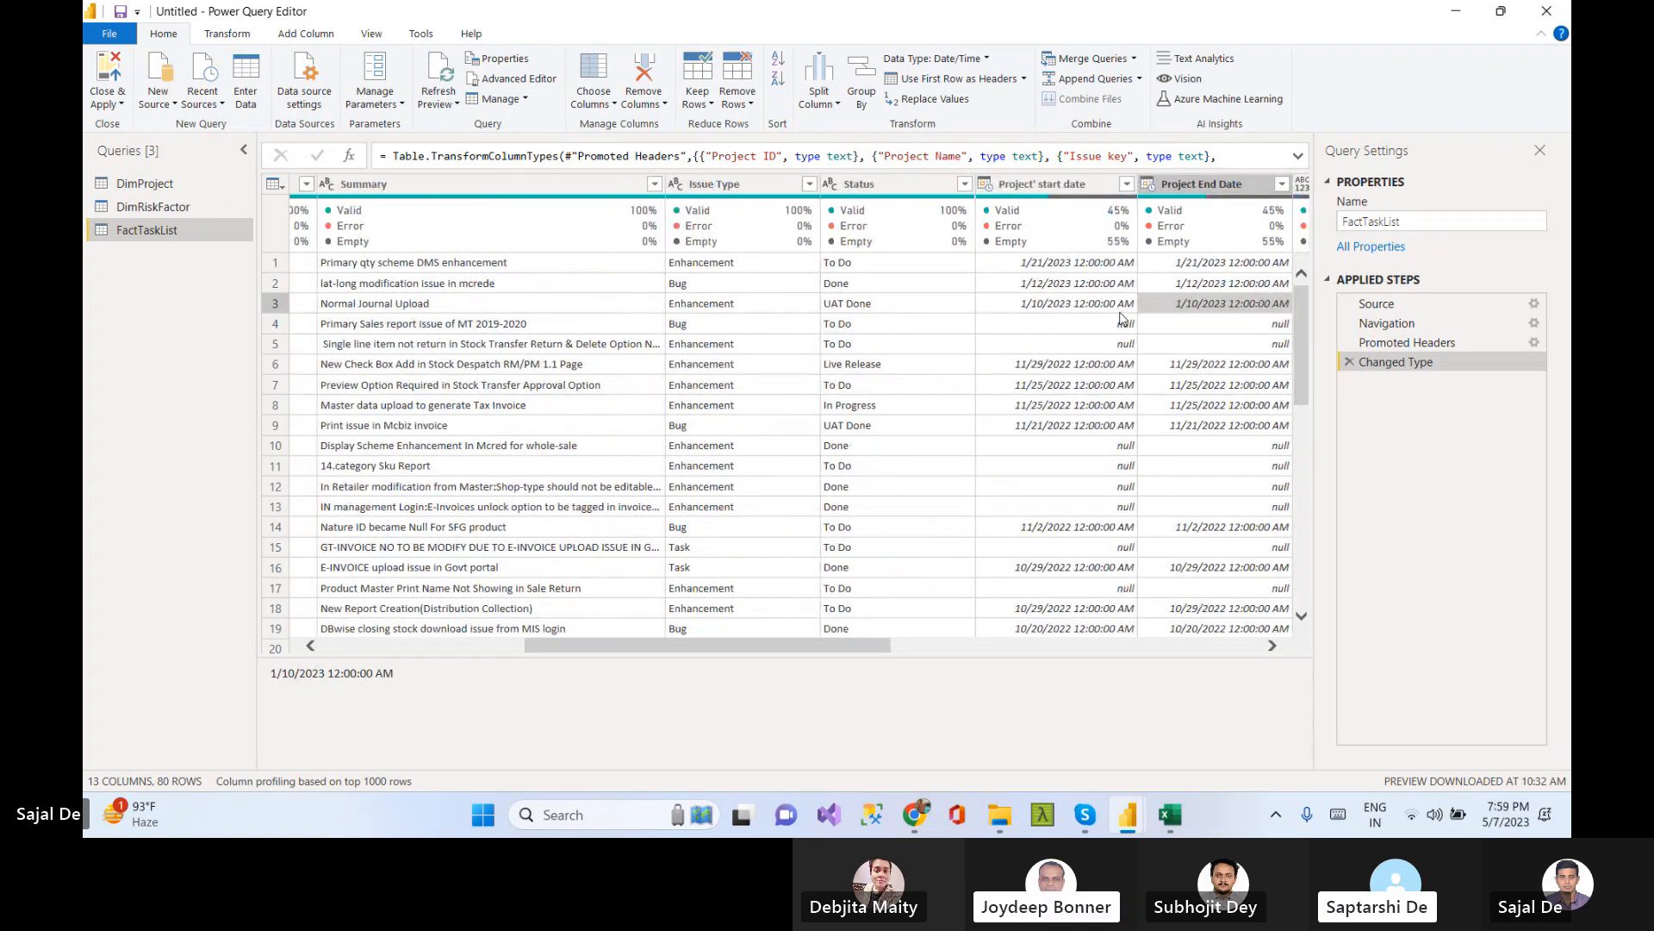
{"action": "key", "text": "Home"}
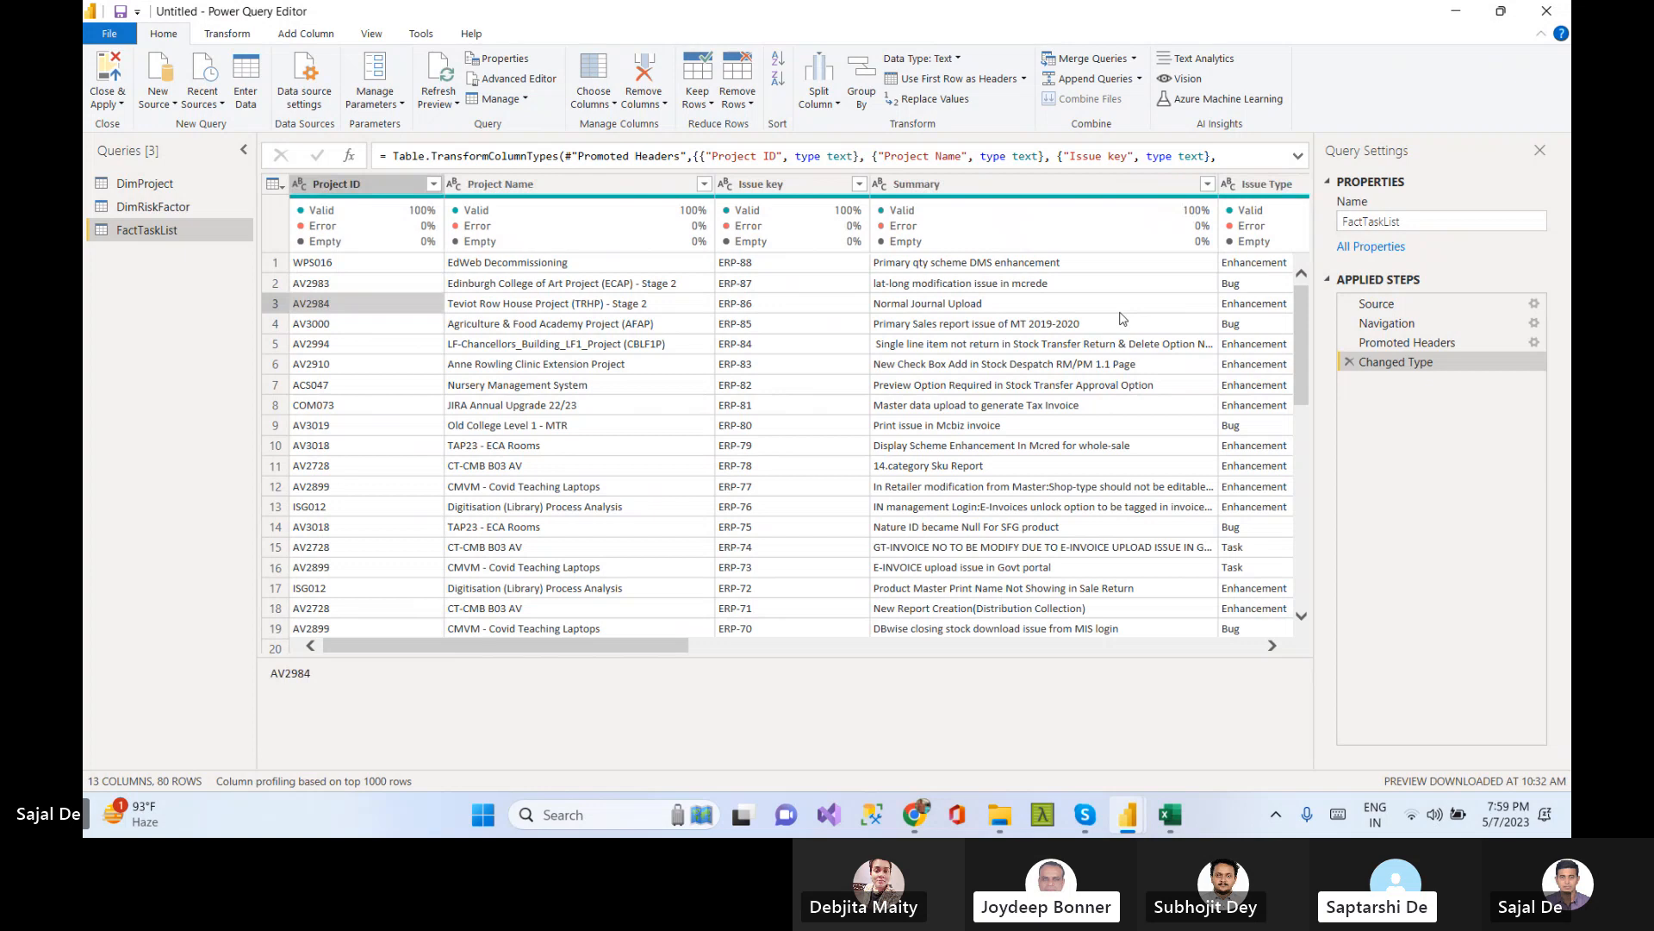
{"action": "key", "text": "Right"}
{"action": "key", "text": "Right"}
{"action": "key", "text": "Right"}
{"action": "key", "text": "Down"}
{"action": "key", "text": "Down"}
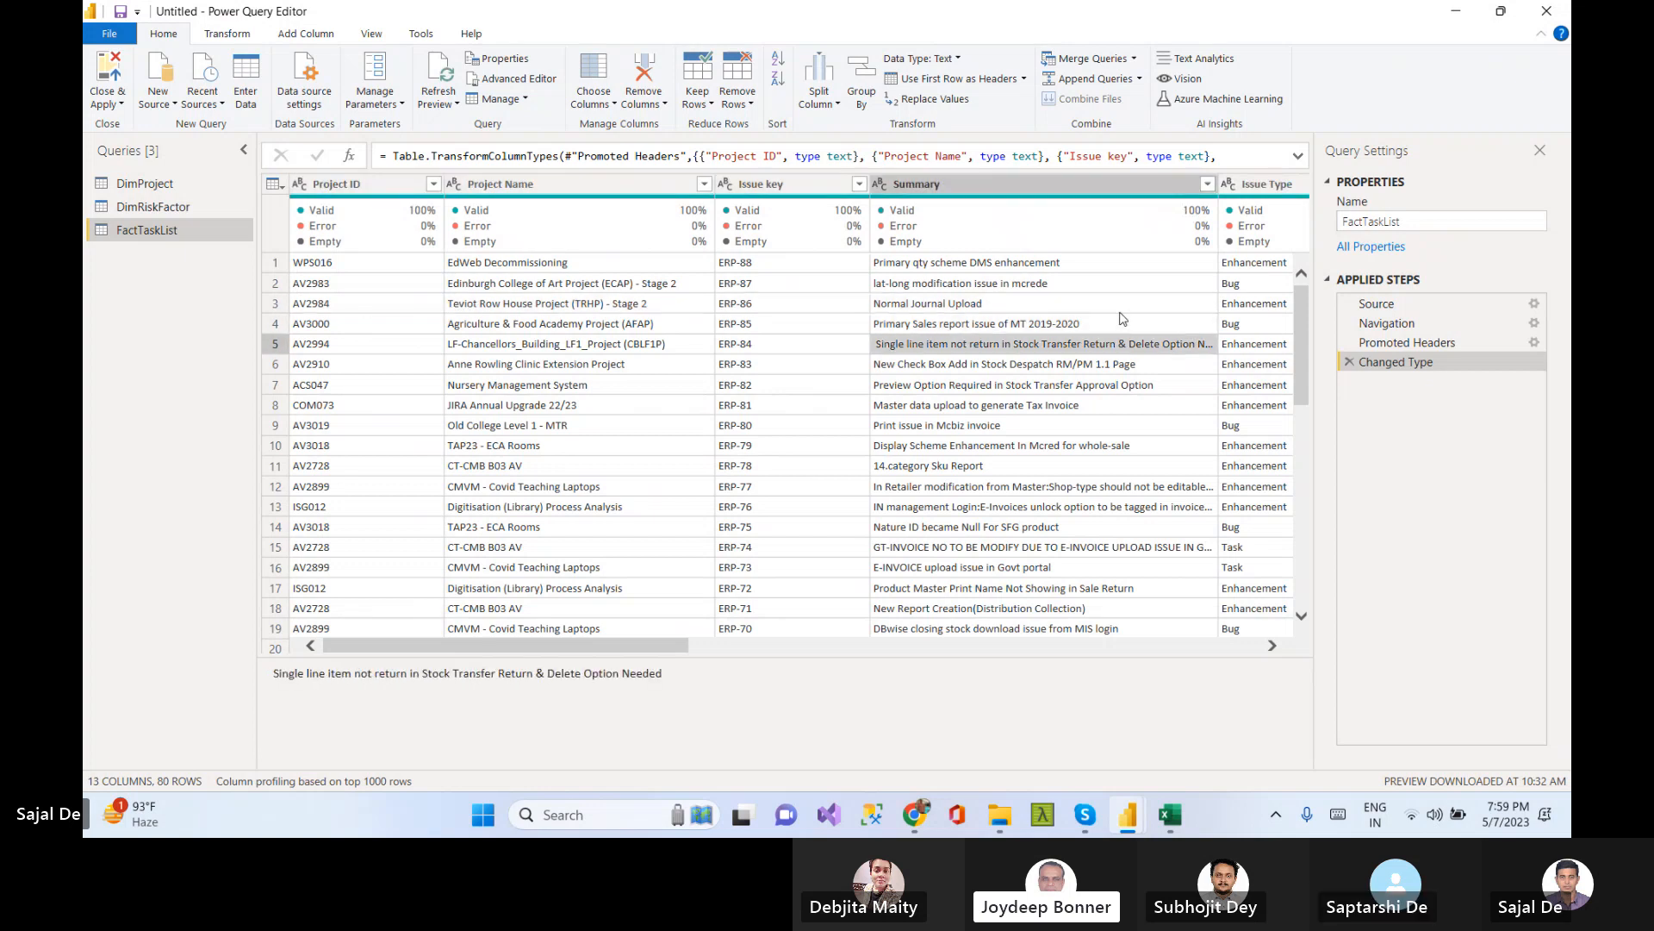
{"action": "key", "text": "Right"}
{"action": "key", "text": "Right"}
{"action": "key", "text": "Right"}
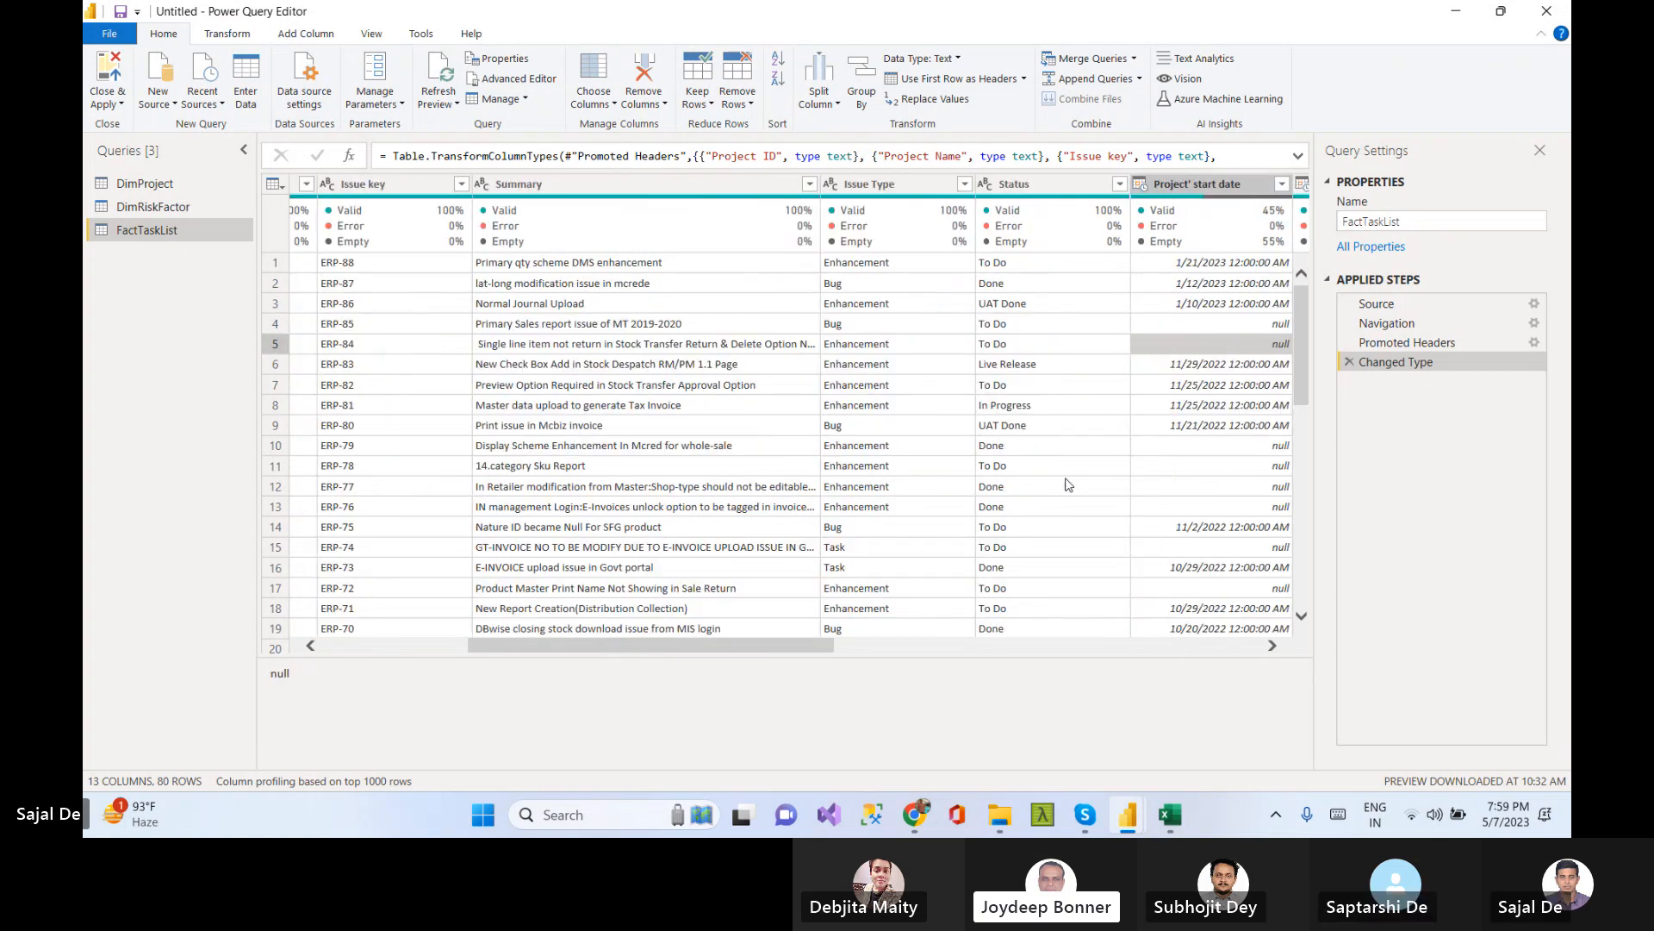
{"action": "key", "text": "Up"}
{"action": "key", "text": "Up"}
{"action": "key", "text": "Up"}
{"action": "key", "text": "Up"}
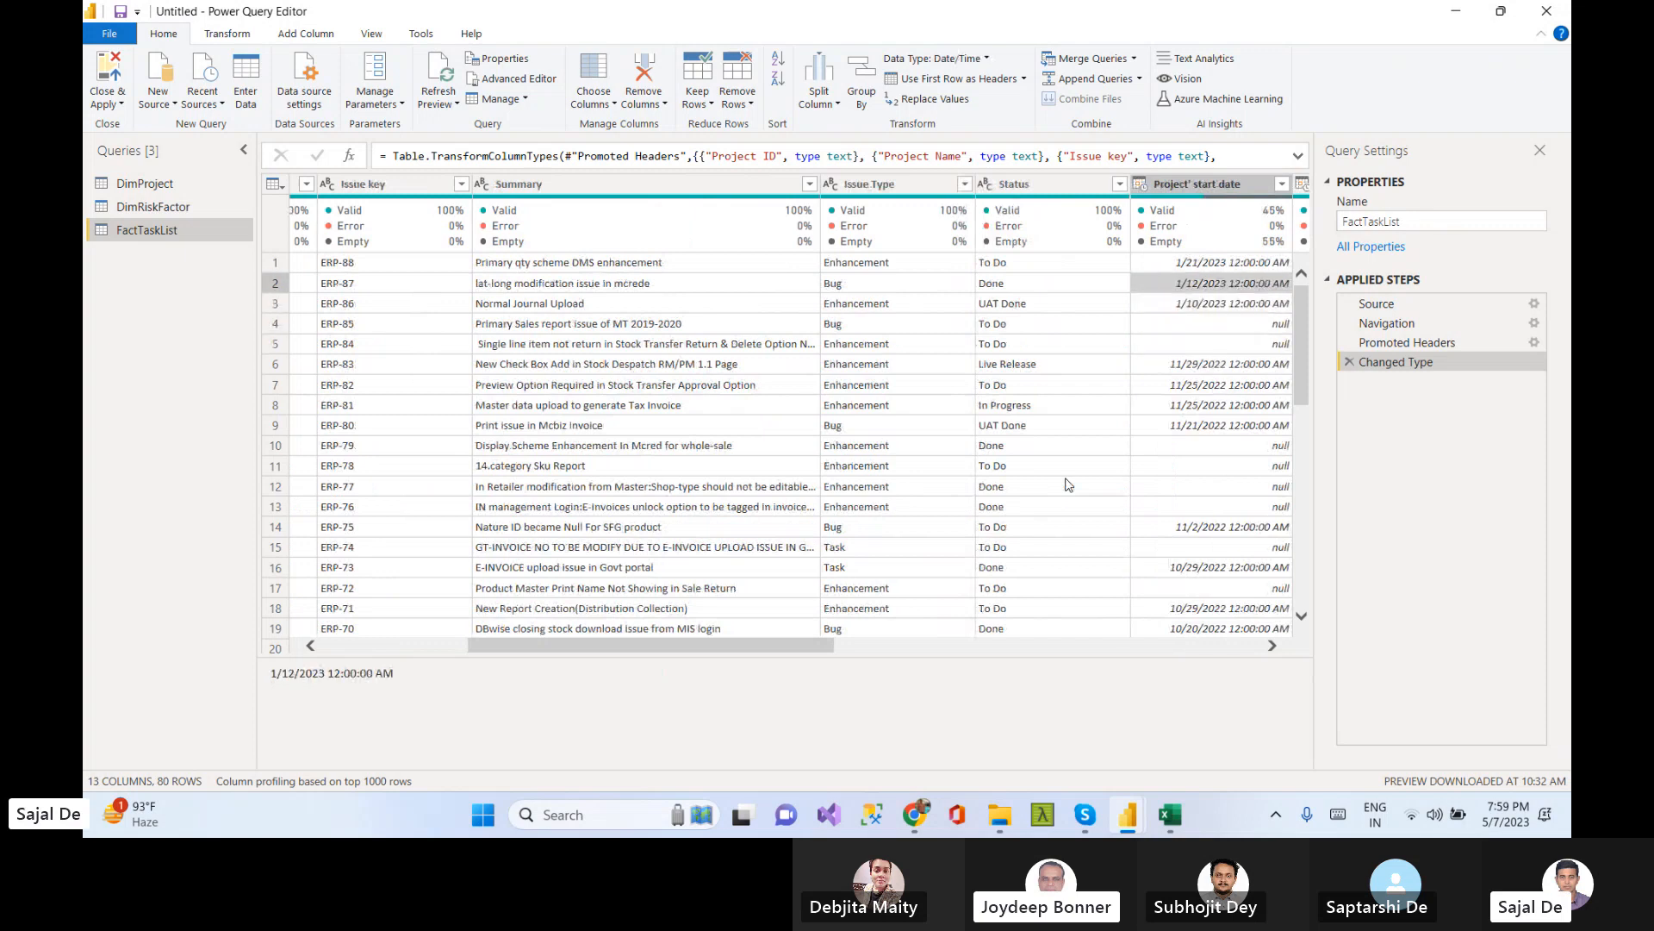
{"action": "key", "text": "Right"}
{"action": "key", "text": "Right"}
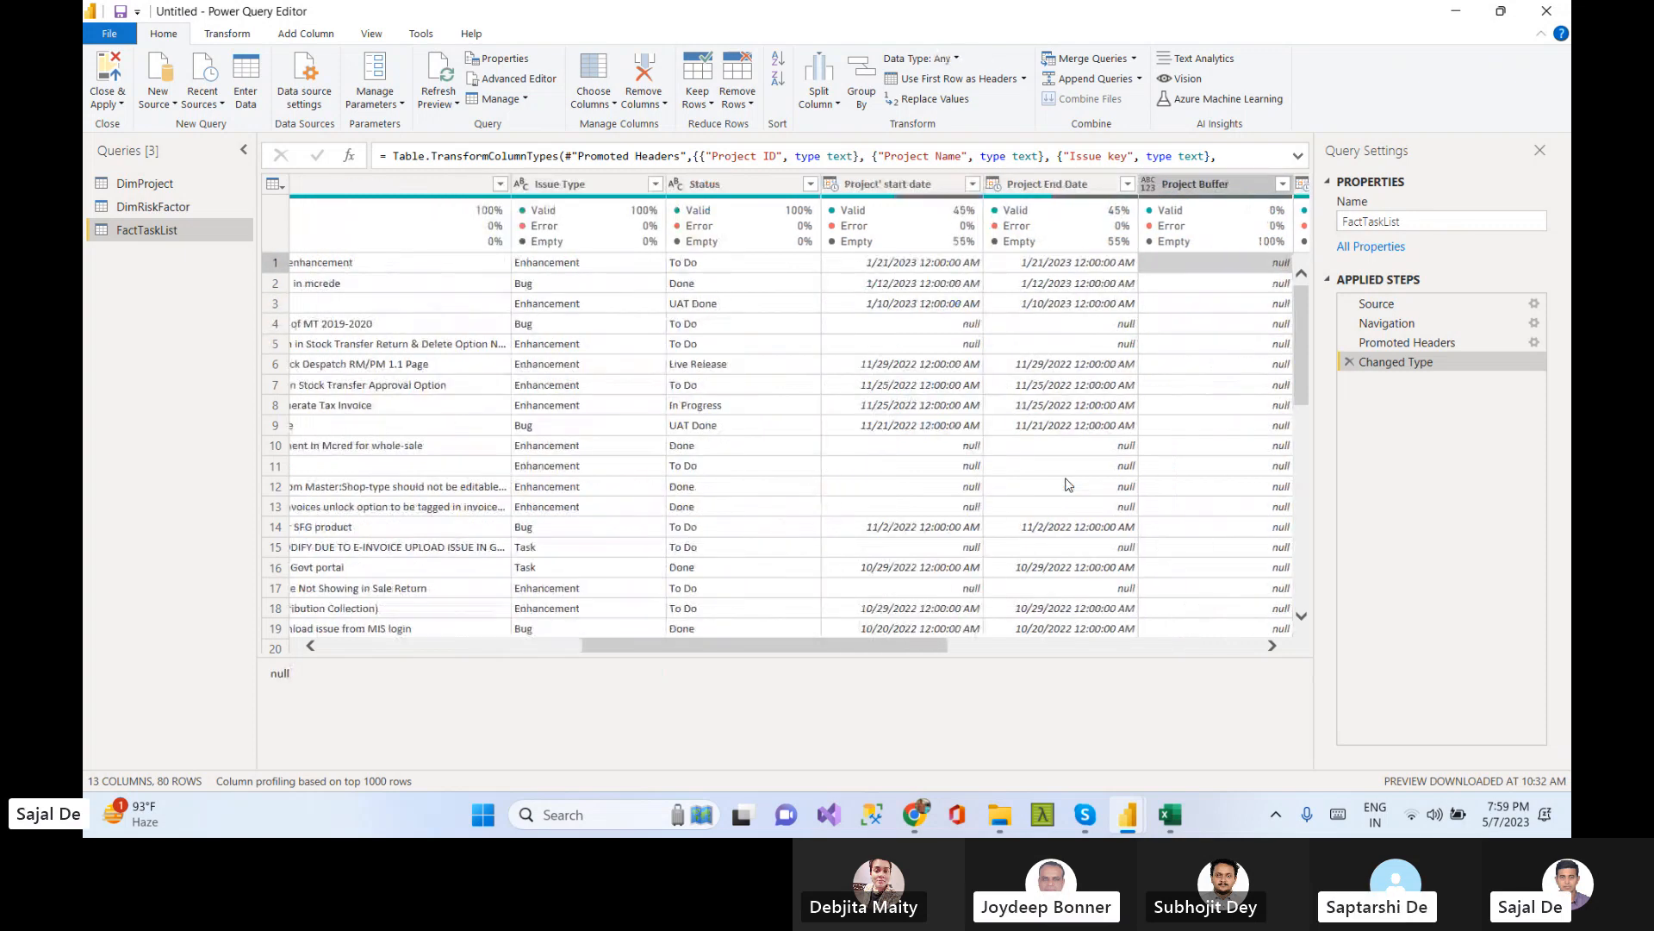
{"action": "key", "text": "Right"}
{"action": "key", "text": "Right"}
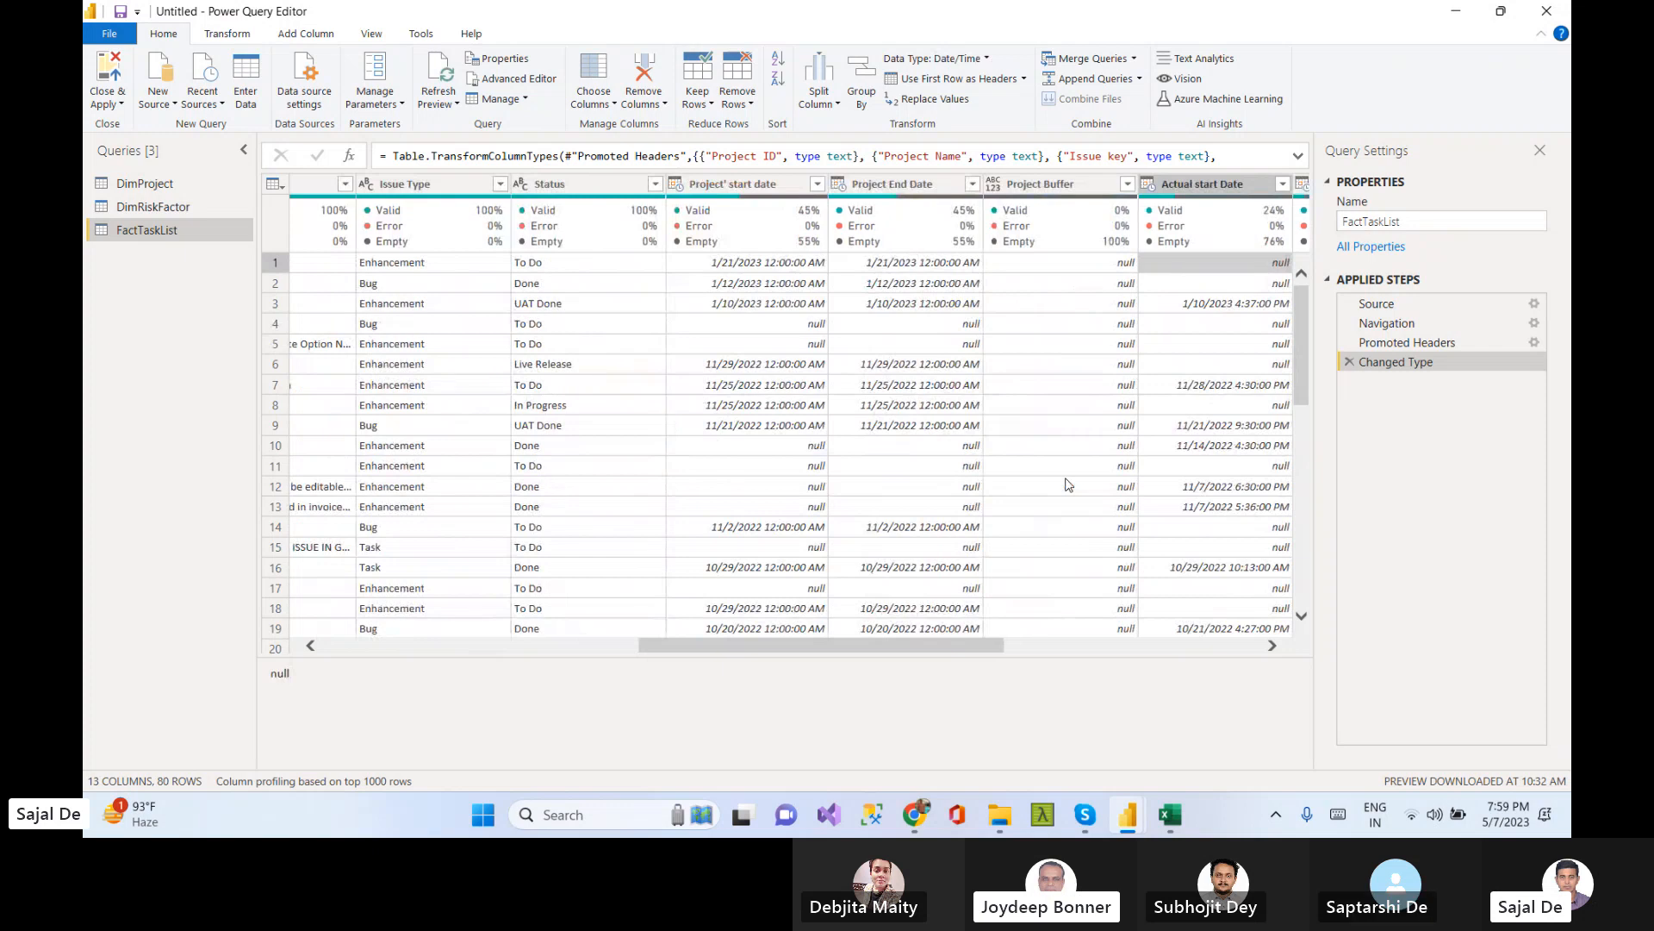
{"action": "key", "text": "Right"}
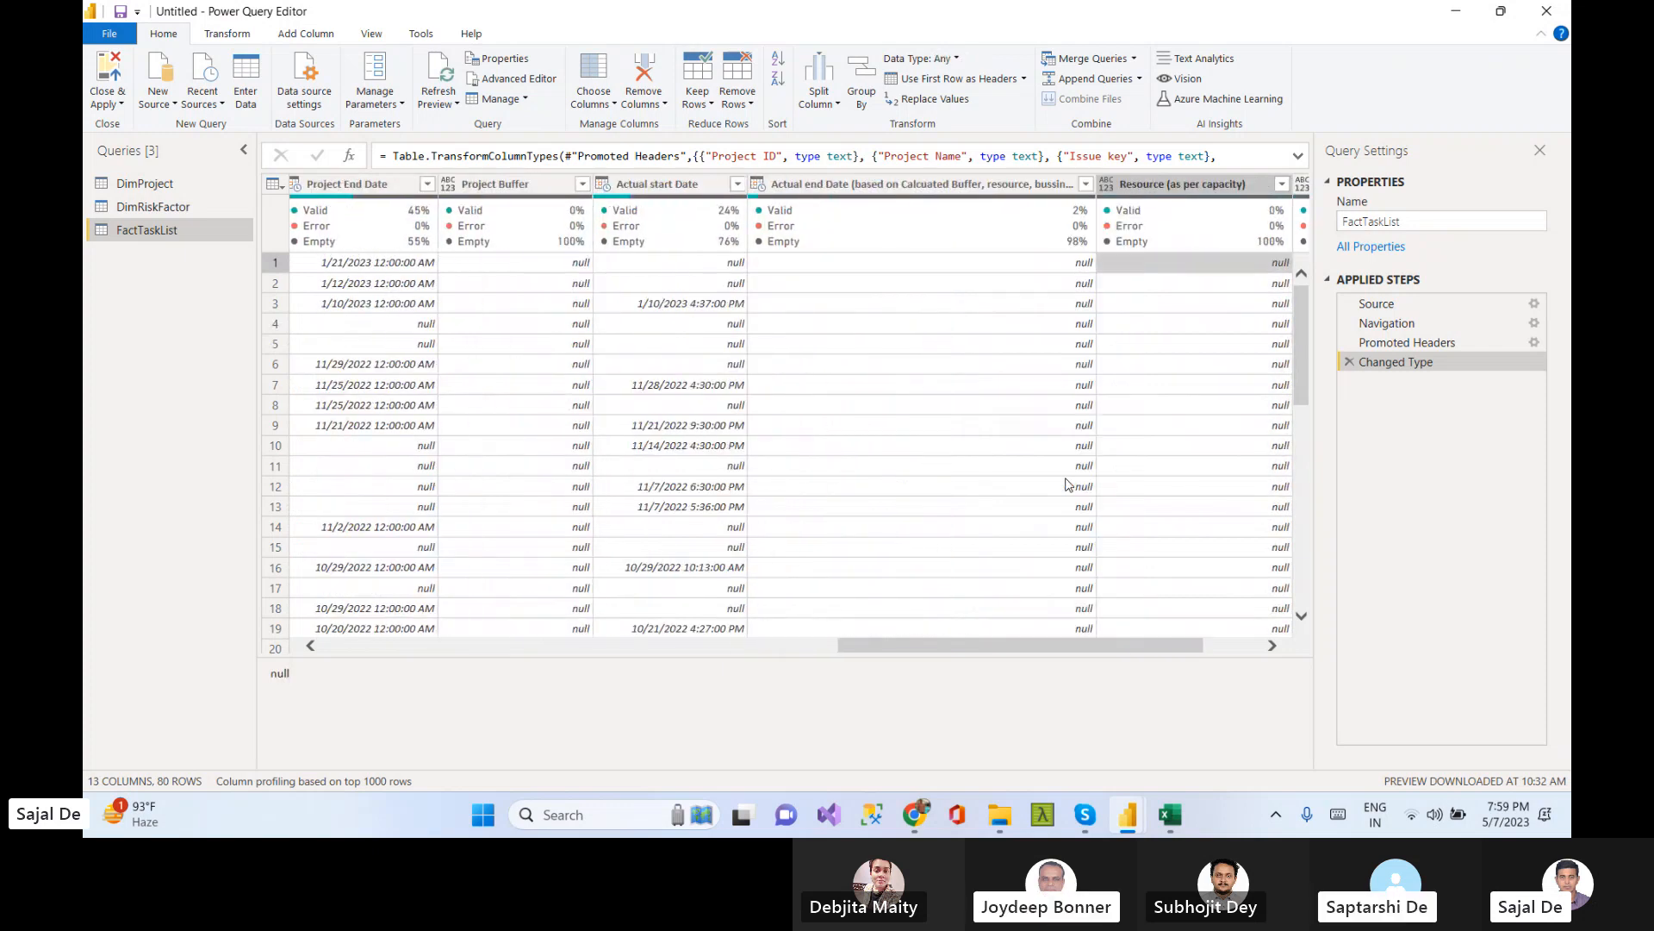
{"action": "key", "text": "Right"}
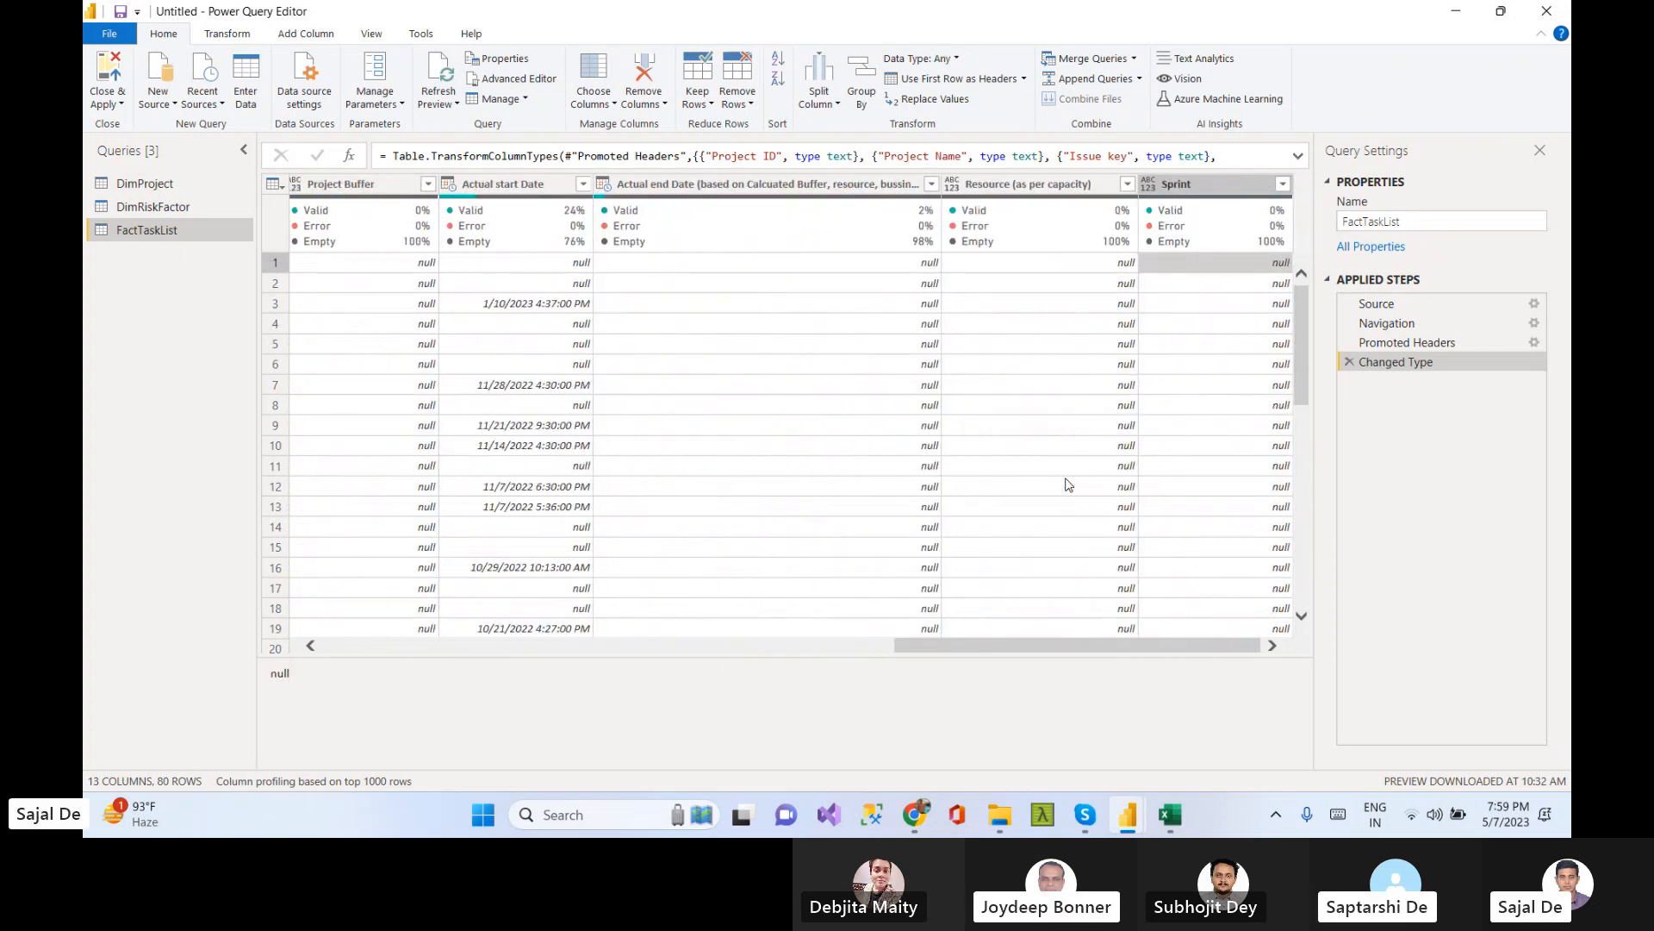
{"action": "key", "text": "Left"}
{"action": "key", "text": "Left"}
{"action": "key", "text": "Left"}
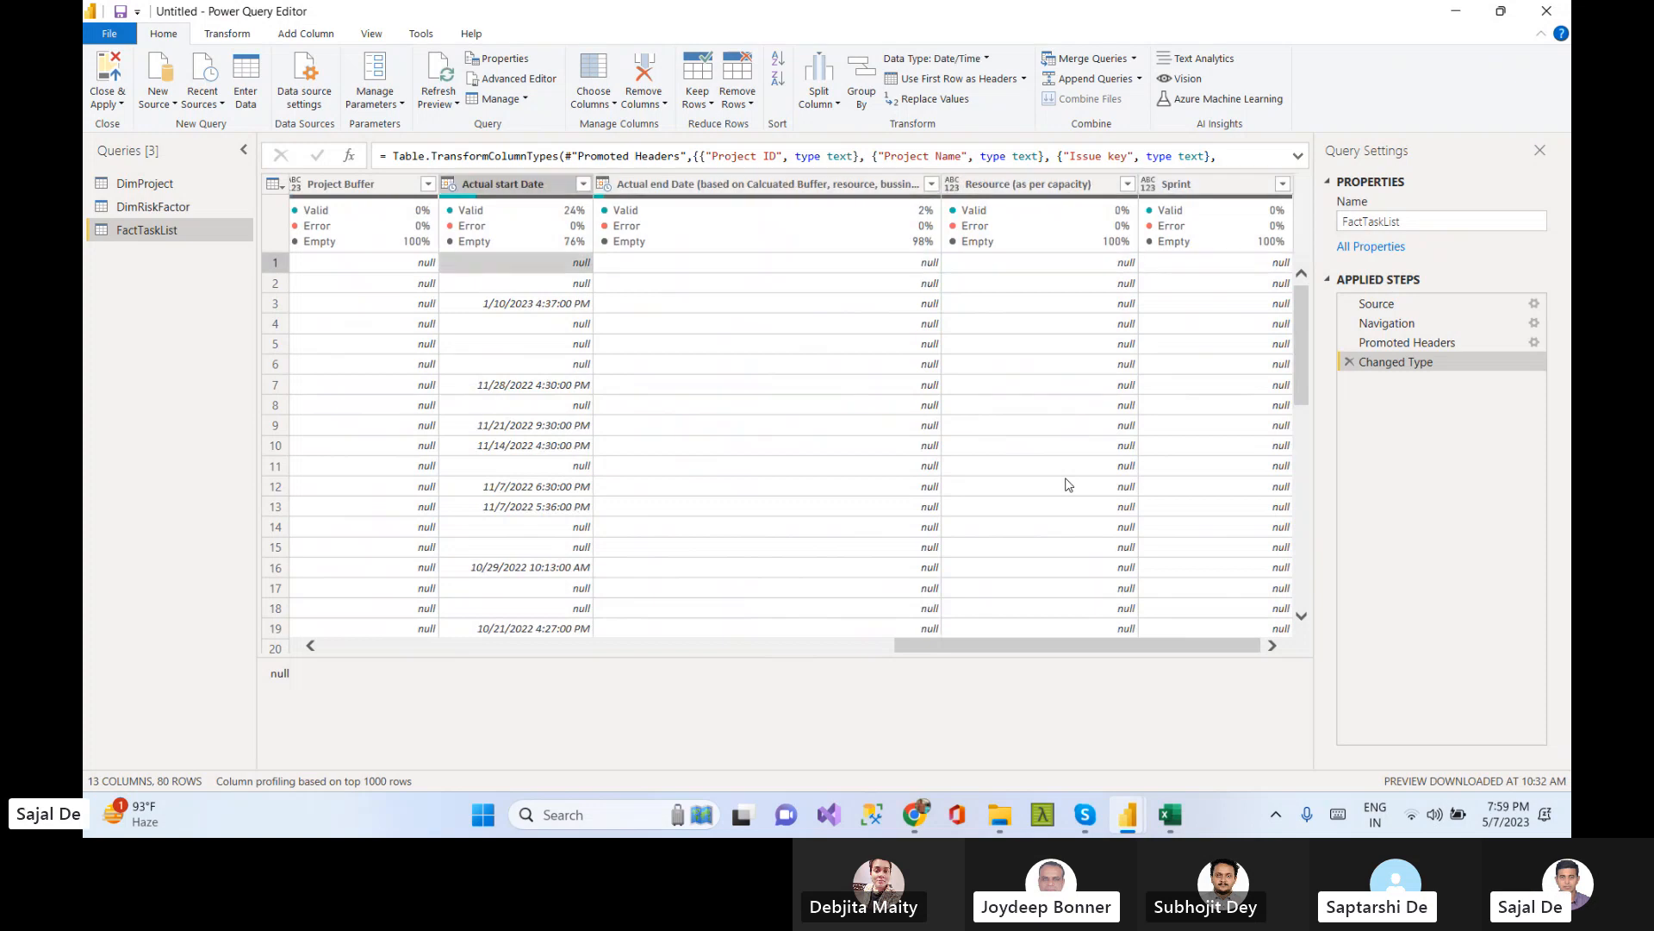
{"action": "left_click", "coordinate": [932, 183]}
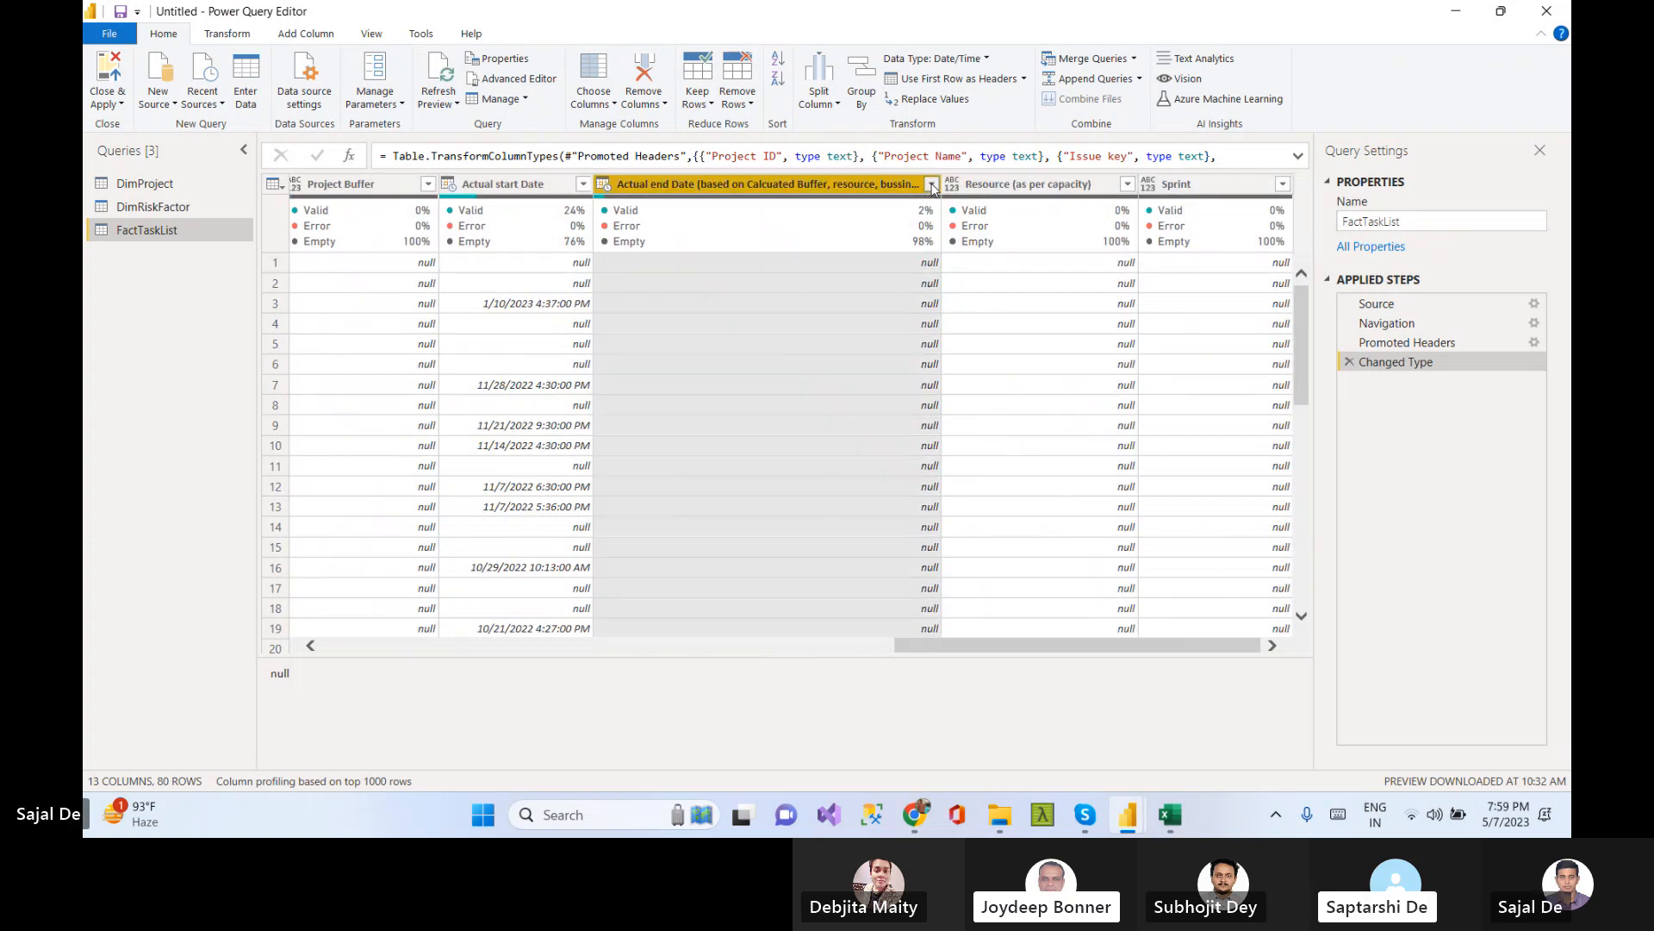
{"action": "left_click", "coordinate": [901, 495]}
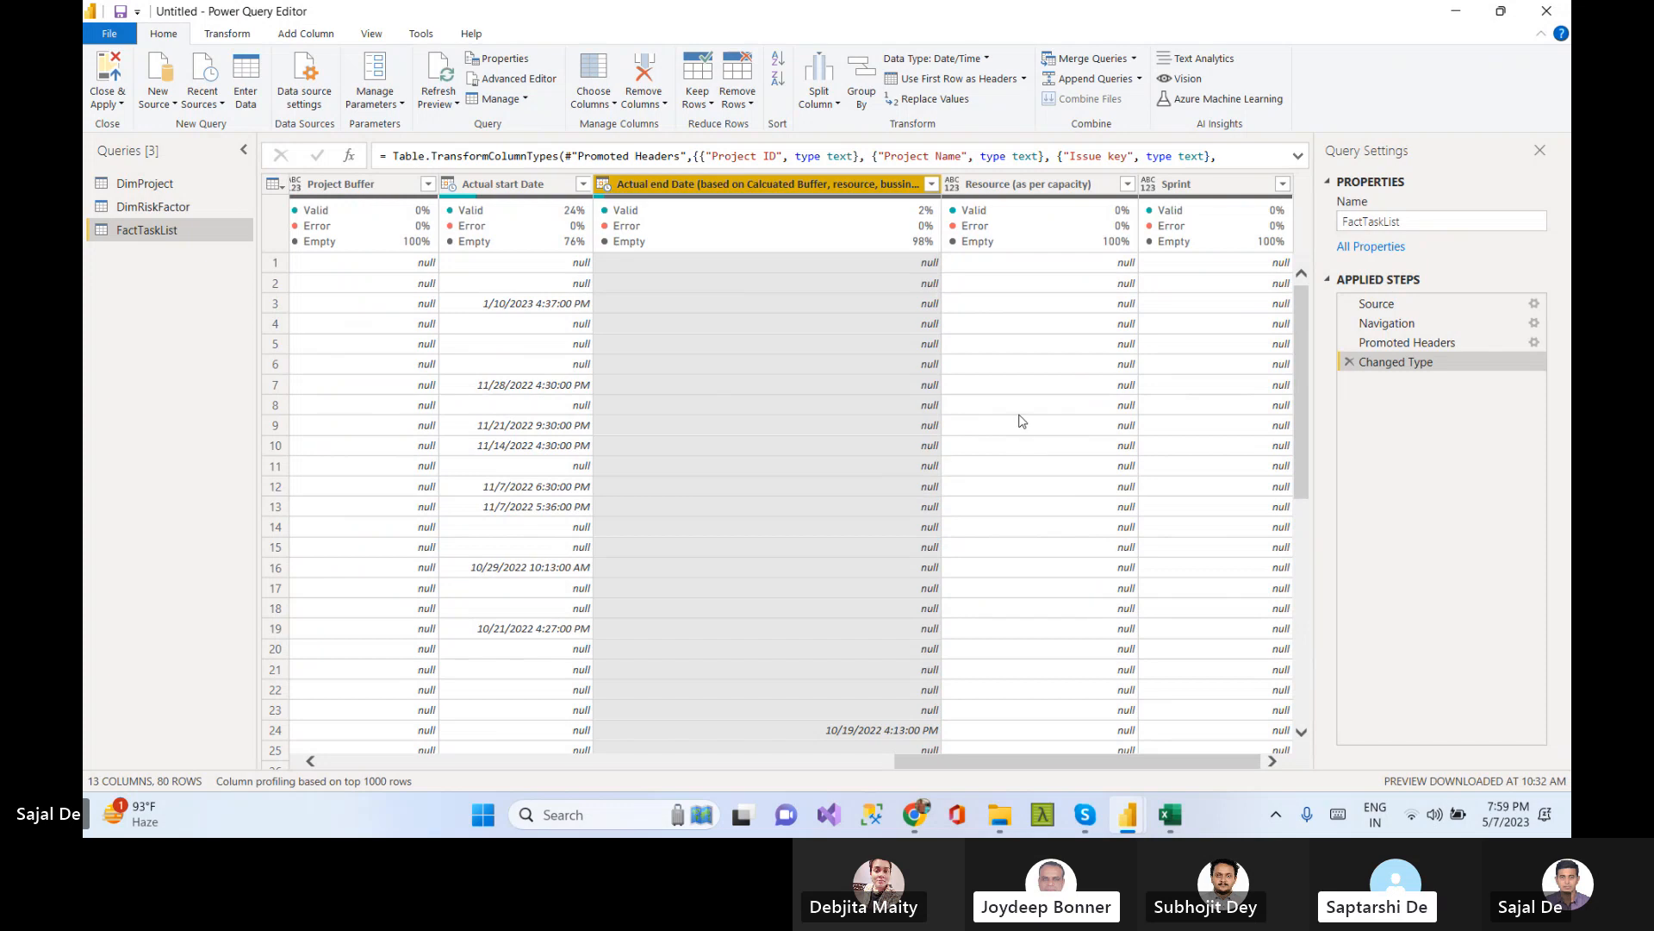
{"action": "key", "text": "Home"}
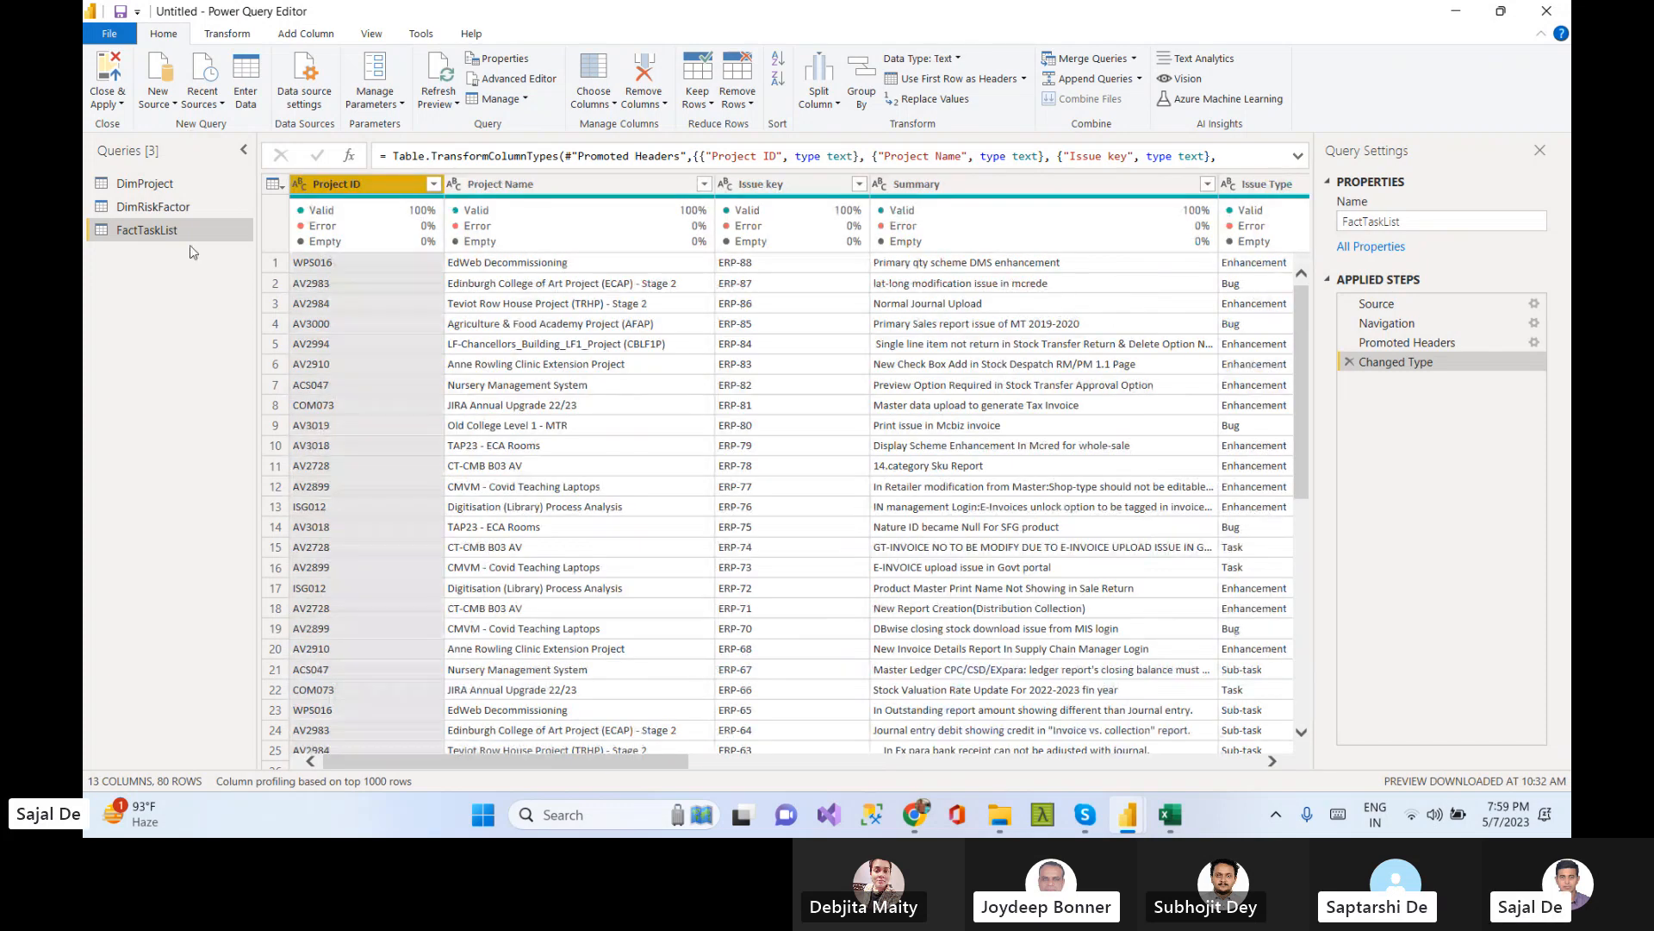
Compare the Project Code column of the DimProject query with Project ID in FactTaskList
{"action": "left_click", "coordinate": [154, 183]}
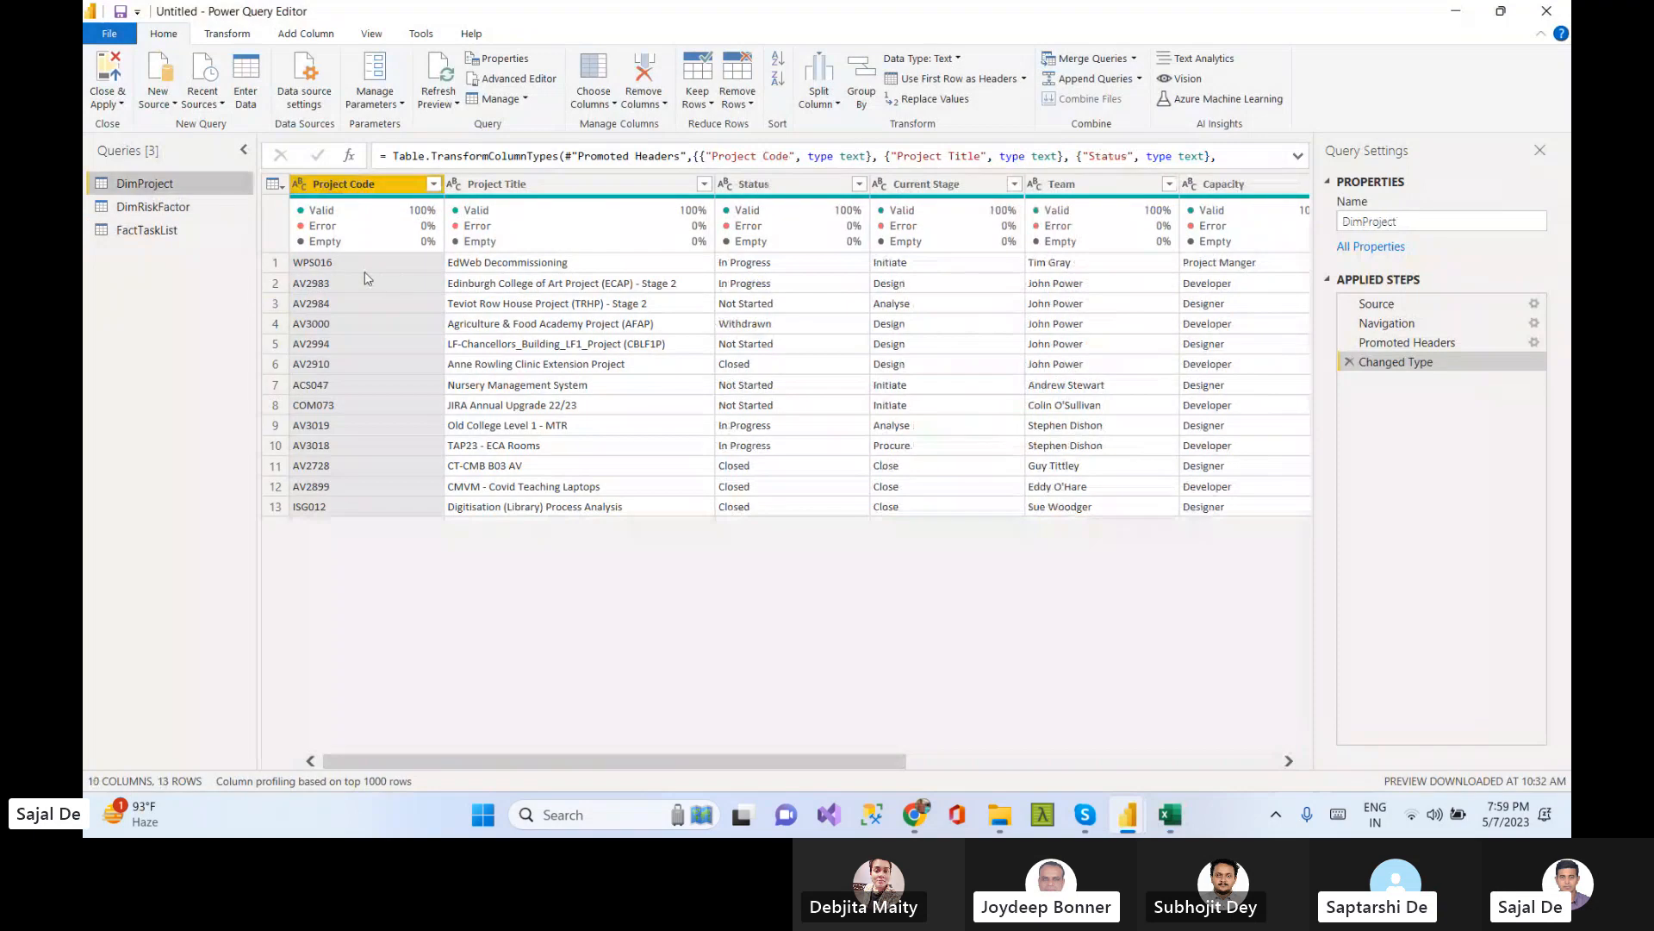
{"action": "left_click", "coordinate": [321, 263]}
{"action": "left_click", "coordinate": [348, 183]}
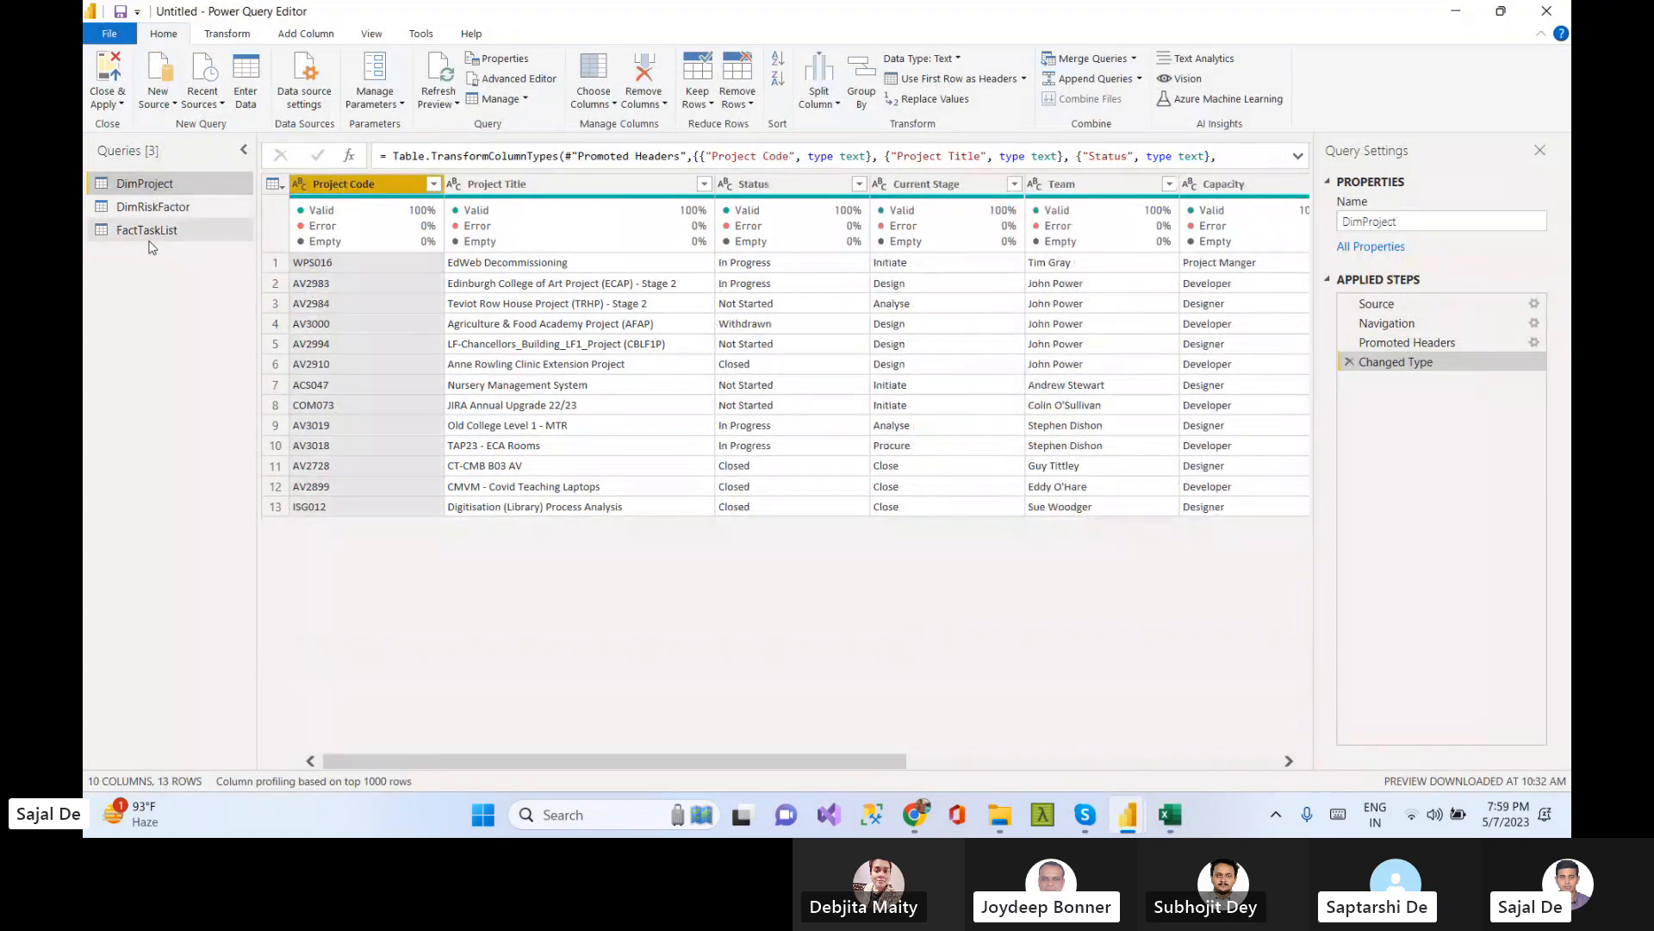
{"action": "left_click", "coordinate": [165, 234]}
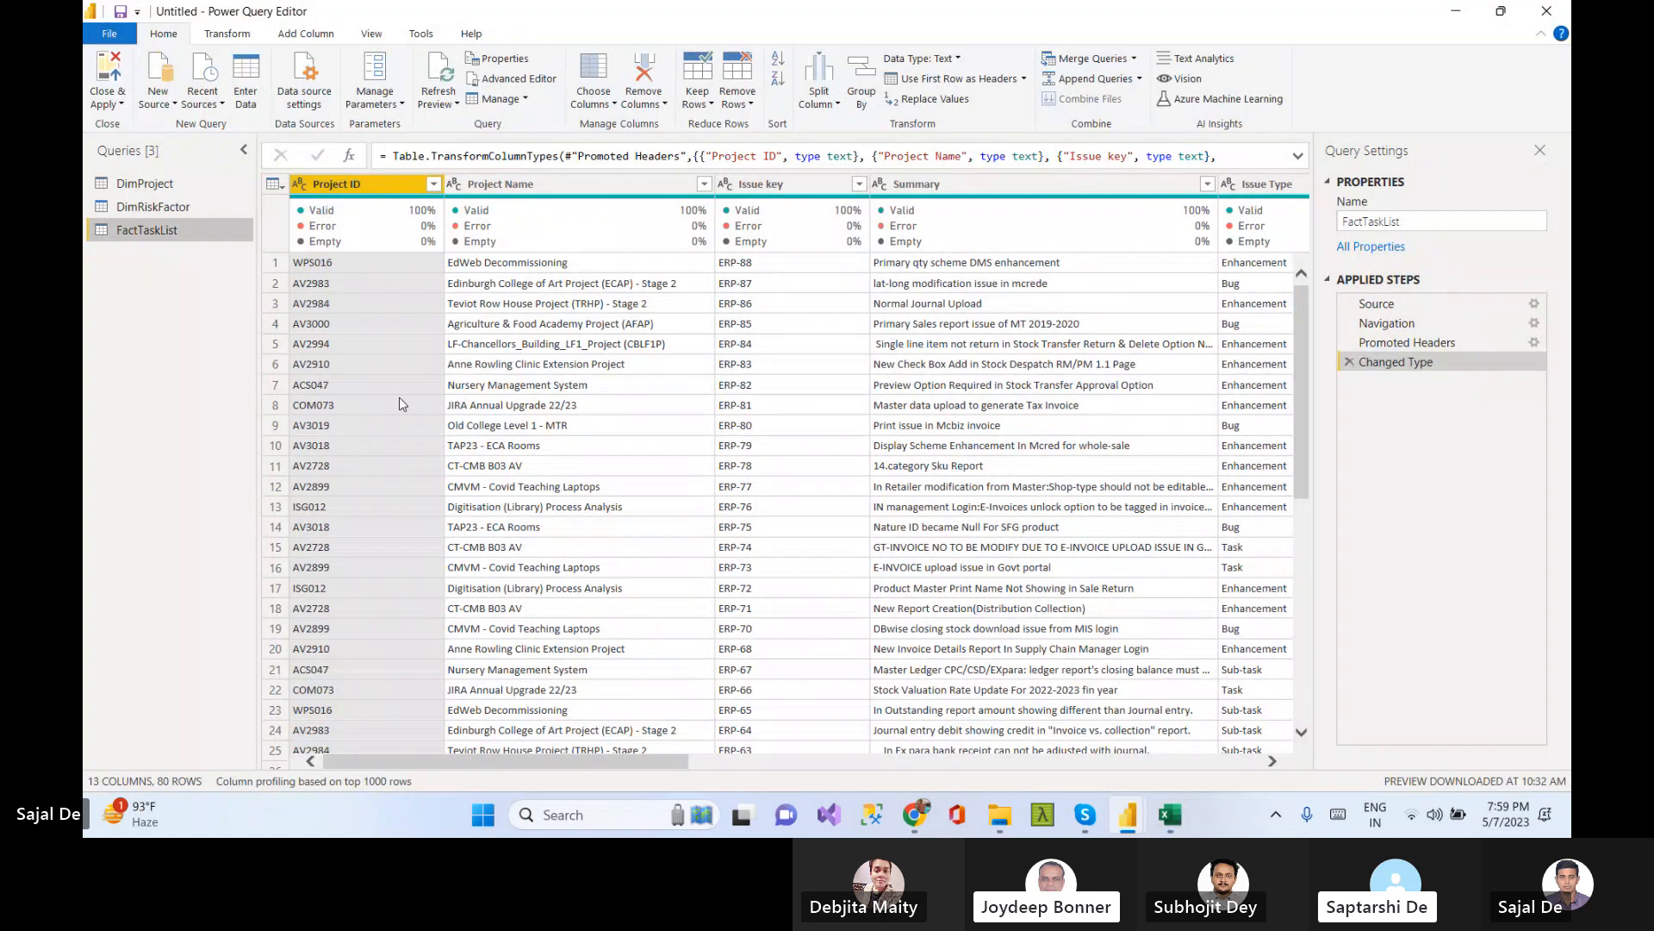
Close and apply the queries to load the tables, reviewing them in the data and model views
{"action": "left_click", "coordinate": [122, 104]}
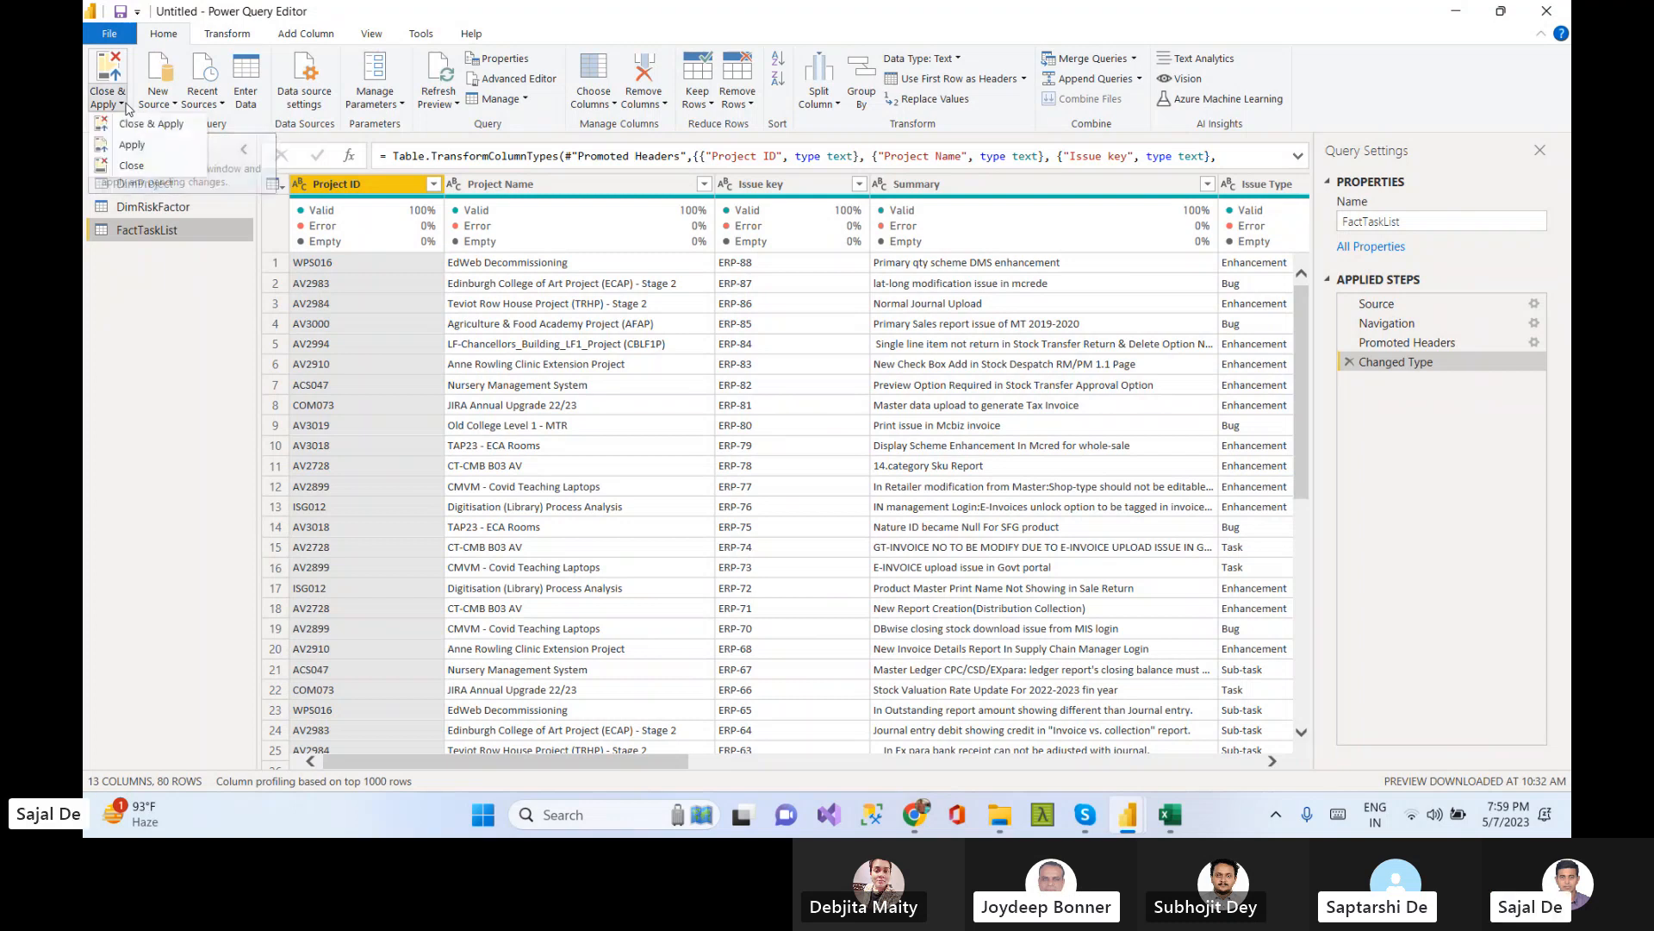
{"action": "left_click", "coordinate": [156, 128]}
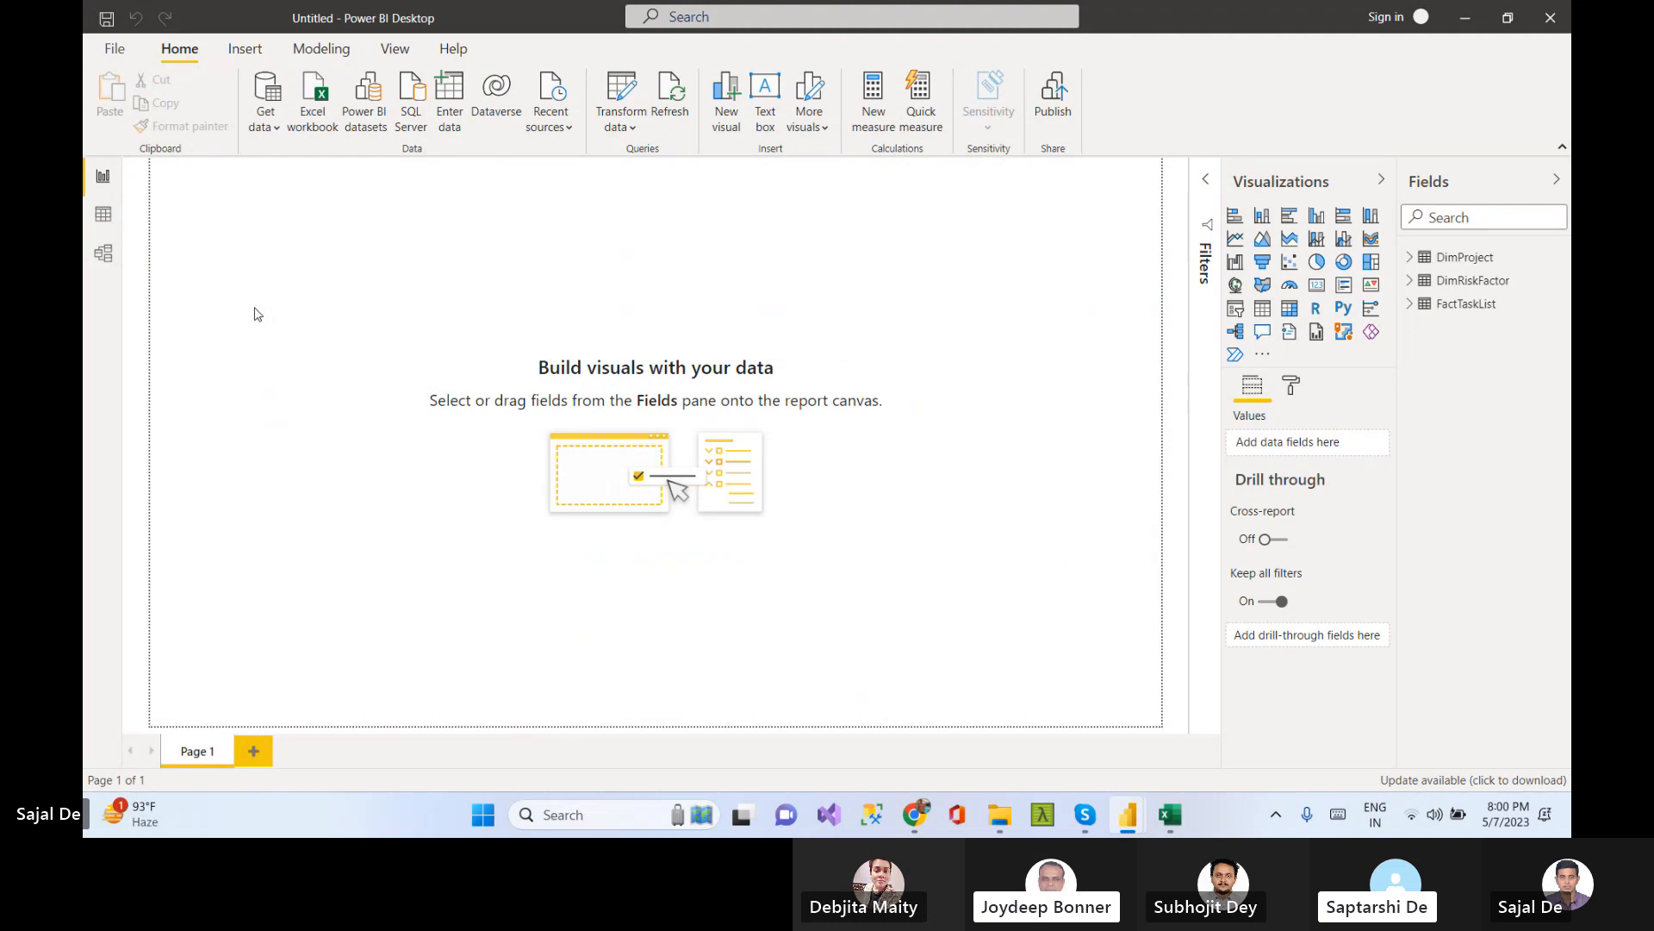
{"action": "left_click", "coordinate": [103, 214]}
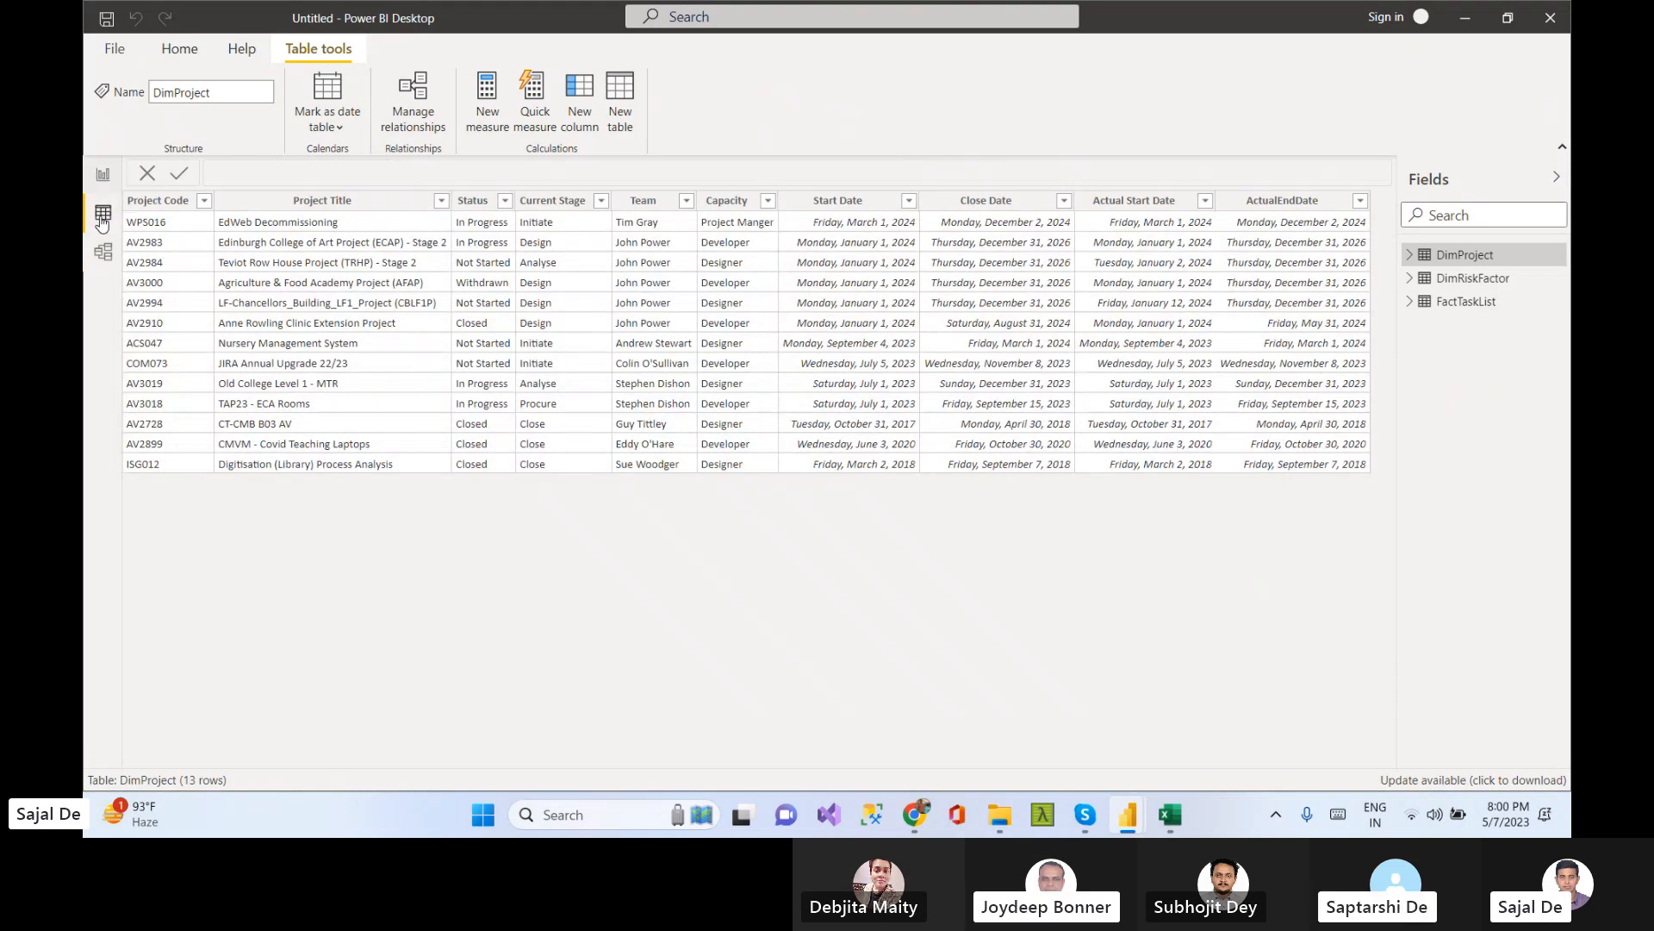
{"action": "left_click", "coordinate": [102, 251]}
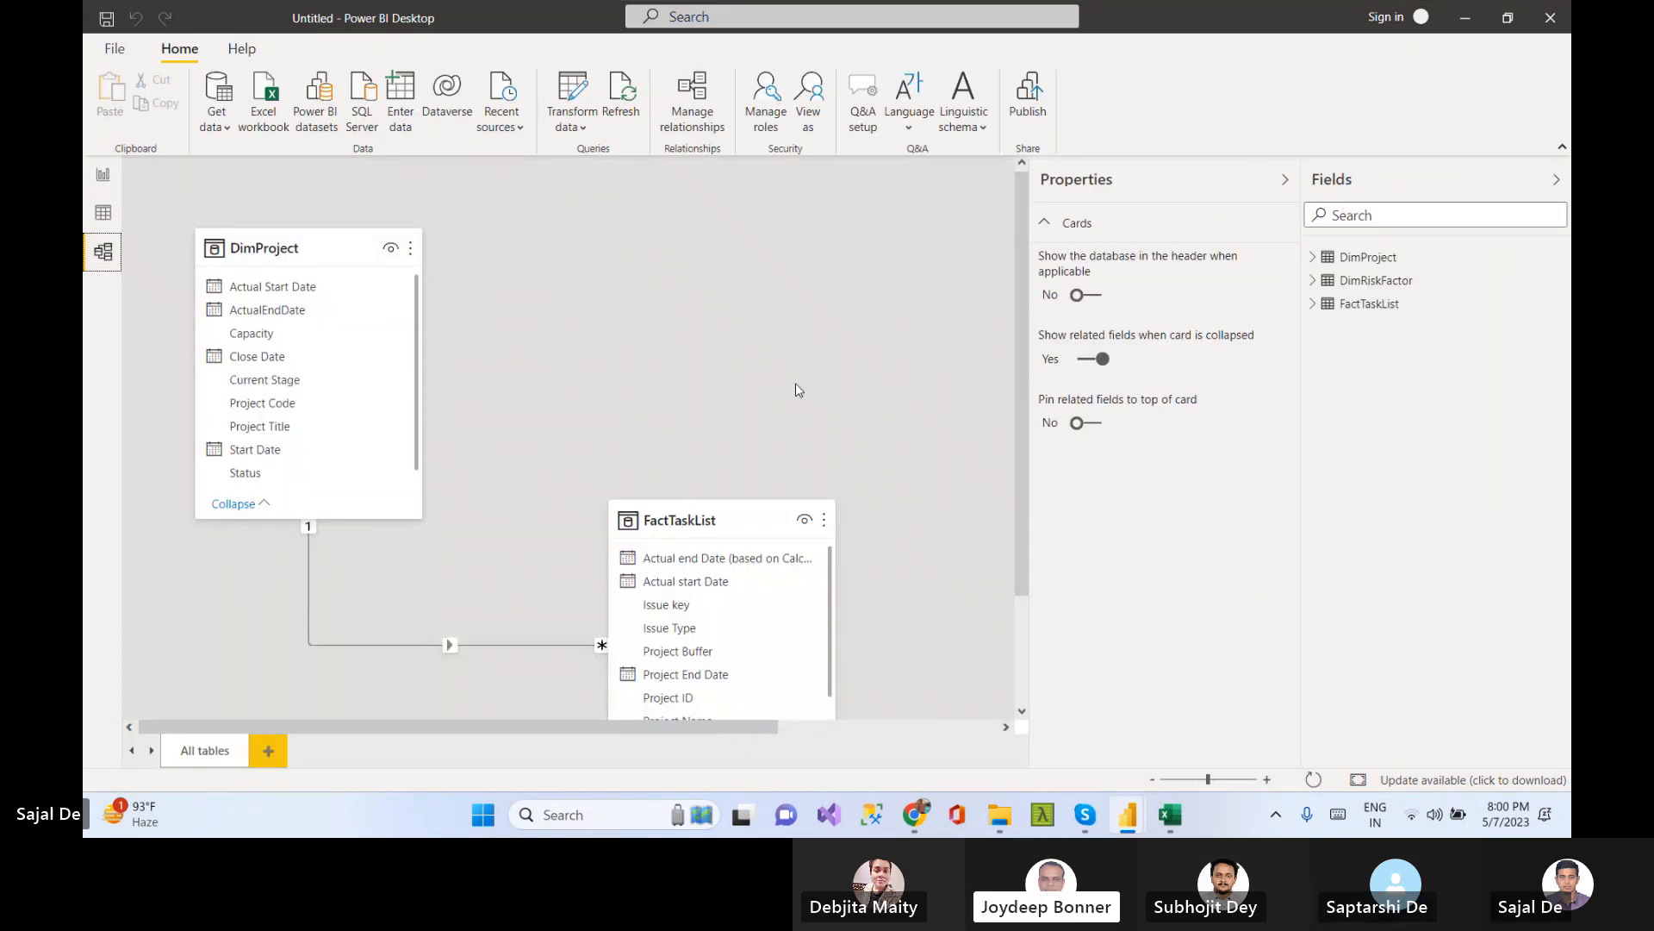
Move the FactTaskList card next to DimProject in the model diagram and collapse the Properties pane
{"action": "left_click_drag", "start_coordinate": [722, 516], "coordinate": [648, 244]}
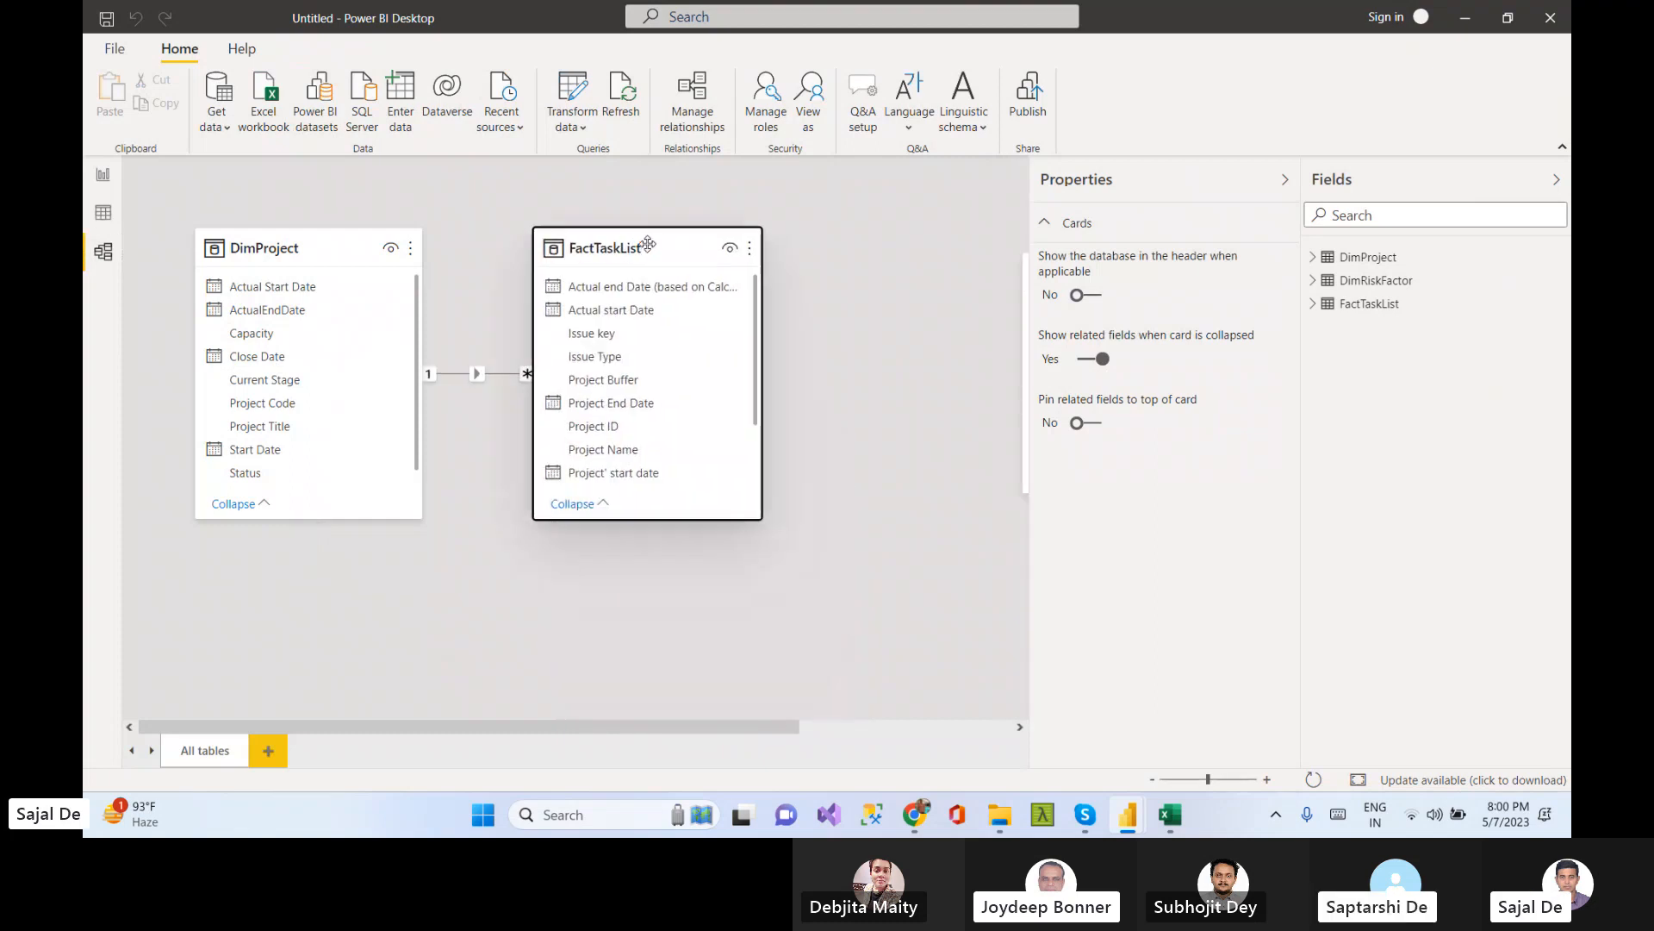
{"action": "left_click", "coordinate": [310, 246]}
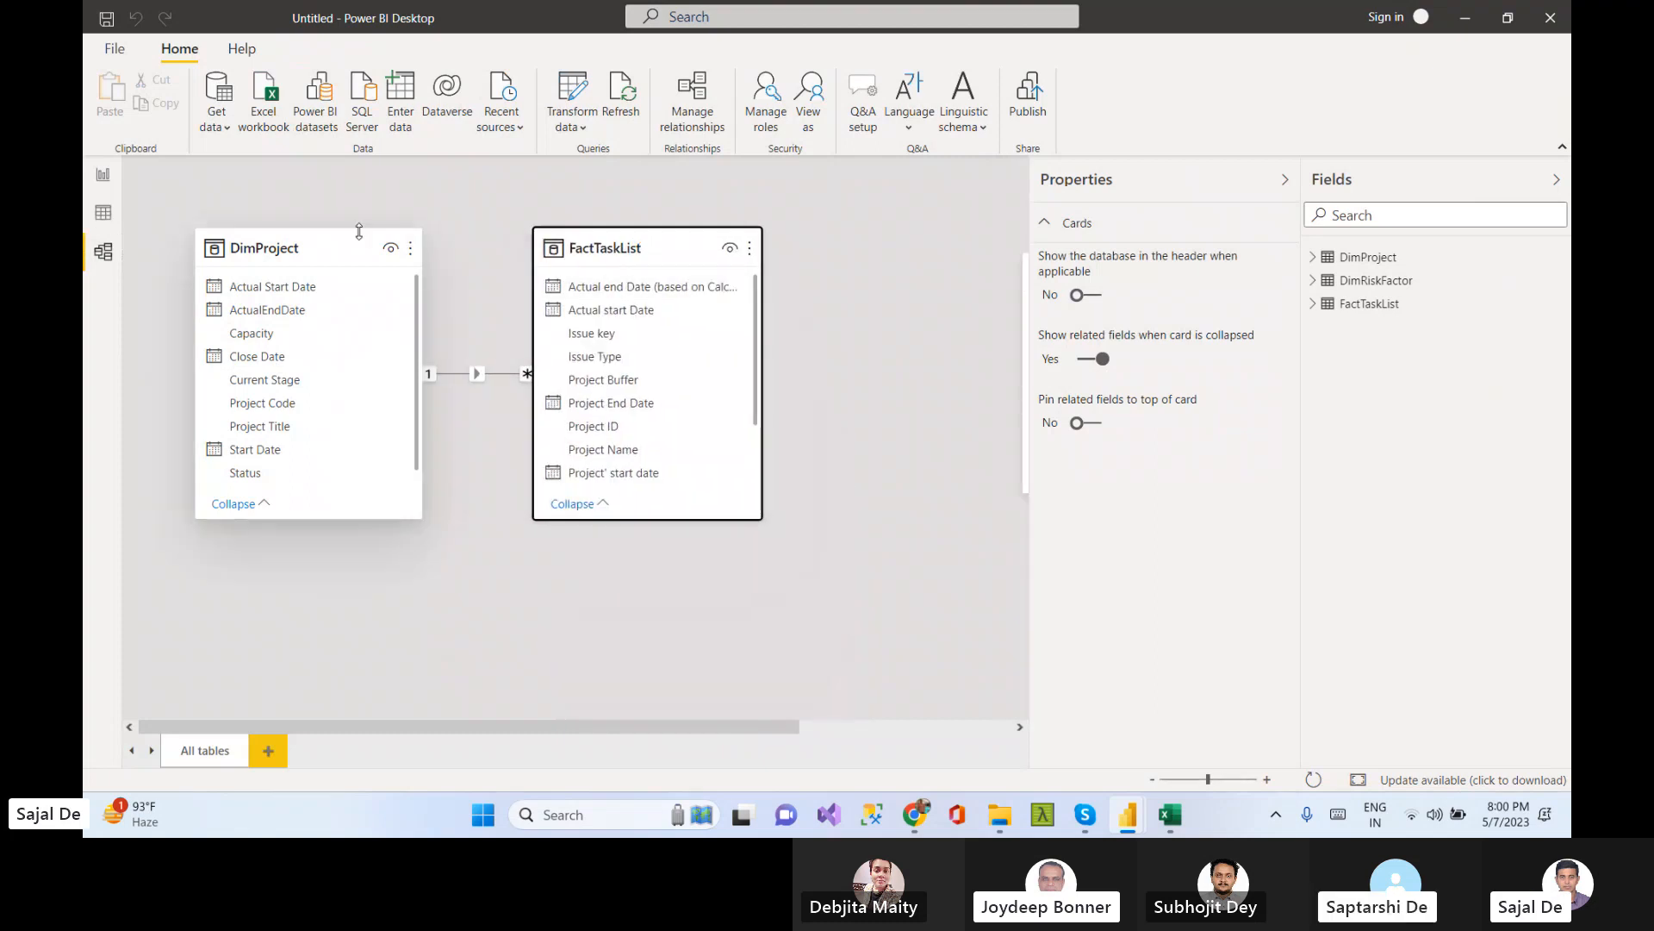
{"action": "left_click", "coordinate": [904, 398]}
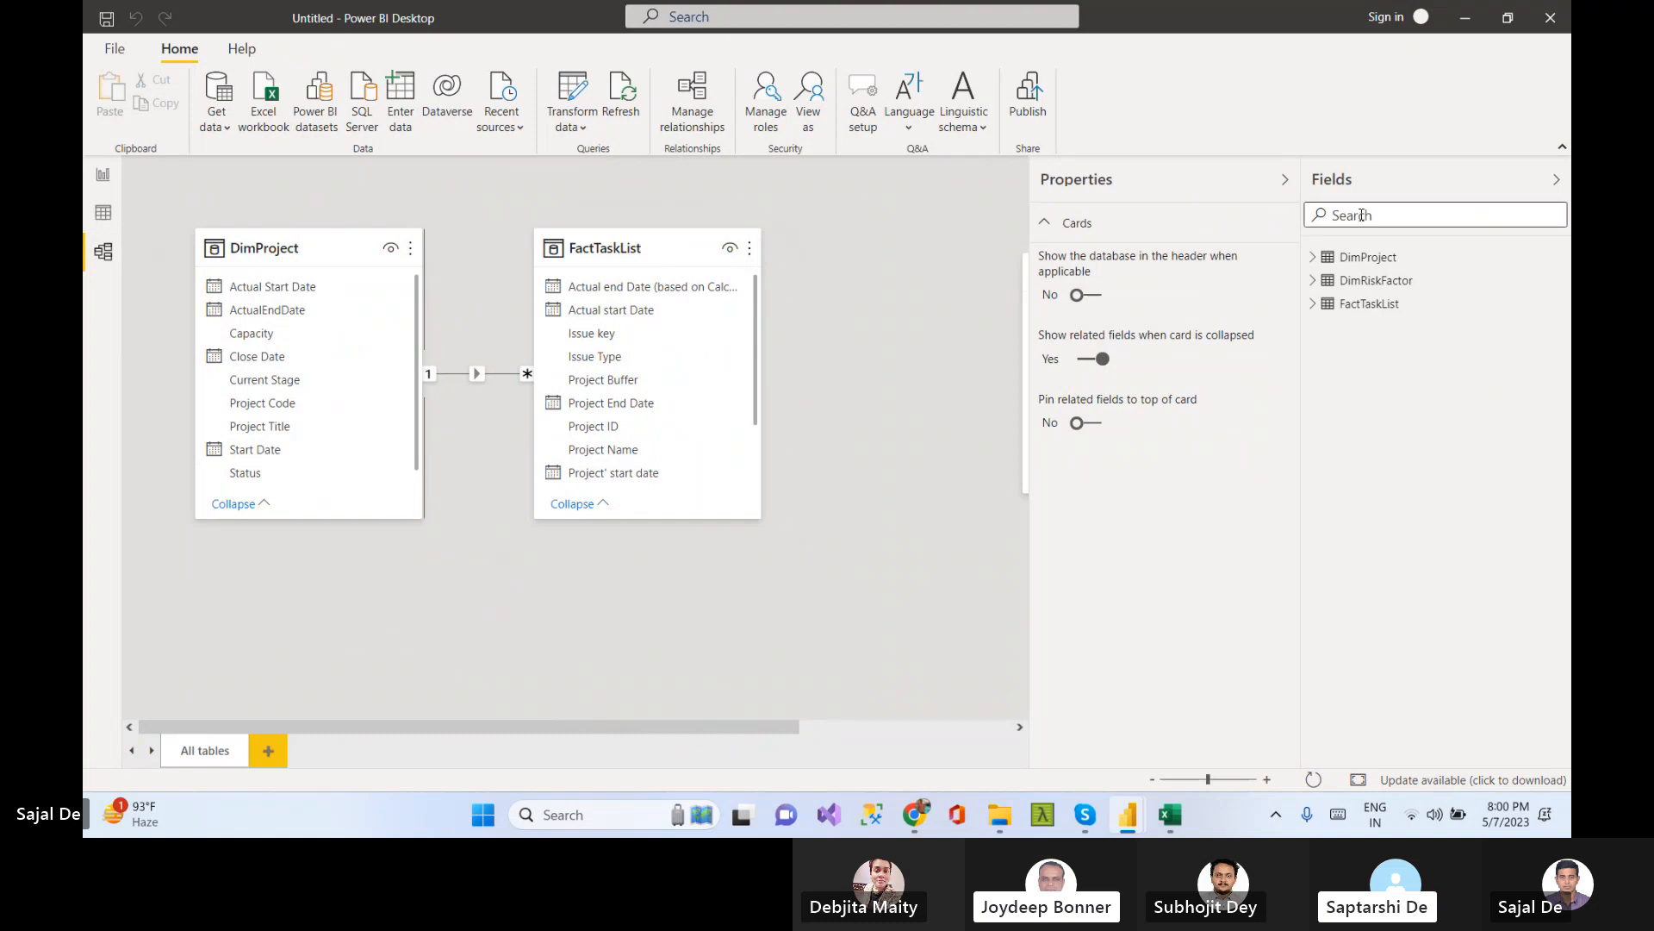
{"action": "left_click", "coordinate": [1285, 180]}
Place the DimRiskFactor card beside FactTaskList and enlarge the DimRiskFactor and DimProject cards to show all fields
{"action": "left_click_drag", "start_coordinate": [1109, 270], "coordinate": [957, 300]}
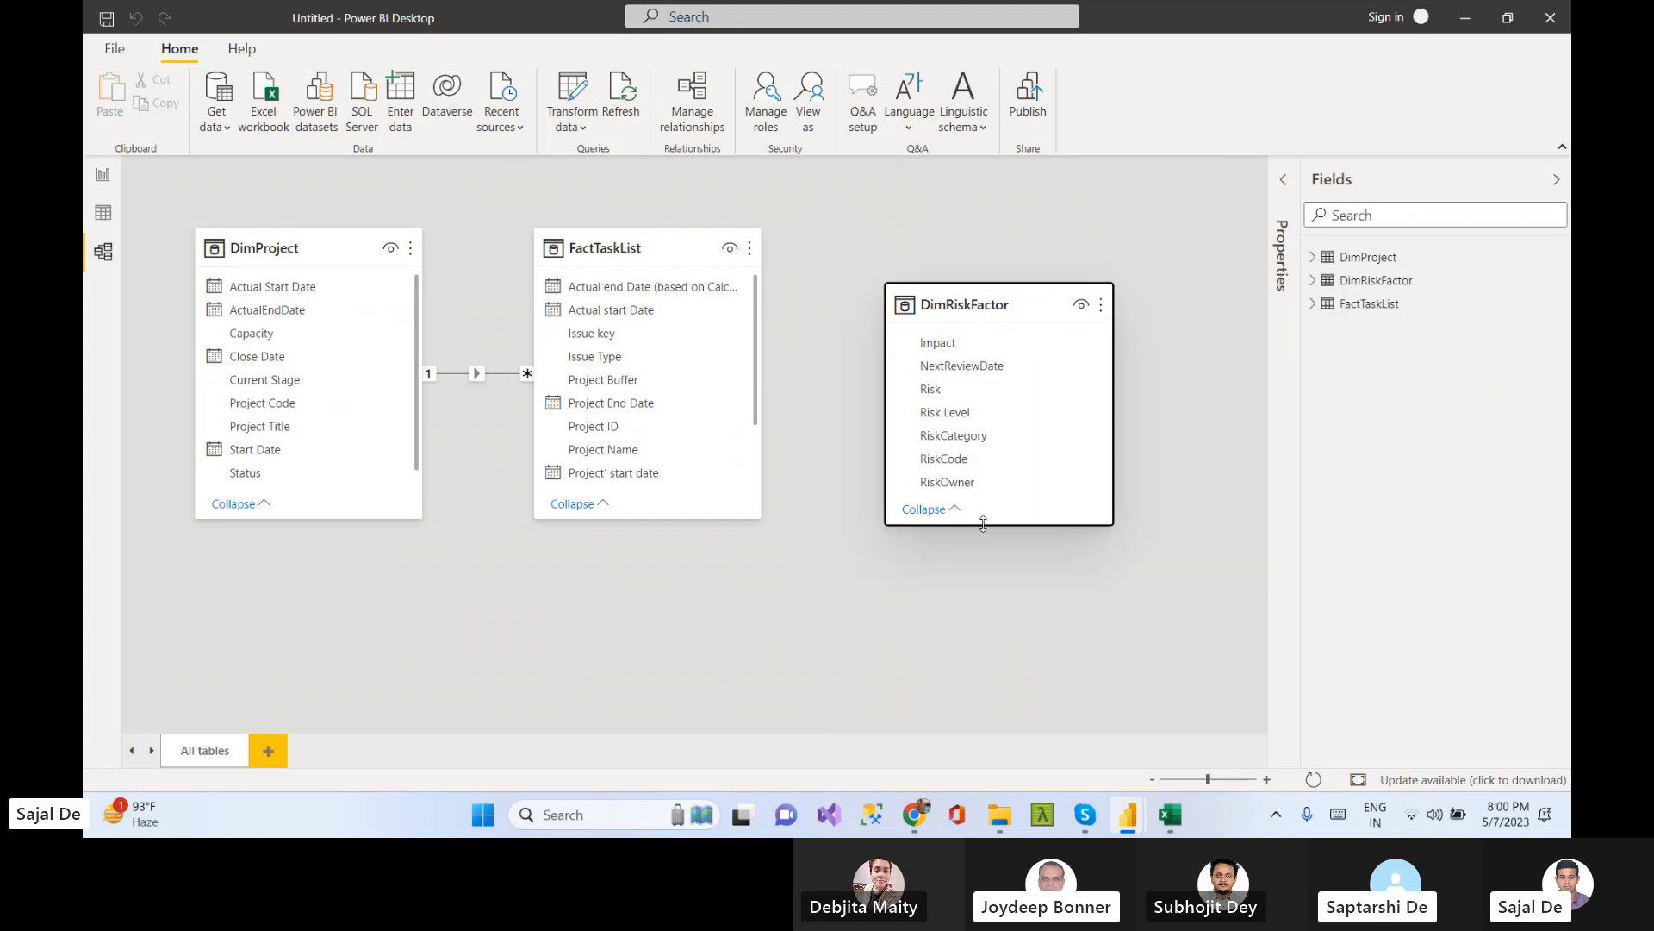
{"action": "left_click_drag", "start_coordinate": [983, 524], "coordinate": [983, 627]}
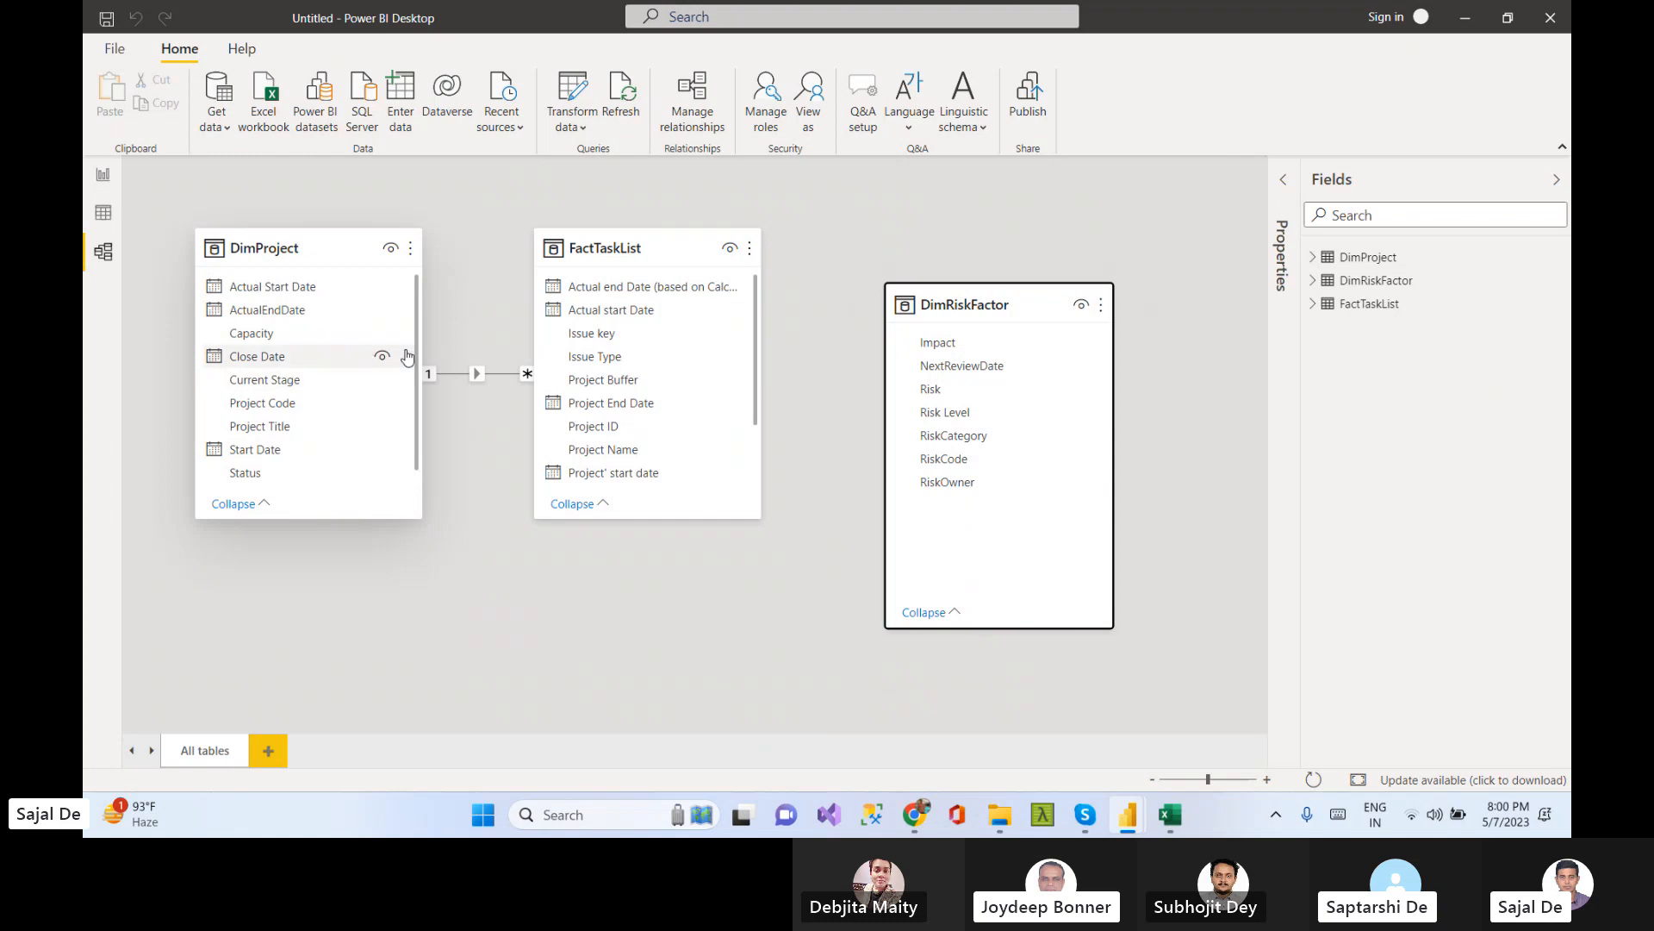
{"action": "left_click", "coordinate": [388, 332]}
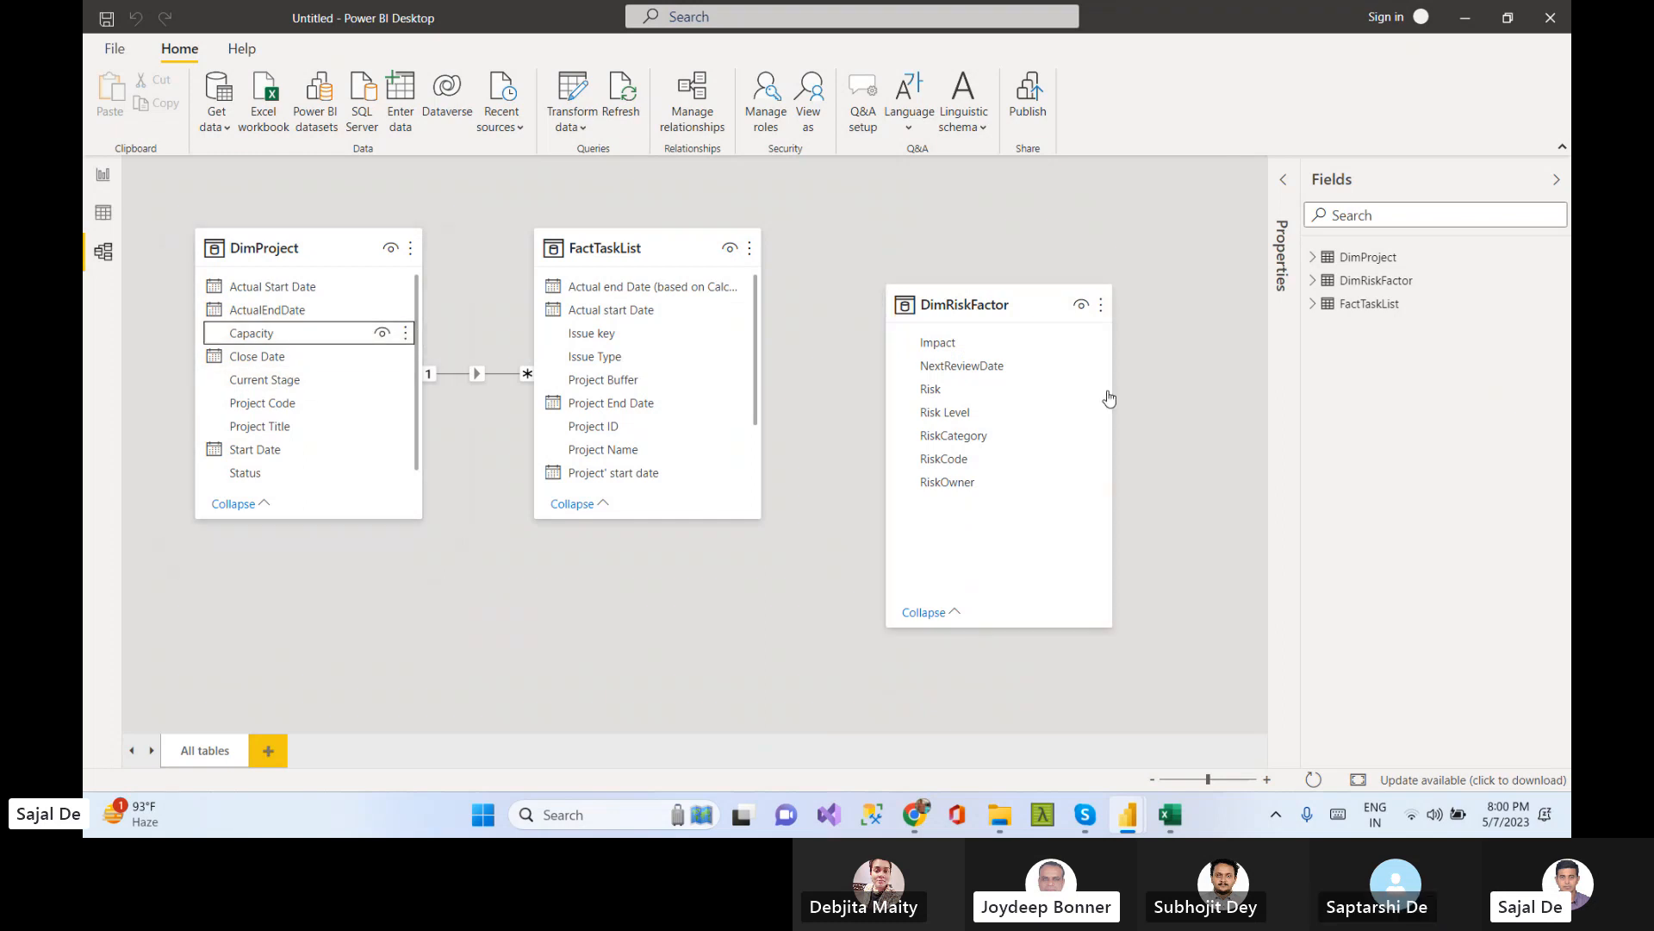
{"action": "left_click", "coordinate": [1006, 298]}
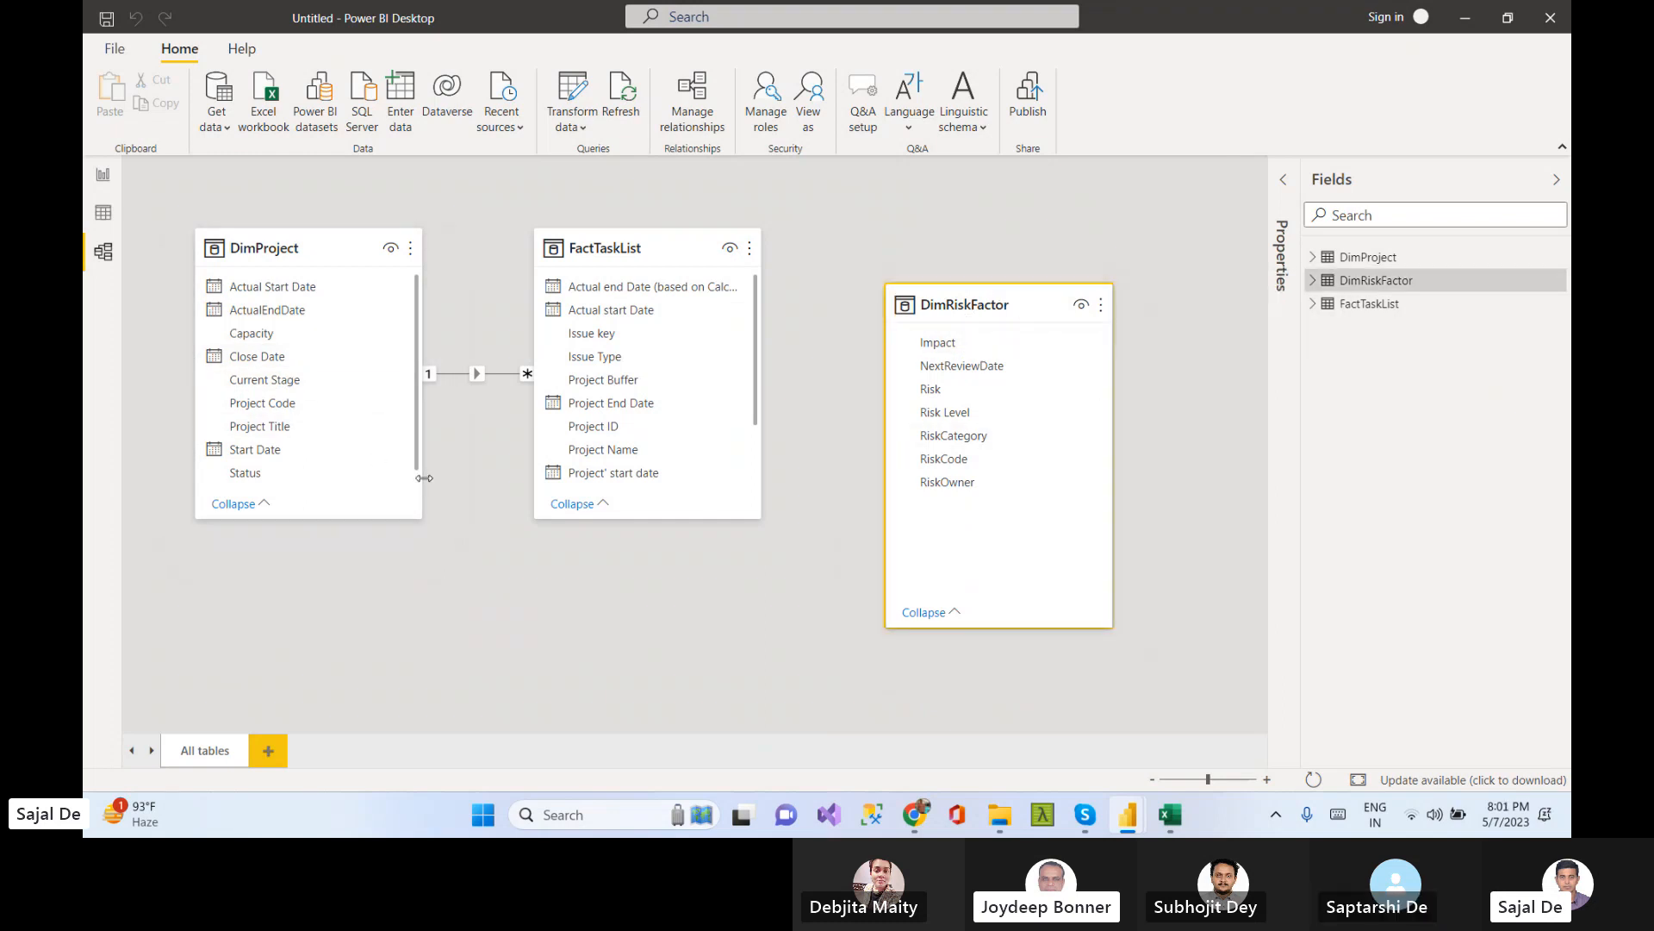
{"action": "left_click_drag", "start_coordinate": [333, 518], "coordinate": [327, 567]}
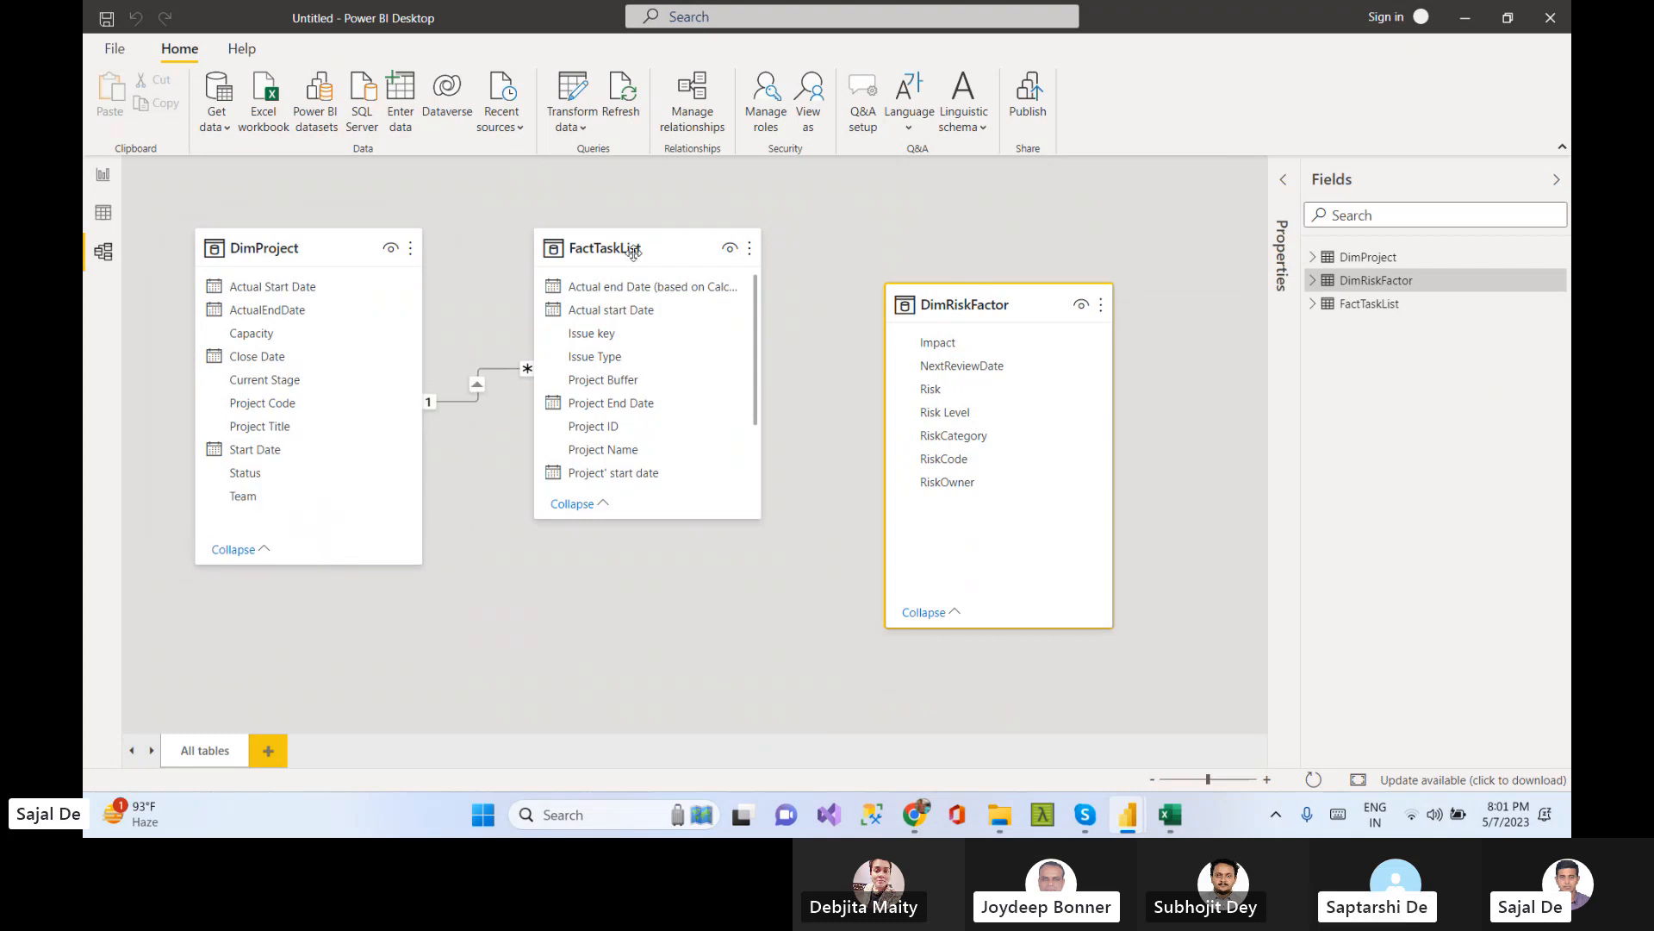
Create a relationship by linking FactTaskList's Project ID field to the DimRiskFactor table
{"action": "left_click_drag", "start_coordinate": [614, 231], "coordinate": [606, 231]}
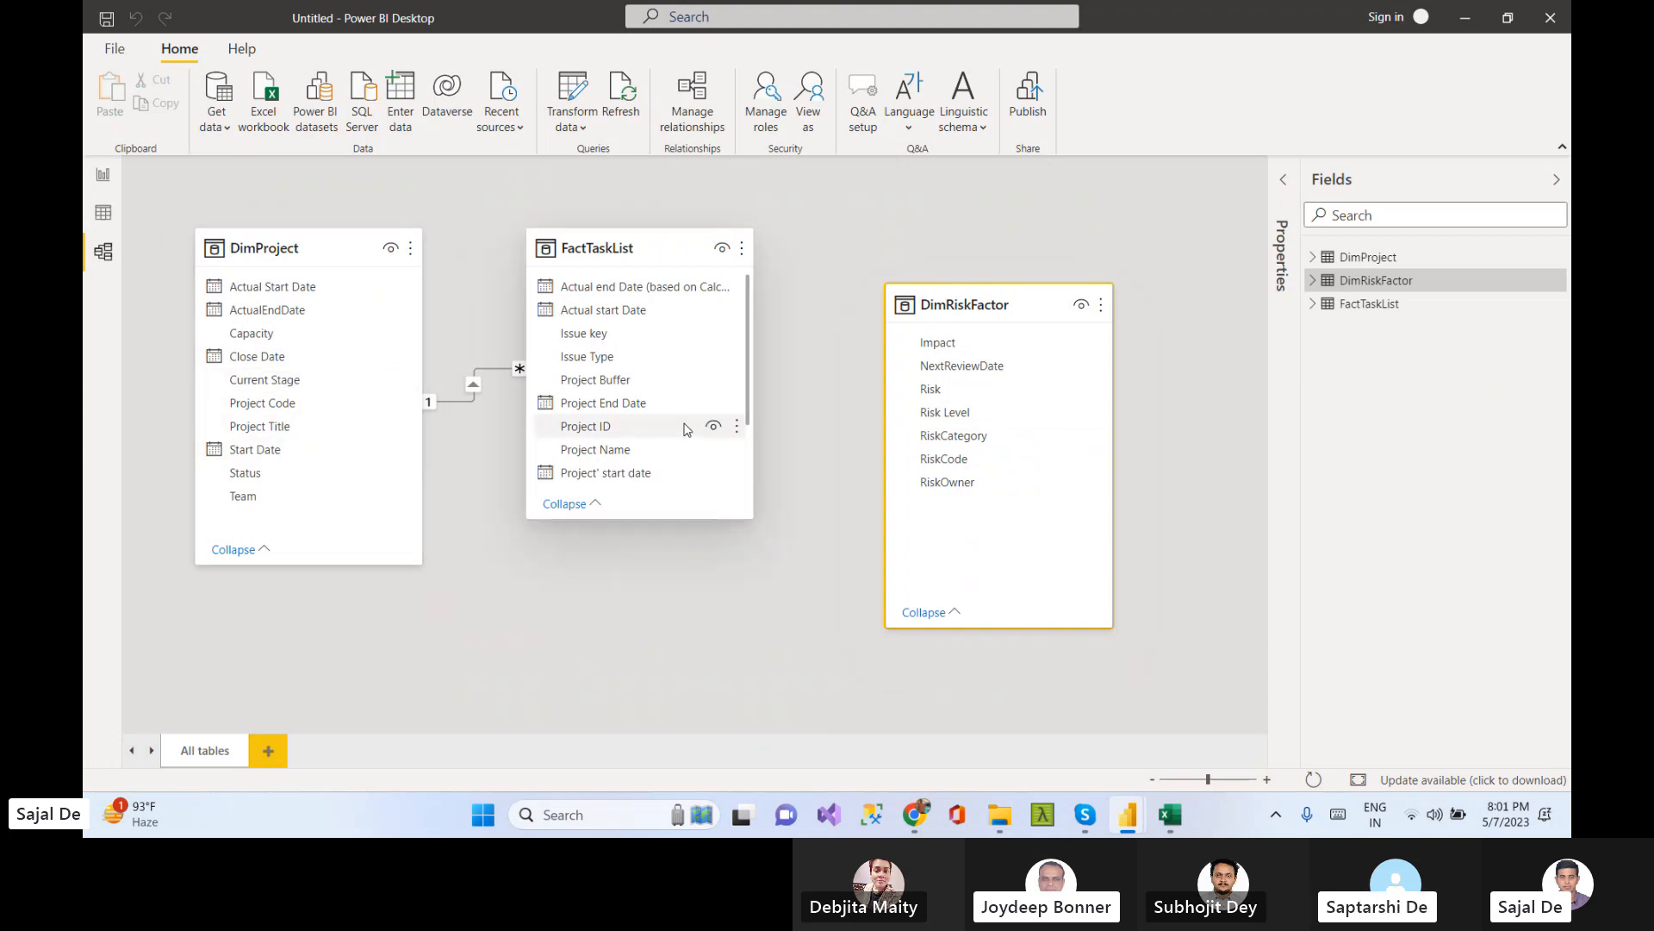
{"action": "left_click_drag", "start_coordinate": [610, 430], "coordinate": [927, 398]}
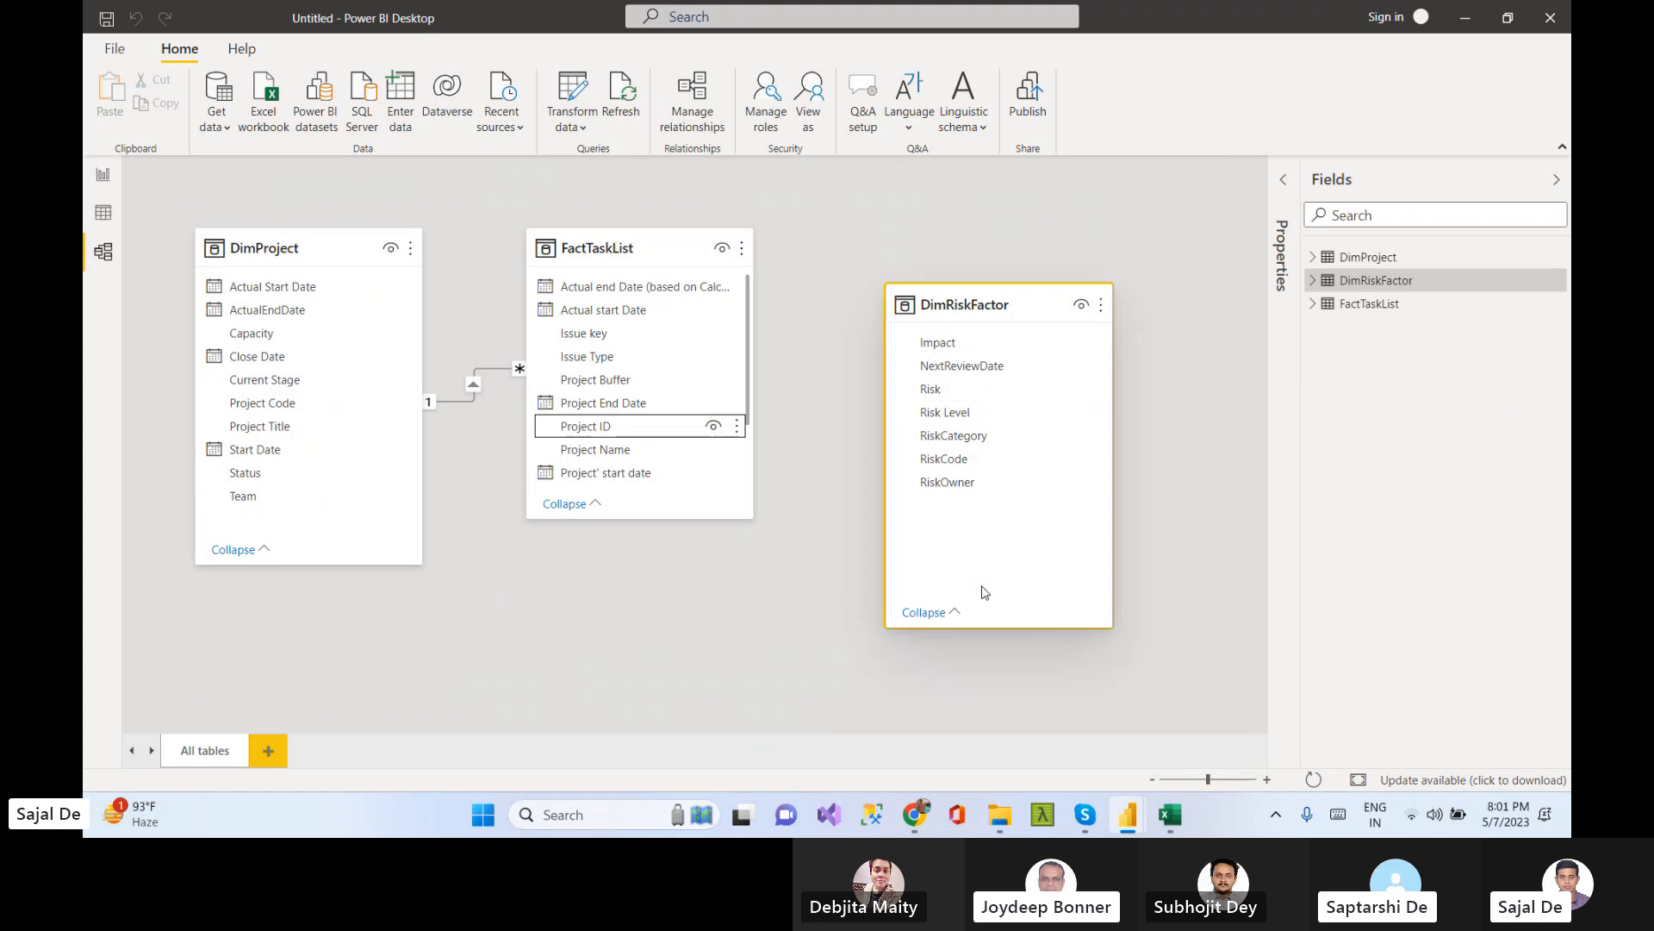
{"action": "left_click", "coordinate": [713, 615]}
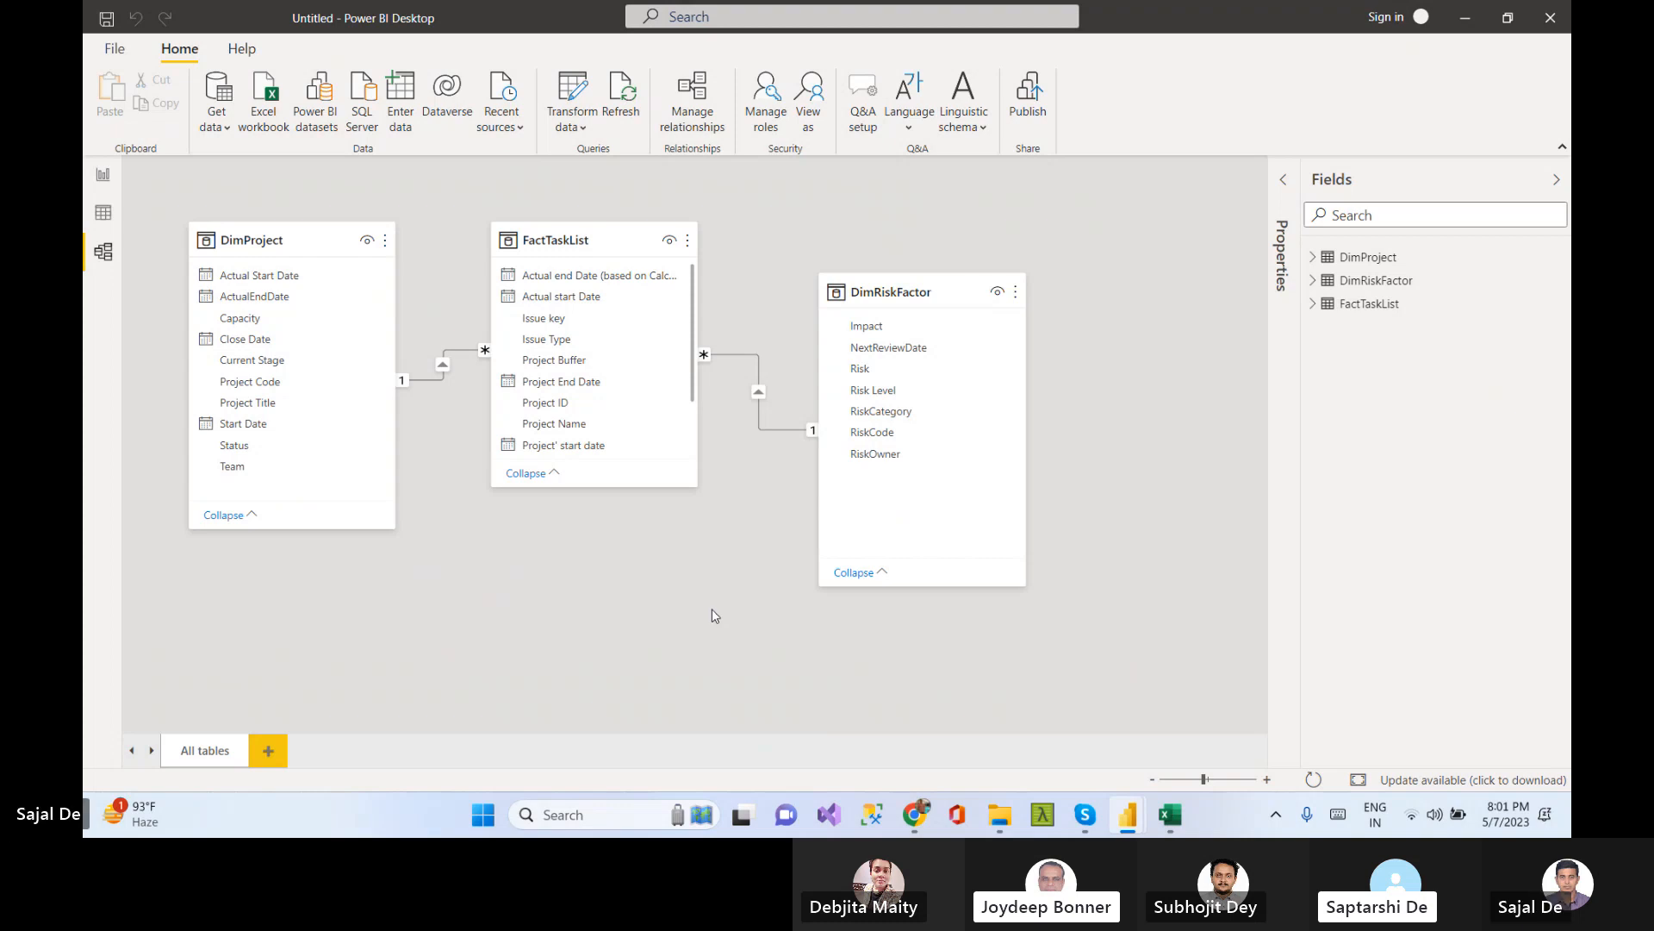
Inspect the new relationship, then review the DimProject, DimRiskFactor, DimResource and FactTaskList sheets in the Excel workbook
{"action": "left_click", "coordinate": [743, 355]}
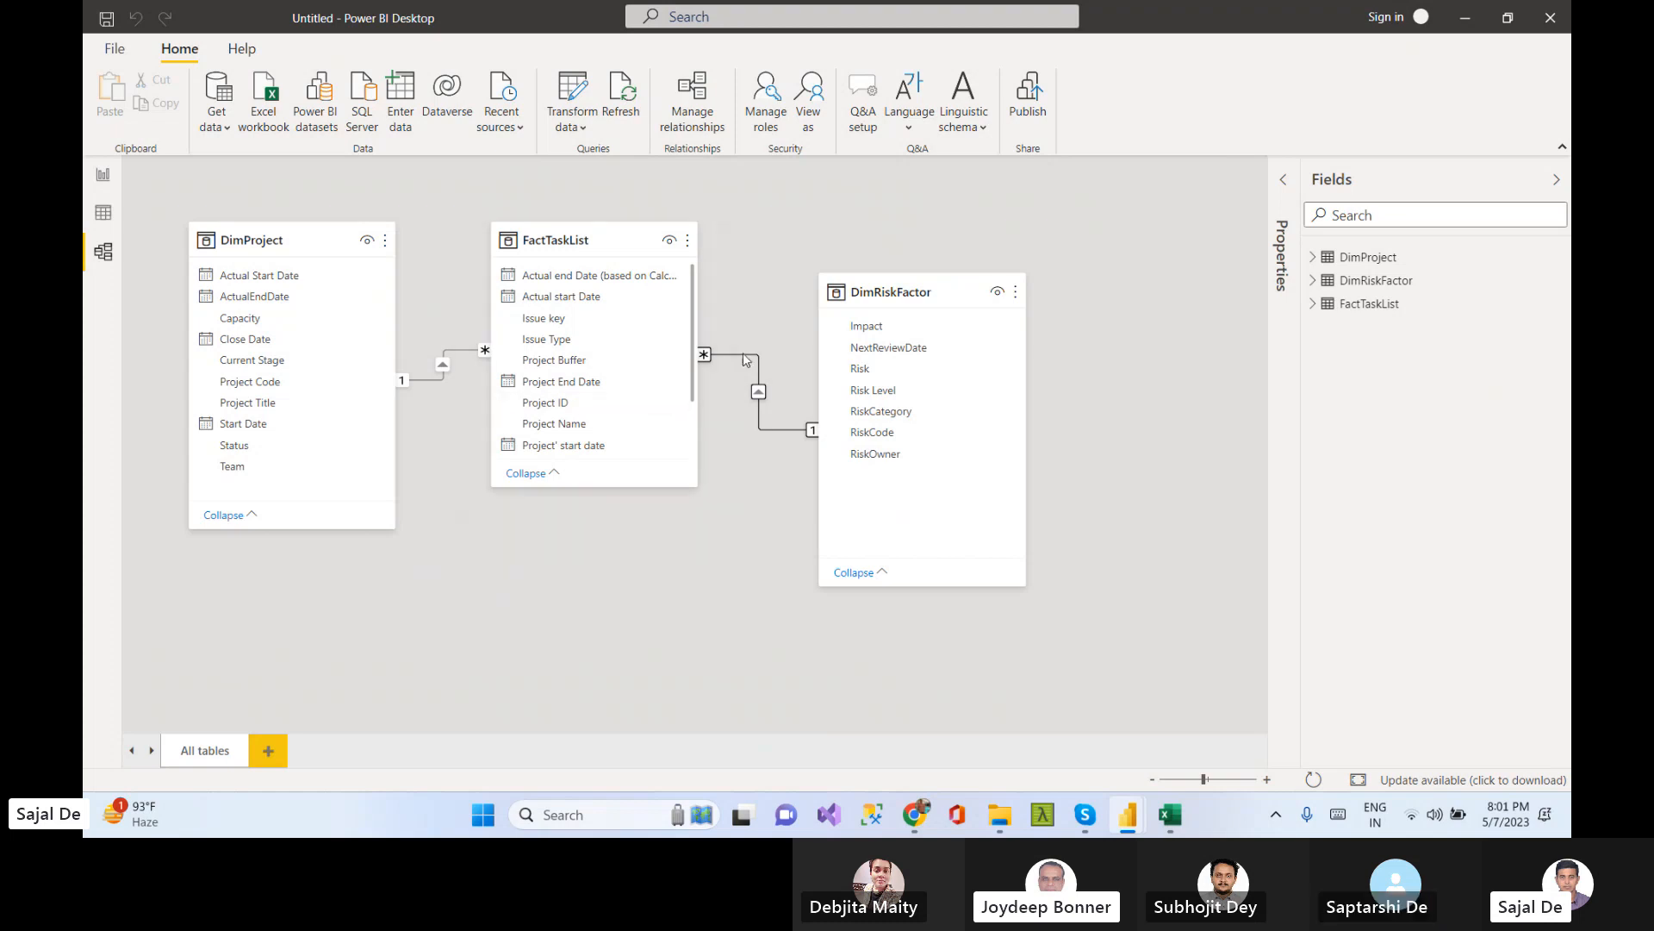
{"action": "left_click", "coordinate": [762, 304]}
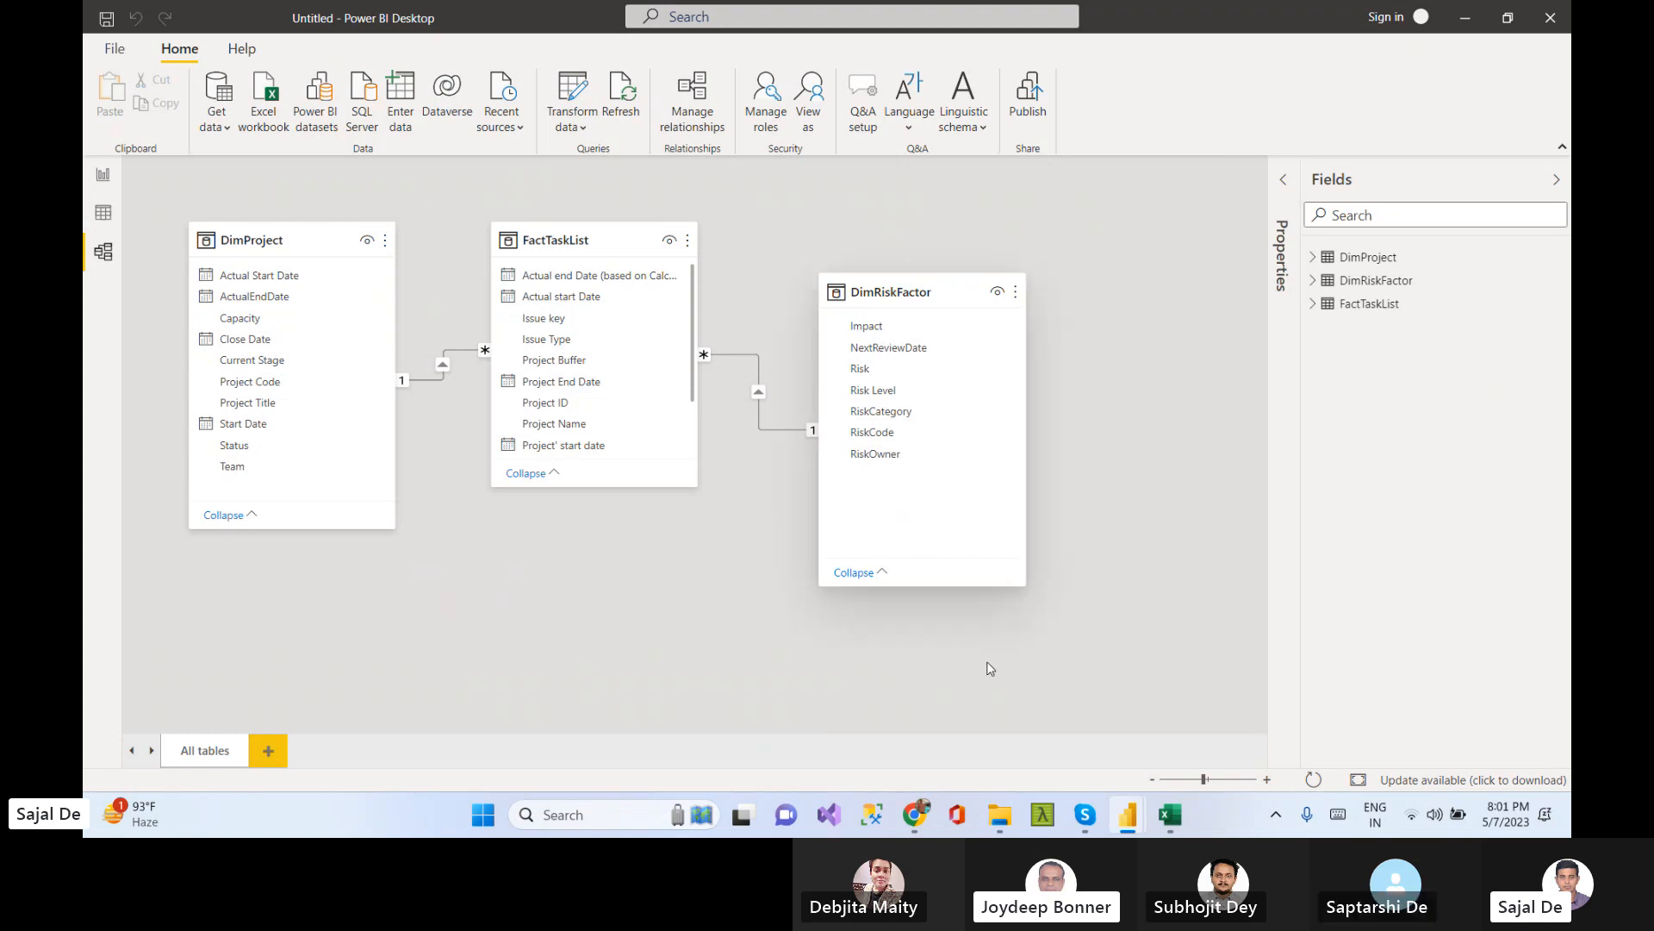
{"action": "left_click", "coordinate": [1170, 815]}
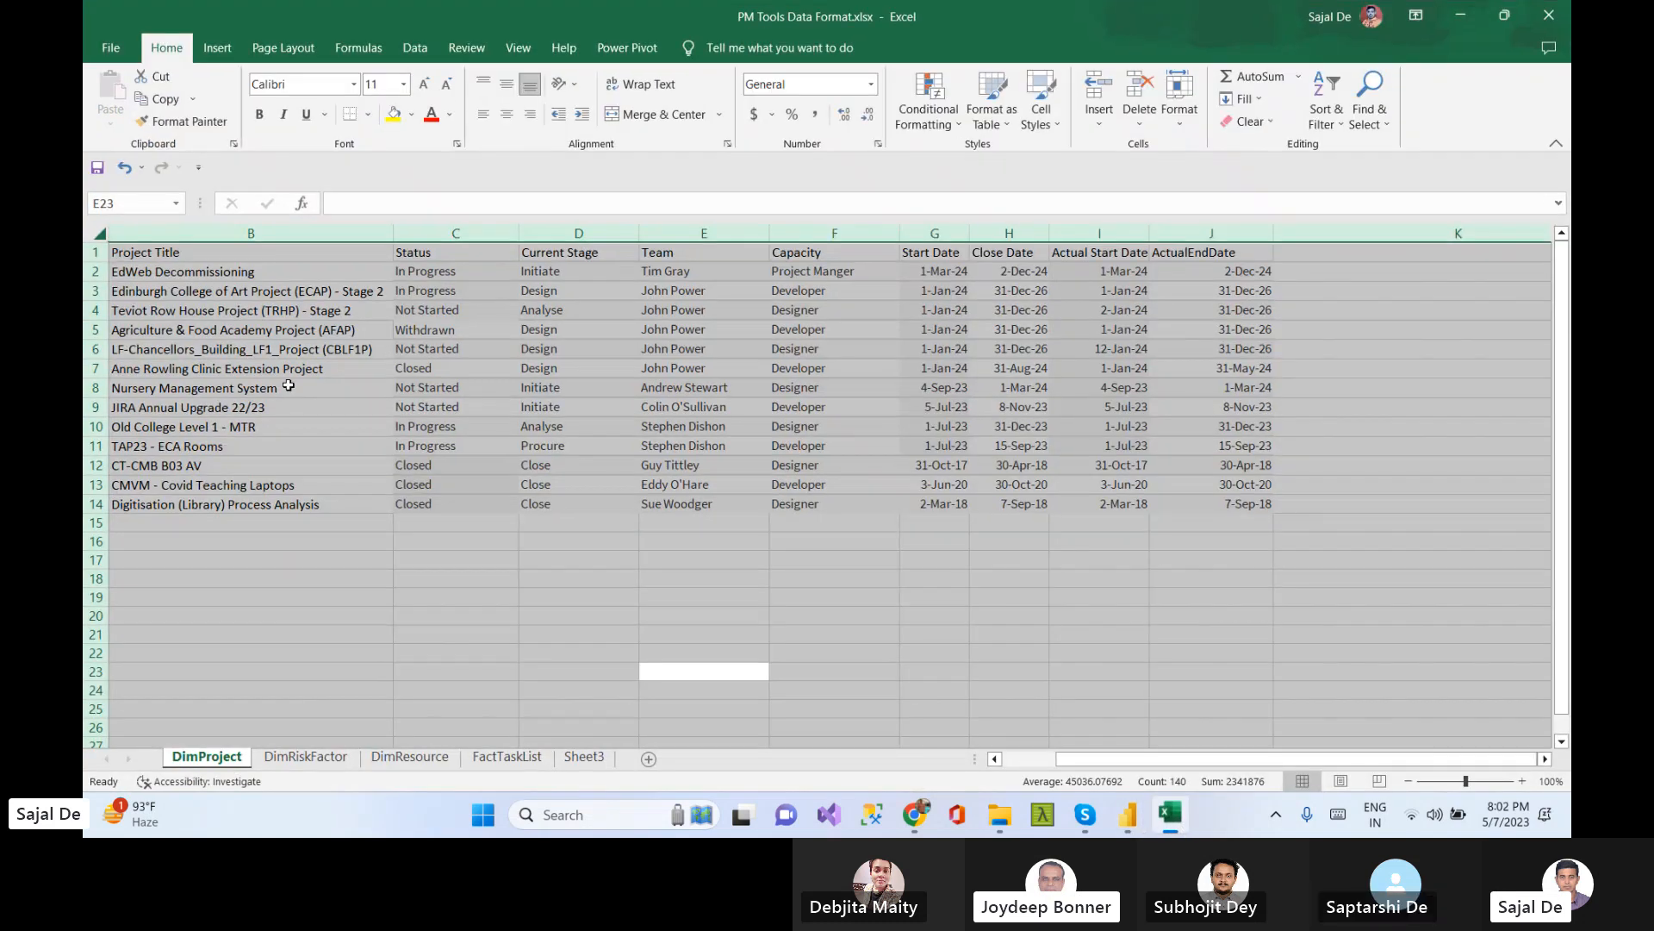
{"action": "left_click", "coordinate": [450, 653]}
{"action": "left_click", "coordinate": [326, 761]}
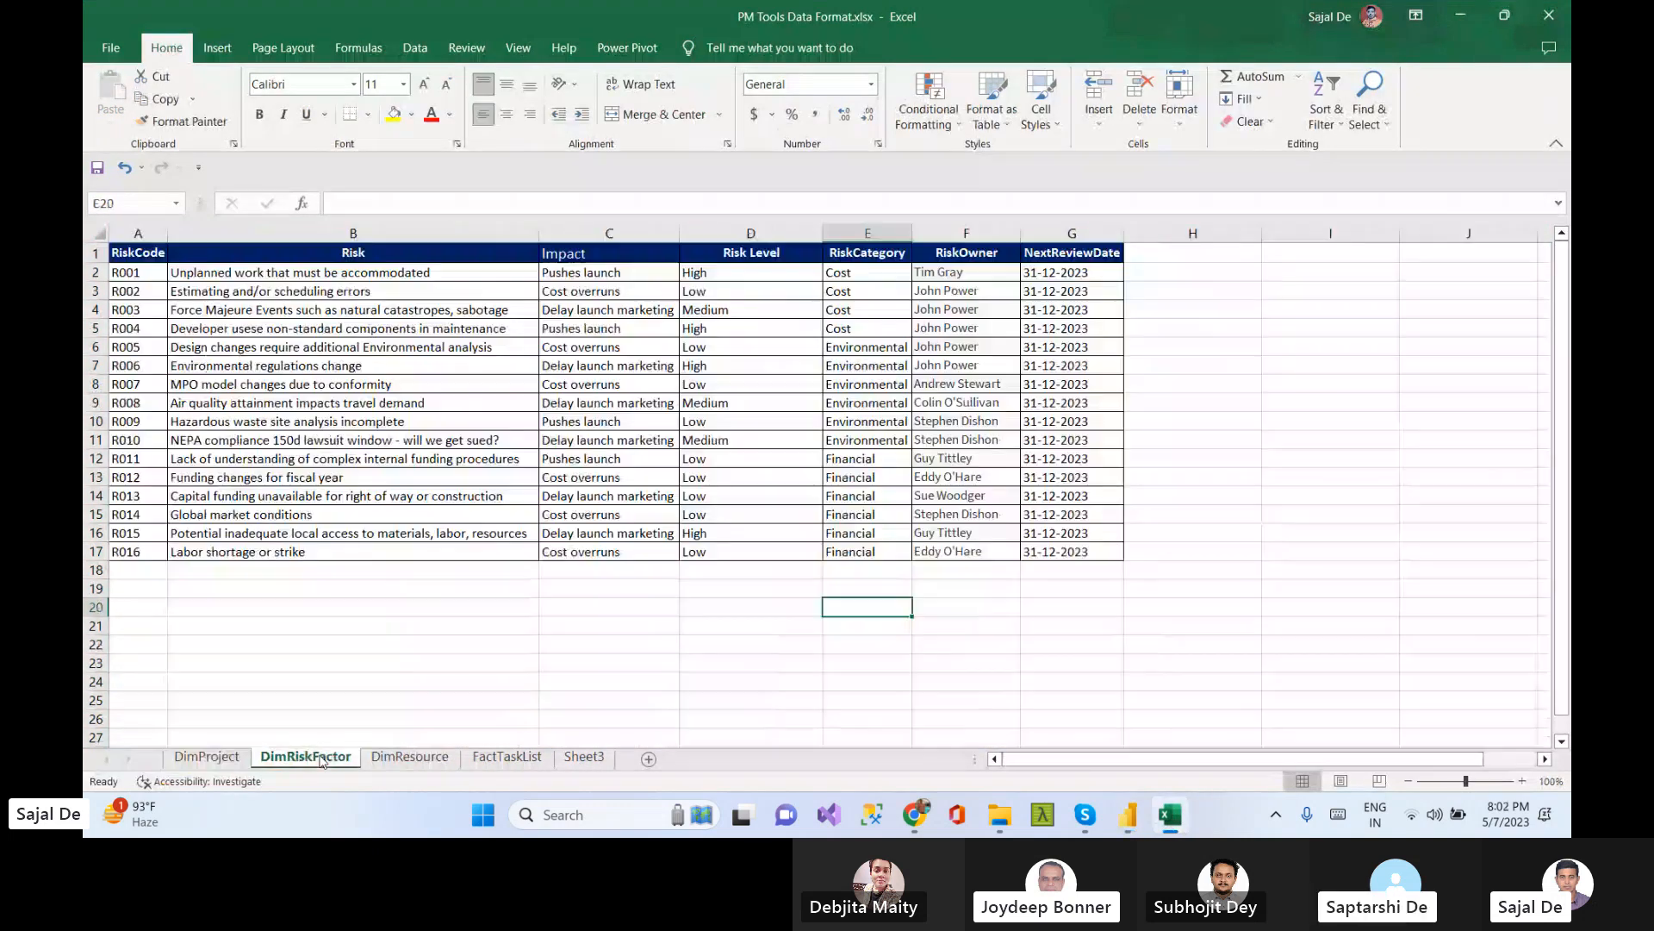
{"action": "left_click", "coordinate": [207, 757]}
{"action": "left_click", "coordinate": [516, 760]}
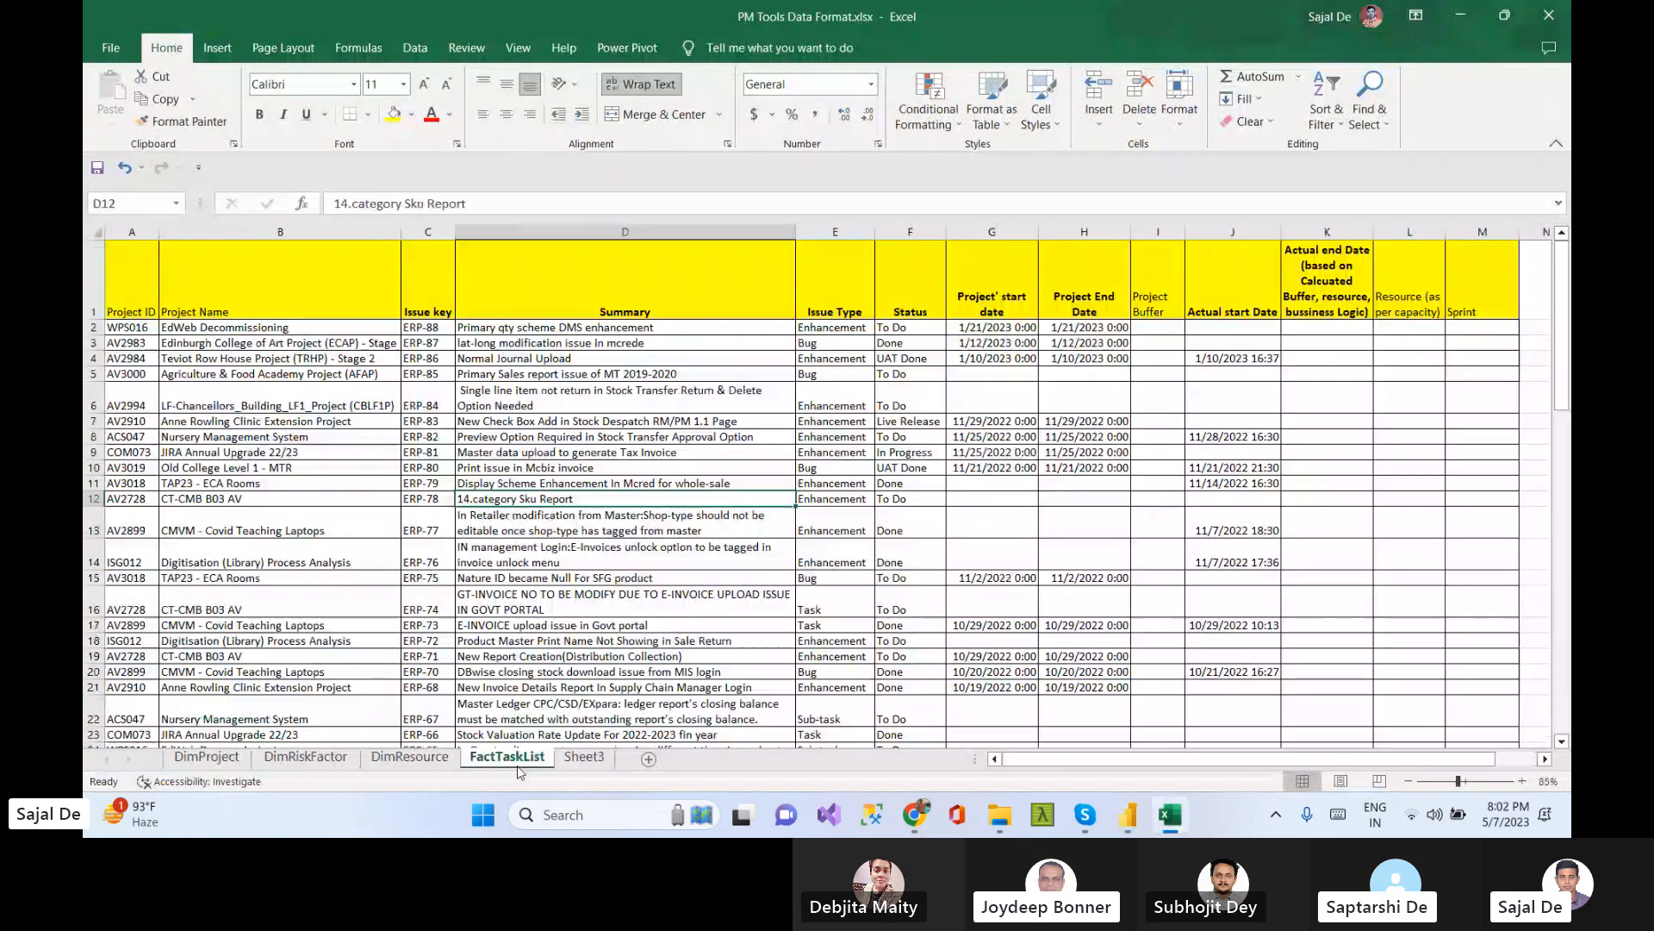
{"action": "left_click", "coordinate": [321, 760]}
{"action": "left_click", "coordinate": [429, 762]}
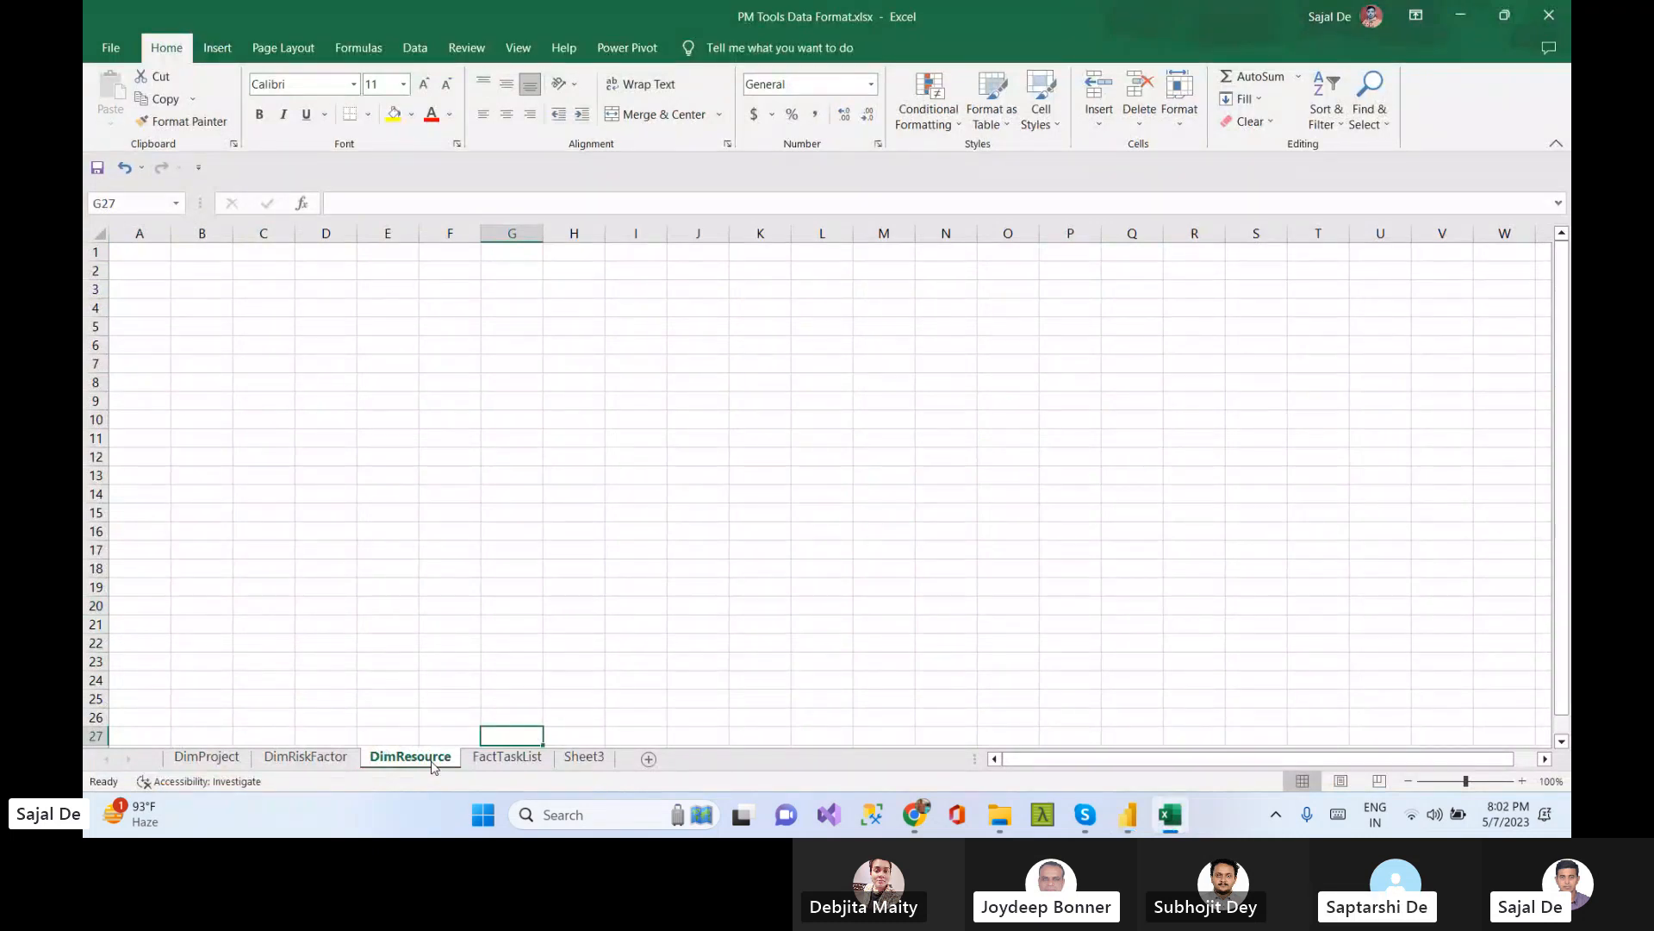
{"action": "left_click", "coordinate": [307, 757]}
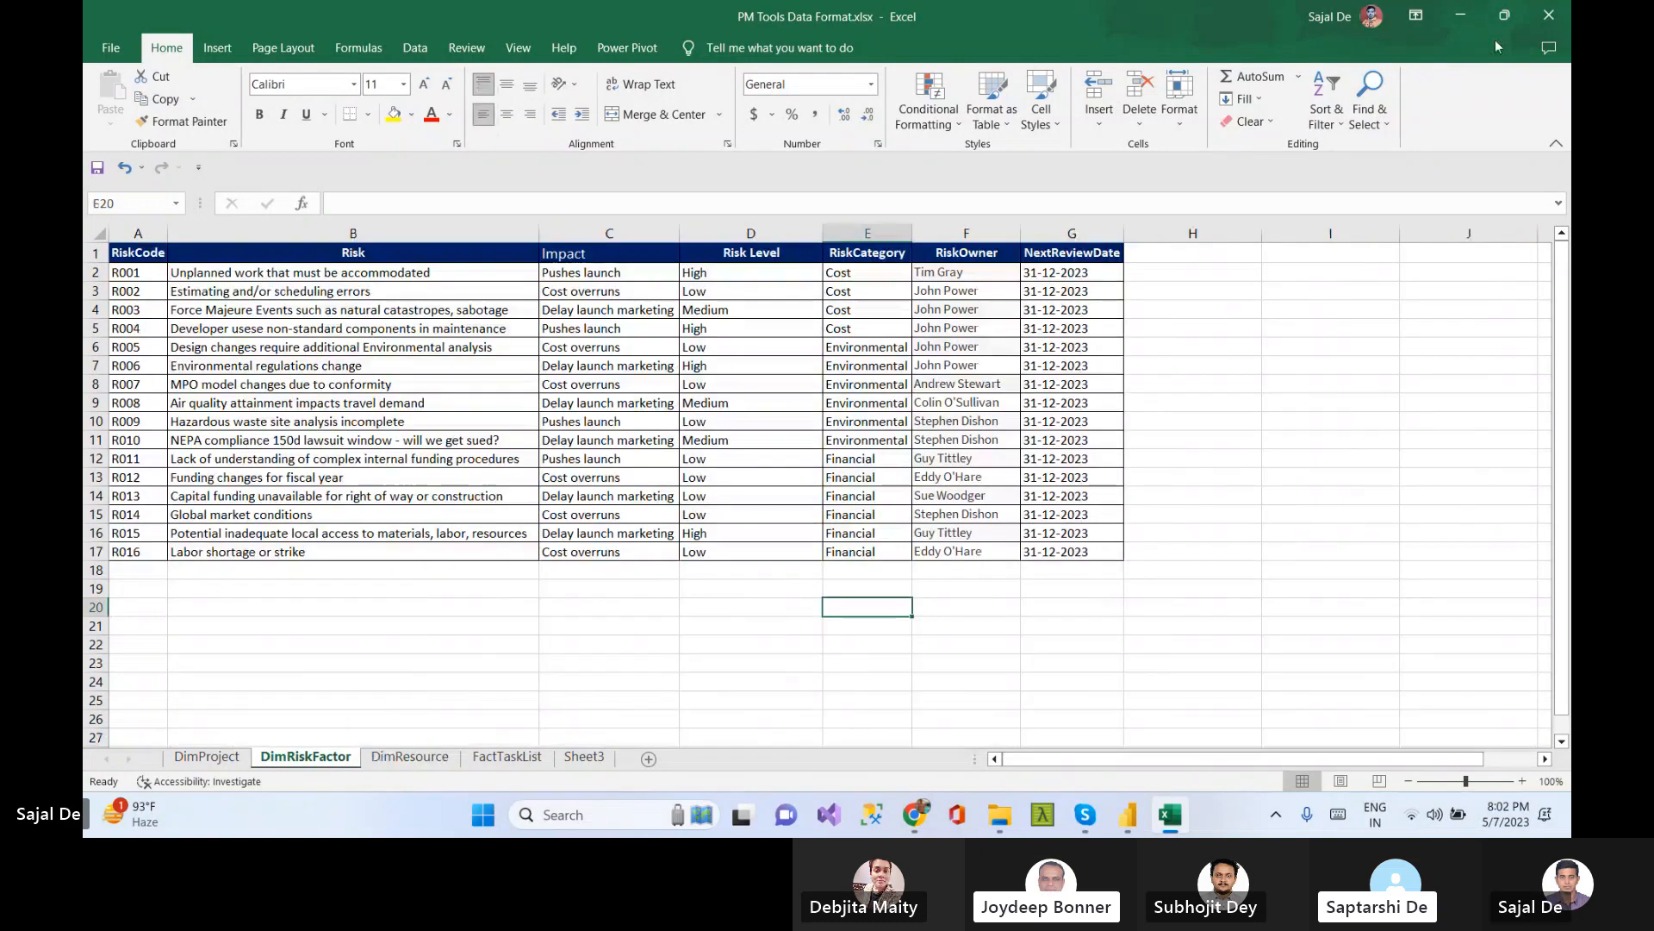
{"action": "left_click", "coordinate": [1462, 17]}
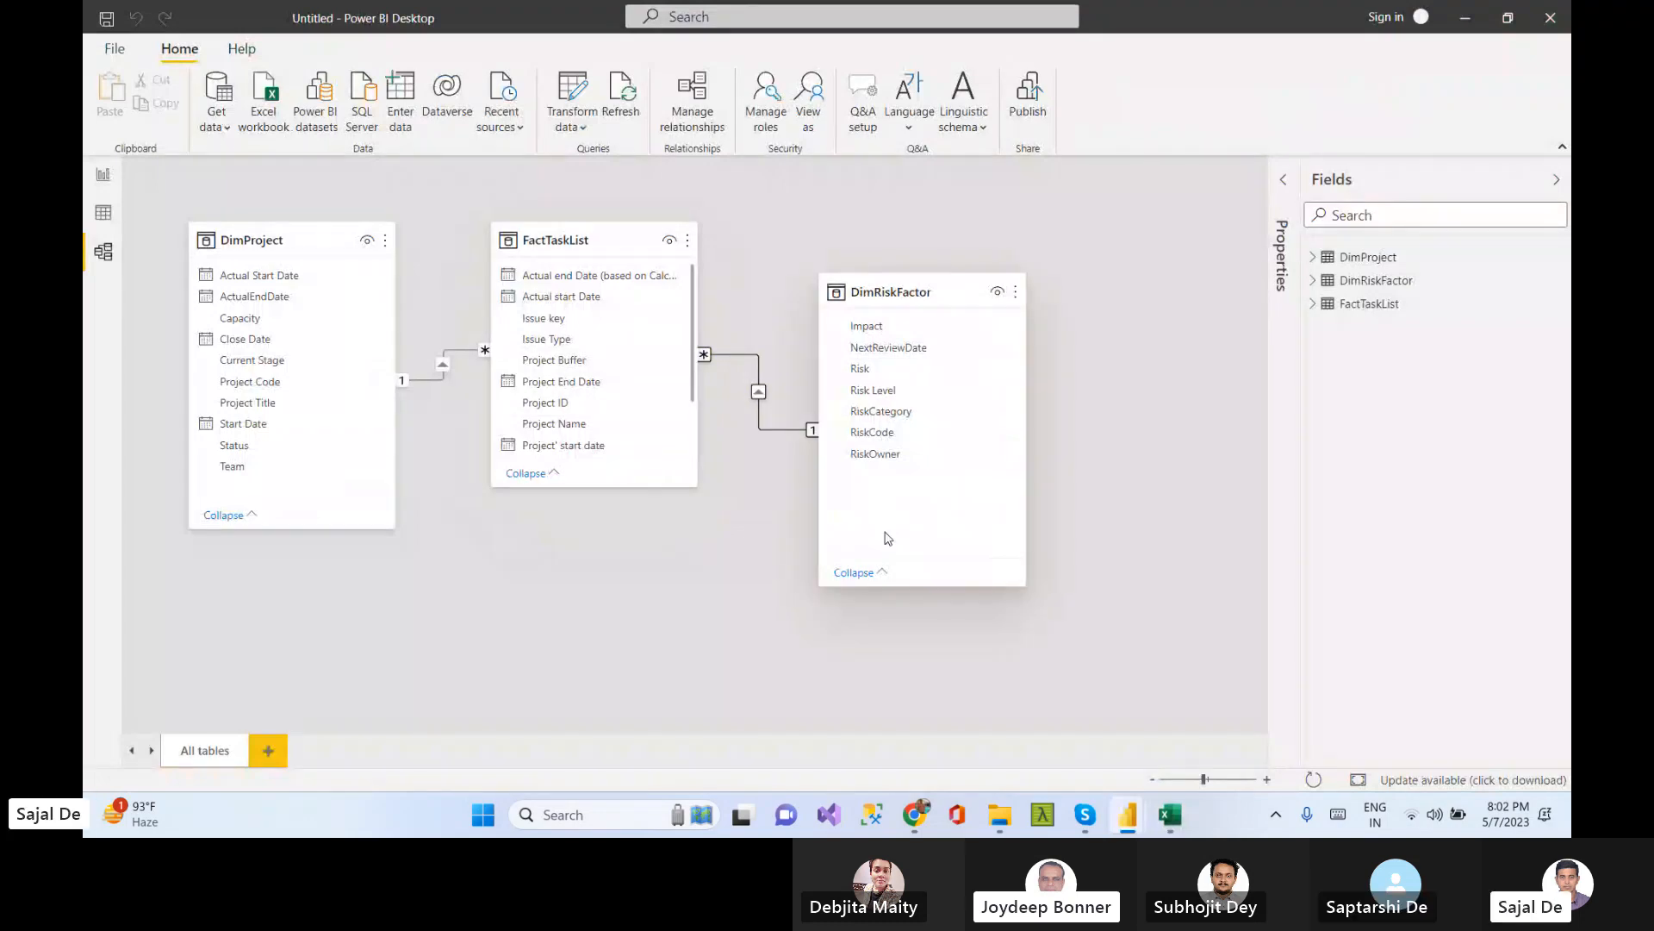
Delete the relationship between FactTaskList and DimRiskFactor, and dismiss the save dialog
{"action": "right_click", "coordinate": [759, 394]}
{"action": "left_click", "coordinate": [786, 403]}
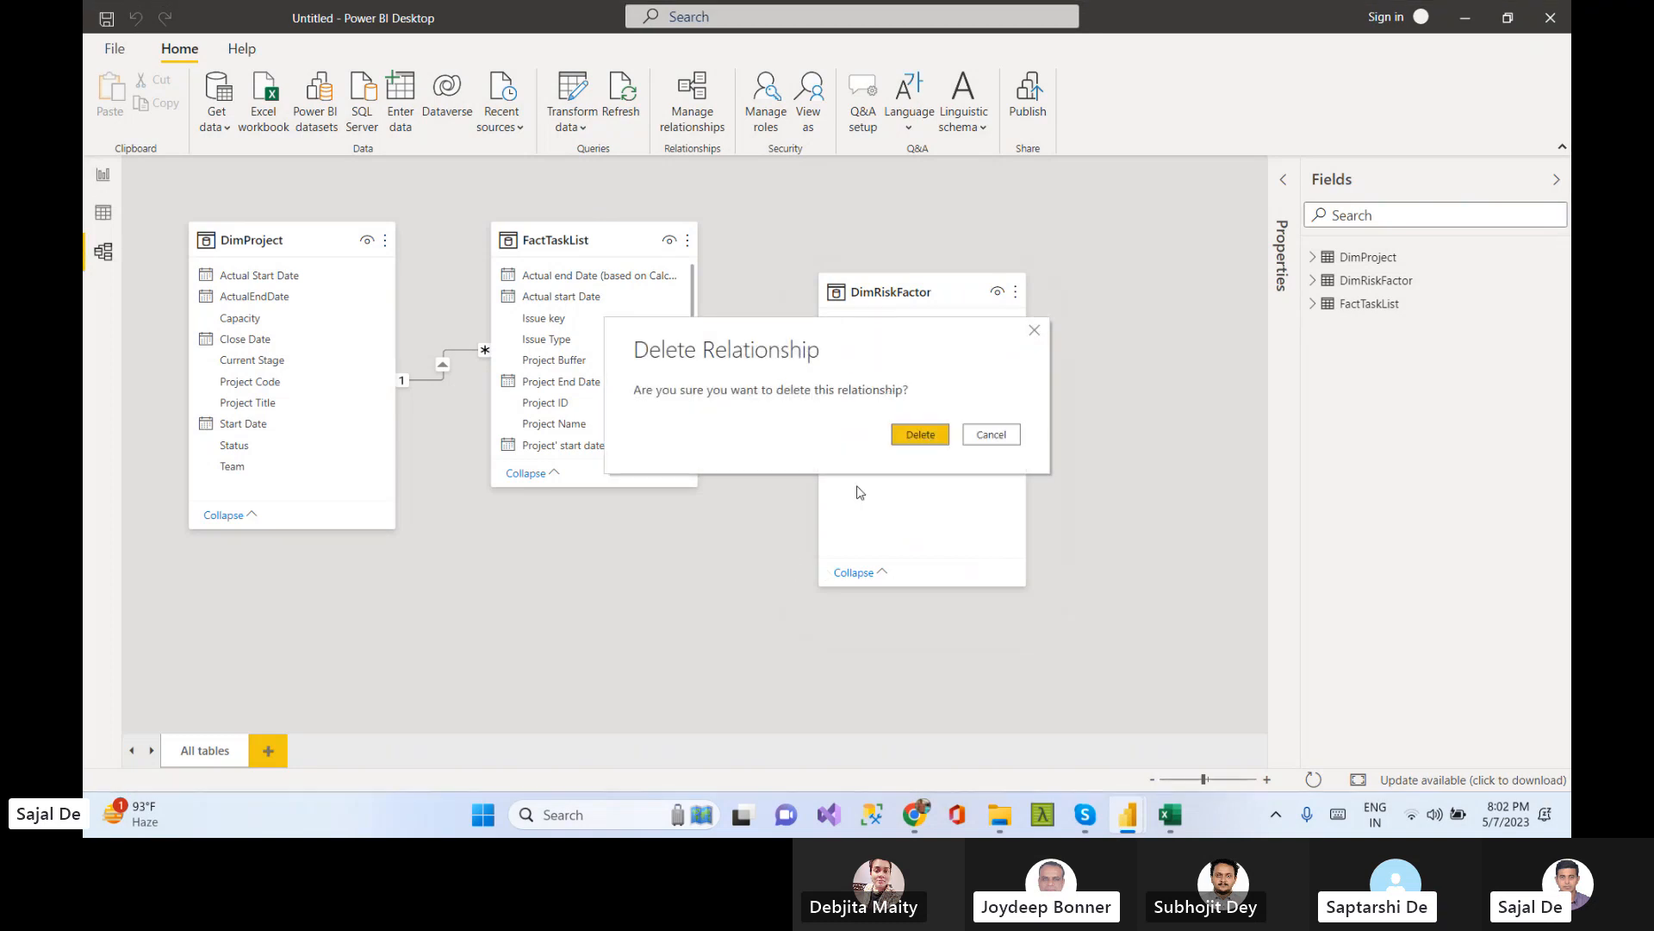
{"action": "left_click", "coordinate": [922, 428]}
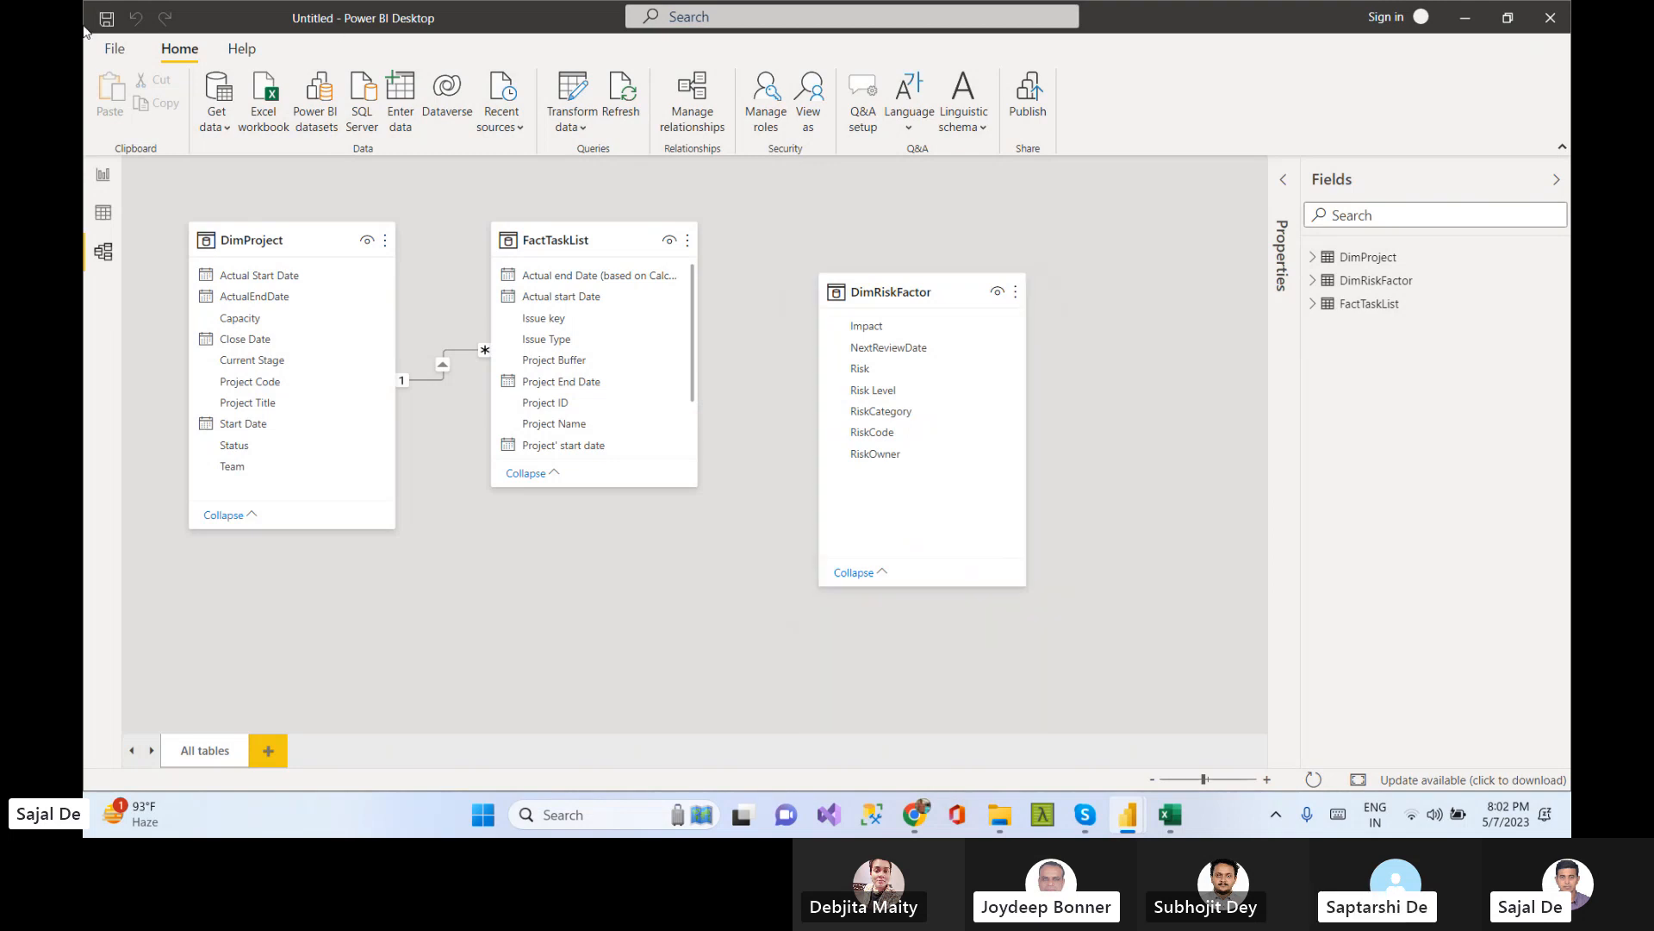
{"action": "key", "text": "ctrl+s"}
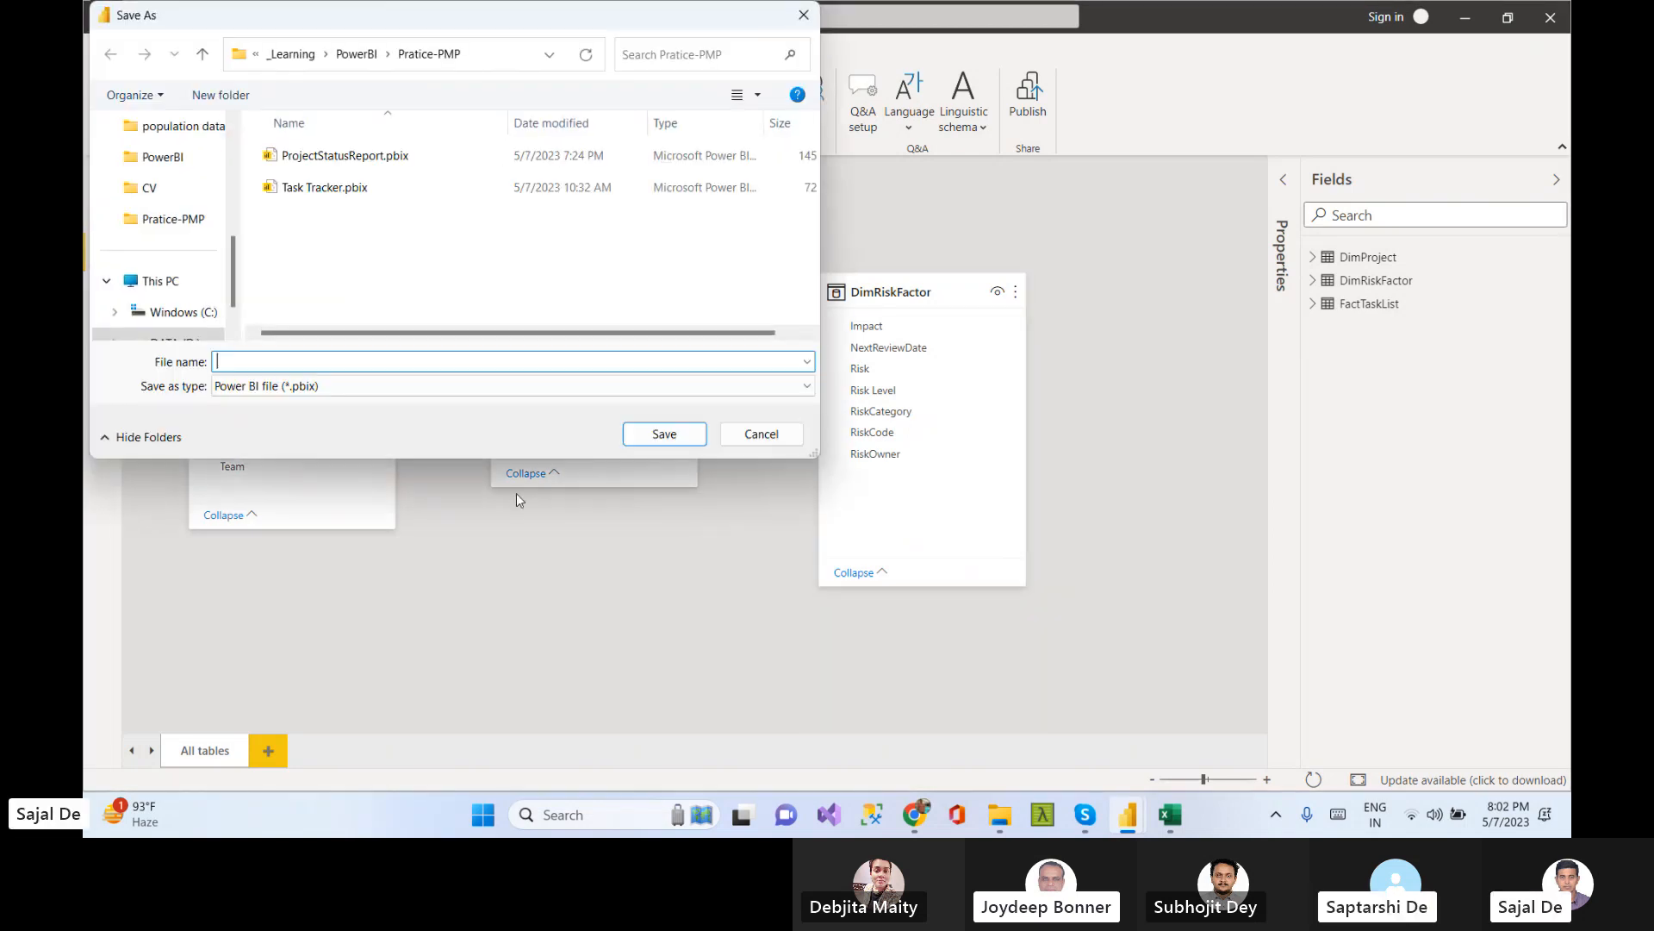
{"action": "left_click", "coordinate": [761, 433]}
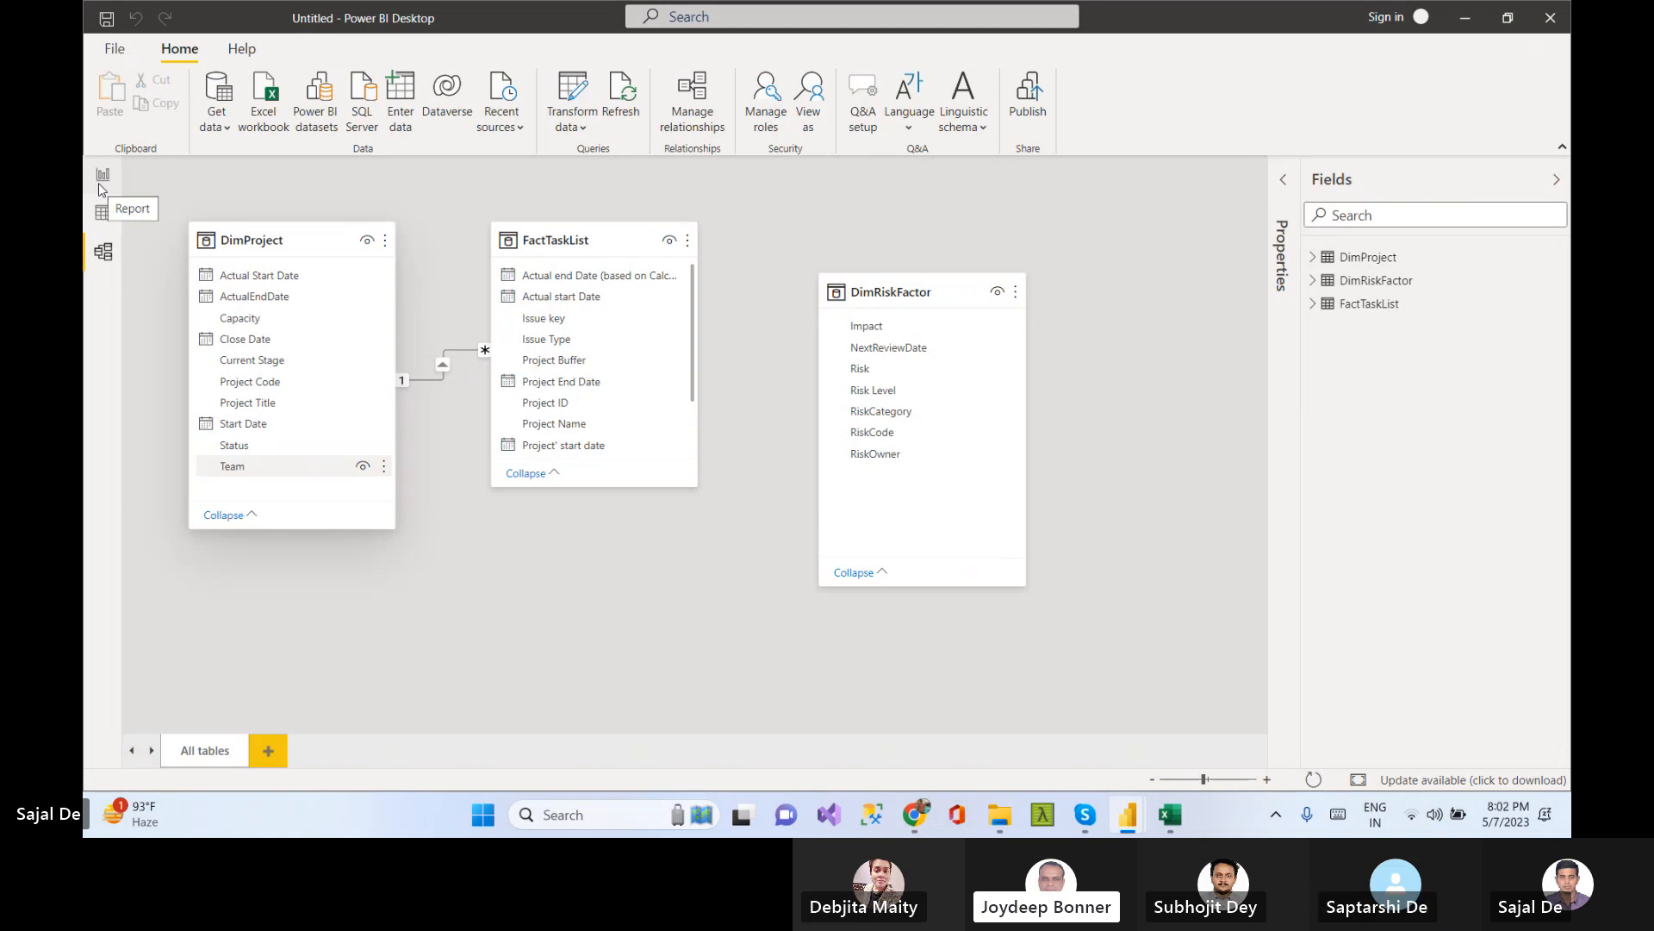
Review the DimProject and DimRiskFactor tables in the data view before returning to the model view
{"action": "left_click", "coordinate": [104, 213]}
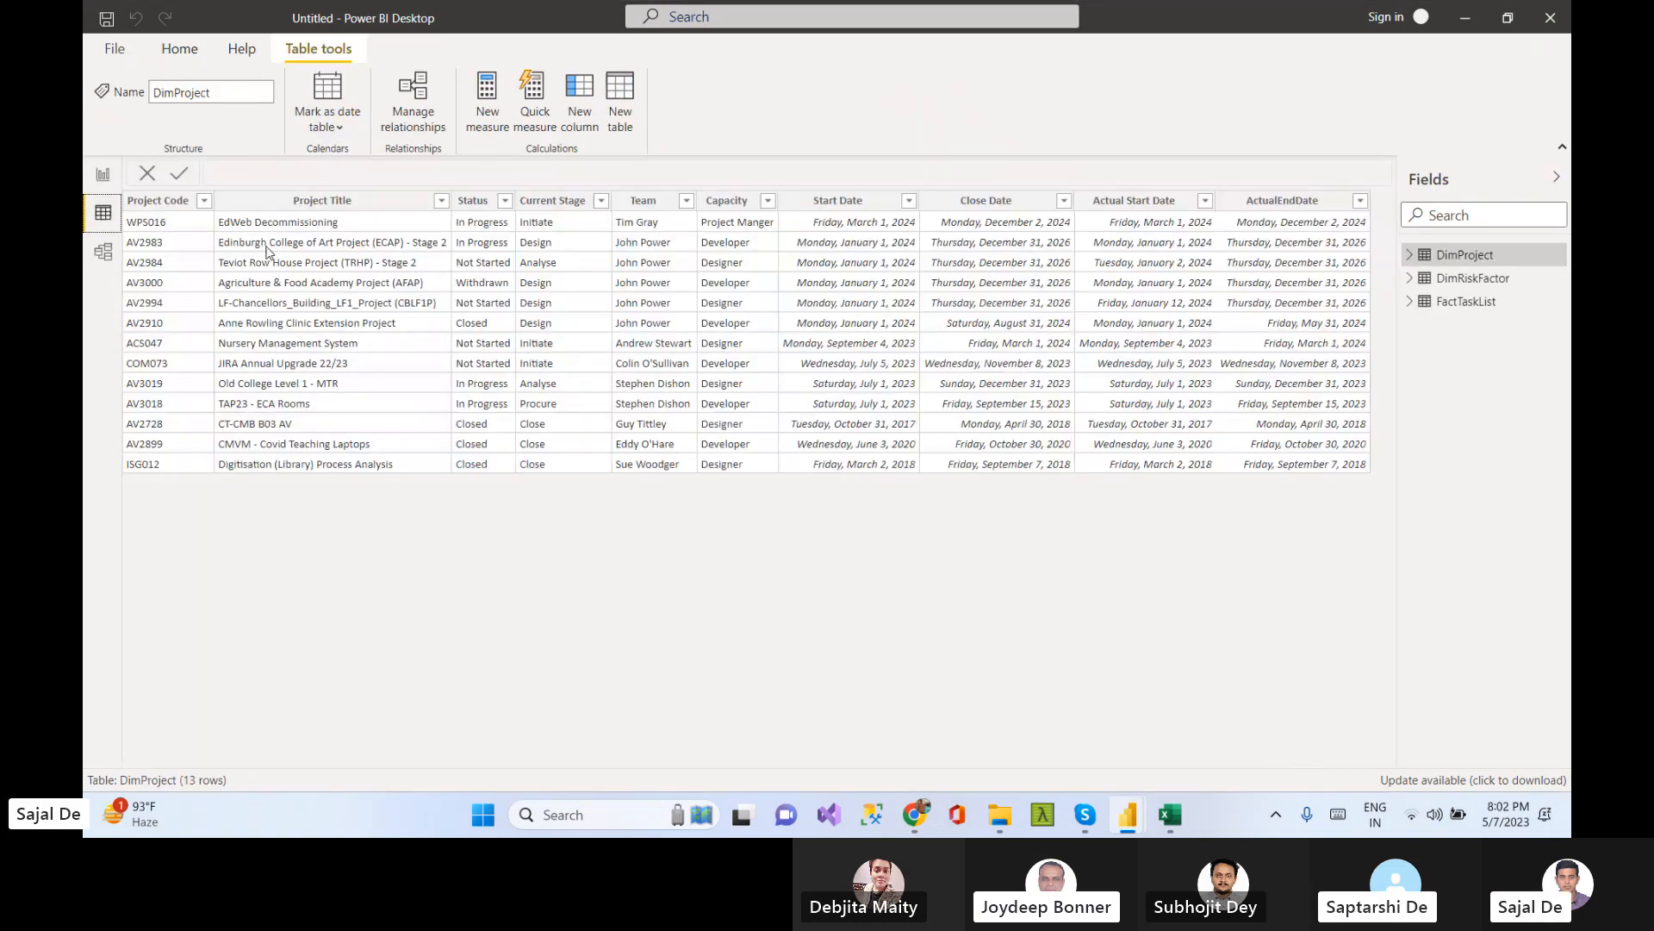
{"action": "left_click", "coordinate": [1472, 278]}
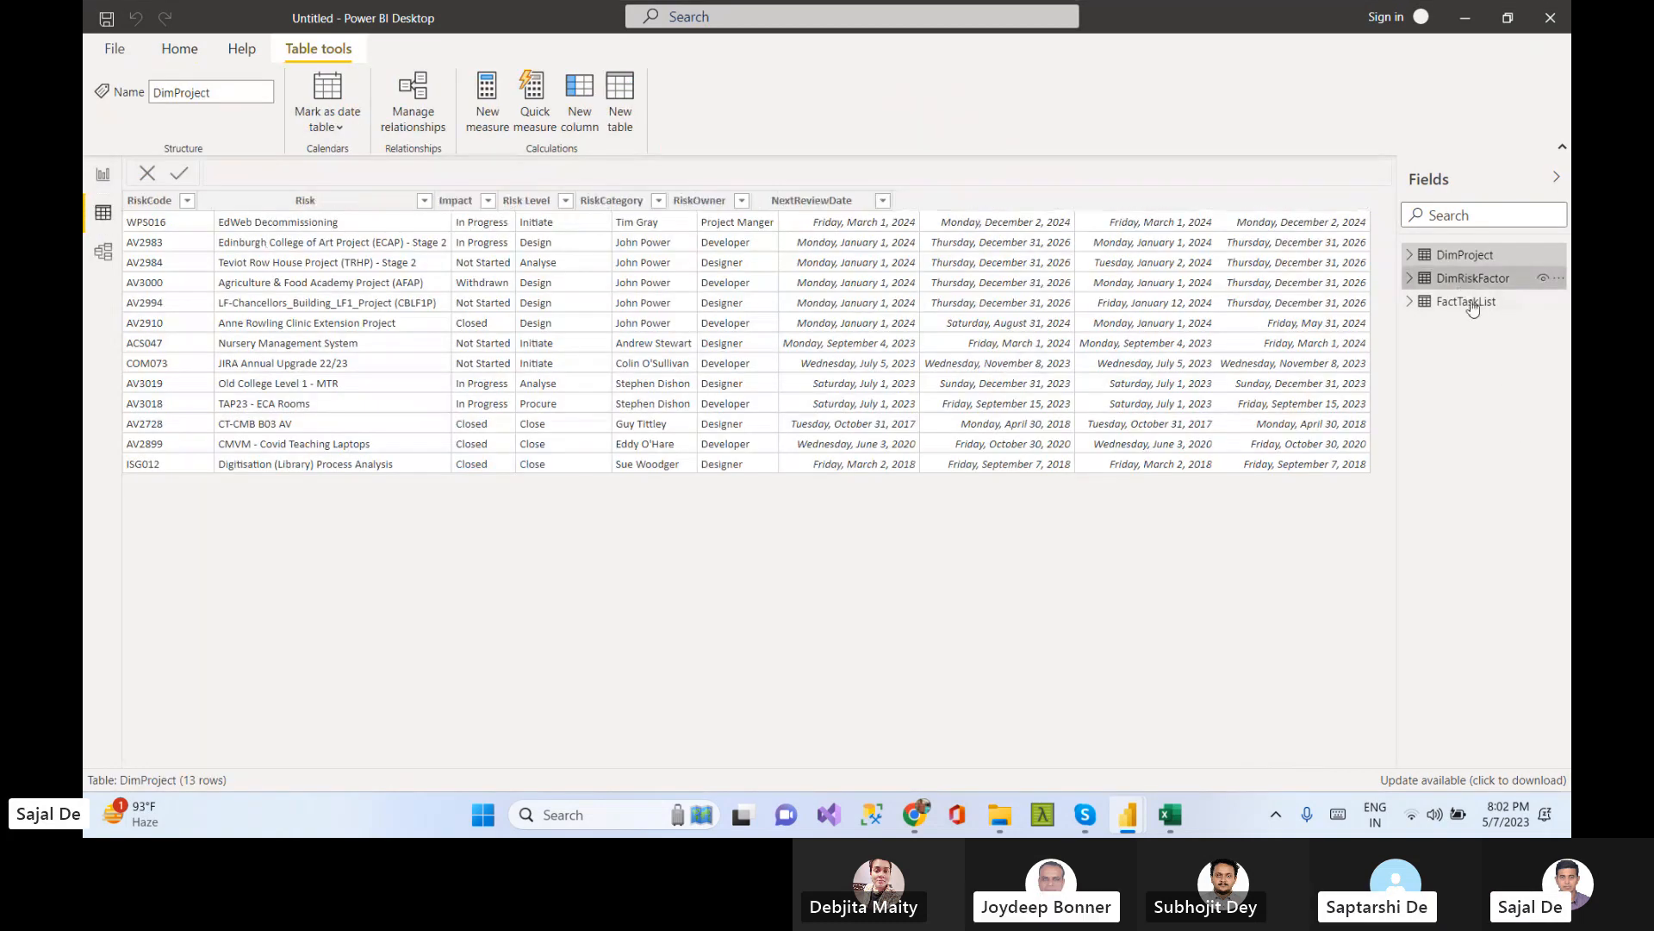
{"action": "left_click", "coordinate": [1465, 255]}
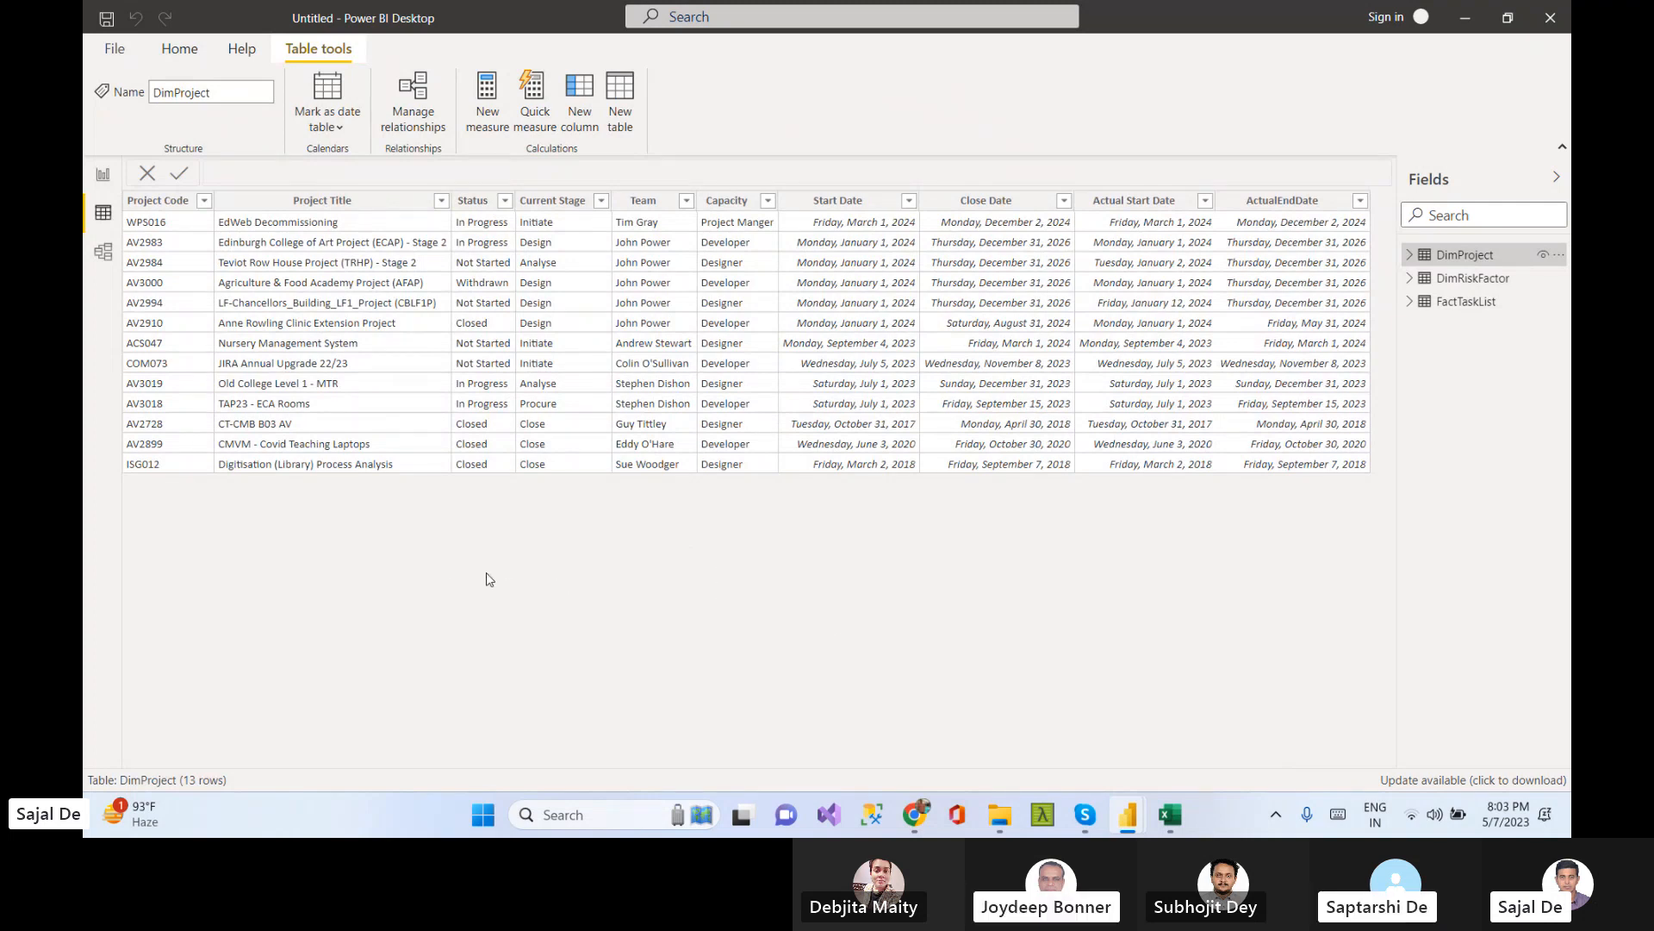
{"action": "left_click", "coordinate": [103, 251]}
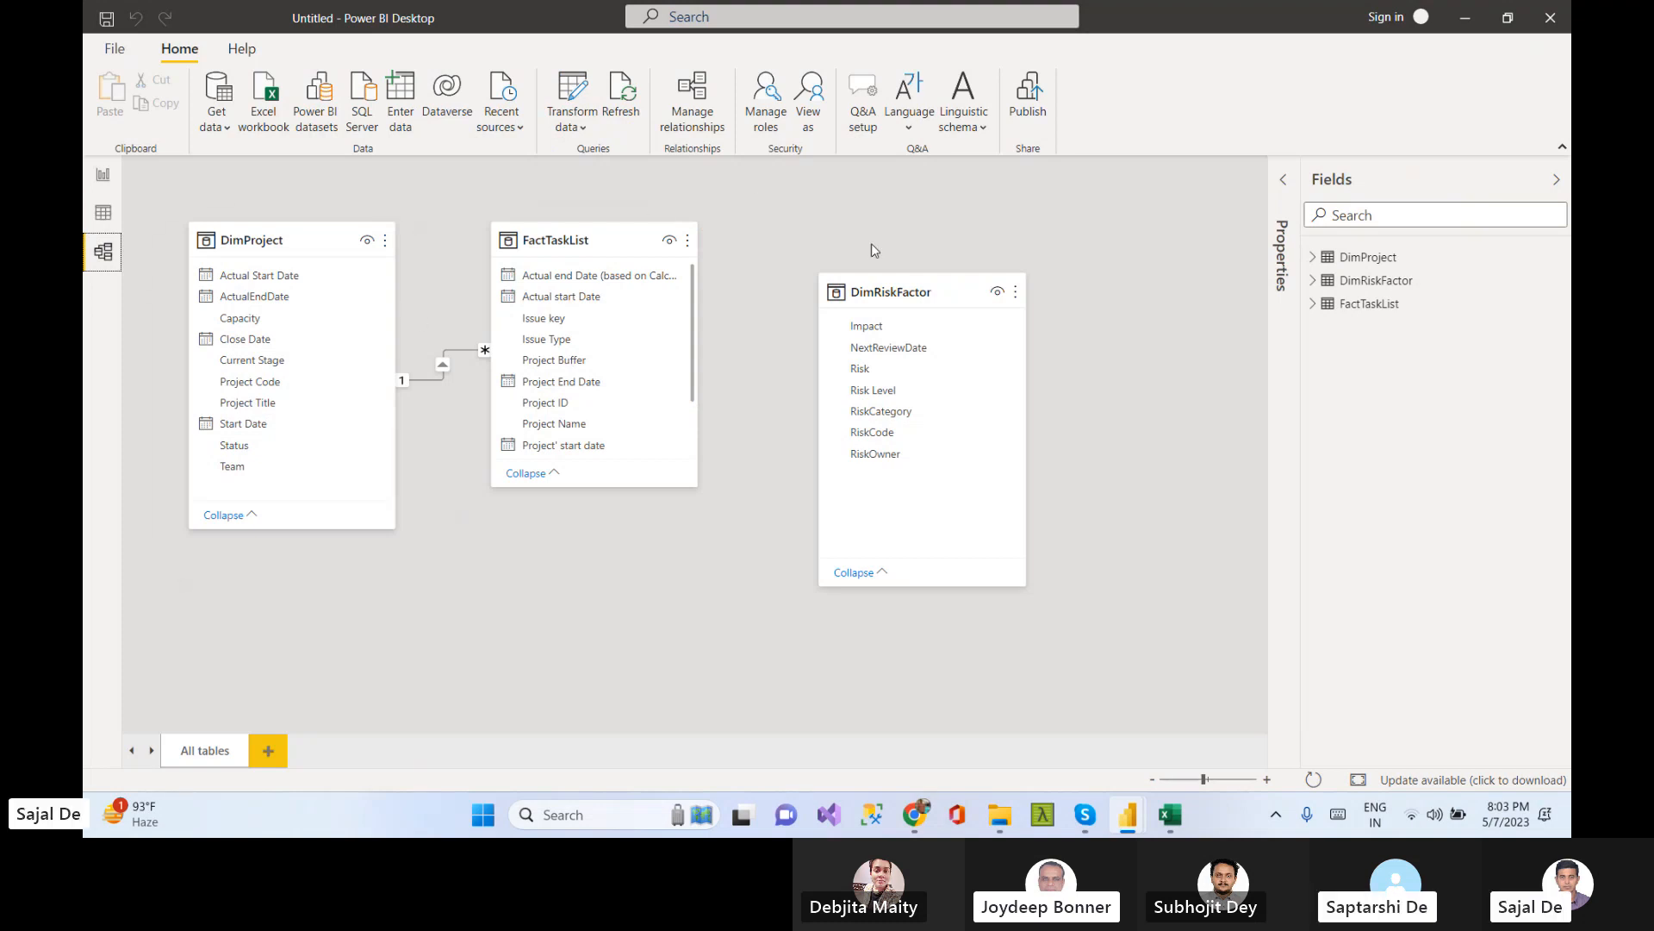
Add a visual to the report page, move and enlarge it near the top-left corner, and make it a stacked bar chart
{"action": "left_click", "coordinate": [102, 176]}
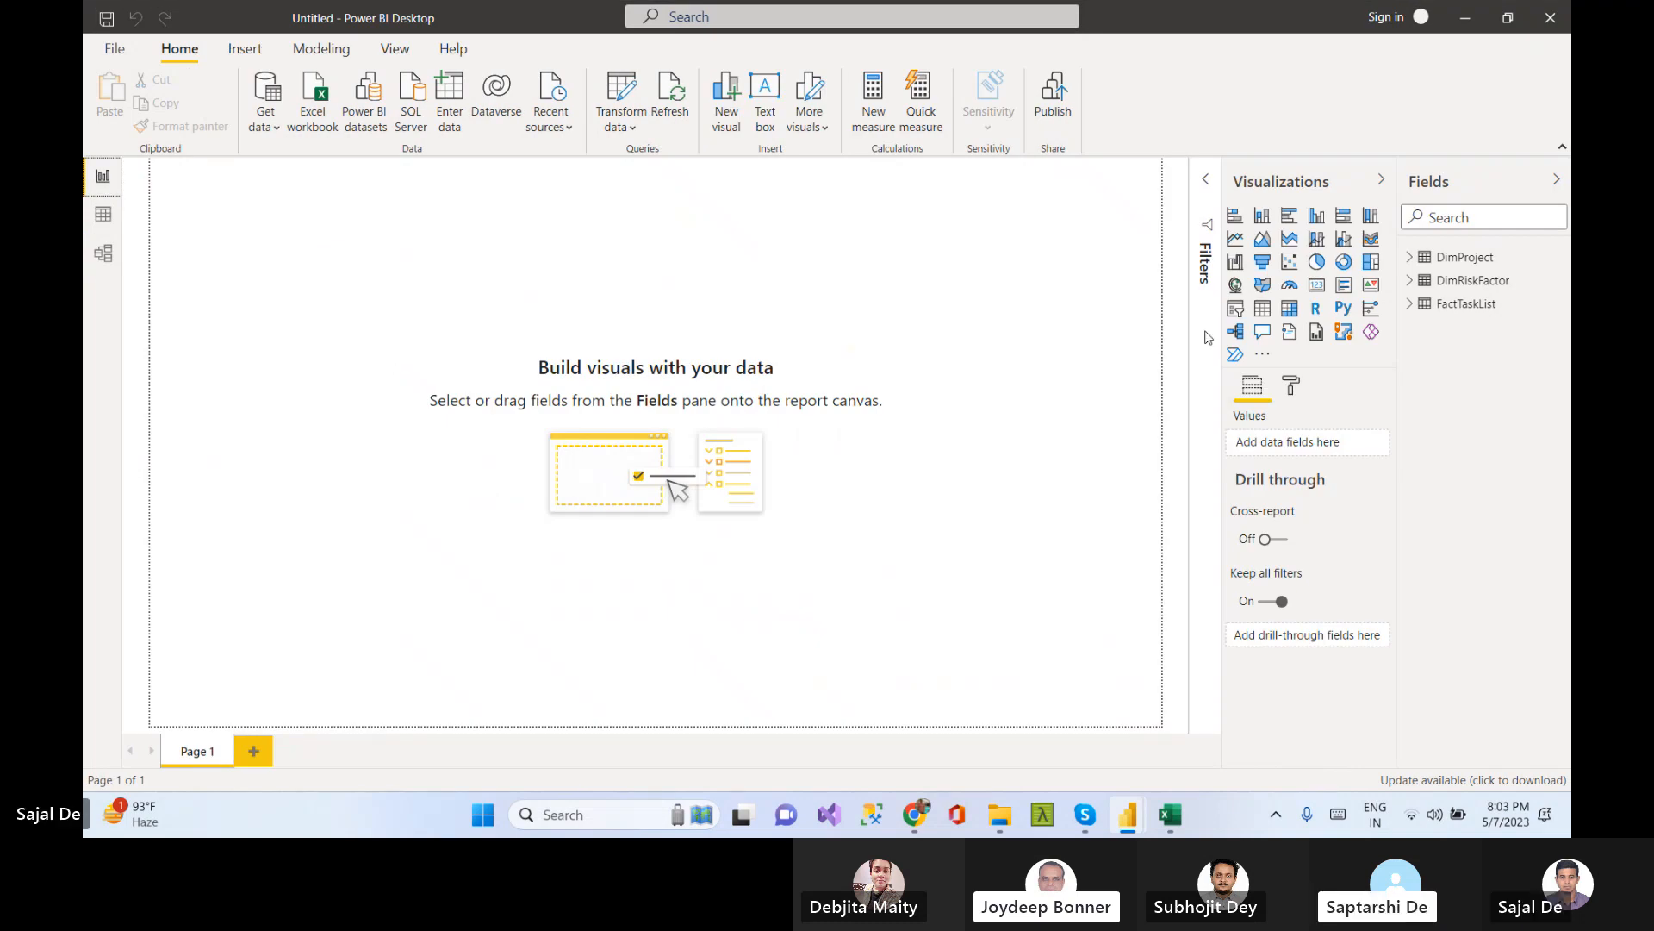
{"action": "left_click", "coordinate": [1321, 267]}
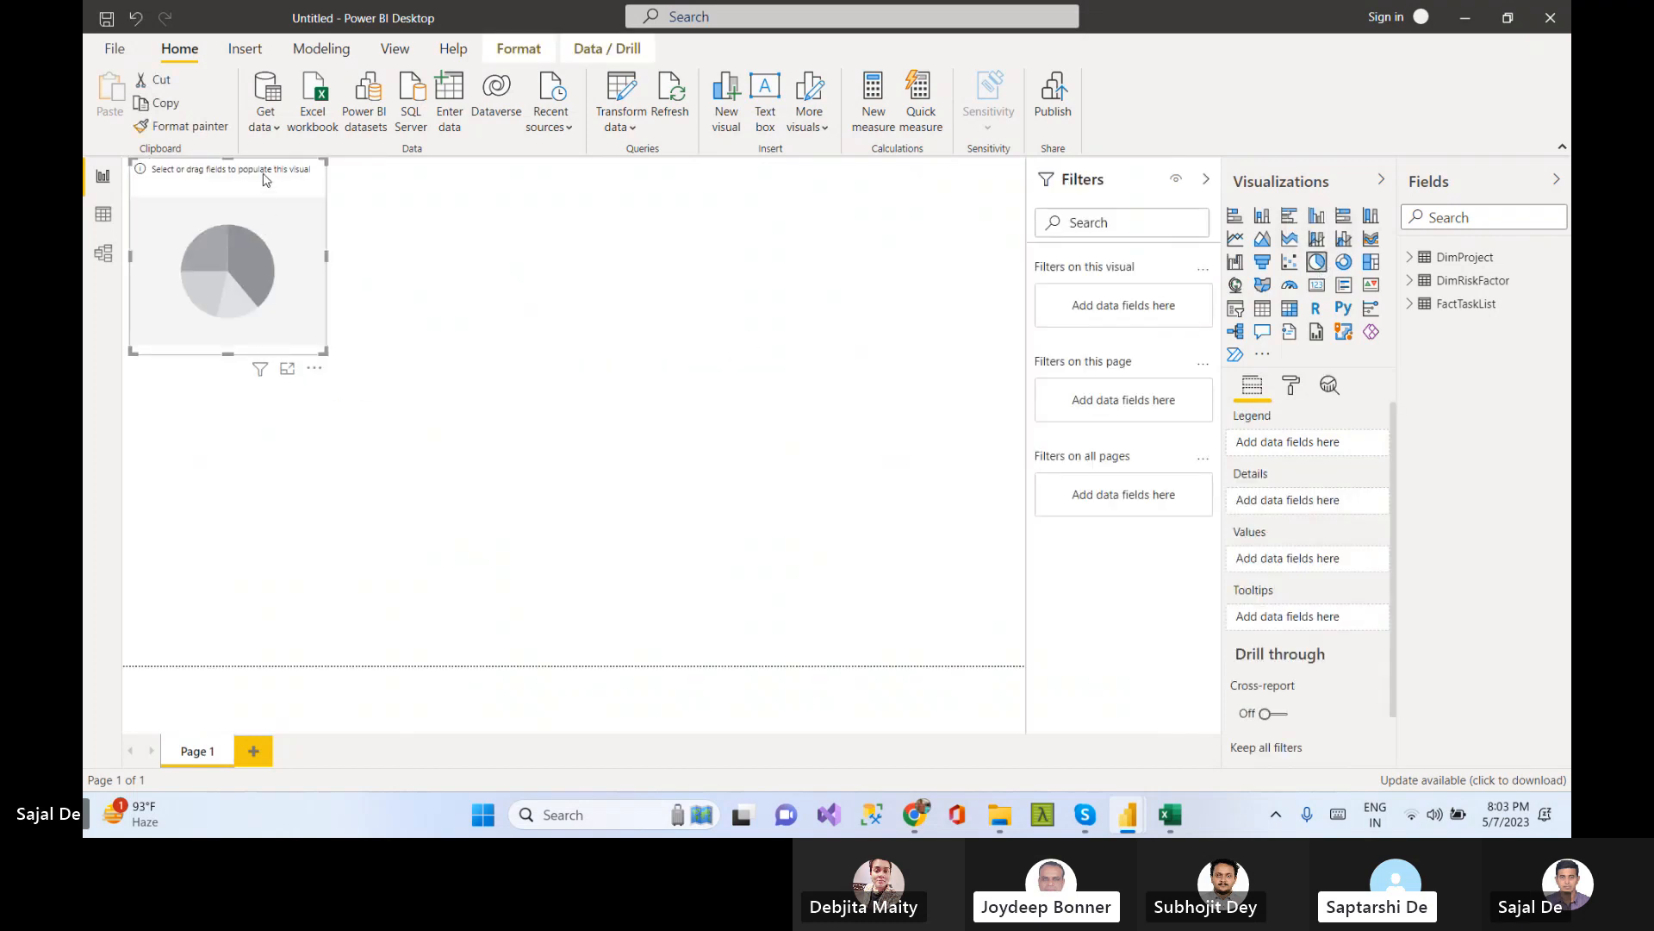
{"action": "left_click_drag", "start_coordinate": [264, 179], "coordinate": [259, 215]}
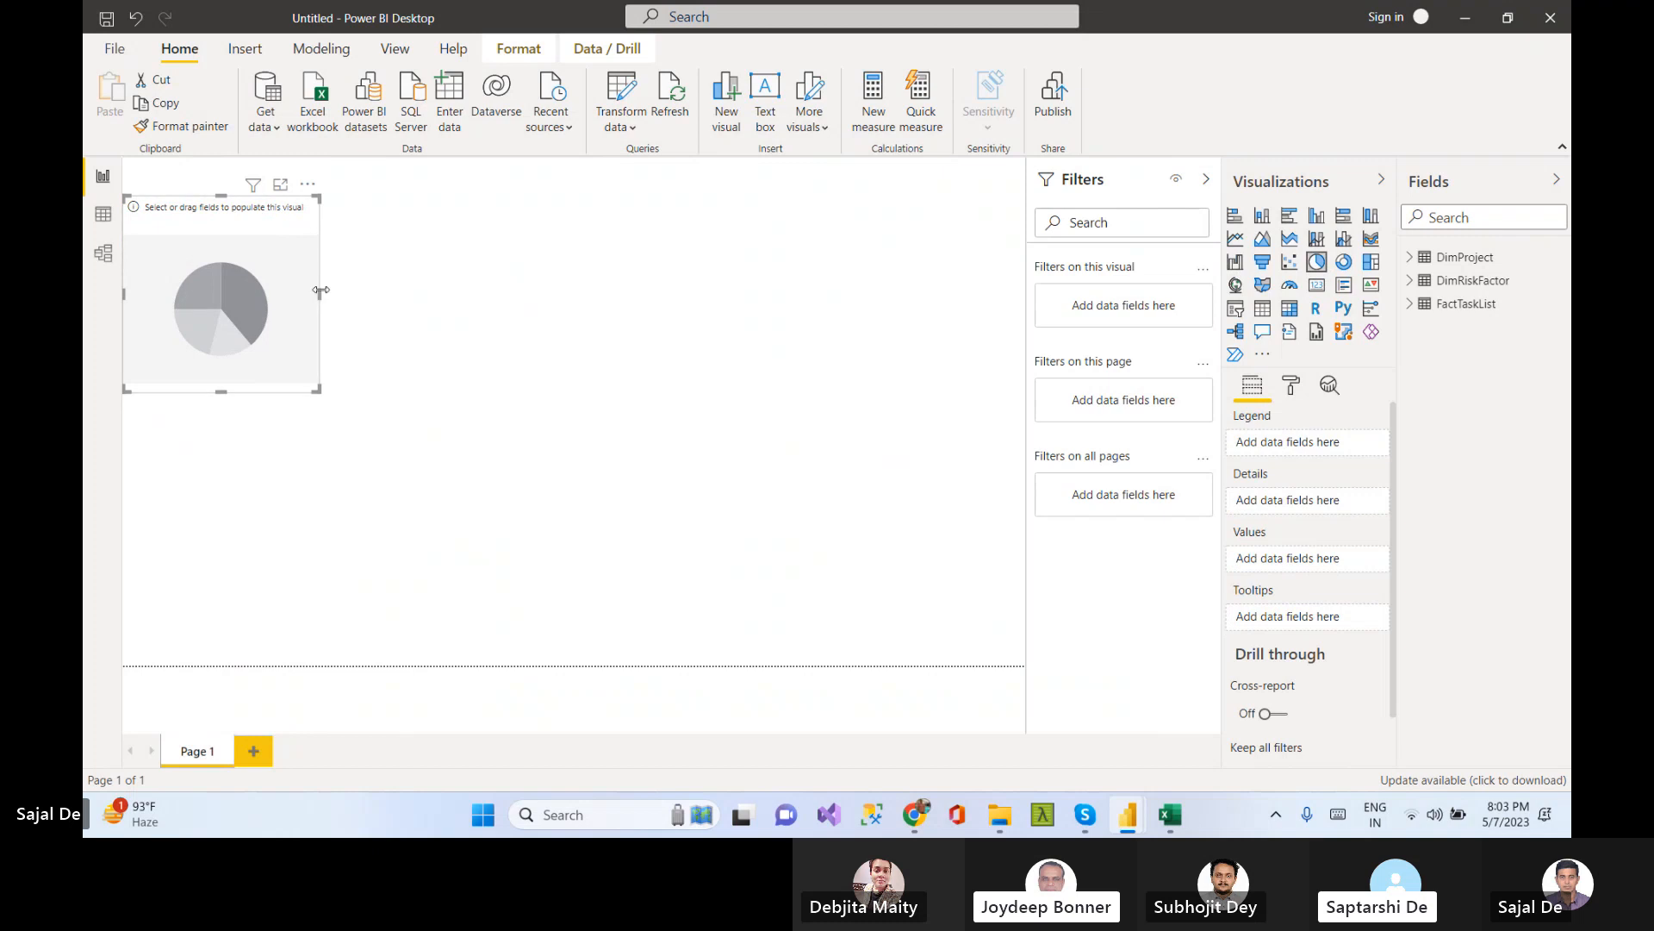
{"action": "left_click_drag", "start_coordinate": [336, 301], "coordinate": [368, 302]}
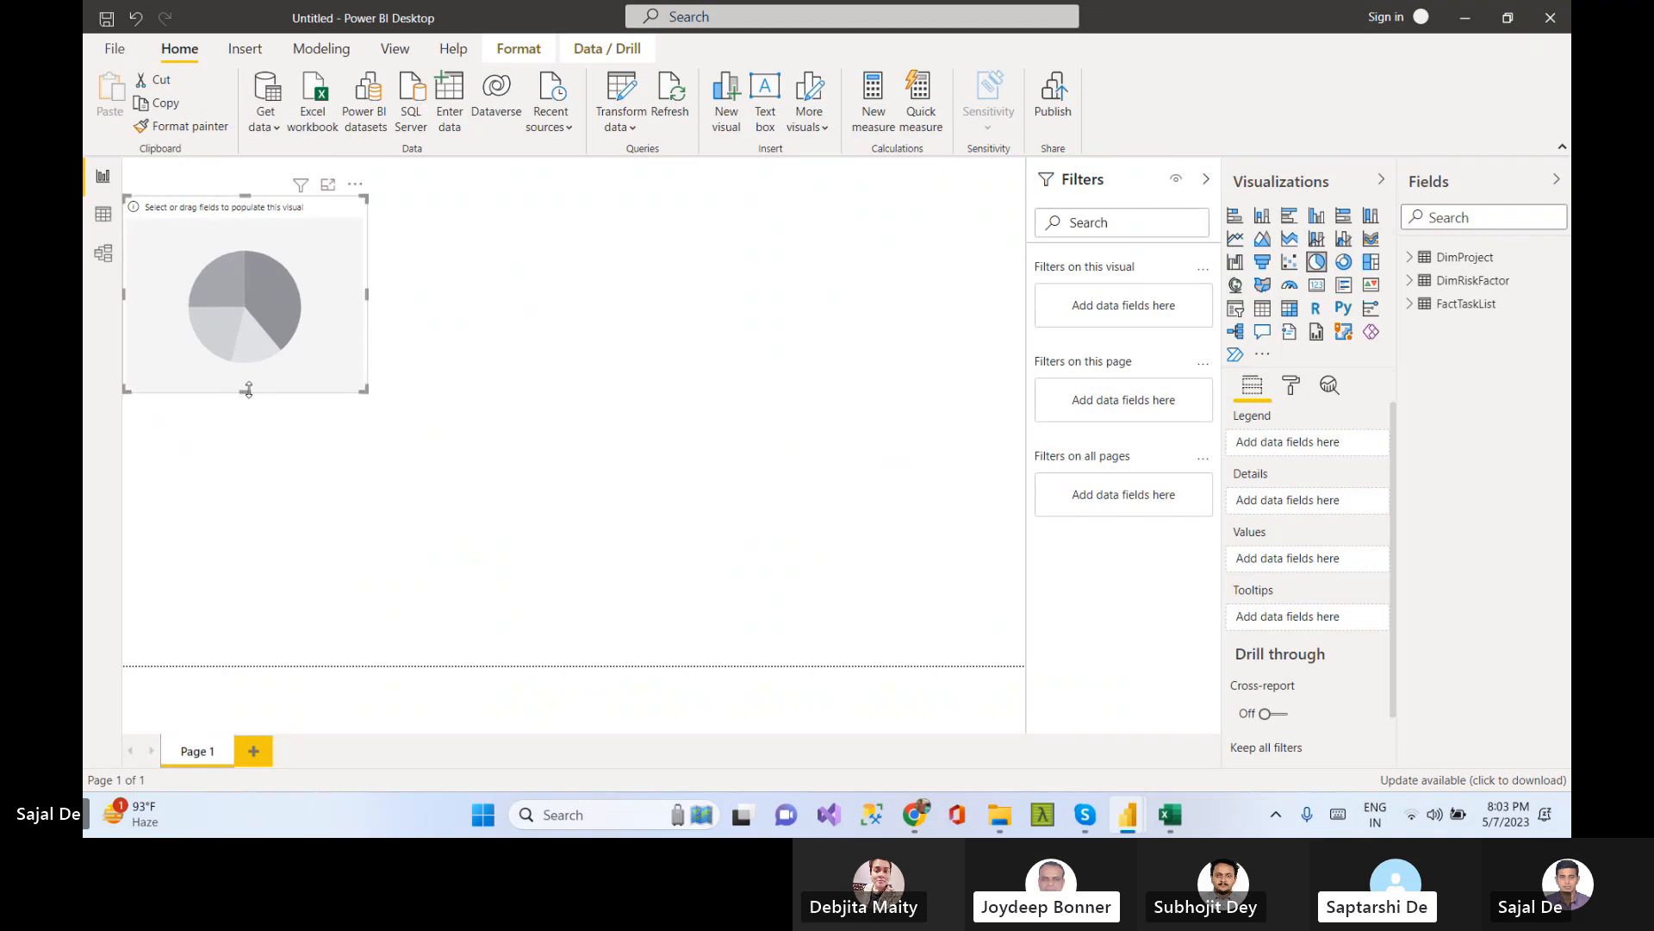
{"action": "left_click_drag", "start_coordinate": [248, 390], "coordinate": [250, 402]}
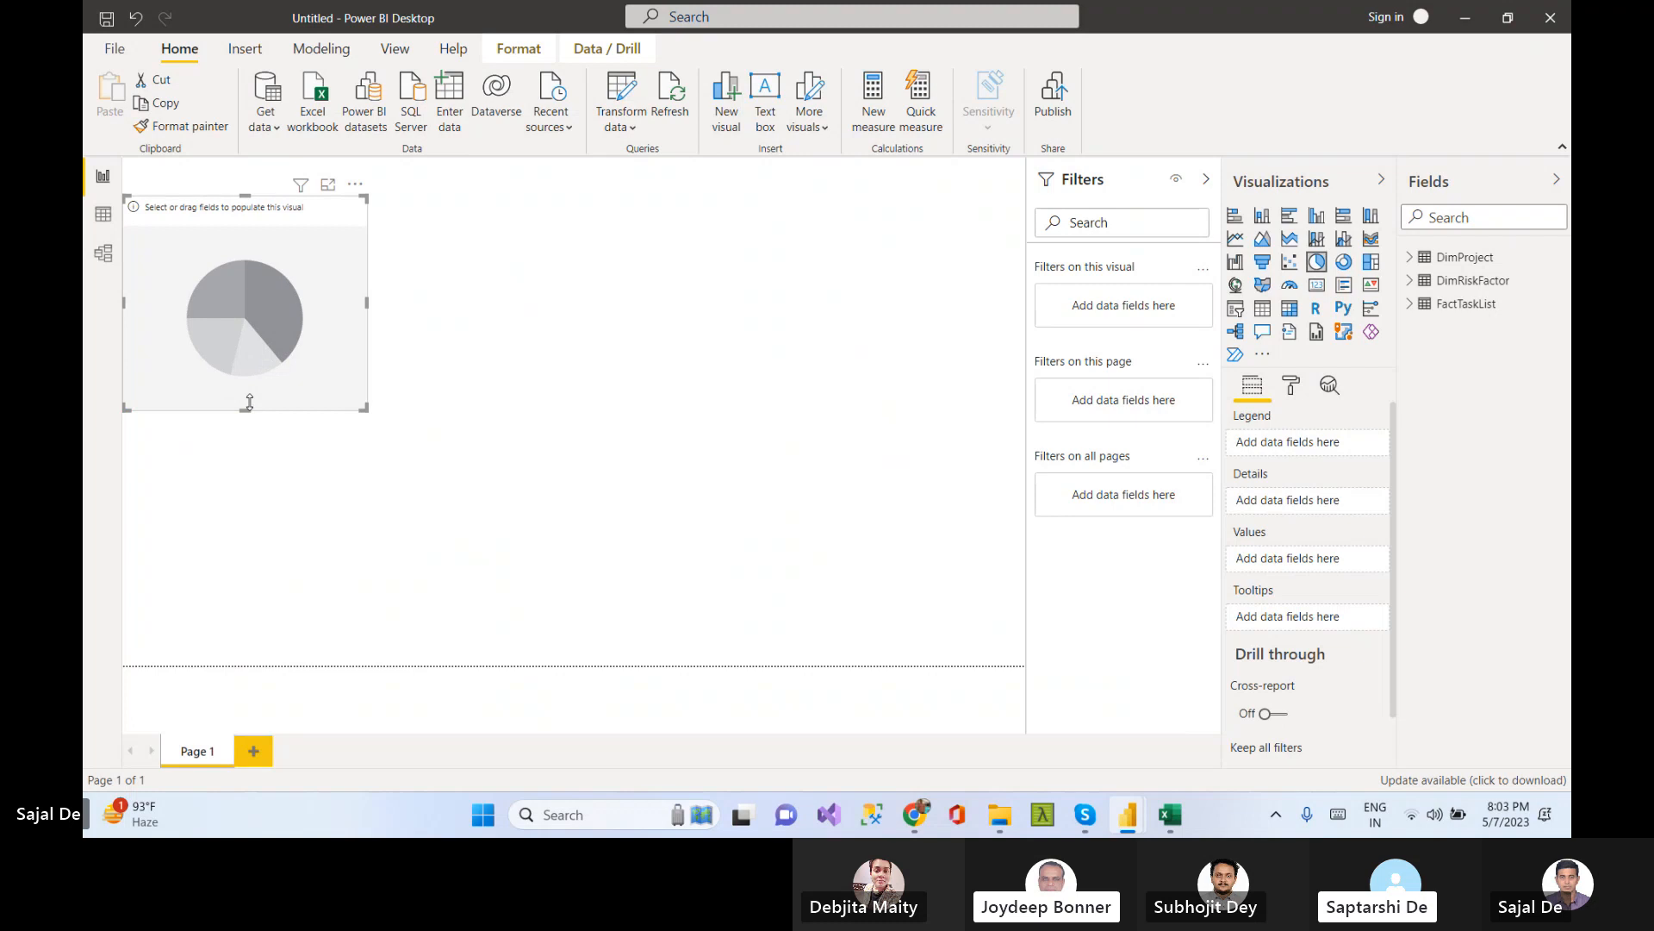
{"action": "left_click", "coordinate": [1236, 217]}
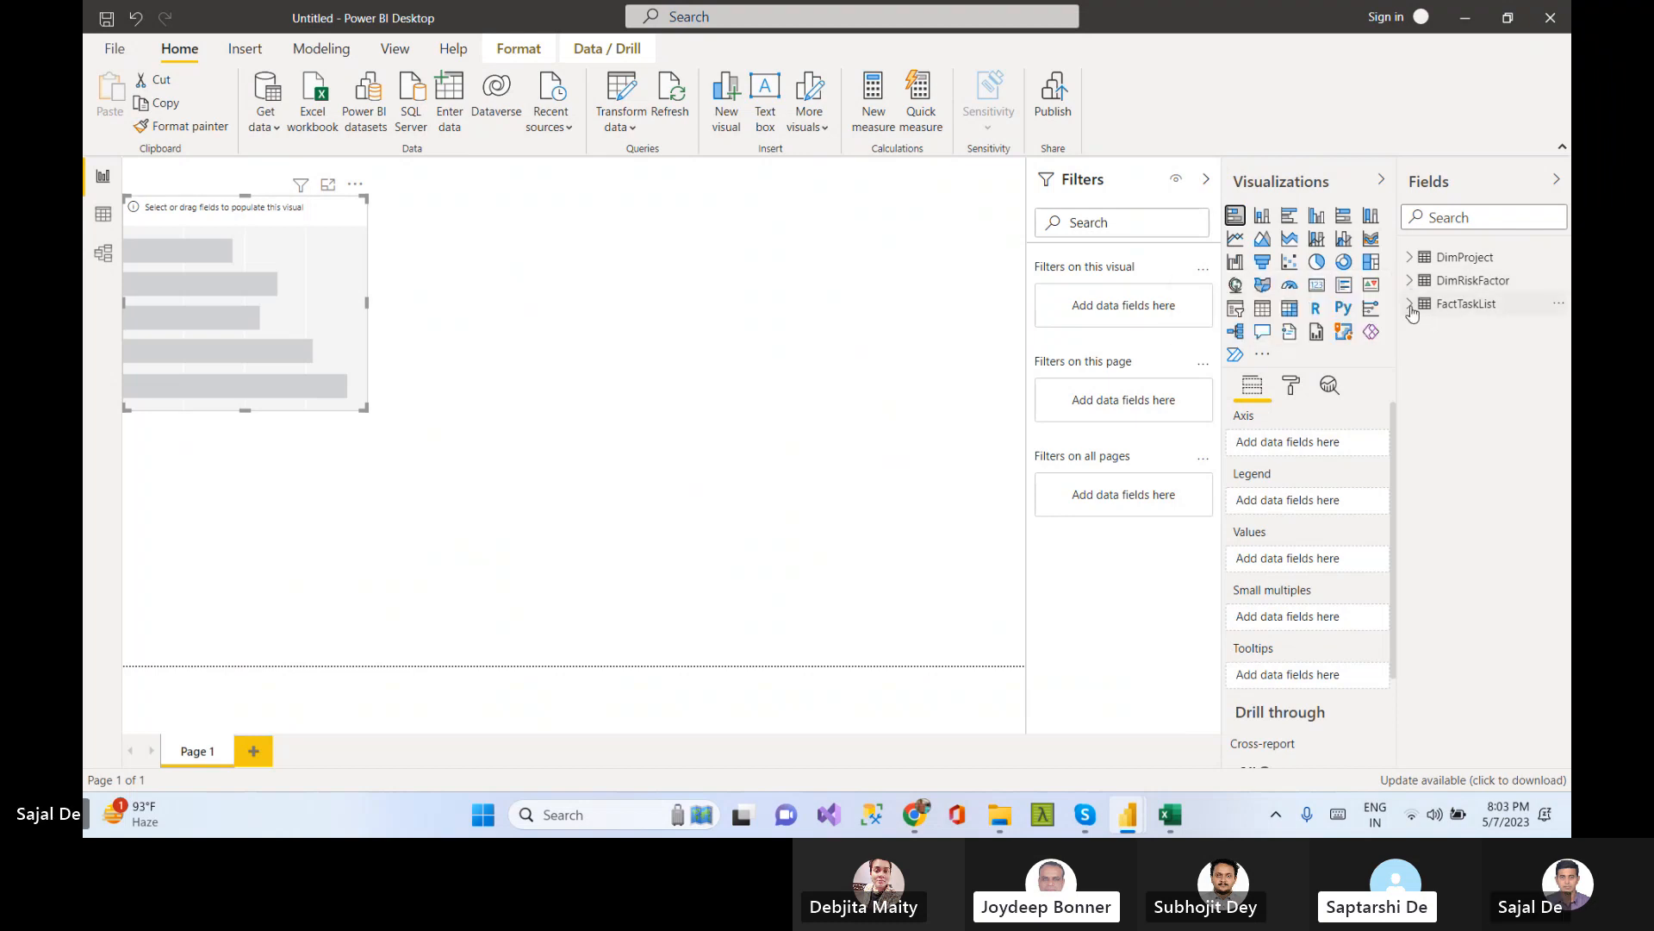
Put DimProject's Project Title on the bar chart's axis and FactTaskList's Issue key in its values
{"action": "left_click", "coordinate": [1411, 257]}
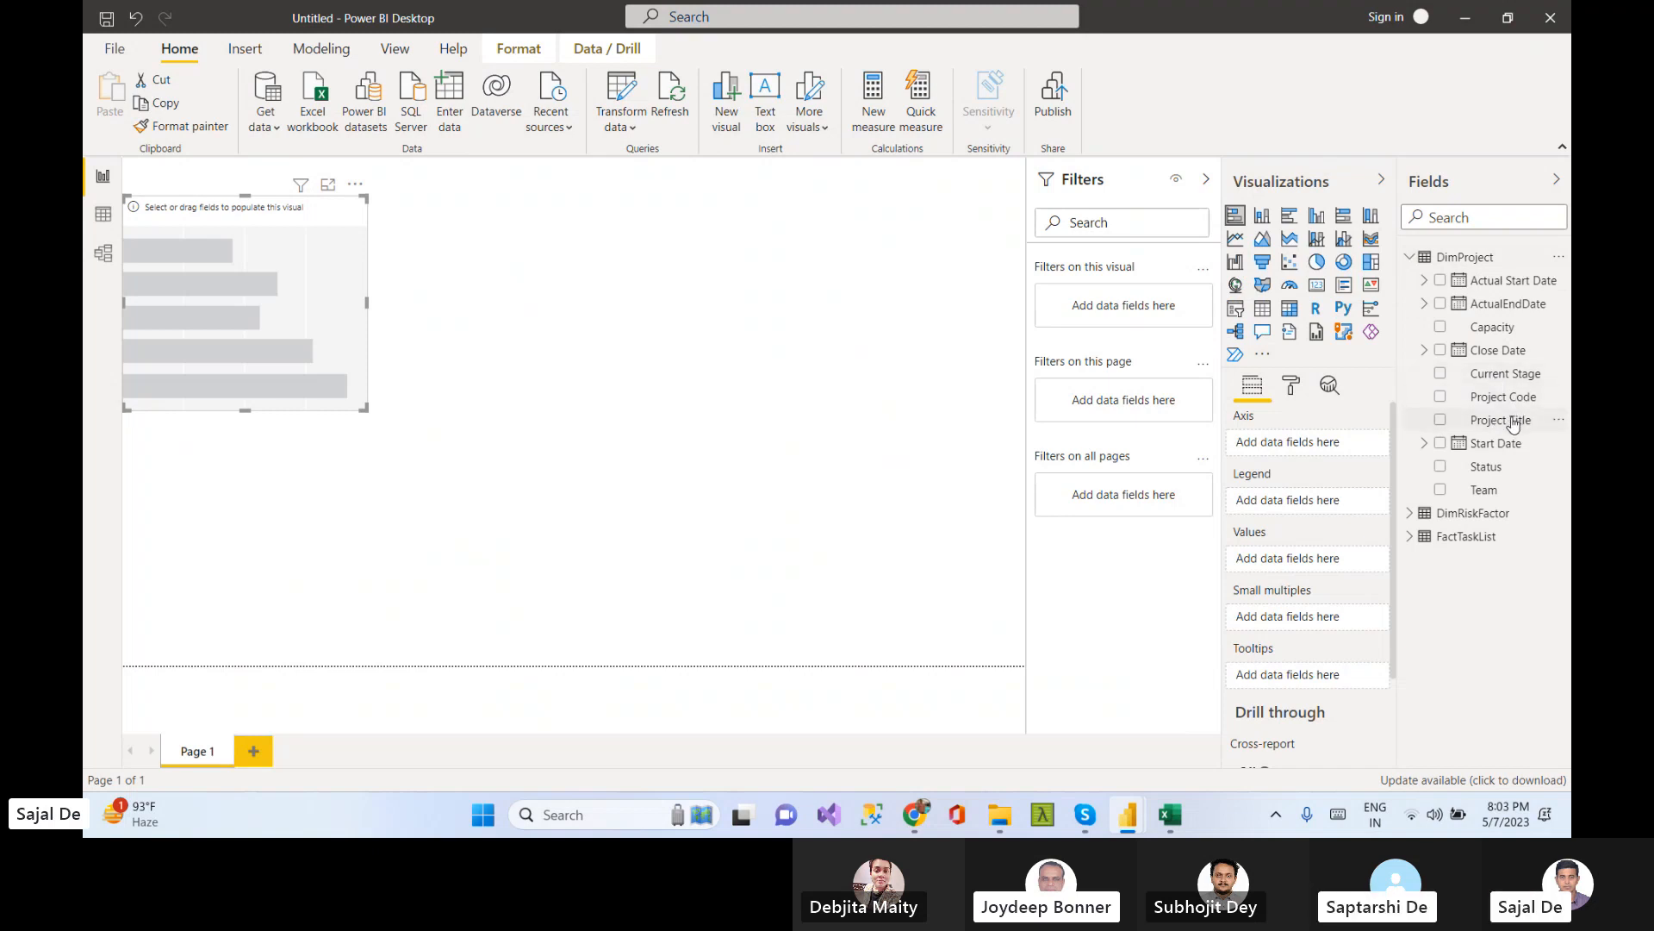
{"action": "left_click_drag", "start_coordinate": [1511, 422], "coordinate": [1327, 441]}
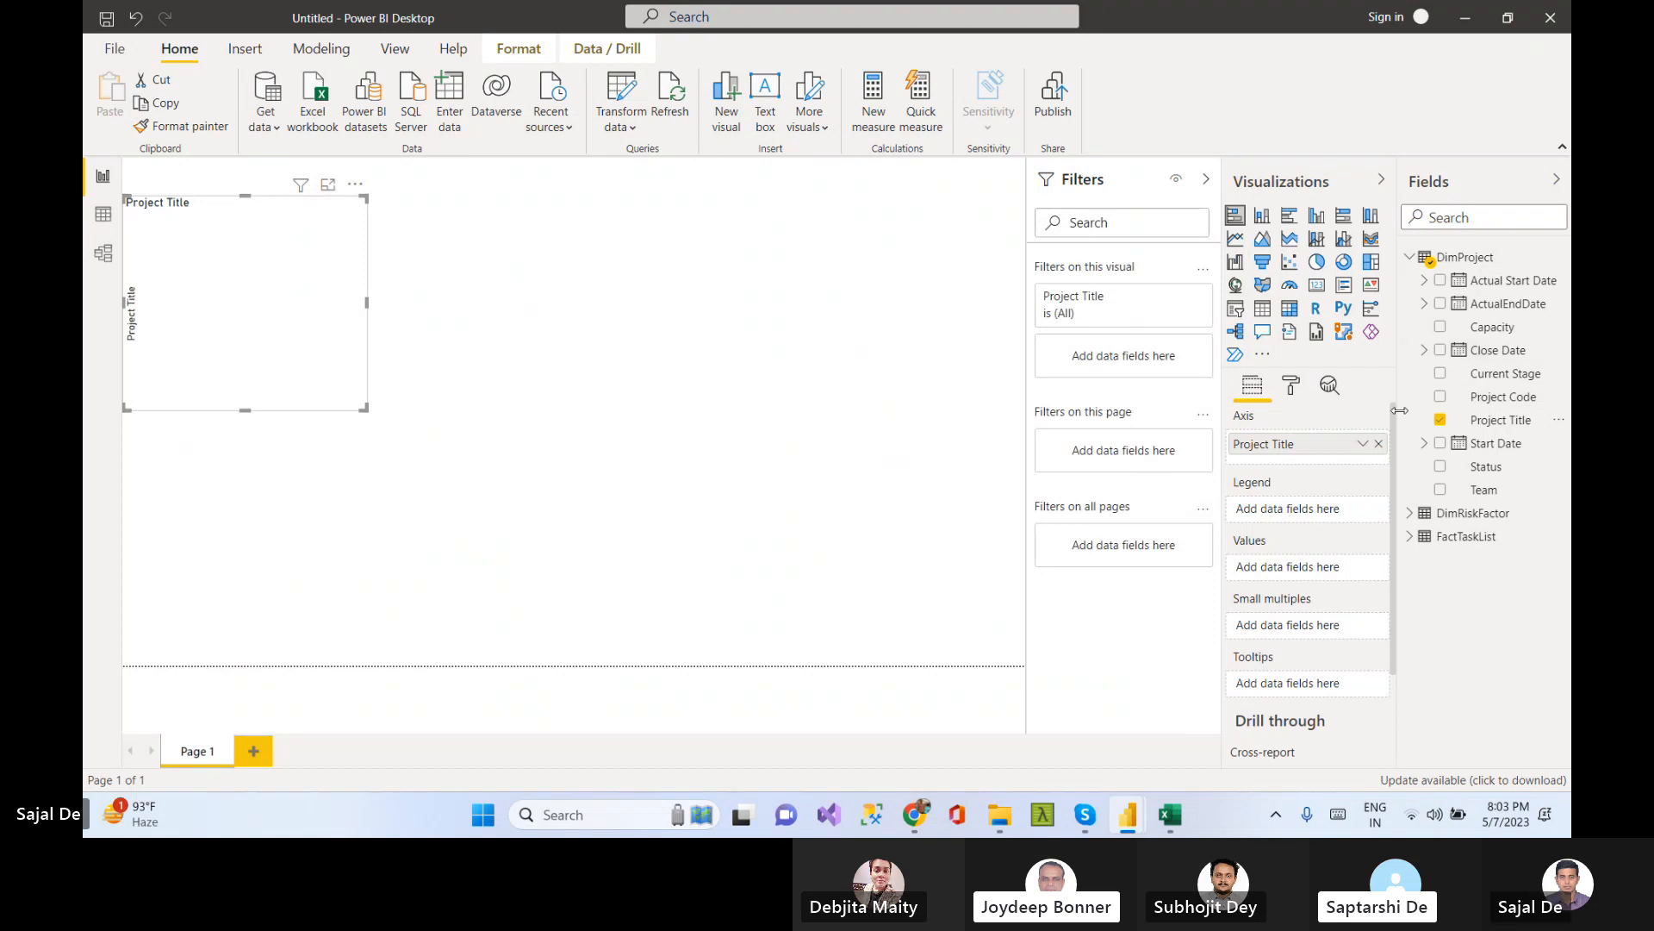
{"action": "left_click", "coordinate": [1410, 257]}
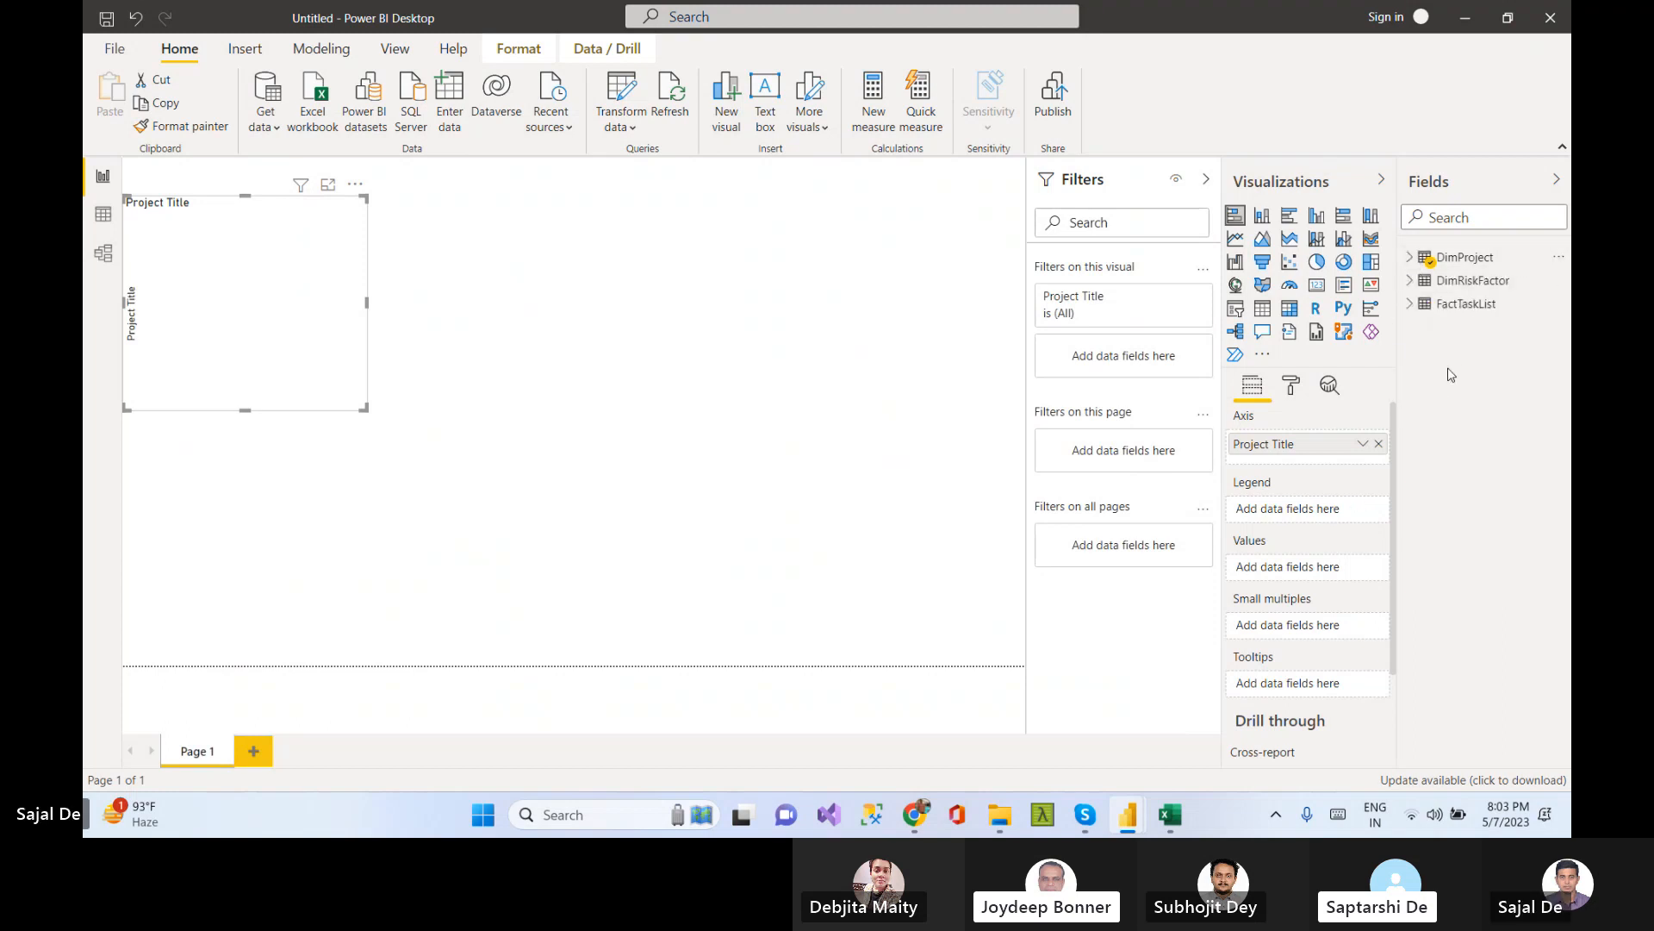
{"action": "left_click", "coordinate": [1410, 305]}
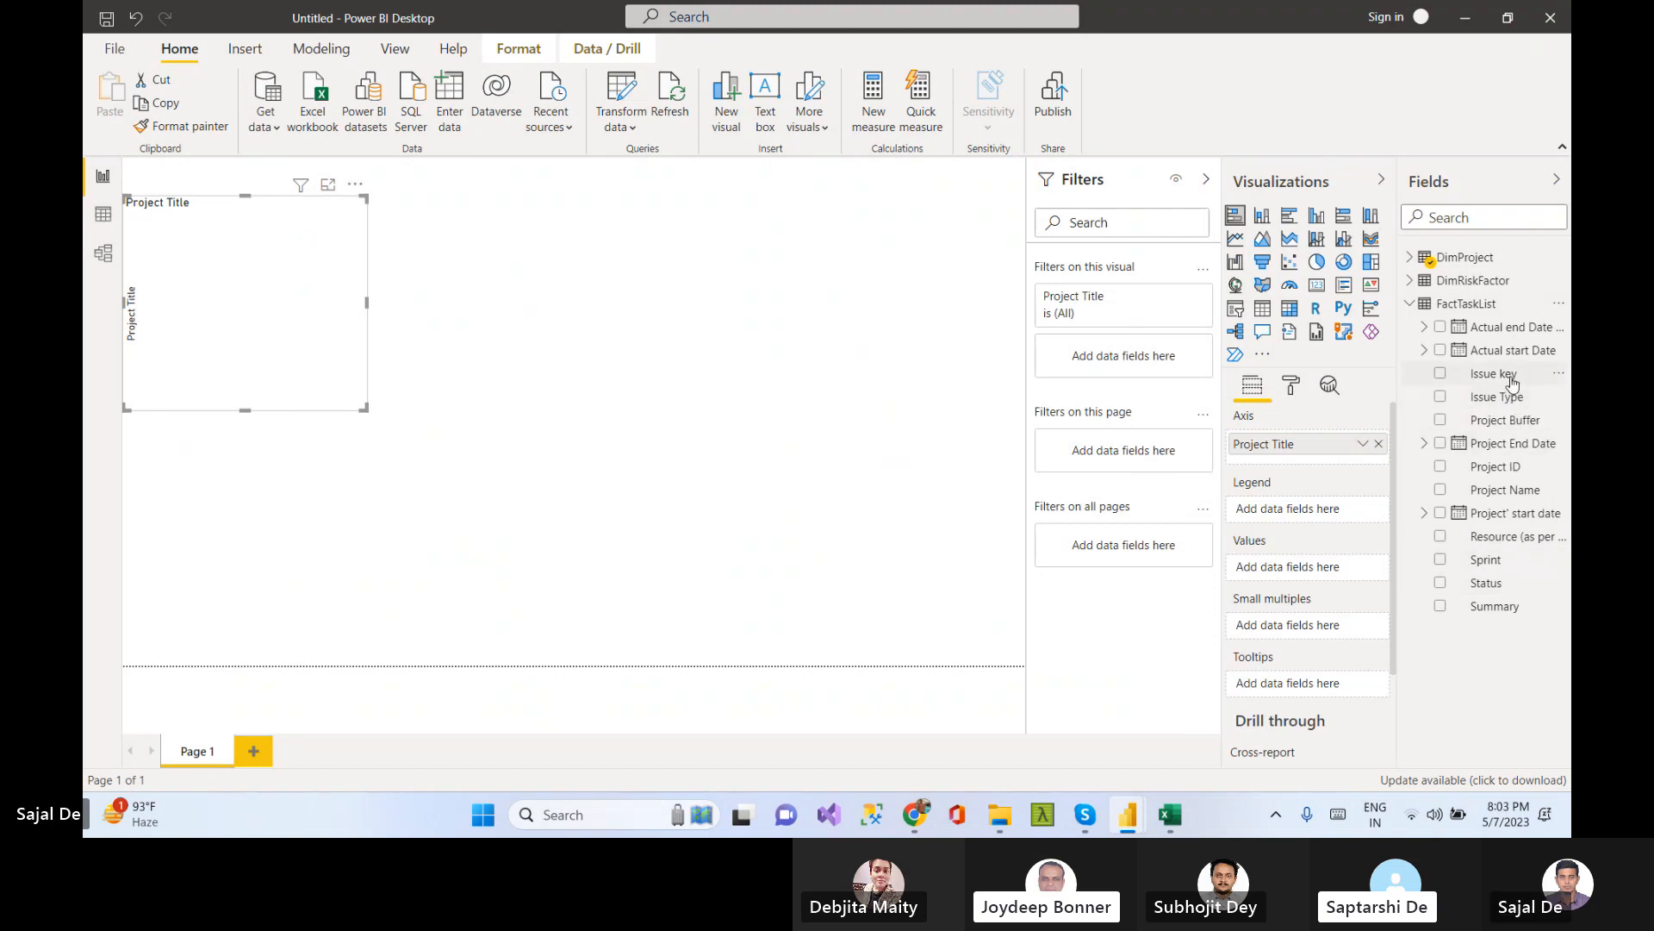
{"action": "left_click_drag", "start_coordinate": [1509, 379], "coordinate": [1353, 649]}
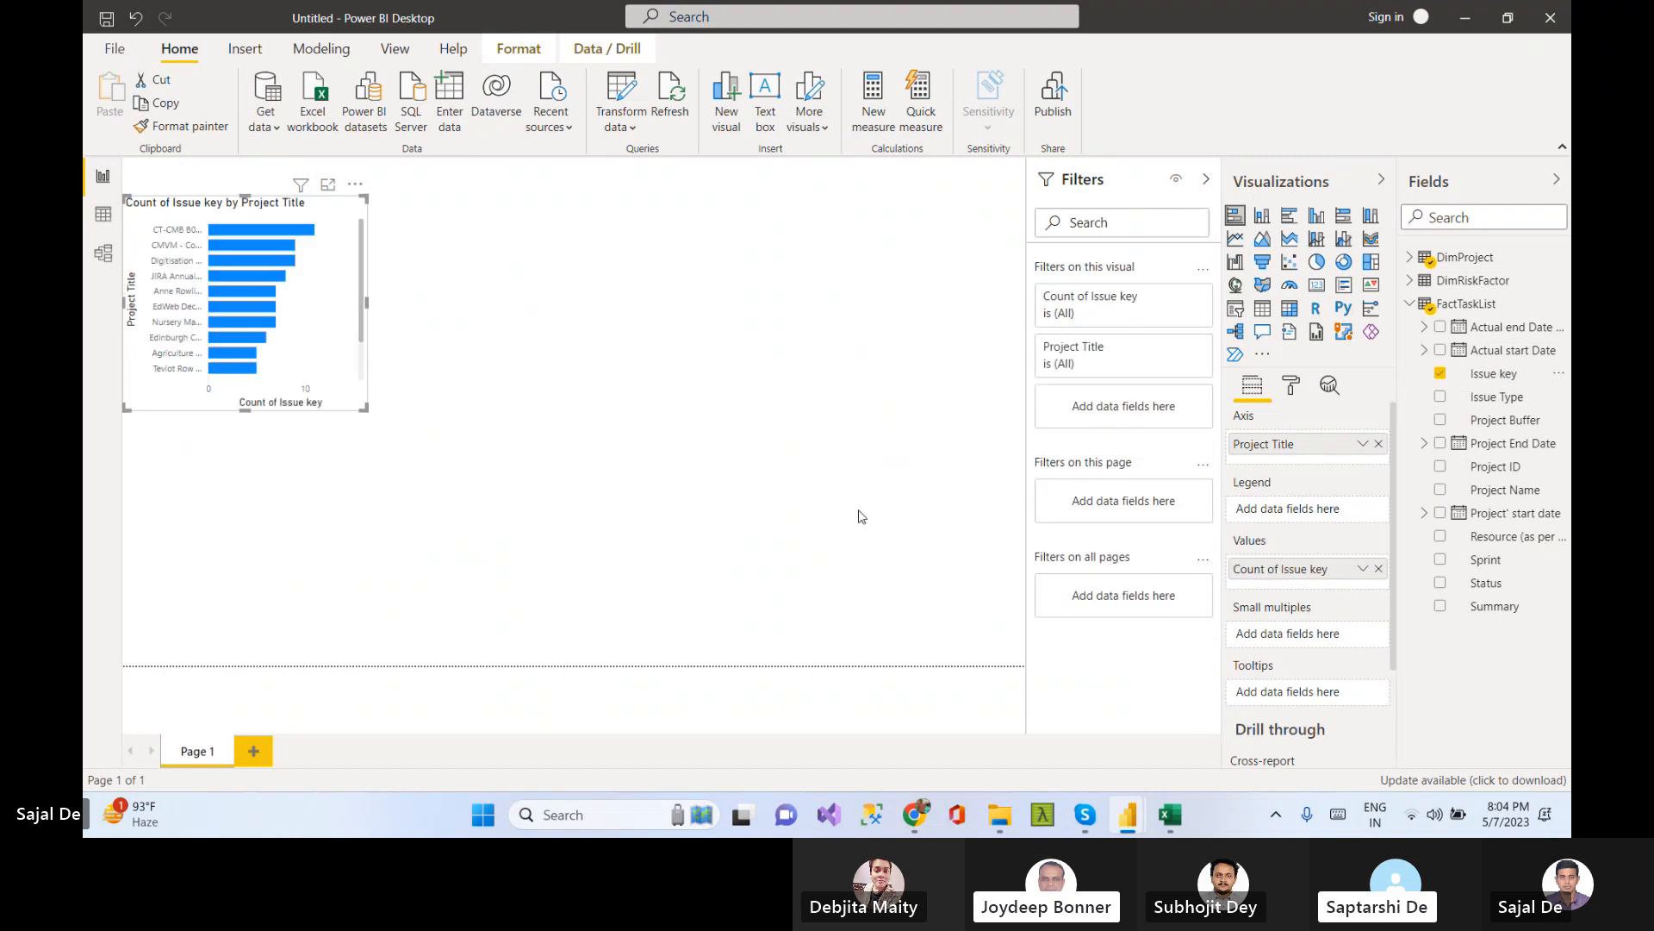
Widen and heighten the bar chart visual so every project title is listed
{"action": "left_click_drag", "start_coordinate": [368, 303], "coordinate": [483, 322]}
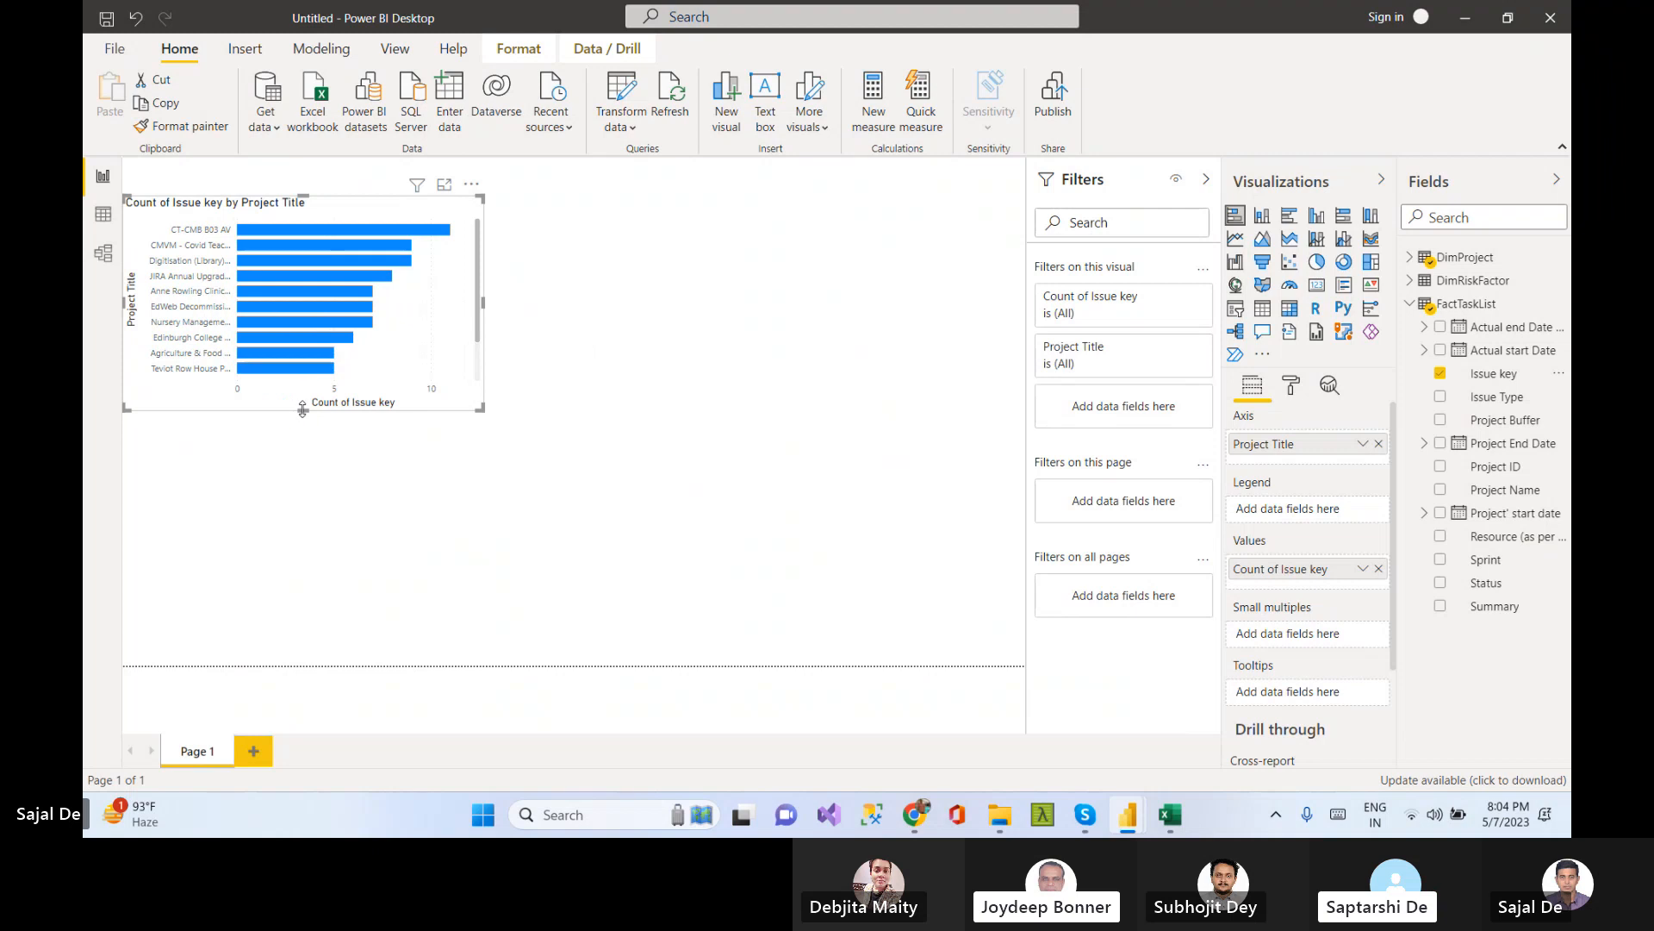
{"action": "left_click_drag", "start_coordinate": [302, 409], "coordinate": [303, 479]}
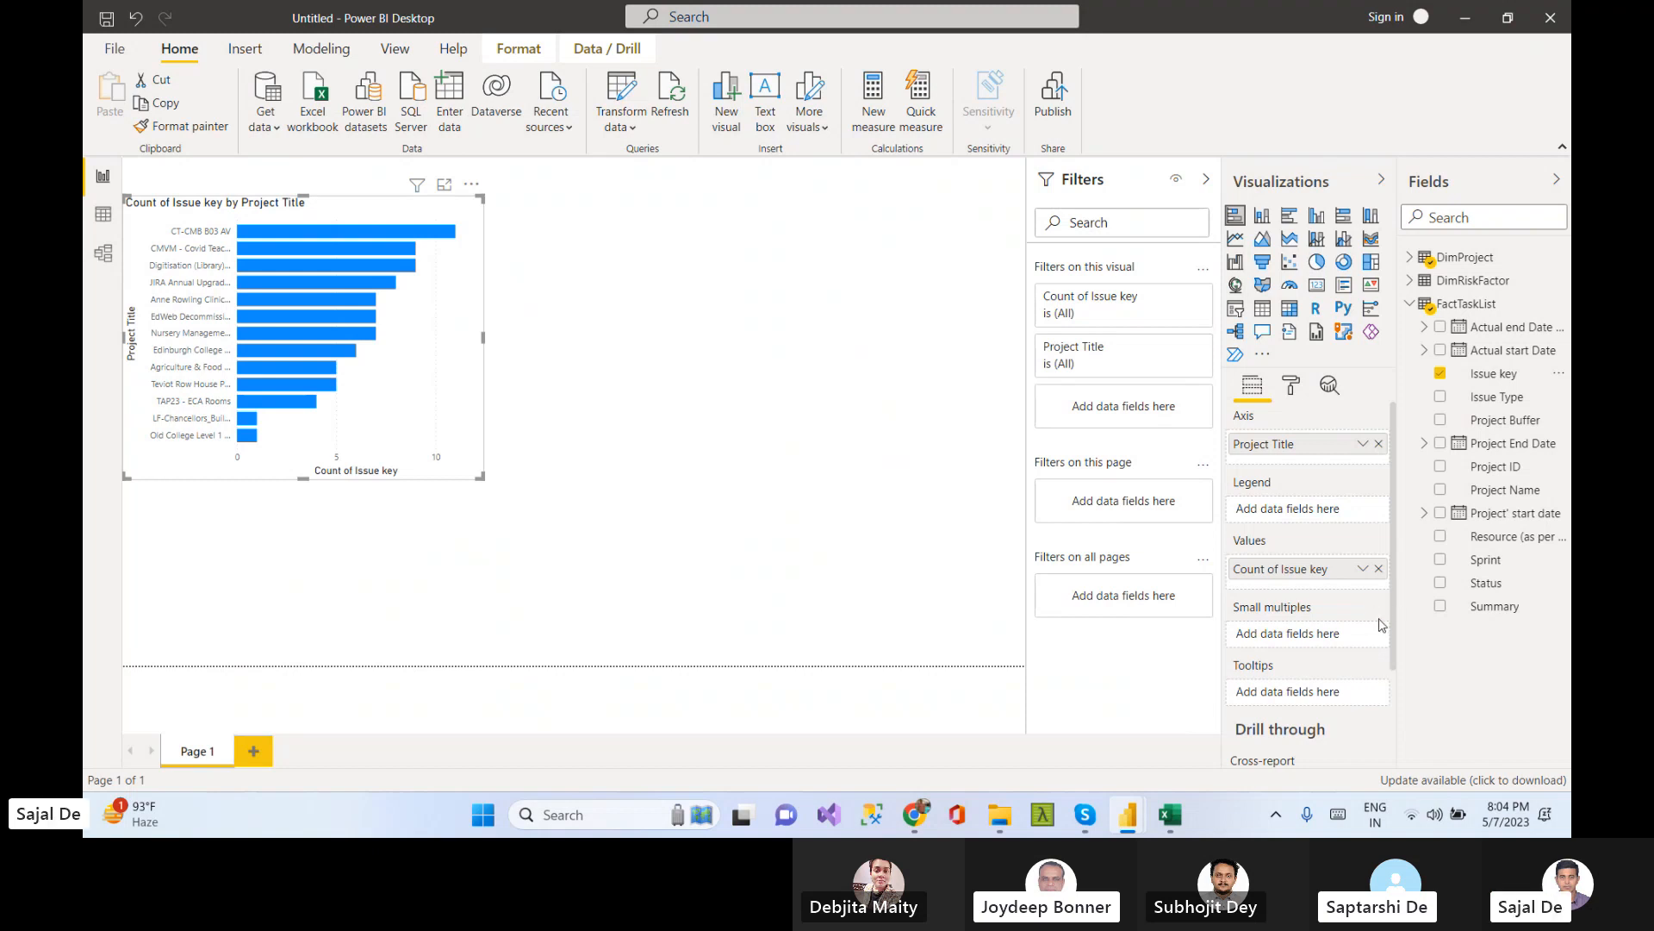
Turn on data labels for the bar chart
{"action": "left_click_drag", "start_coordinate": [1394, 574], "coordinate": [1392, 622]}
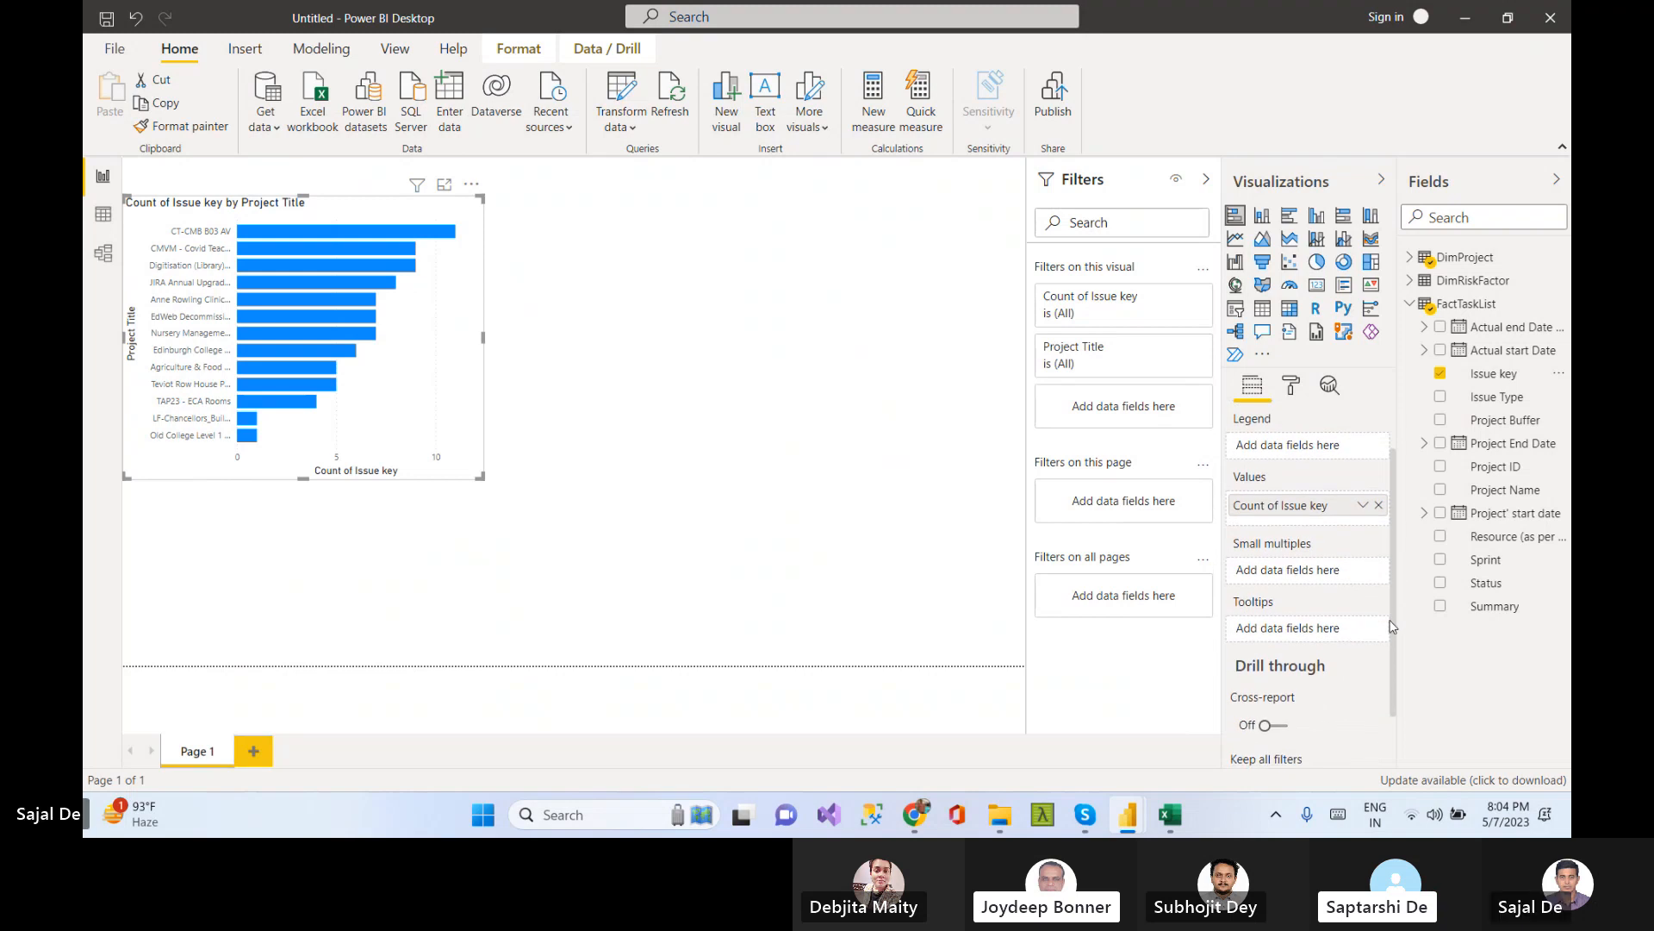
{"action": "left_click_drag", "start_coordinate": [1390, 626], "coordinate": [1385, 578]}
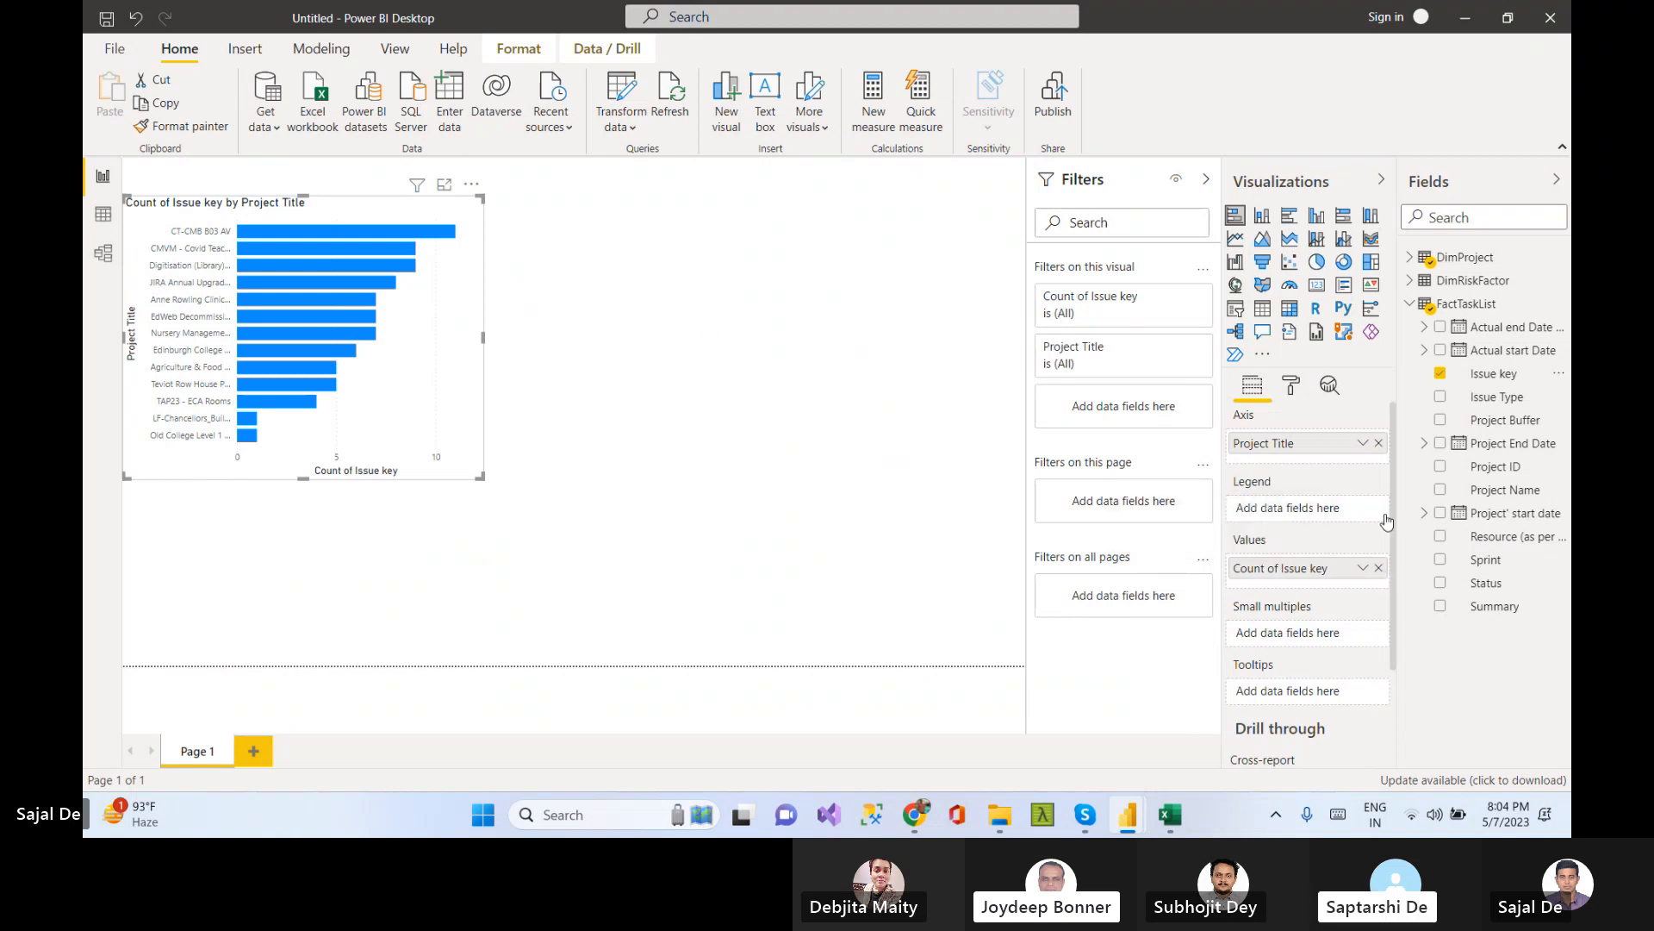
{"action": "left_click", "coordinate": [1291, 386]}
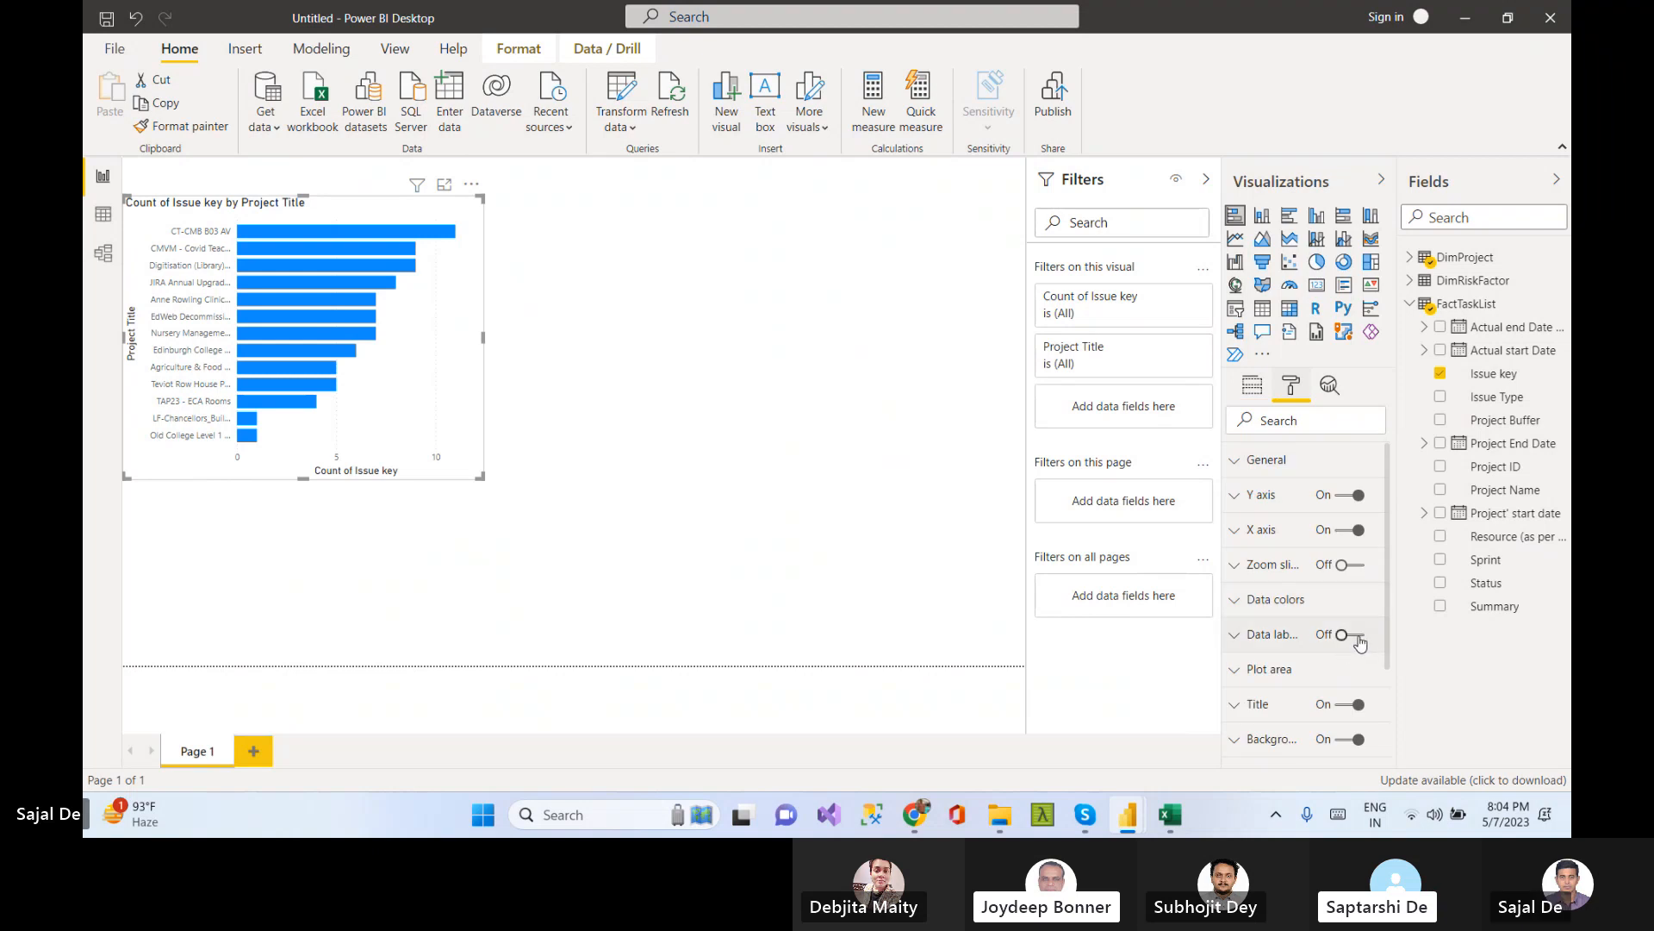
{"action": "left_click", "coordinate": [1357, 638]}
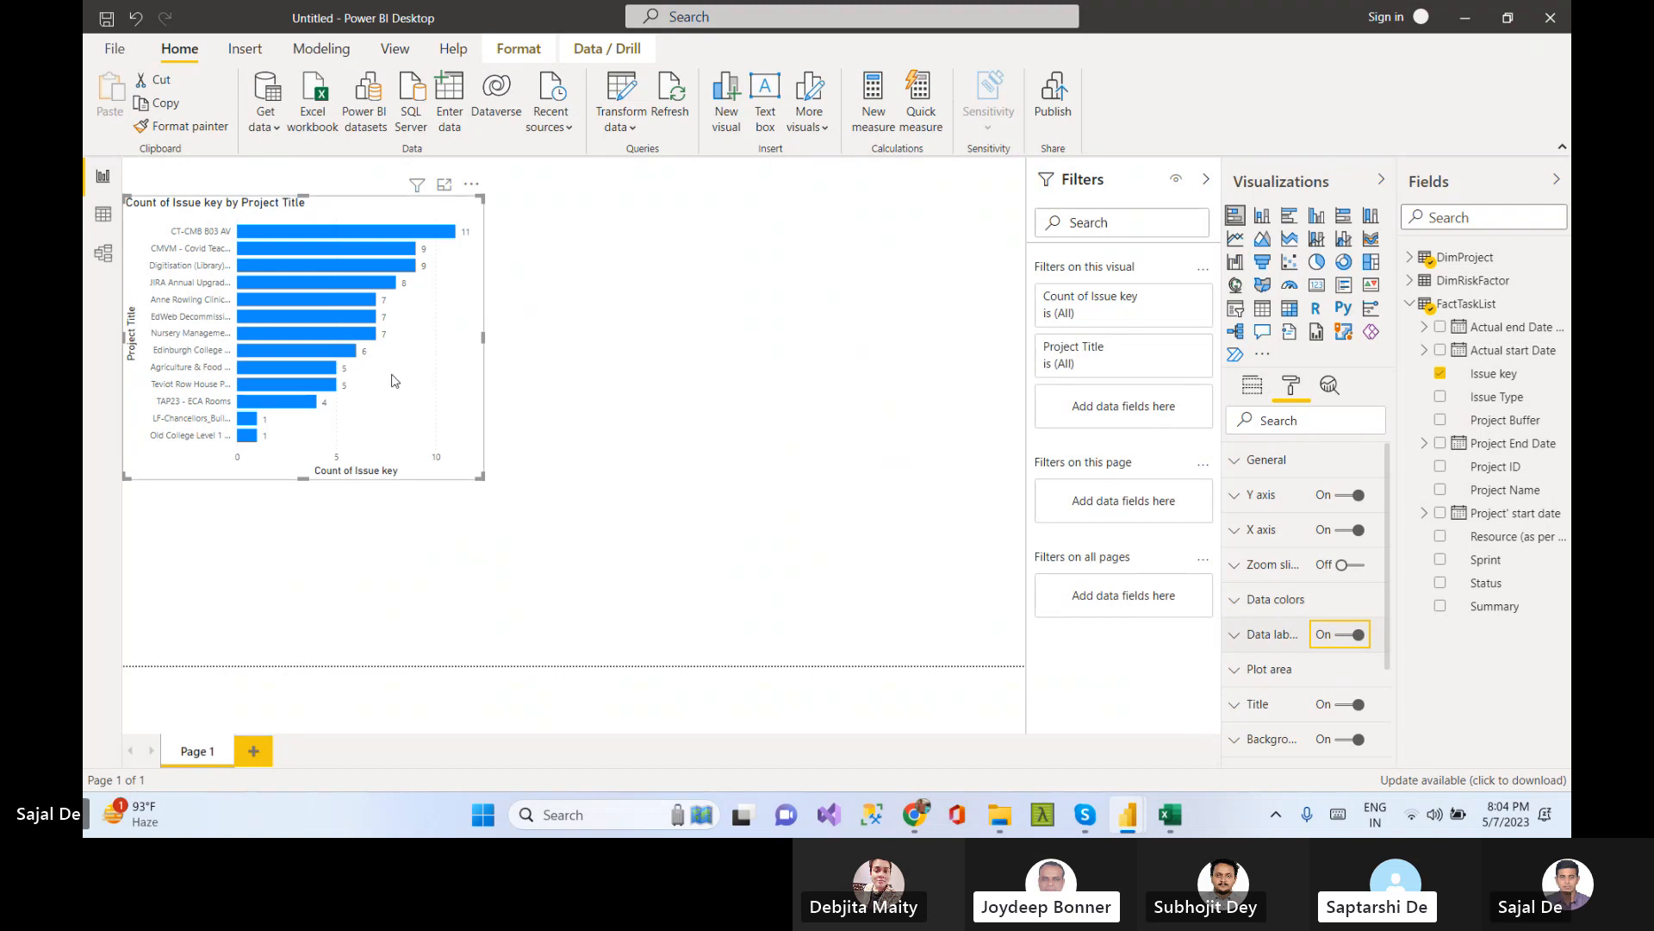
Add a stacked column chart beside the bar chart, moving it near the top of the page and enlarging it
{"action": "left_click", "coordinate": [704, 382]}
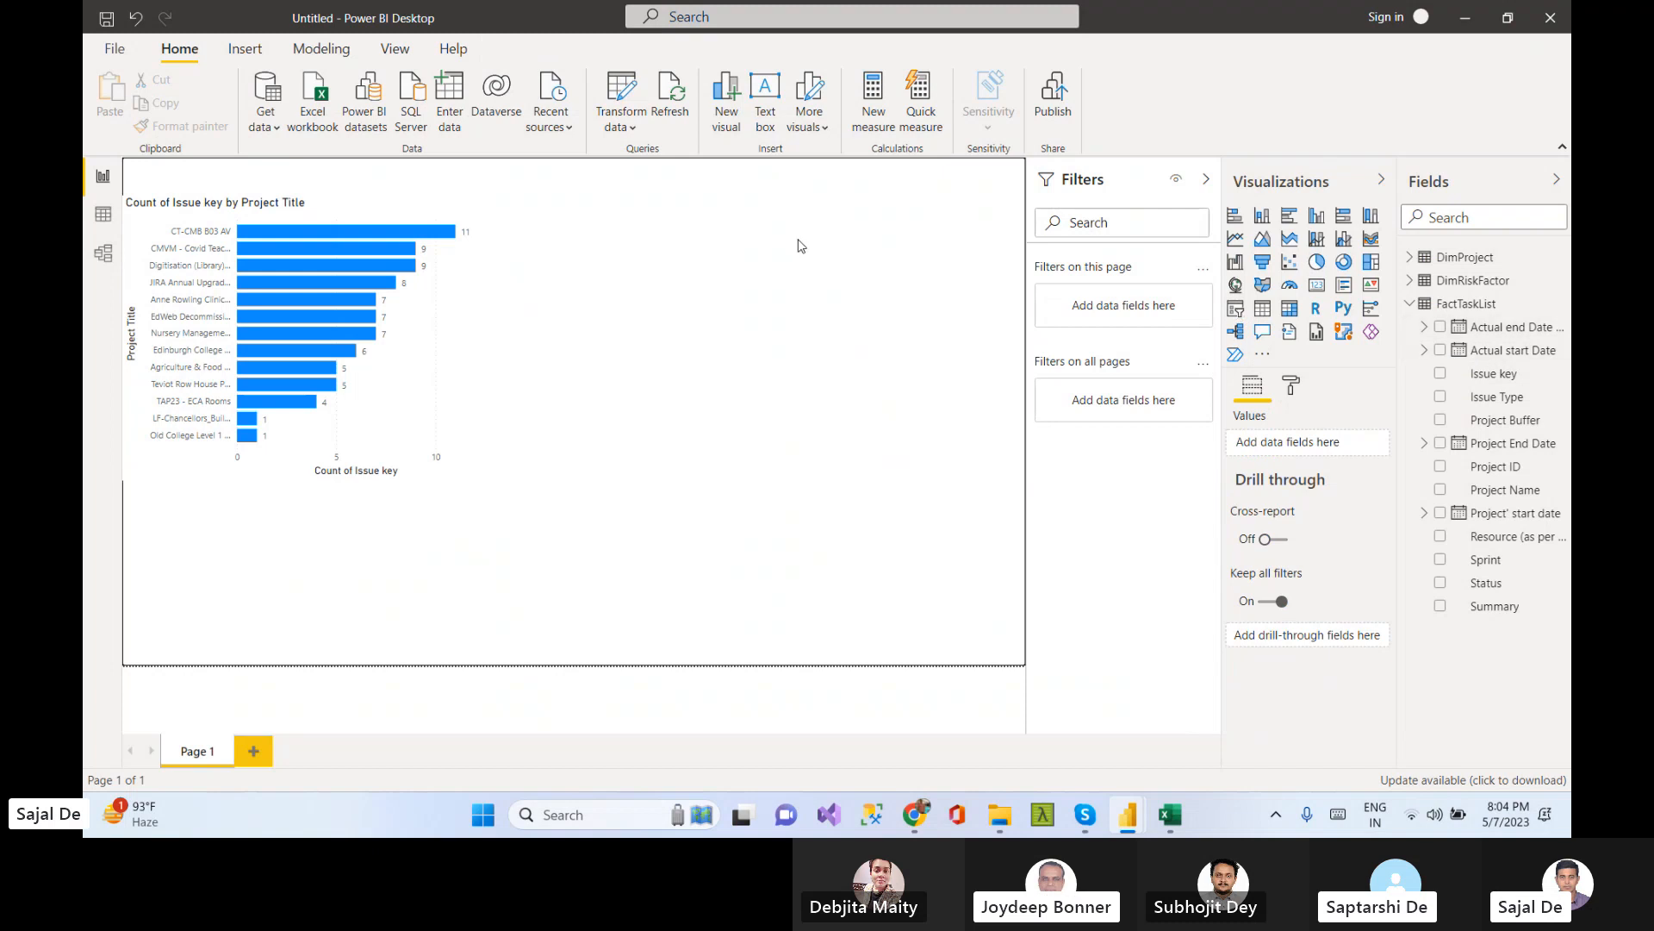
{"action": "left_click", "coordinate": [1262, 216]}
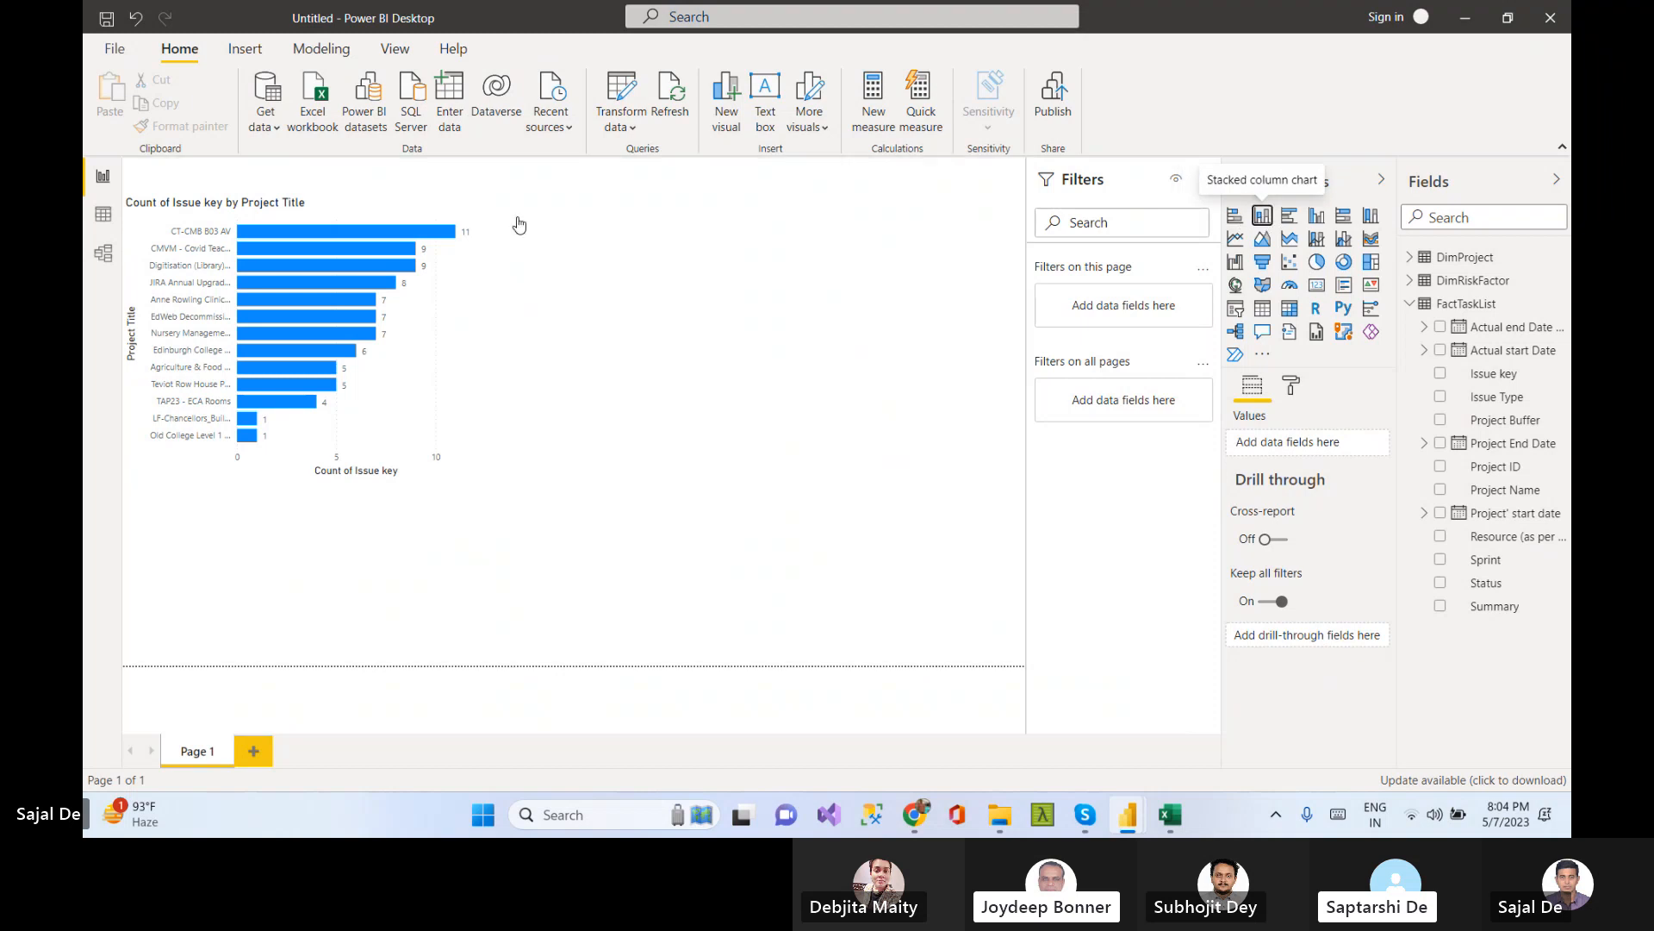
{"action": "left_click_drag", "start_coordinate": [290, 514], "coordinate": [674, 245]}
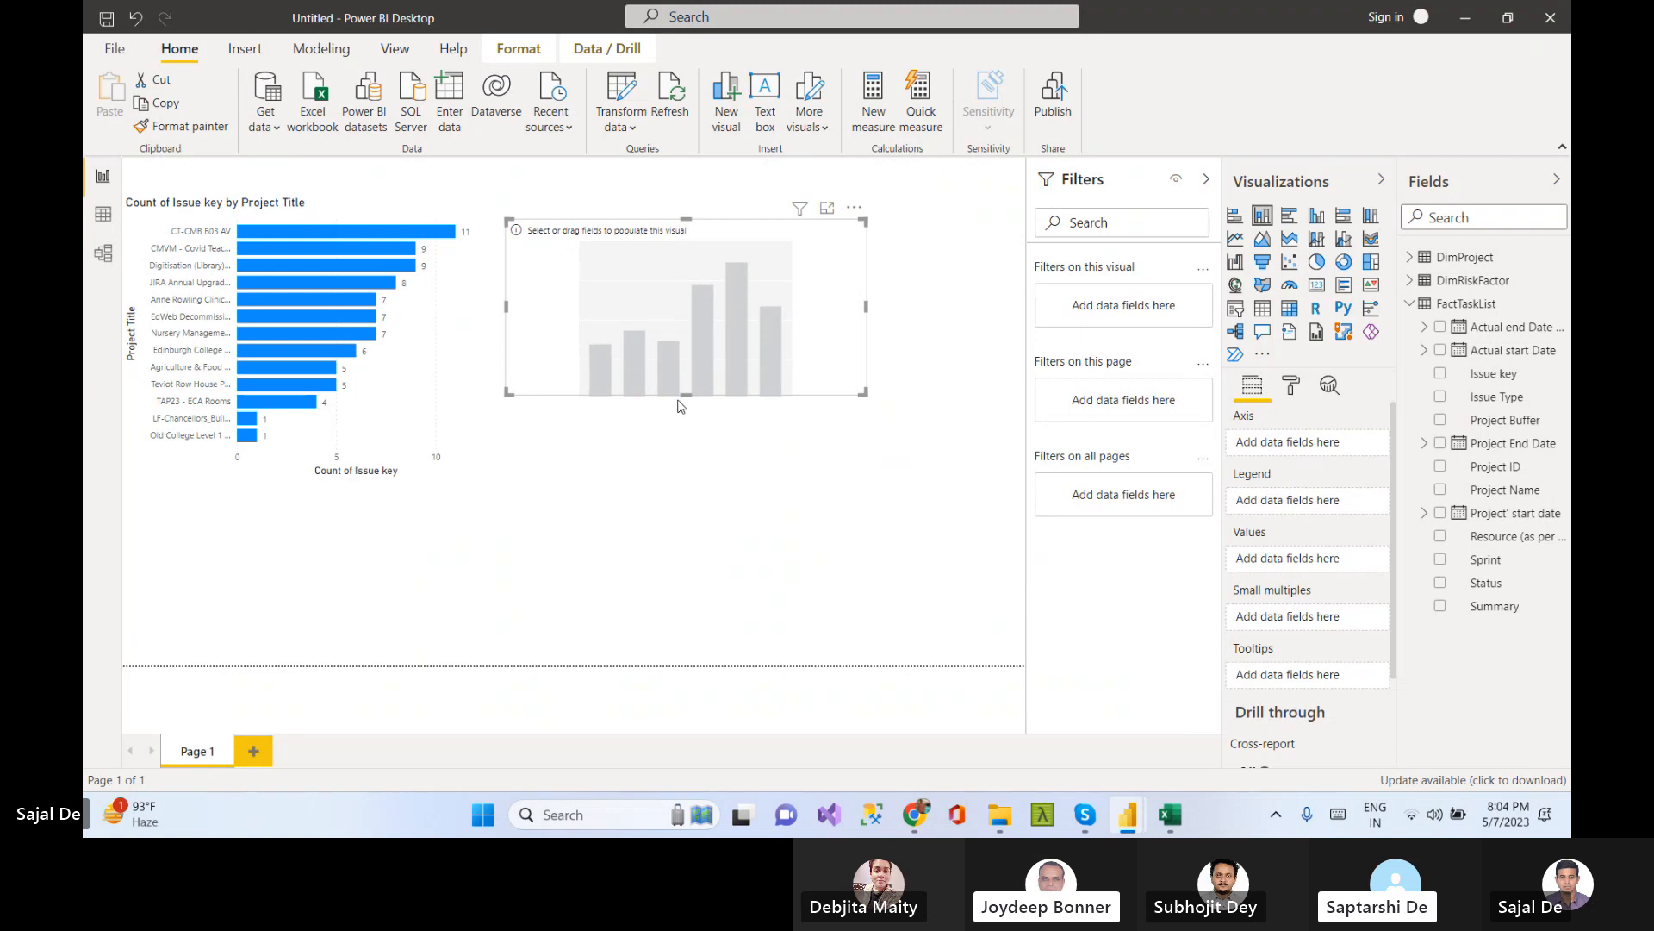
{"action": "left_click_drag", "start_coordinate": [688, 420], "coordinate": [680, 465]}
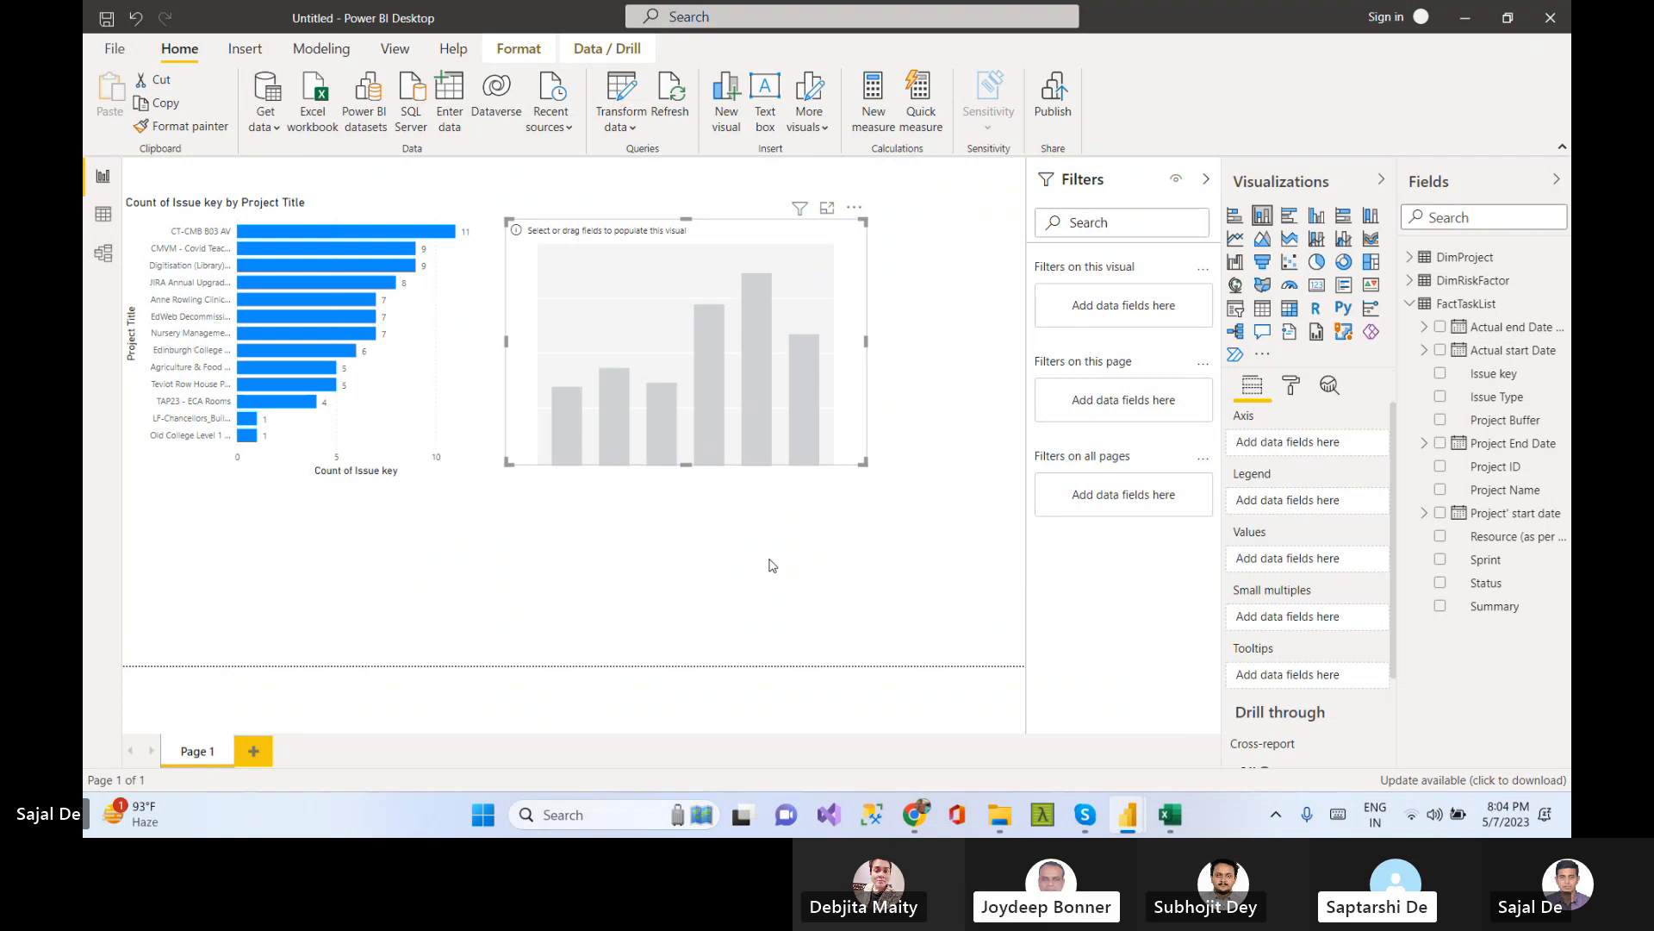
{"action": "left_click_drag", "start_coordinate": [646, 236], "coordinate": [630, 181]}
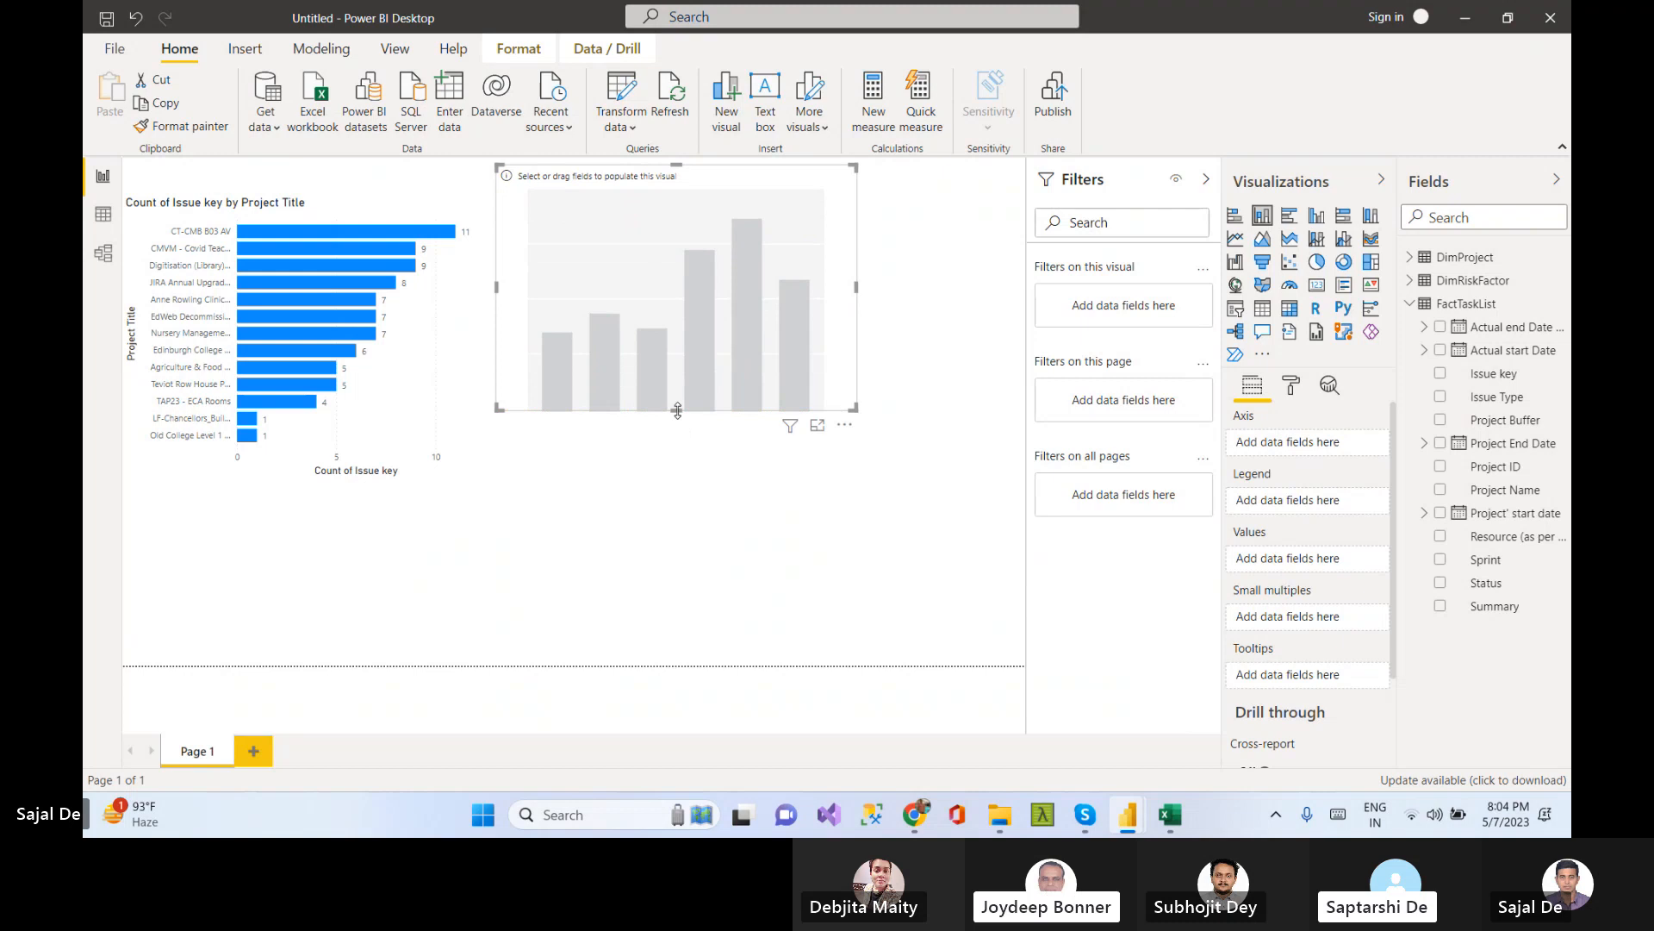
{"action": "left_click_drag", "start_coordinate": [677, 412], "coordinate": [677, 464]}
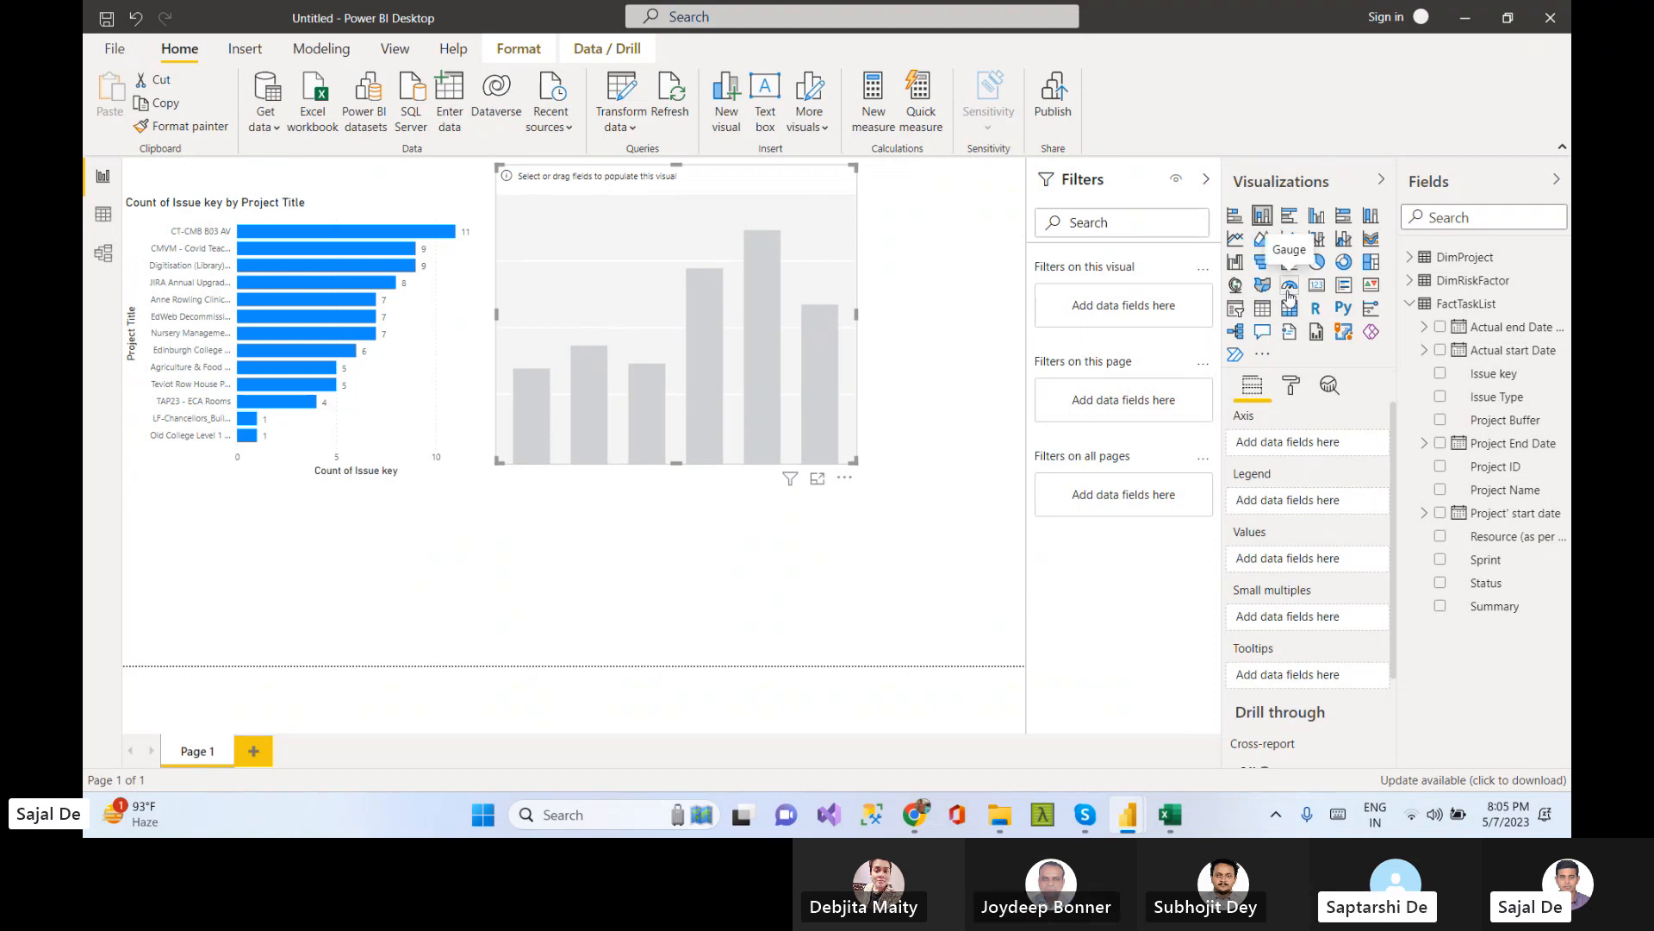
Put DimProject's Project Title on the column chart's axis and DimProject's Status in its legend
{"action": "left_click", "coordinate": [1413, 305]}
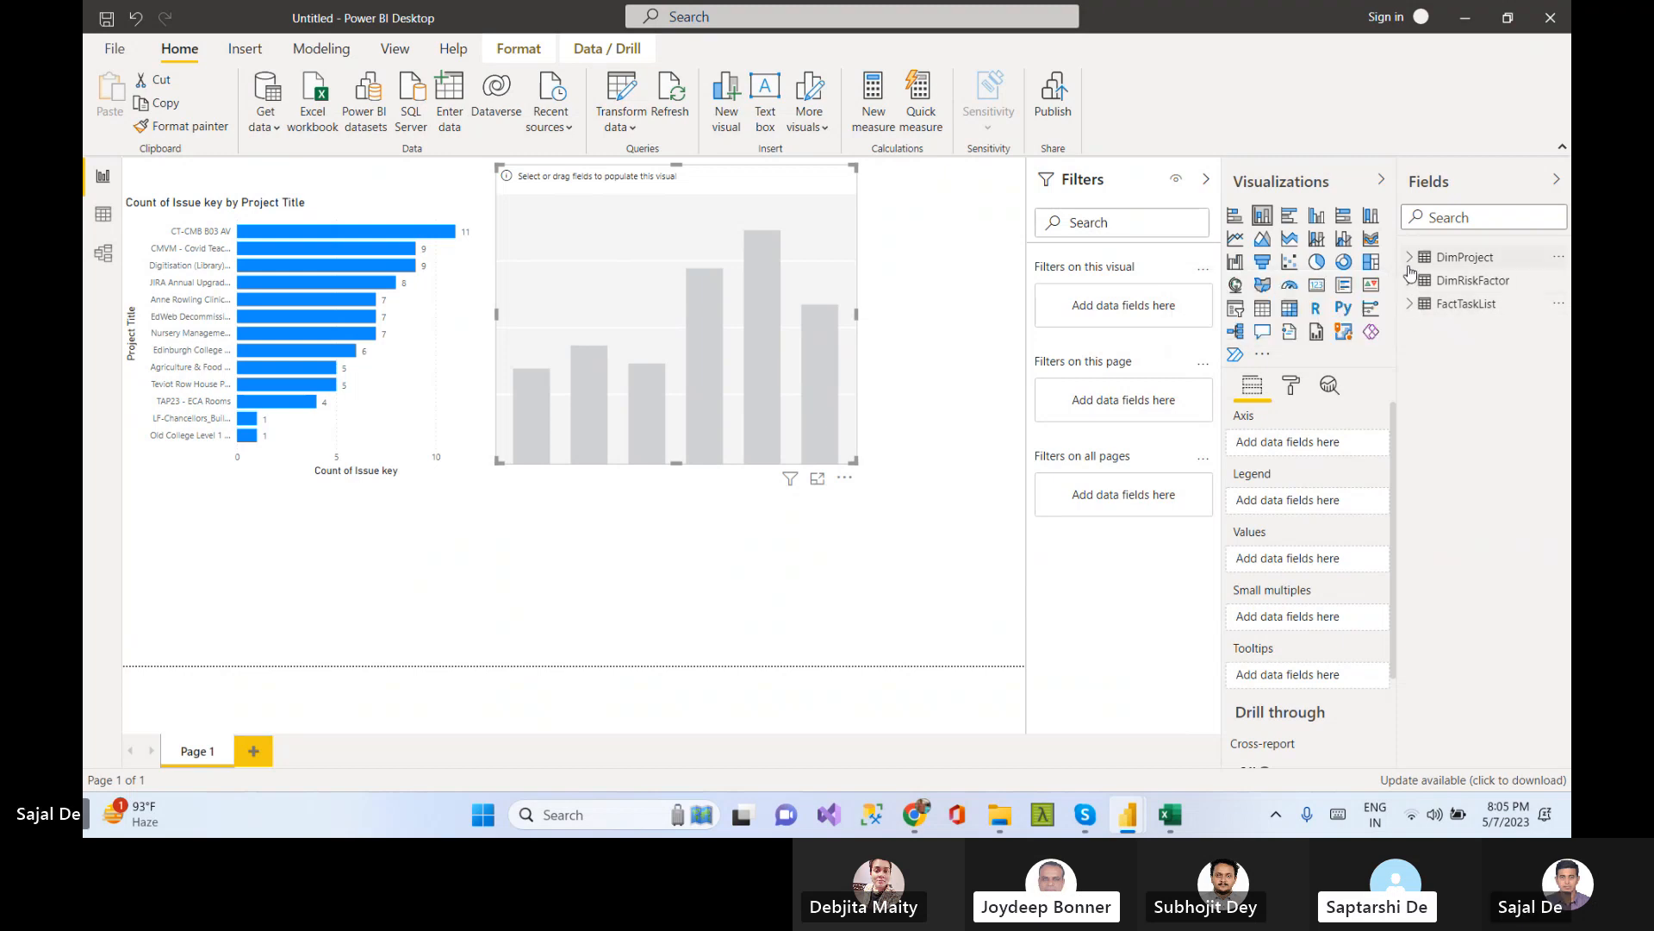
{"action": "left_click", "coordinate": [1412, 259]}
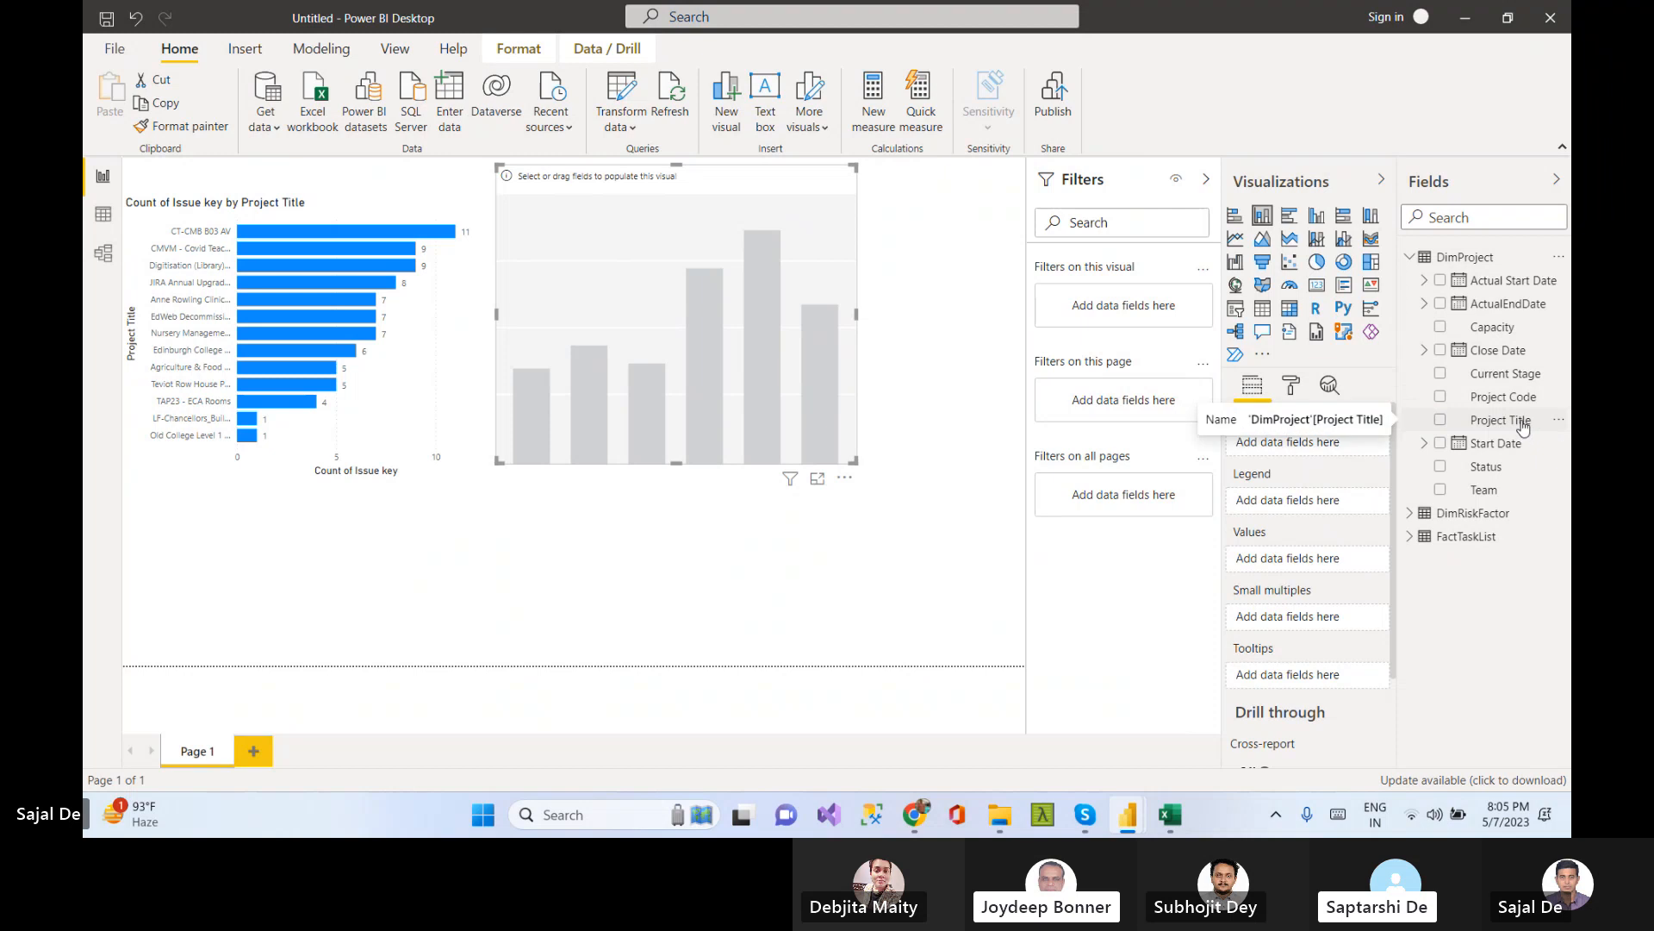
{"action": "left_click_drag", "start_coordinate": [1521, 426], "coordinate": [1327, 441]}
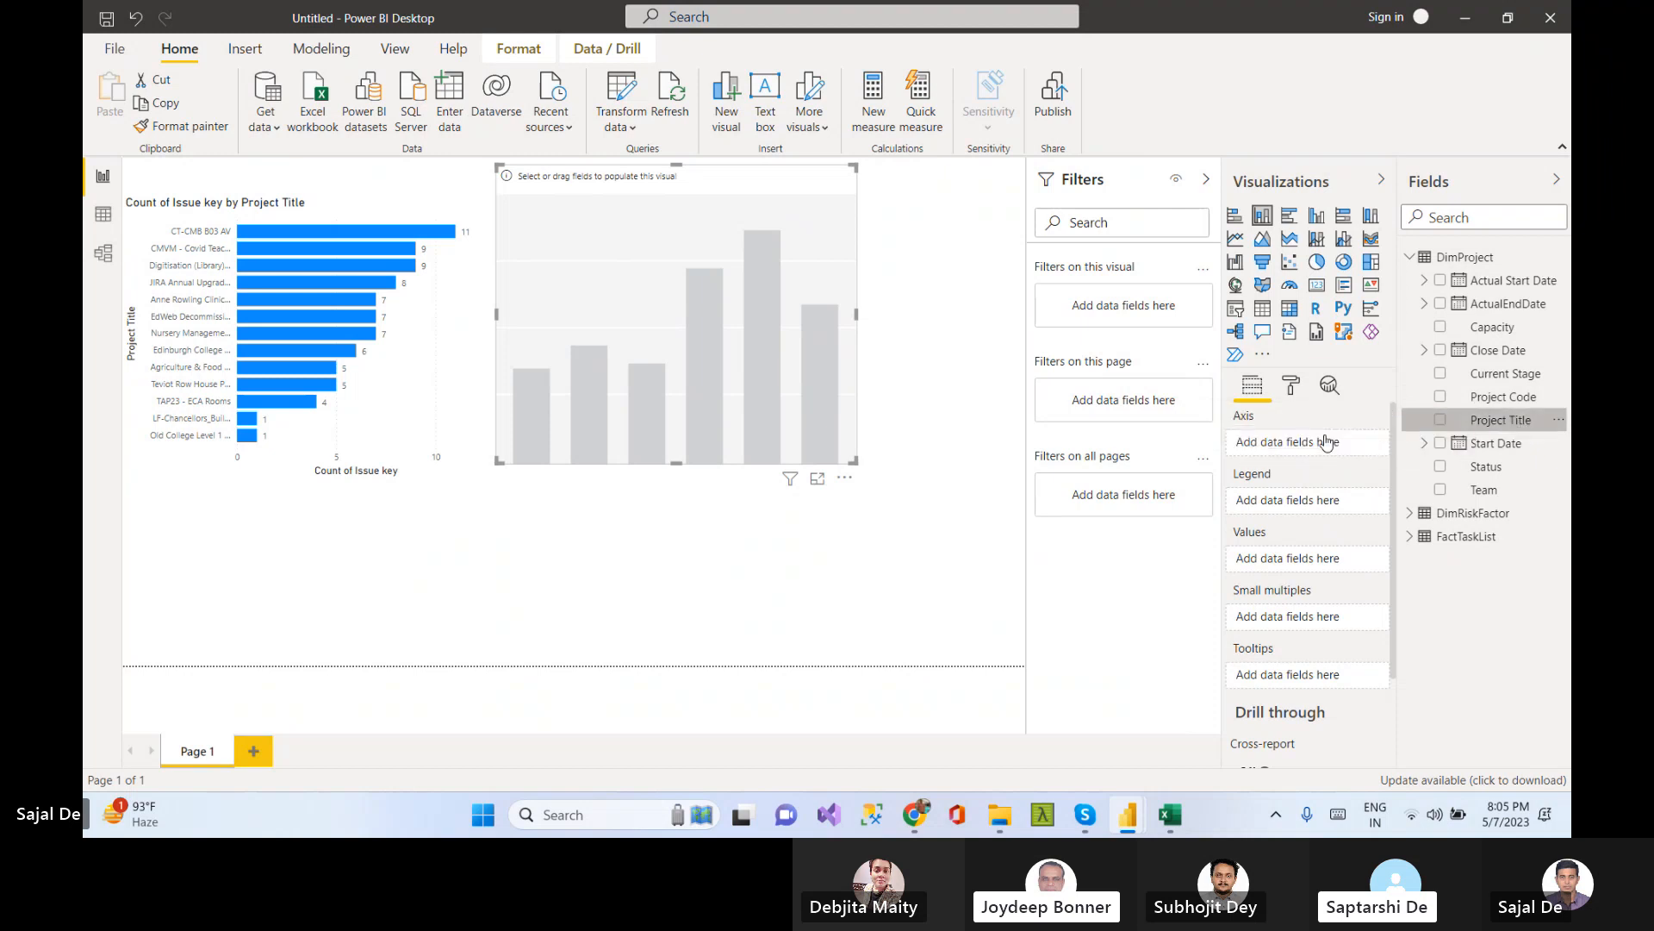
{"action": "left_click", "coordinate": [1410, 257]}
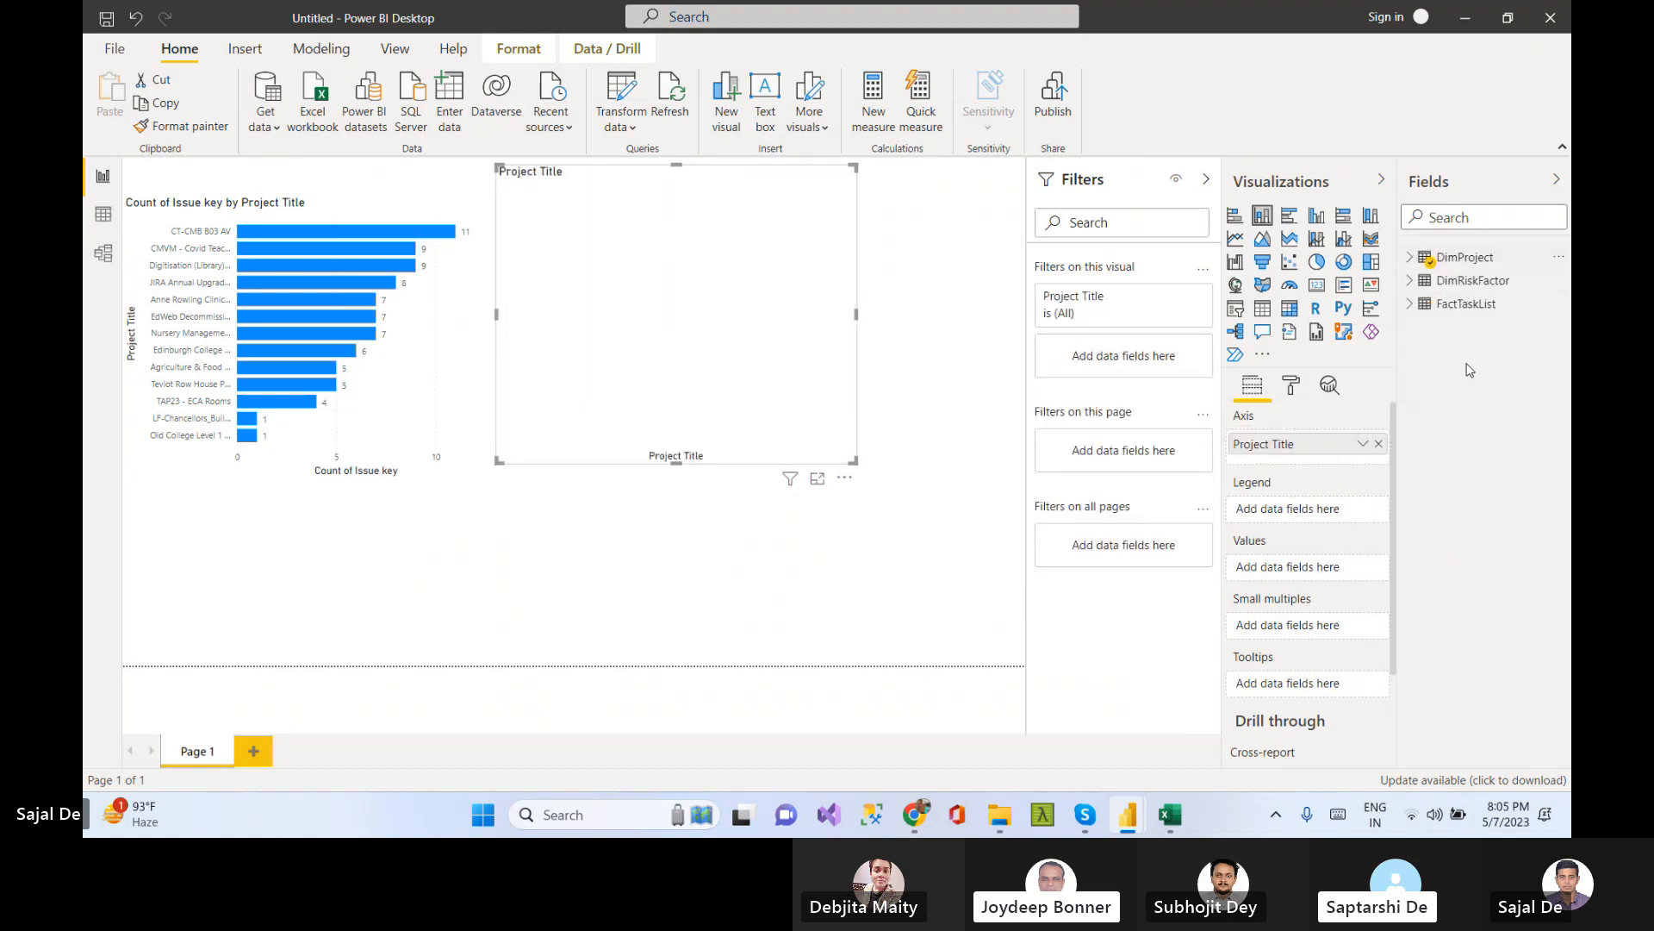
{"action": "left_click", "coordinate": [1410, 257]}
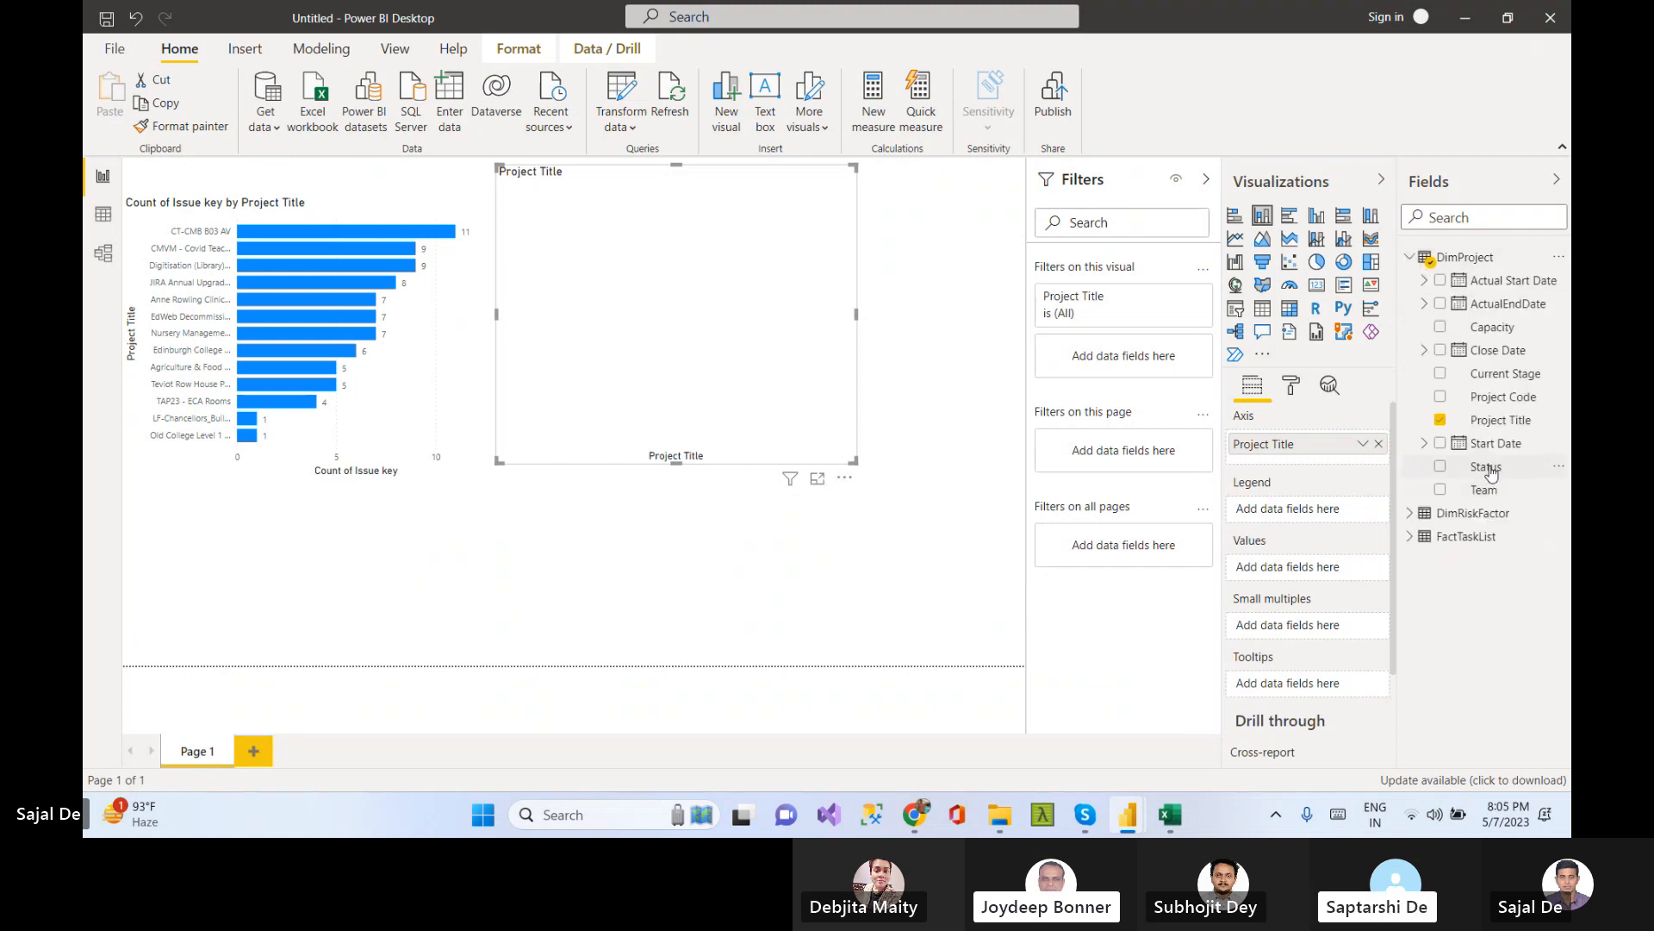
{"action": "left_click_drag", "start_coordinate": [1487, 467], "coordinate": [1302, 512]}
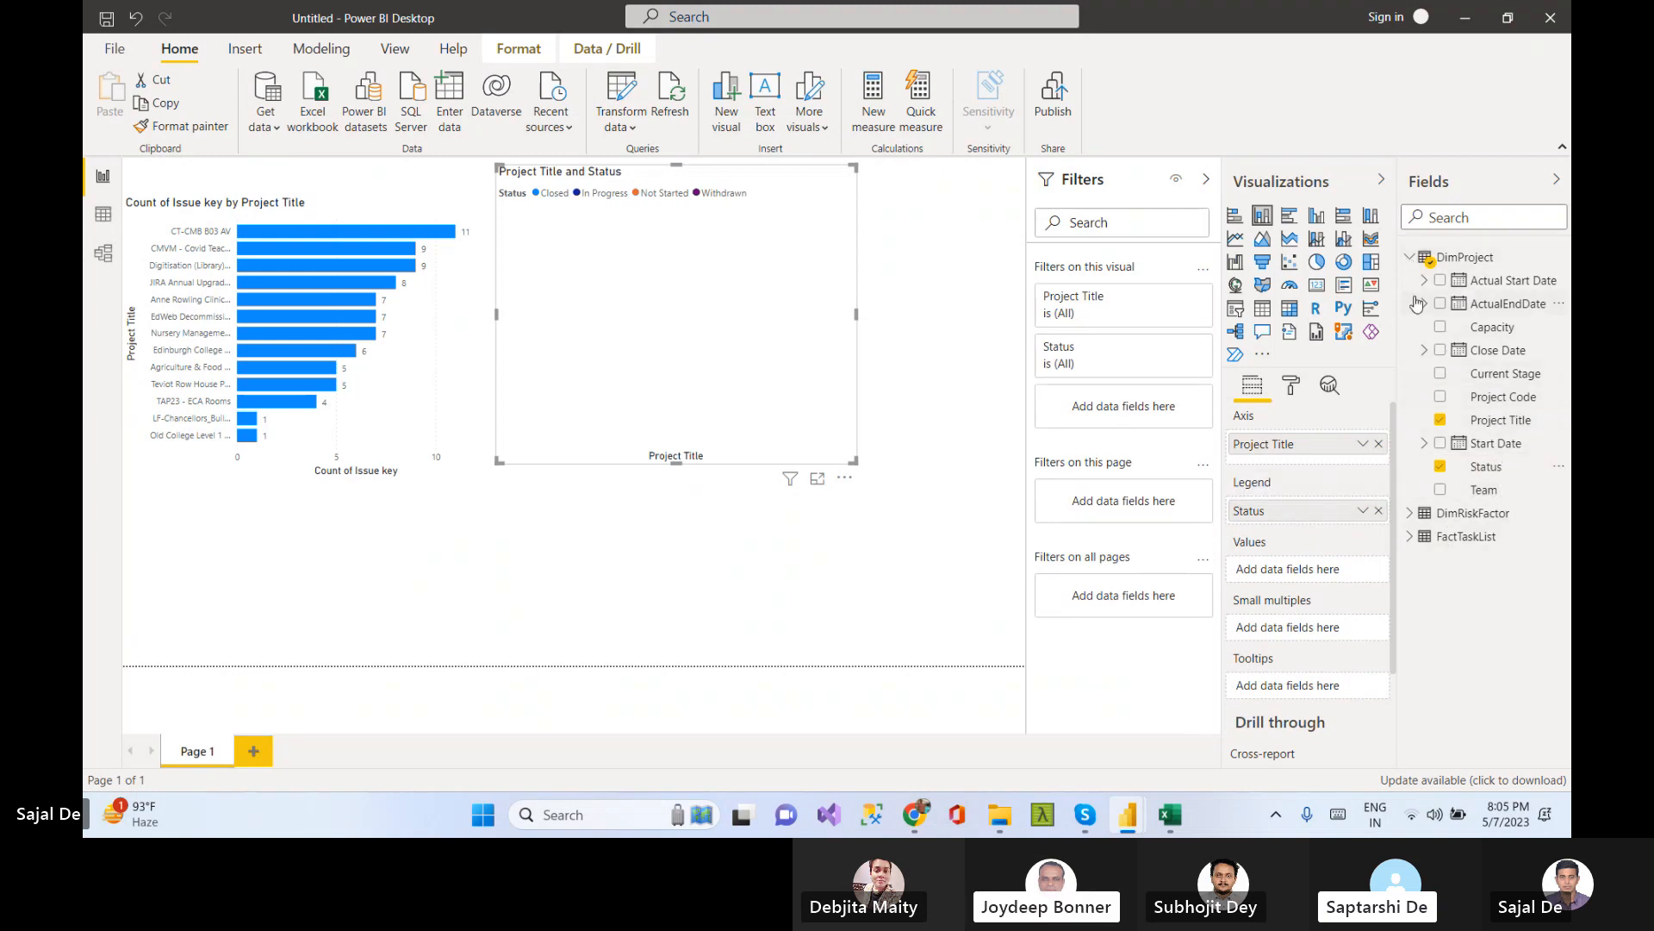
Add FactTaskList's Issue Type to the column chart's values
{"action": "left_click", "coordinate": [1410, 257]}
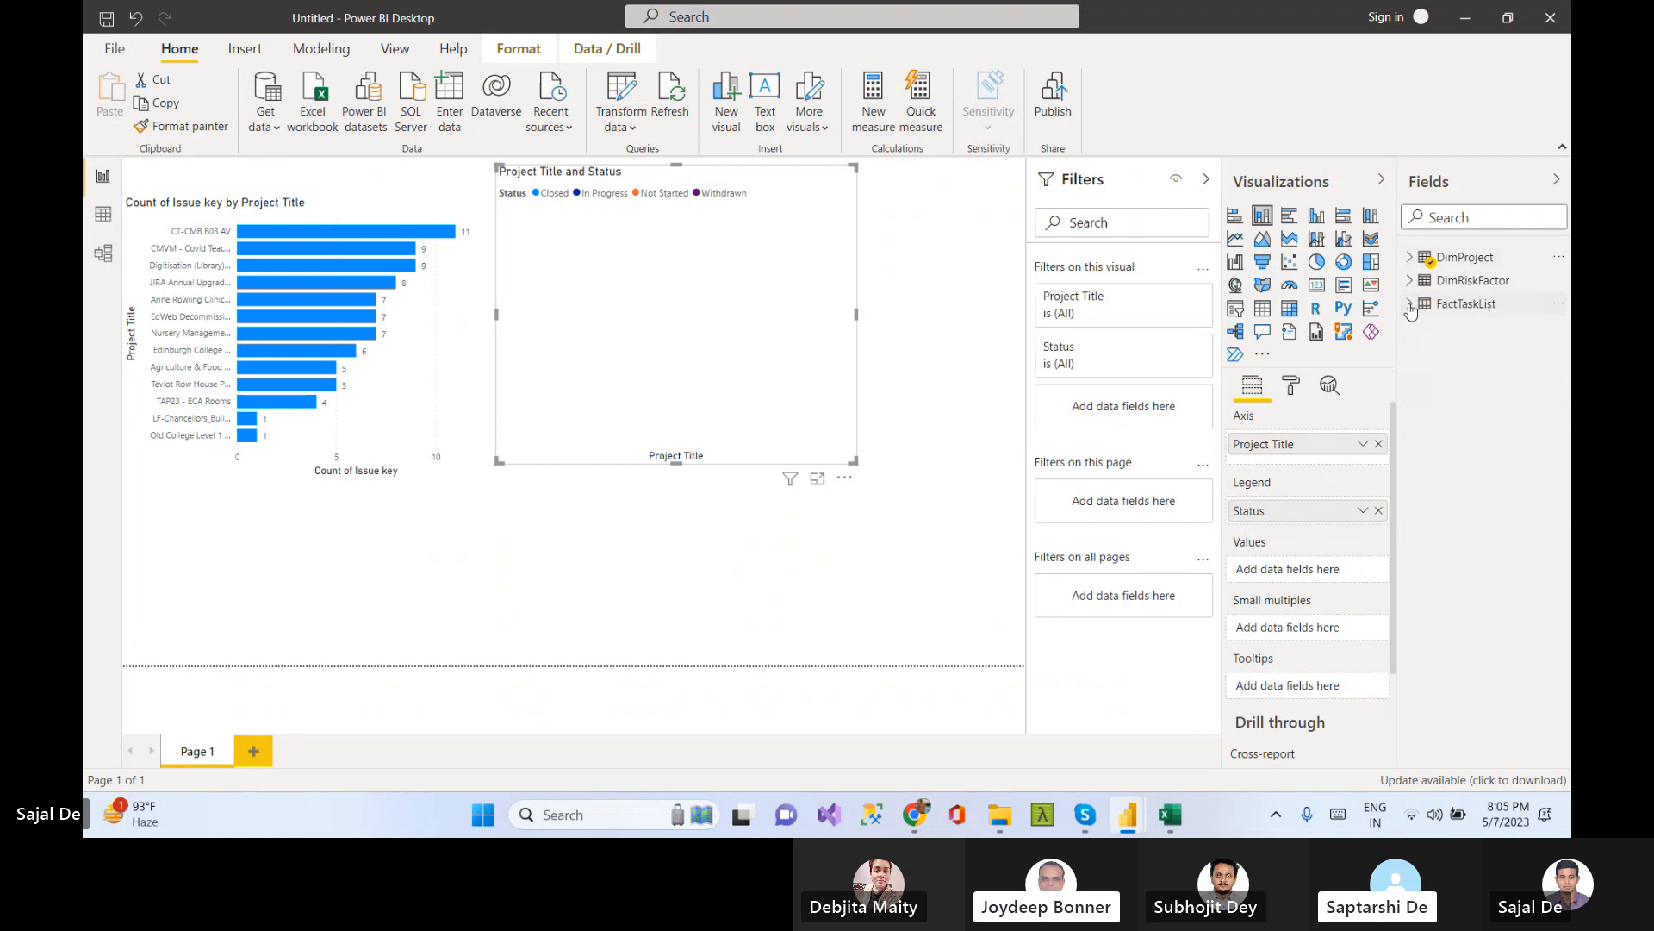
{"action": "left_click", "coordinate": [1411, 305]}
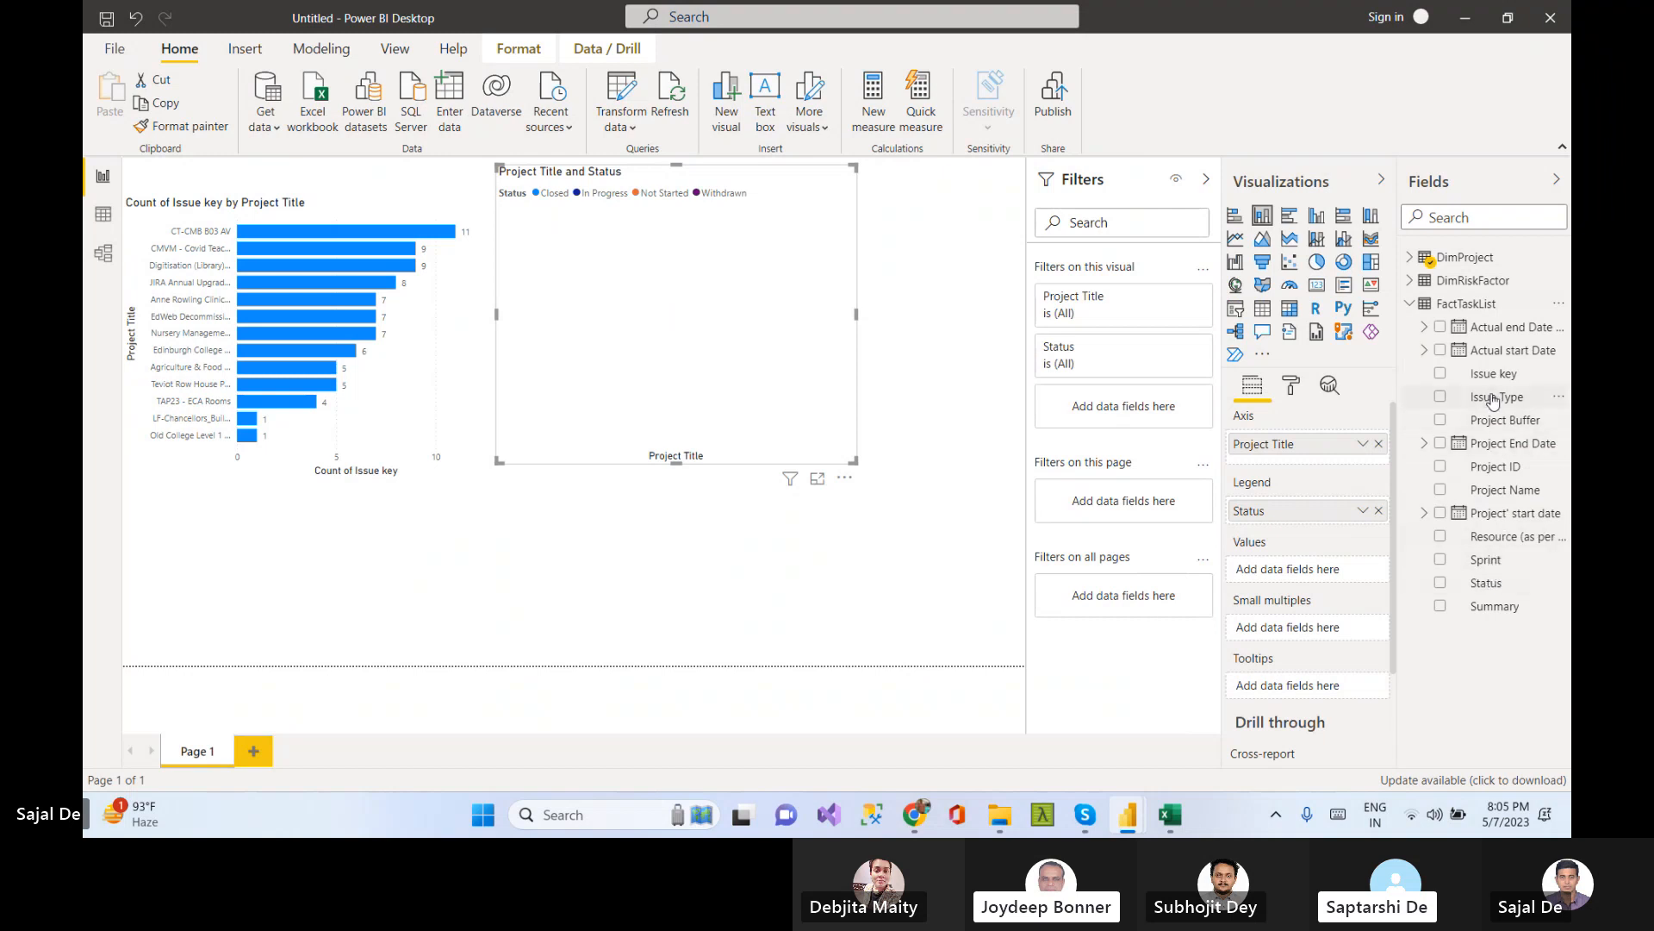
{"action": "left_click_drag", "start_coordinate": [1494, 401], "coordinate": [1310, 569]}
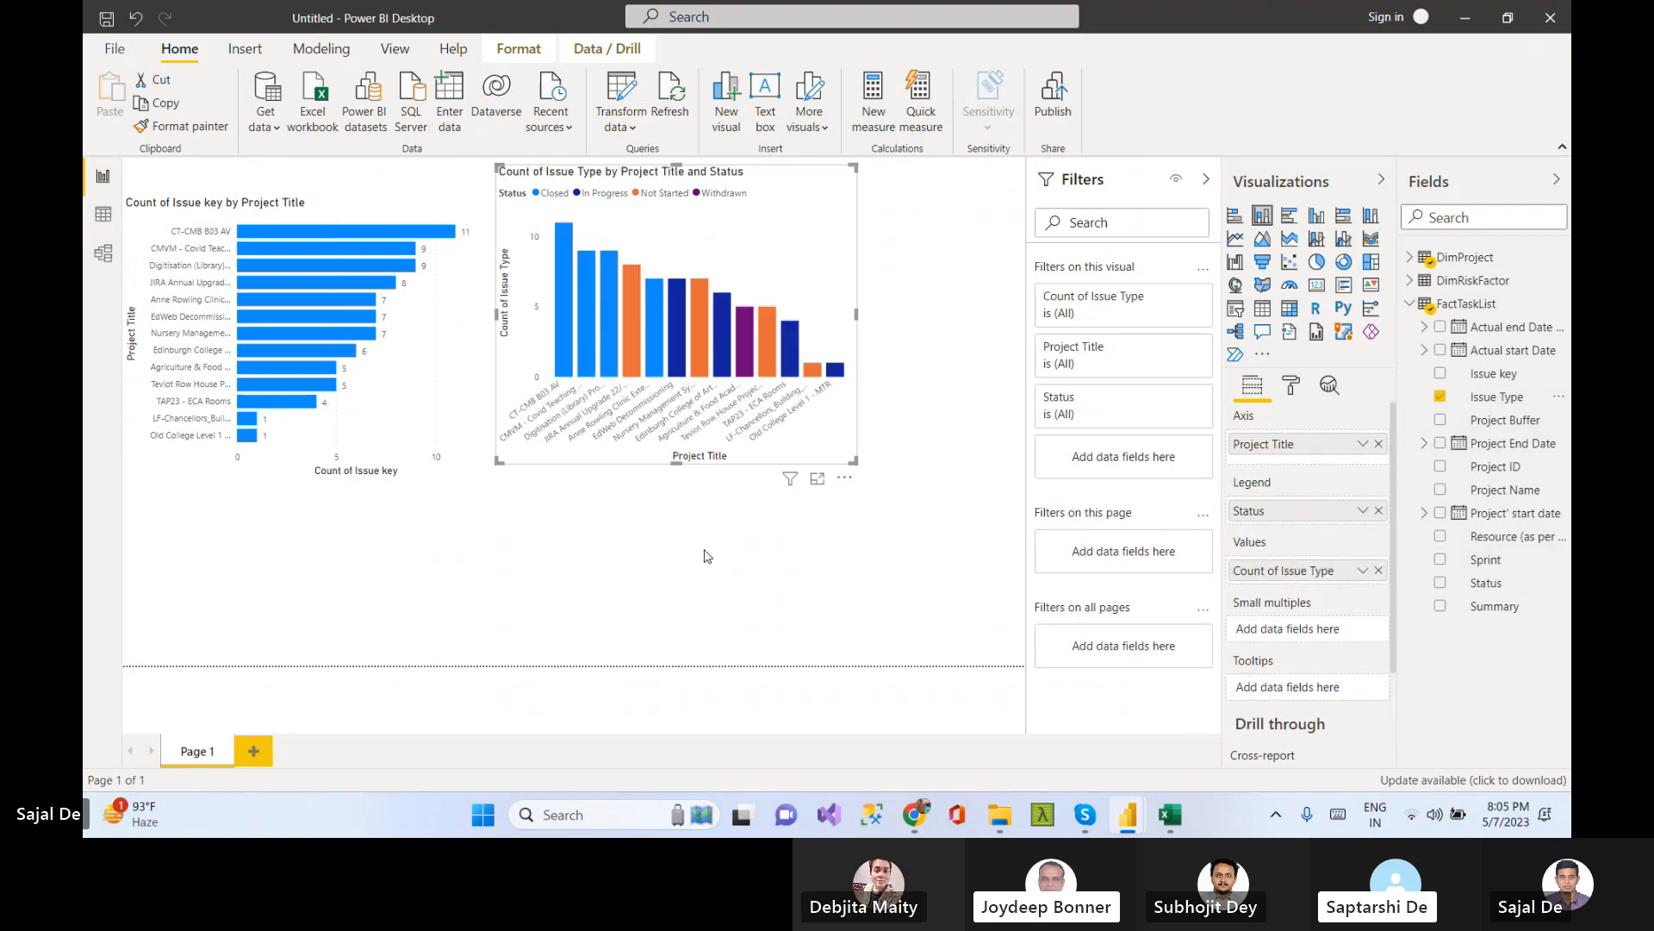
Widen and heighten the column chart so every project title is readable
{"action": "left_click", "coordinate": [793, 564]}
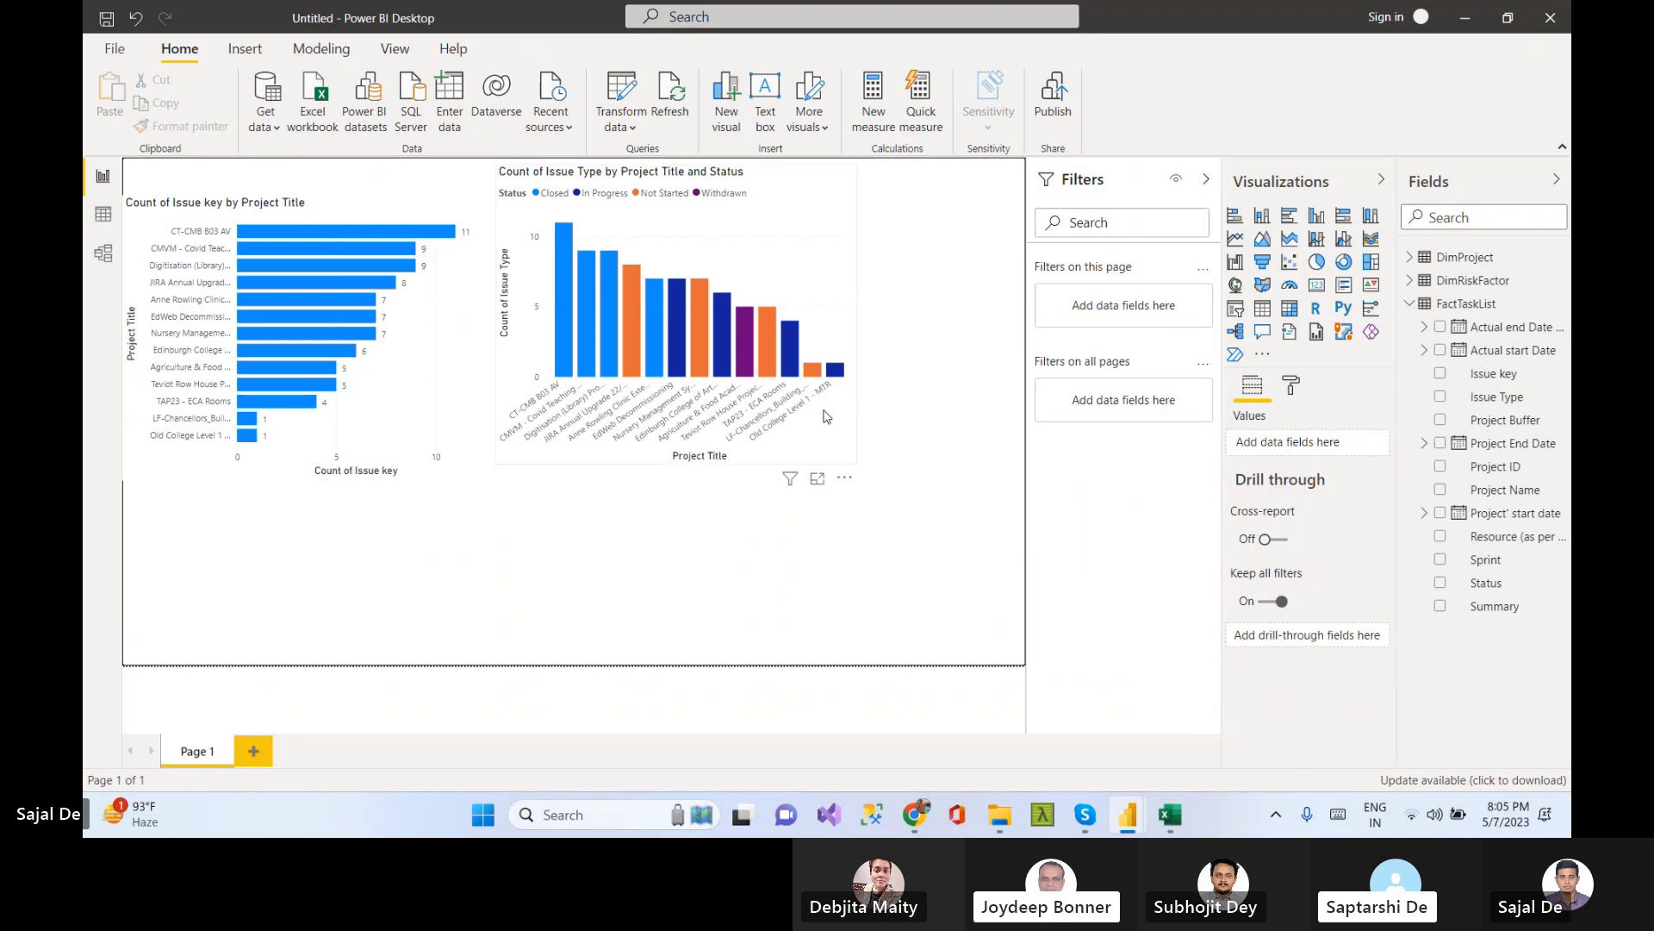
{"action": "left_click", "coordinate": [804, 263]}
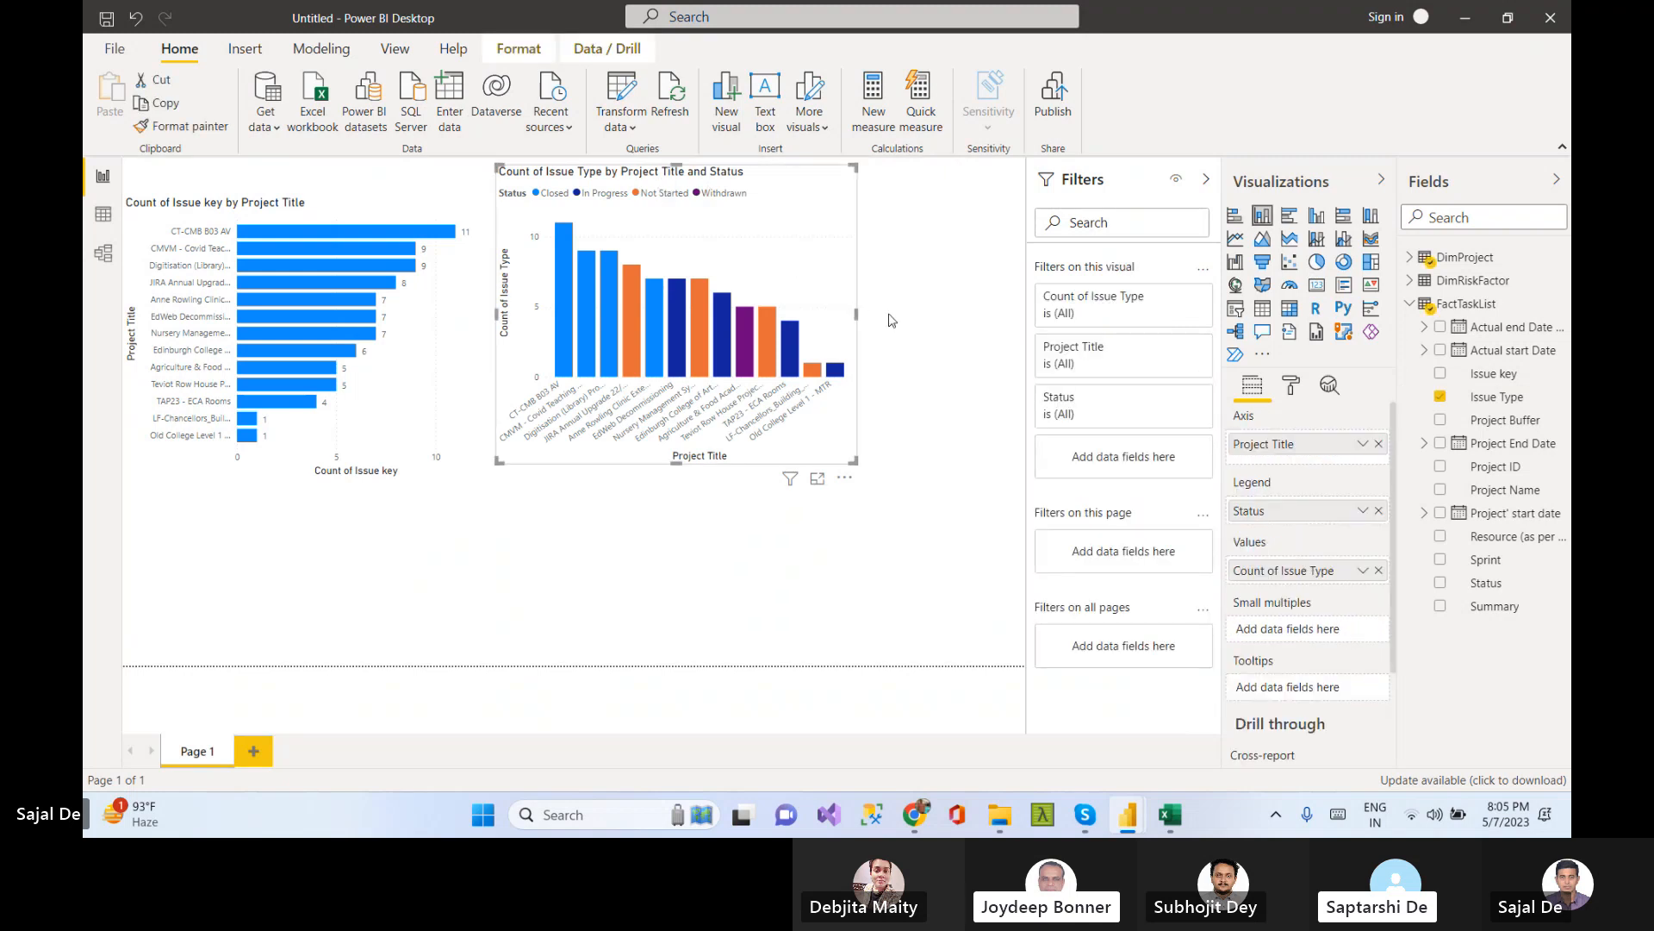
{"action": "left_click_drag", "start_coordinate": [891, 321], "coordinate": [972, 327]}
{"action": "left_click_drag", "start_coordinate": [972, 327], "coordinate": [999, 336]}
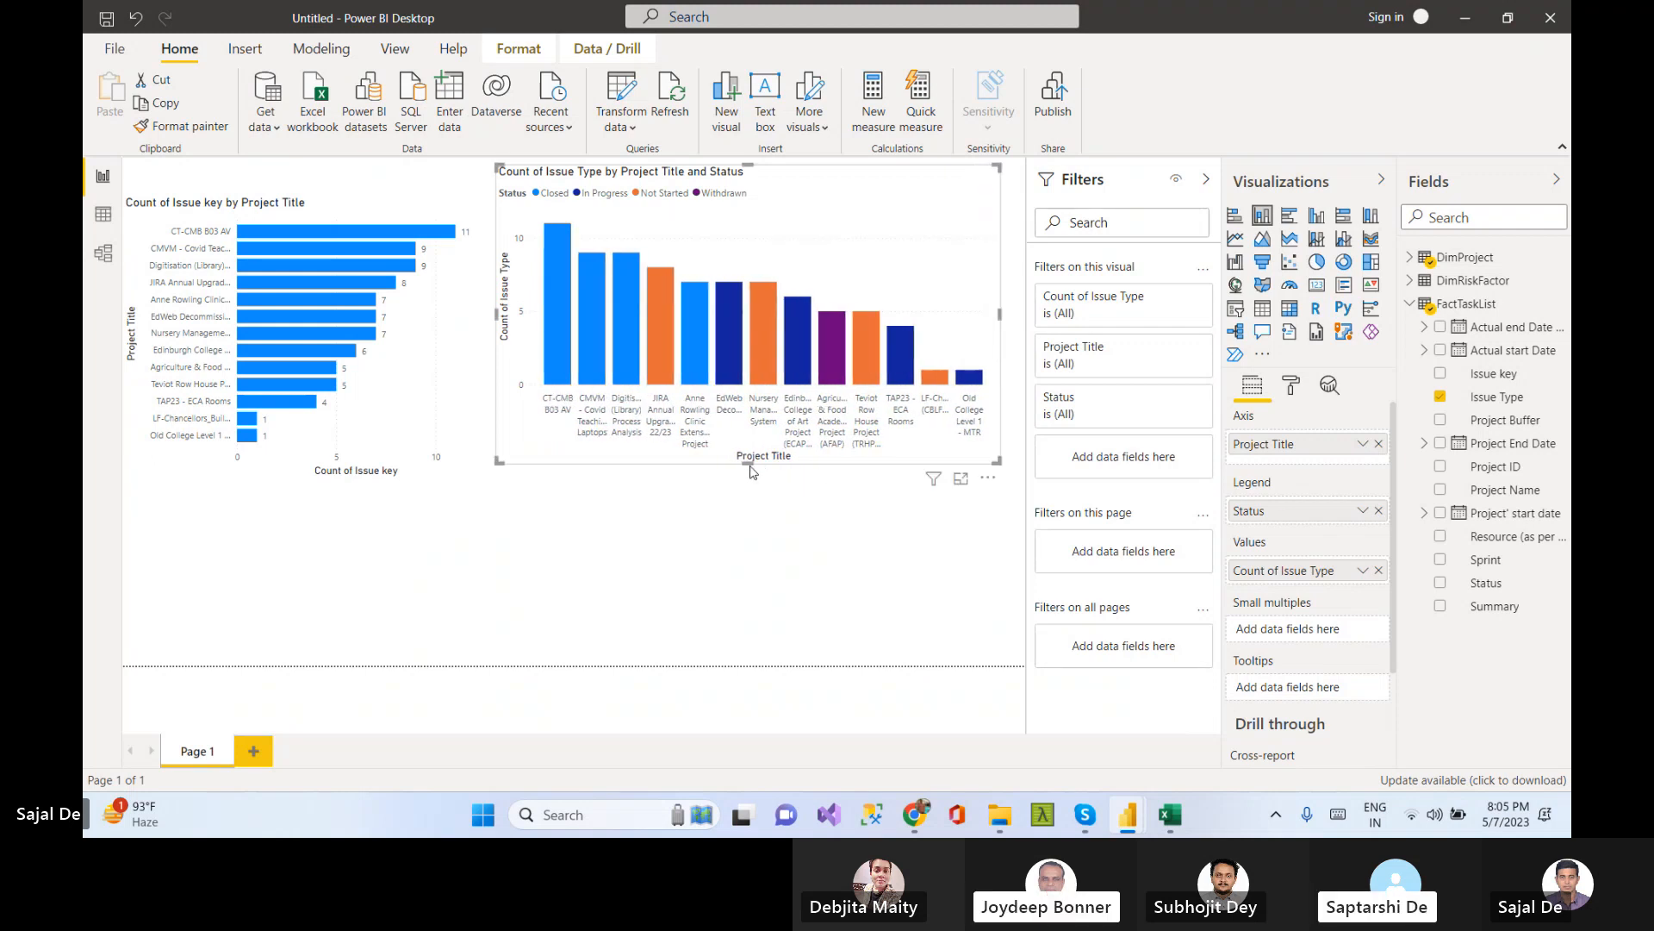
{"action": "left_click_drag", "start_coordinate": [747, 462], "coordinate": [748, 493]}
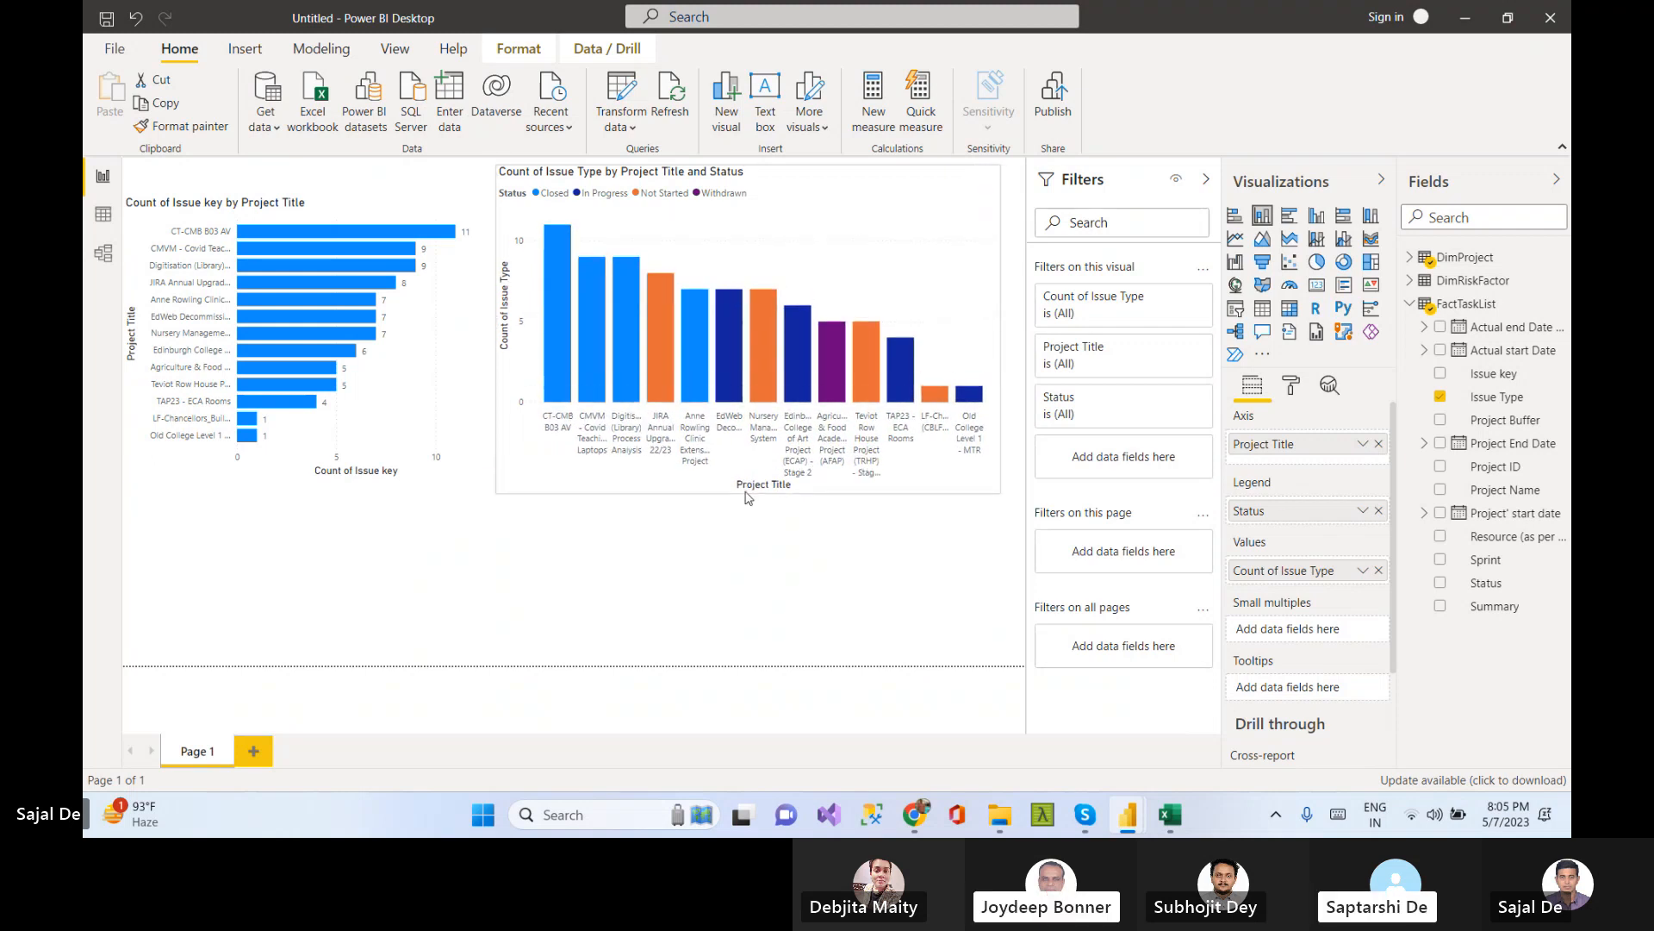
{"action": "left_click", "coordinate": [810, 631]}
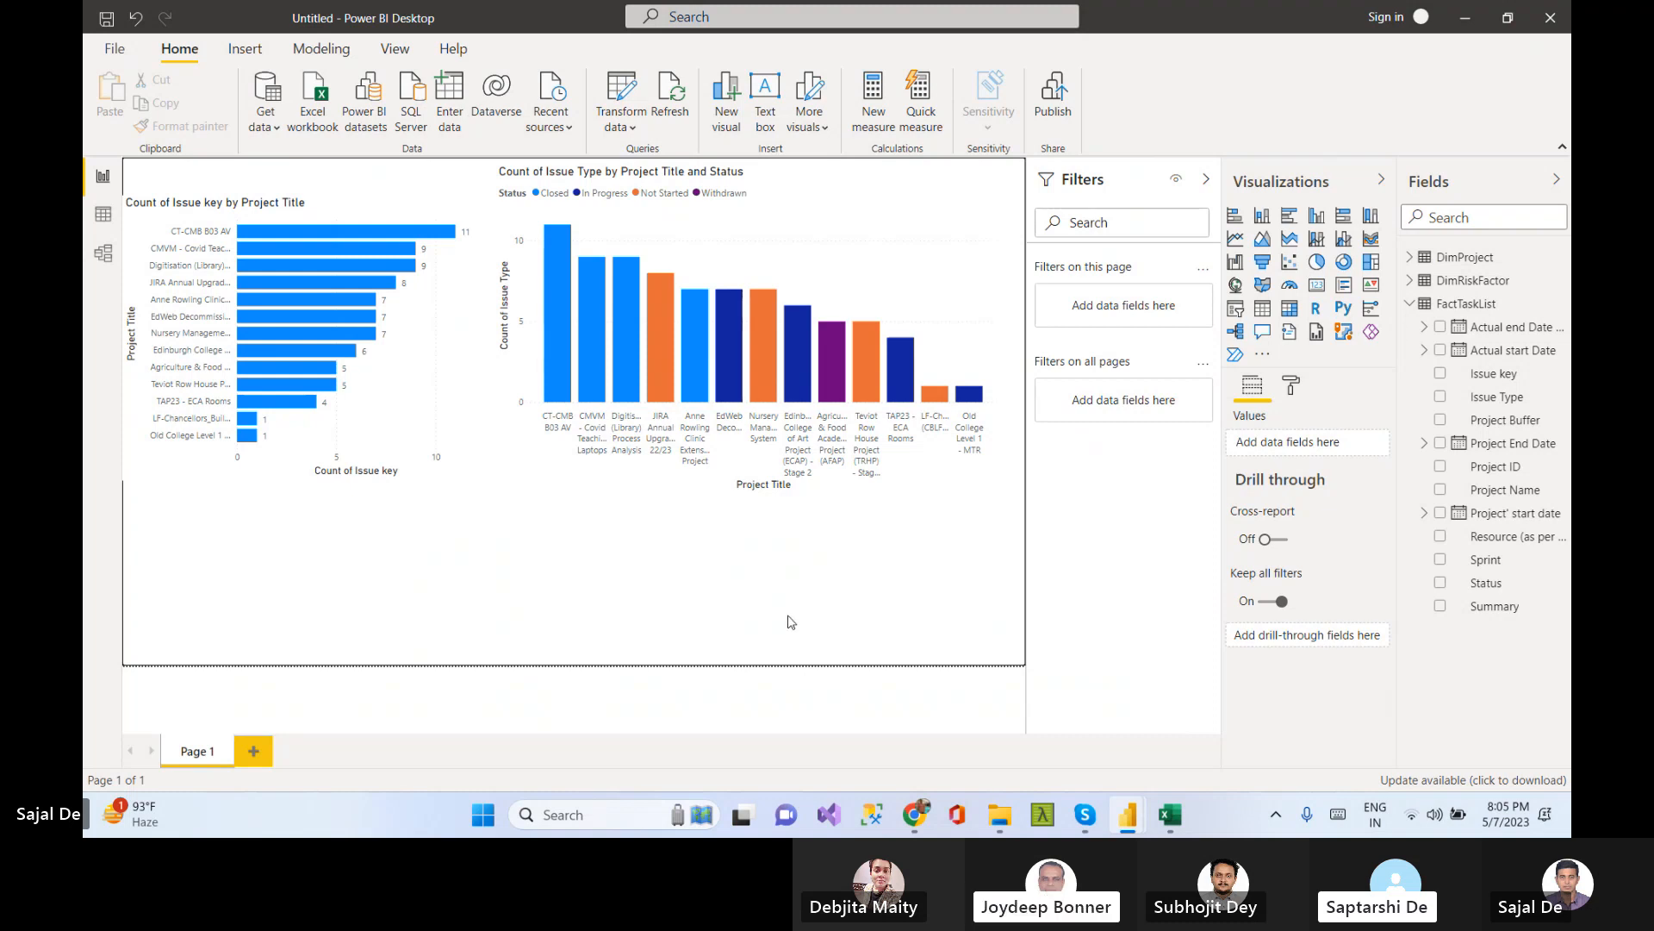
Turn on data labels, total labels and shadow for the column chart
{"action": "left_click", "coordinate": [924, 209]}
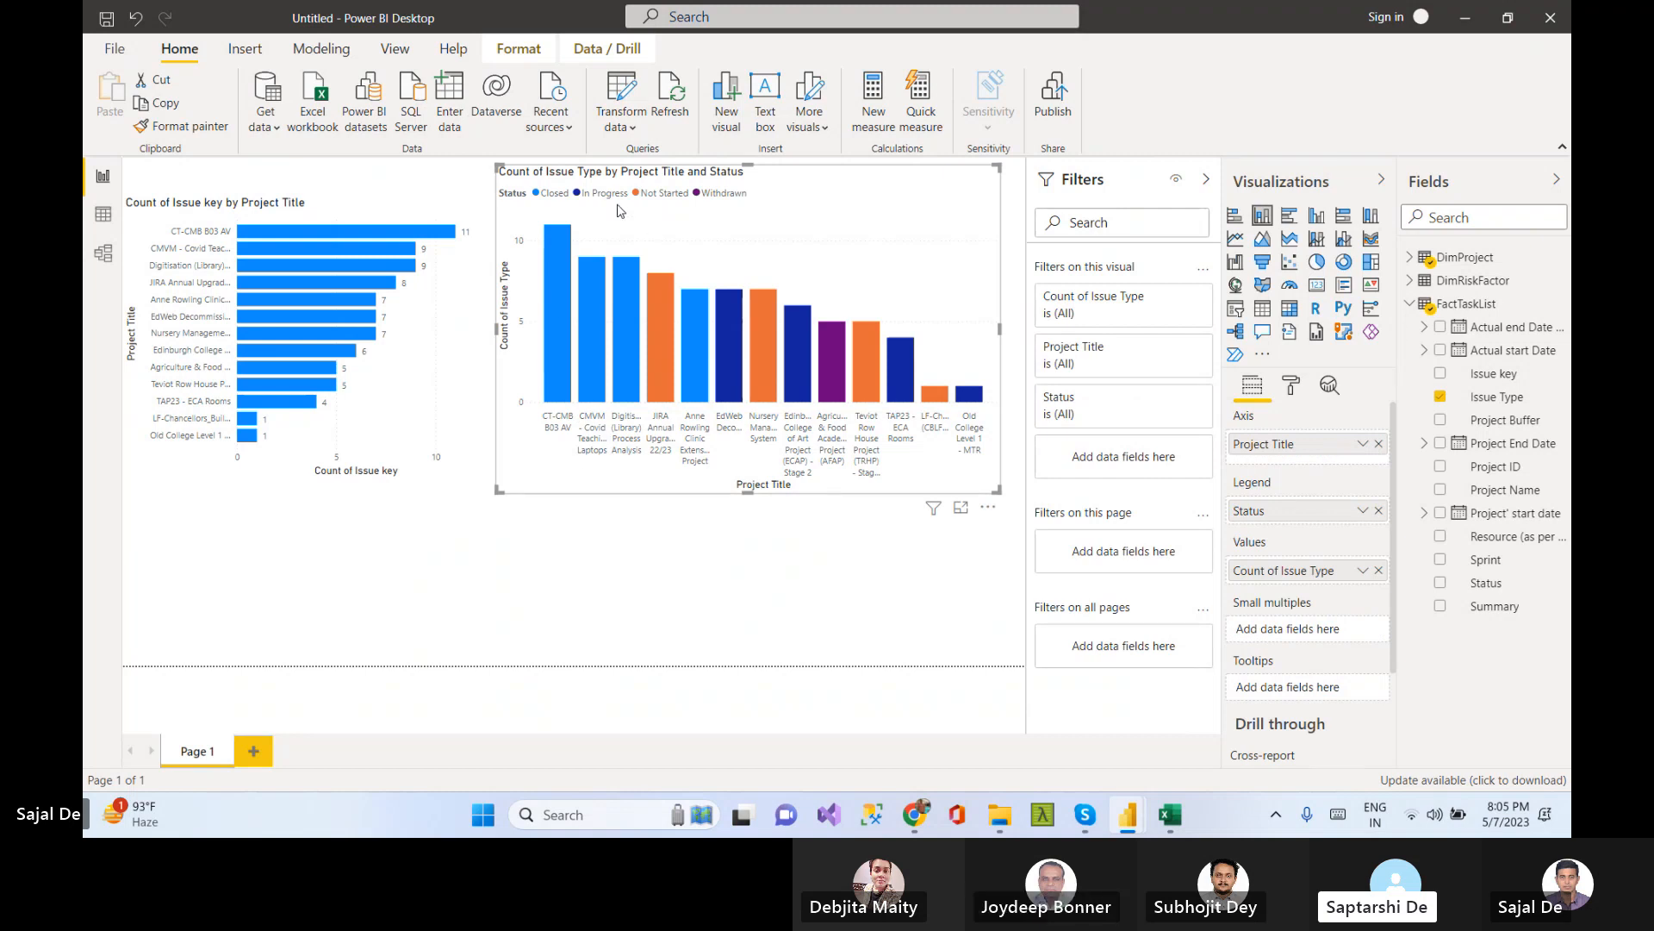
{"action": "mouse_move", "coordinate": [550, 277]}
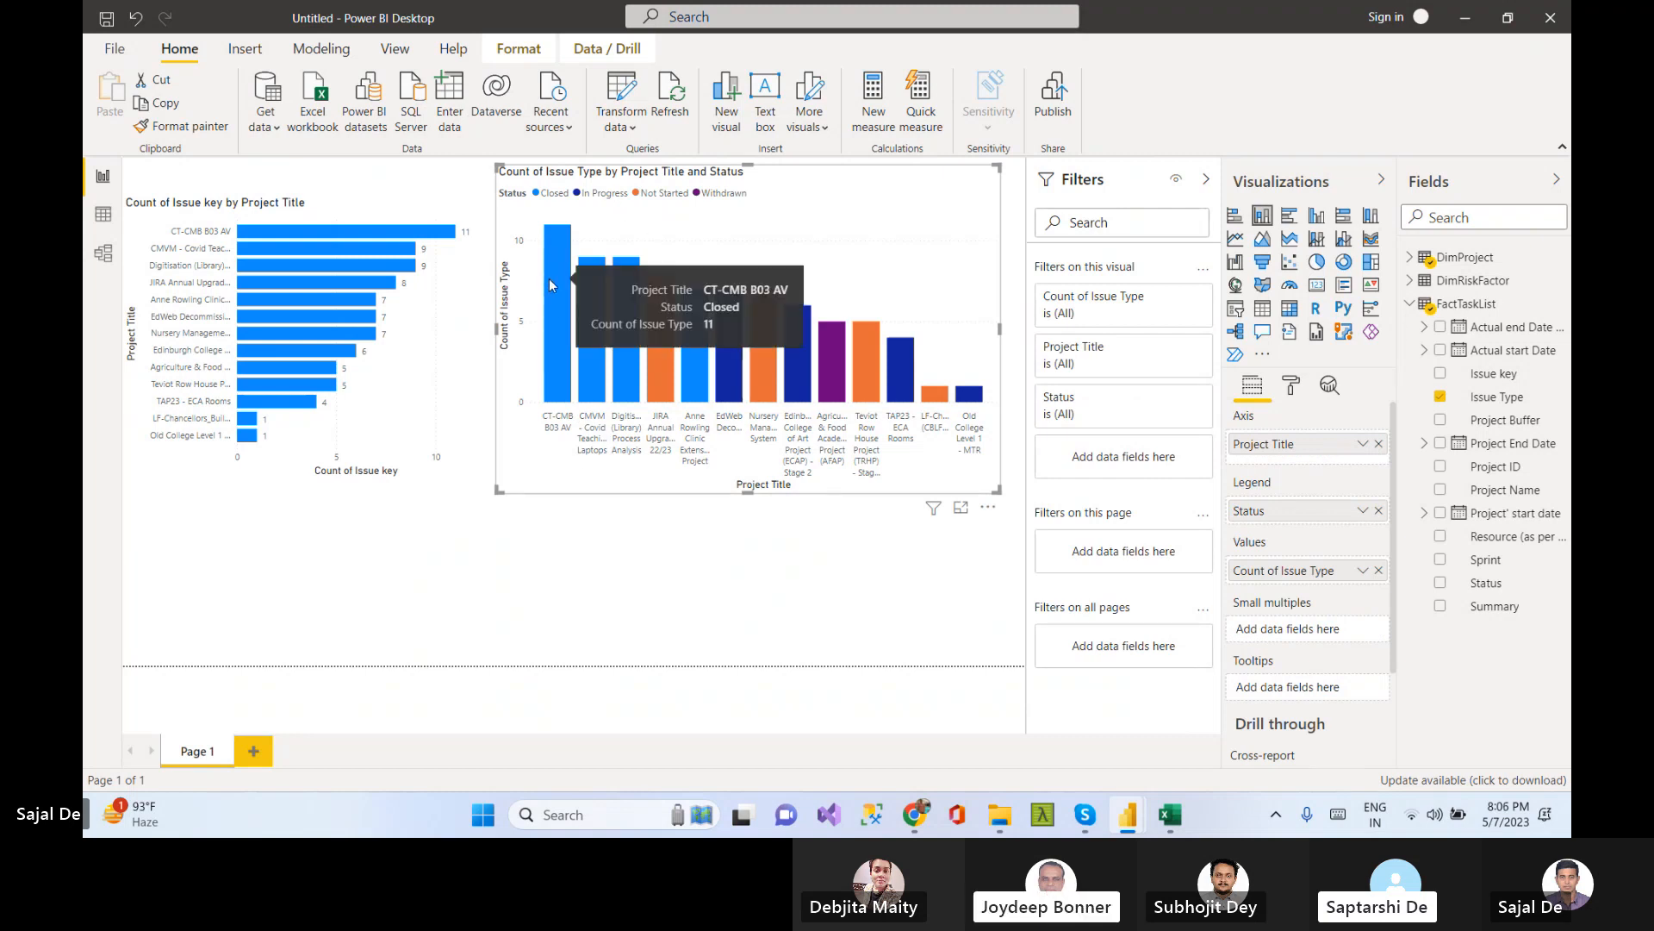
{"action": "left_click", "coordinate": [824, 629]}
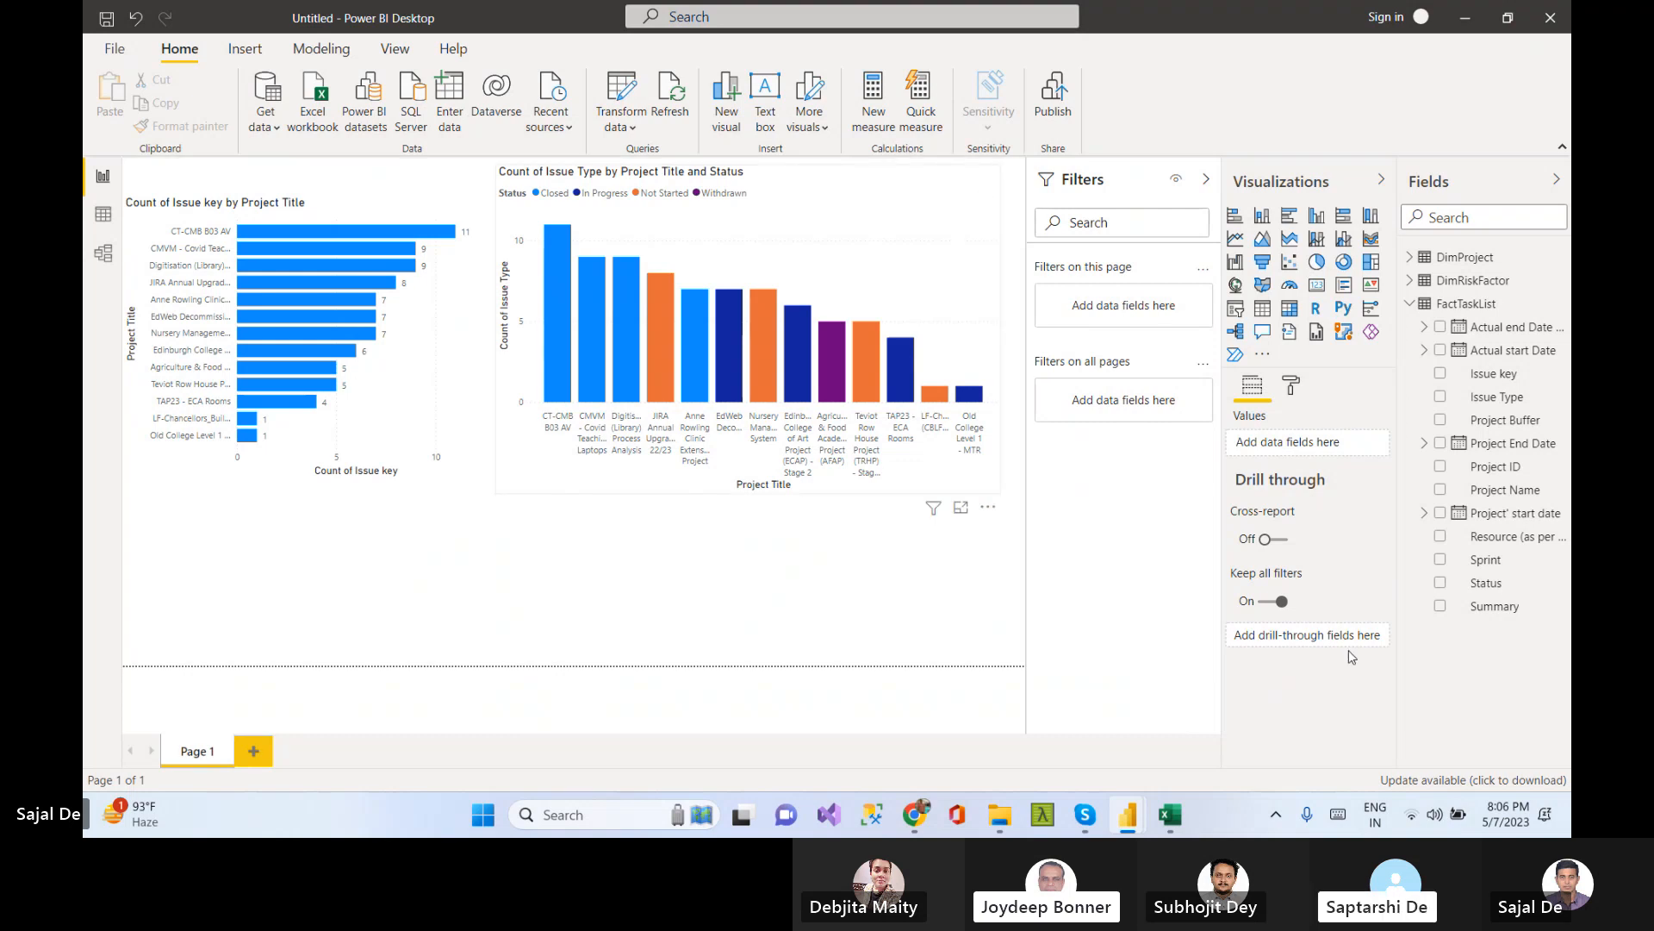
{"action": "left_click", "coordinate": [1291, 385]}
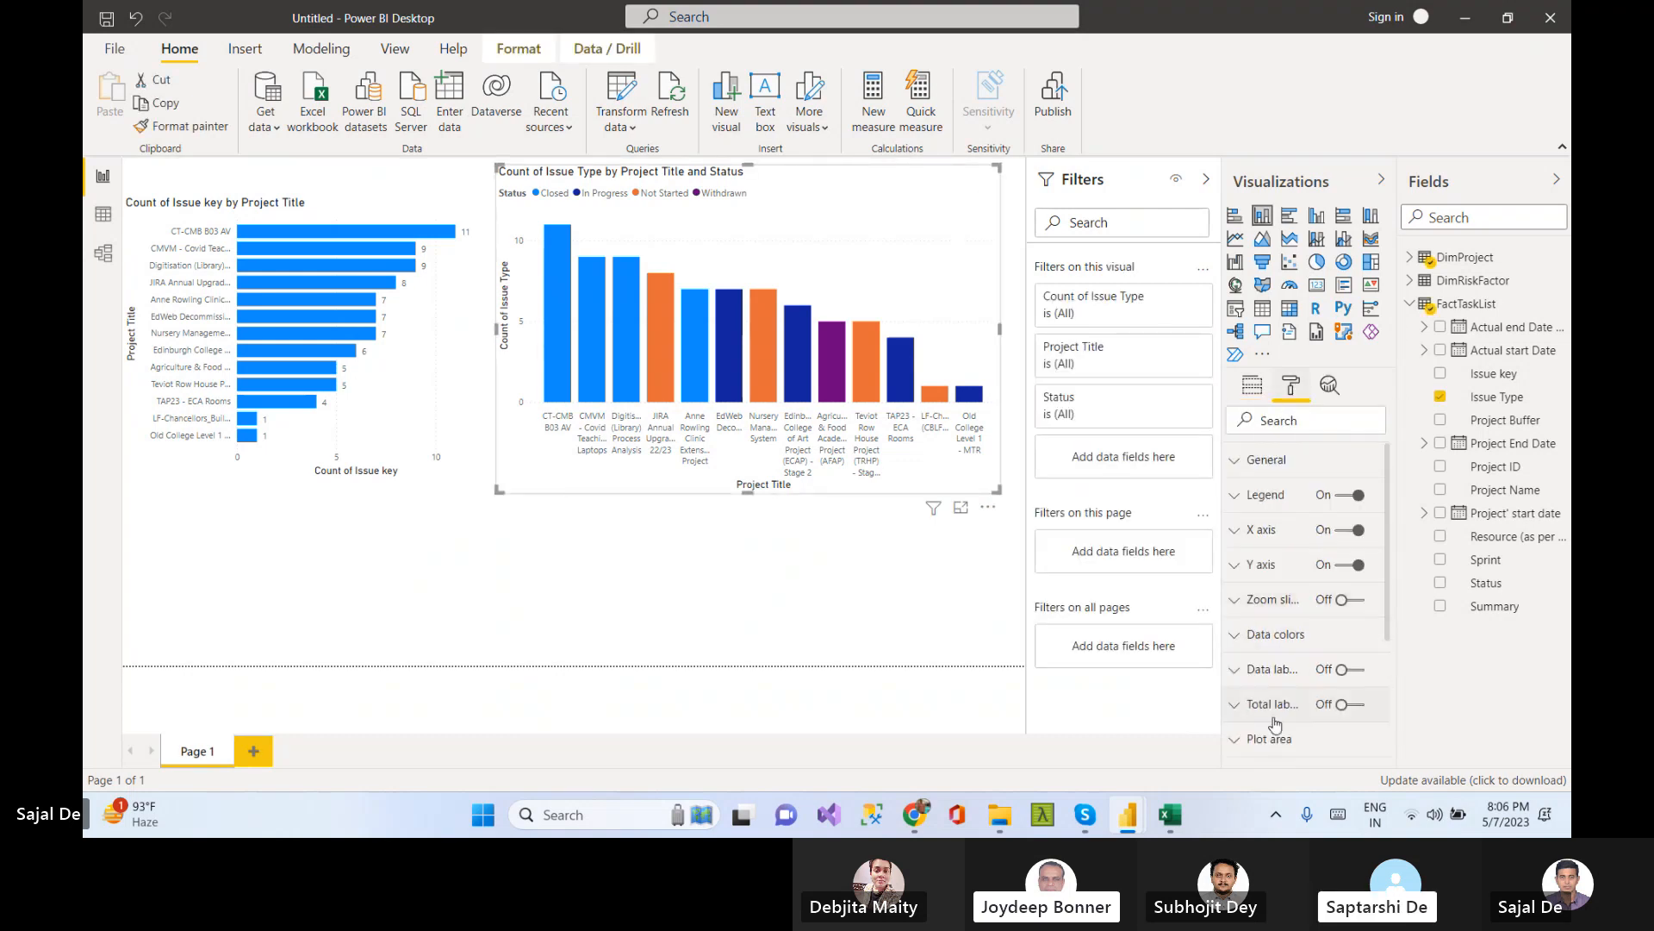
{"action": "left_click", "coordinate": [1353, 671]}
{"action": "left_click", "coordinate": [1357, 705]}
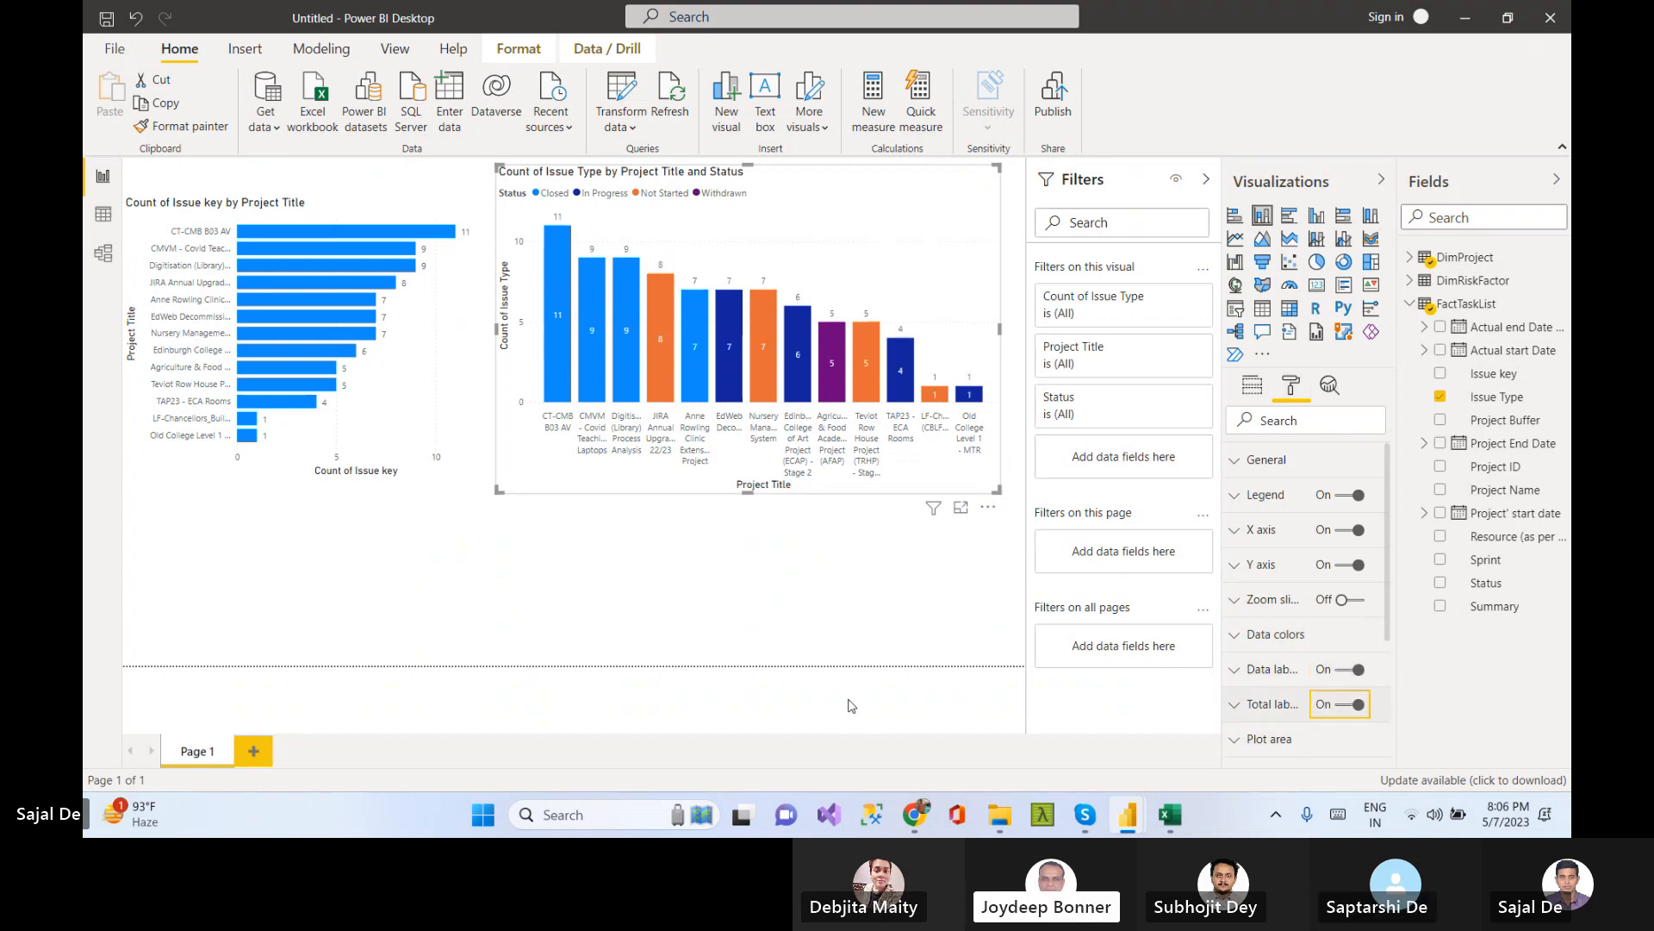
{"action": "scroll", "coordinate": [1336, 658], "scroll_direction": "down", "scroll_amount": 3}
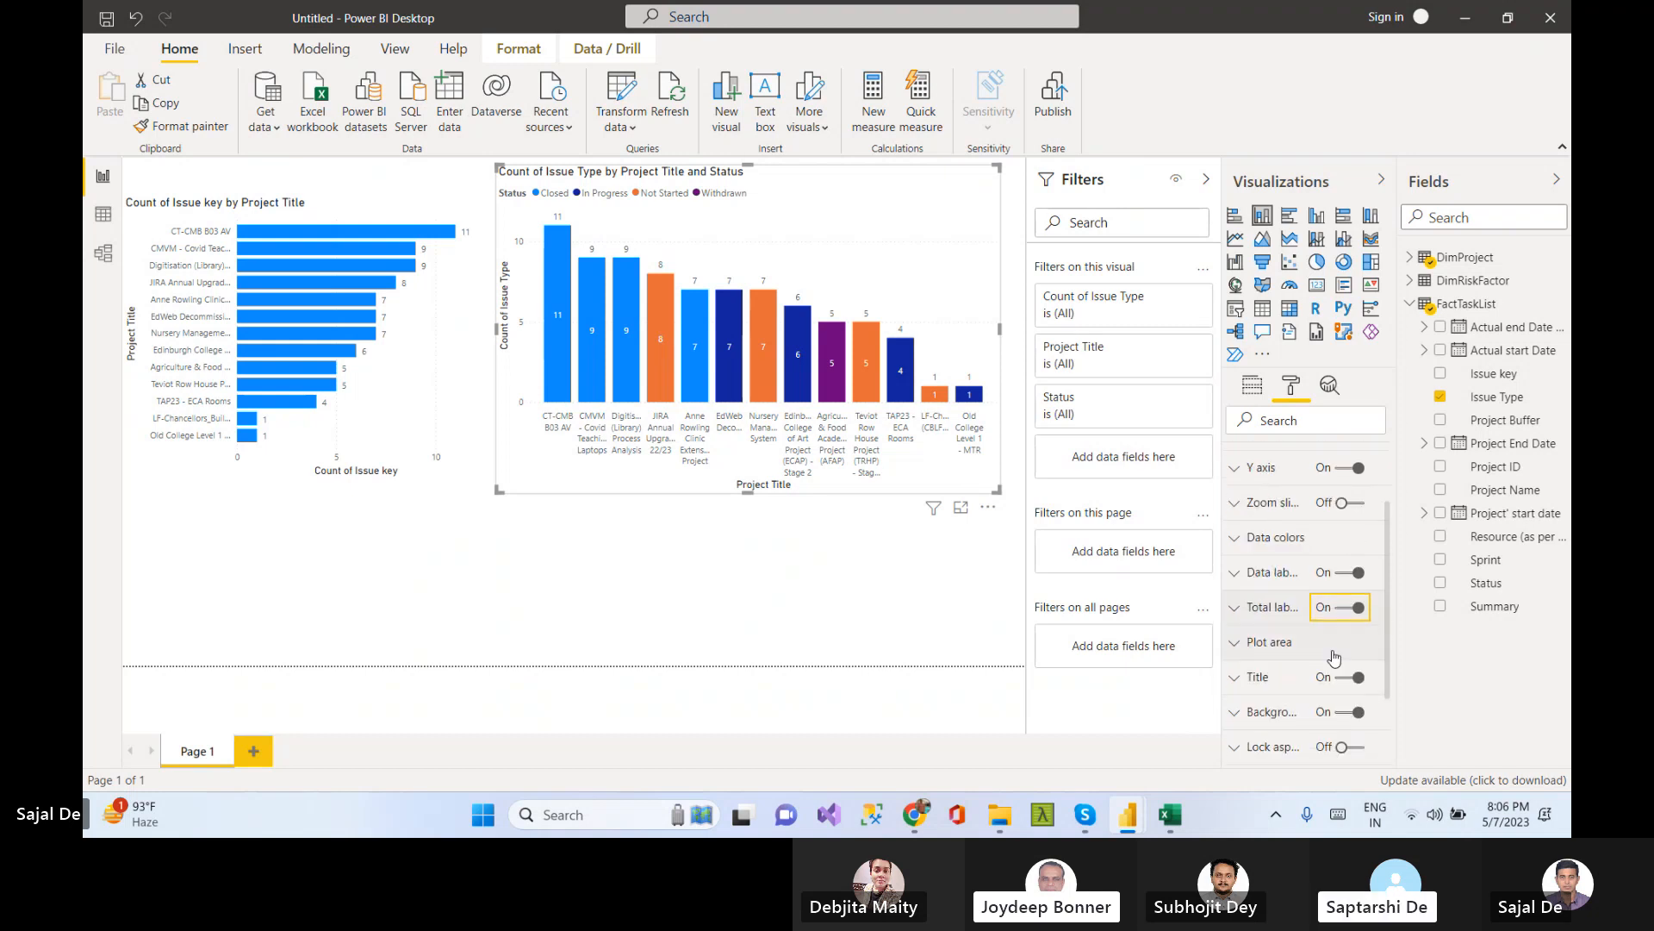
{"action": "scroll", "coordinate": [1307, 724], "scroll_direction": "down", "scroll_amount": 1}
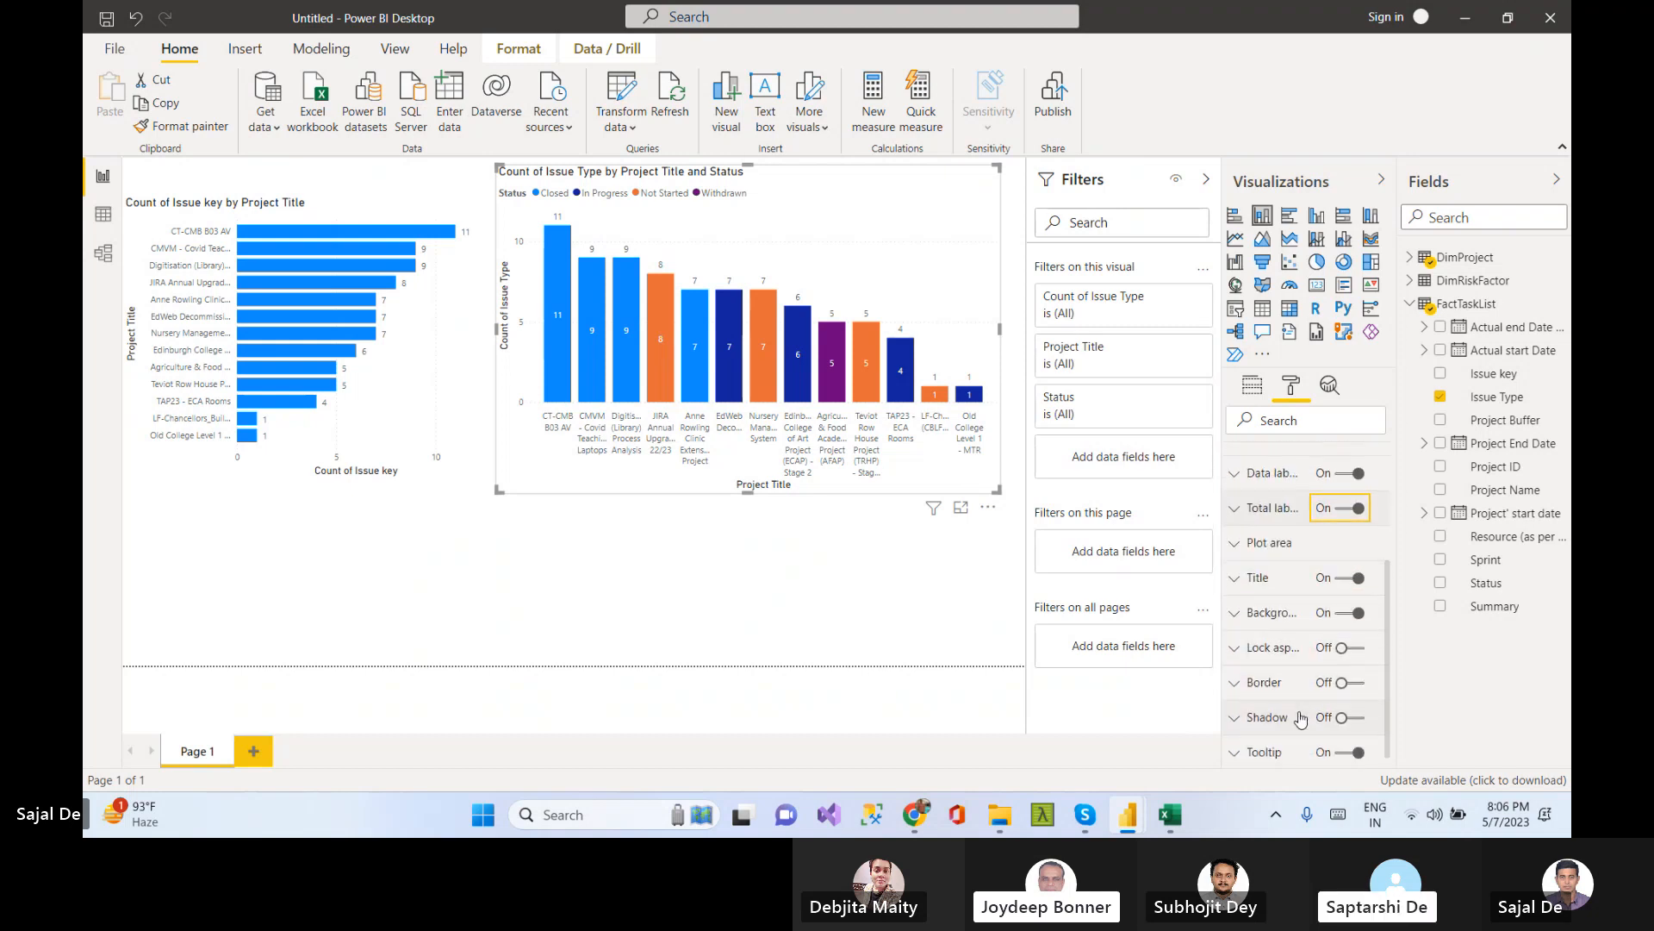
{"action": "left_click", "coordinate": [1359, 694]}
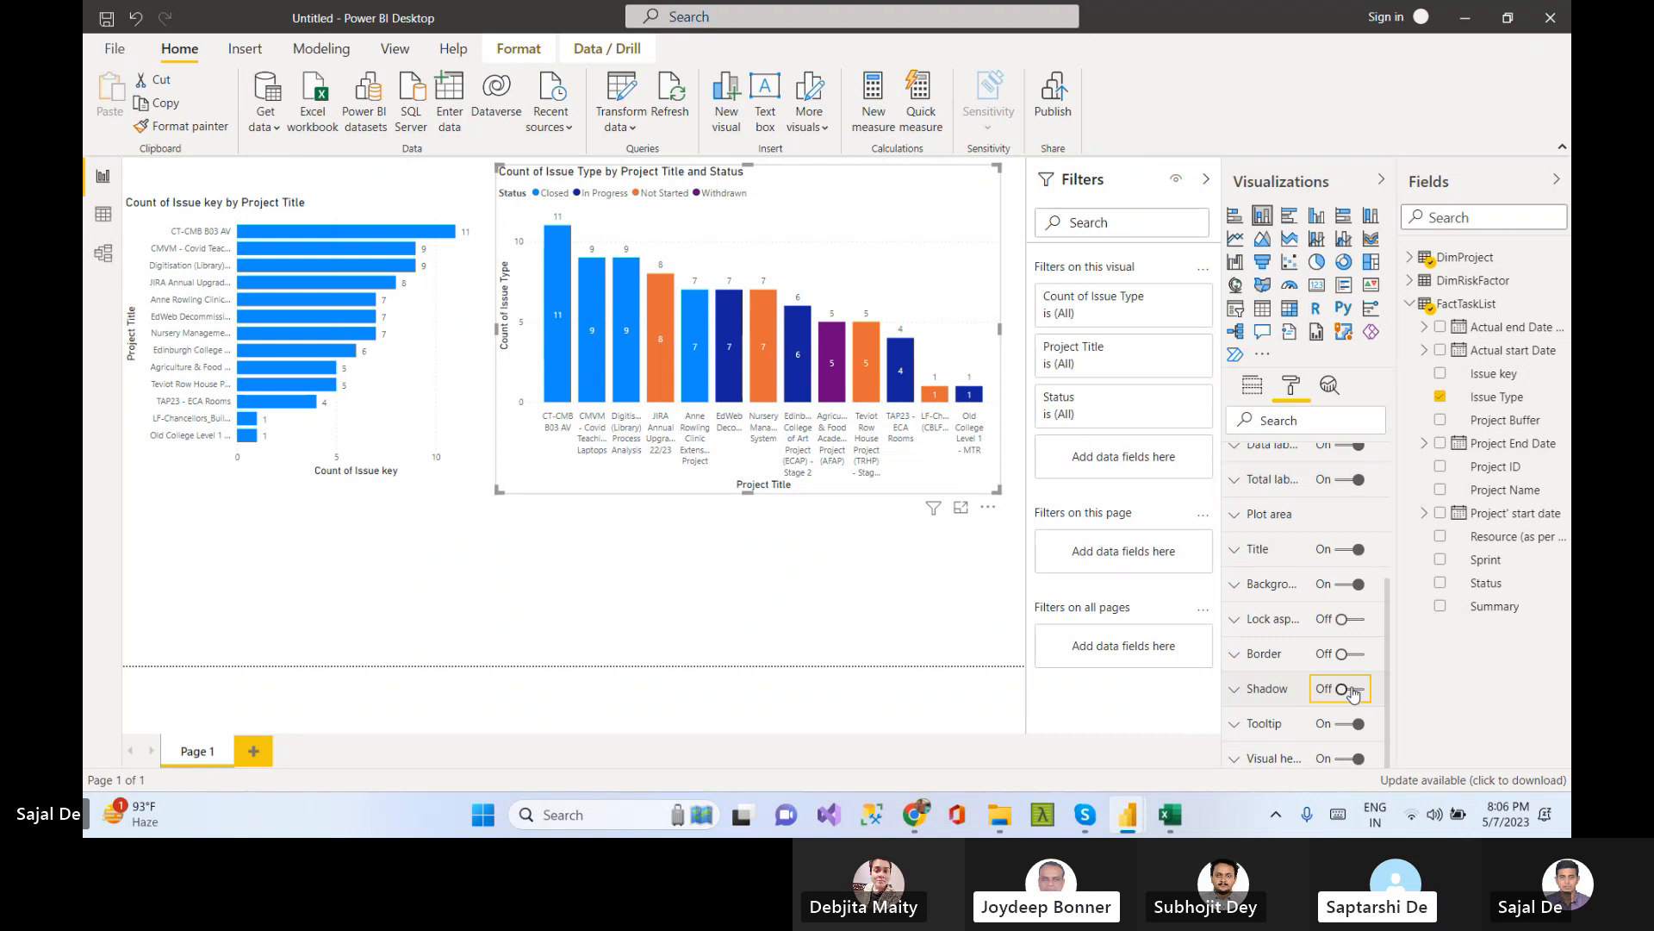
{"action": "left_click", "coordinate": [828, 566]}
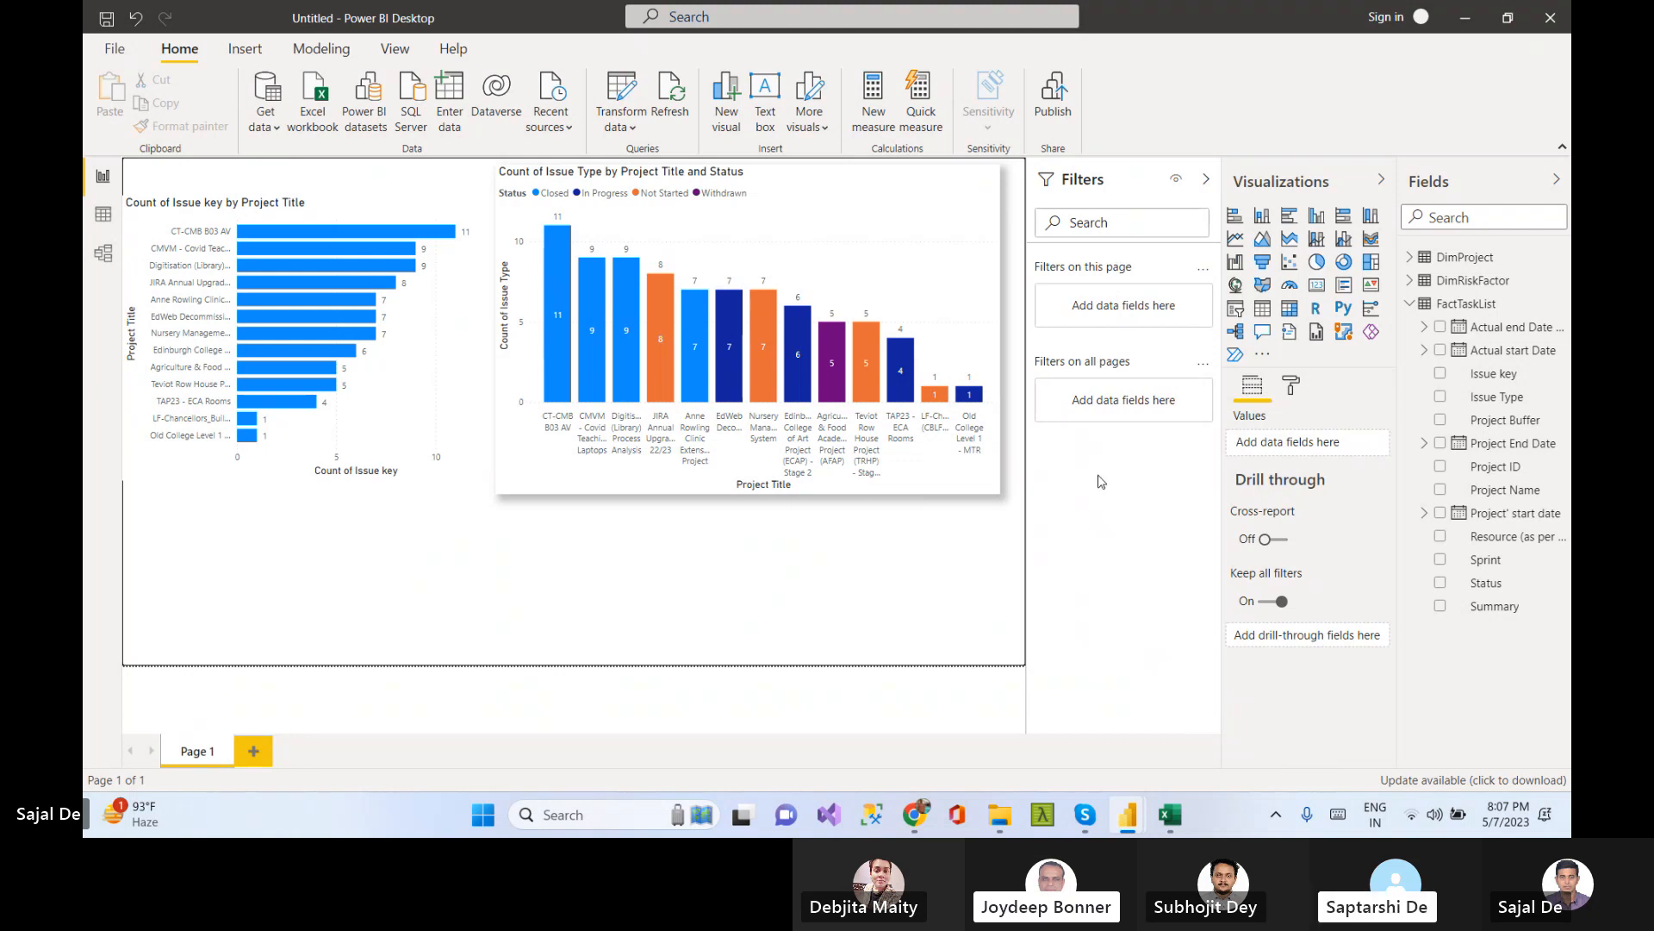
Add FactTaskList's Status to the column chart's axis below Project Title
{"action": "left_click", "coordinate": [966, 214]}
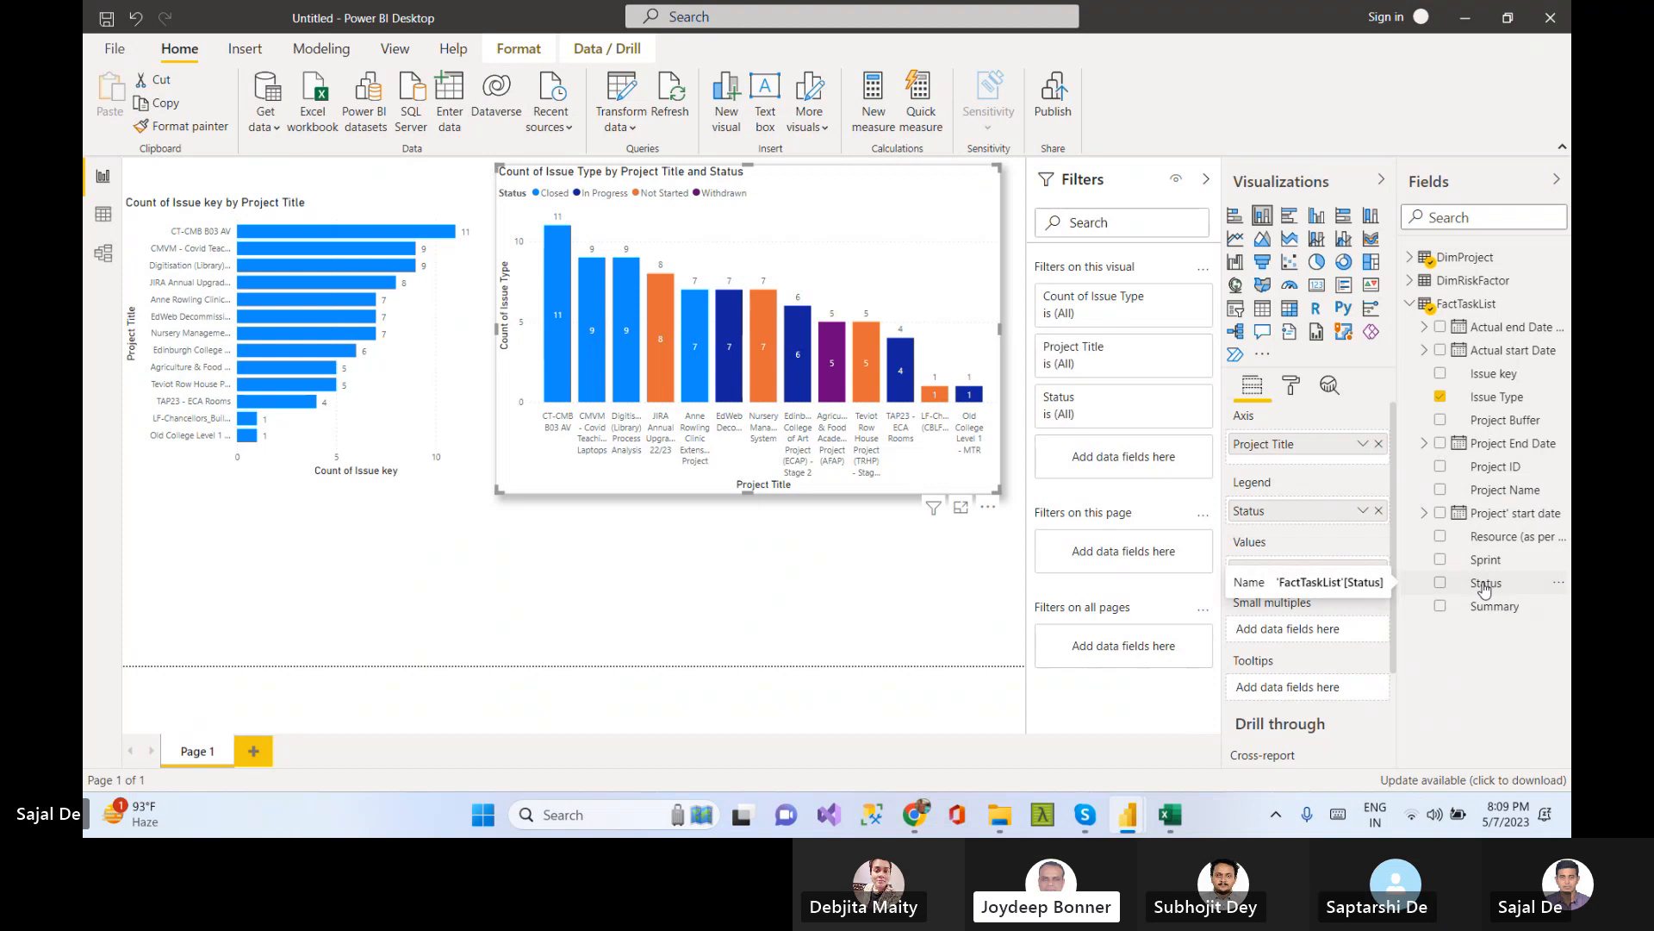
{"action": "left_click_drag", "start_coordinate": [1485, 587], "coordinate": [1297, 468]}
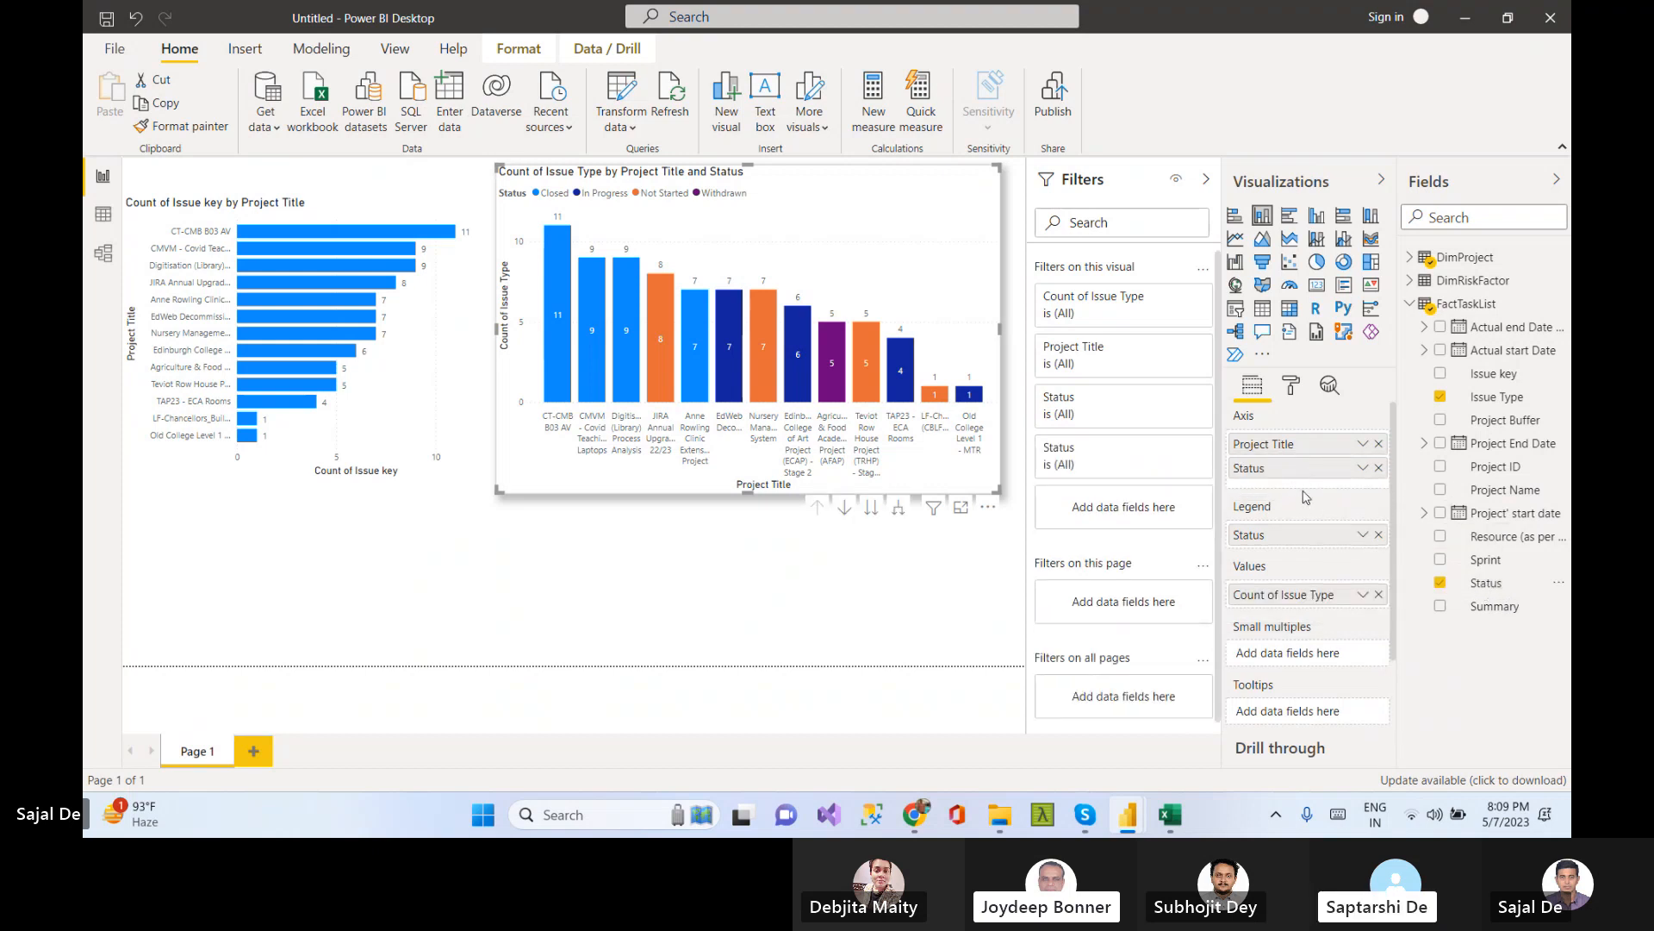
Remove Status from the column chart's axis, keeping it only as the legend so the columns stack by status
{"action": "left_click_drag", "start_coordinate": [1280, 473], "coordinate": [1283, 521]}
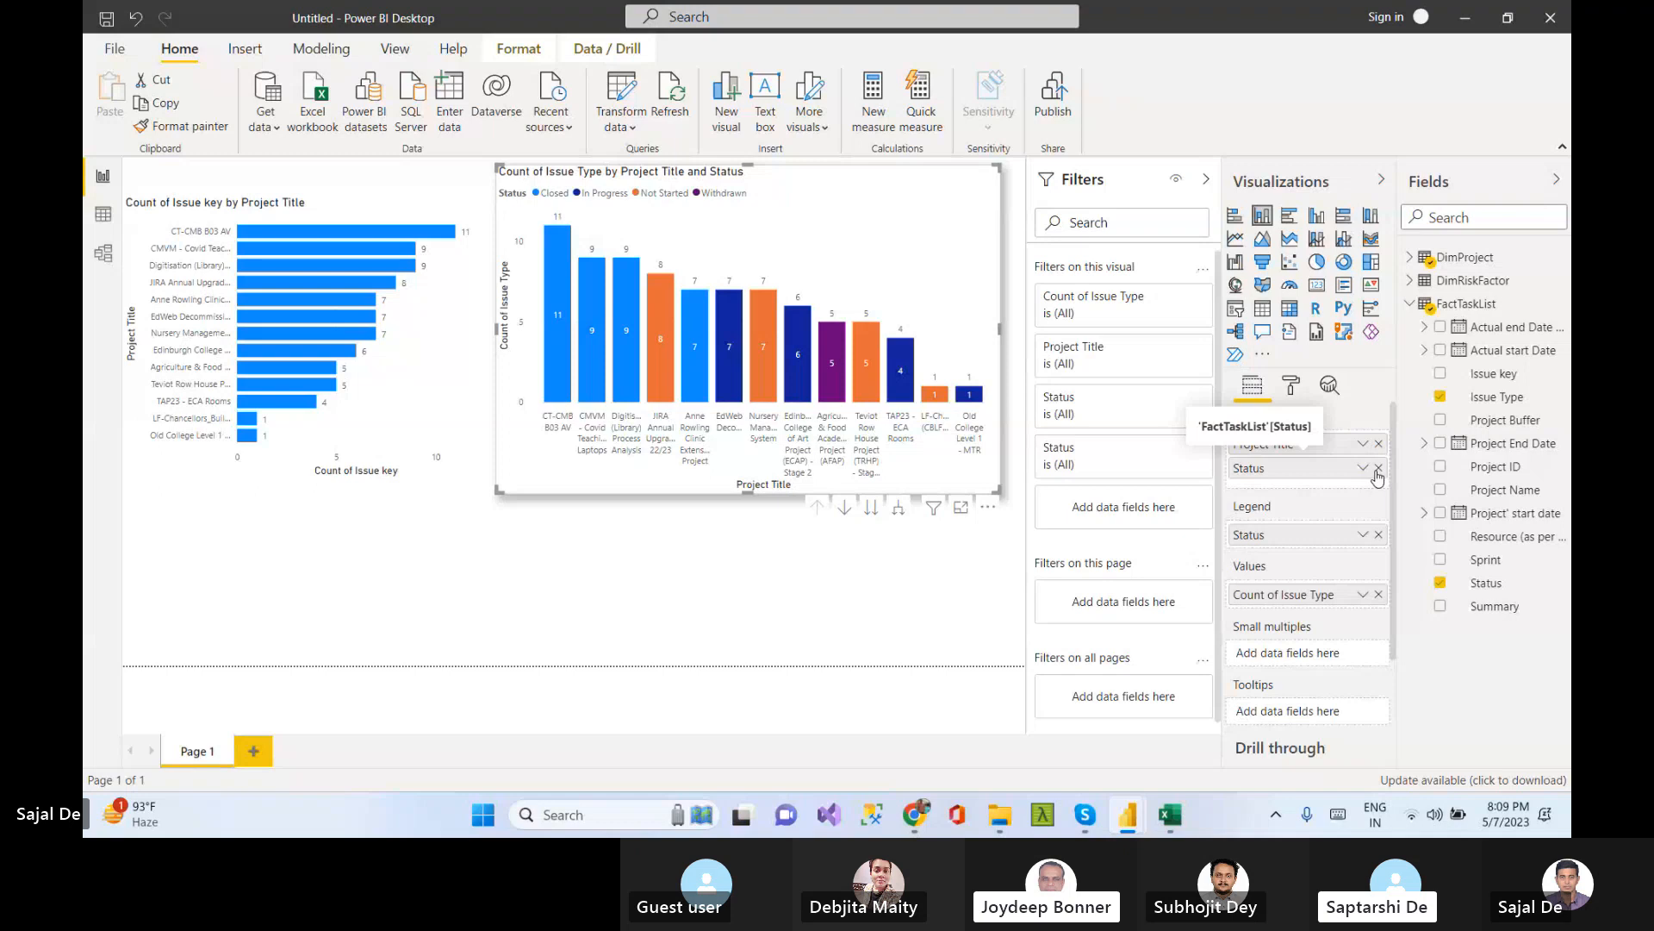
{"action": "left_click", "coordinate": [1377, 468]}
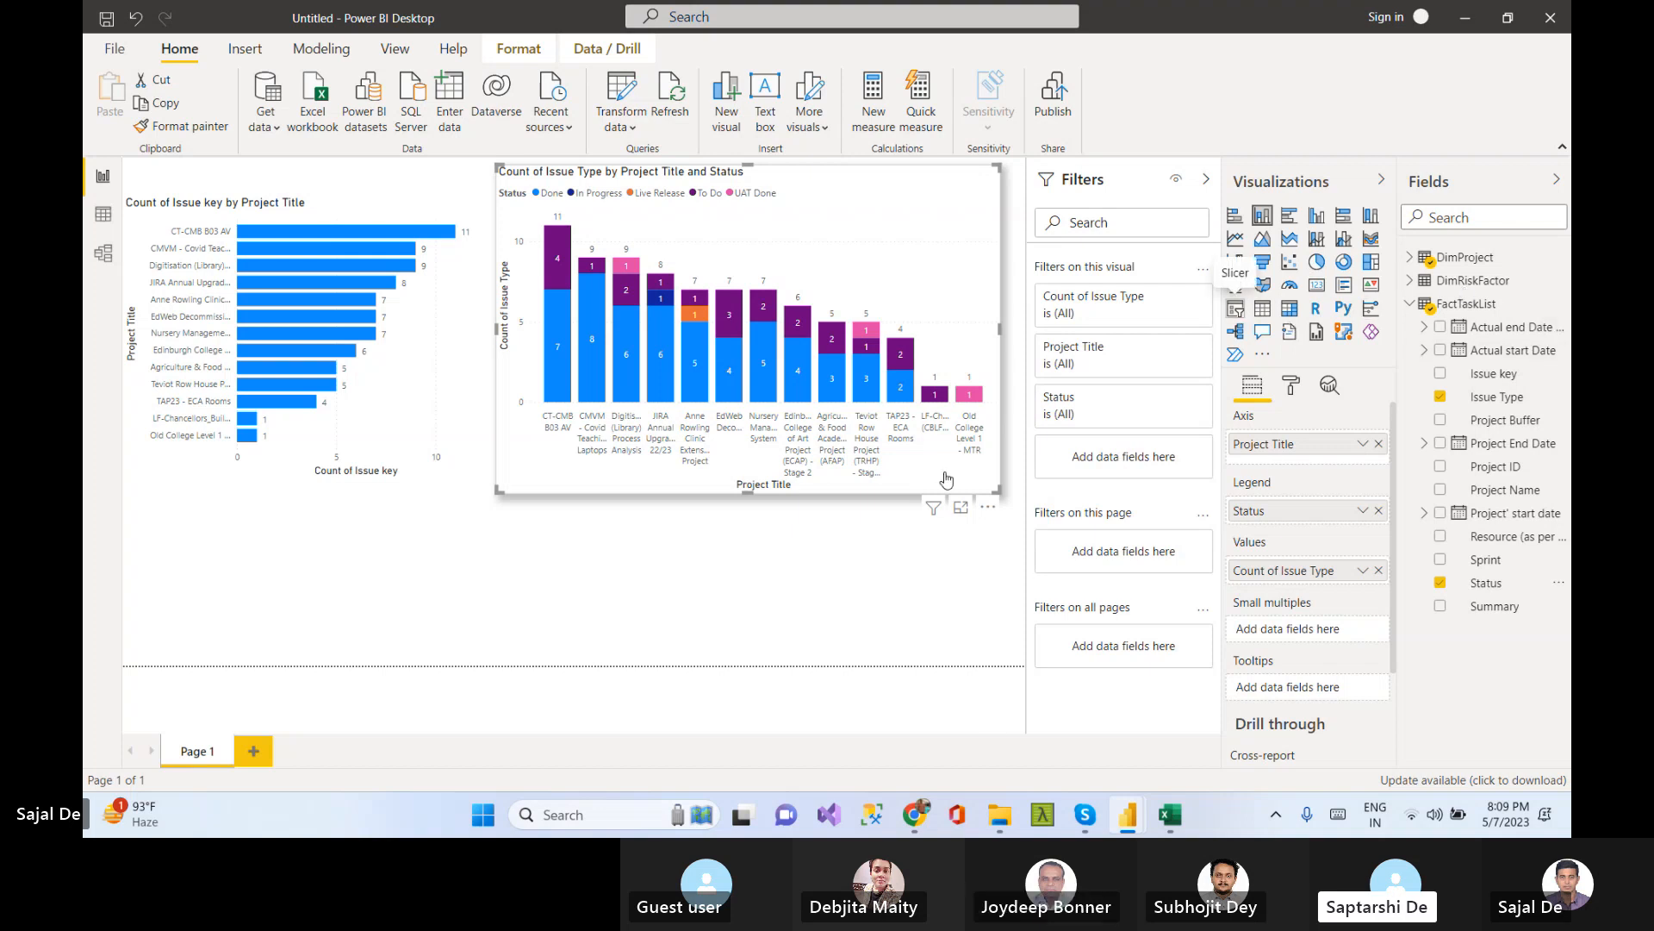
Add a slicer below the bar chart and fill it with DimProject's Project Title
{"action": "left_click", "coordinate": [704, 602]}
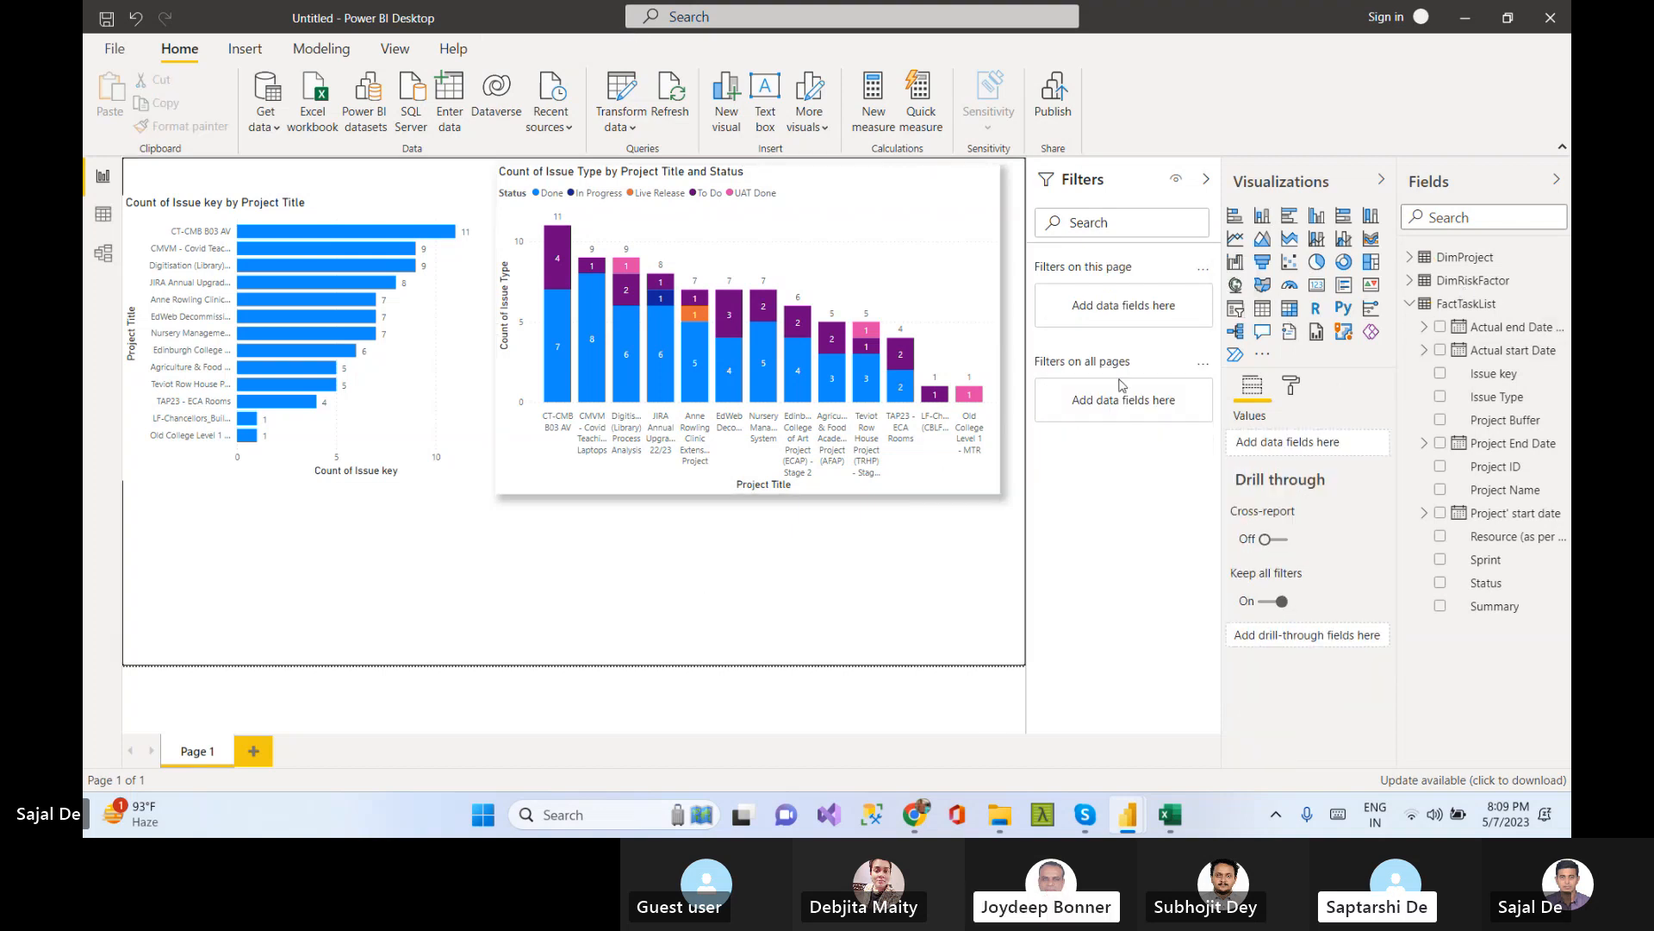
{"action": "left_click", "coordinate": [1235, 309]}
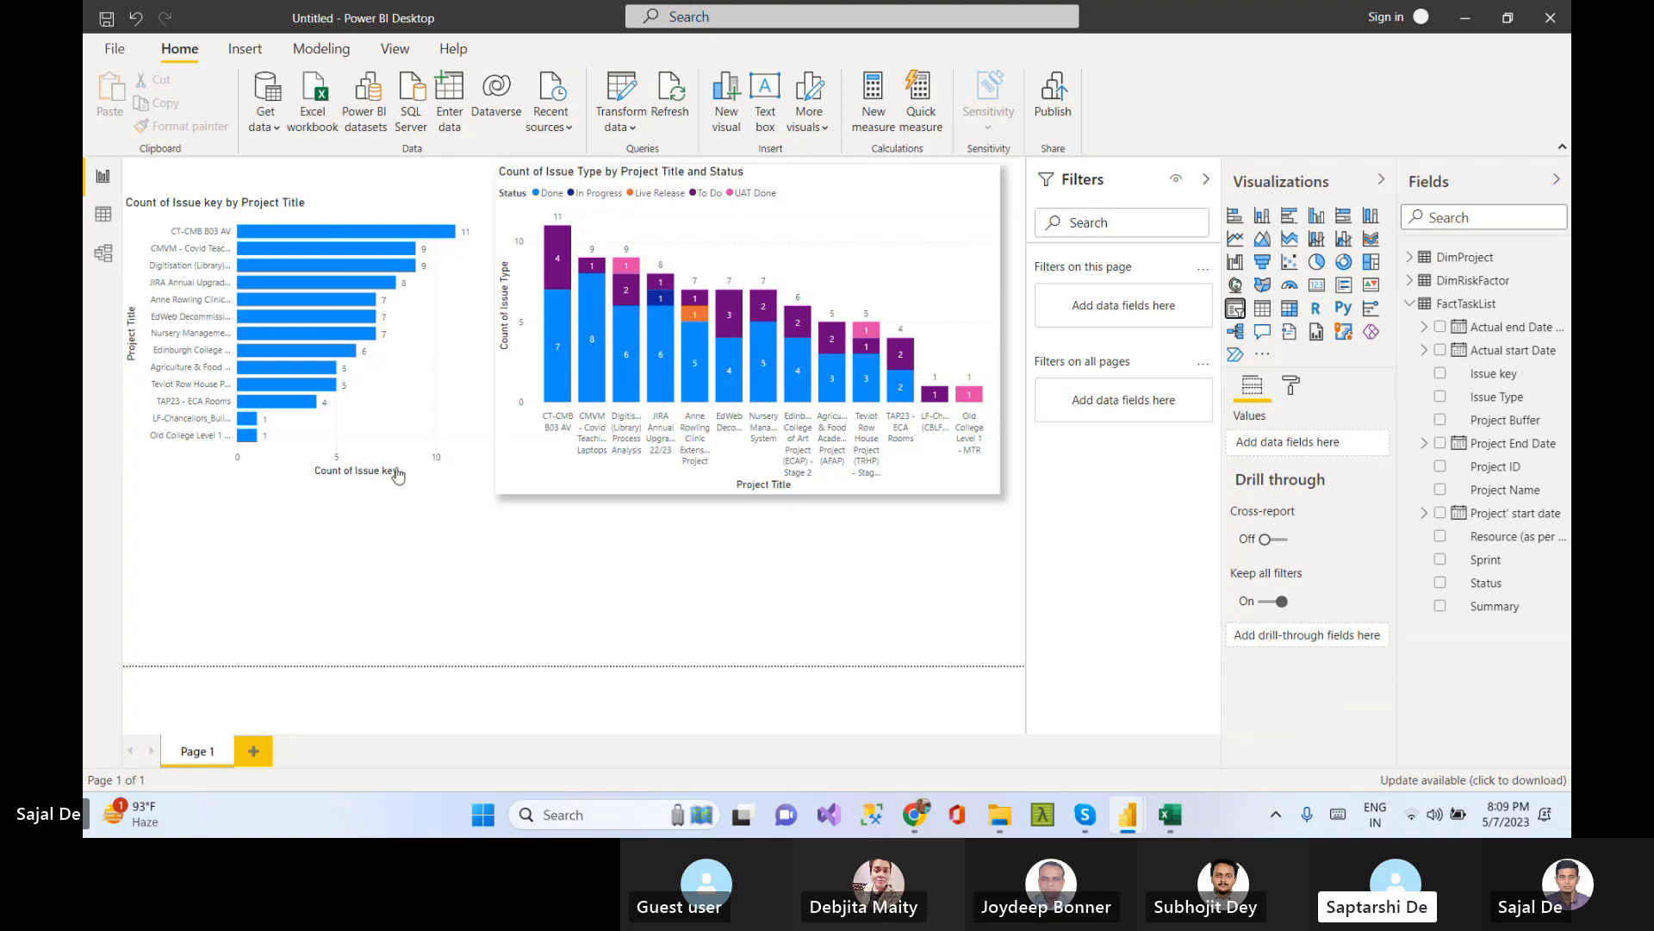
{"action": "left_click_drag", "start_coordinate": [304, 489], "coordinate": [278, 540]}
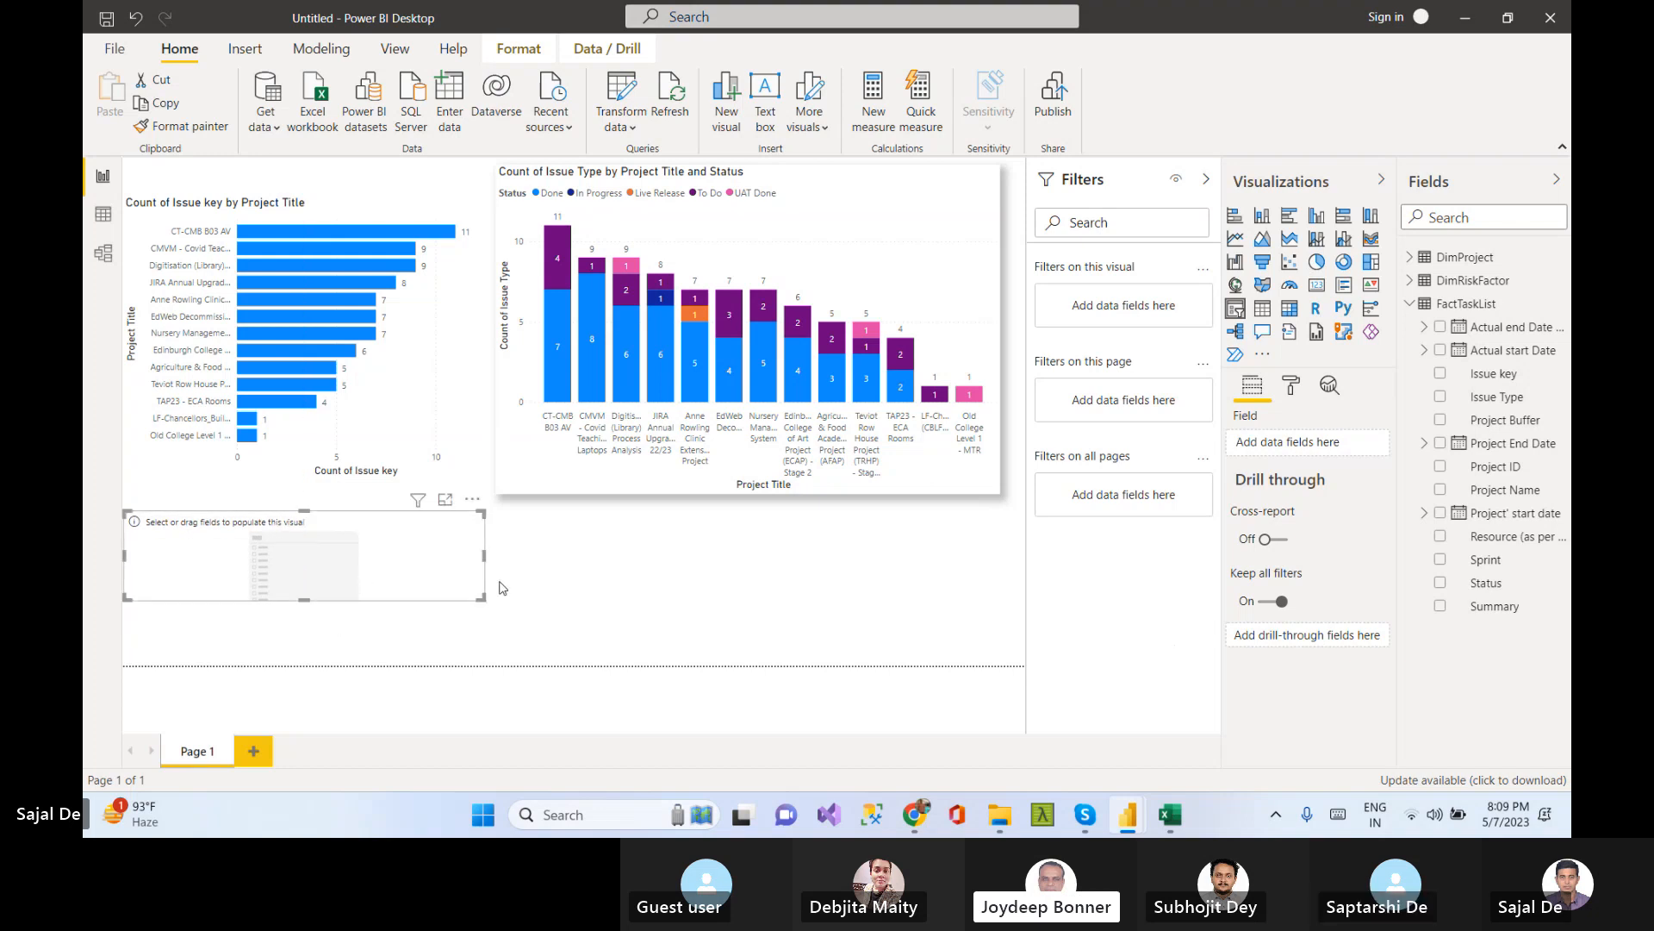
{"action": "left_click", "coordinate": [1410, 257]}
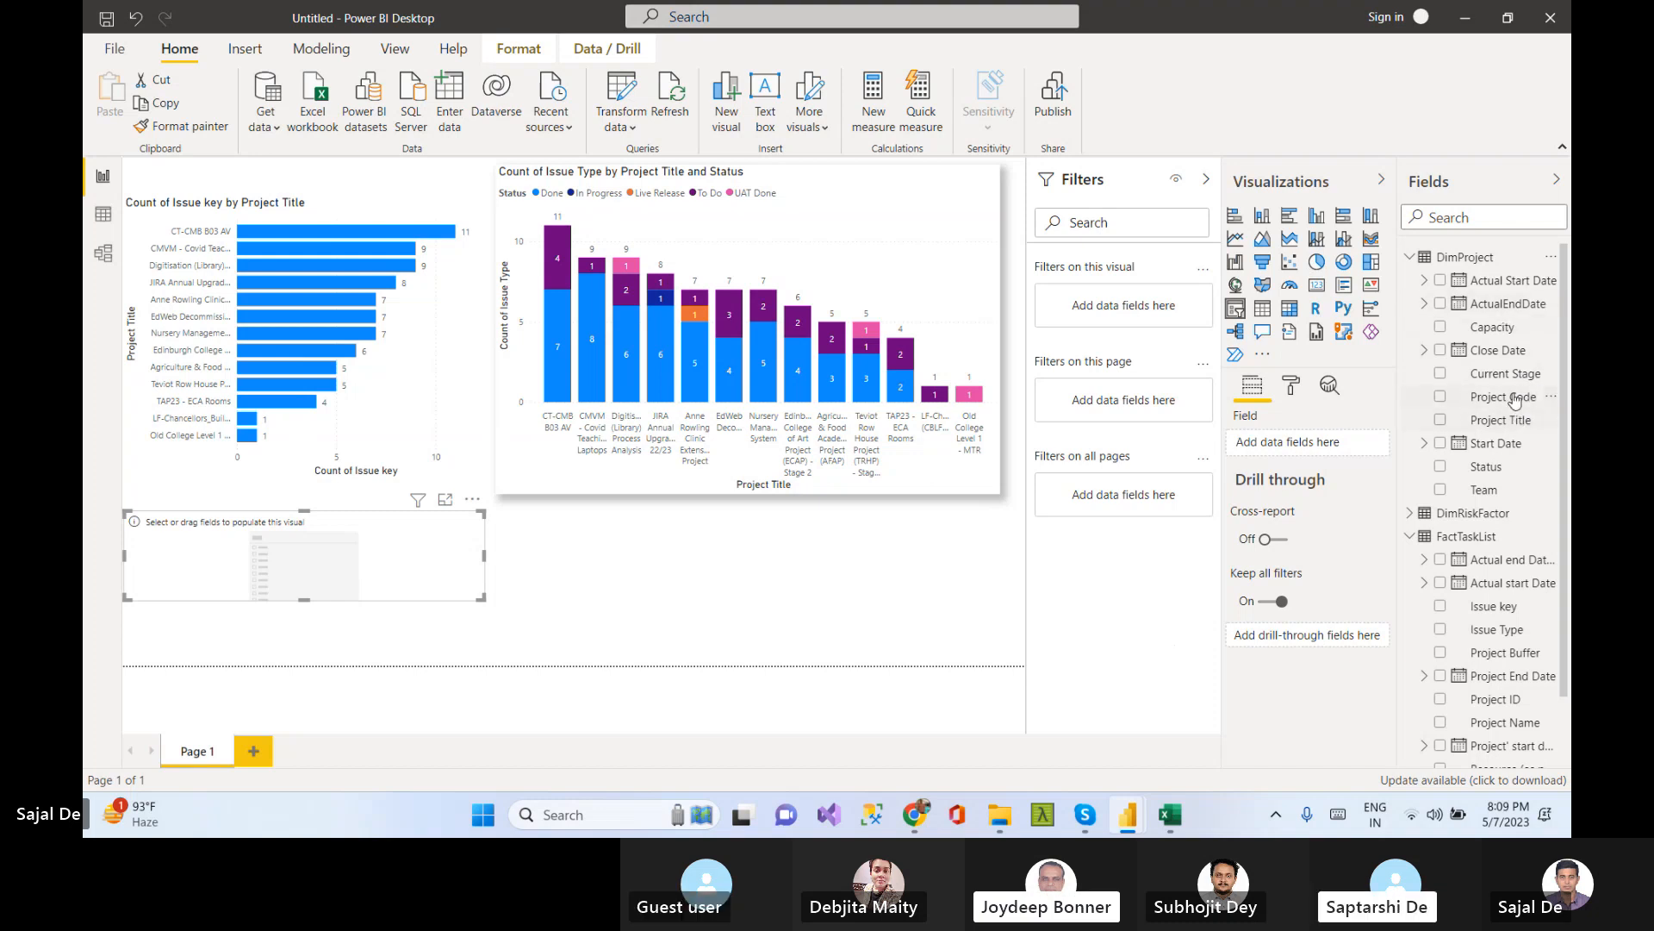
{"action": "left_click_drag", "start_coordinate": [1523, 422], "coordinate": [345, 590]}
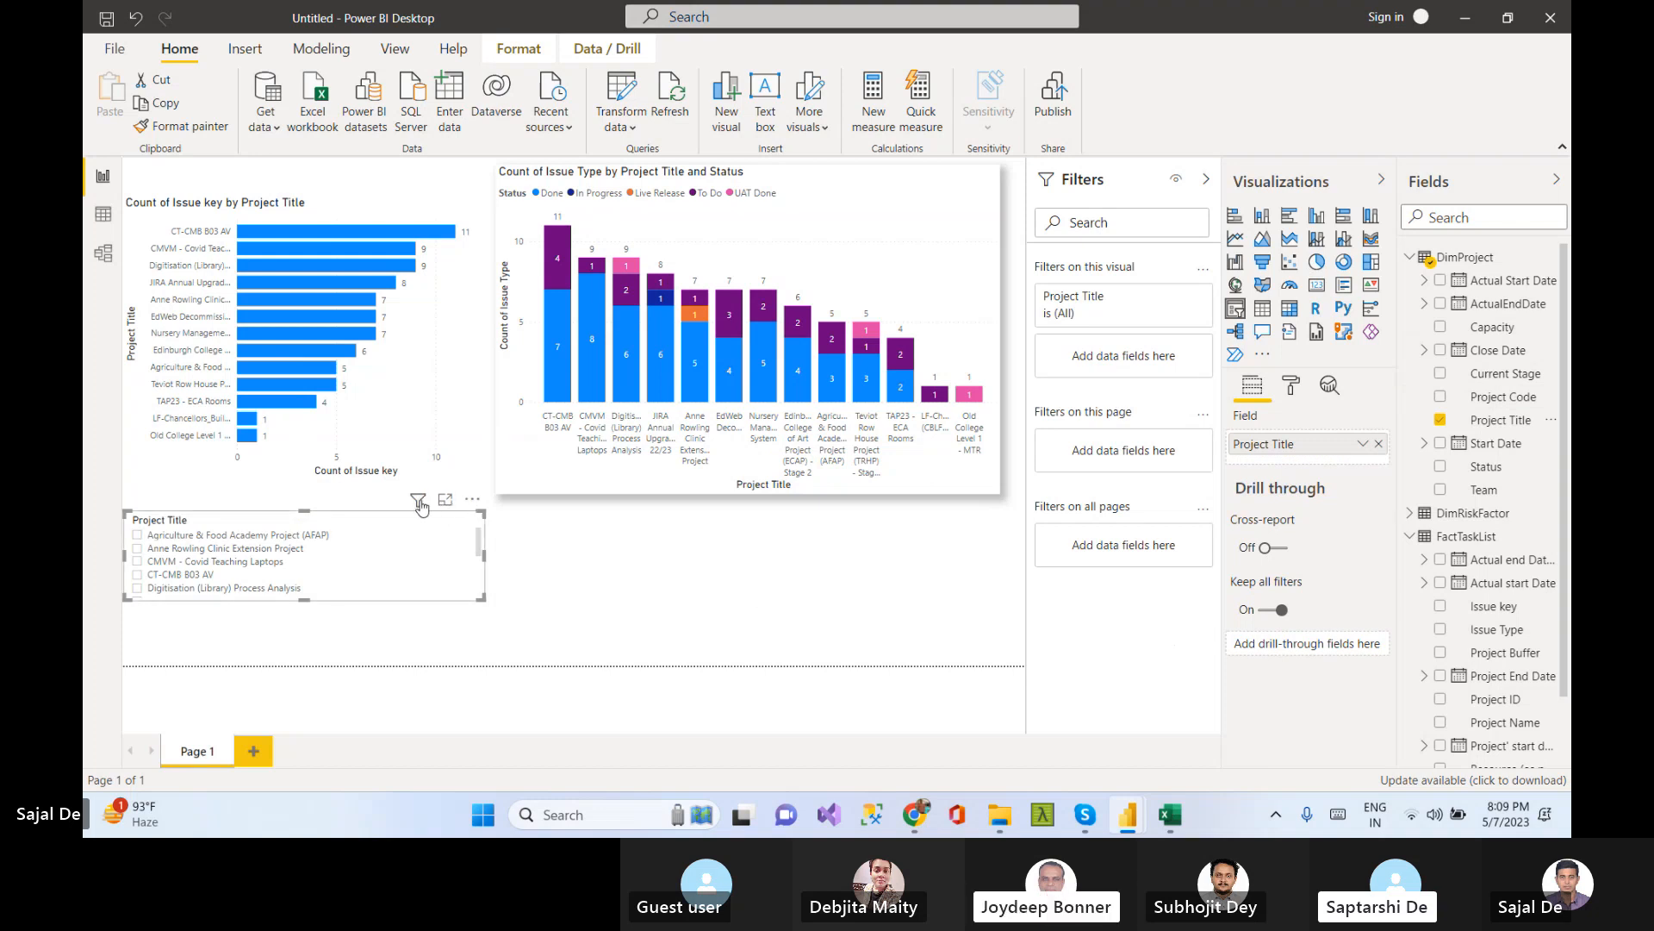
Filter the report by Agriculture & Food Academy Project (AFAP) in the slicer, then clear that selection
{"action": "left_click", "coordinate": [472, 501]}
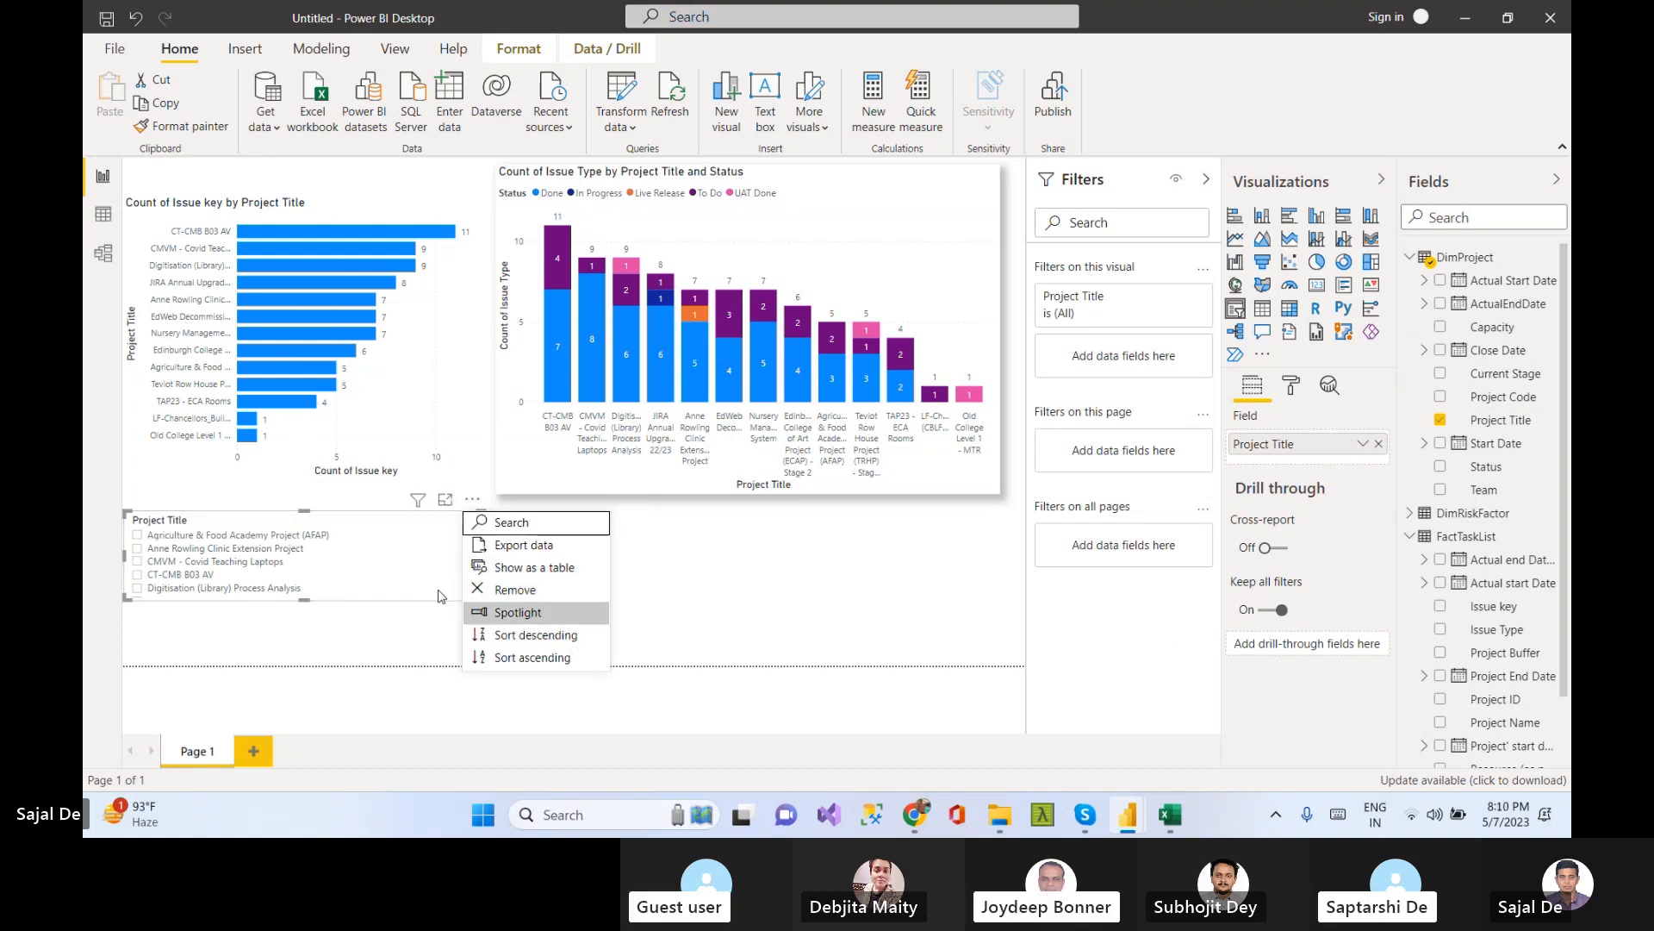
{"action": "left_click", "coordinate": [431, 543]}
{"action": "left_click", "coordinate": [454, 535]}
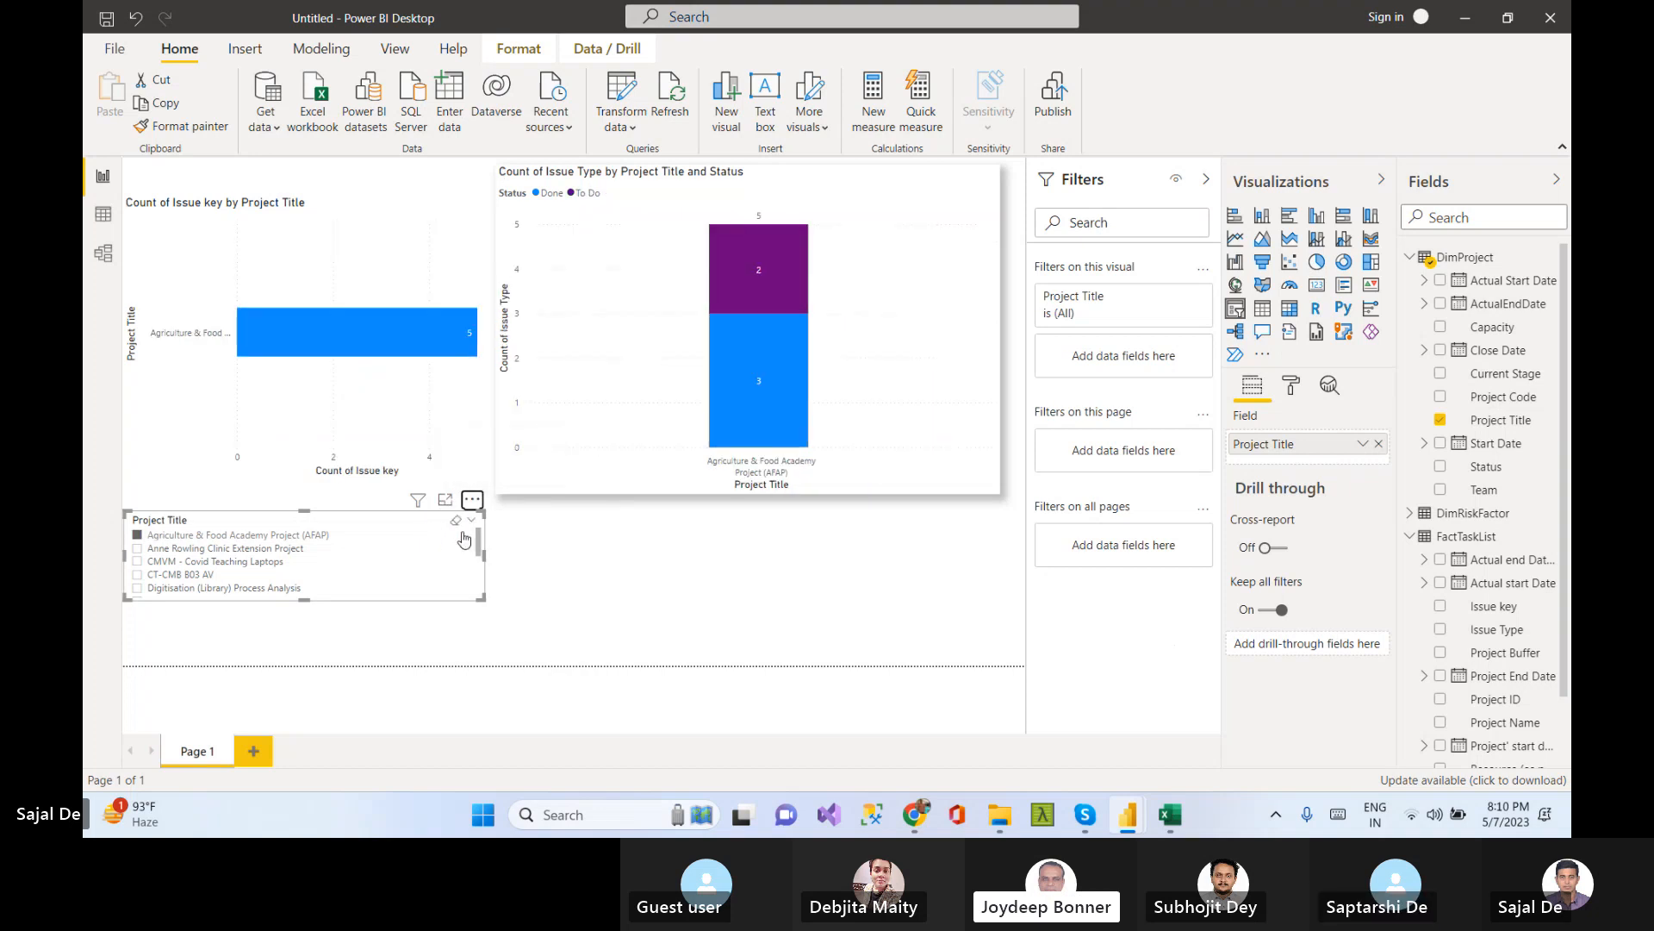
{"action": "left_click", "coordinate": [585, 605]}
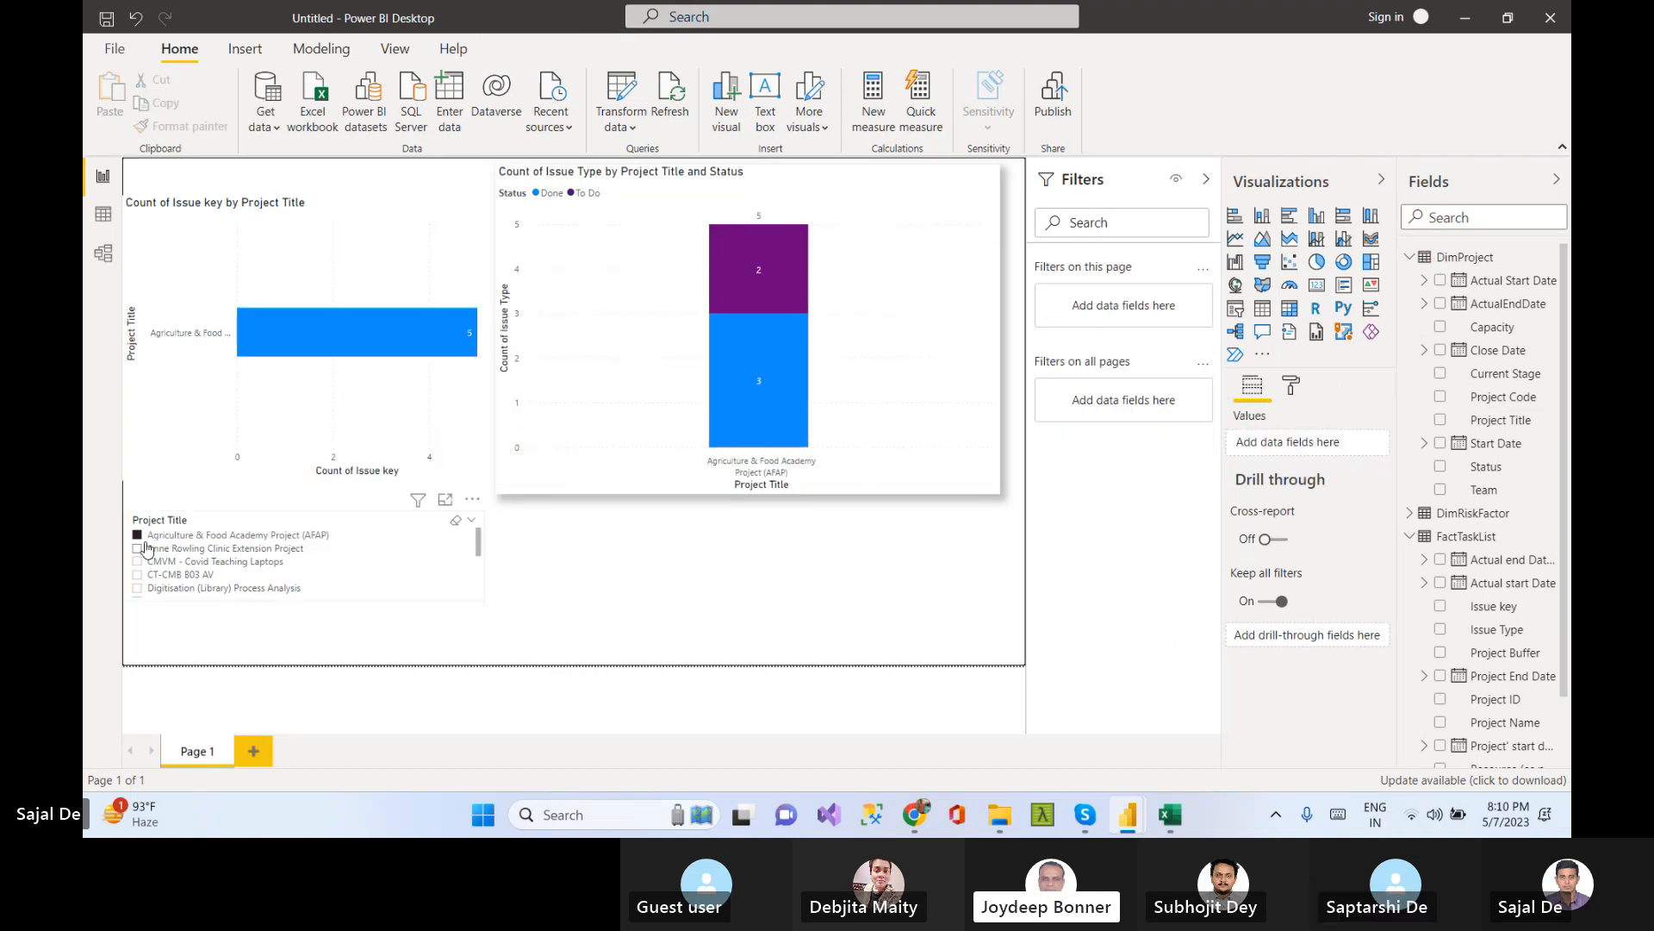
{"action": "left_click", "coordinate": [139, 536]}
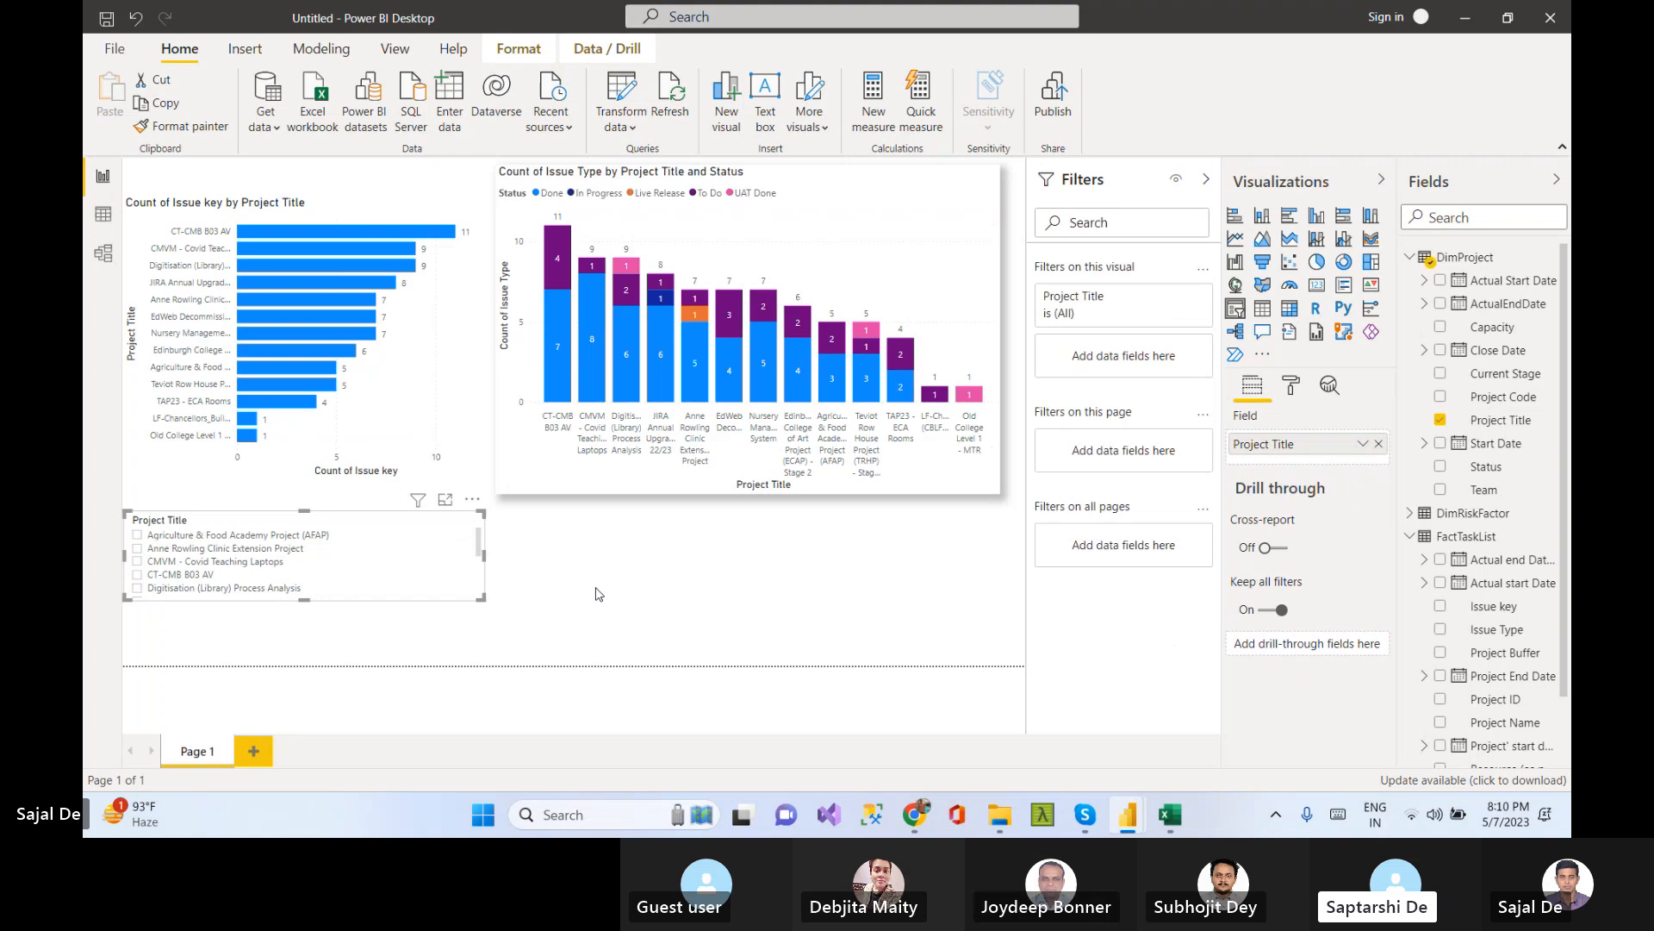
{"action": "mouse_move", "coordinate": [458, 536]}
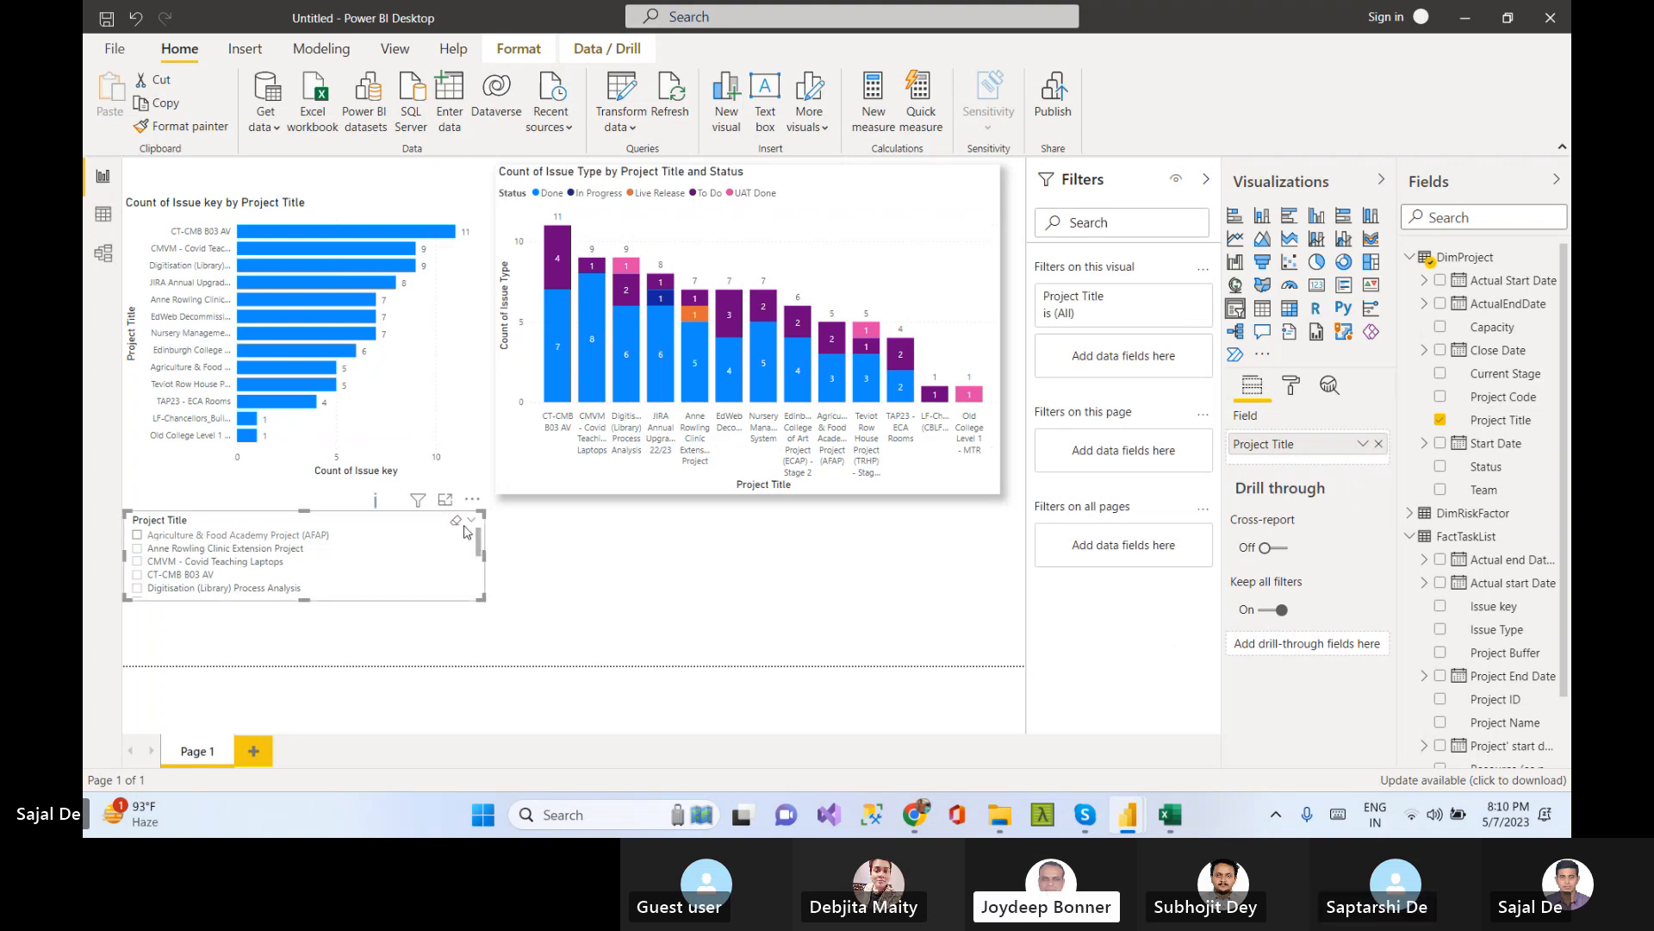
{"action": "left_click", "coordinate": [674, 588]}
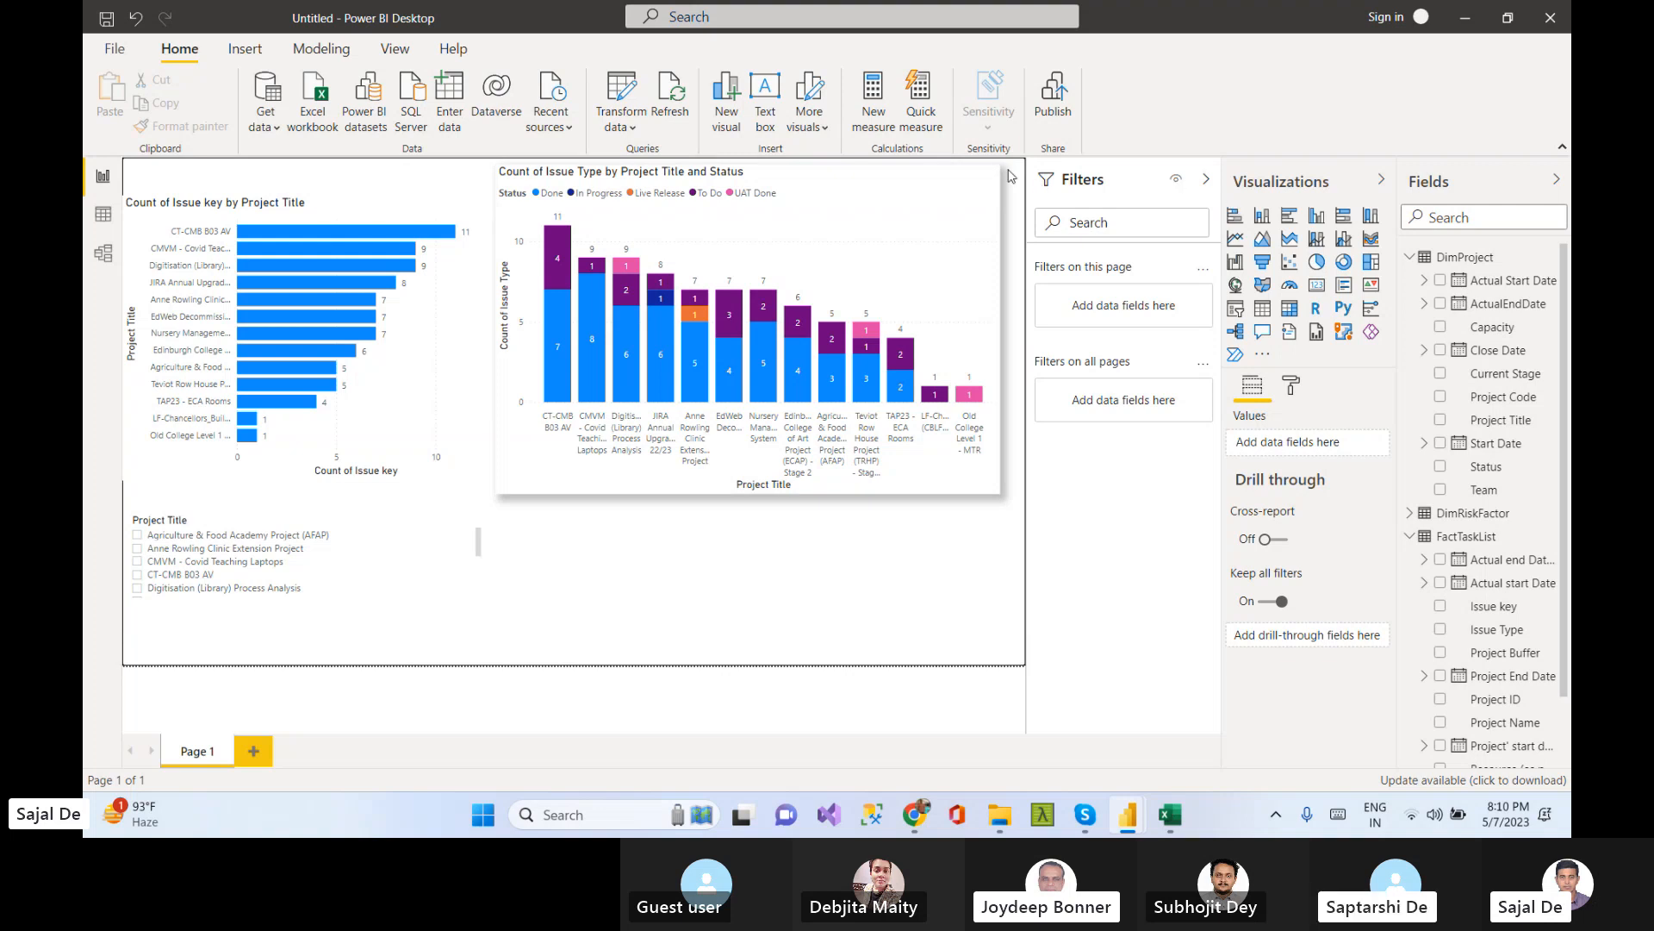
Collapse the Visualizations and Filters panes to enlarge the report canvas
{"action": "left_click", "coordinate": [984, 206]}
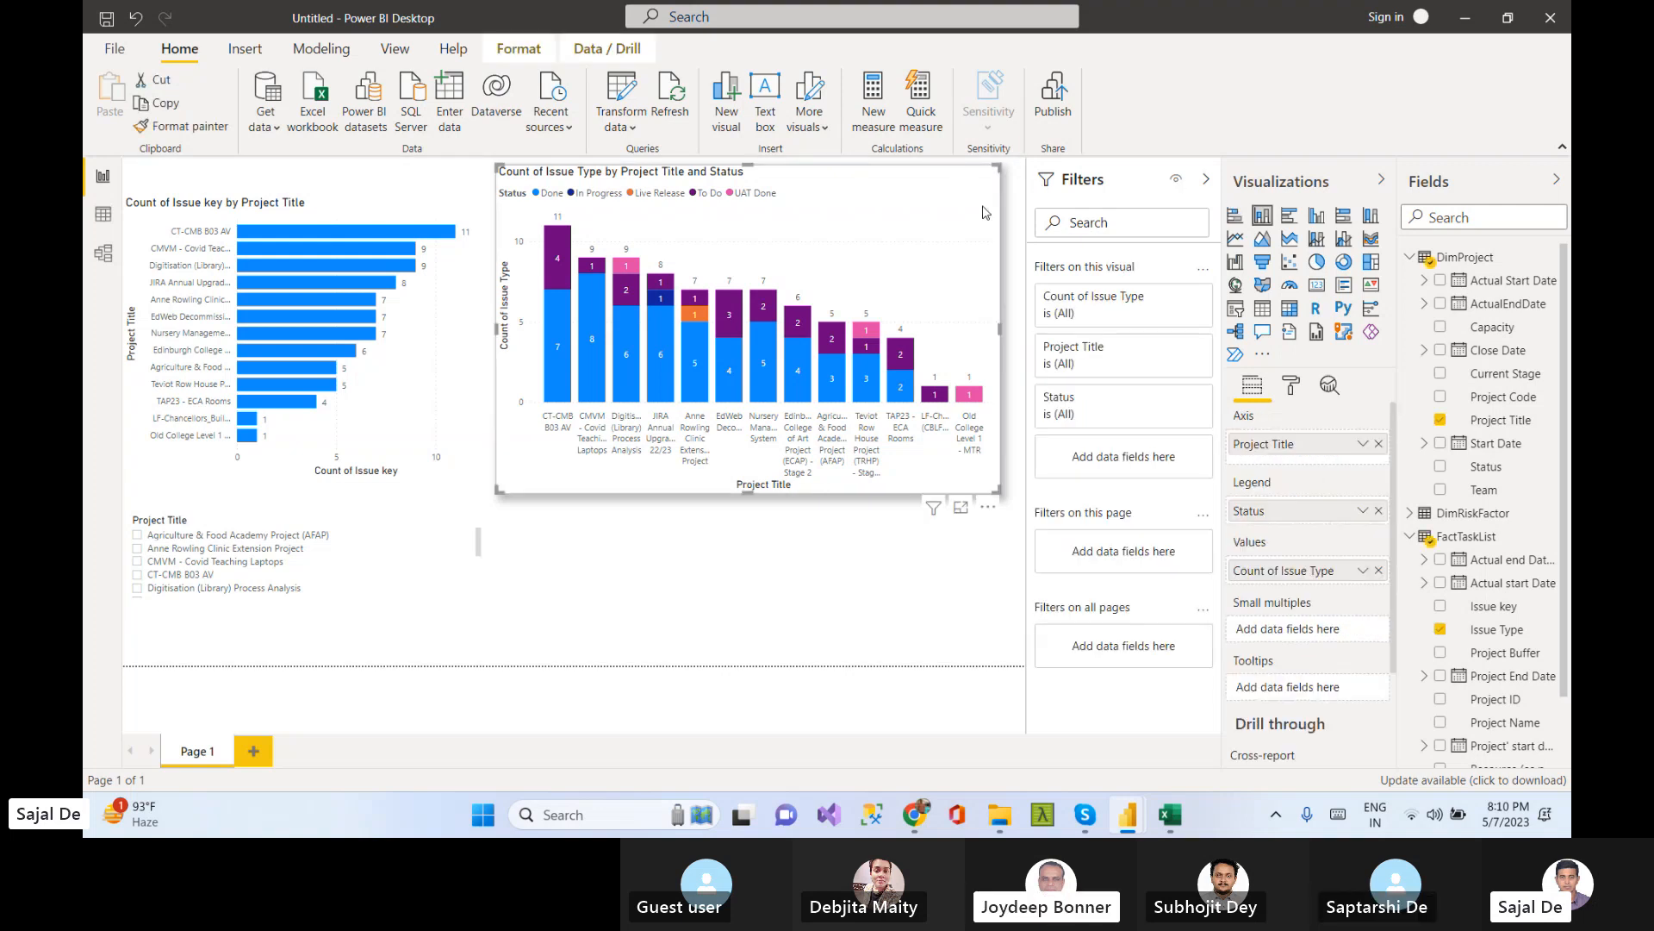
{"action": "left_click", "coordinate": [826, 609]}
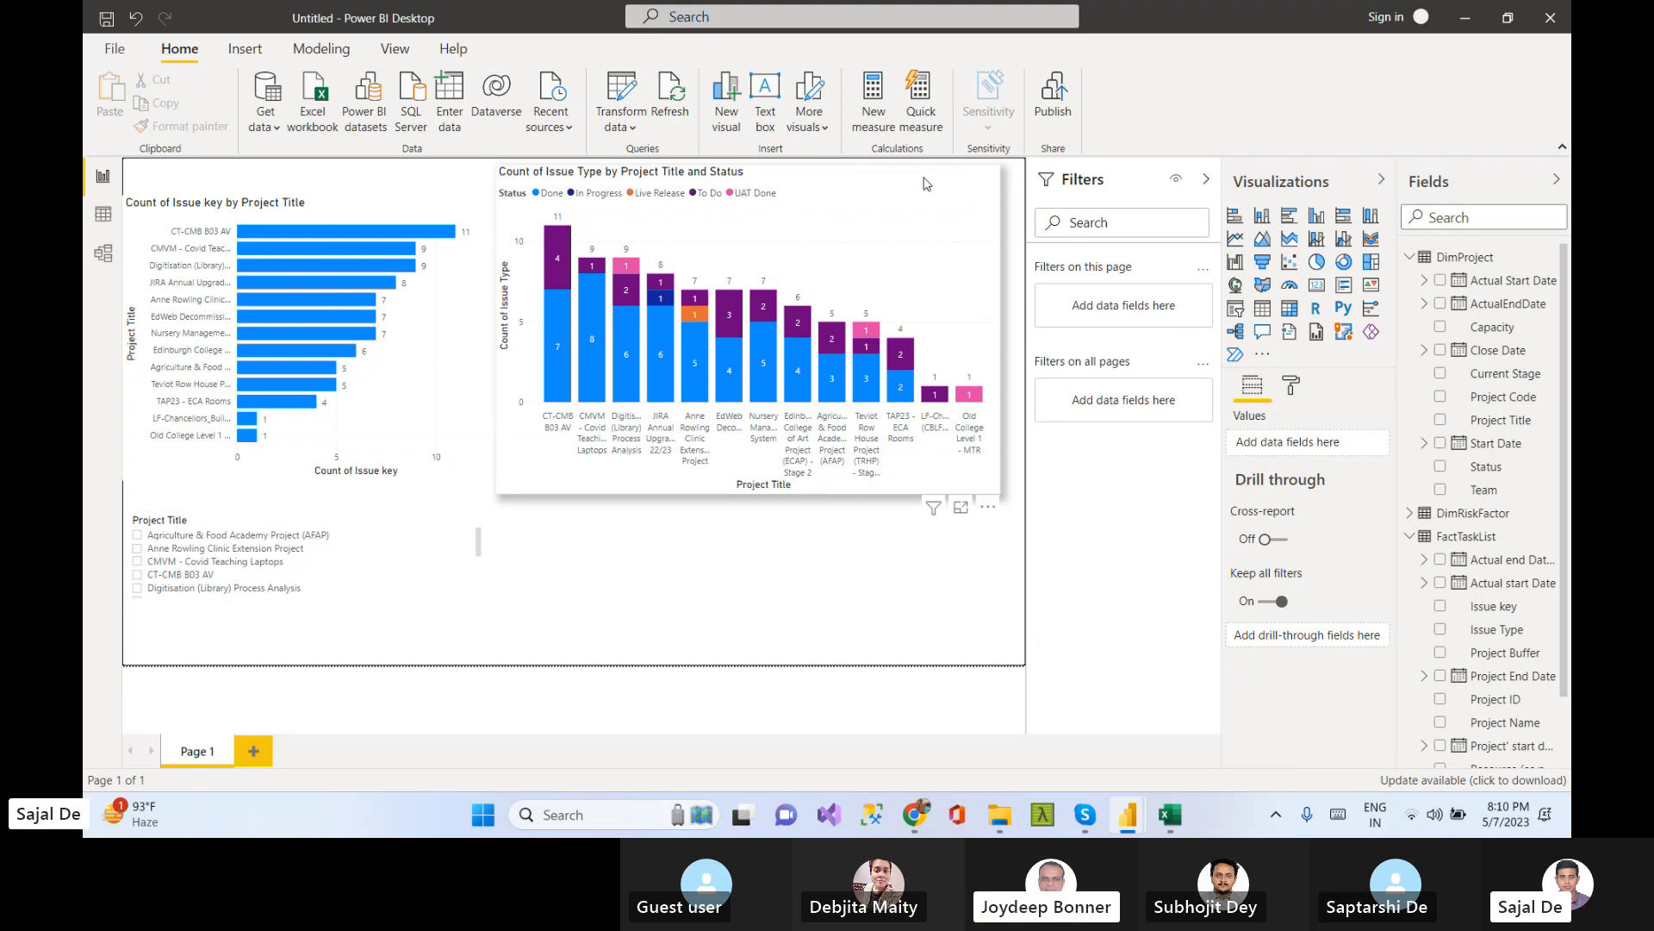
{"action": "left_click", "coordinate": [1381, 180]}
{"action": "left_click", "coordinate": [1350, 179]}
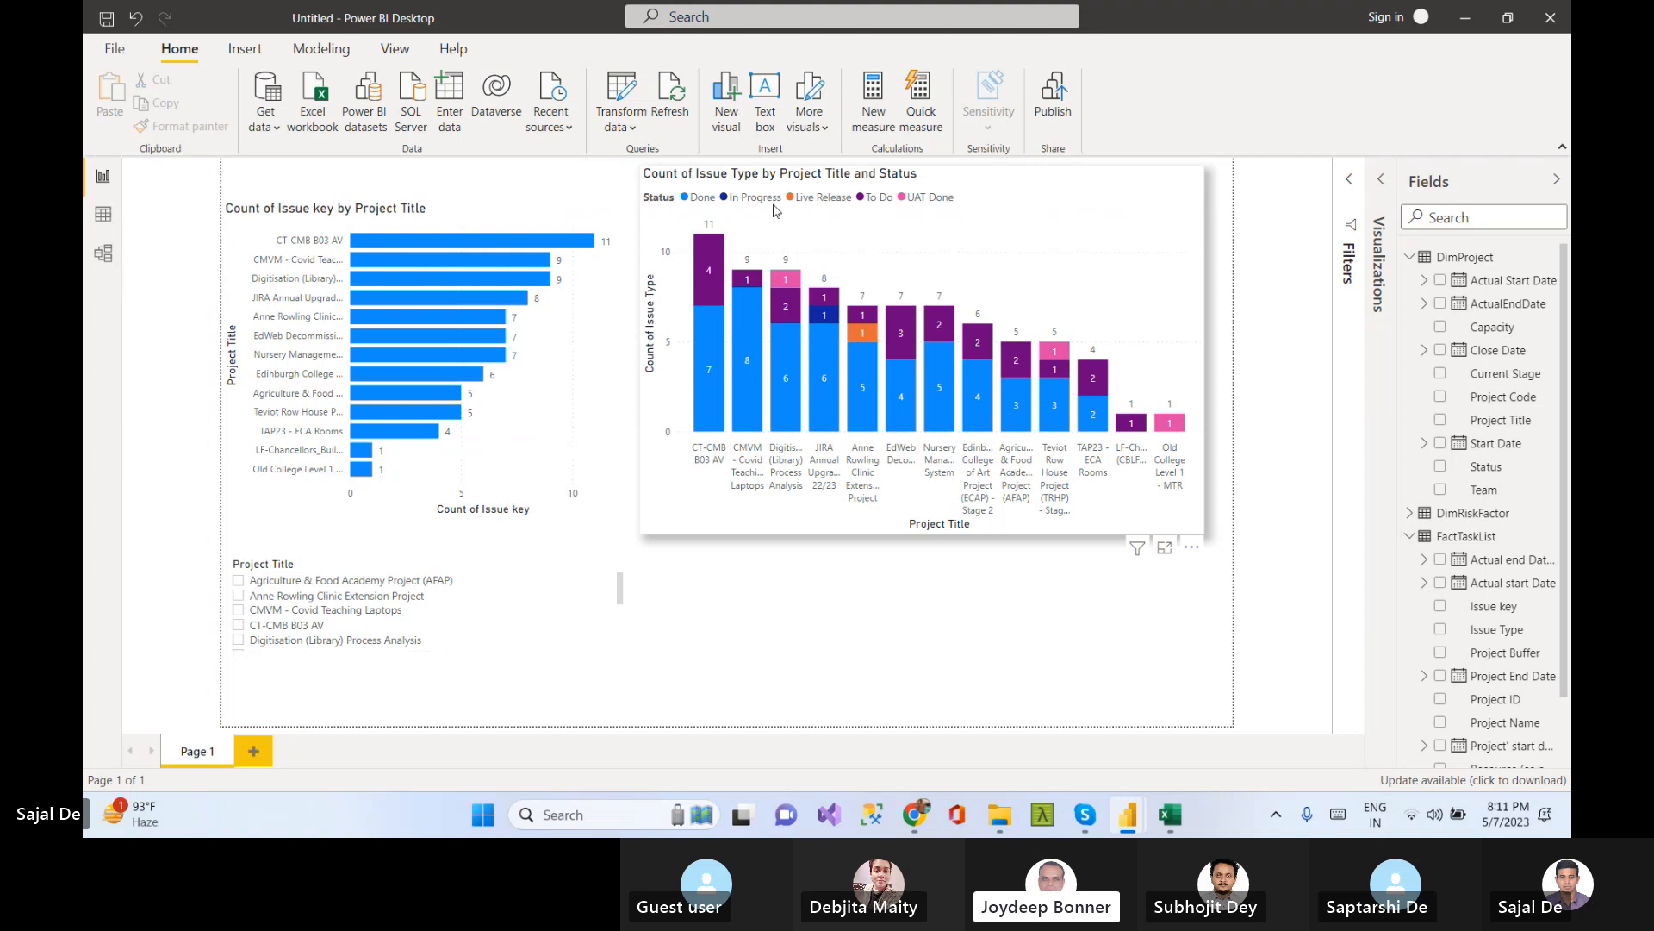
Highlight individual statuses through the column chart's legend to cross-filter the bar chart
{"action": "left_click", "coordinate": [739, 199]}
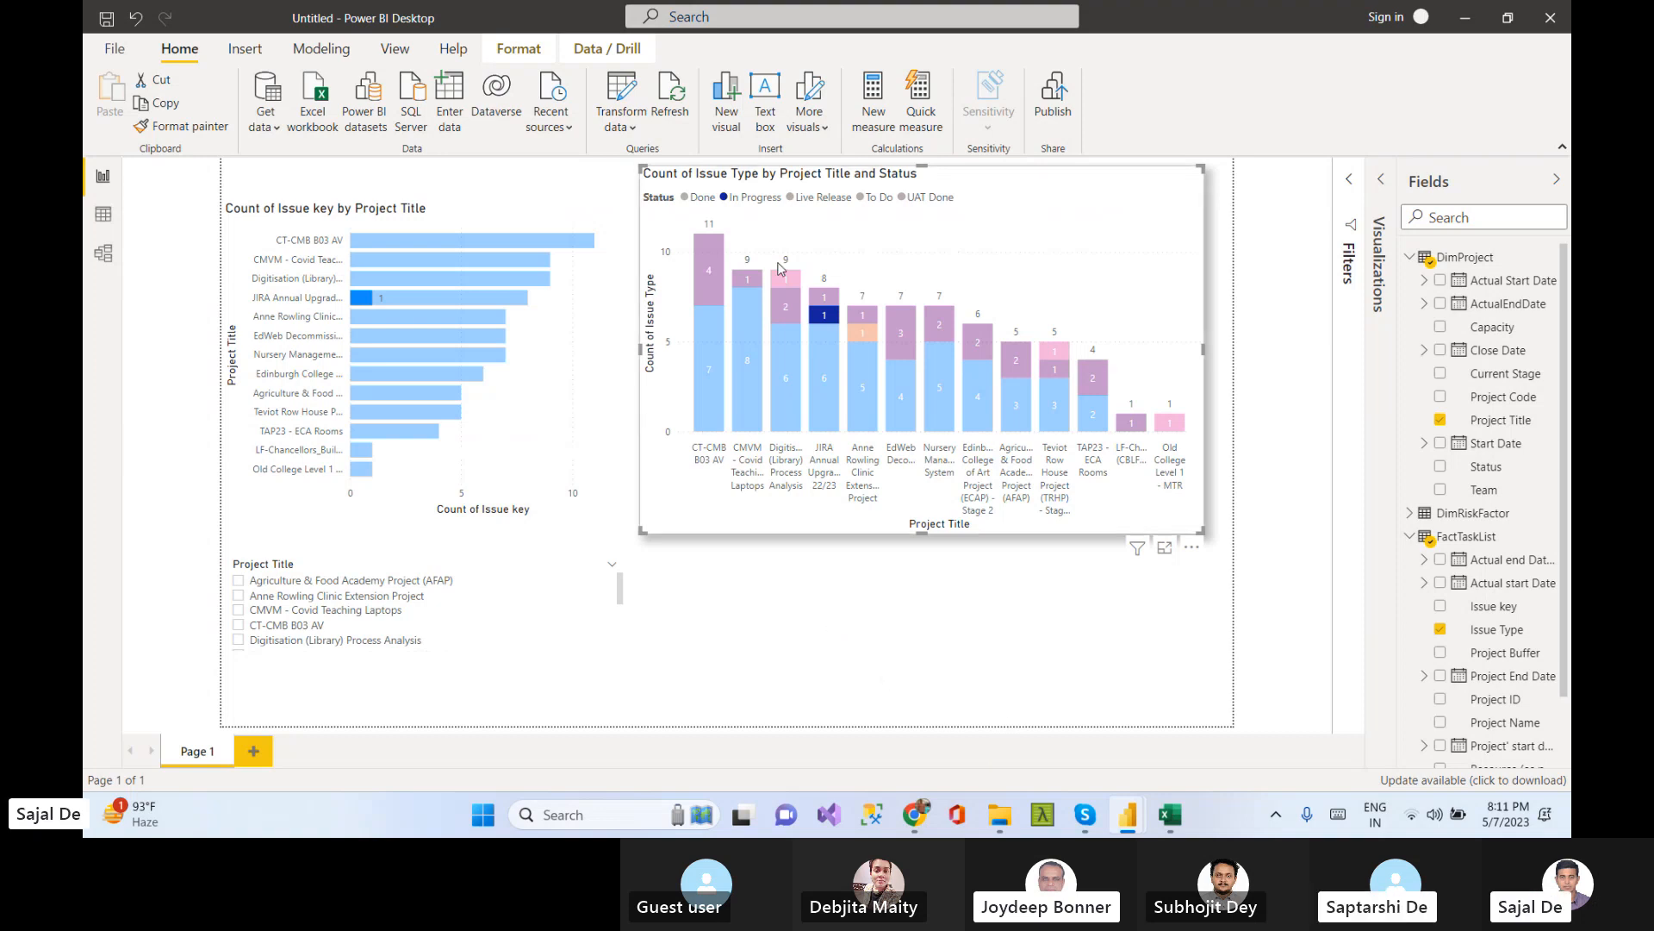
{"action": "left_click", "coordinate": [922, 199]}
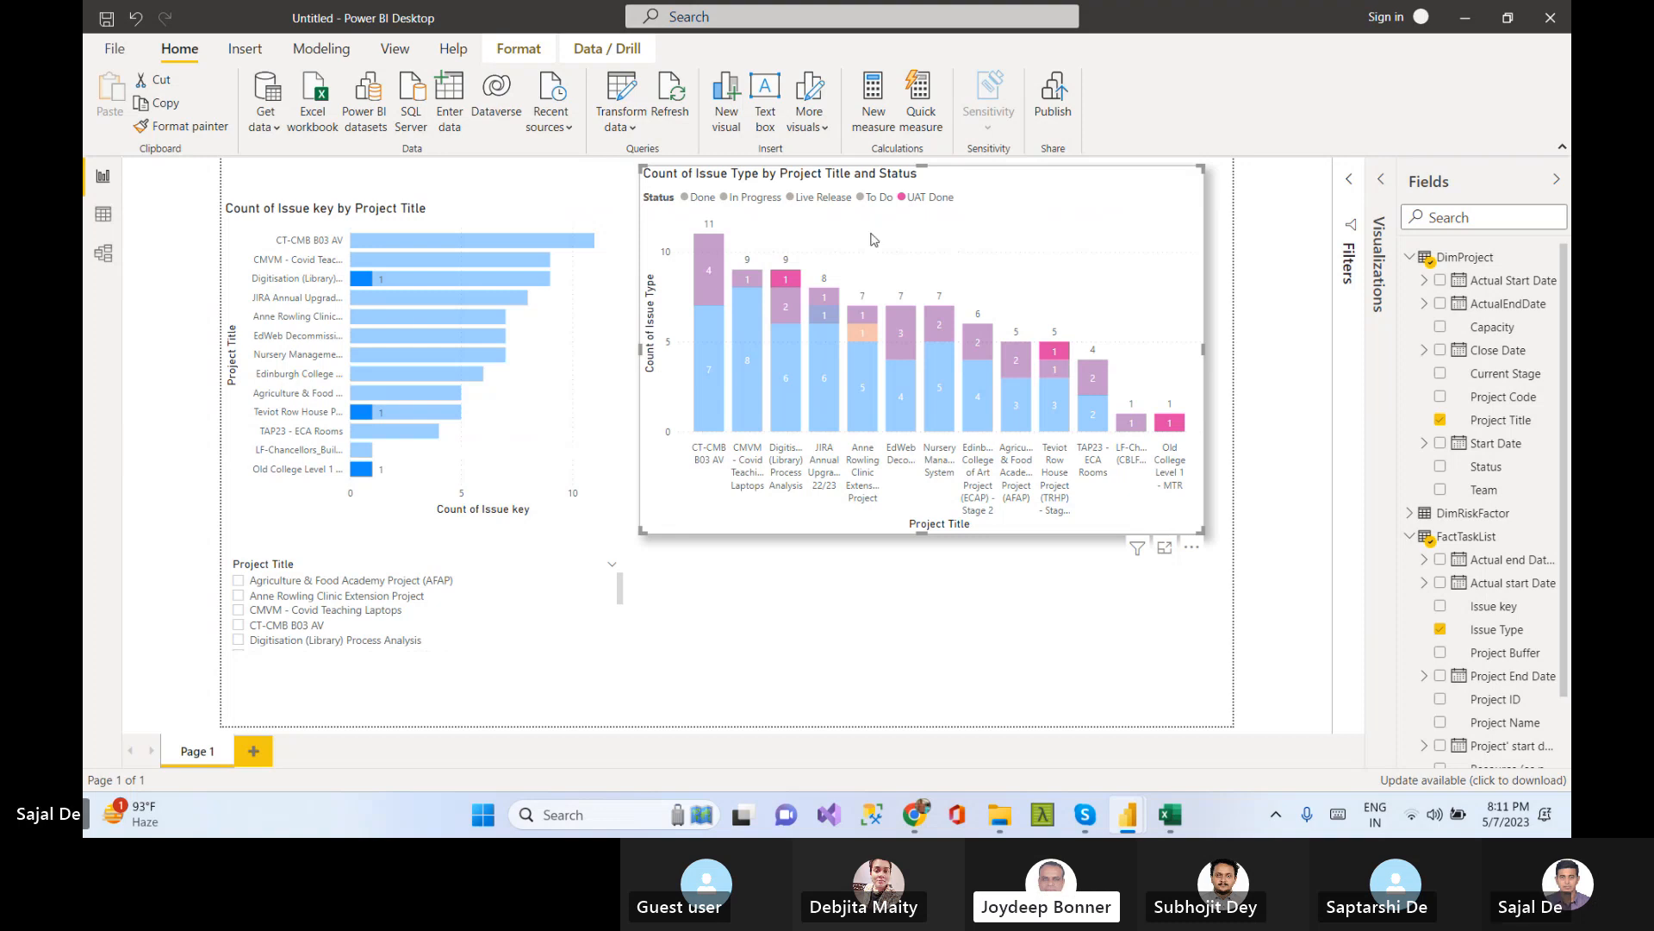
{"action": "left_click", "coordinate": [699, 199]}
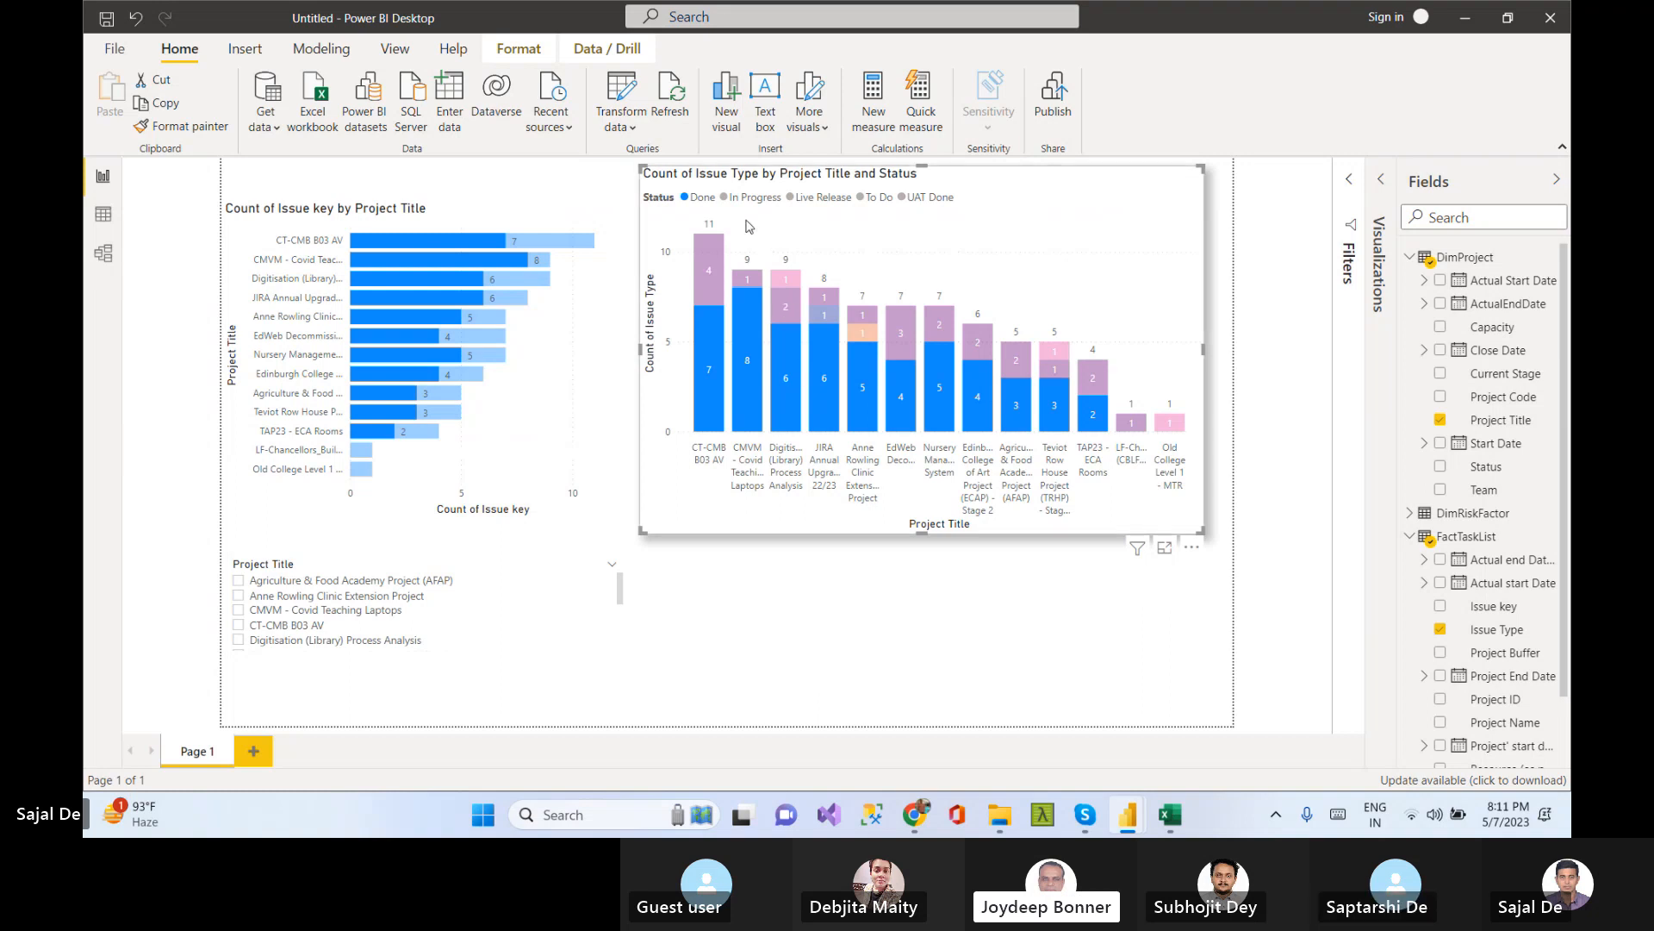
{"action": "left_click", "coordinate": [728, 198]}
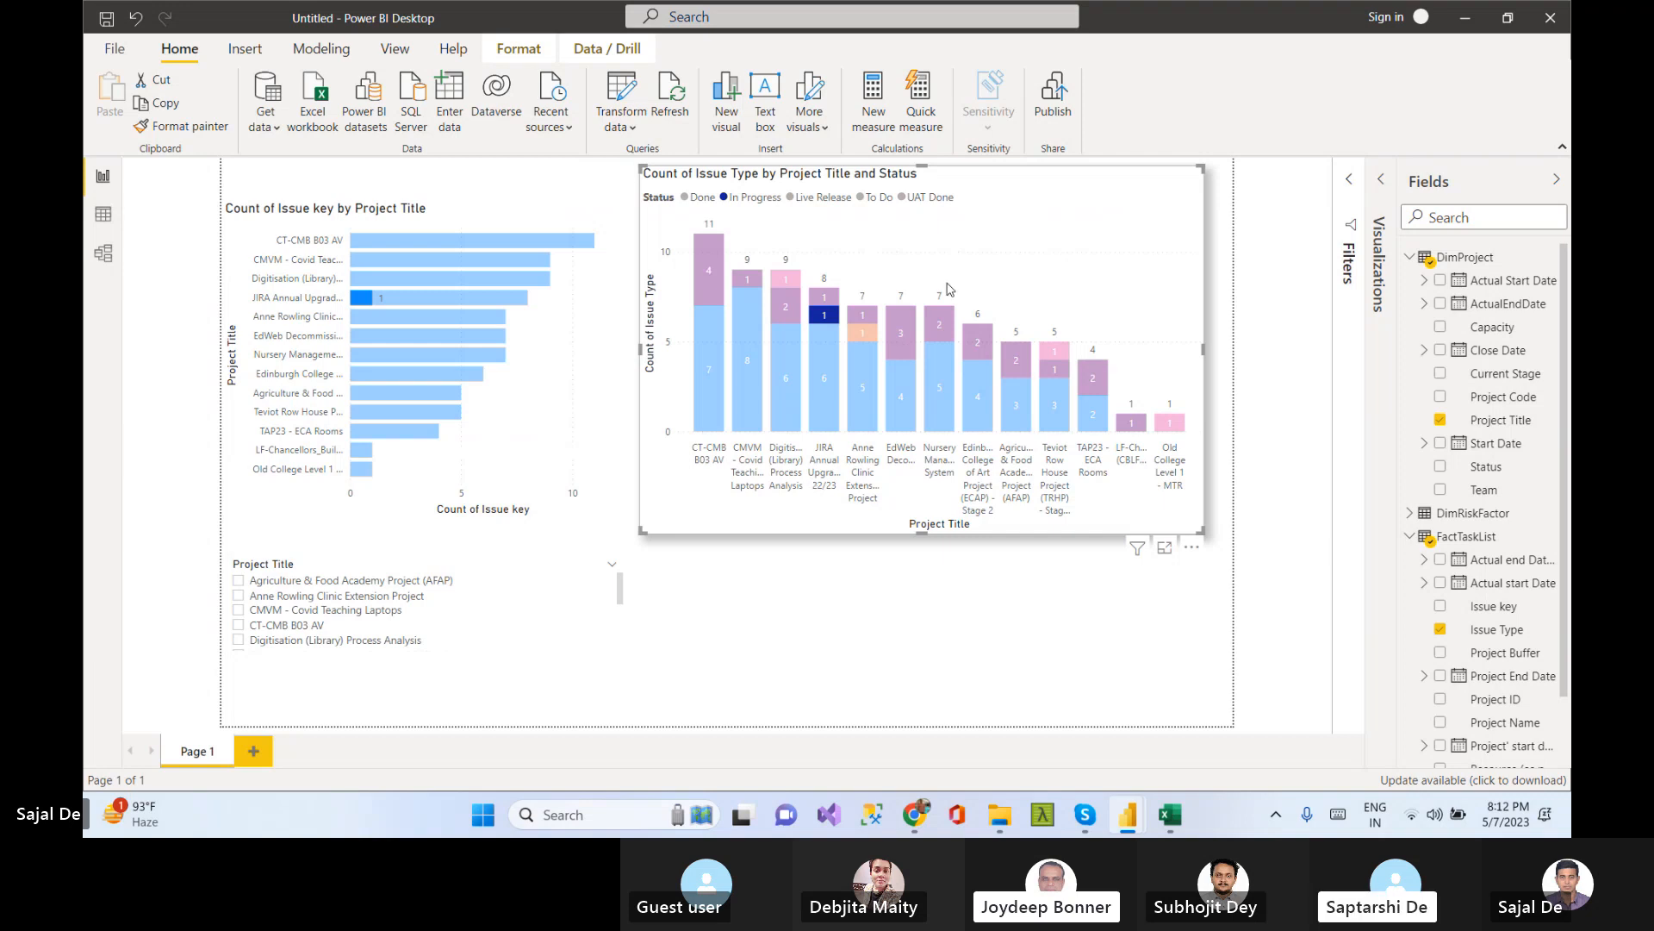
Cross-highlight the charts by the To Do and In Progress statuses in the column chart's legend, ending with To Do selected
{"action": "left_click", "coordinate": [879, 203]}
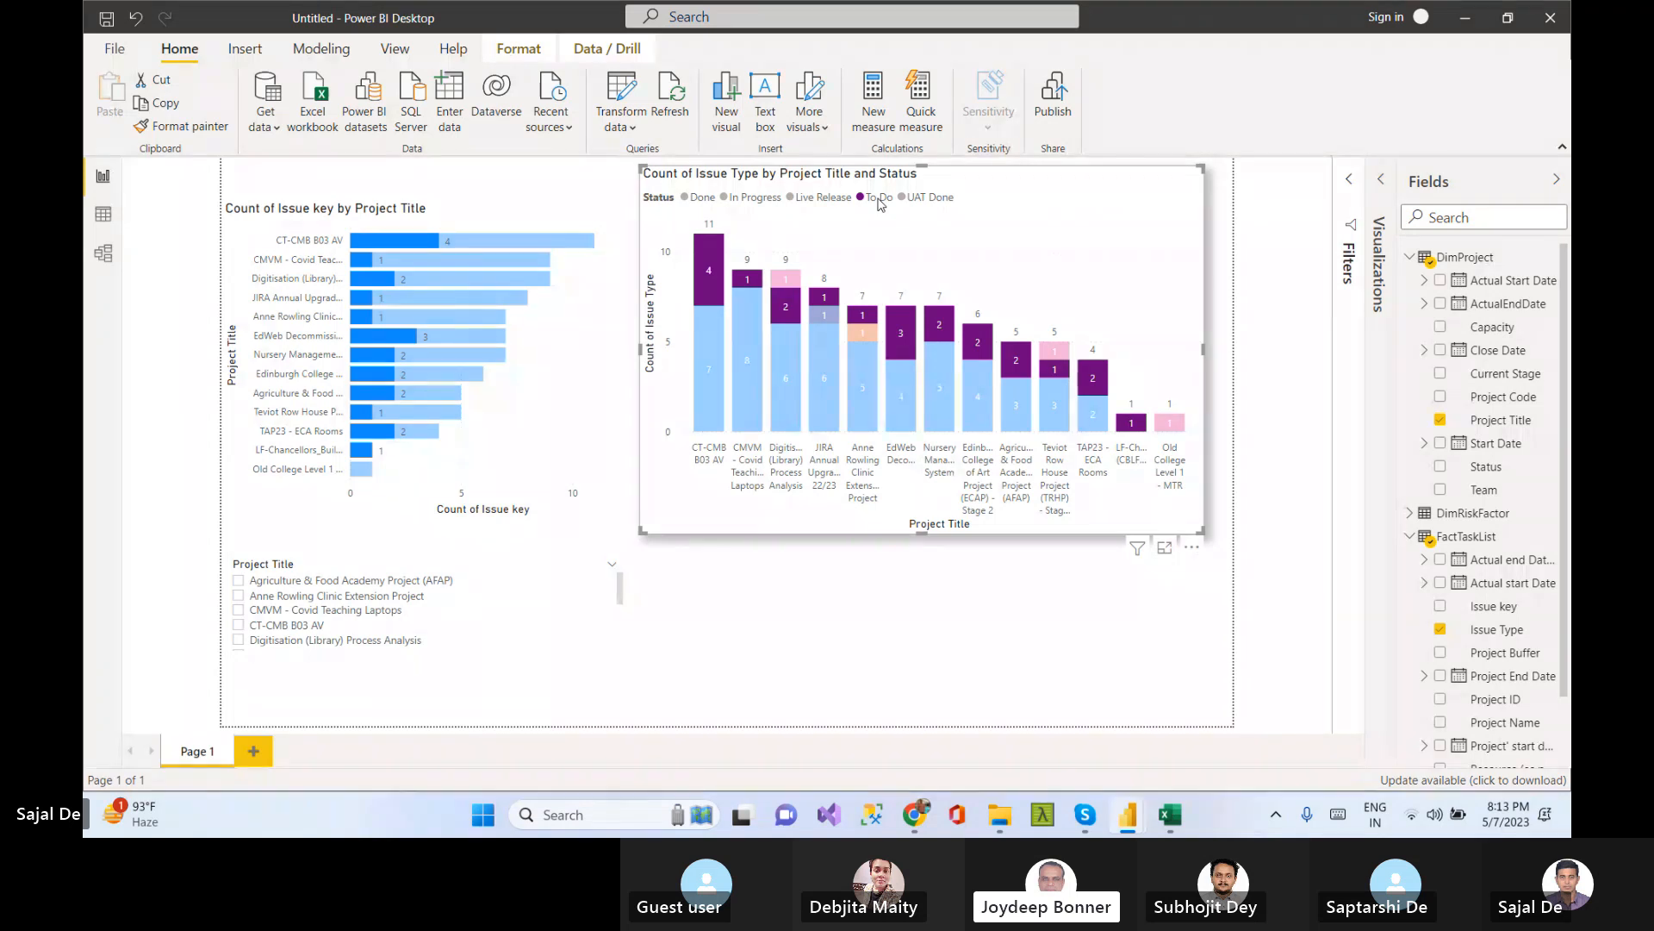
{"action": "left_click", "coordinate": [724, 198]}
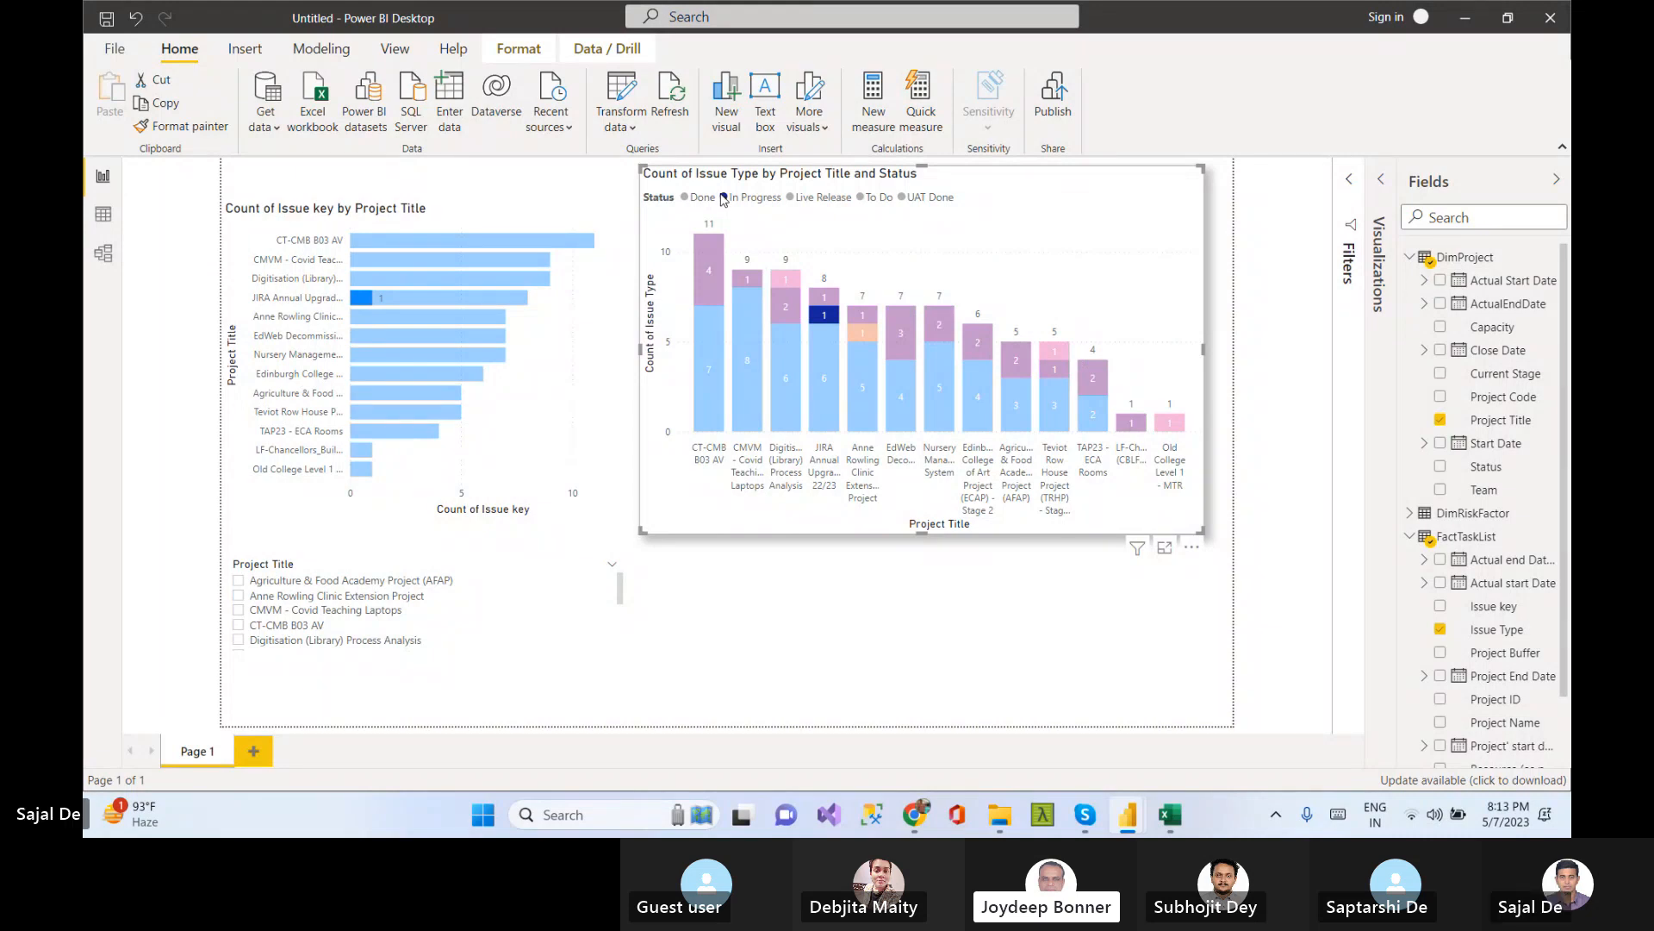
{"action": "left_click", "coordinate": [1117, 222]}
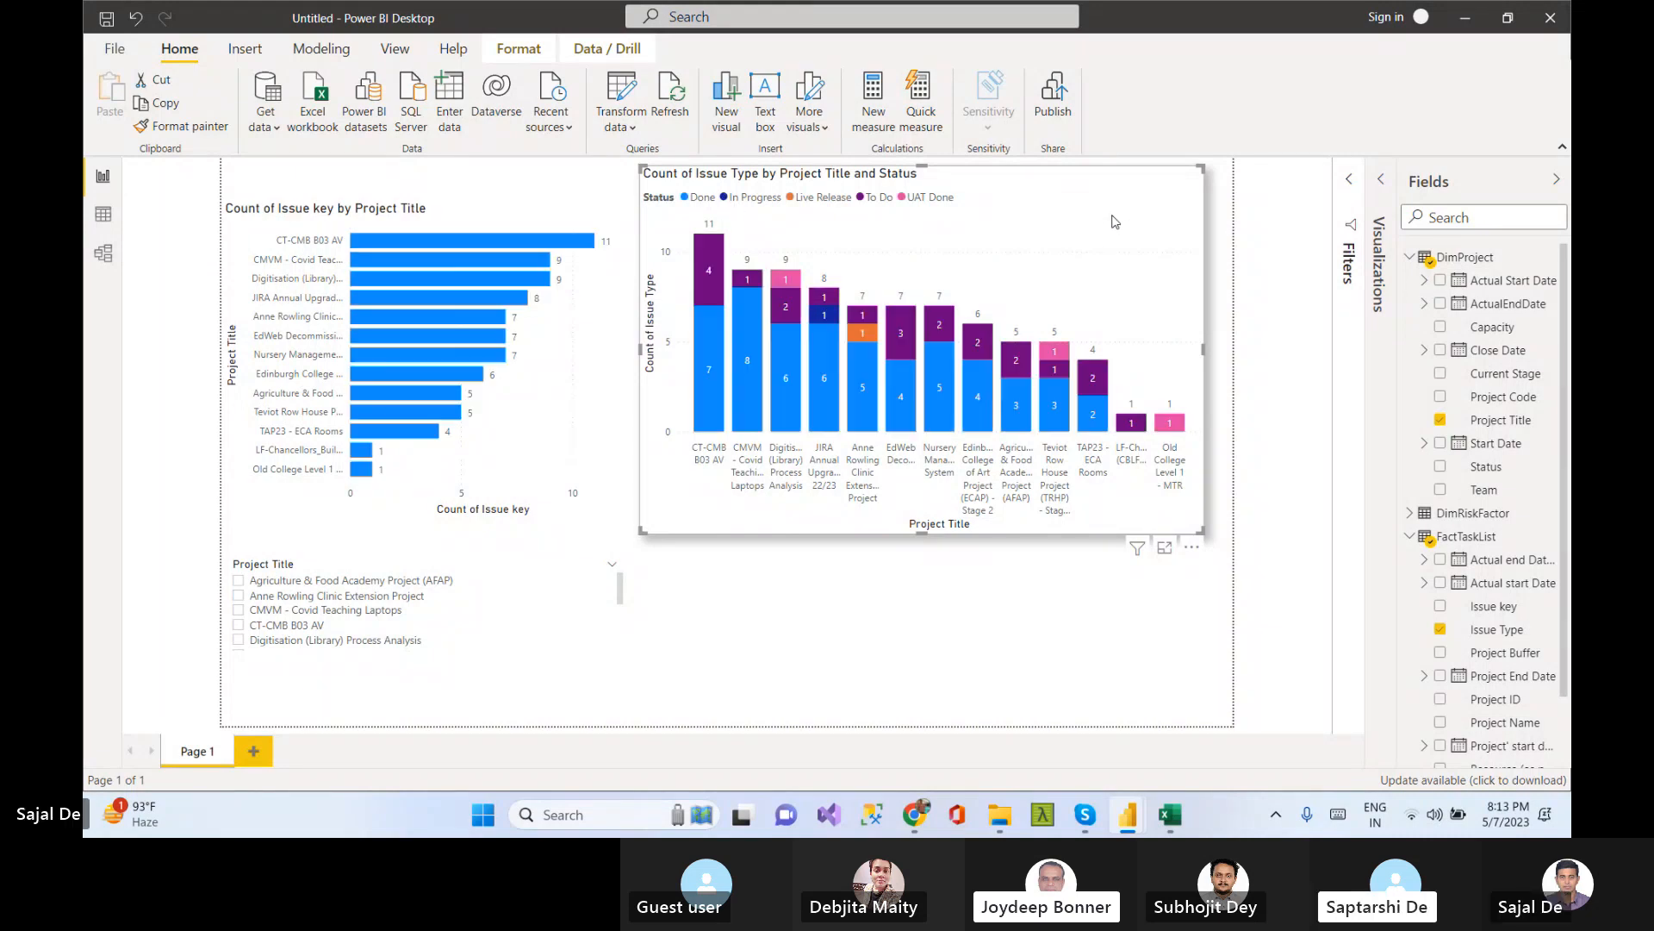
{"action": "left_click", "coordinate": [823, 316]}
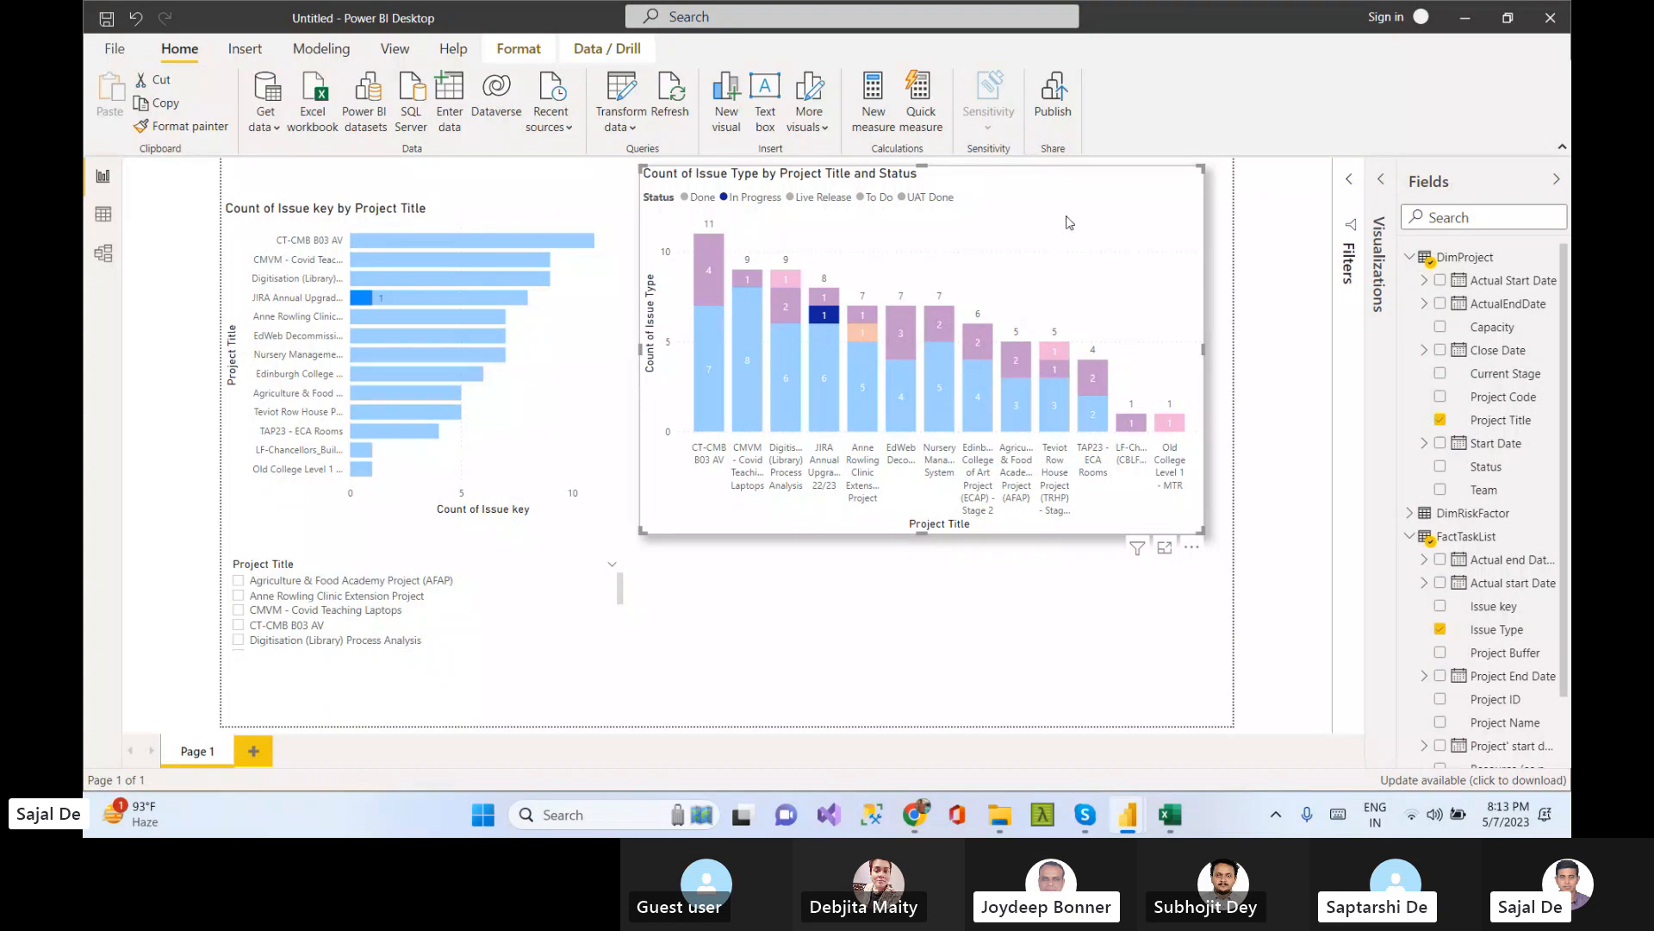
{"action": "left_click", "coordinate": [901, 217]}
{"action": "left_click", "coordinate": [878, 197]}
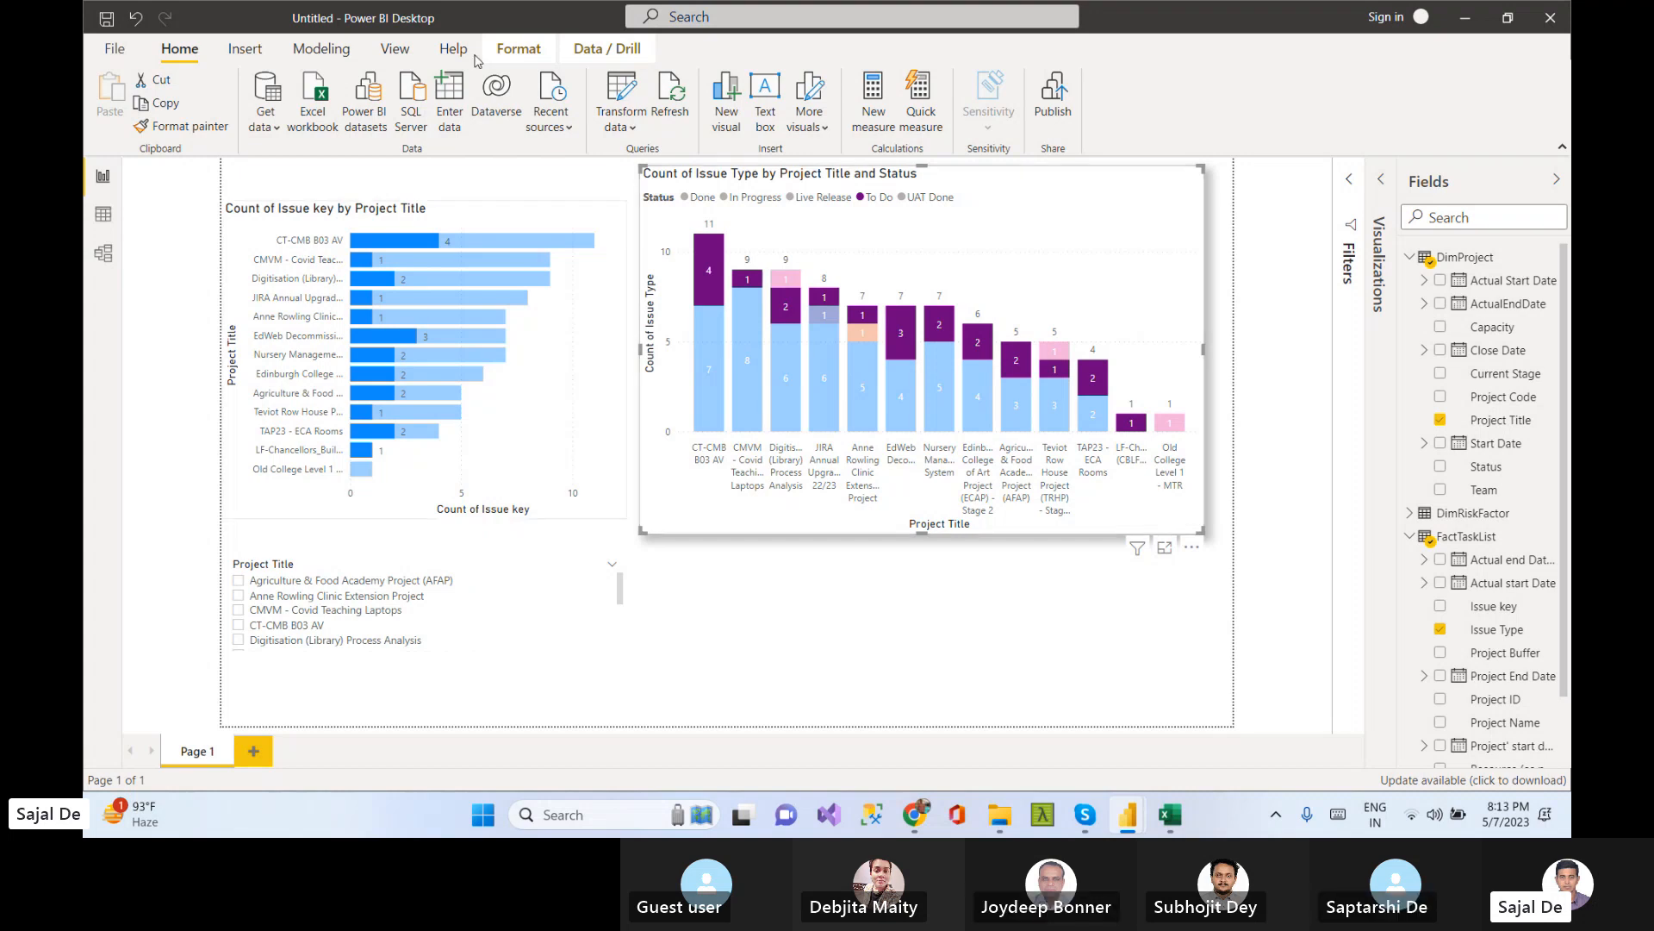
{"action": "left_click", "coordinate": [742, 200]}
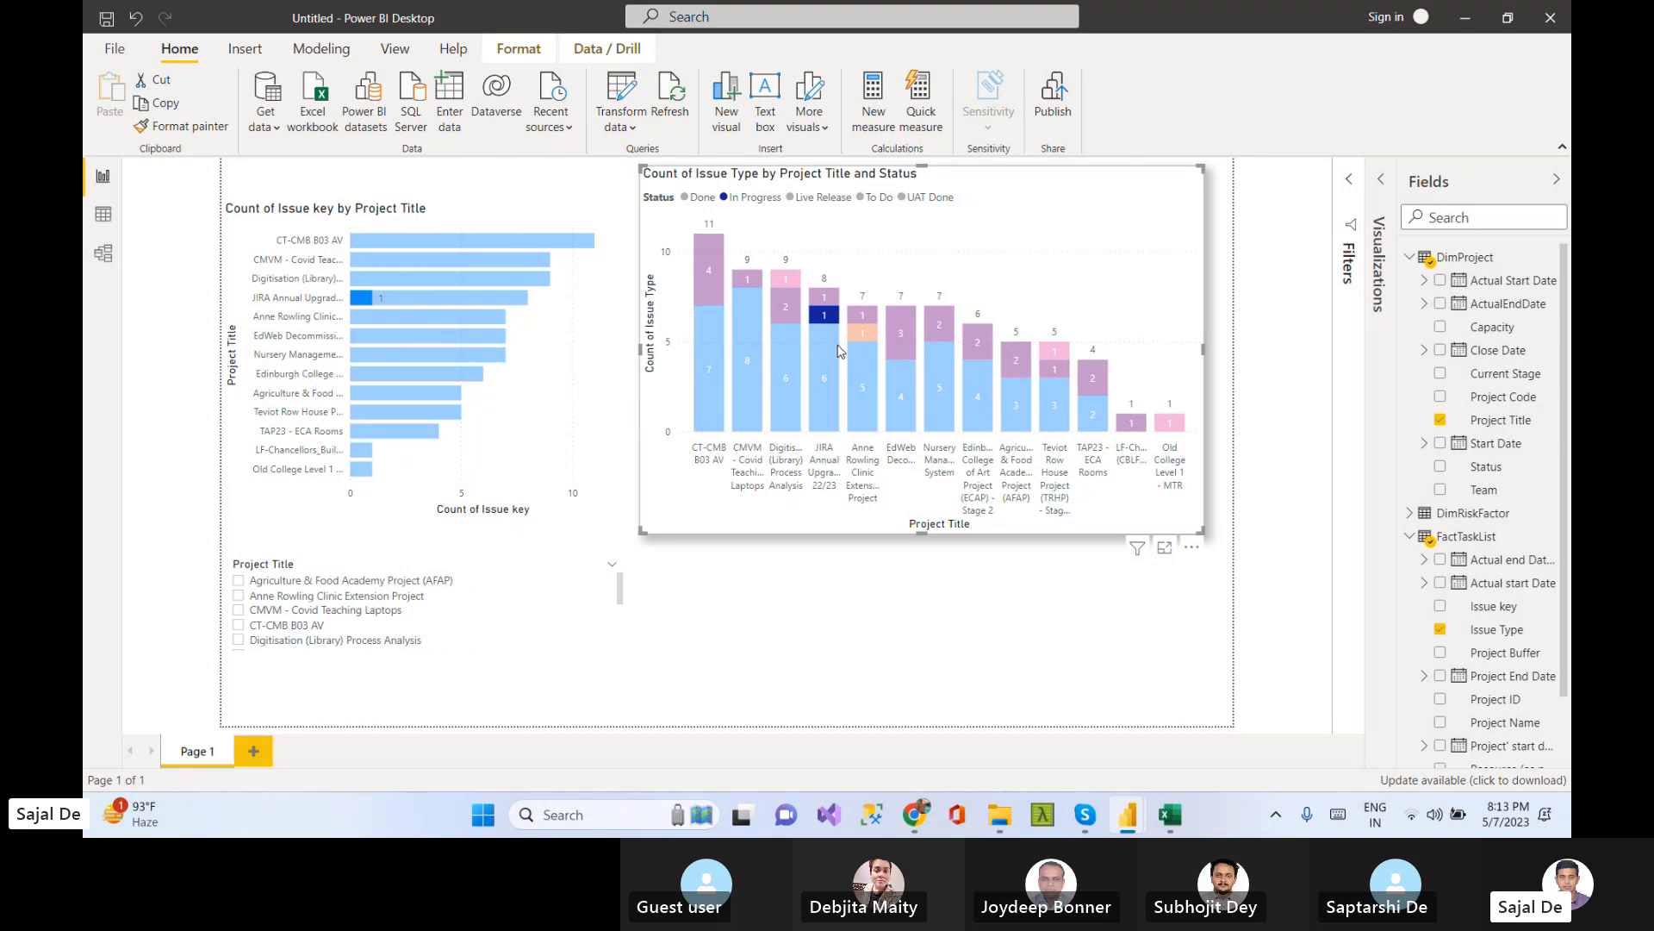
{"action": "left_click", "coordinate": [879, 198]}
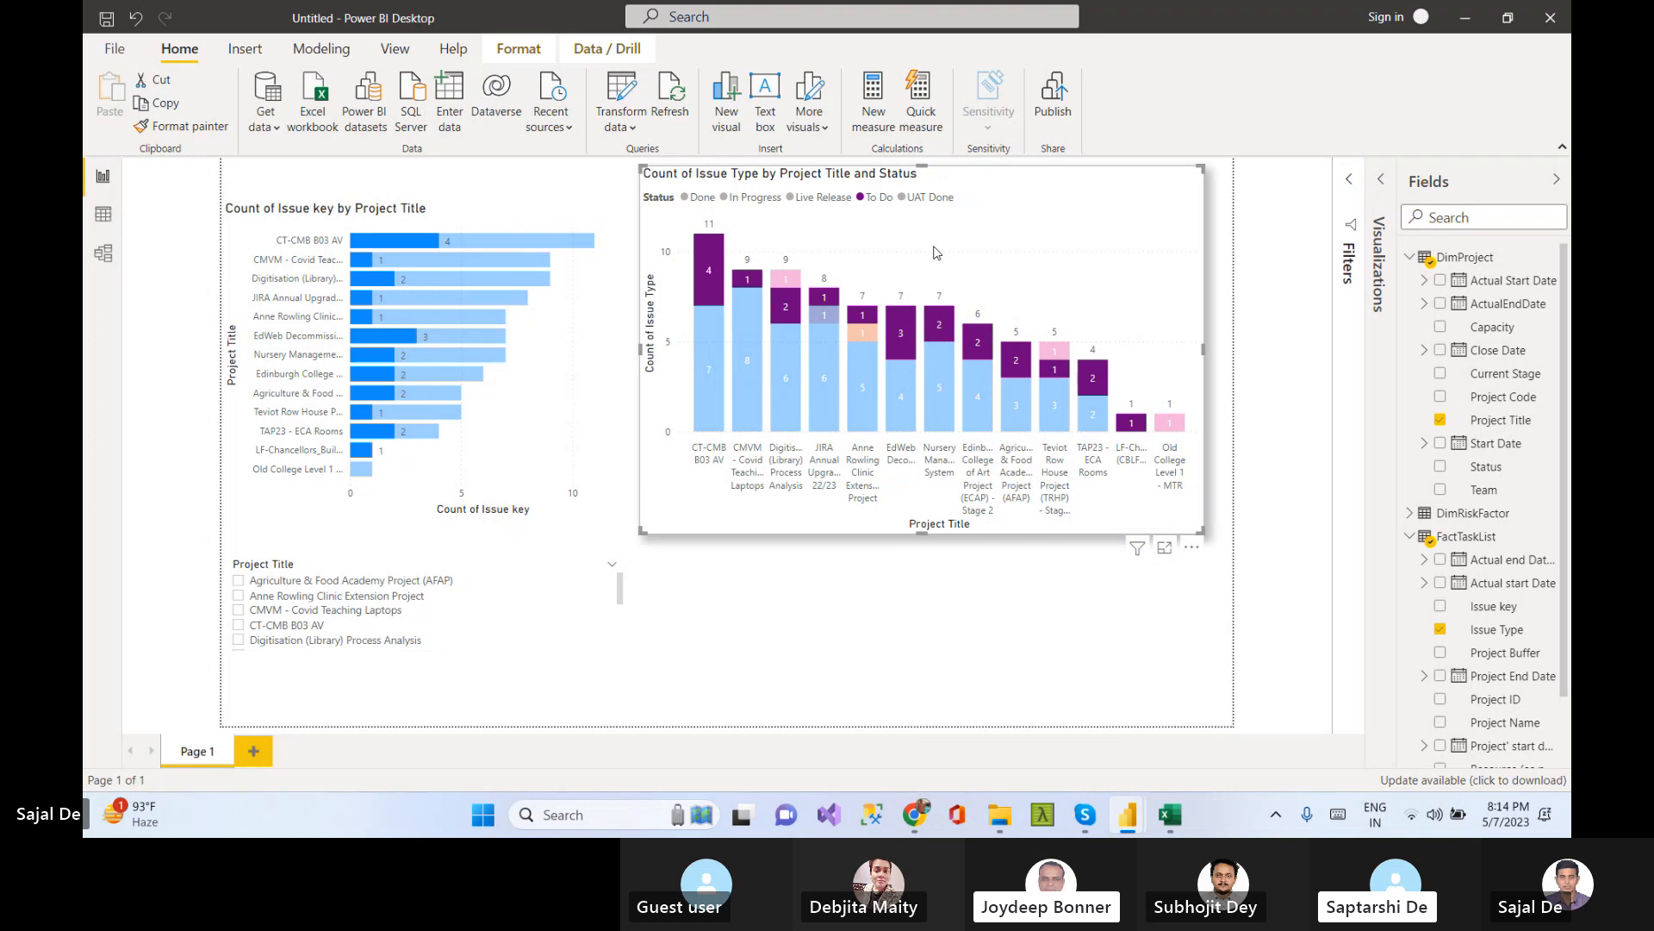
Open the column chart in focus mode and return to the report
{"action": "left_click", "coordinate": [834, 617]}
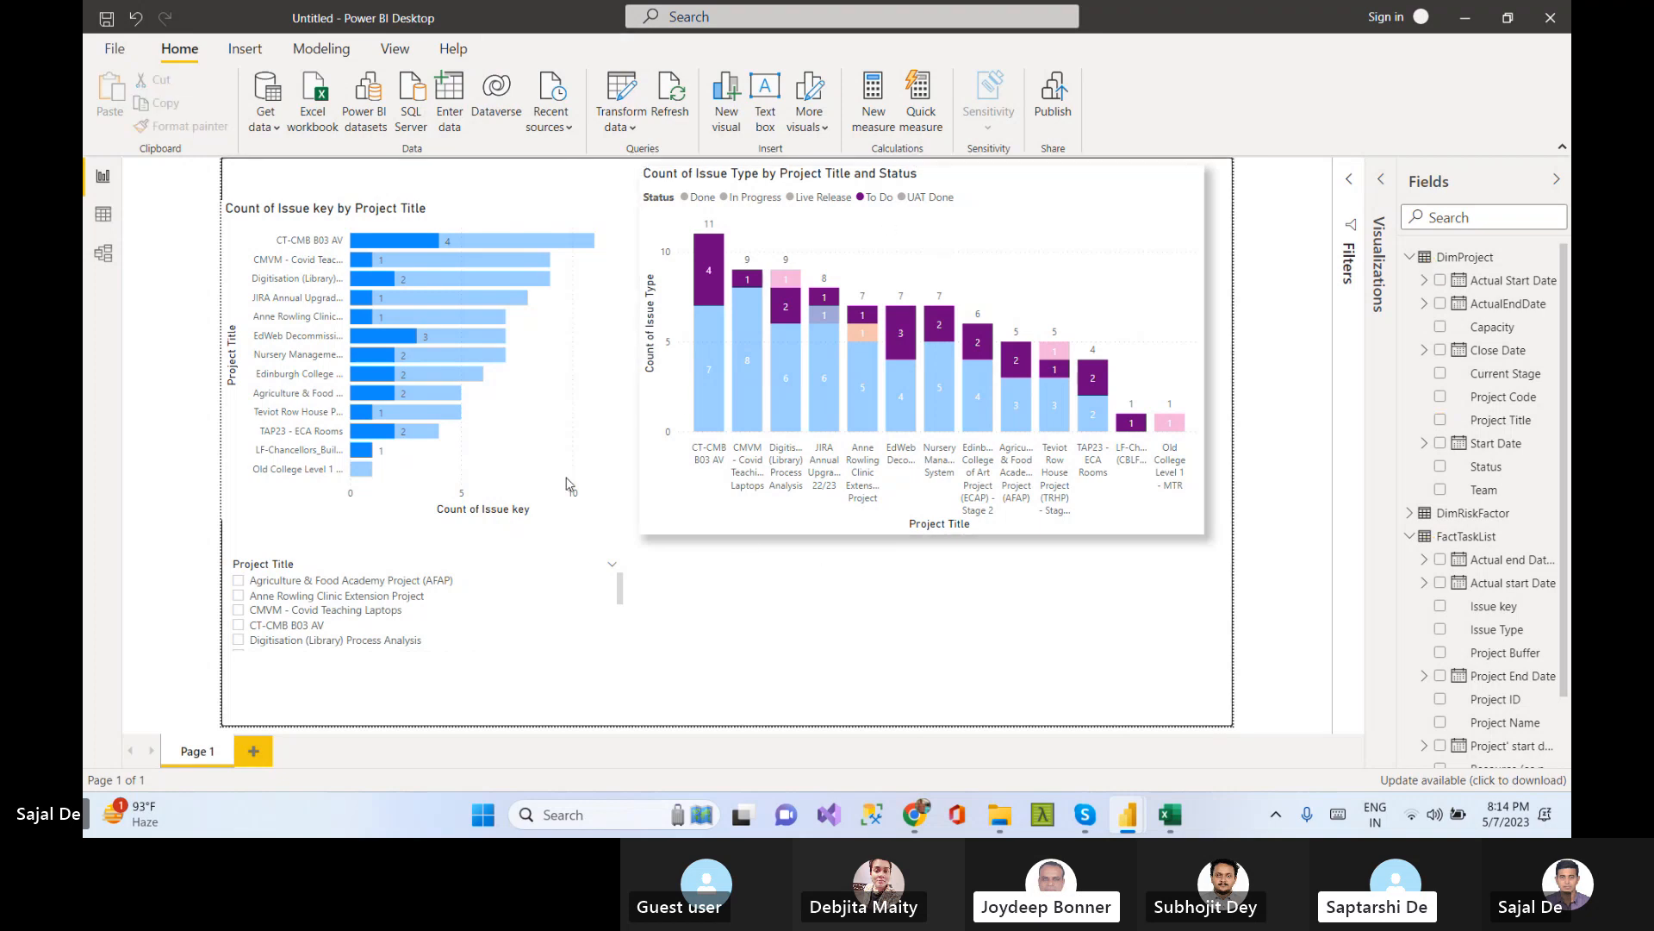
{"action": "left_click", "coordinate": [1184, 186]}
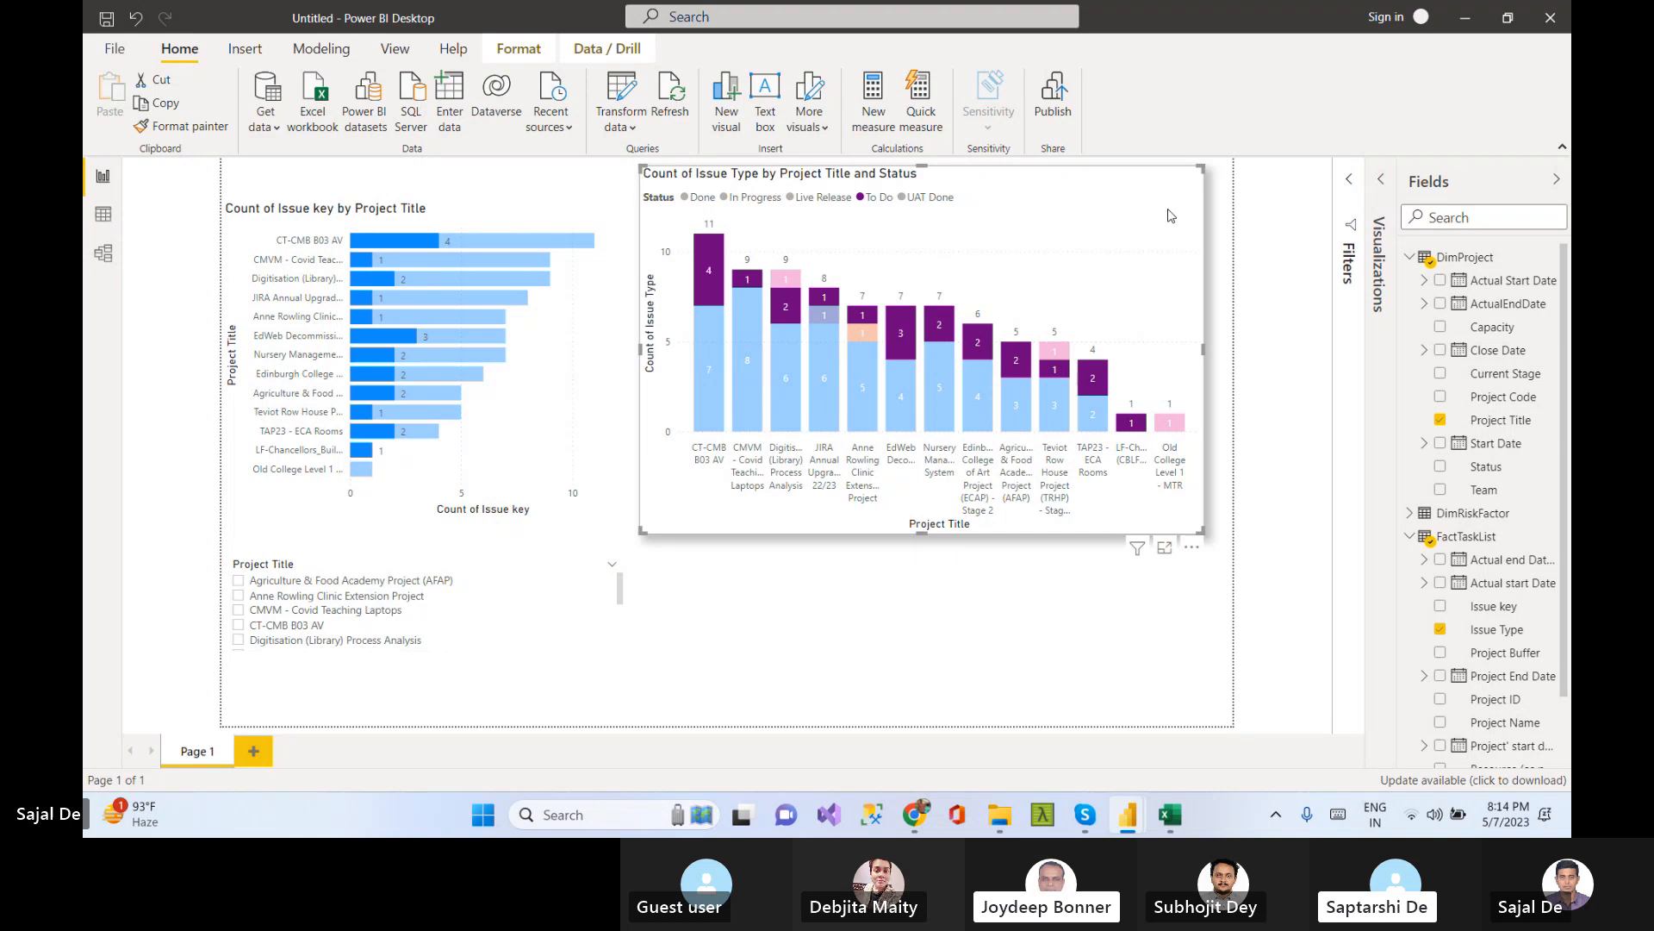
{"action": "left_click", "coordinate": [1191, 548]}
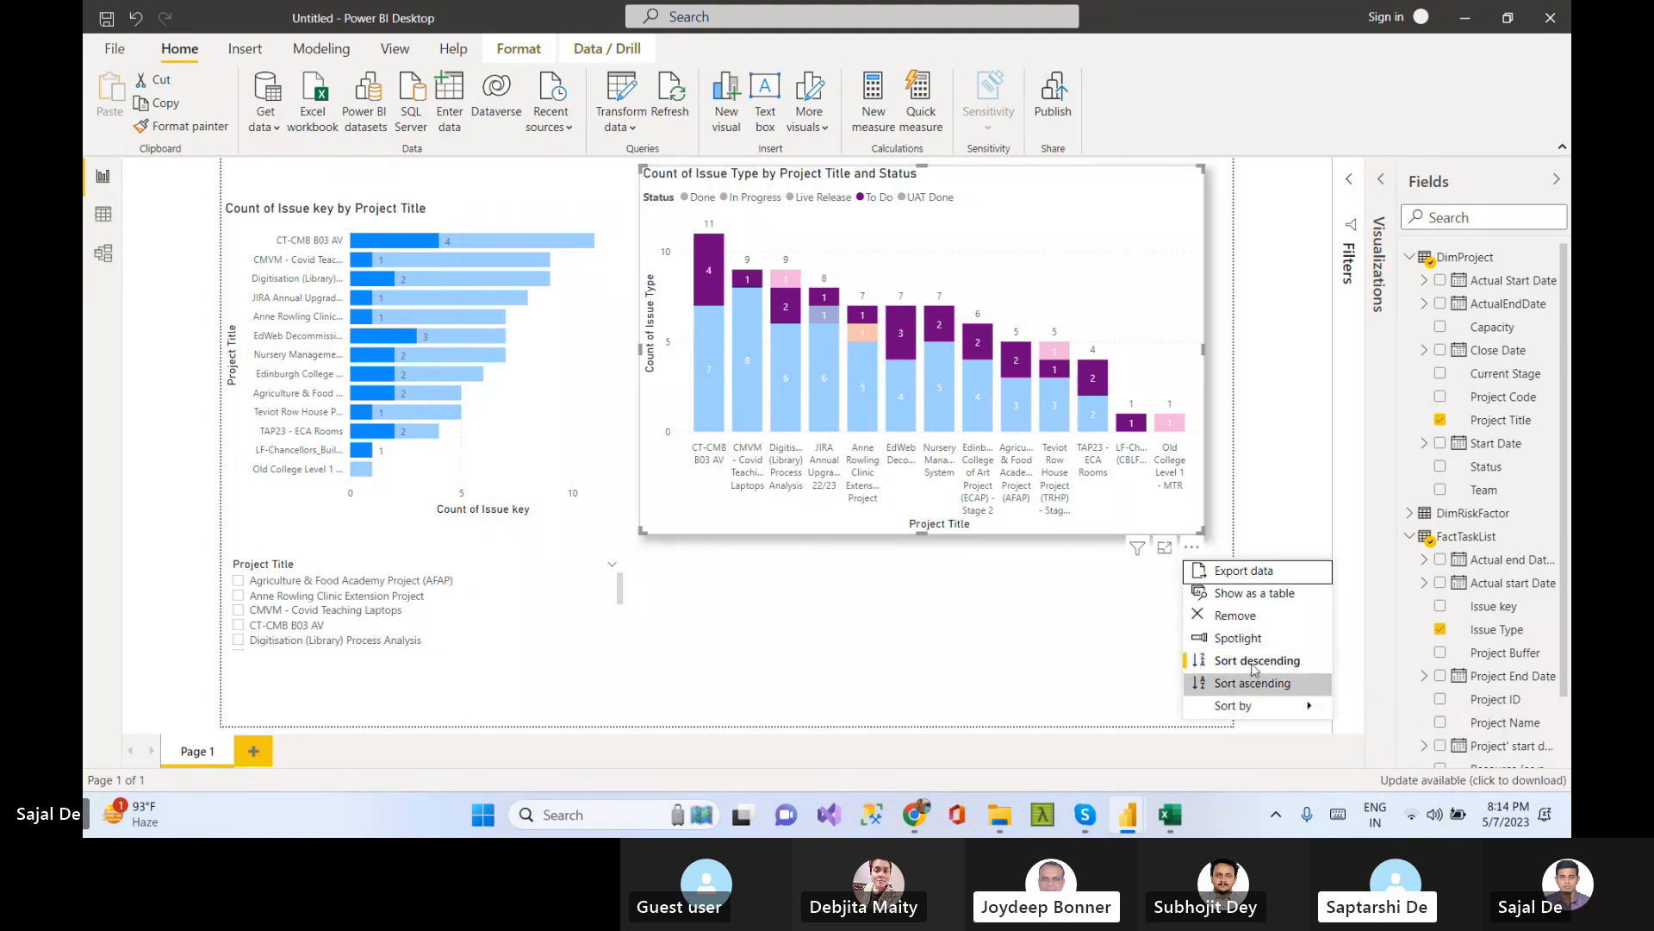
{"action": "left_click", "coordinate": [1097, 589]}
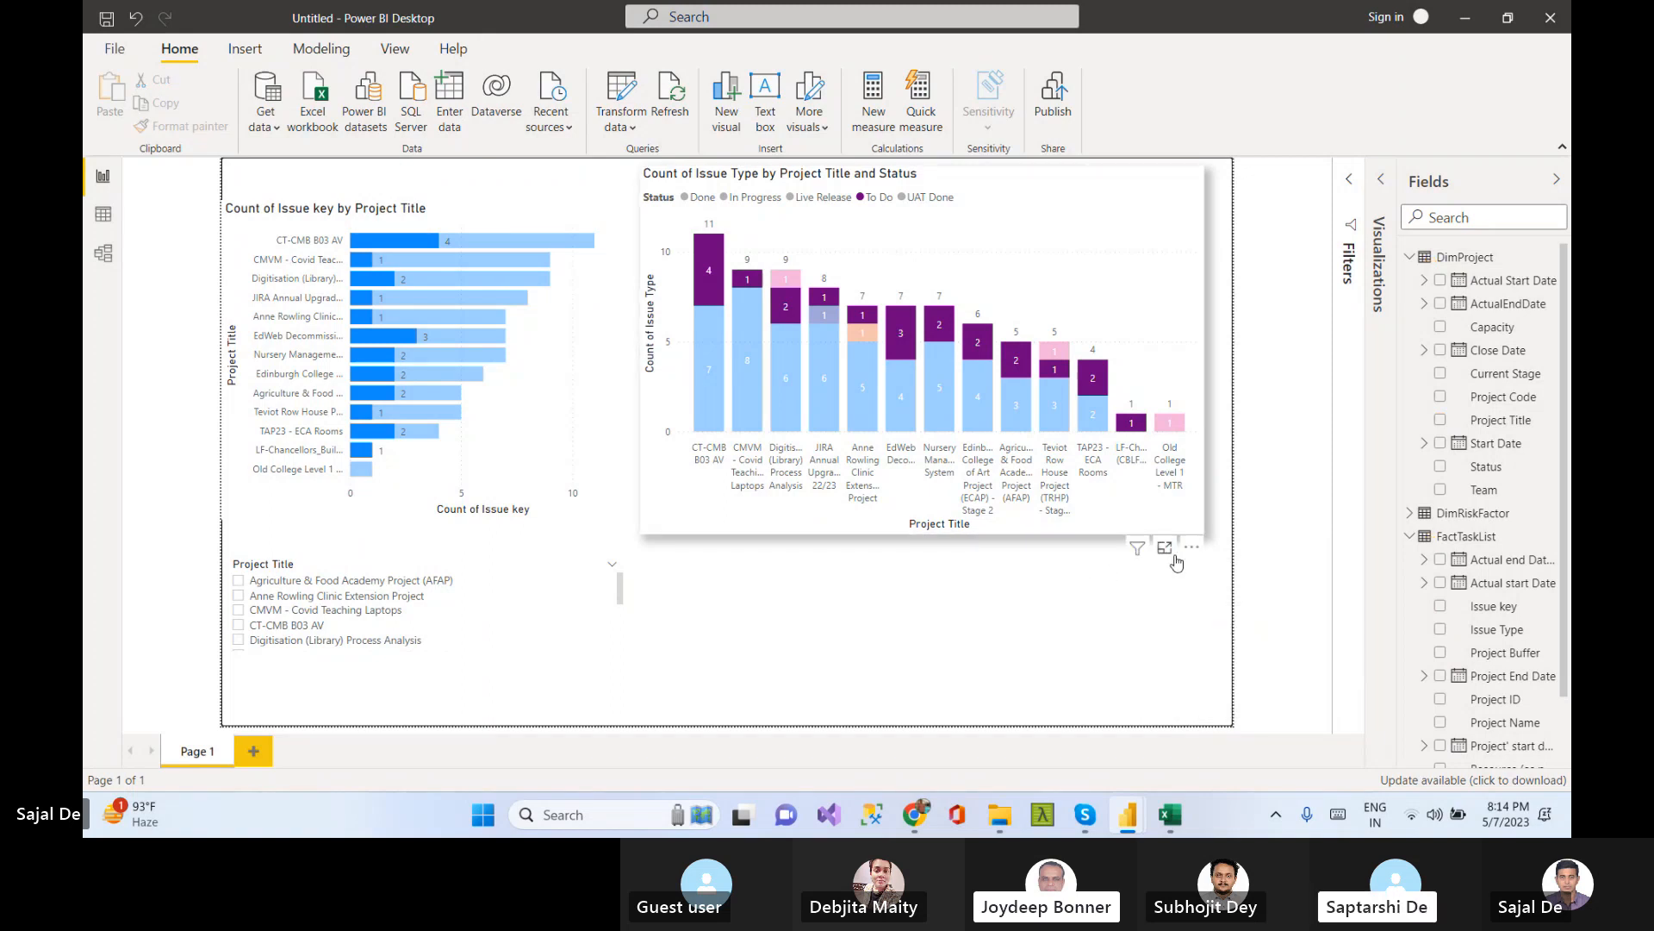
{"action": "left_click", "coordinate": [1165, 547]}
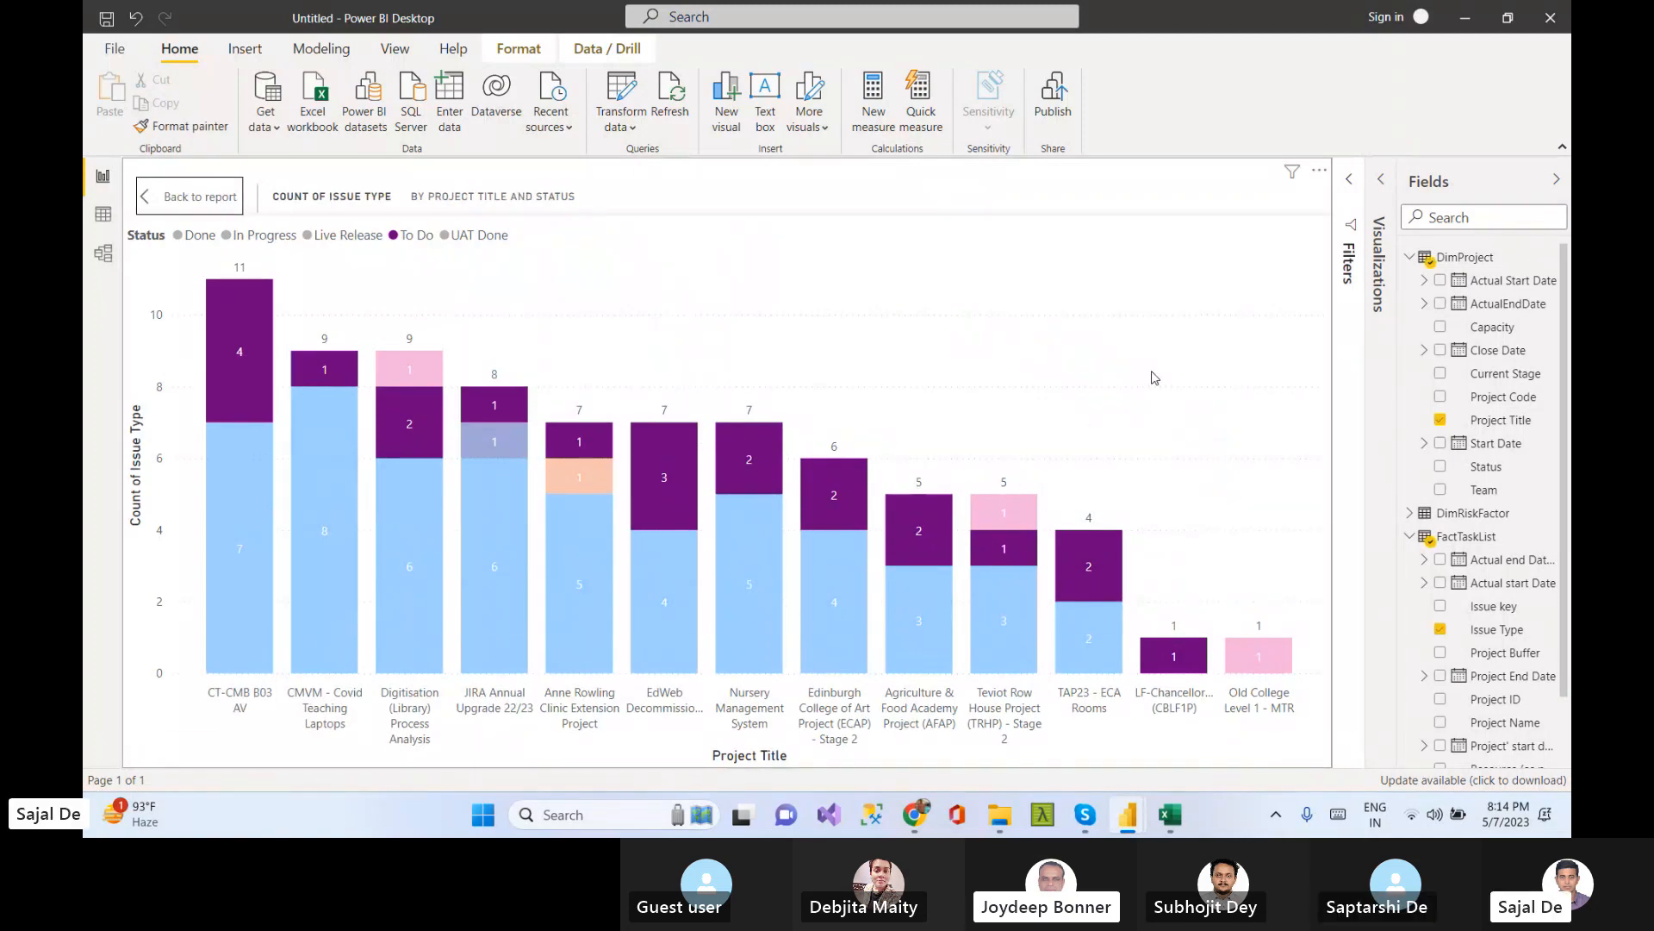
{"action": "left_click", "coordinate": [178, 198]}
Export the column chart's data as a CSV file to the Desktop
{"action": "left_click", "coordinate": [1191, 550]}
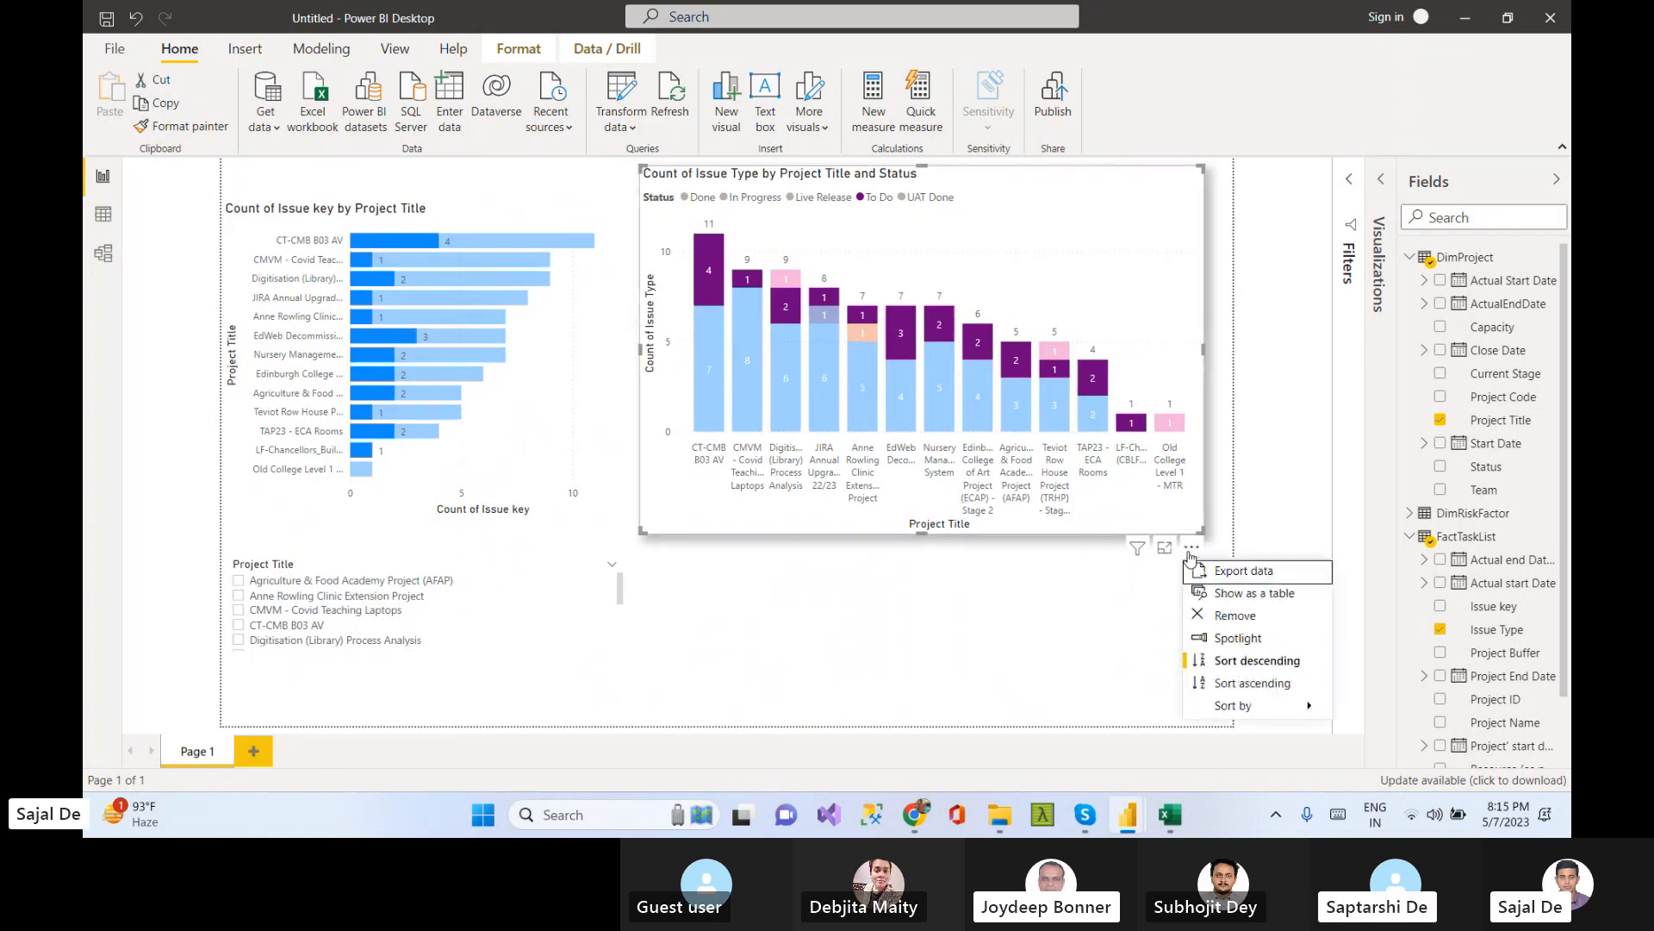
{"action": "left_click", "coordinate": [1243, 571]}
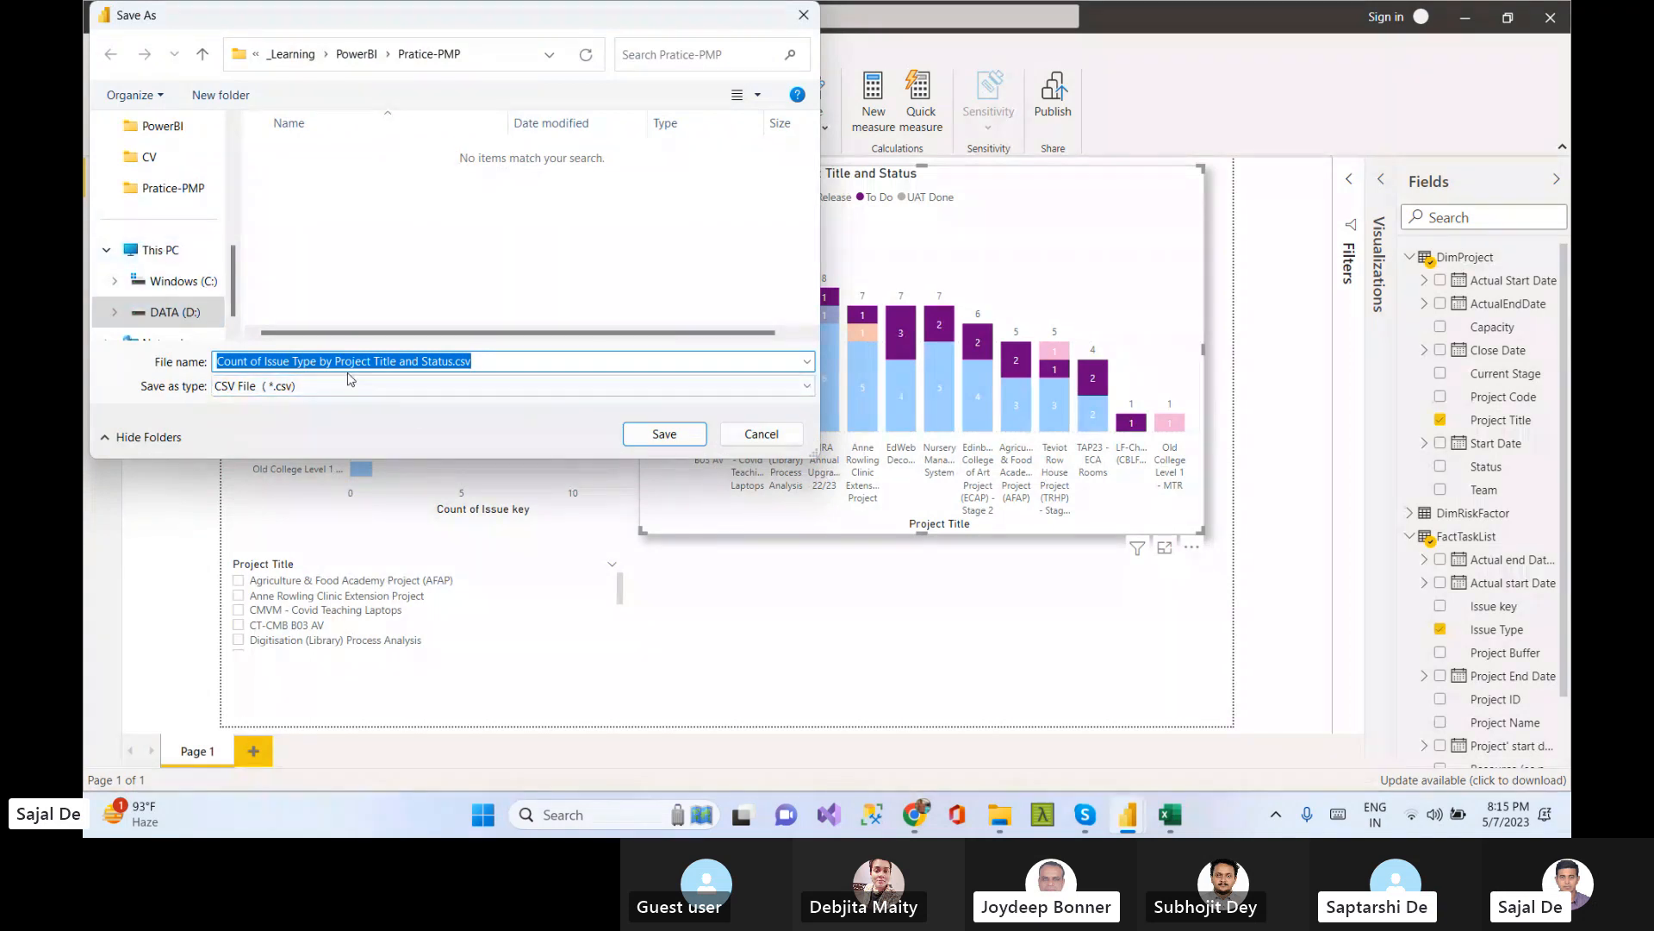
{"action": "scroll", "coordinate": [223, 186], "scroll_direction": "up", "scroll_amount": 5}
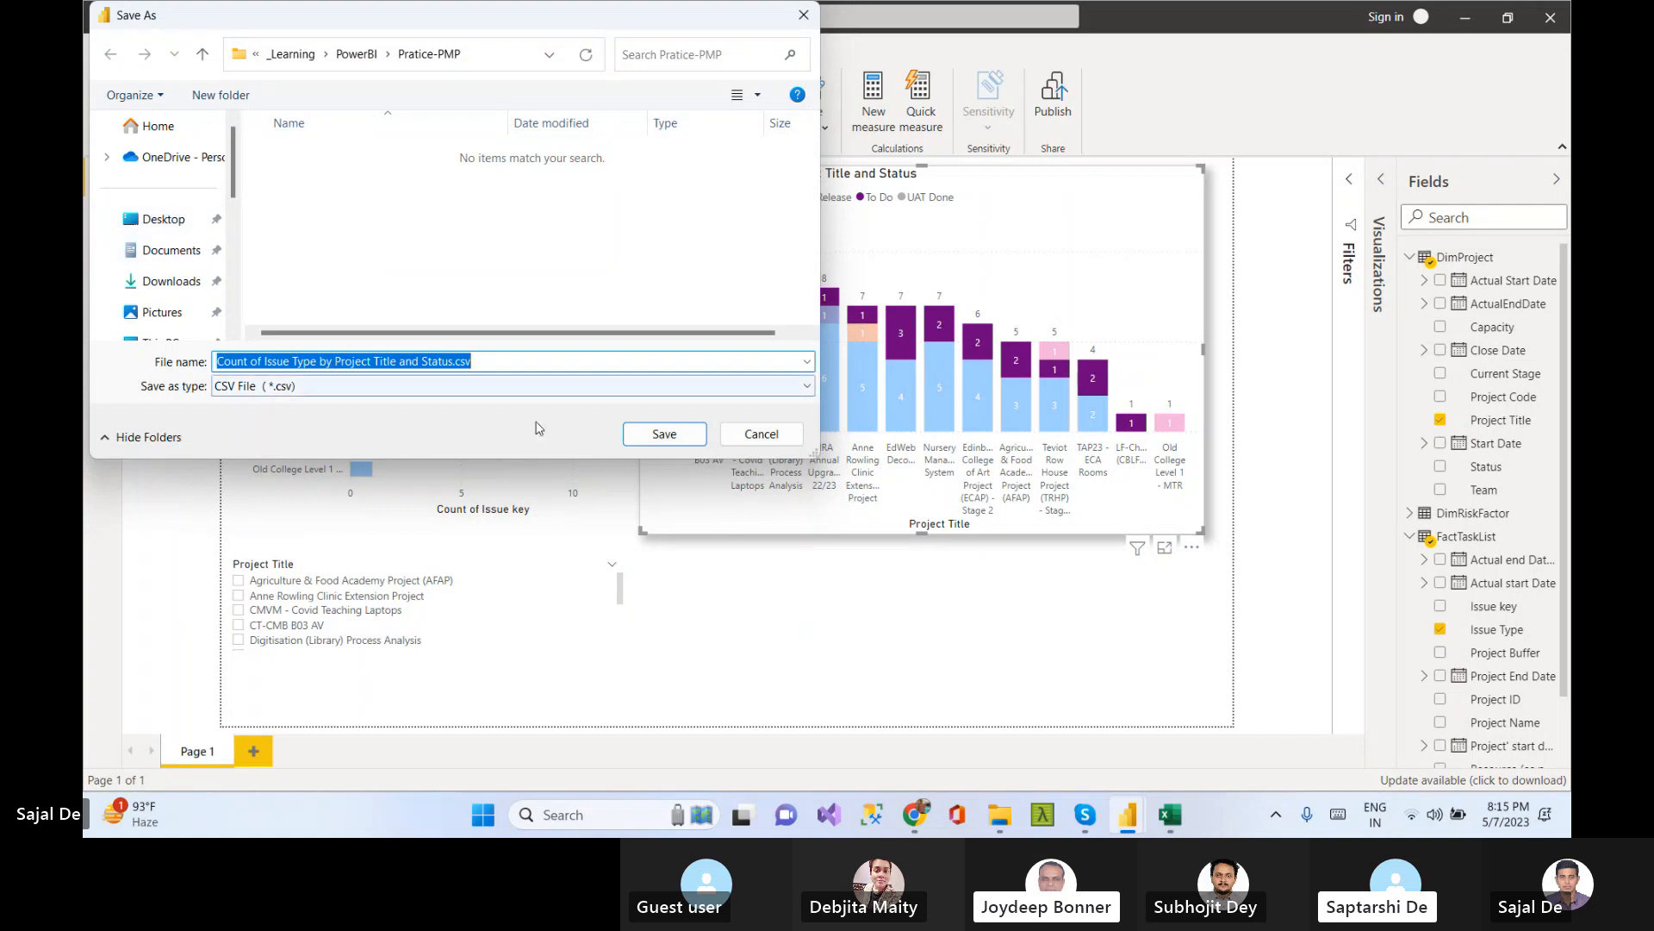
{"action": "left_click", "coordinate": [164, 219]}
{"action": "left_click", "coordinate": [664, 433]}
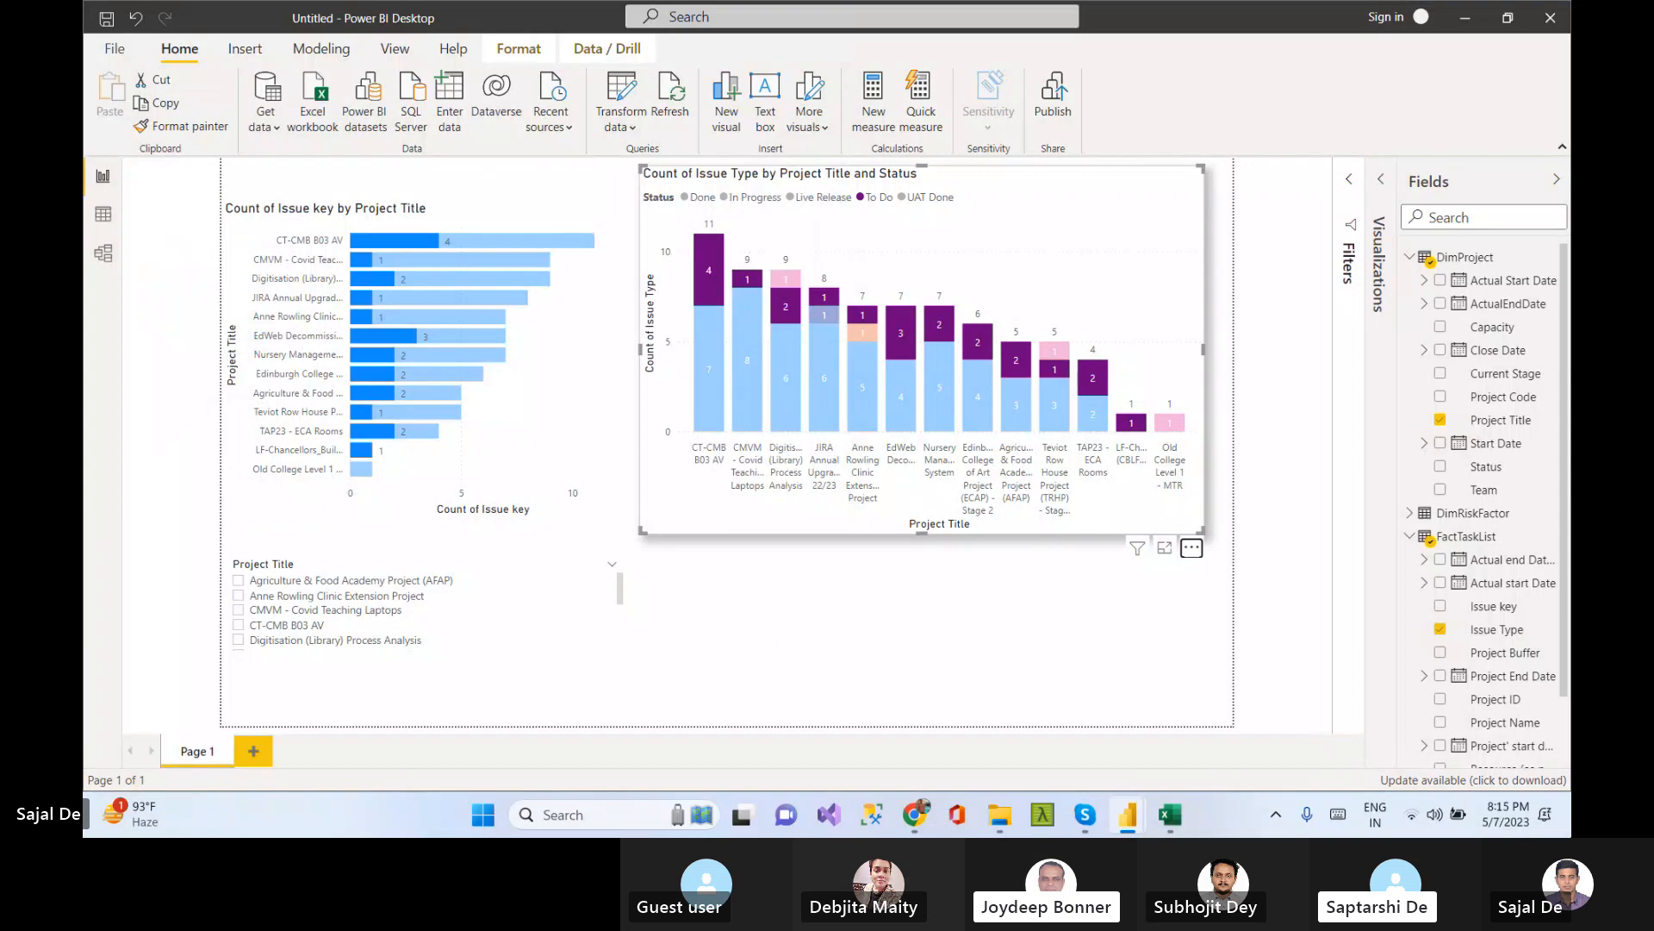
Show the desktop and refresh it to reveal the exported CSV file
{"action": "left_click", "coordinate": [1567, 816]}
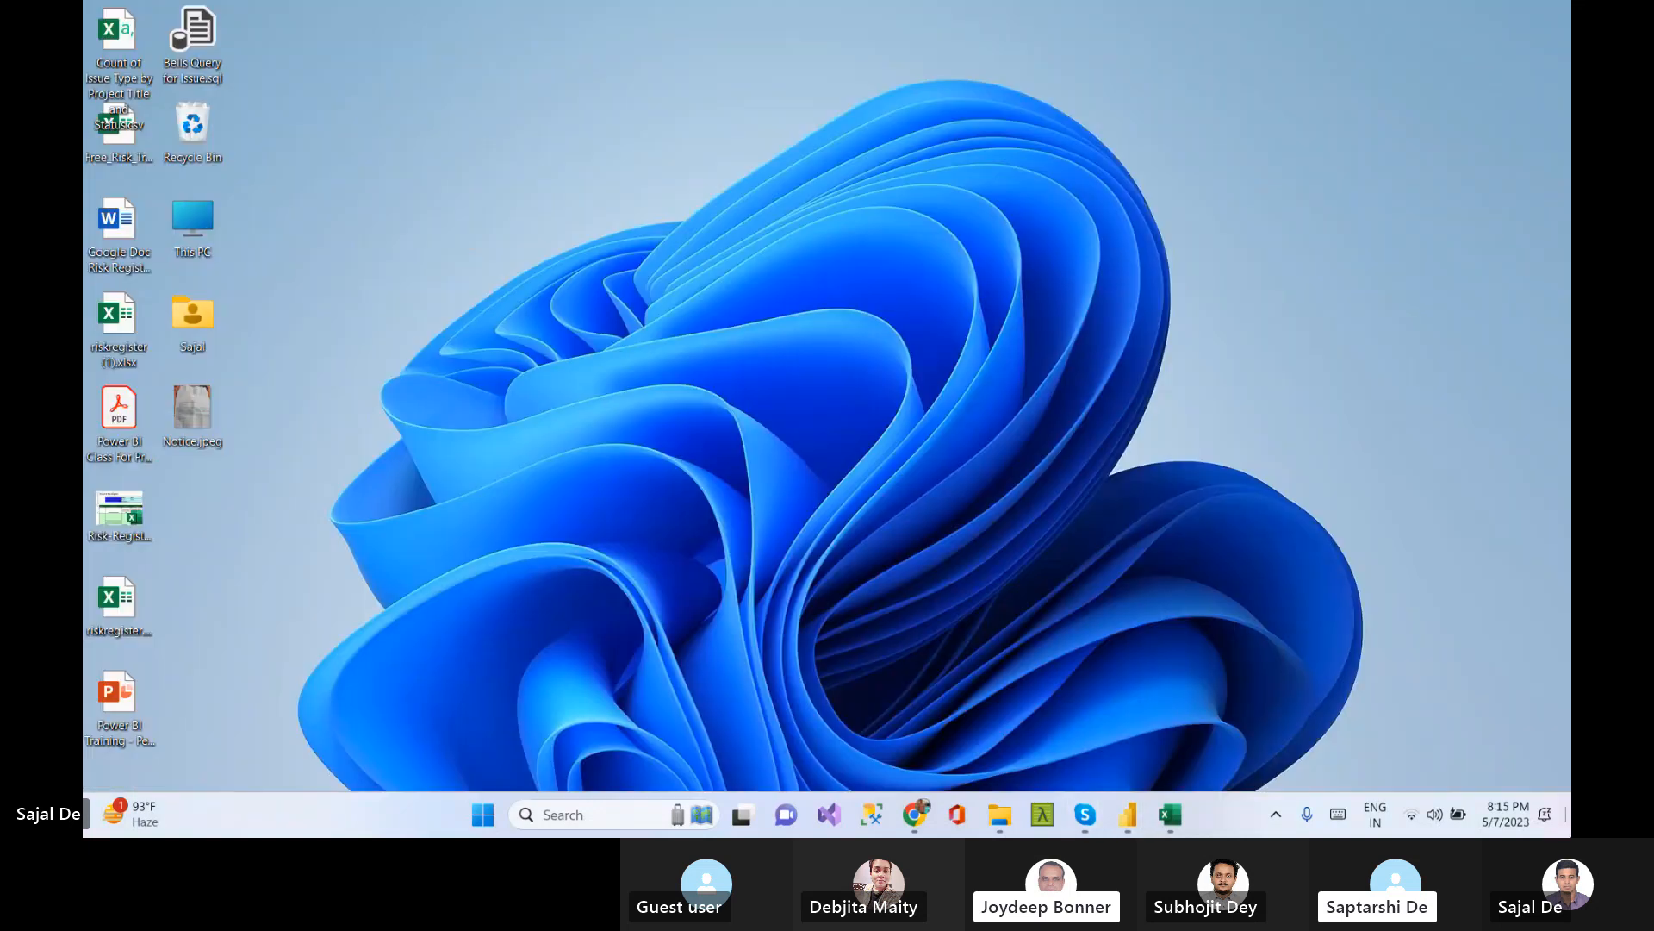
{"action": "right_click", "coordinate": [415, 228]}
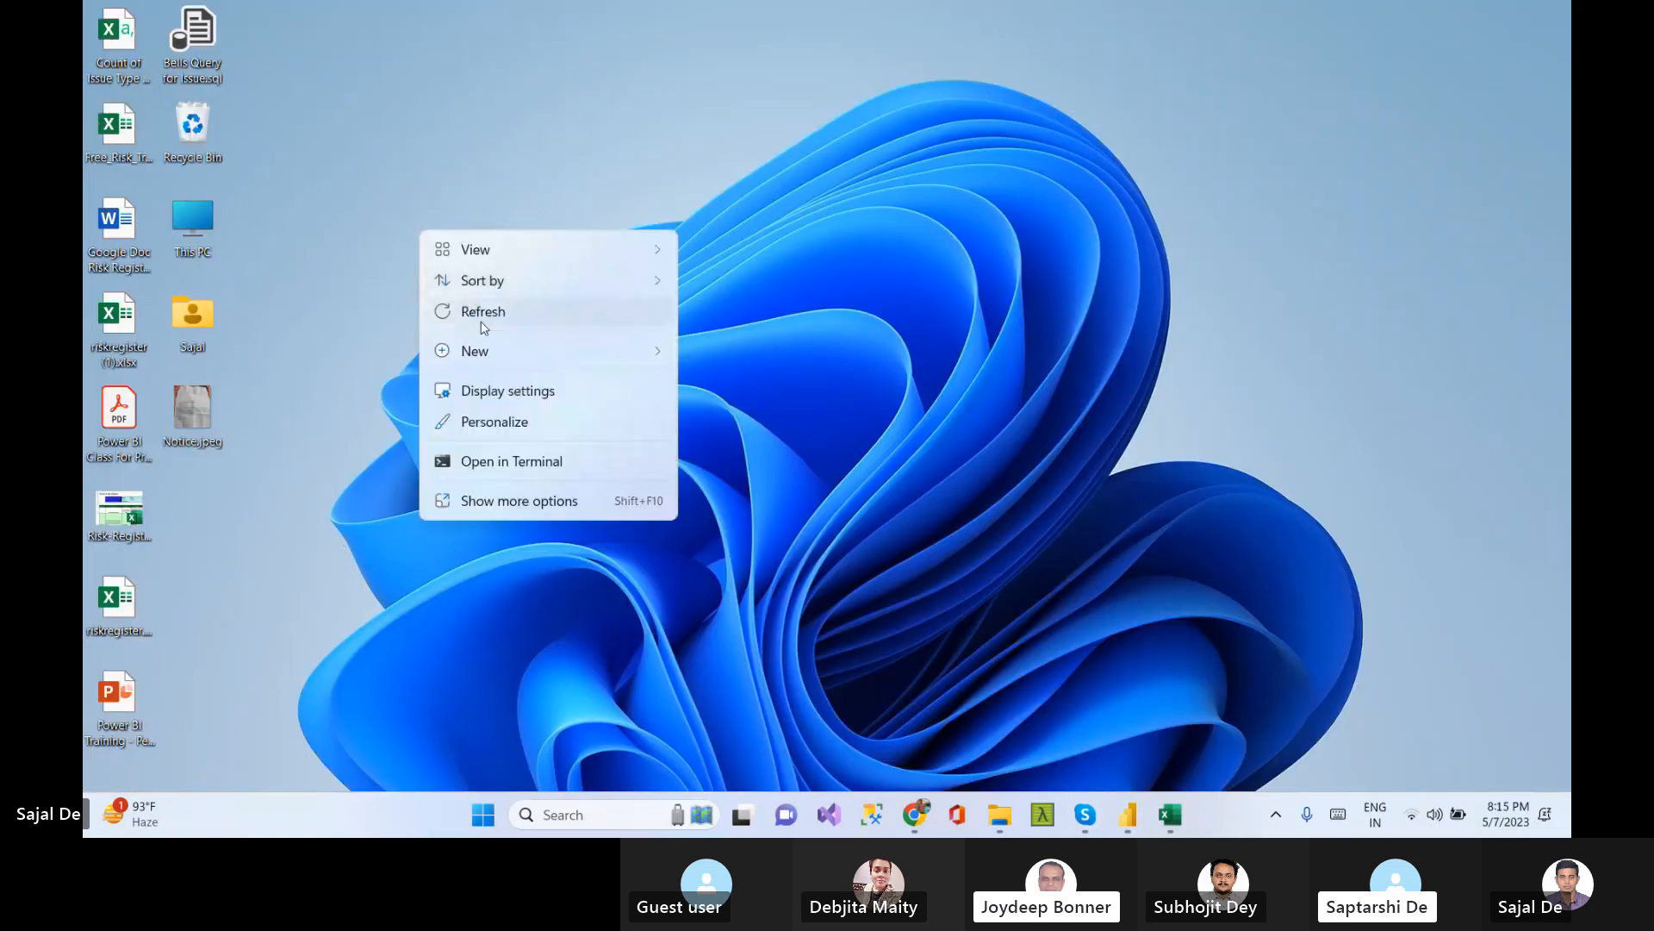
{"action": "left_click", "coordinate": [476, 316]}
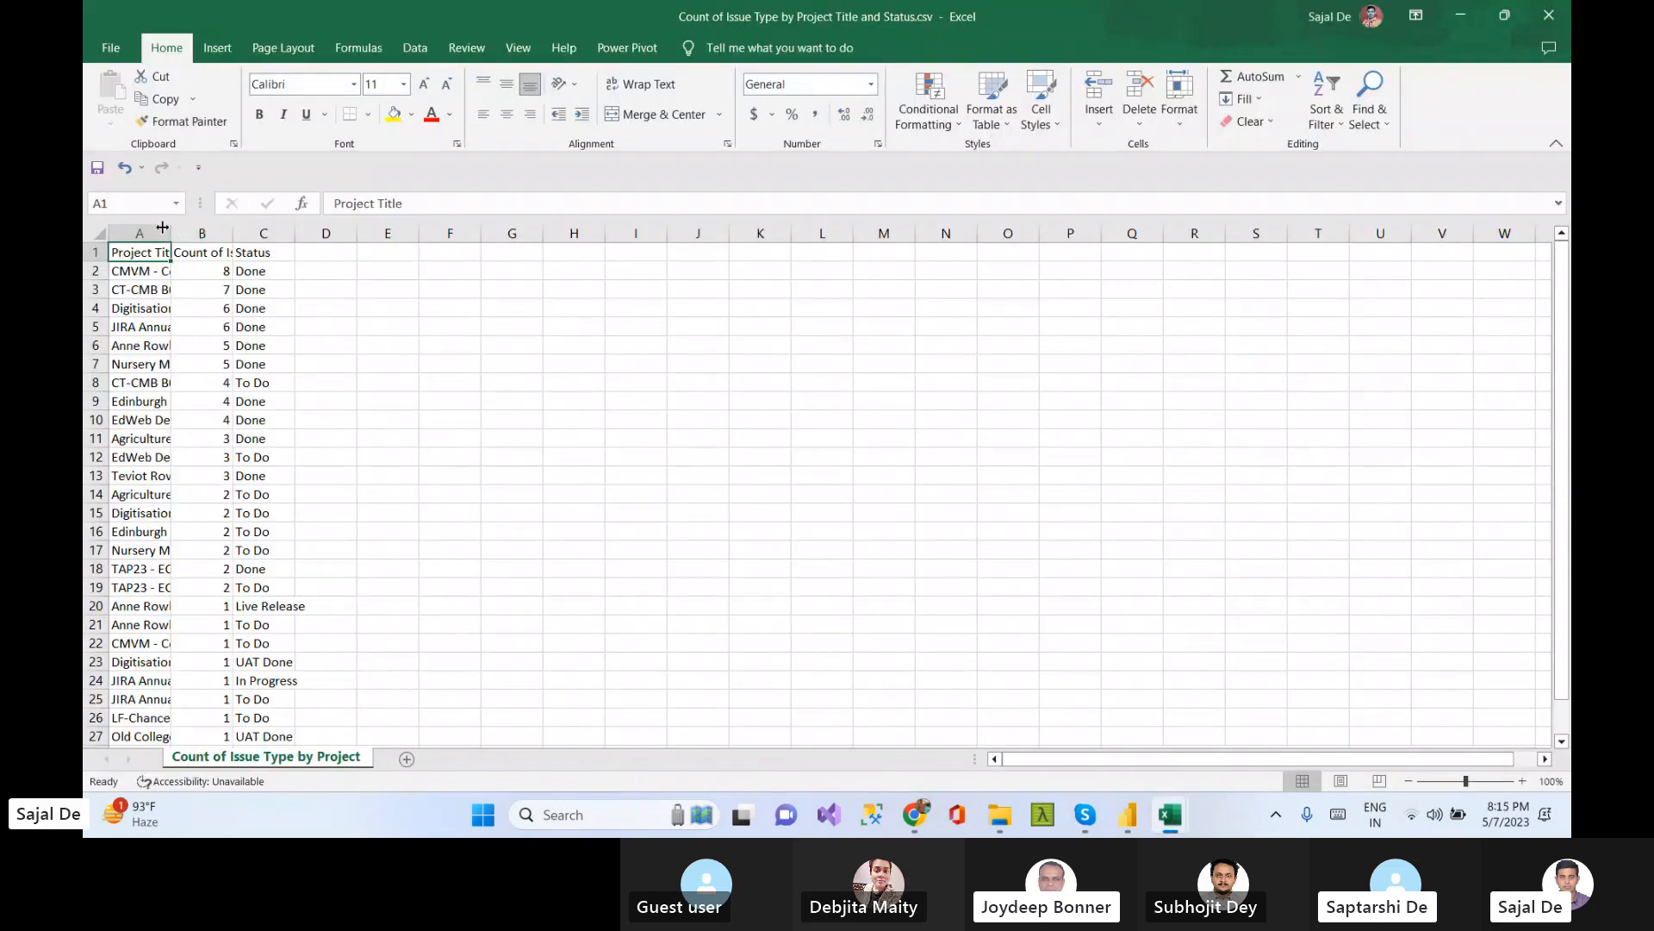
In Excel, autofit columns A, B and C of the exported CSV and review its rows
{"action": "double_click", "coordinate": [162, 226]}
{"action": "left_click", "coordinate": [656, 532]}
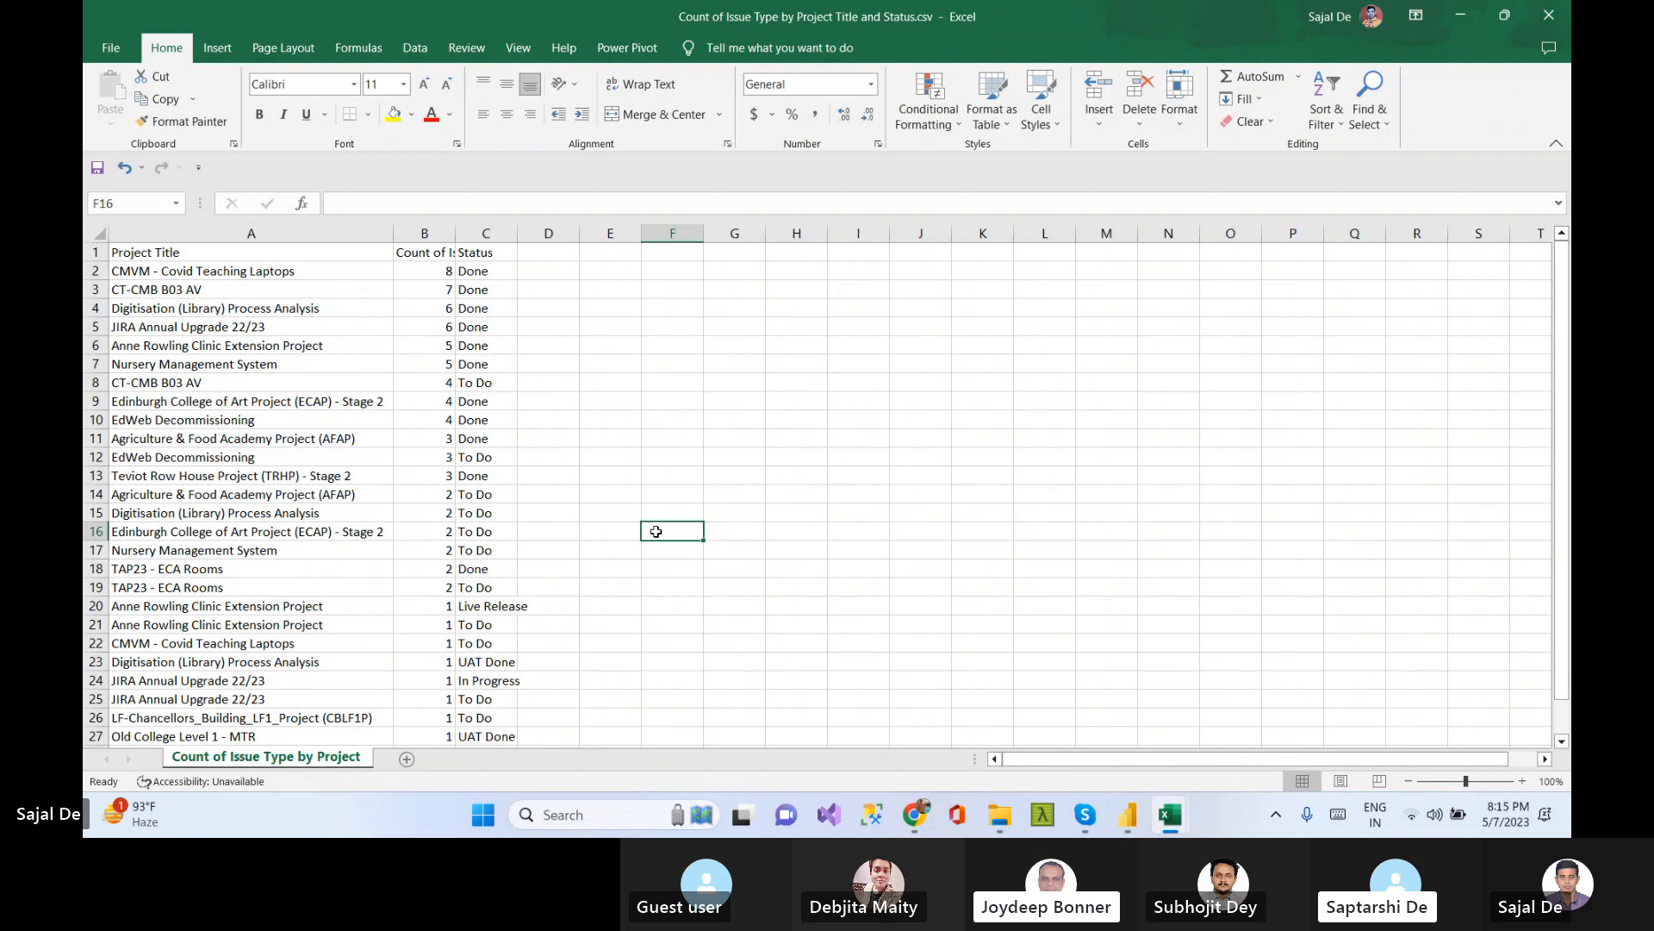
{"action": "double_click", "coordinate": [455, 232]}
{"action": "left_click", "coordinate": [627, 409]}
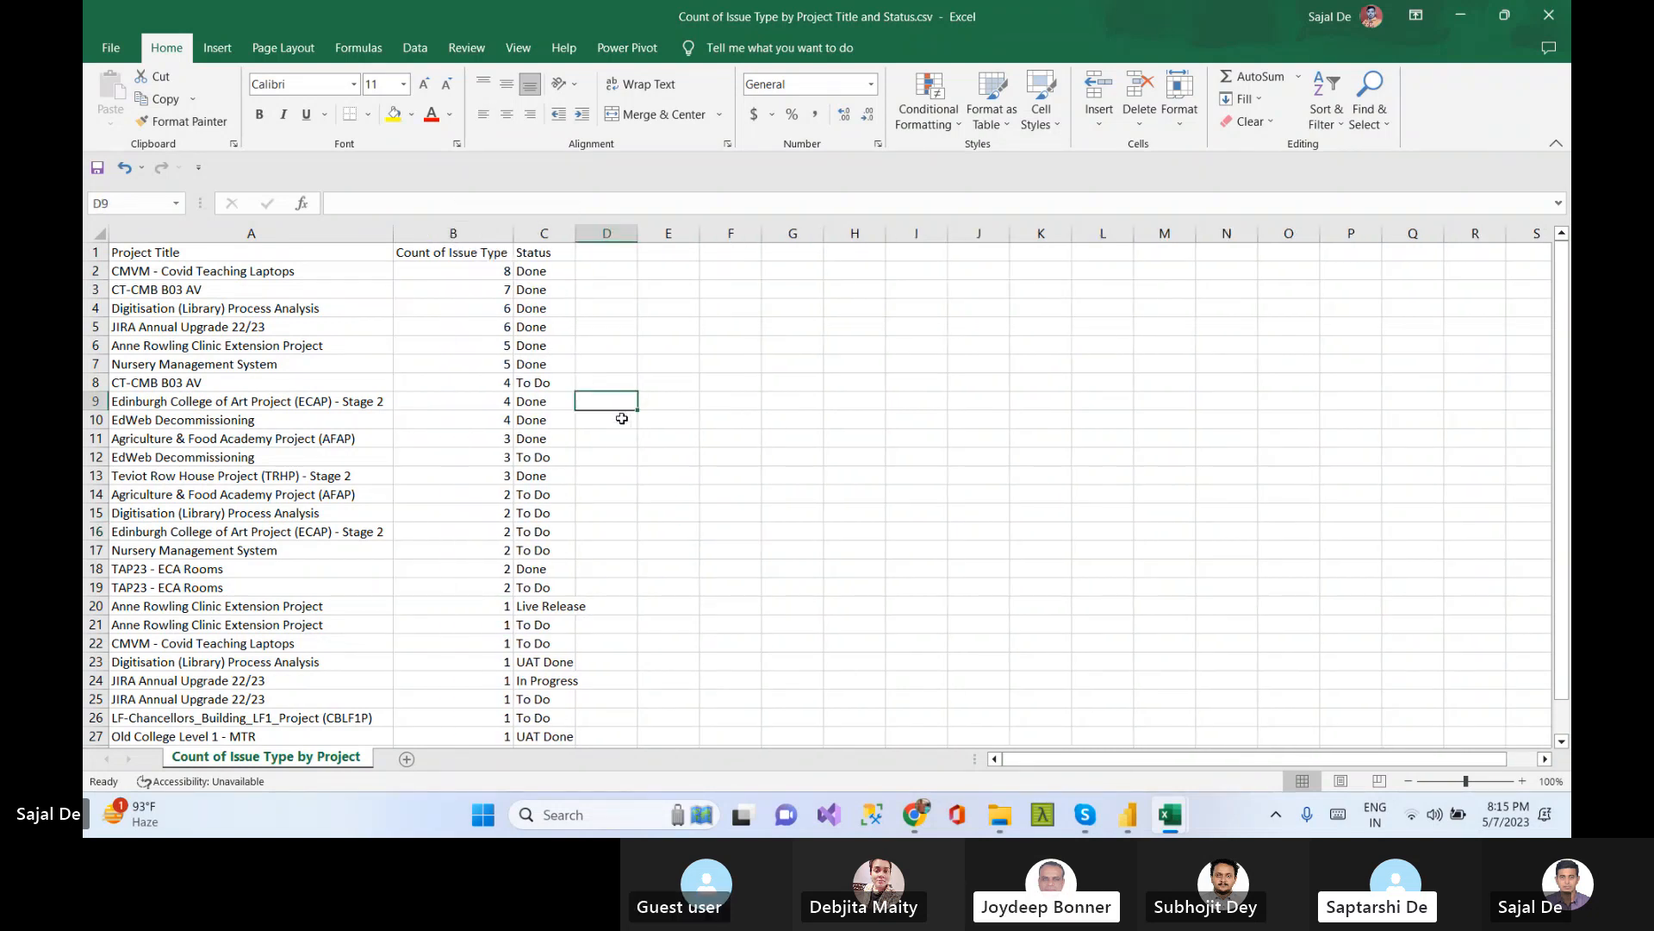
{"action": "double_click", "coordinate": [577, 233]}
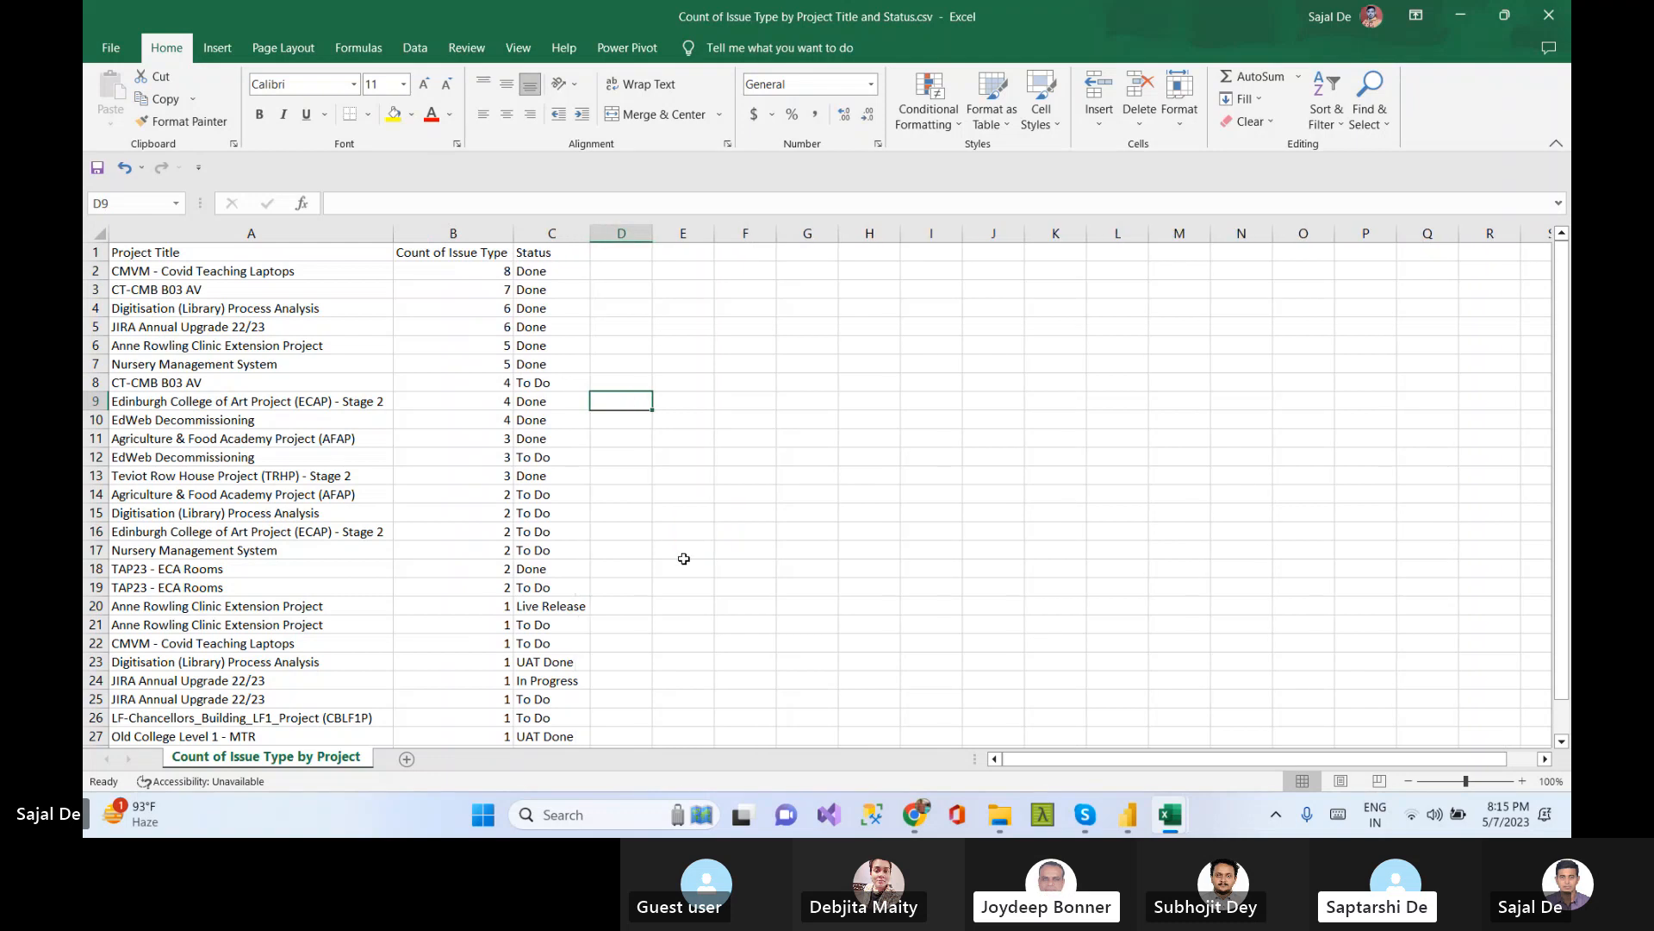
{"action": "scroll", "coordinate": [680, 559], "scroll_direction": "down", "scroll_amount": 5}
{"action": "scroll", "coordinate": [680, 559], "scroll_direction": "up", "scroll_amount": 5}
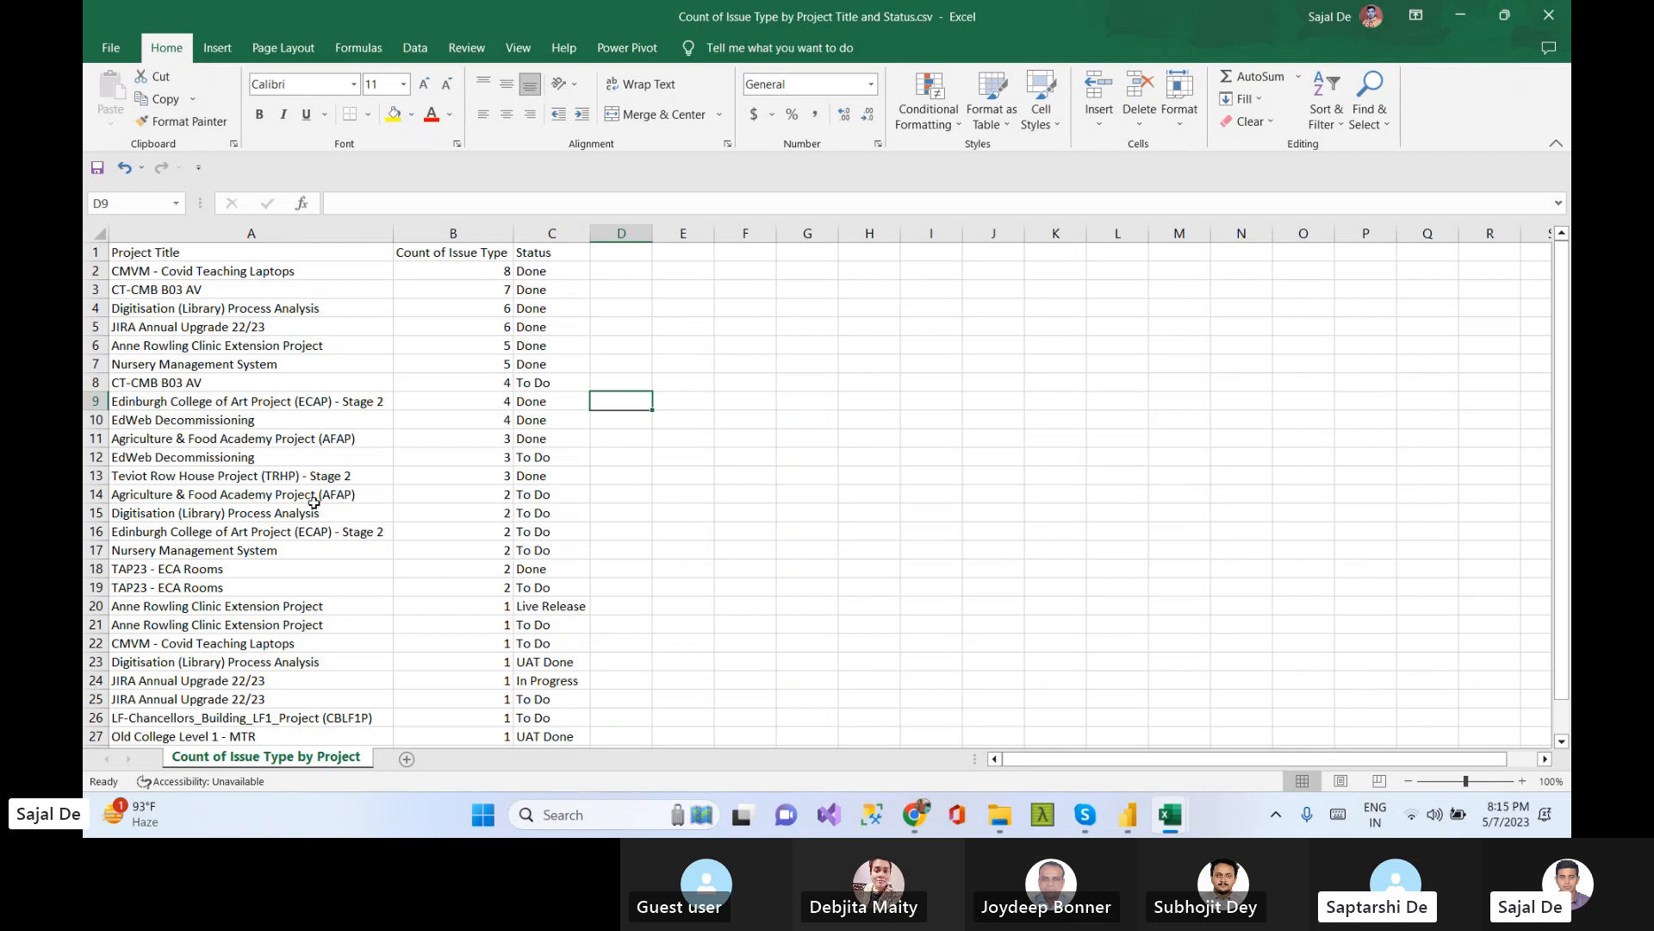
{"action": "left_click", "coordinate": [269, 421]}
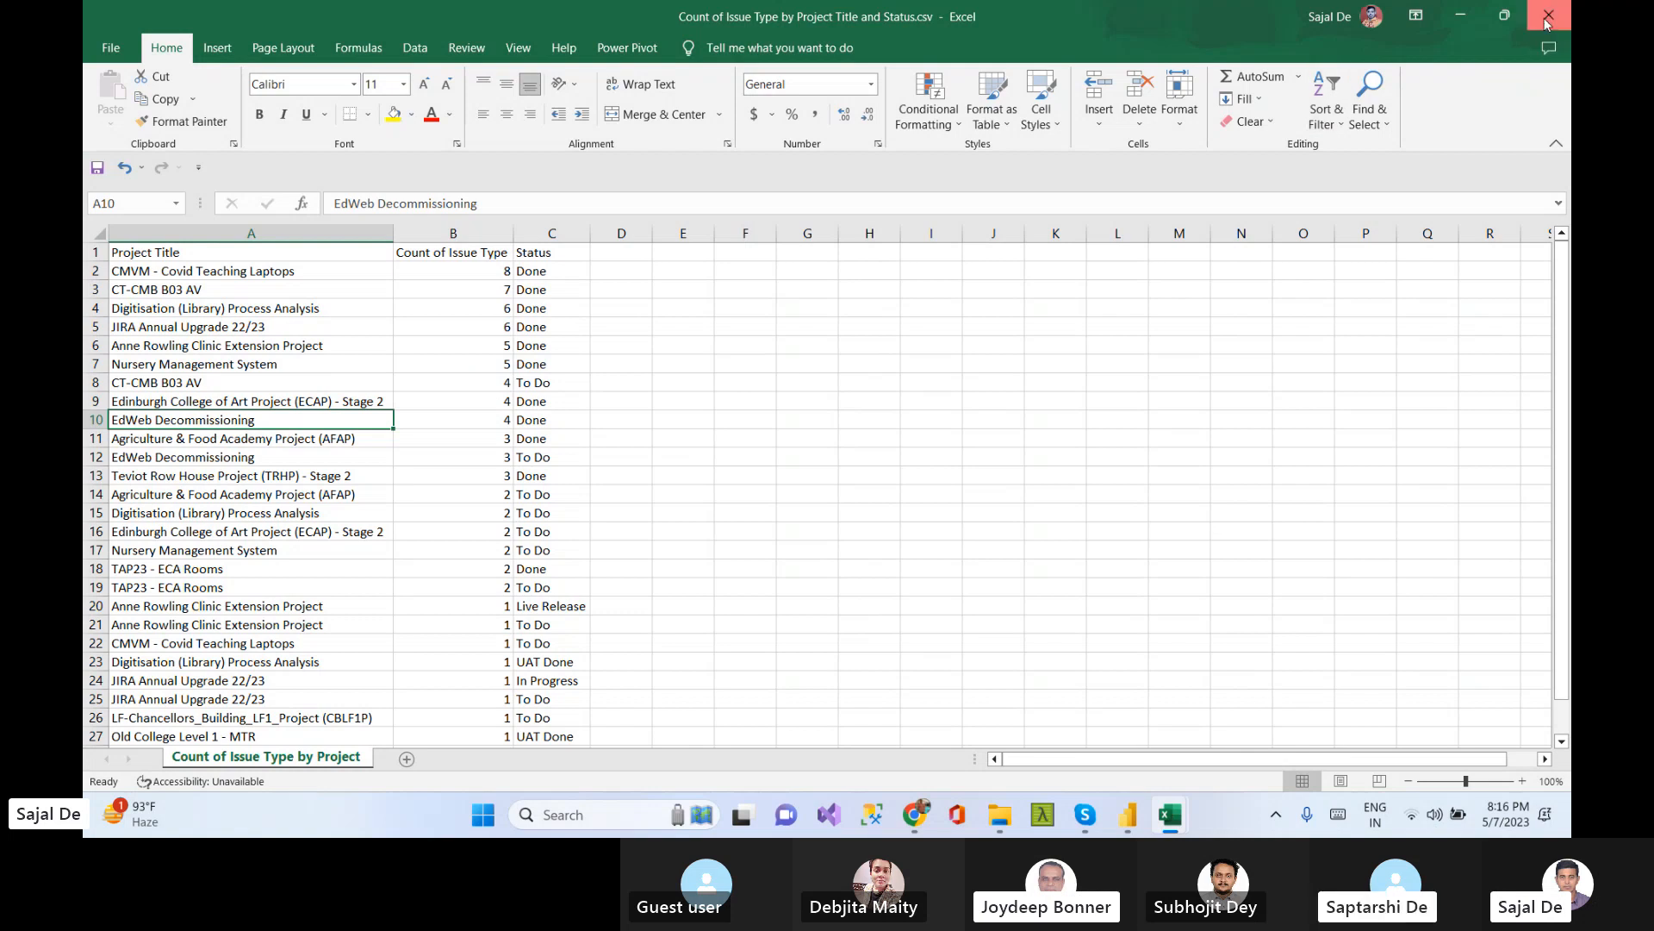
Minimize the Excel windows and switch back to the Untitled Power BI report
{"action": "left_click", "coordinate": [1465, 16]}
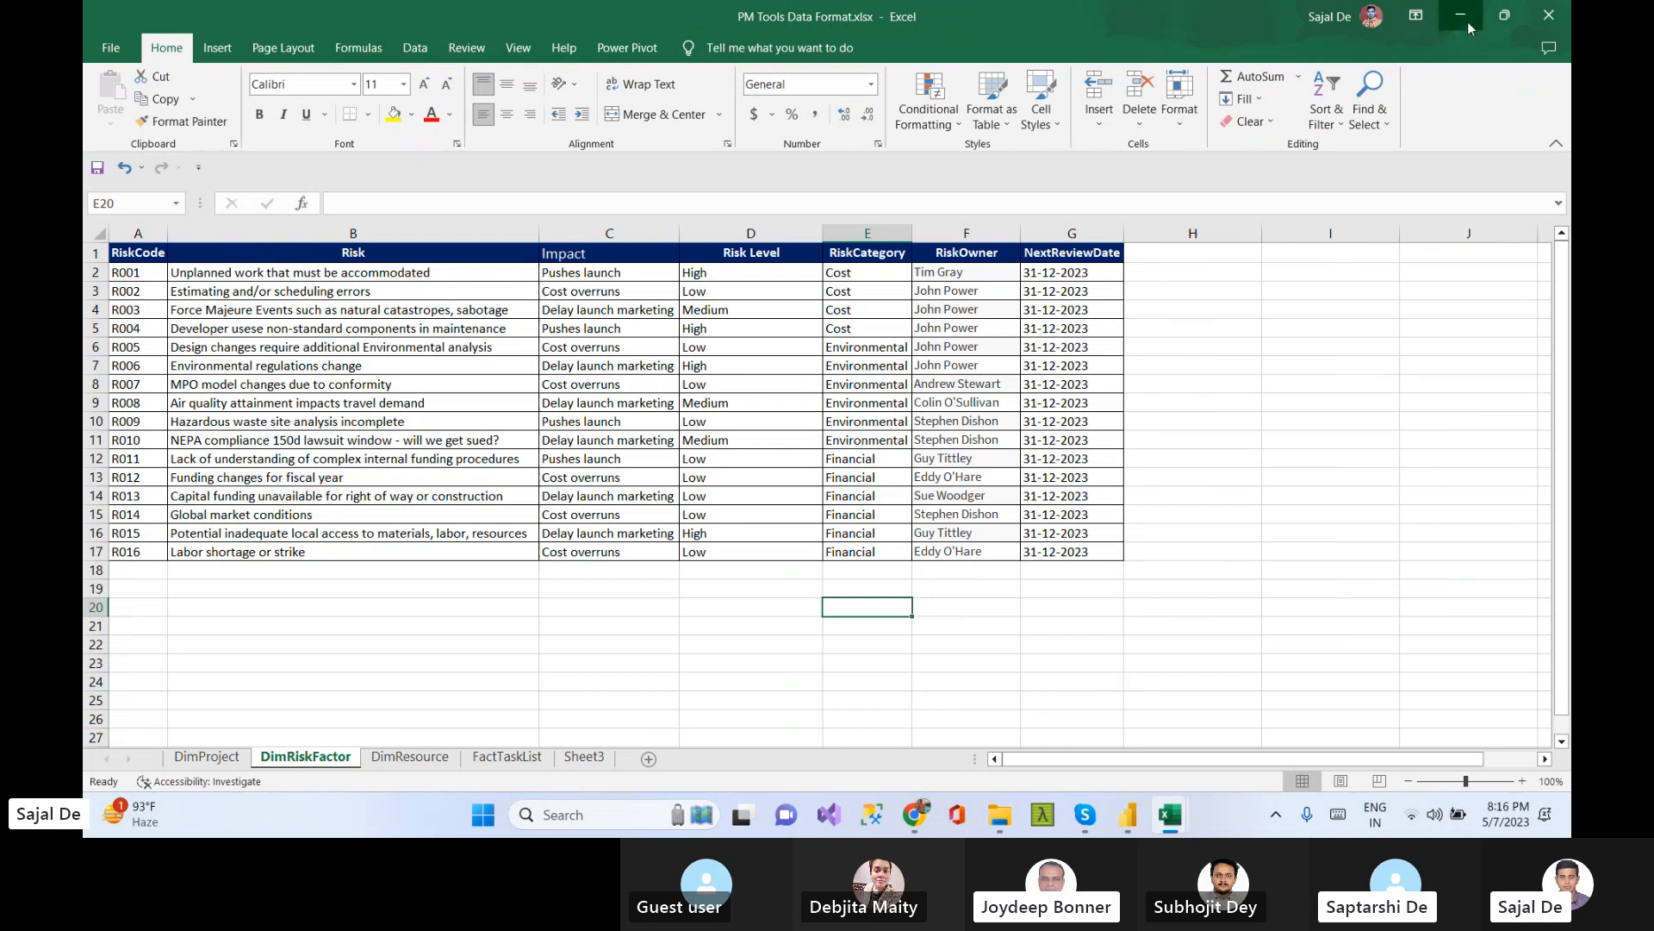
{"action": "left_click", "coordinate": [1465, 16]}
{"action": "left_click", "coordinate": [1128, 814]}
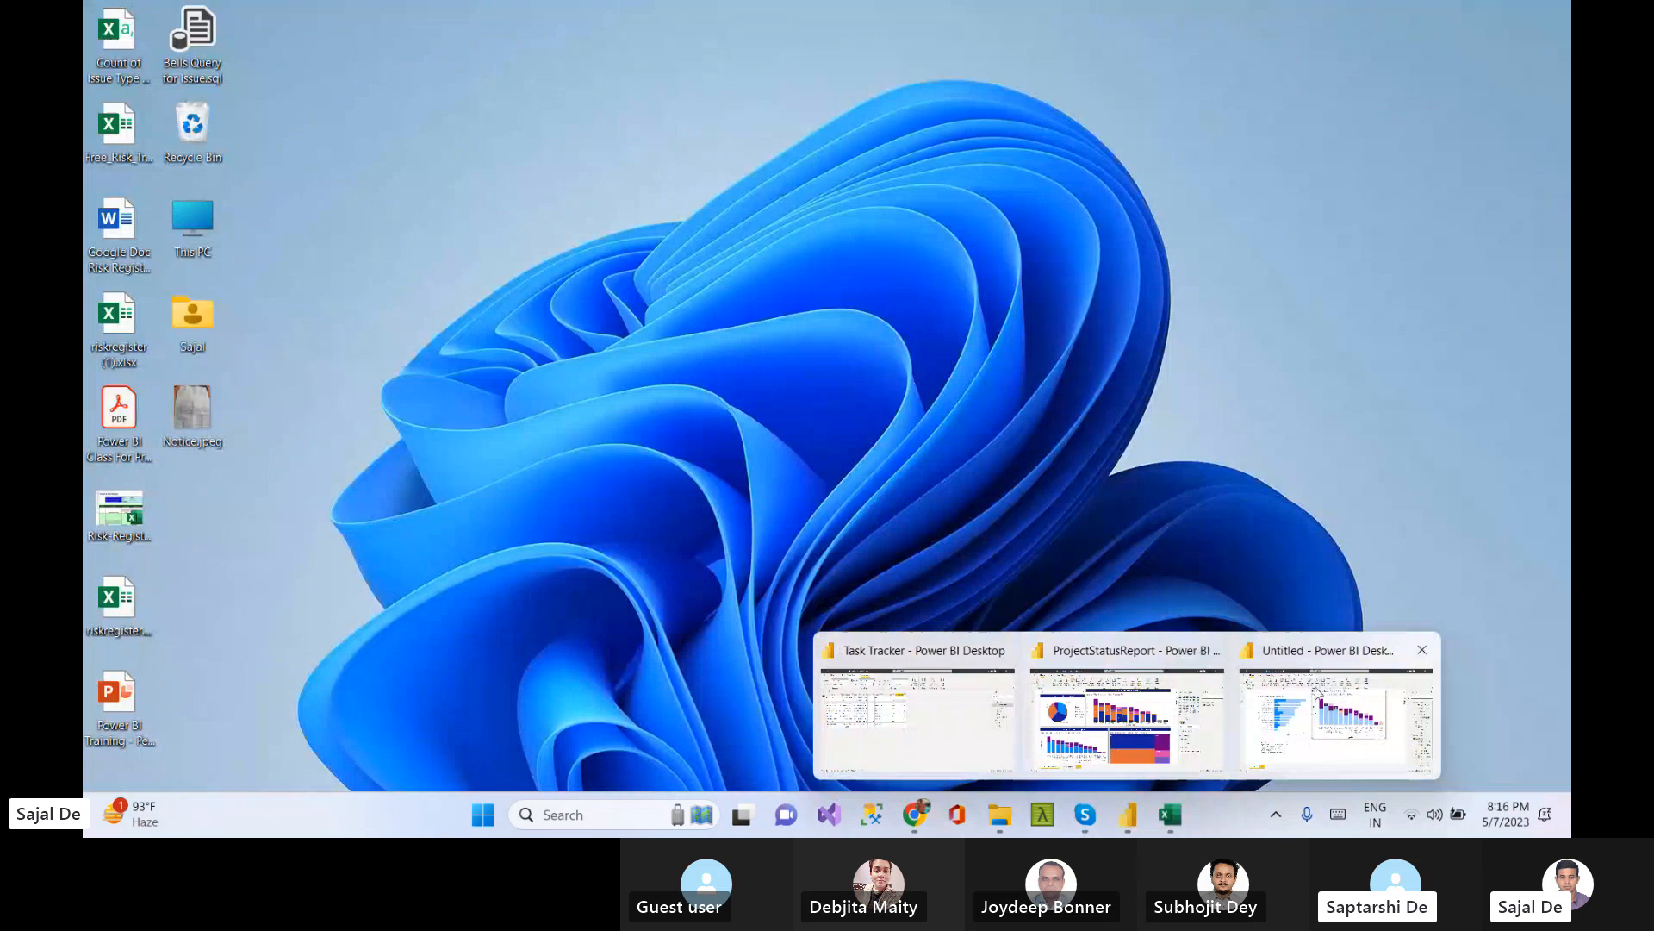
{"action": "left_click", "coordinate": [1316, 692]}
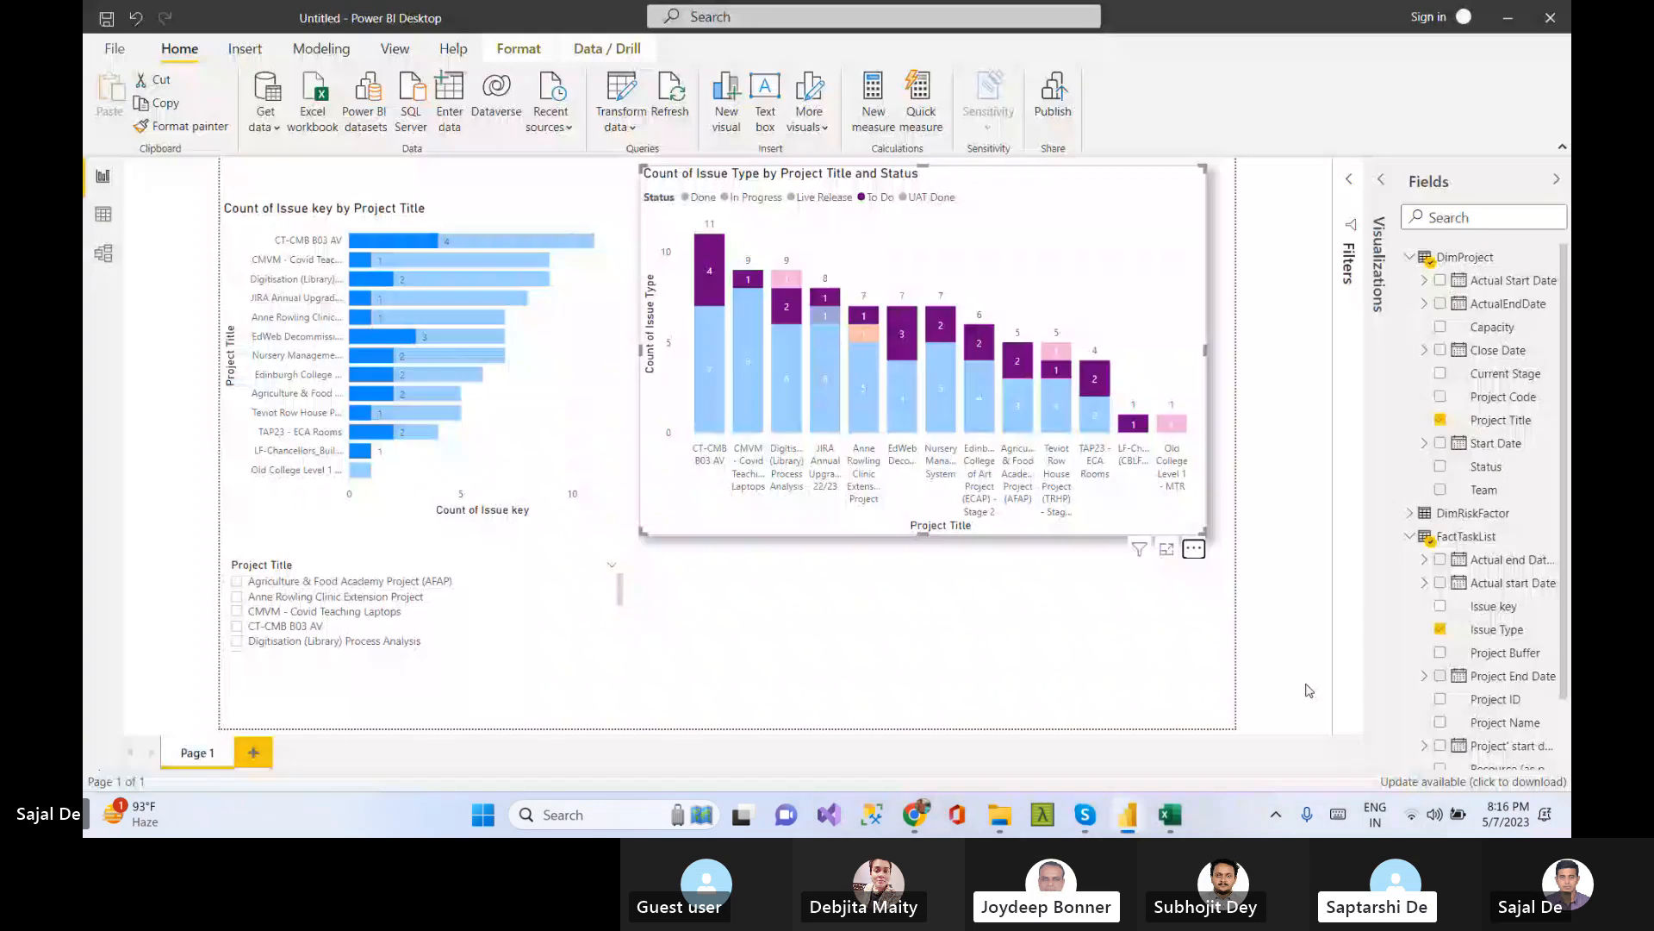
Open the column chart in focus mode and clear its To Do status highlight
{"action": "left_click", "coordinate": [1190, 550]}
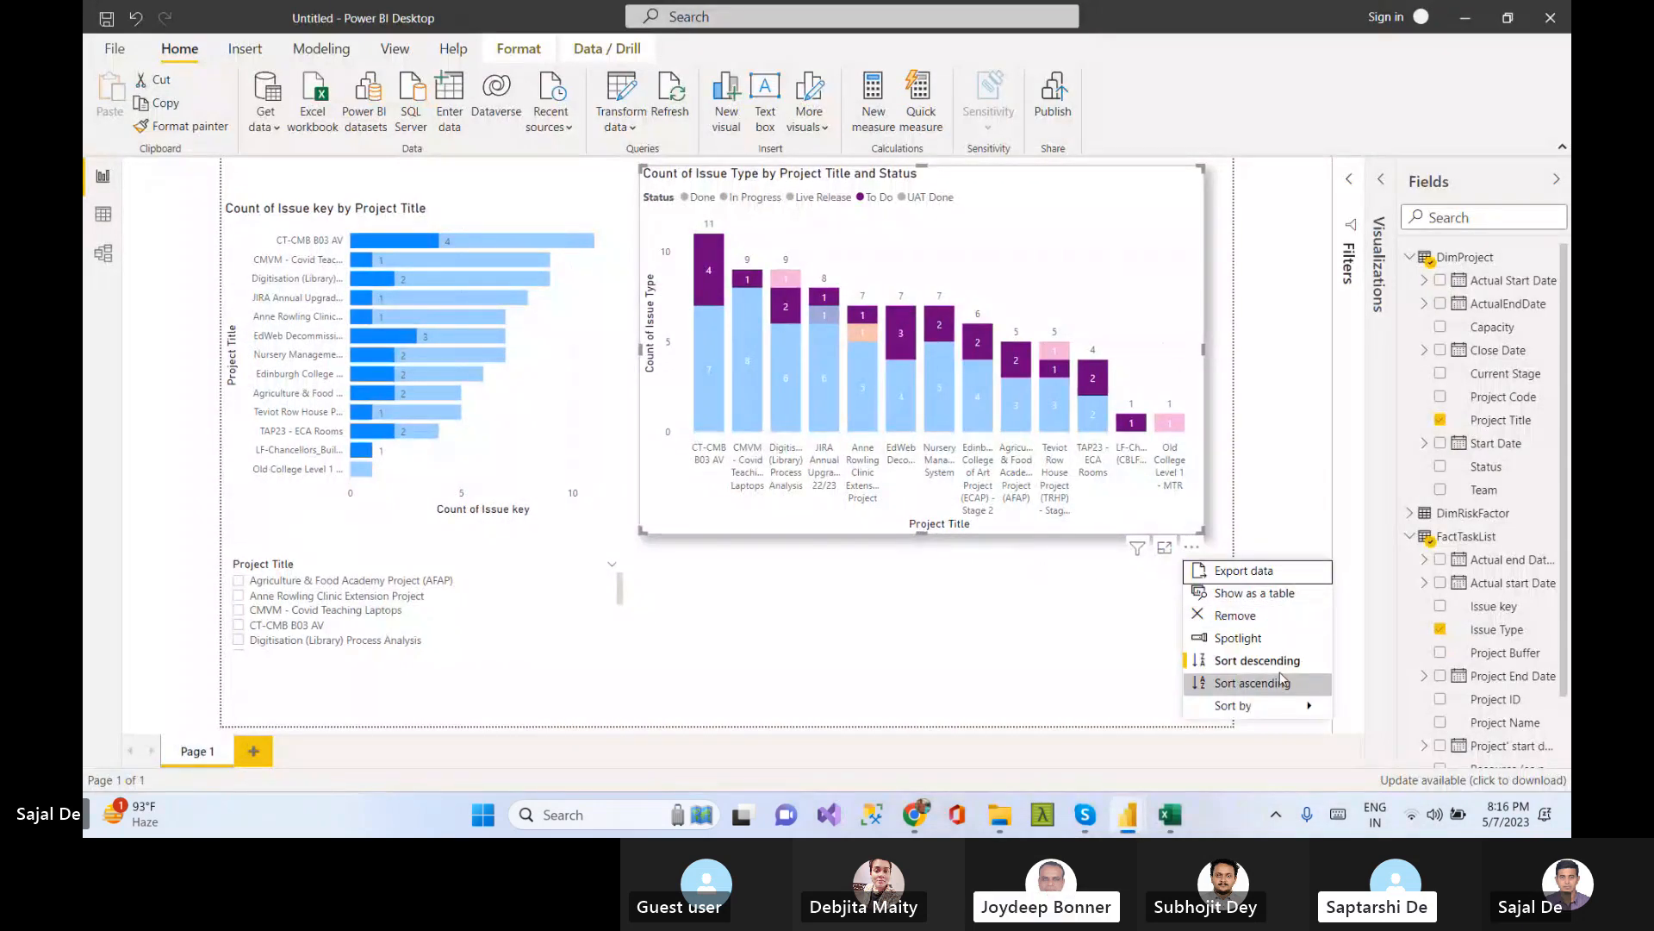
{"action": "mouse_move", "coordinate": [1263, 711]}
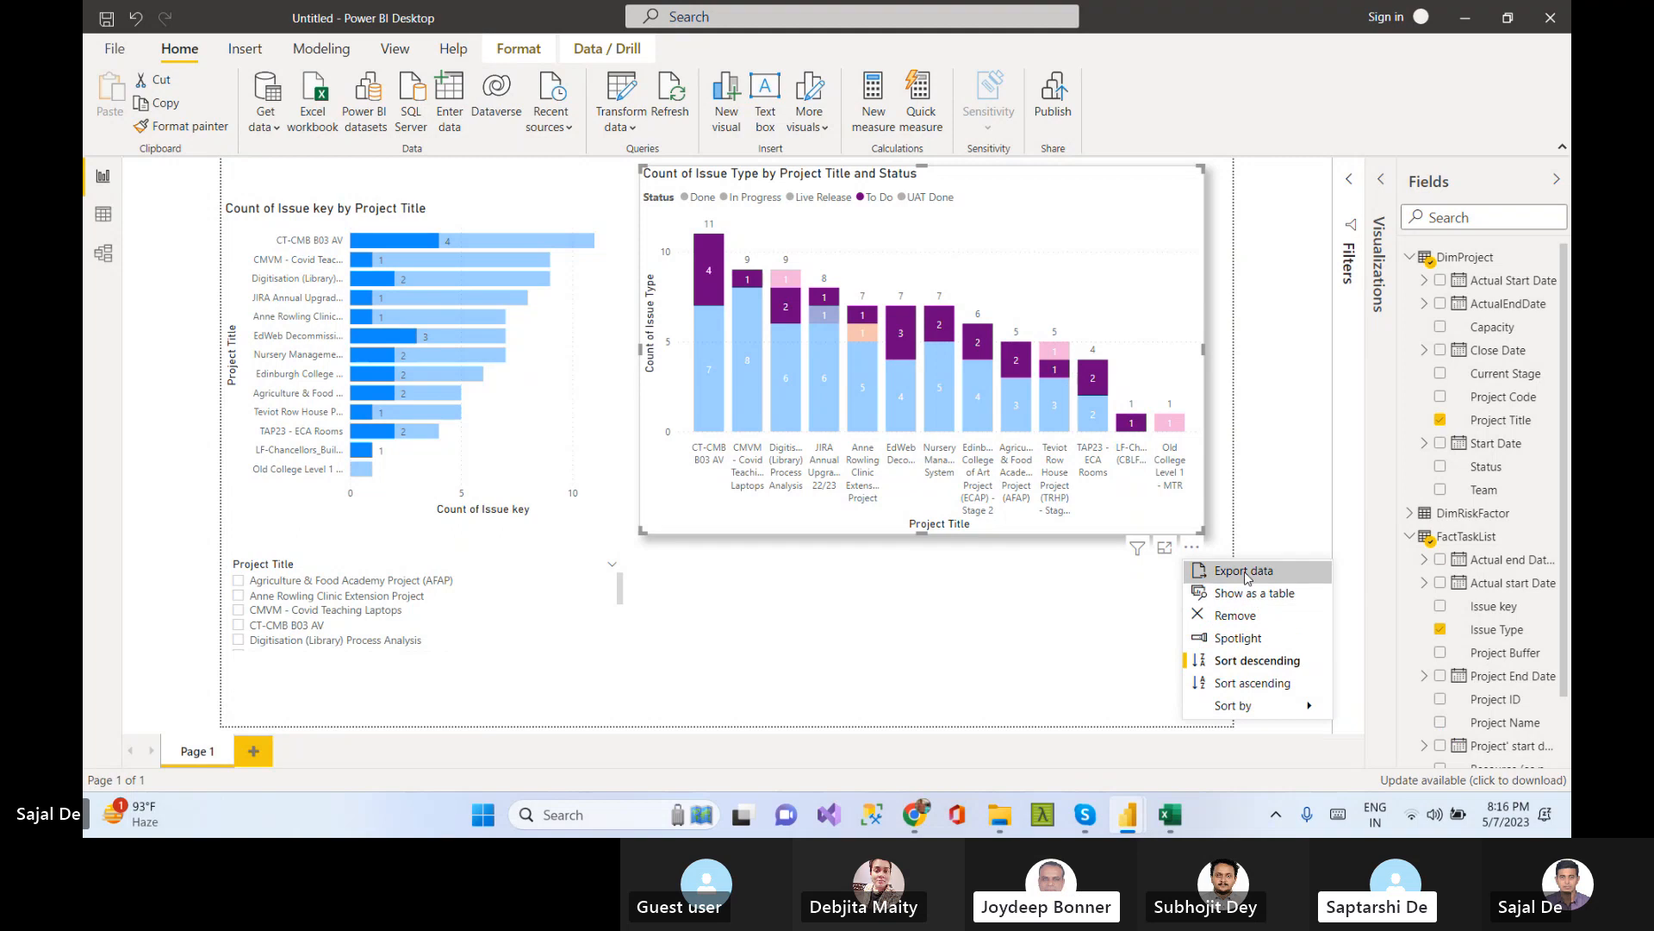
{"action": "left_click", "coordinate": [1165, 548]}
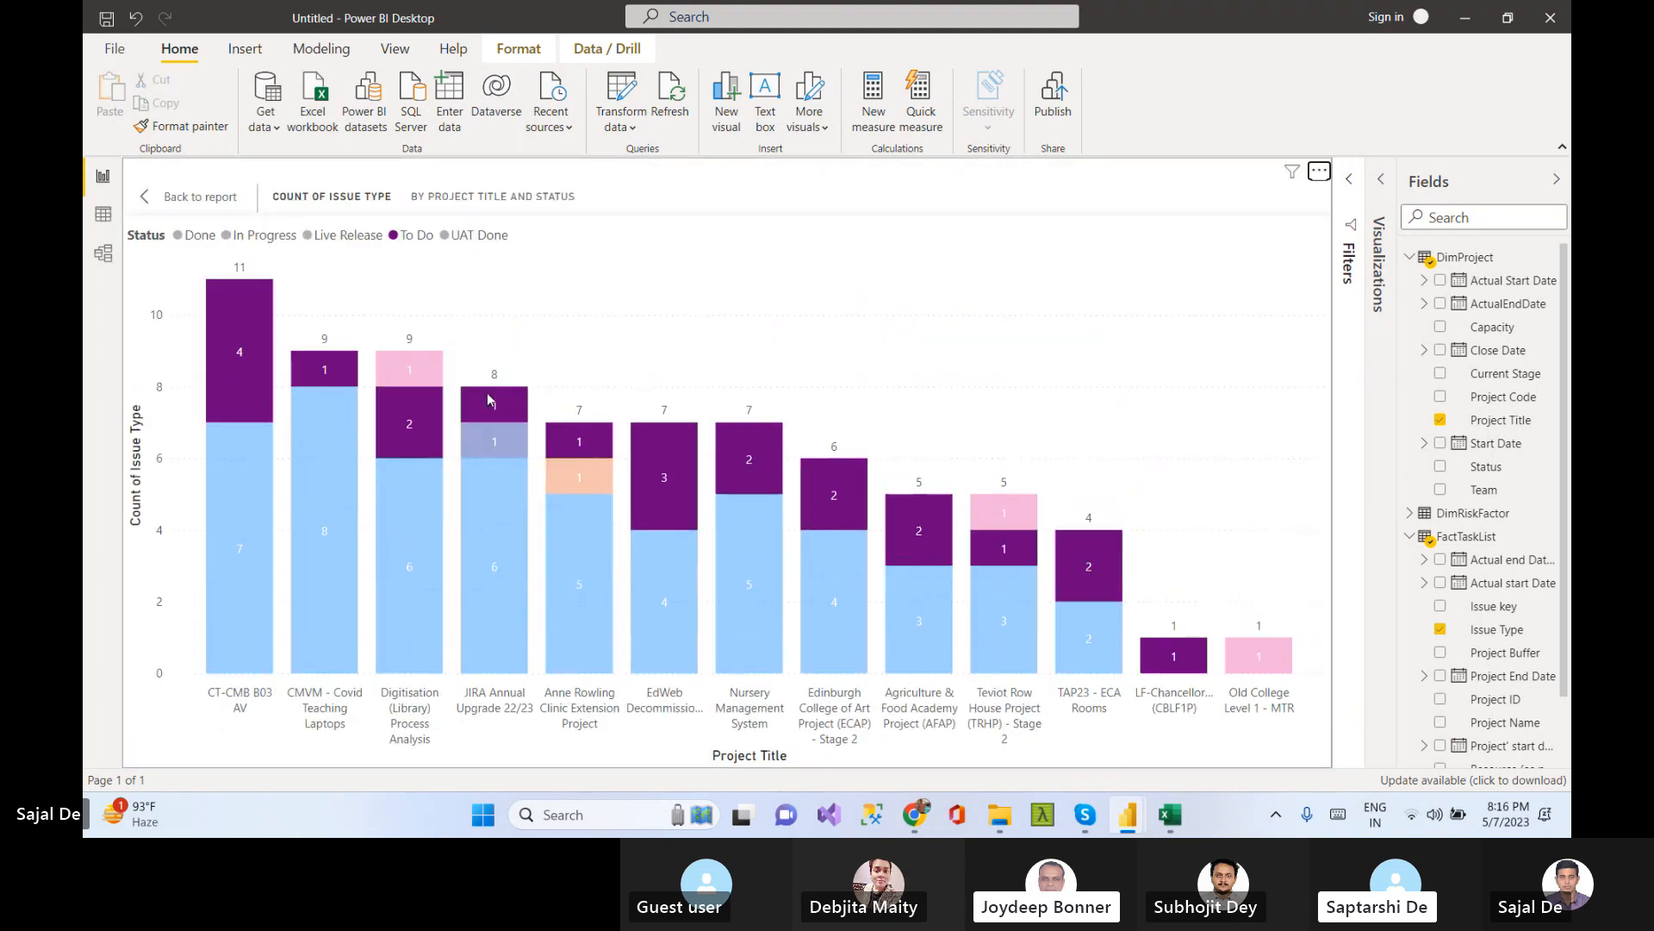
{"action": "left_click", "coordinate": [1320, 171]}
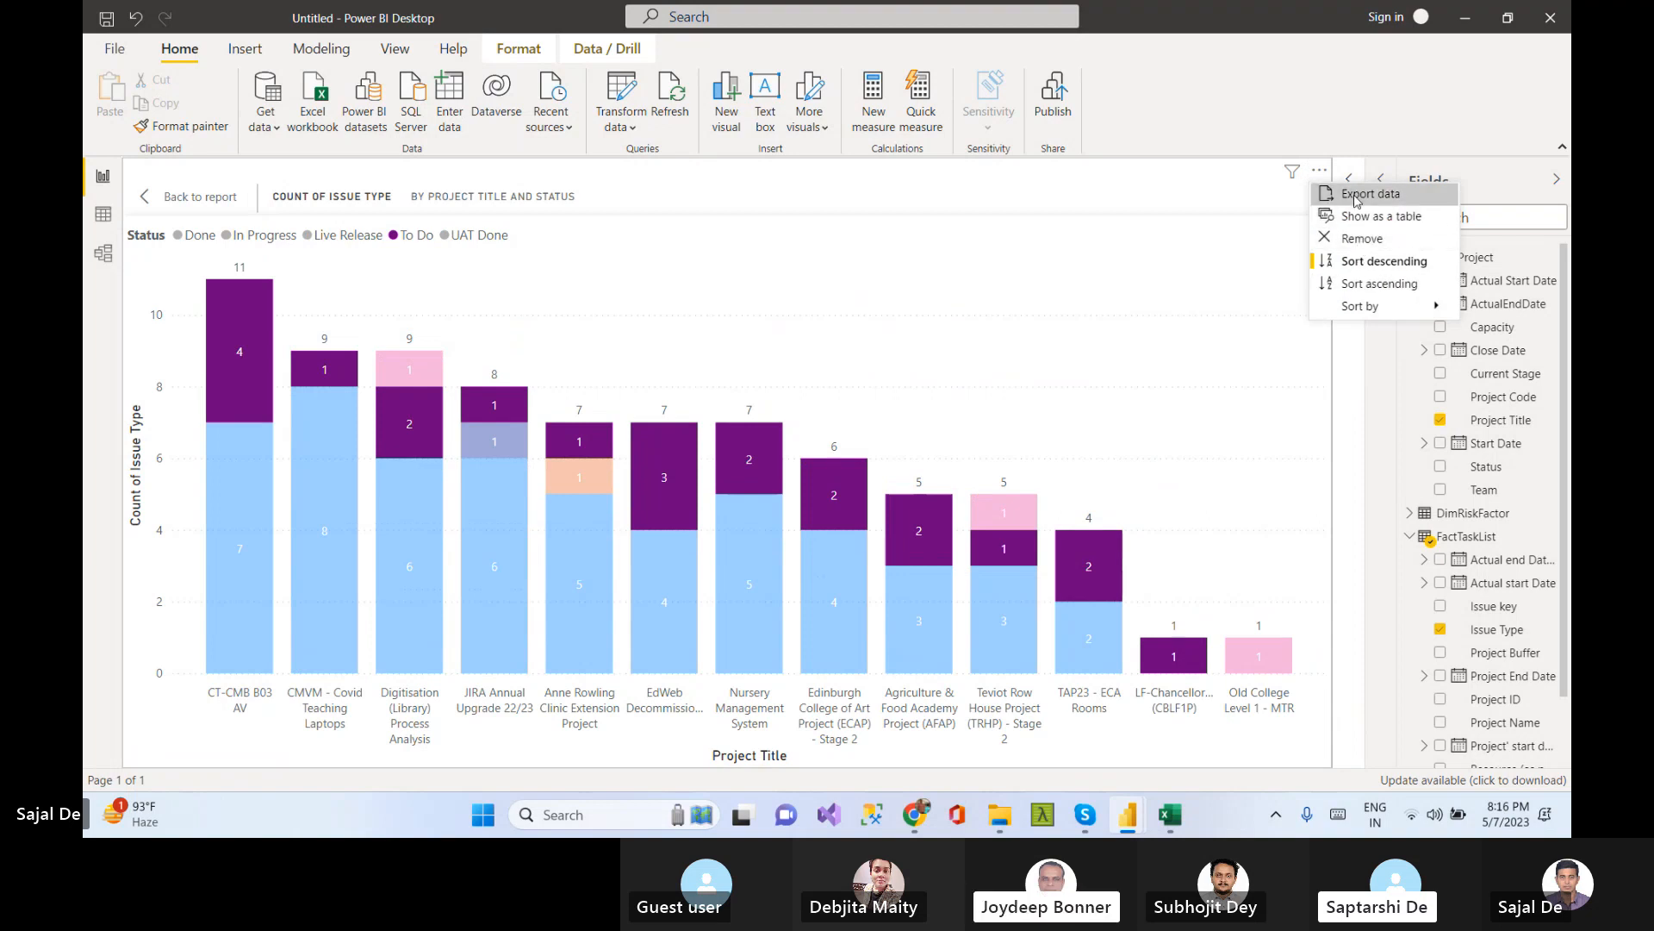
{"action": "mouse_move", "coordinate": [1368, 308]}
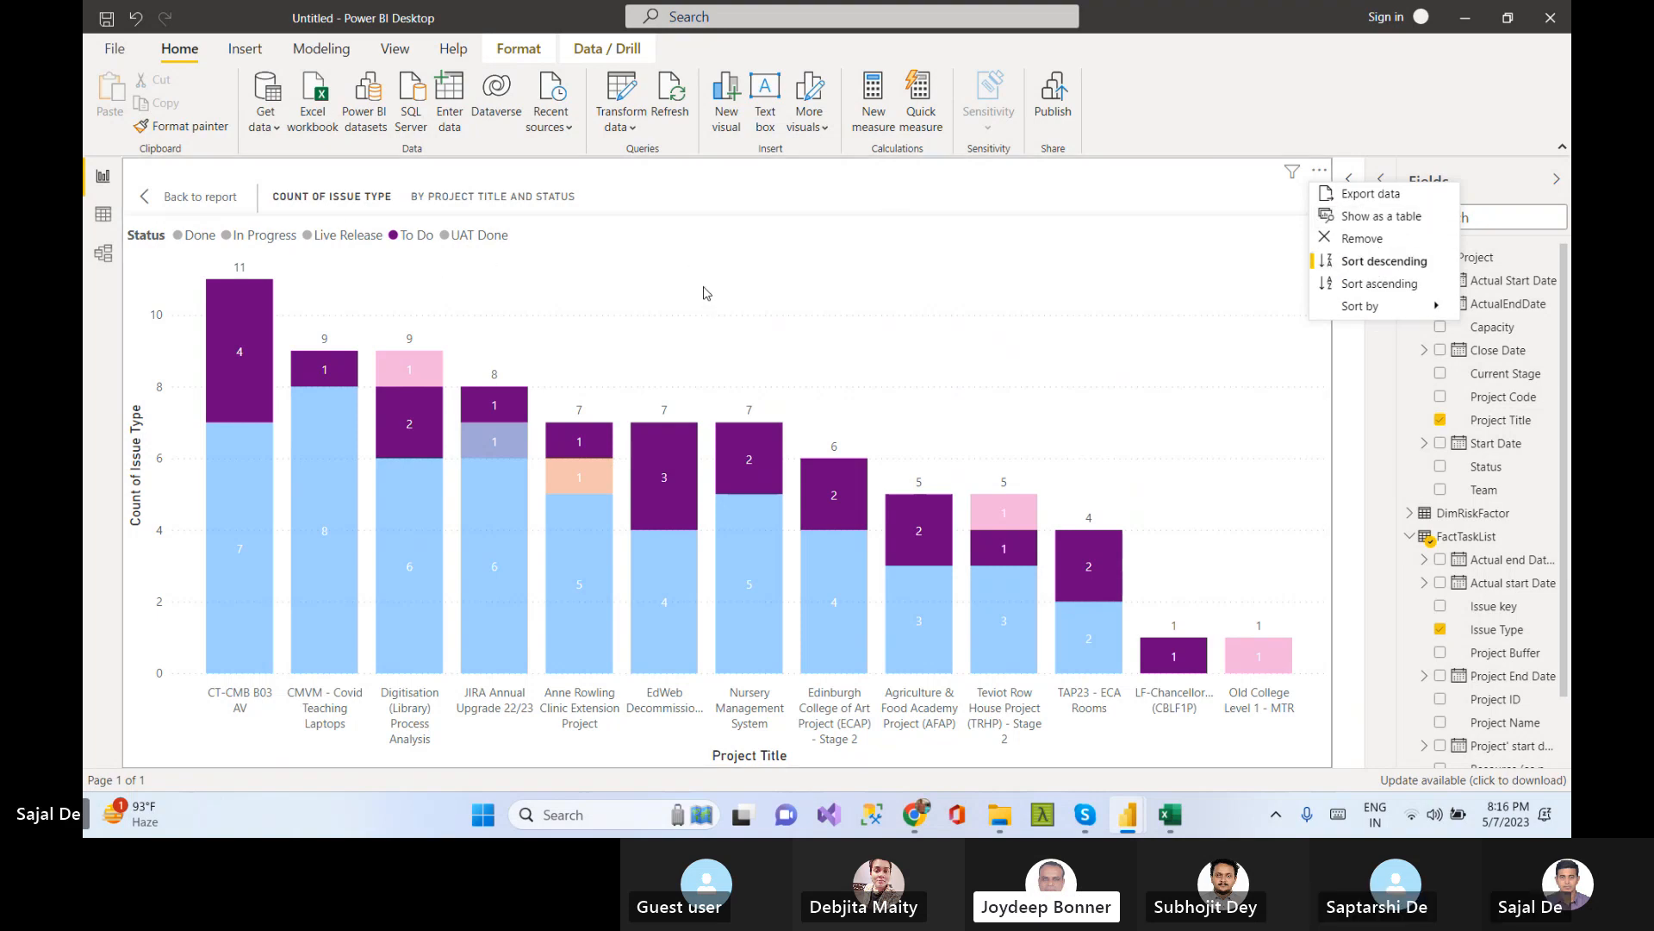
{"action": "left_click", "coordinate": [1282, 481]}
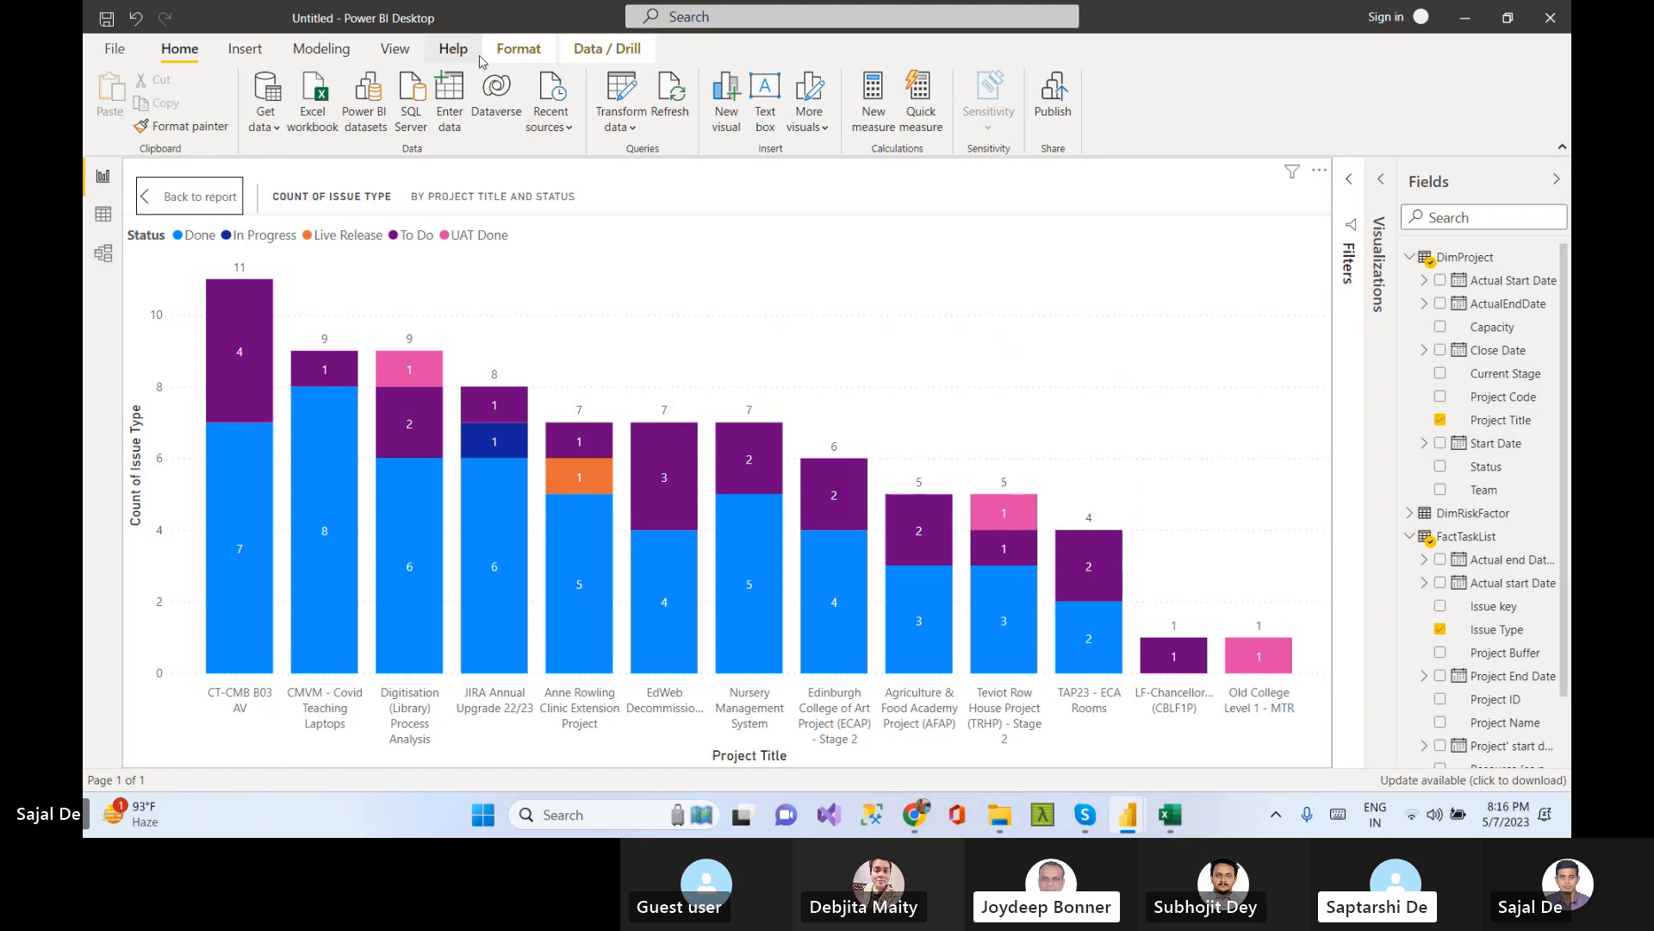
Export the Power BI report to PDF
{"action": "left_click", "coordinate": [392, 49]}
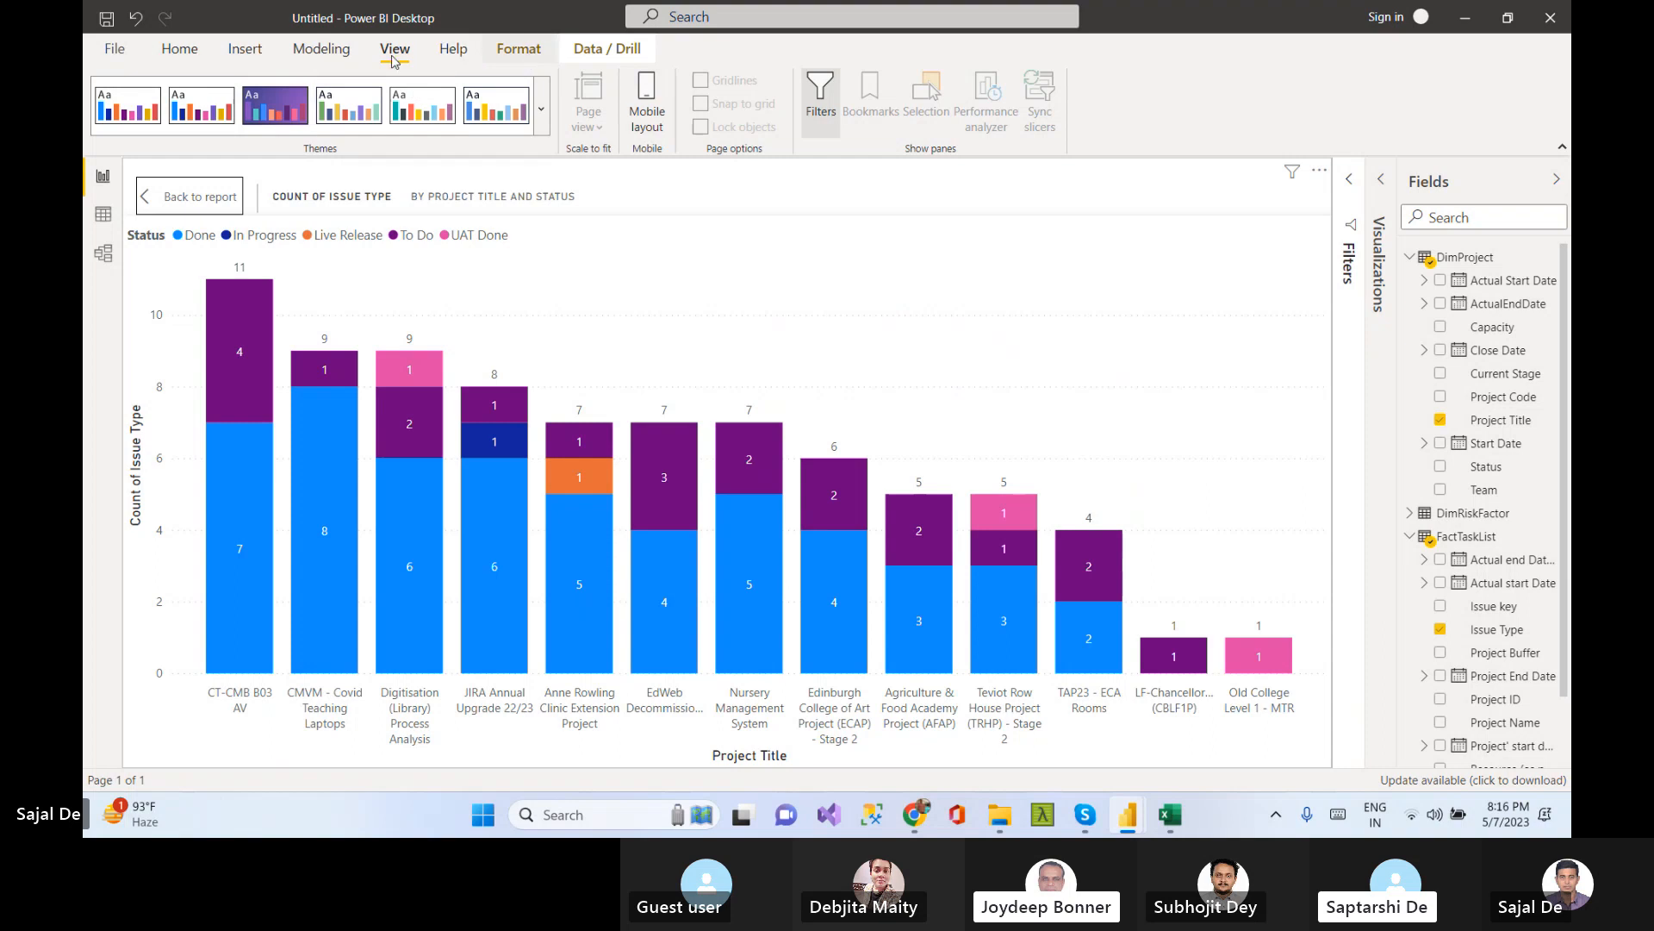
{"action": "left_click", "coordinate": [117, 53]}
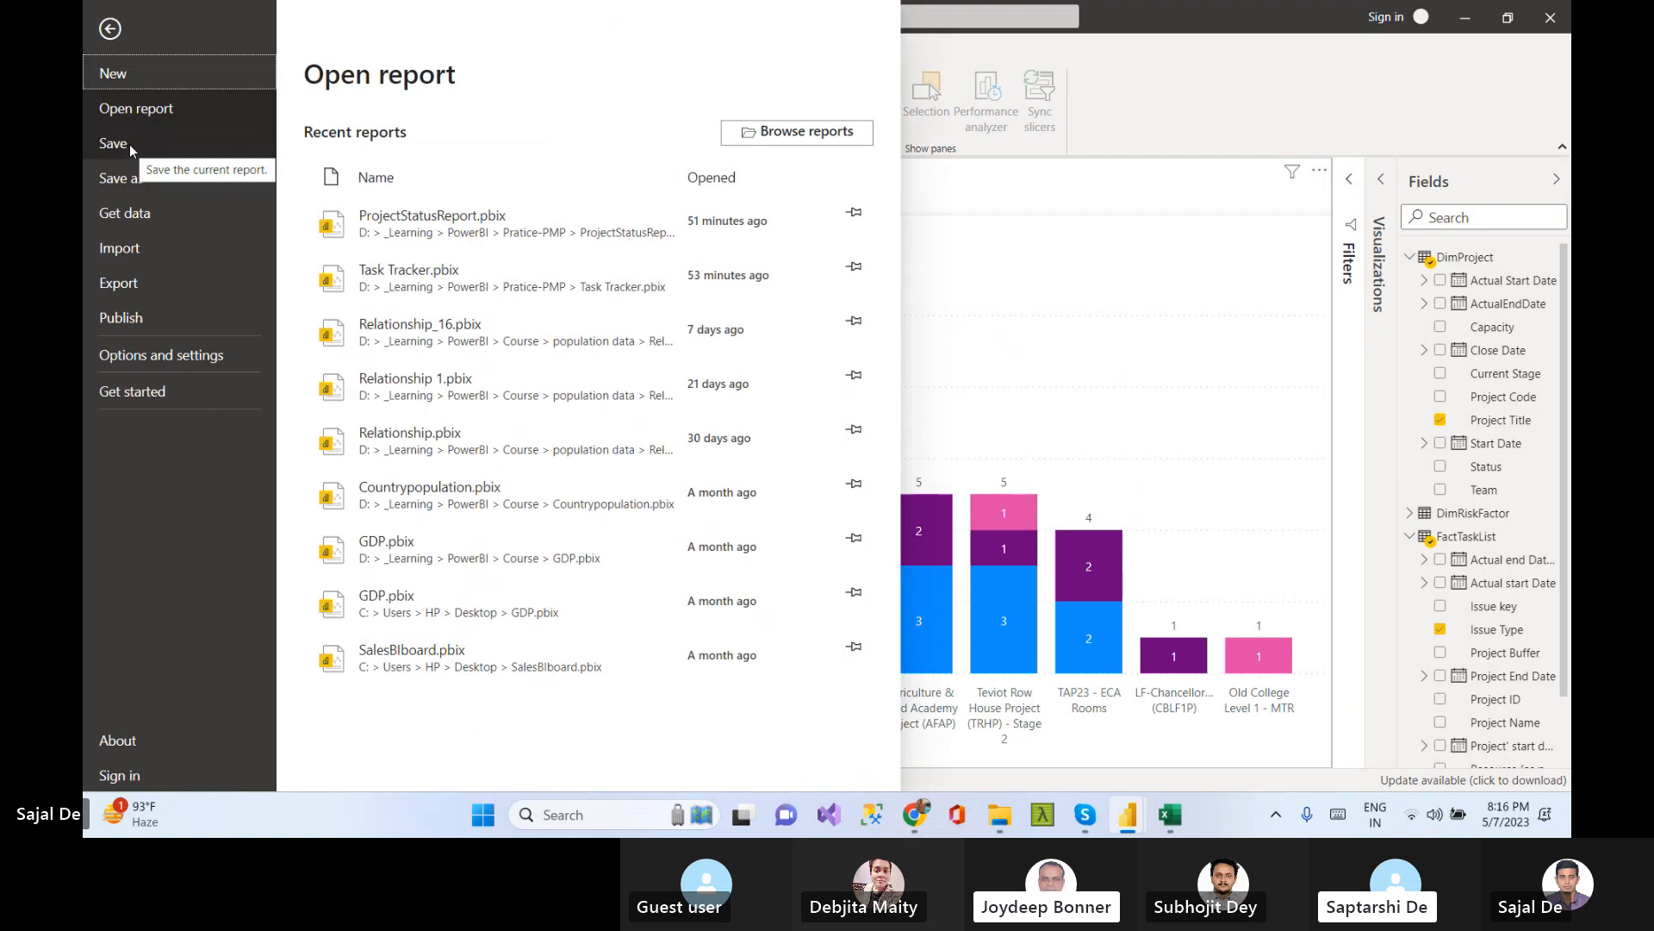
{"action": "left_click", "coordinate": [138, 292]}
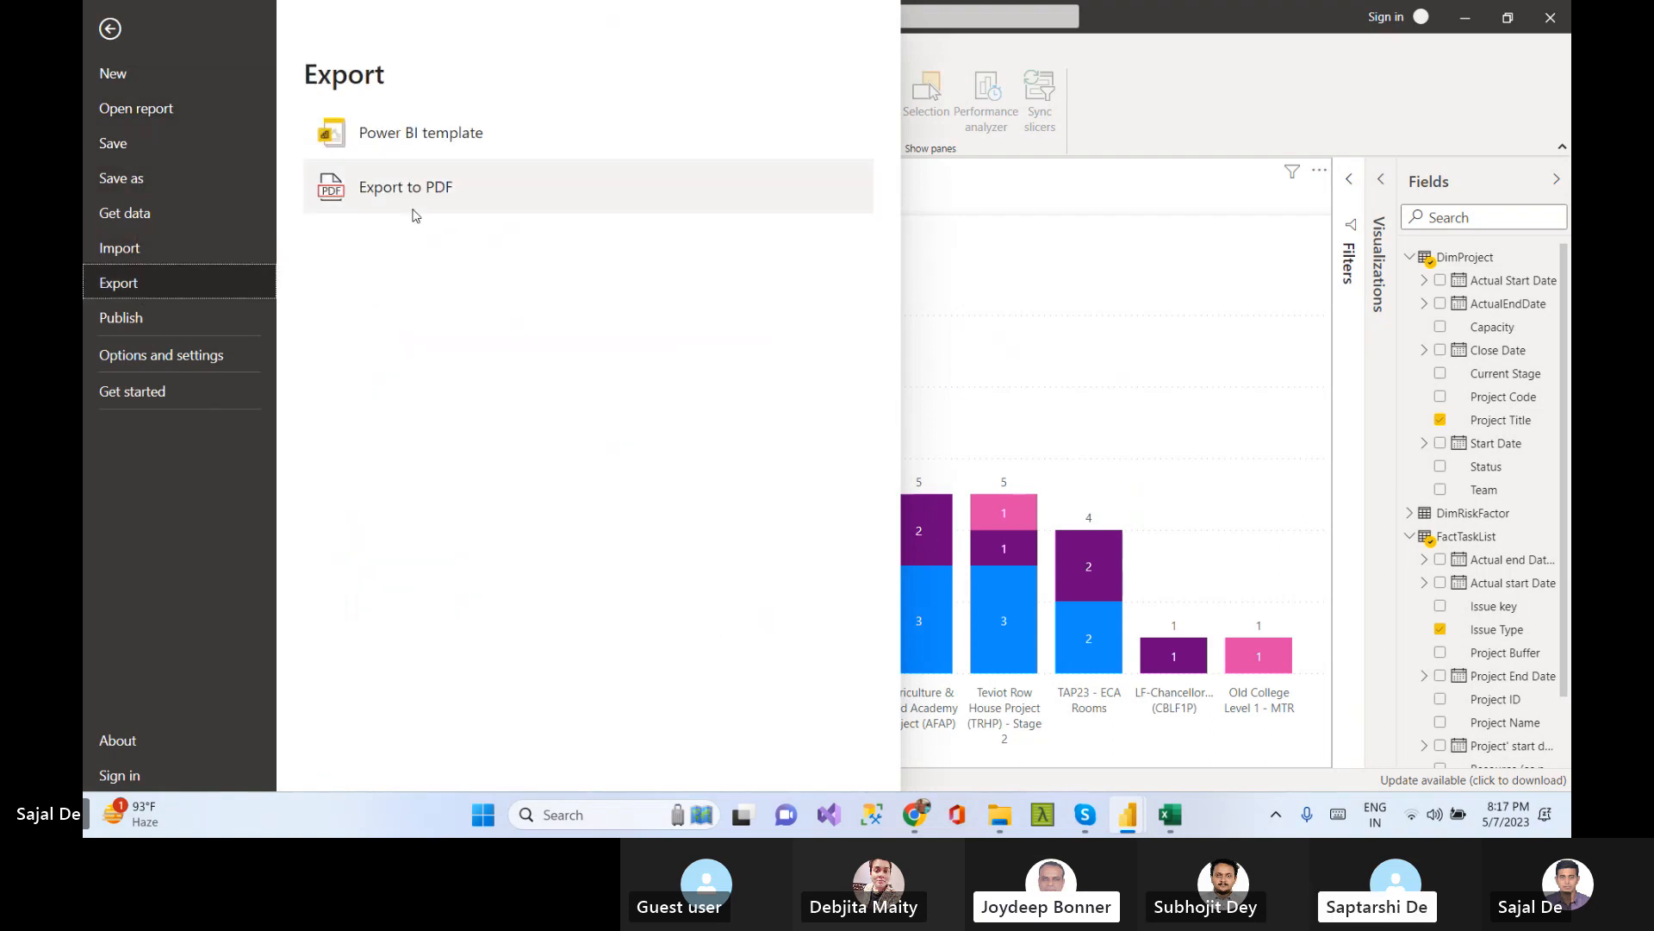
{"action": "left_click", "coordinate": [410, 191]}
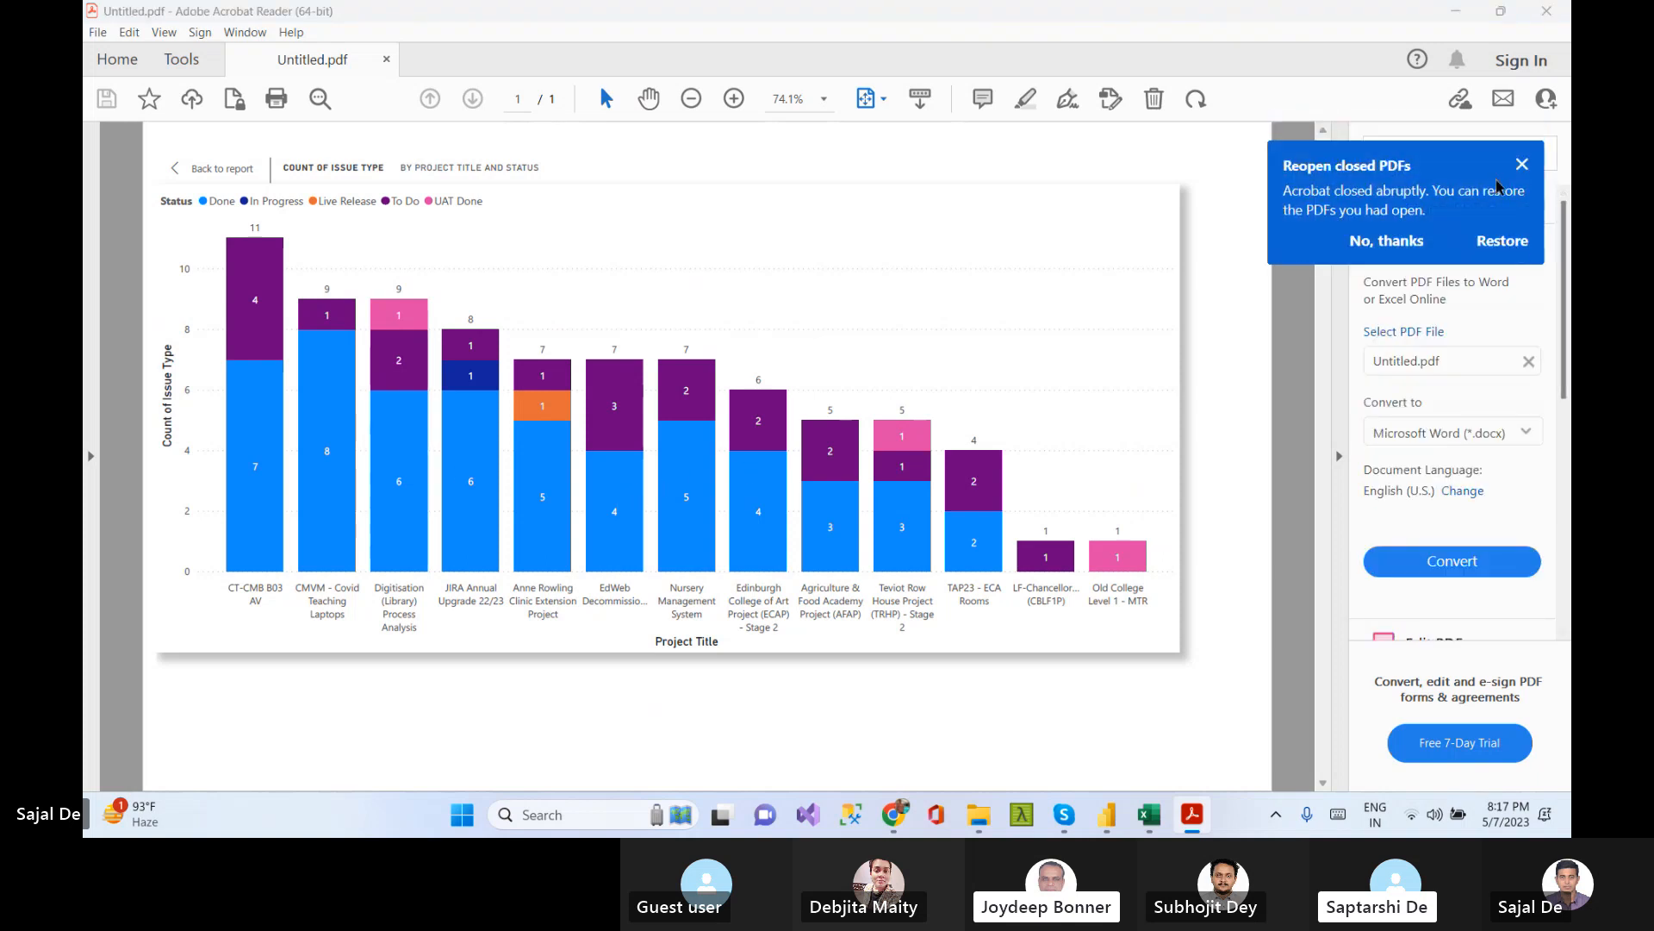
Dismiss the reopen notice and set the PDF's Export PDF conversion to Microsoft Excel (*.xlsx), then start the conversion
{"action": "left_click", "coordinate": [1522, 164]}
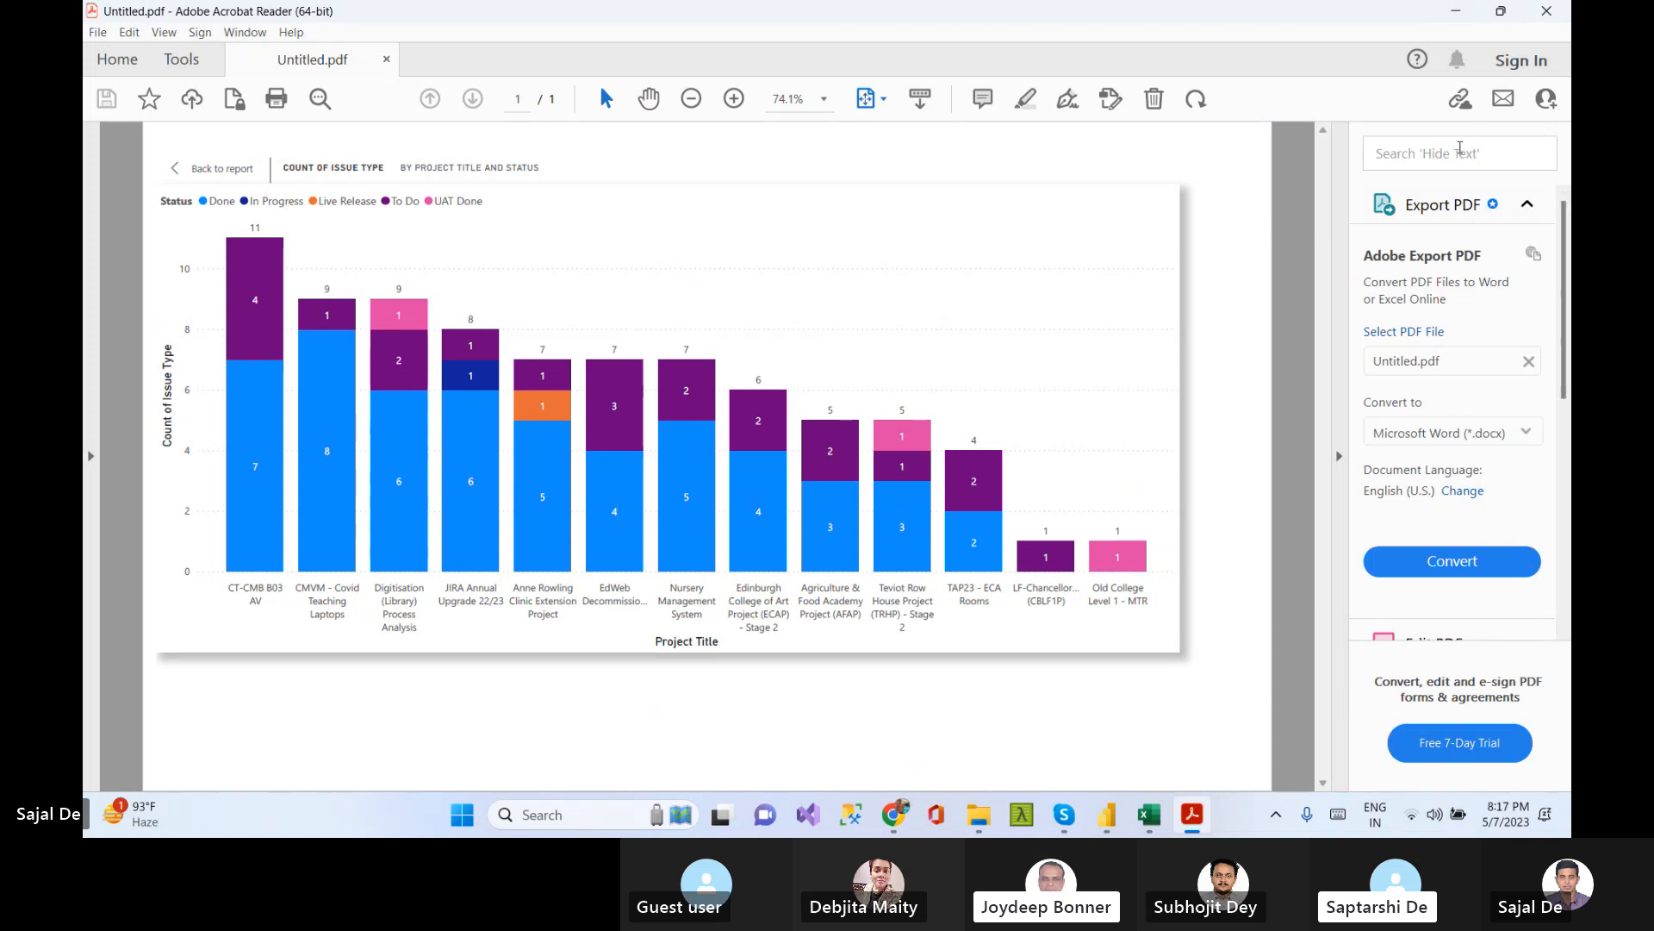
{"action": "left_click", "coordinate": [1532, 542]}
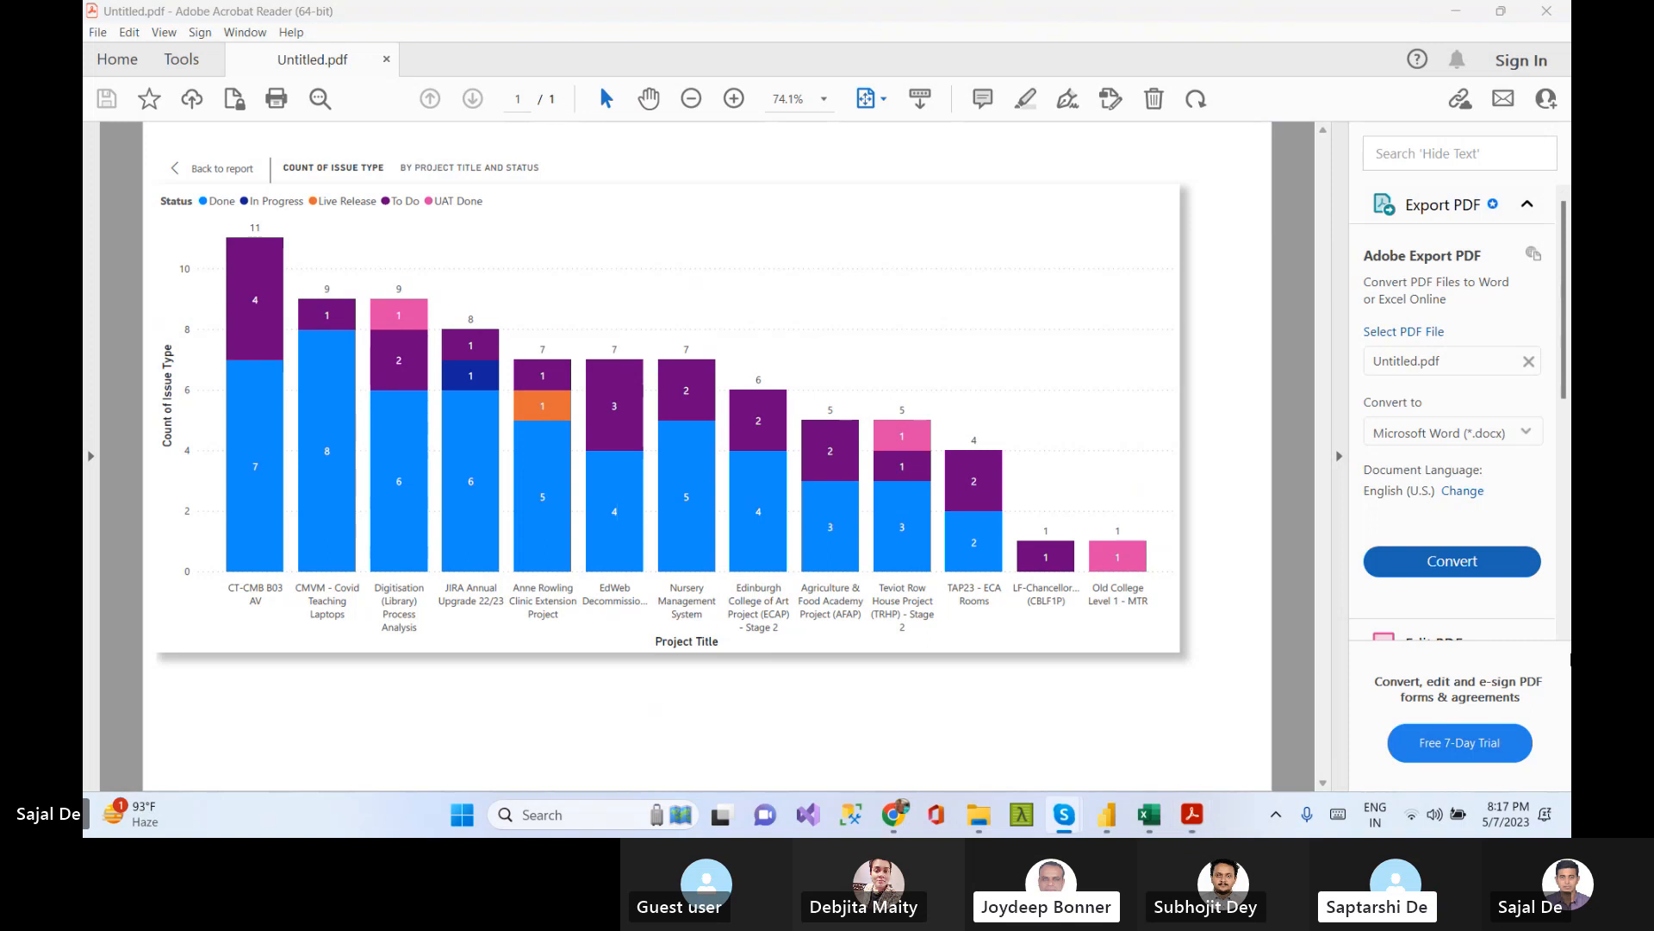
{"action": "left_click", "coordinate": [1462, 434]}
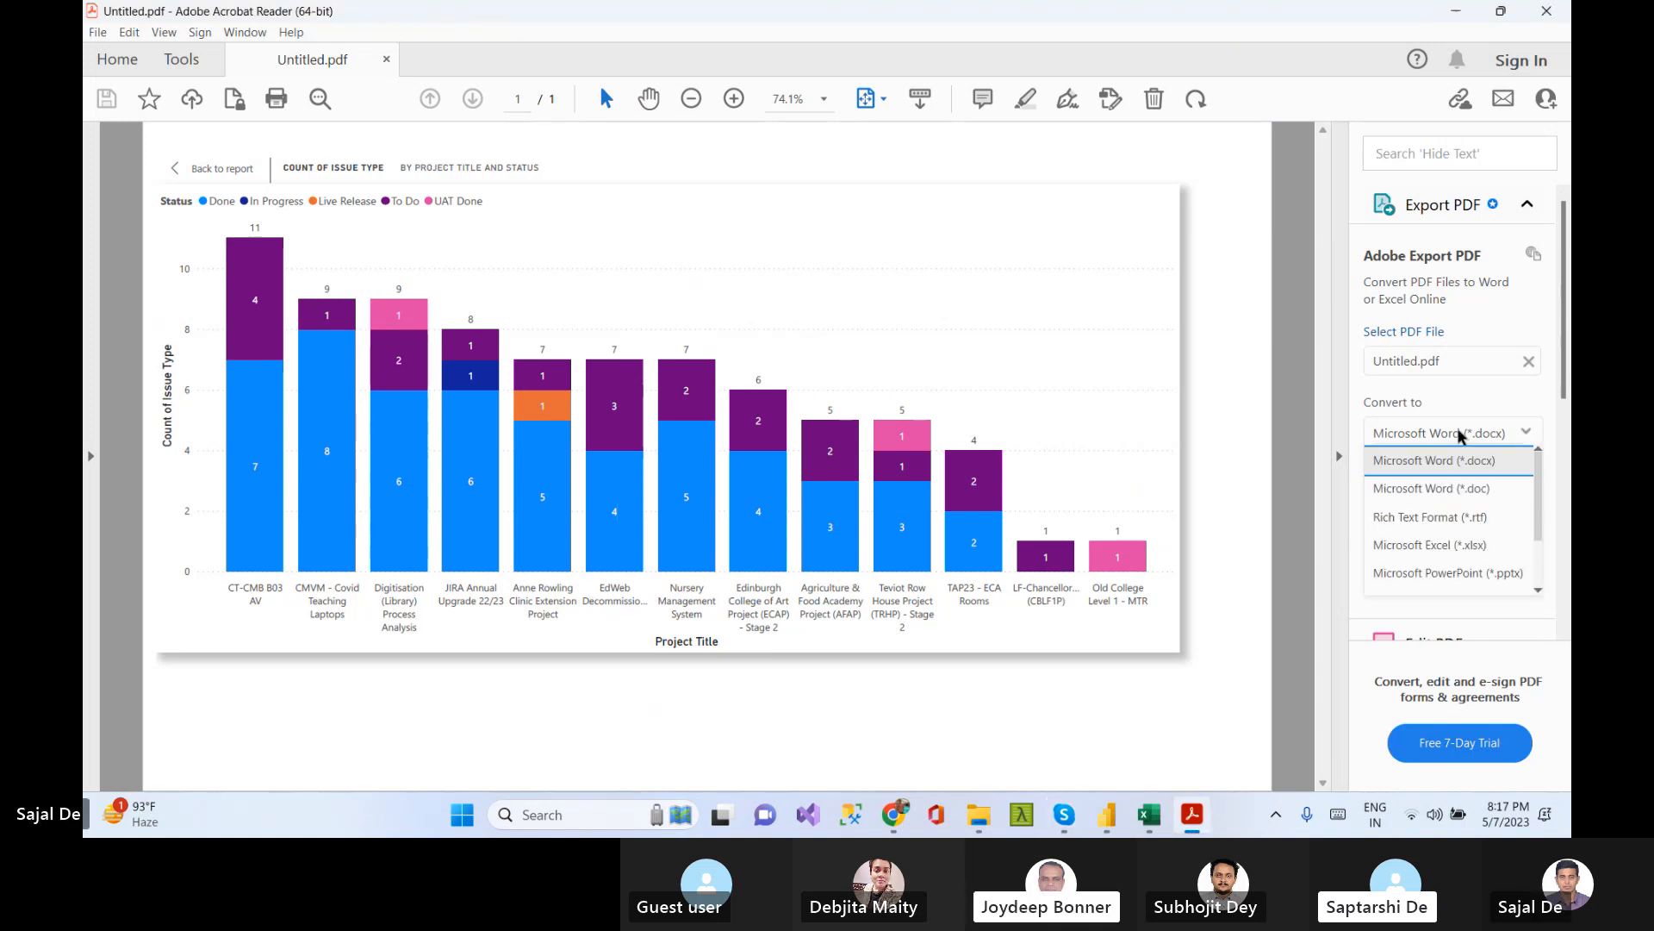
{"action": "left_click", "coordinate": [1479, 547]}
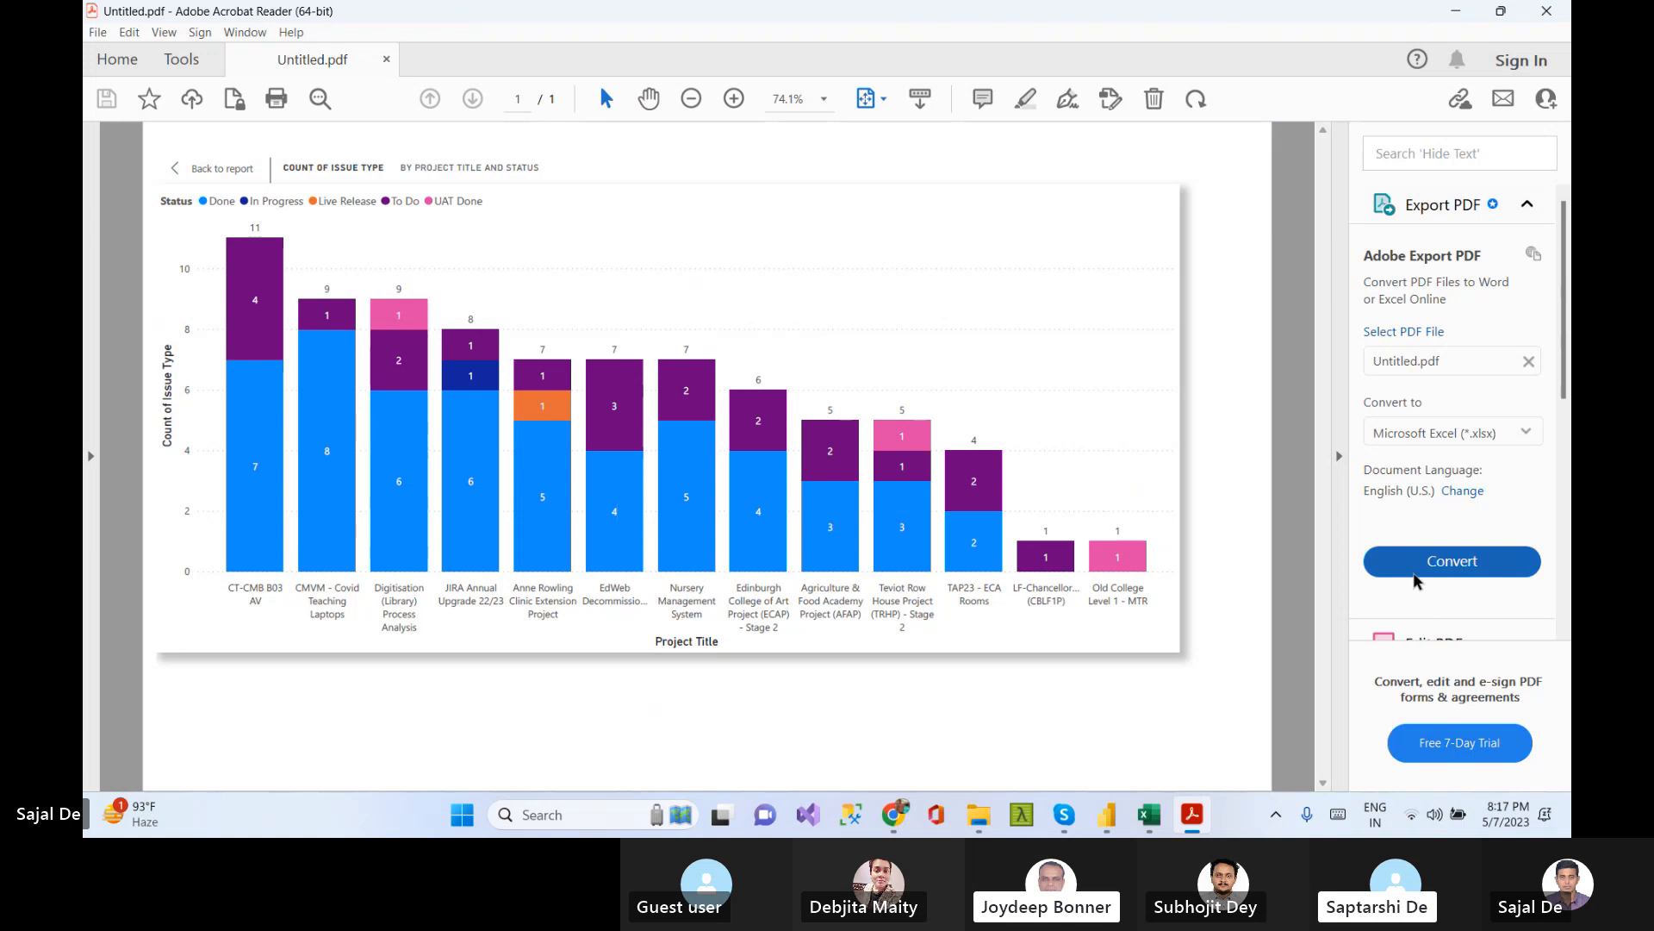
{"action": "left_click", "coordinate": [1466, 562]}
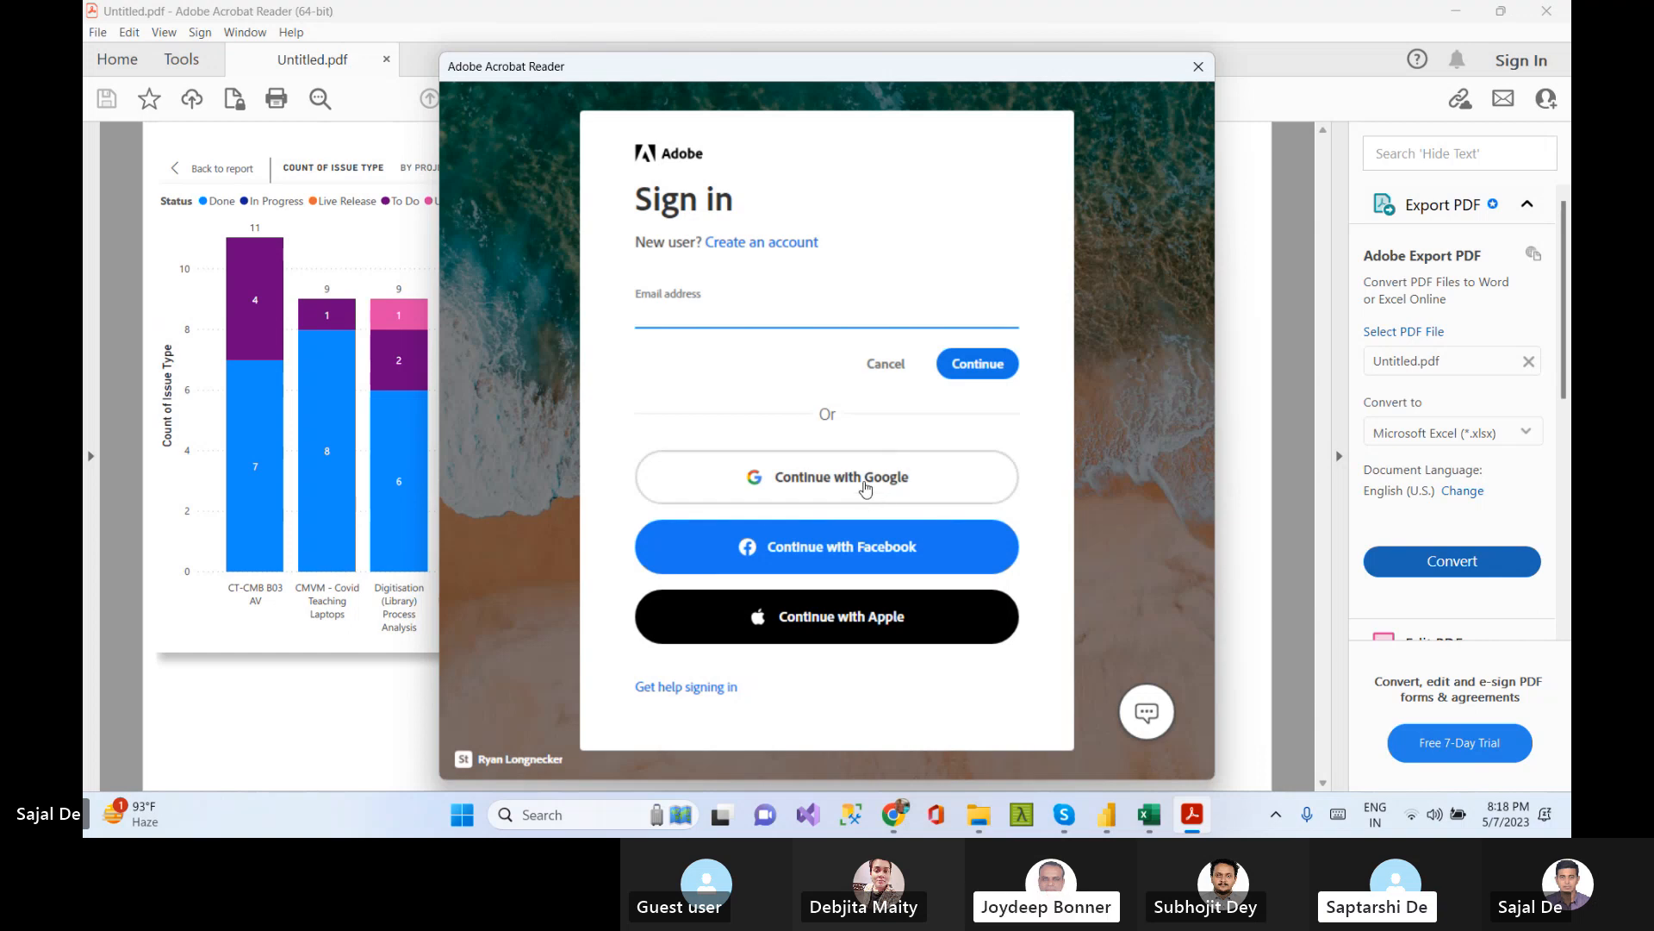
Sign in to Adobe with a Google account and complete the profile by entering the birth year
{"action": "left_click", "coordinate": [866, 488]}
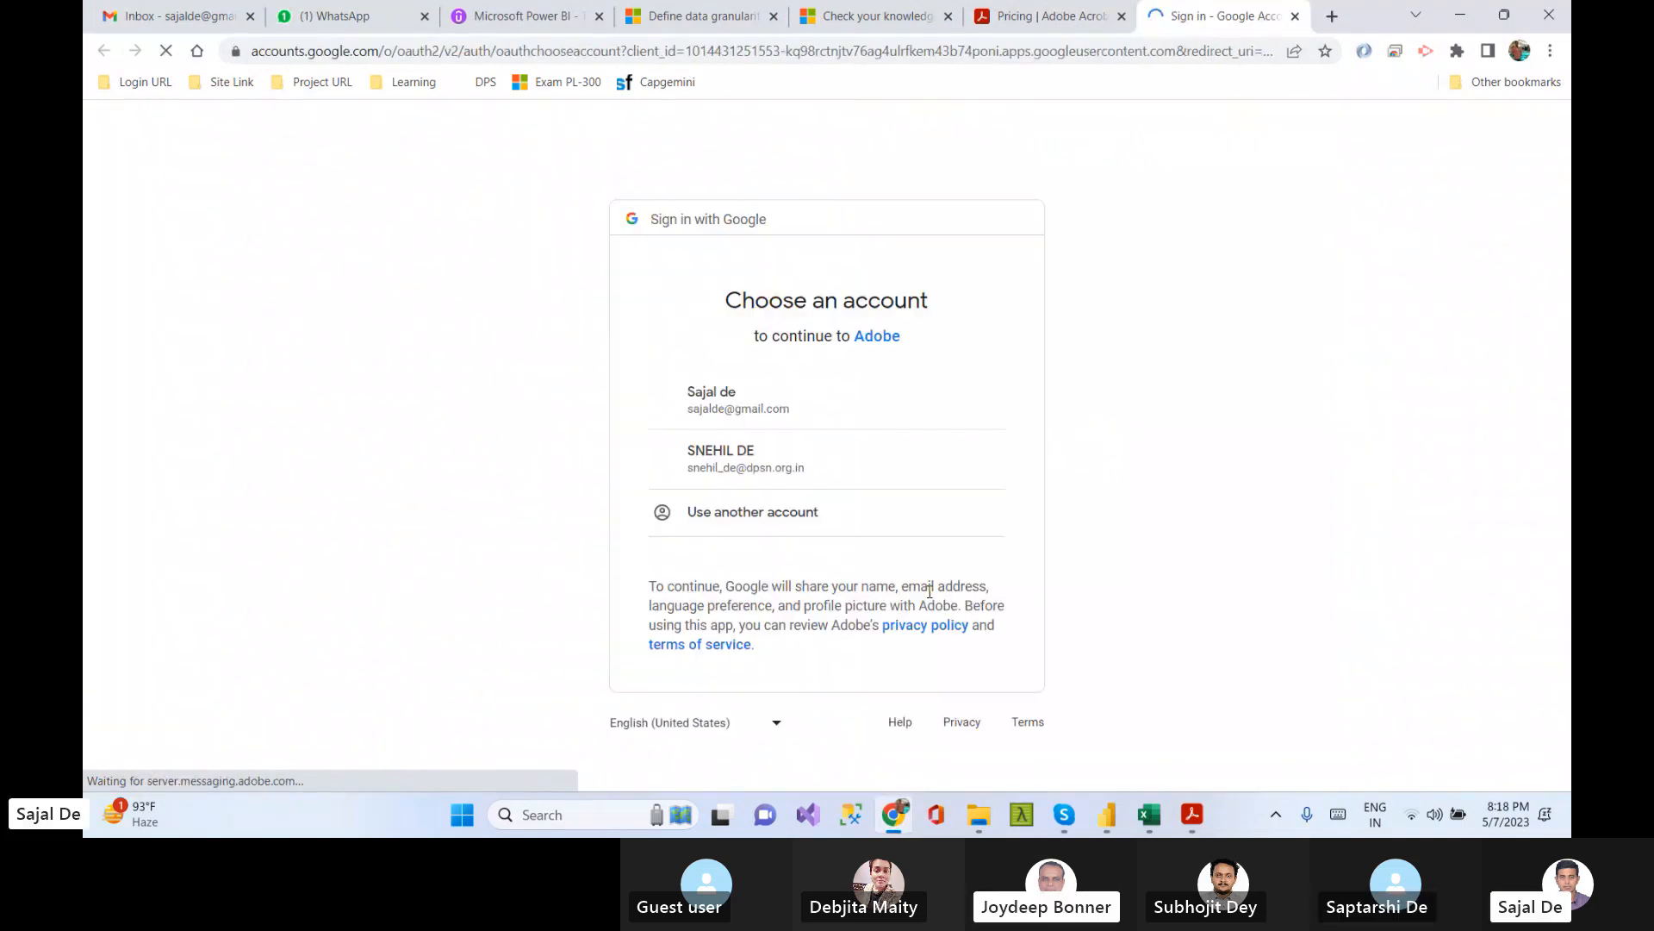
{"action": "left_click", "coordinate": [755, 402]}
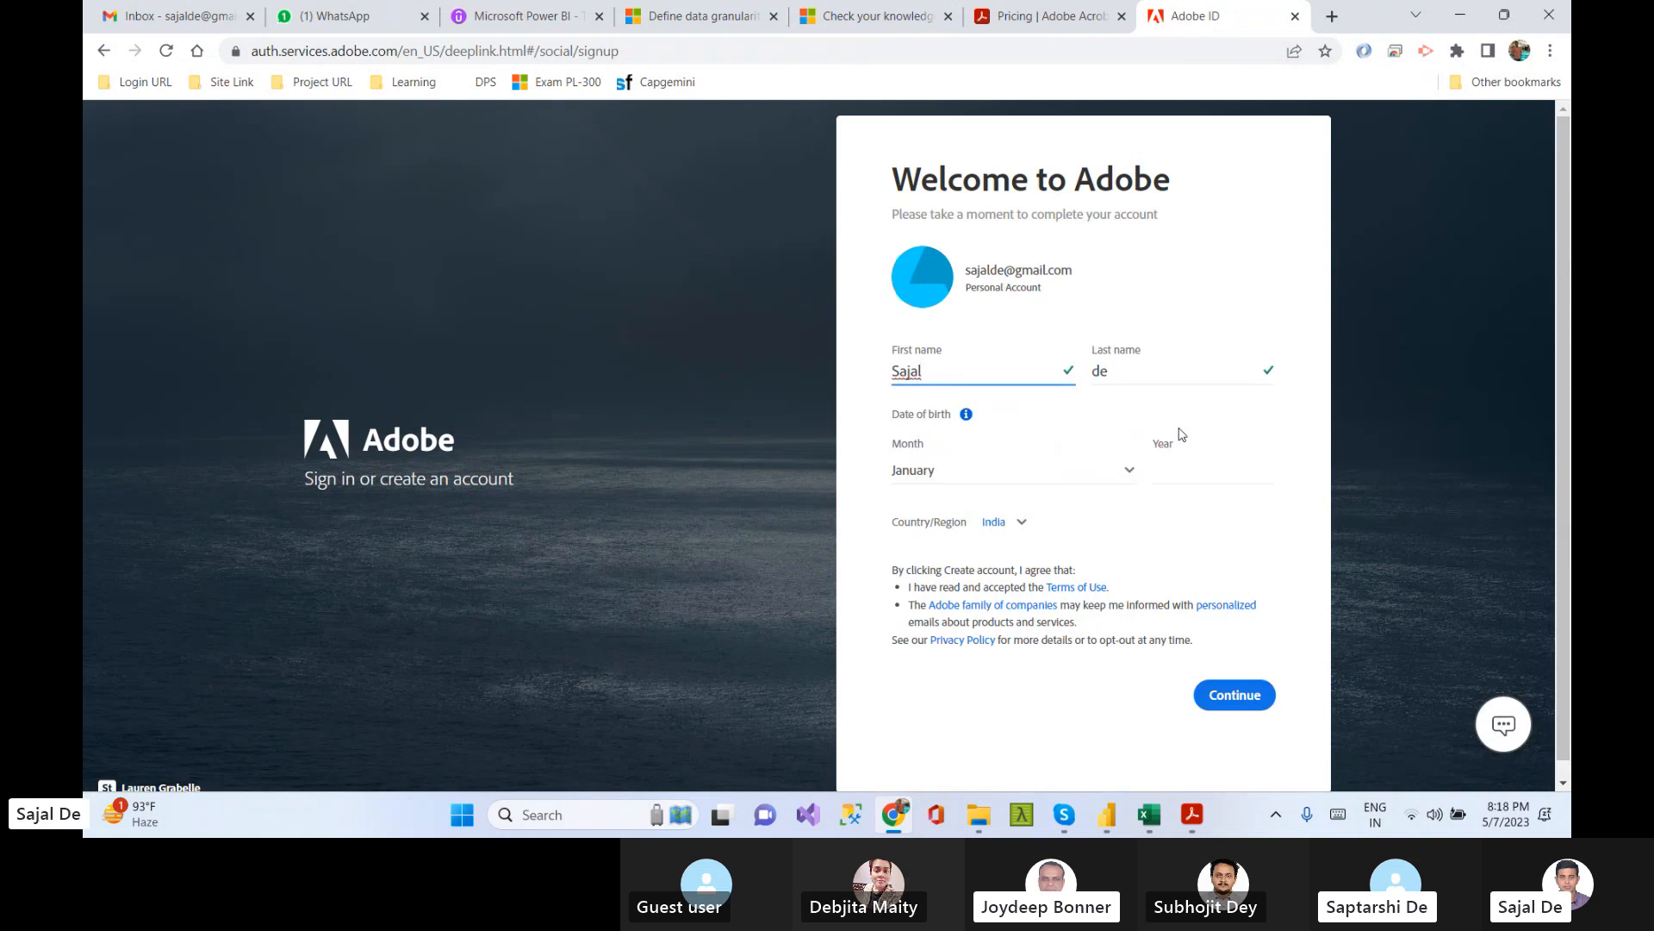
{"action": "left_click", "coordinate": [1256, 698]}
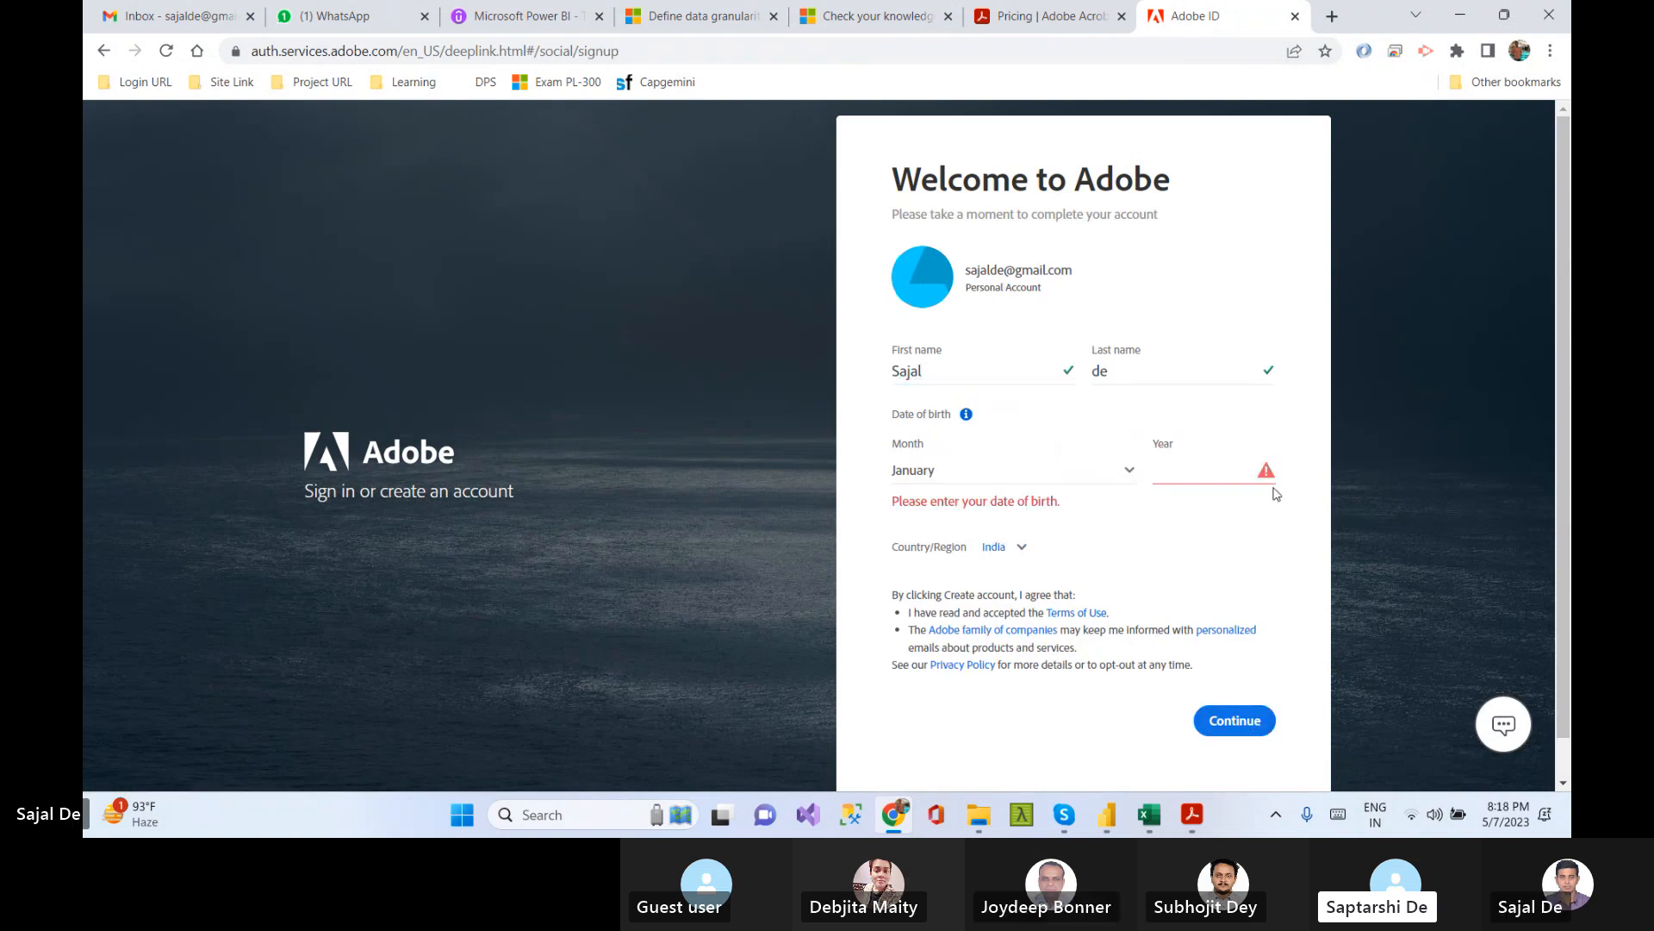
{"action": "left_click", "coordinate": [1211, 470]}
{"action": "type", "text": "199"}
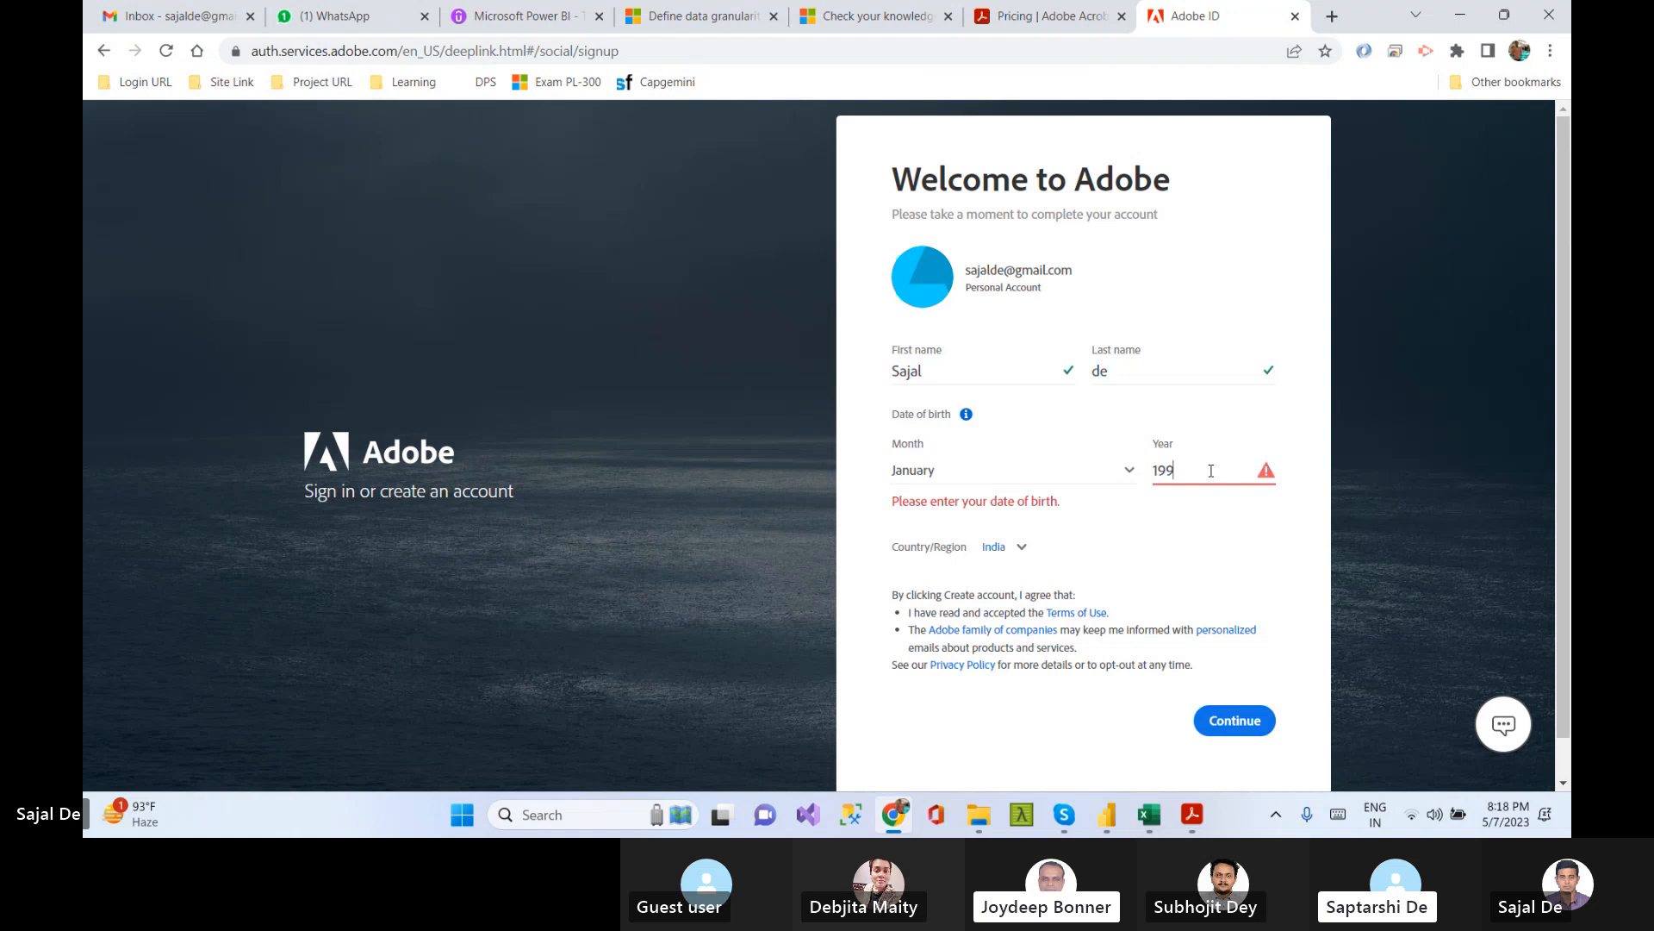
{"action": "key", "text": "BackSpace"}
{"action": "type", "text": "80"}
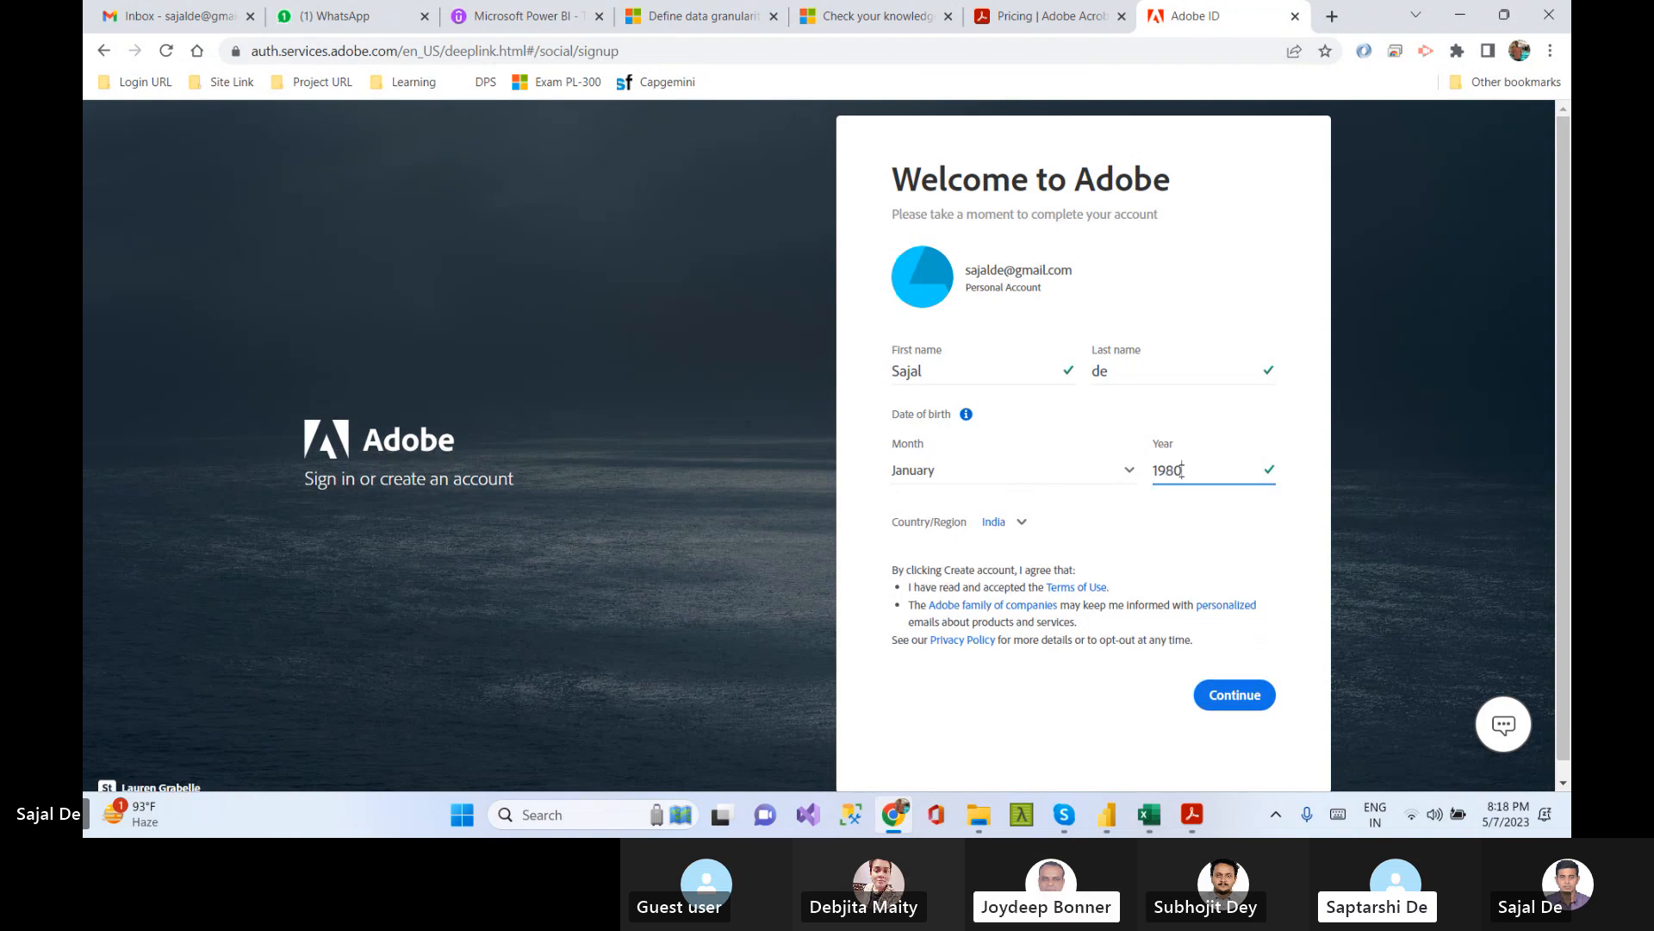
{"action": "left_click", "coordinate": [1246, 694]}
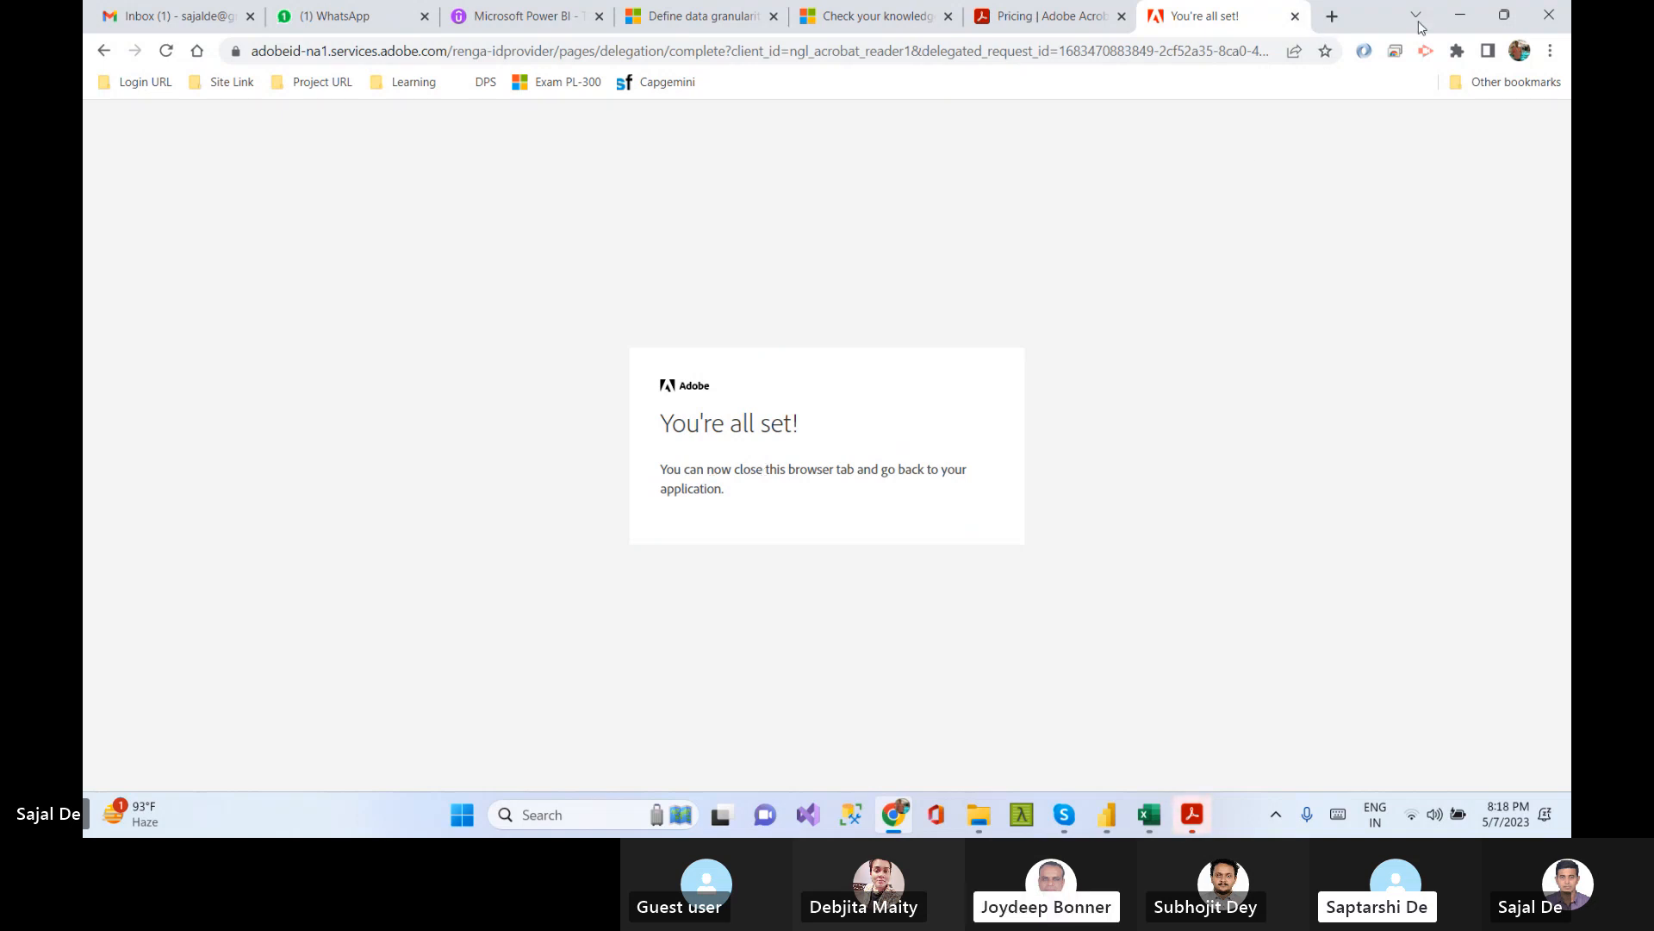
Close the sign-in tab and retry converting the PDF to Excel, viewing the Adobe pricing page
{"action": "left_click", "coordinate": [1296, 17]}
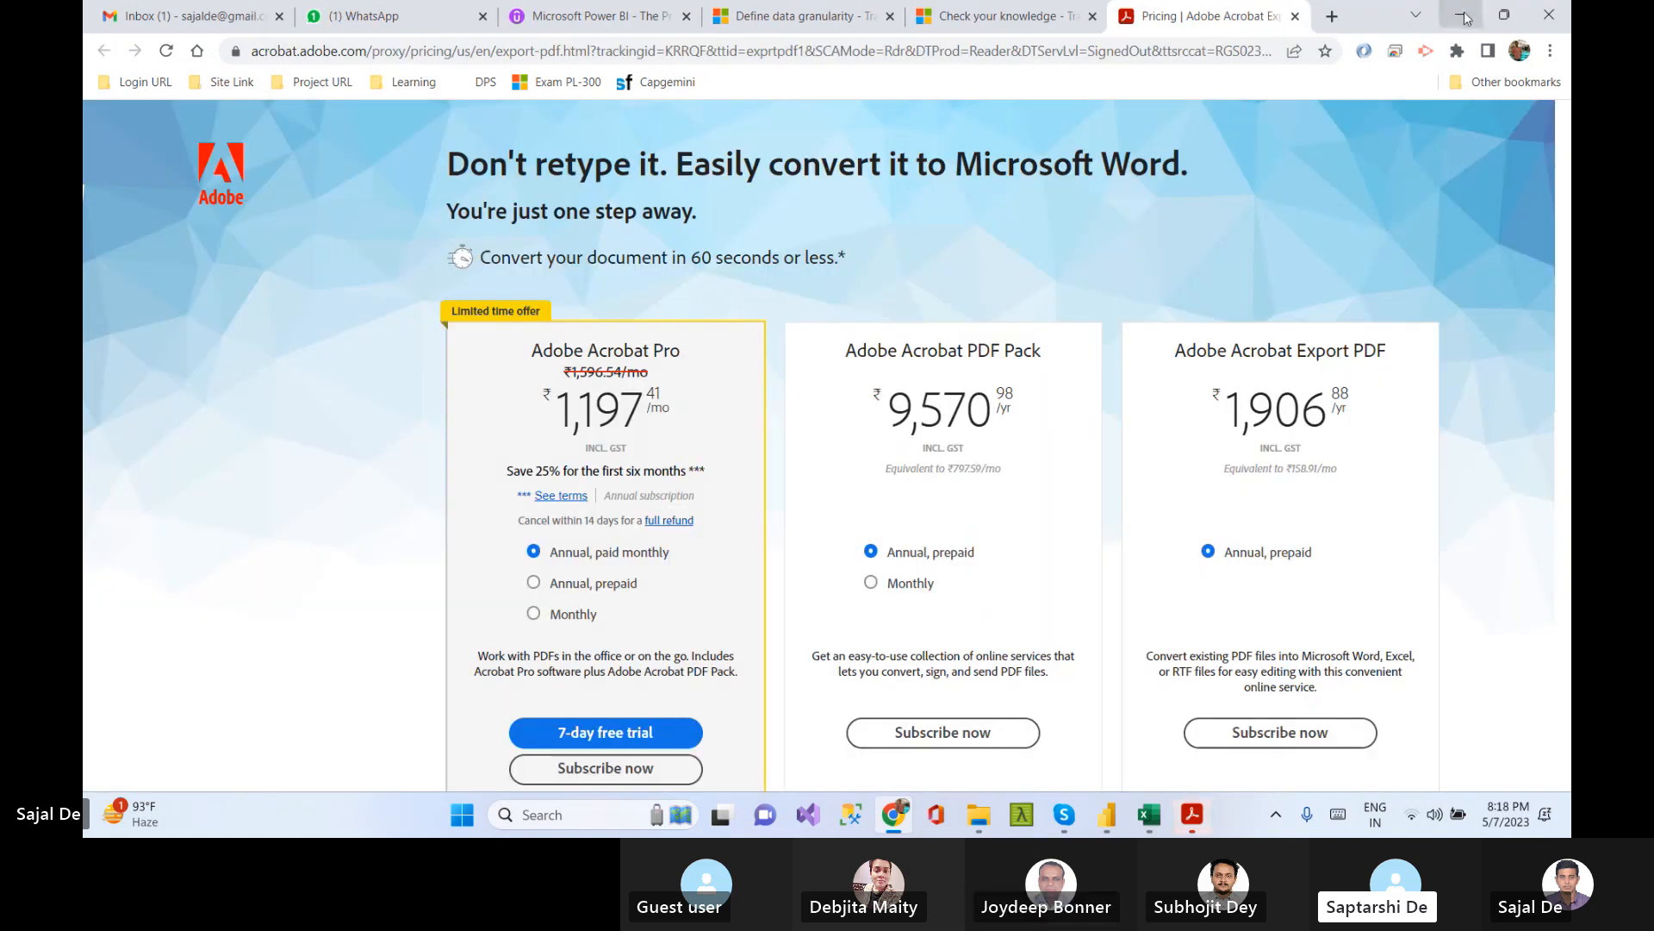
{"action": "left_click", "coordinate": [1459, 15]}
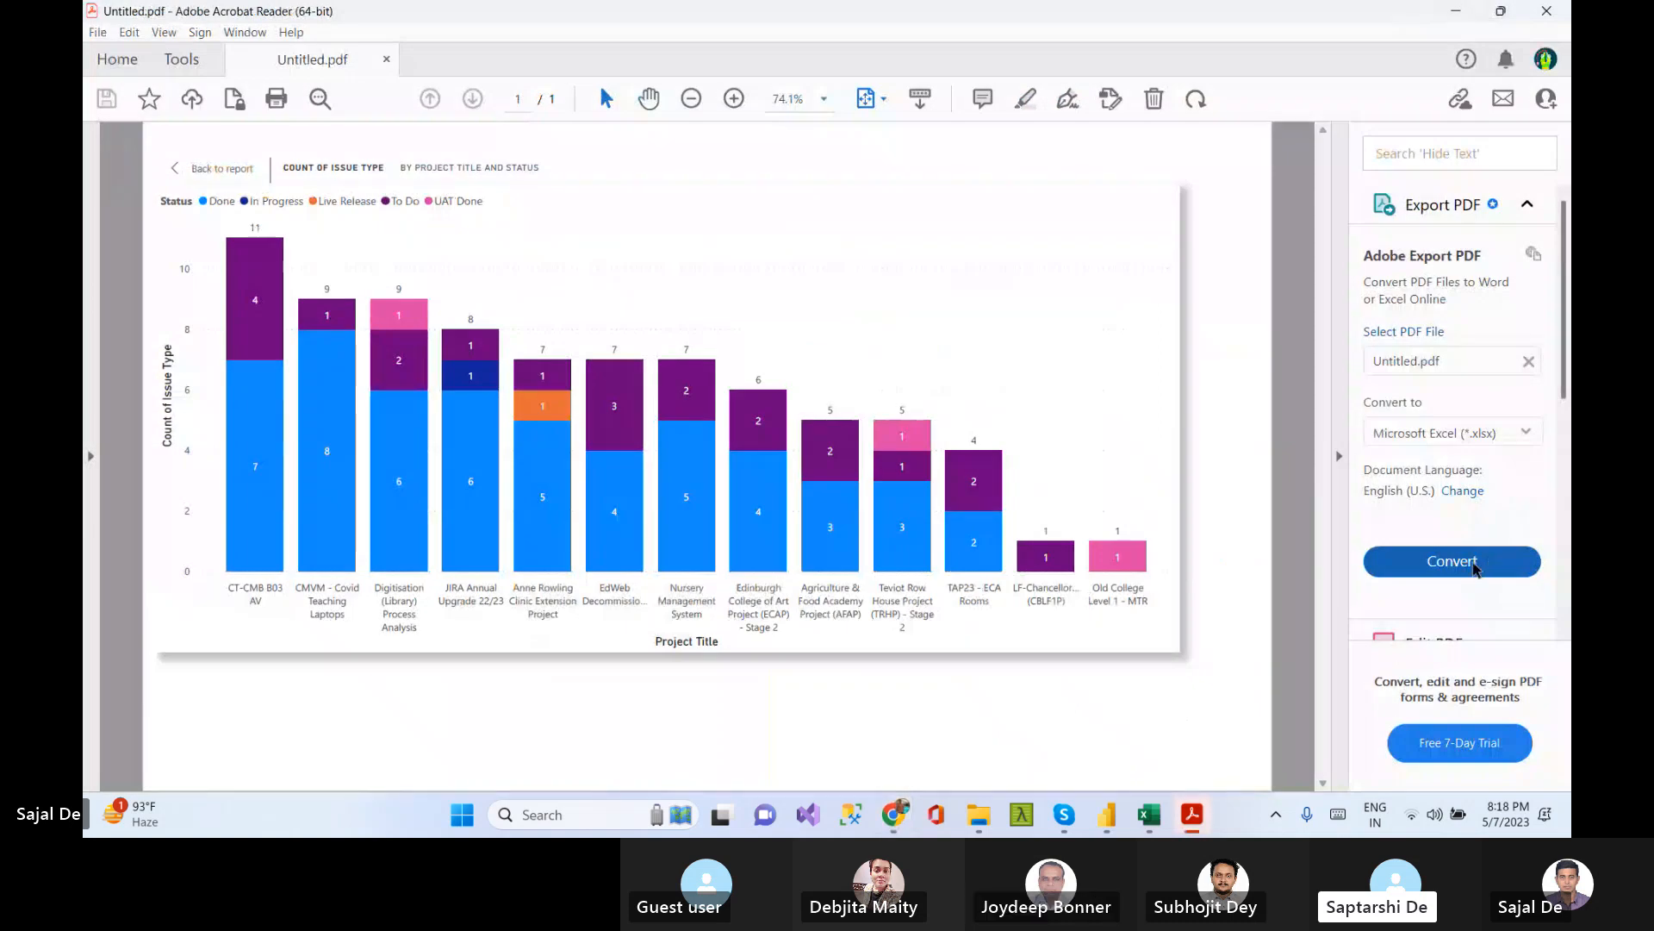
{"action": "left_click", "coordinate": [1435, 561]}
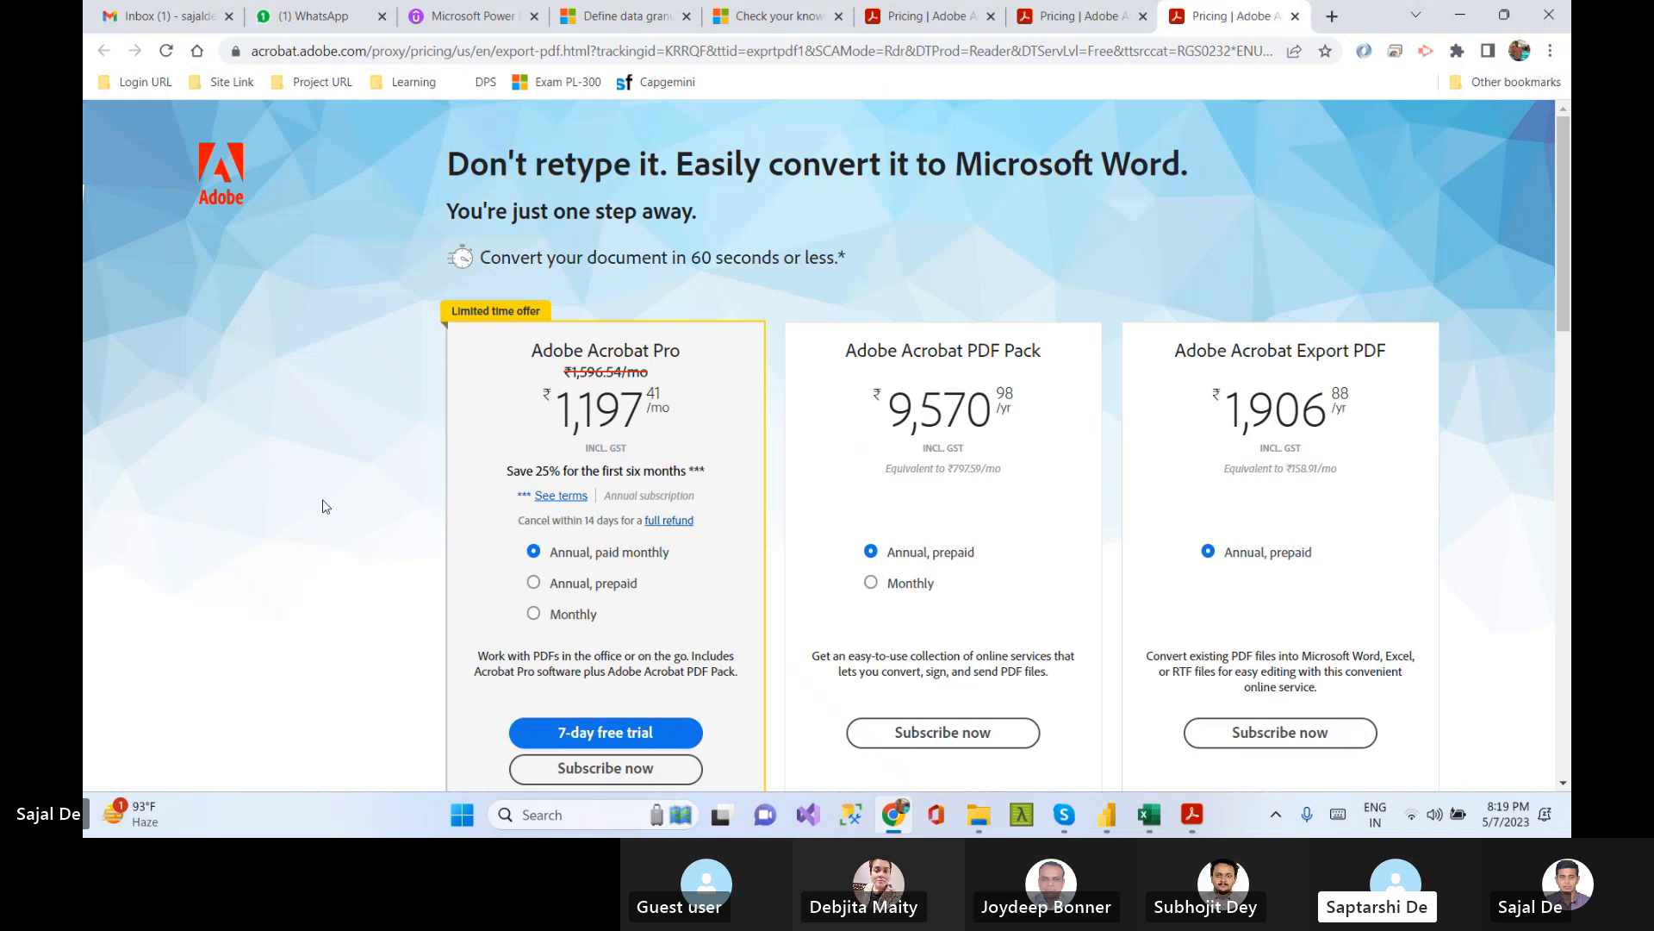
{"action": "scroll", "coordinate": [326, 506], "scroll_direction": "down", "scroll_amount": 1}
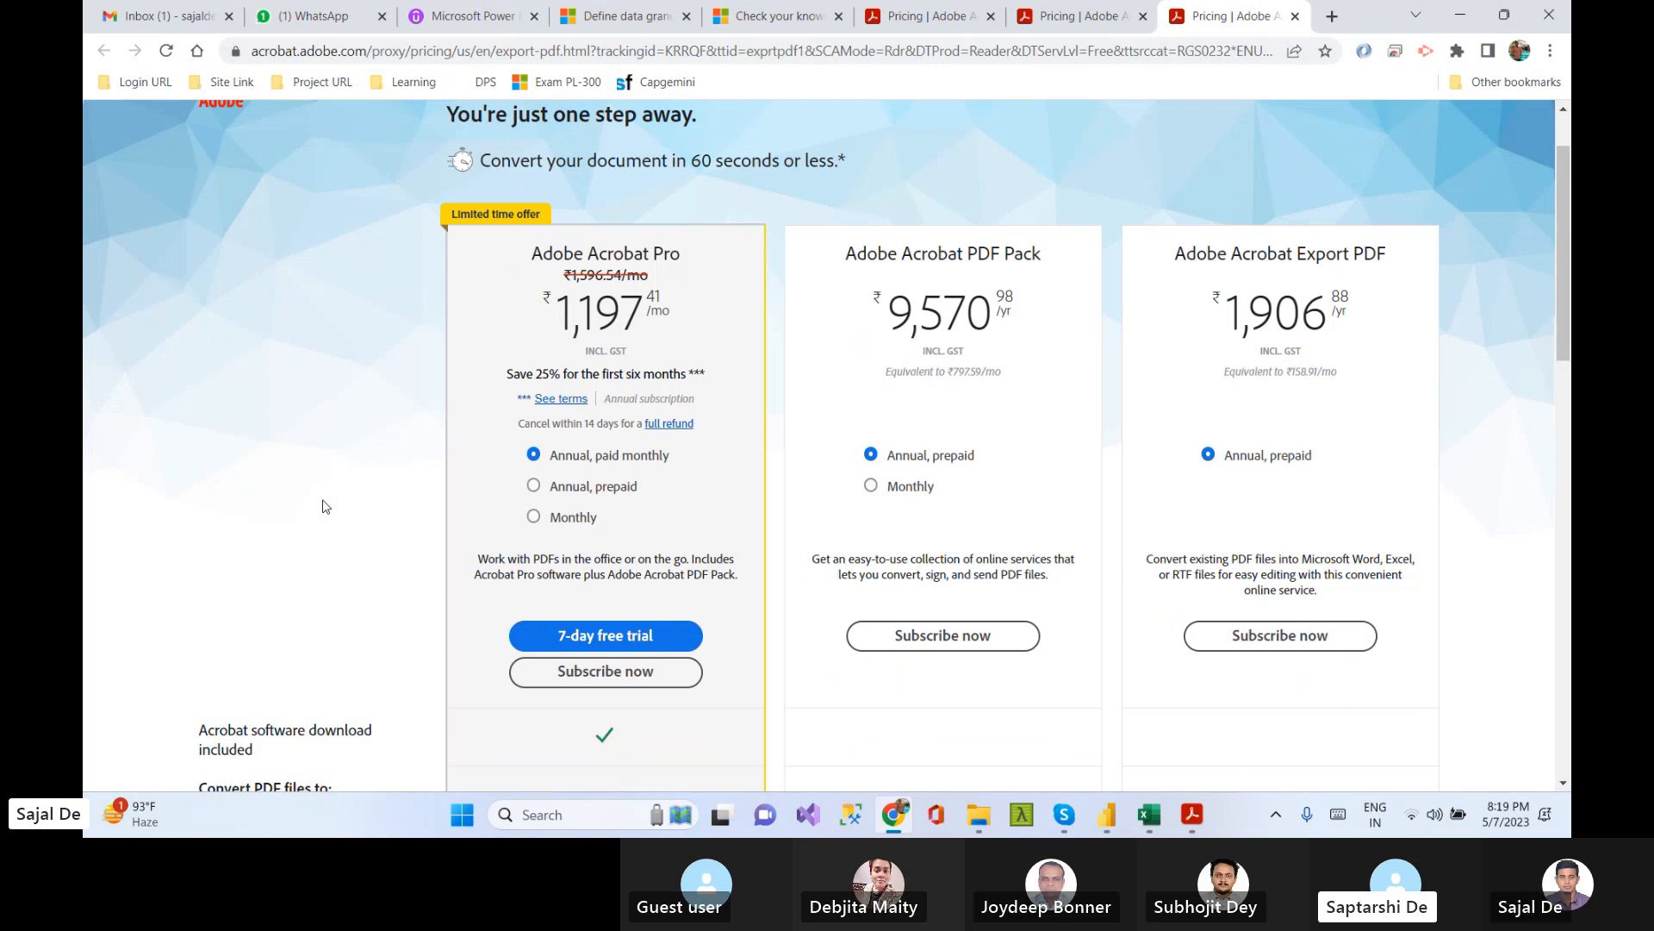
{"action": "left_click", "coordinate": [1459, 17]}
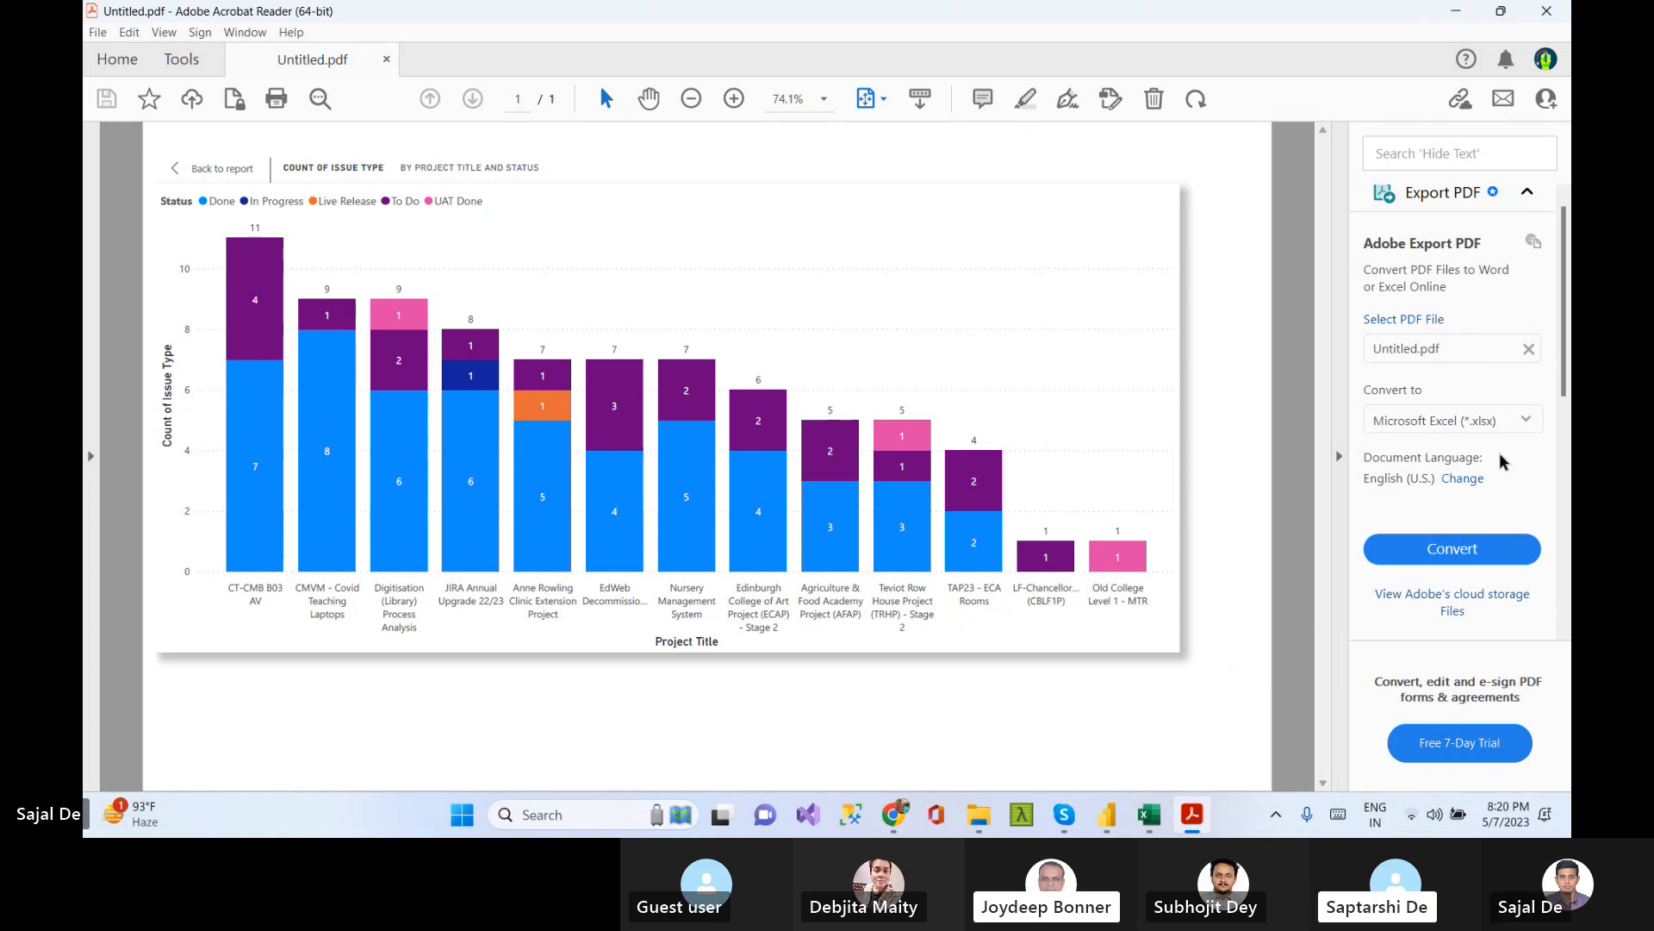
Browse the Acrobat tools list, reopen the Export PDF options, and close Acrobat Reader
{"action": "left_click", "coordinate": [1529, 192]}
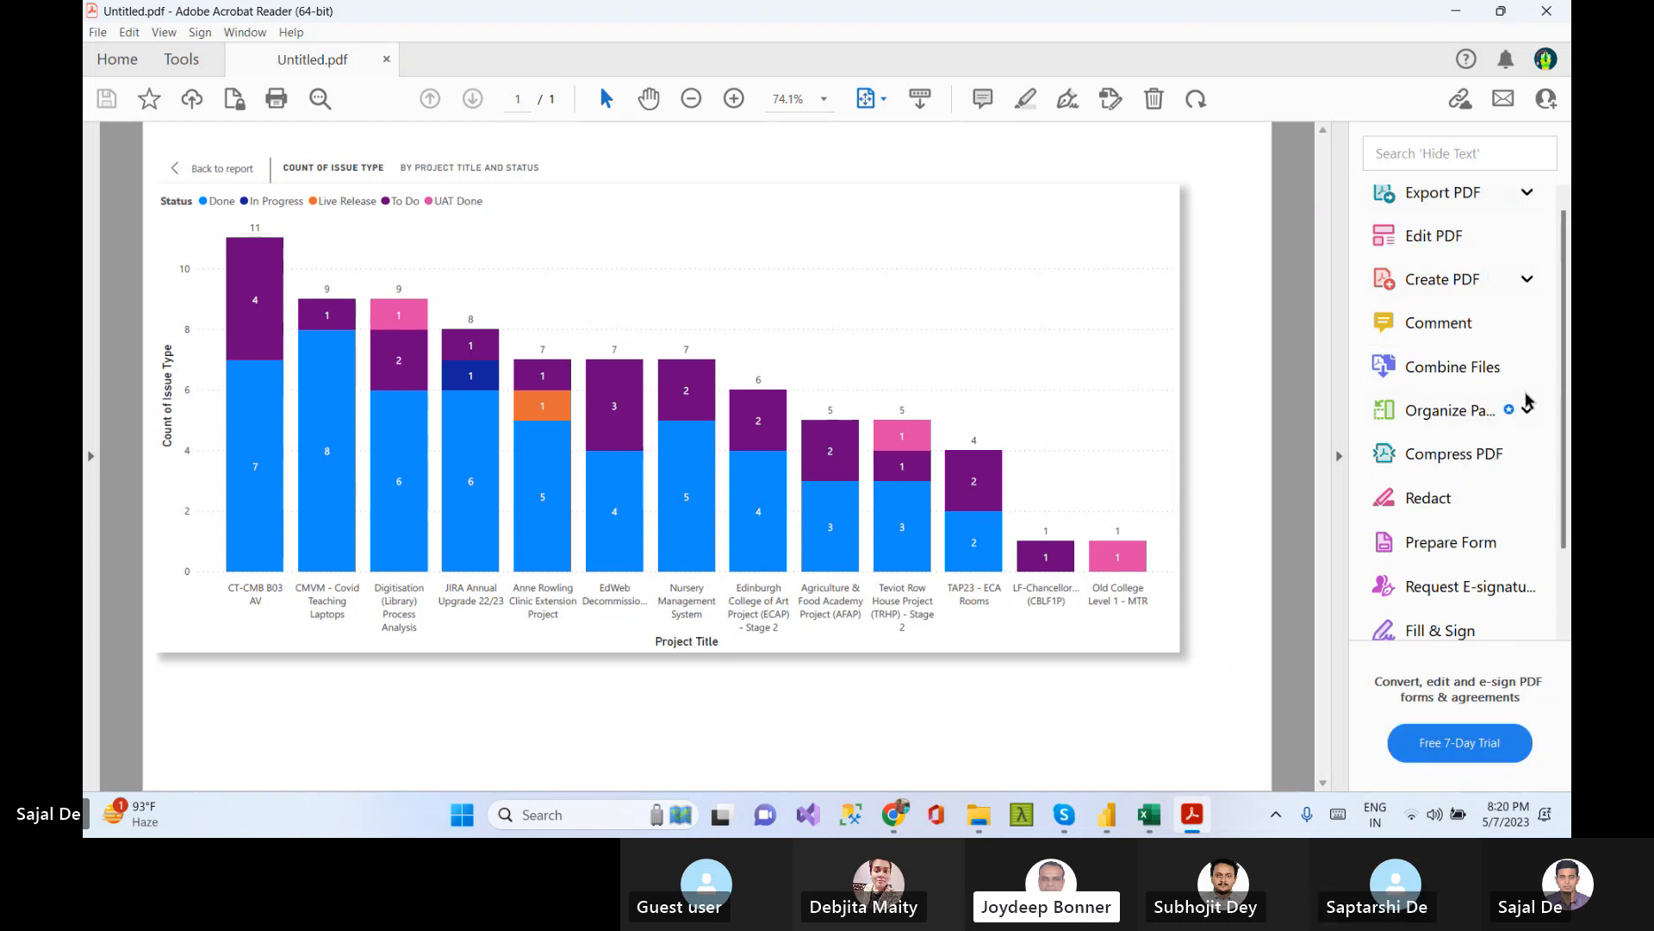
{"action": "scroll", "coordinate": [1530, 400], "scroll_direction": "down", "scroll_amount": 1}
{"action": "scroll", "coordinate": [1529, 400], "scroll_direction": "down", "scroll_amount": 2}
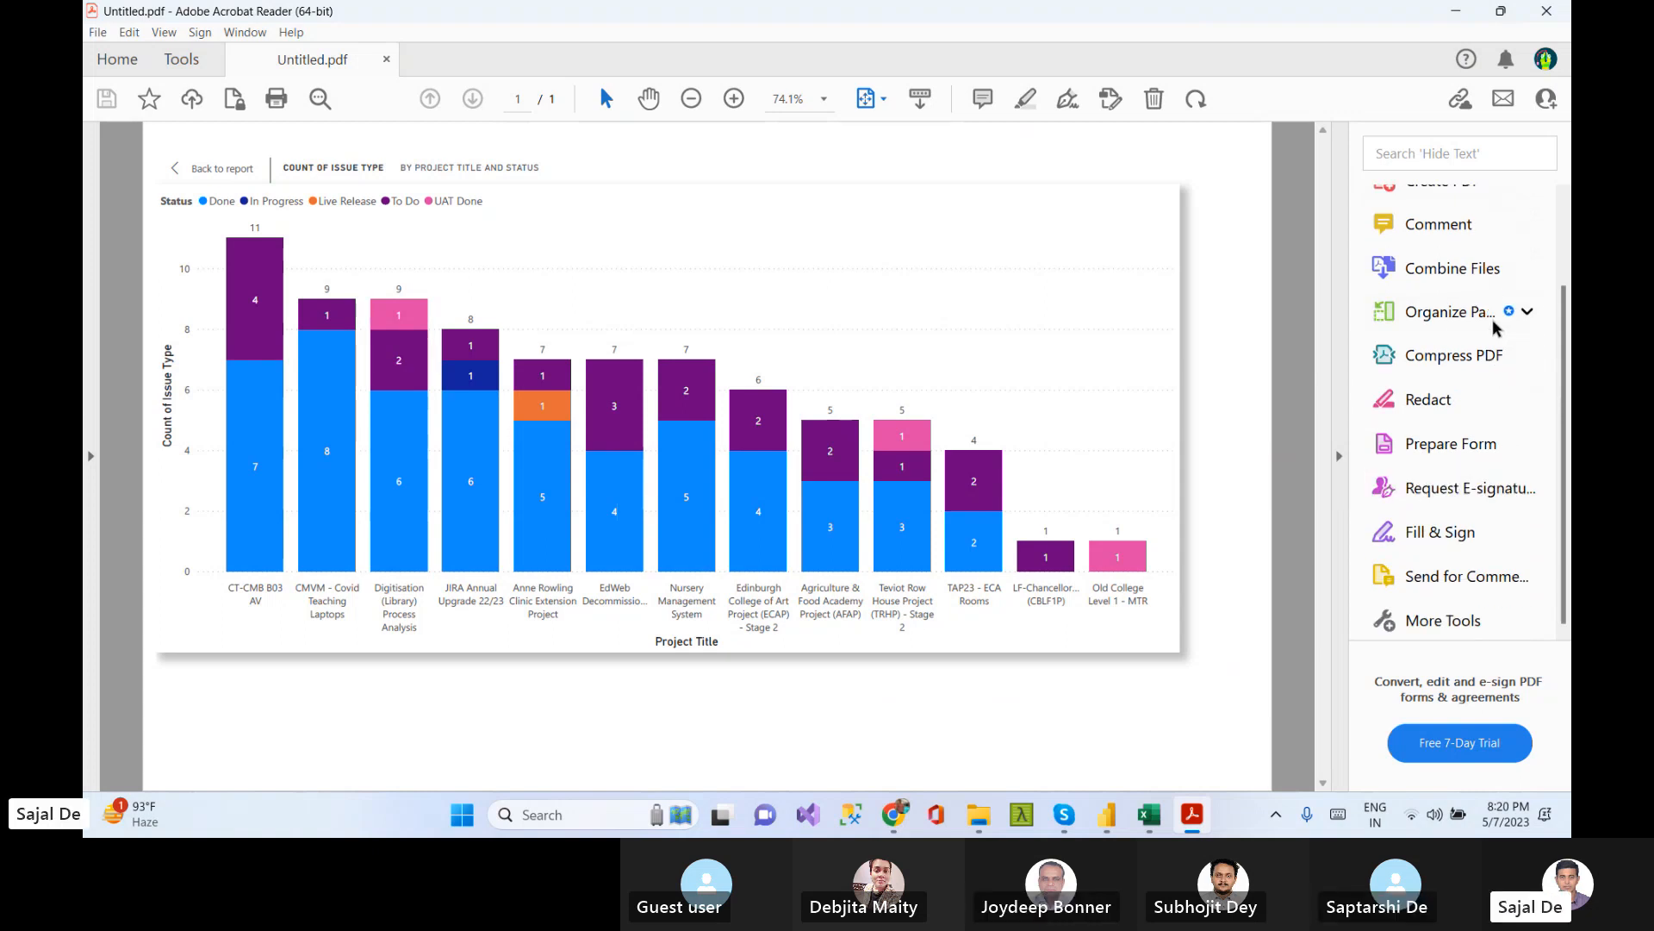
{"action": "scroll", "coordinate": [1473, 439], "scroll_direction": "up", "scroll_amount": 3}
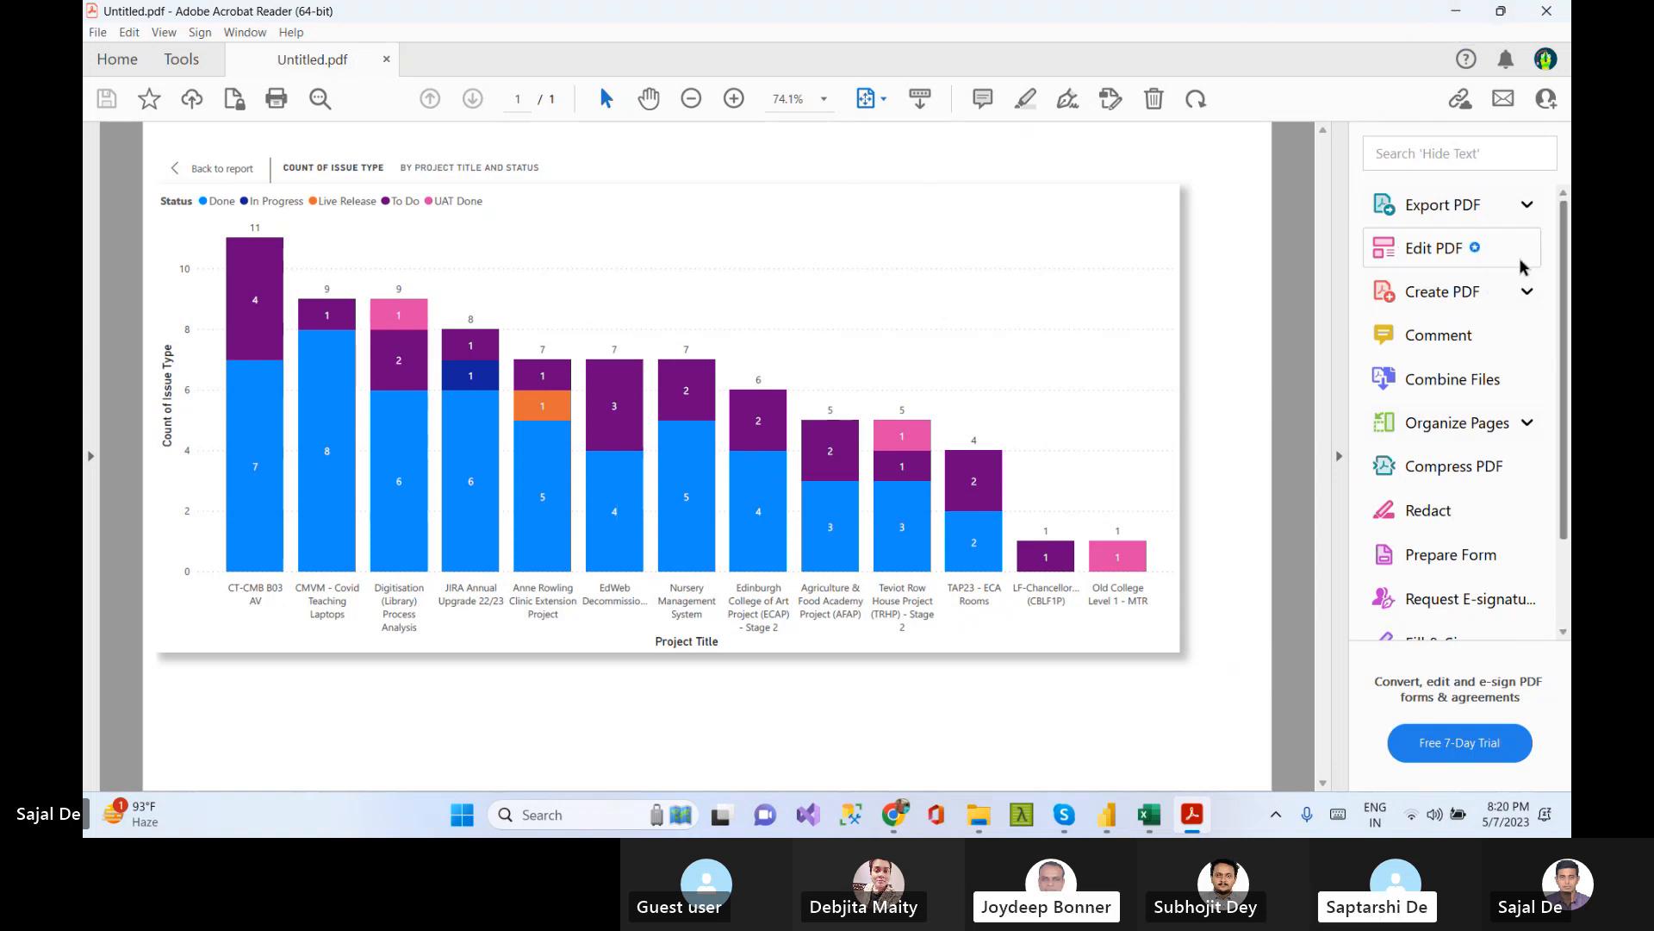
{"action": "left_click", "coordinate": [1527, 204]}
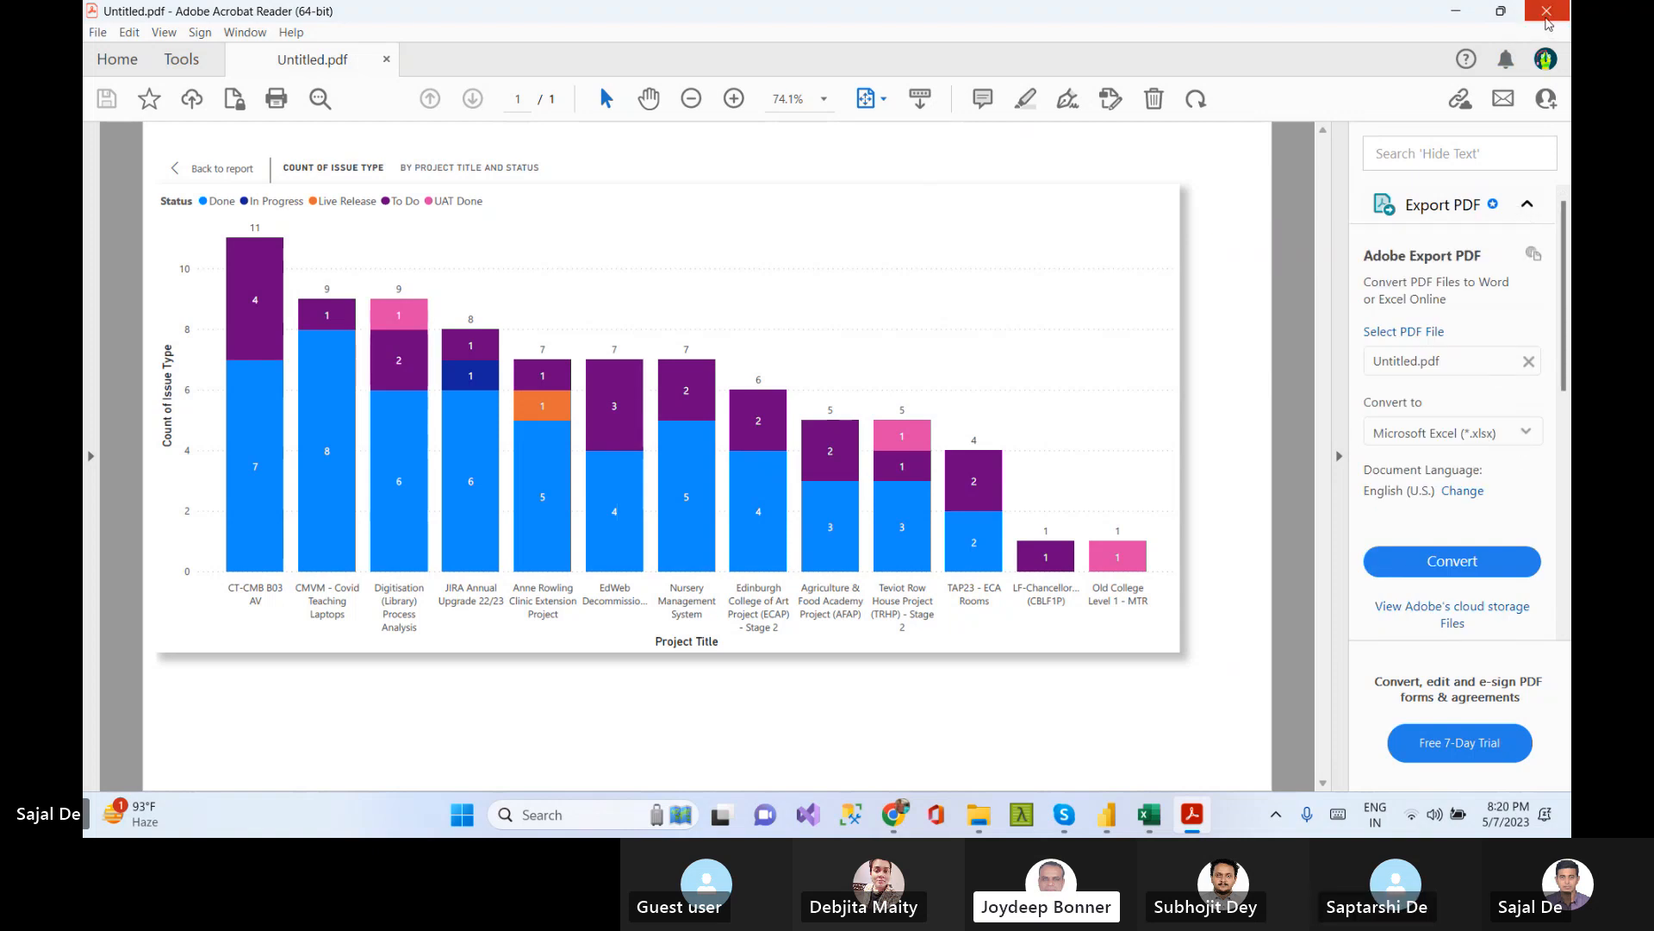
{"action": "left_click", "coordinate": [1548, 17]}
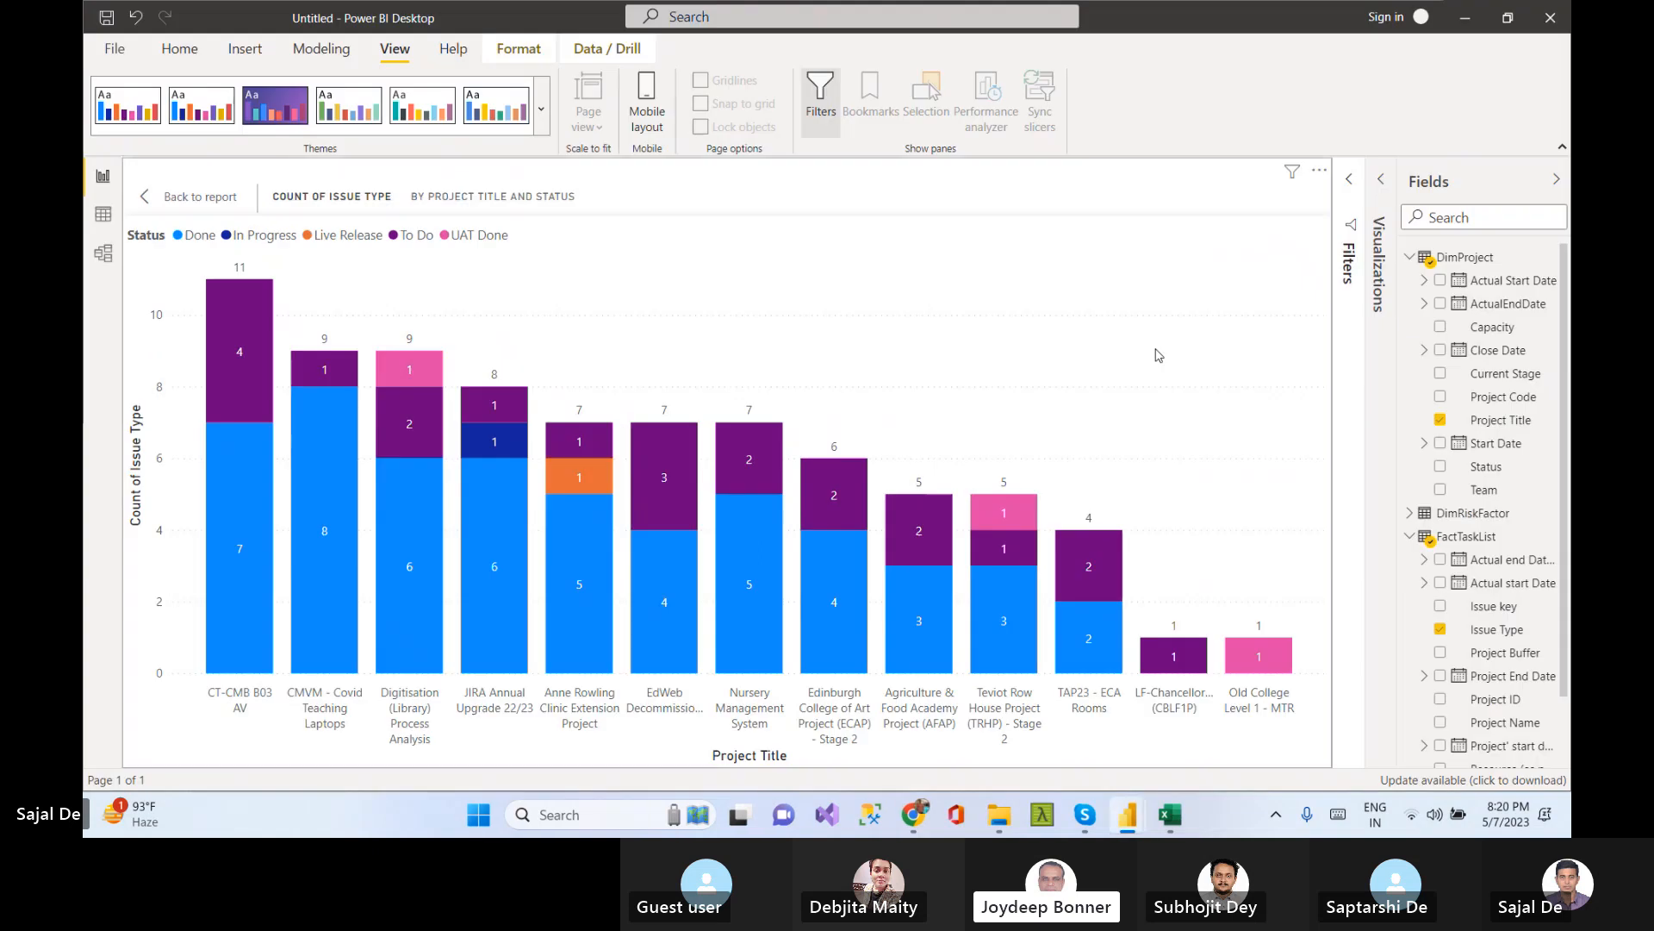
Return from the focused column chart back to the report page
{"action": "left_click", "coordinate": [120, 49]}
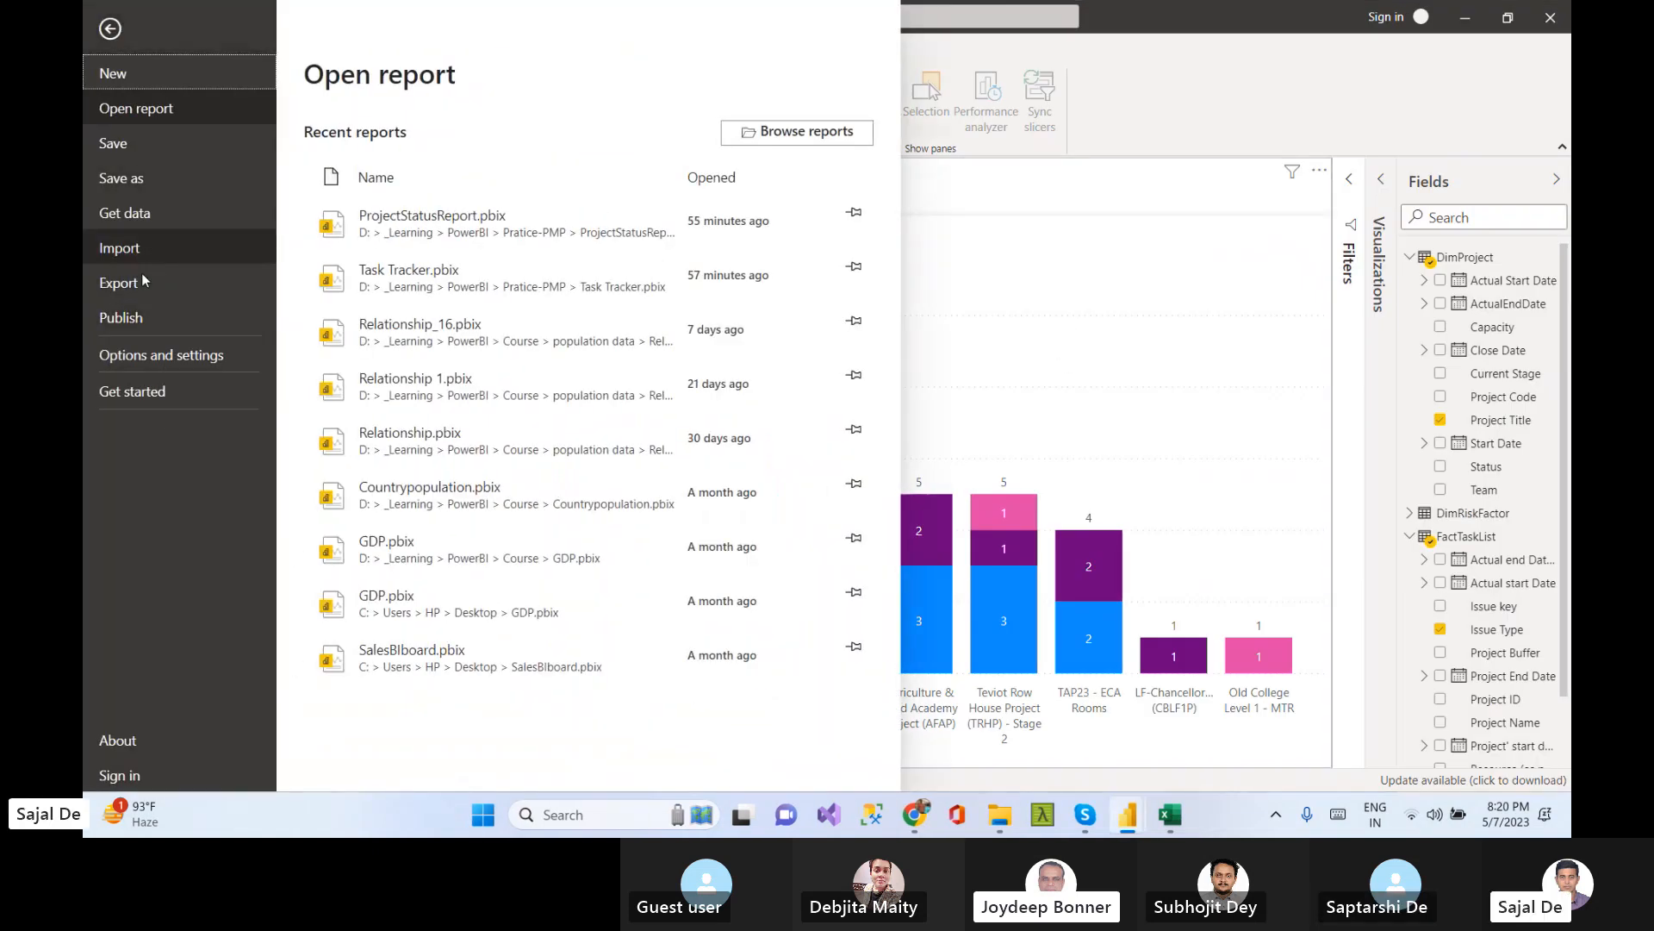
{"action": "left_click", "coordinate": [120, 283]}
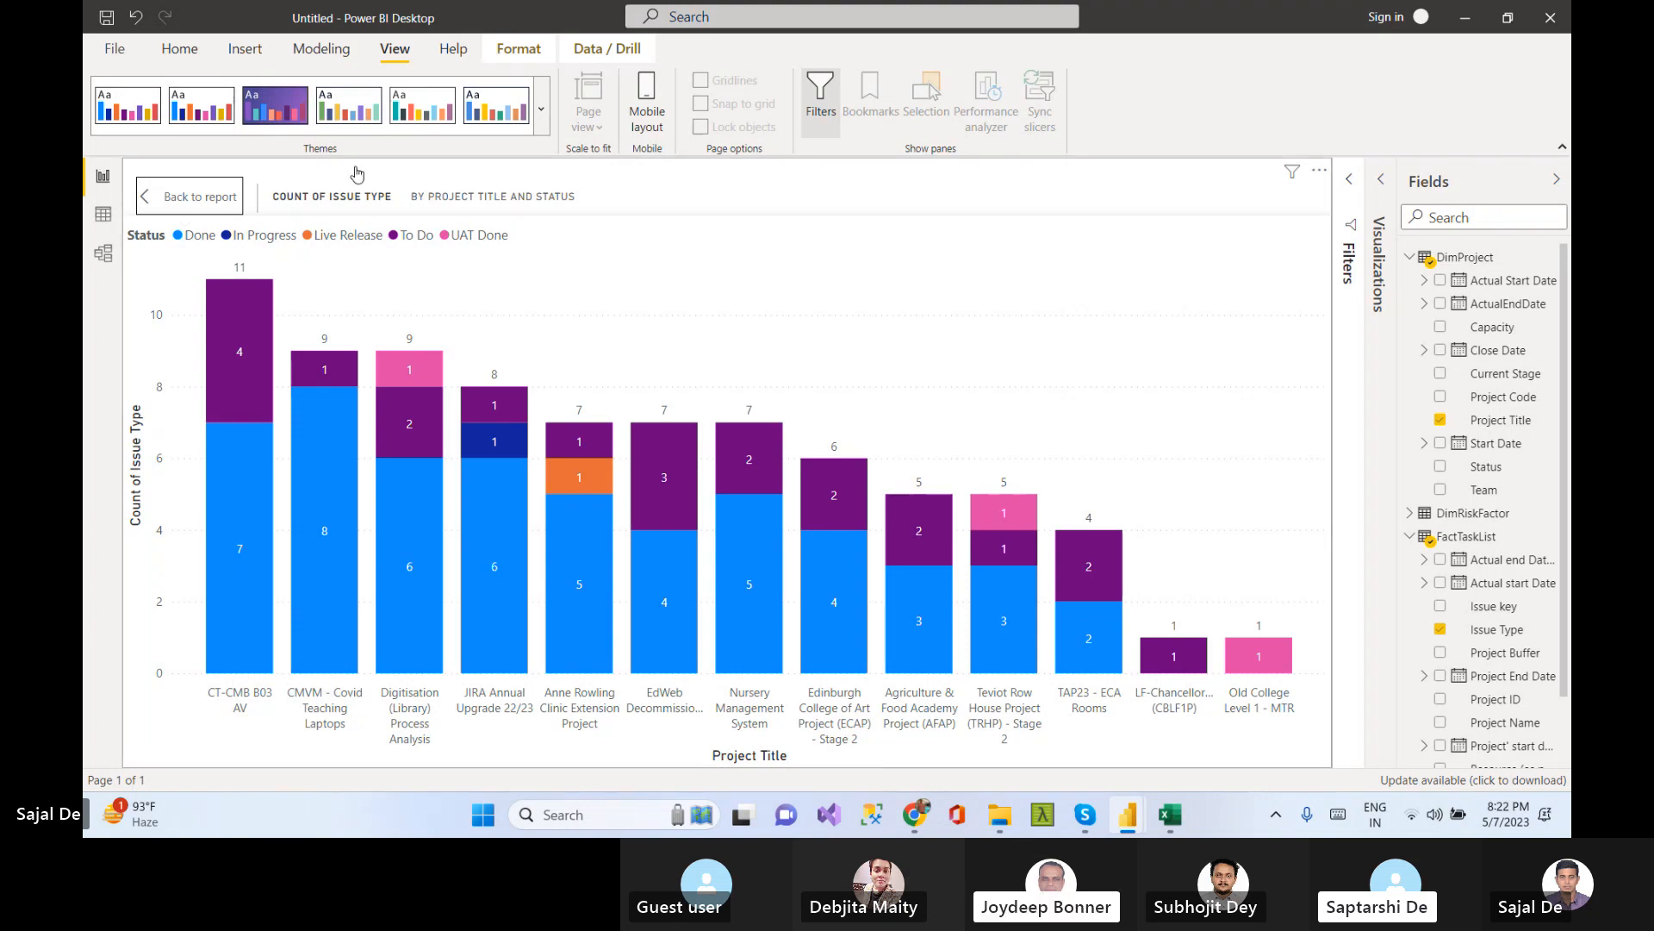
{"action": "left_click", "coordinate": [200, 196]}
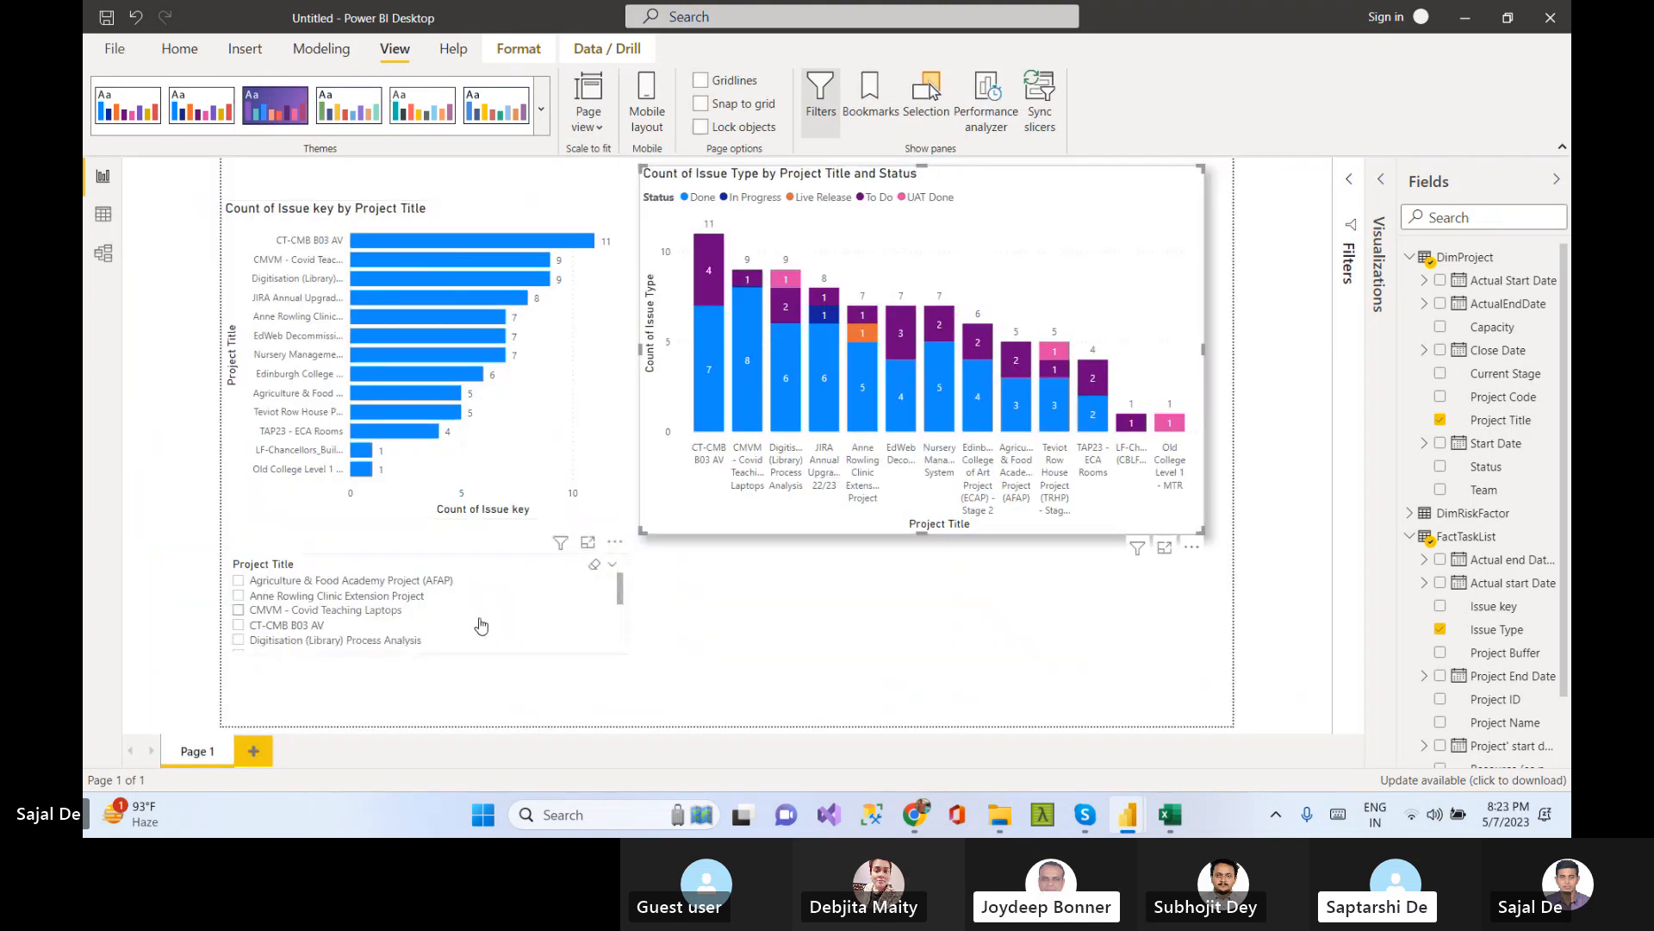
Filter the visuals to Agriculture & Food Academy Project (AFAP) with the Project Title slicer, then clear the selection
{"action": "left_click", "coordinate": [238, 583]}
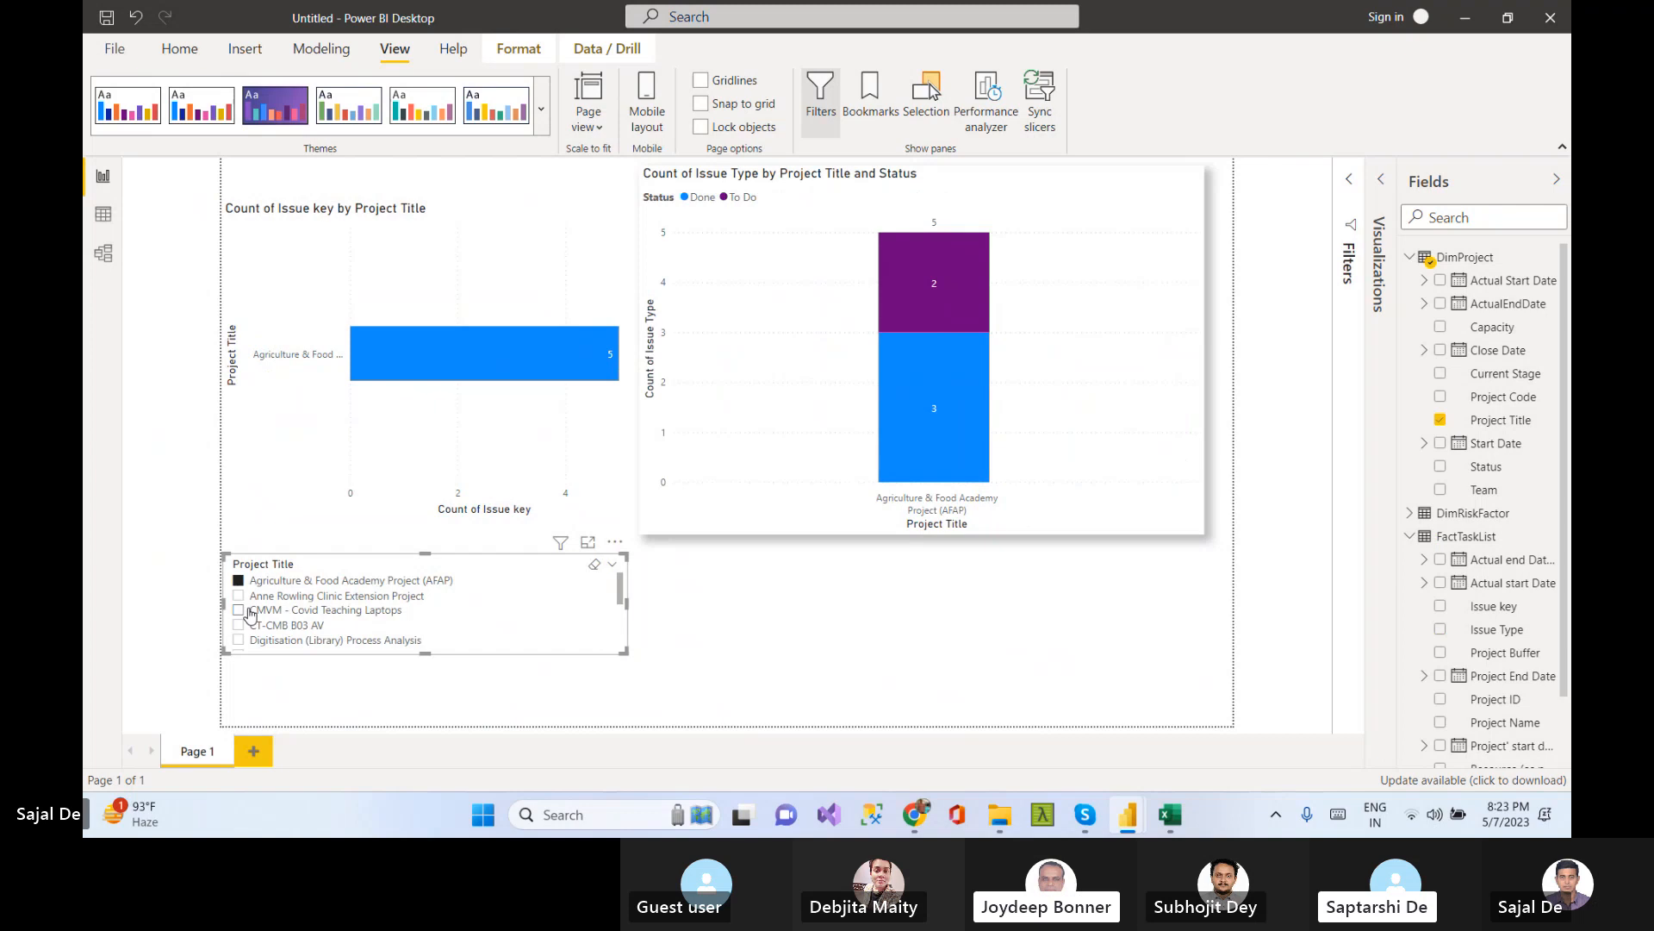
{"action": "left_click", "coordinate": [238, 581]}
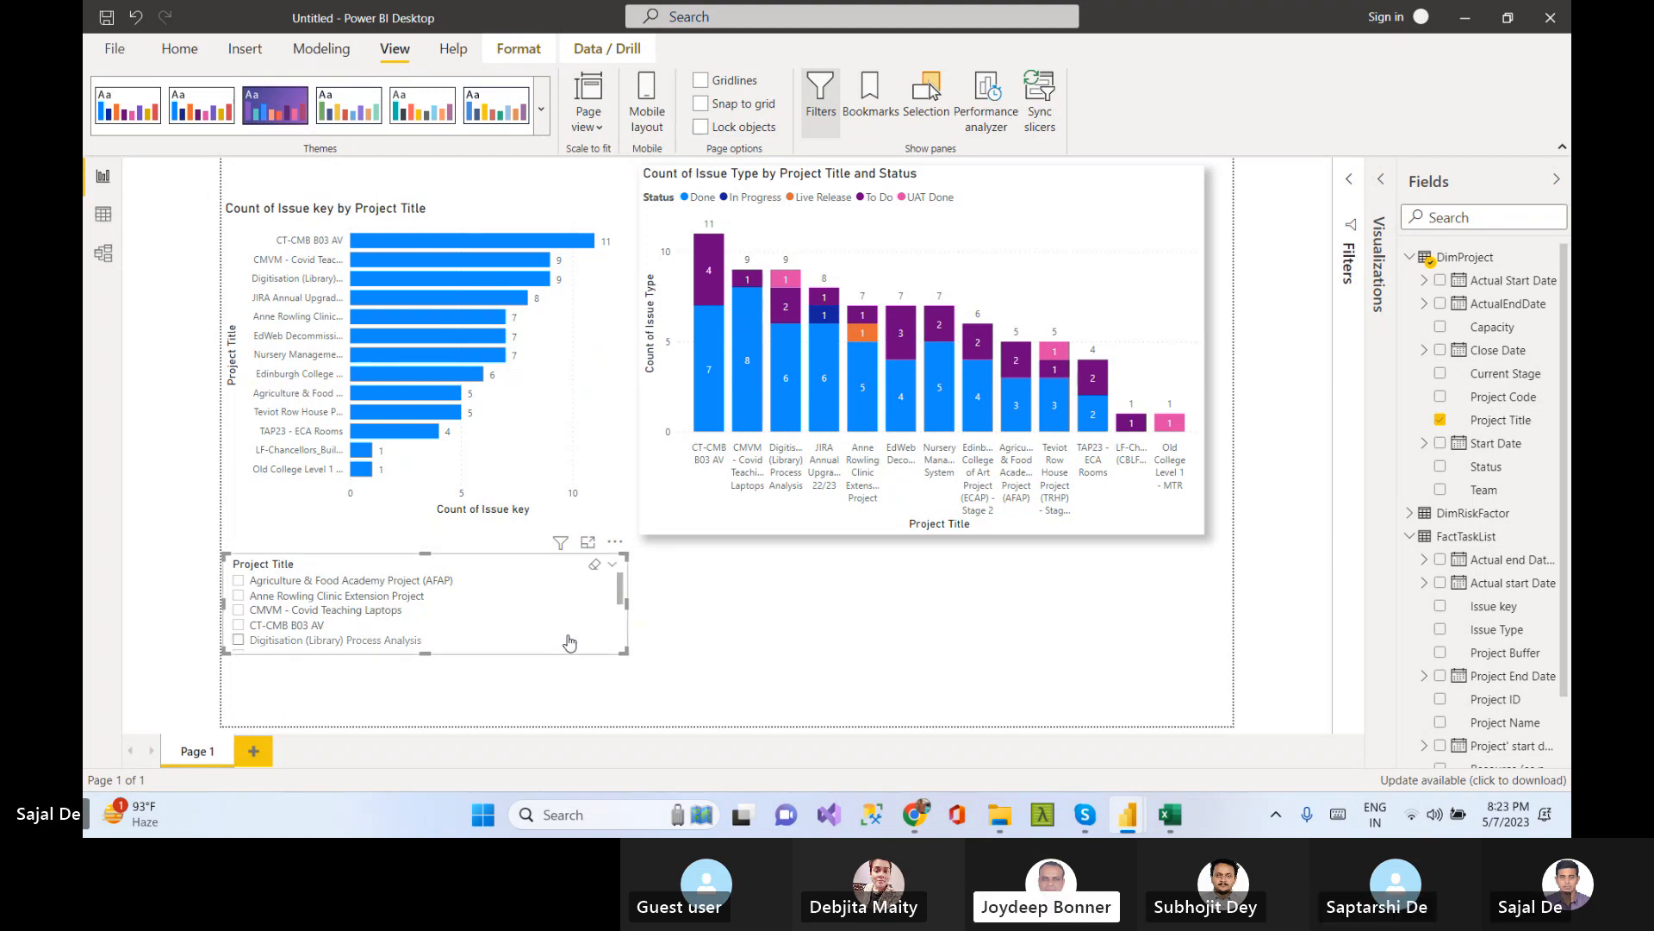
{"action": "left_click", "coordinate": [731, 660]}
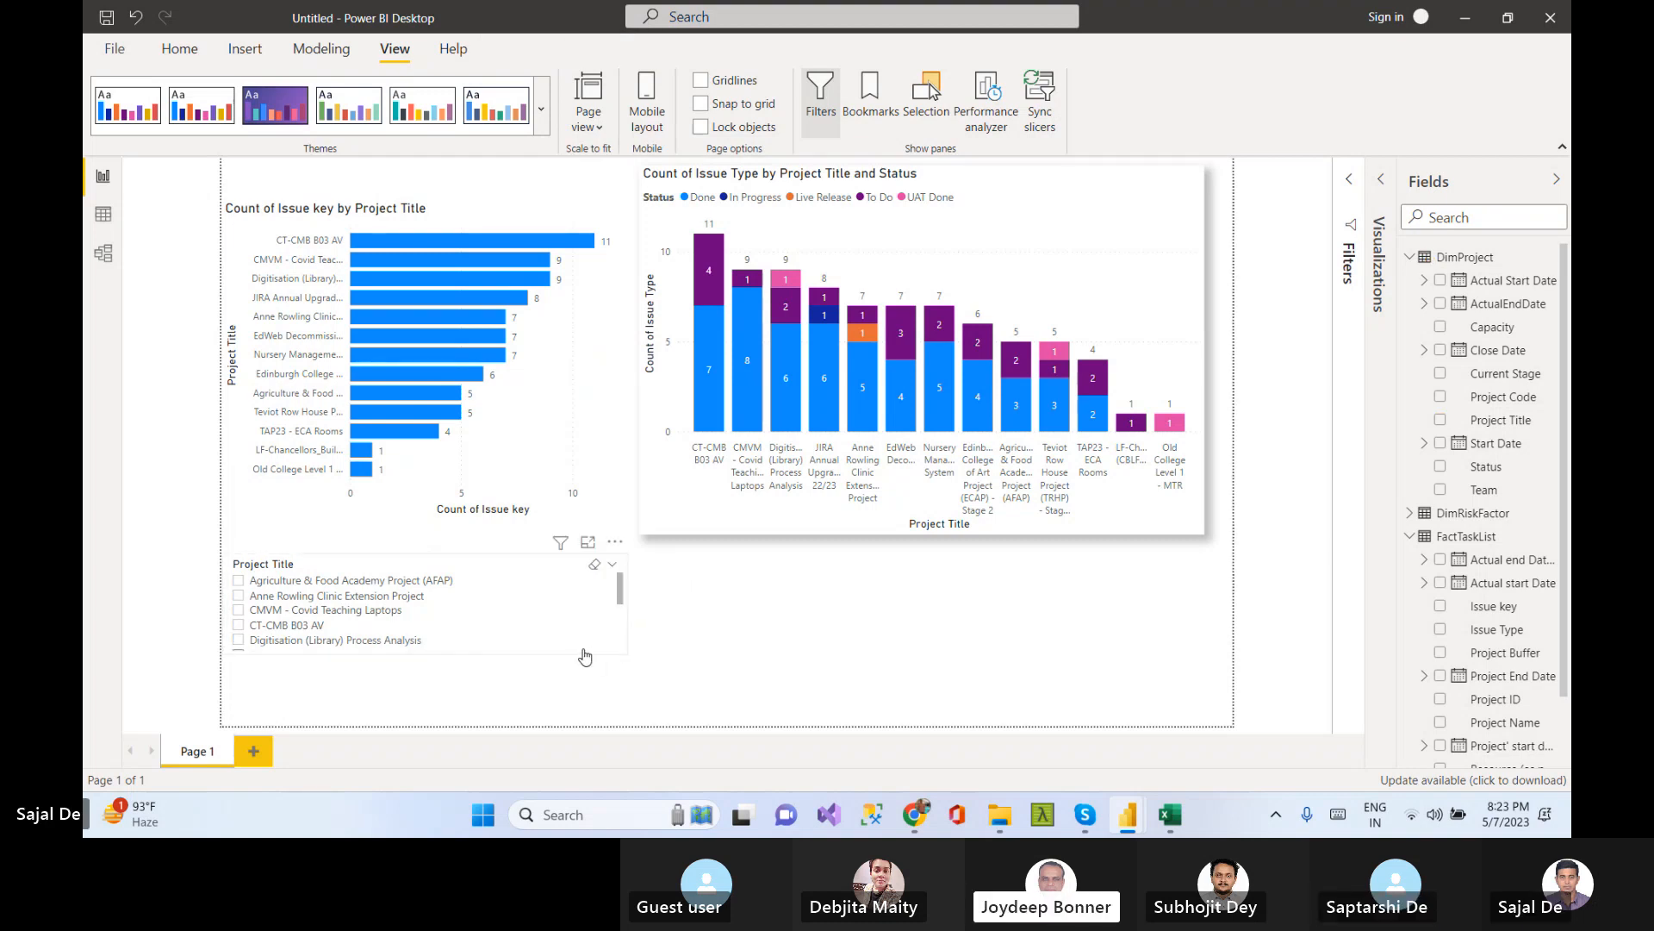
{"action": "left_click", "coordinate": [581, 654]}
{"action": "left_click", "coordinate": [751, 658]}
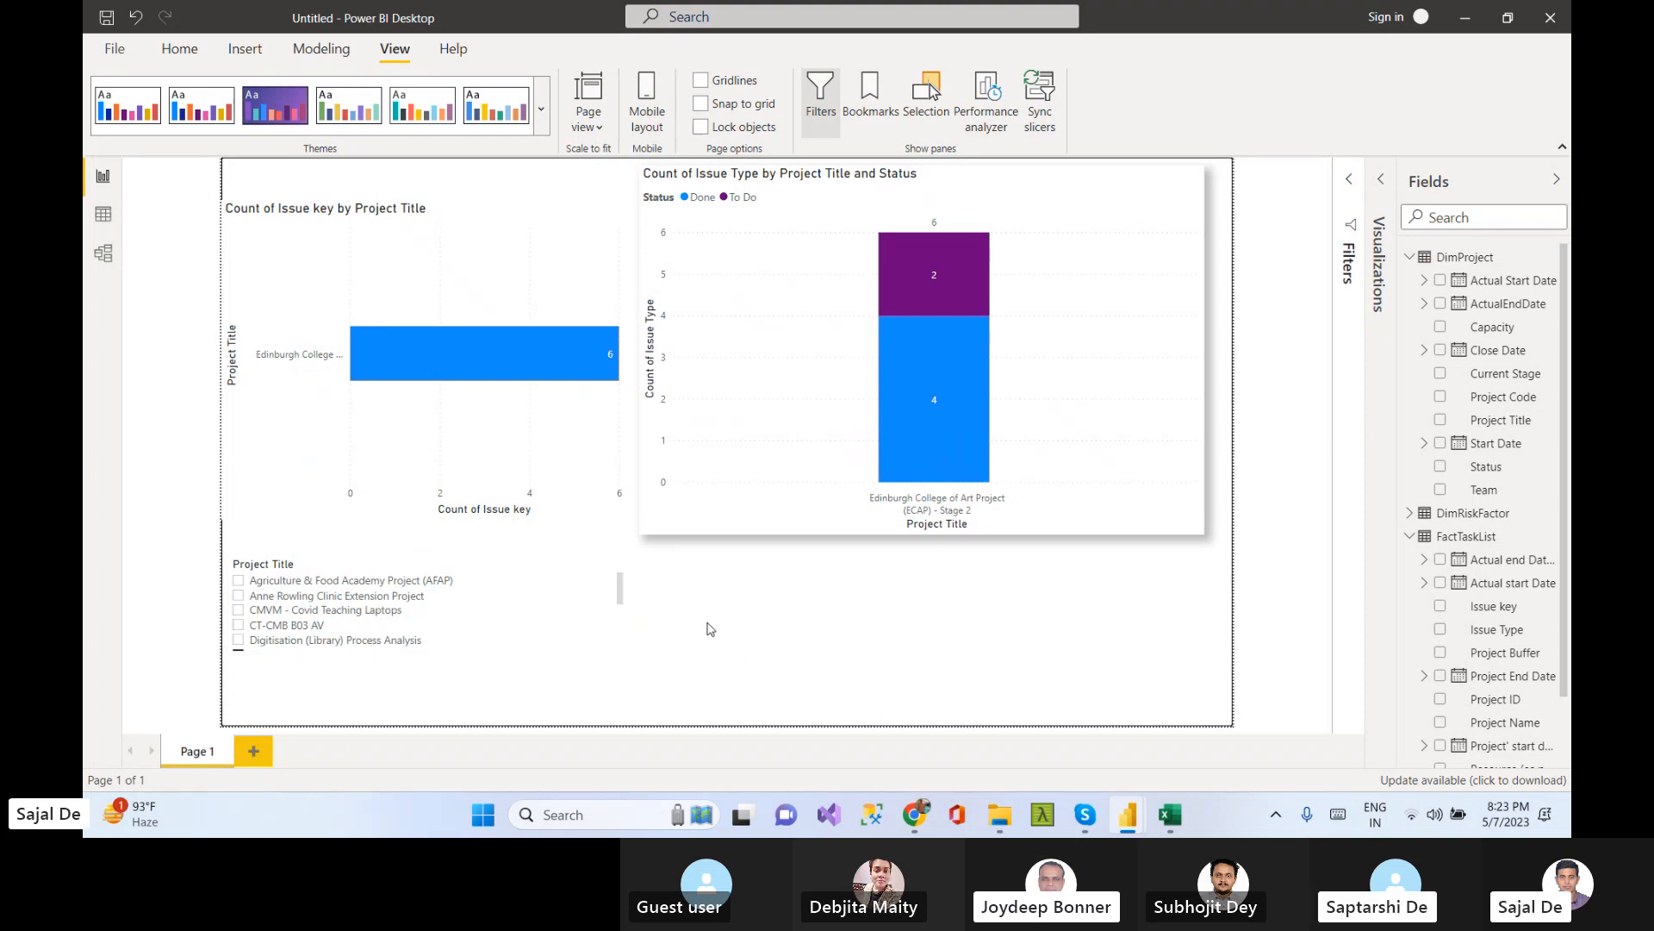
{"action": "left_click", "coordinate": [240, 581]}
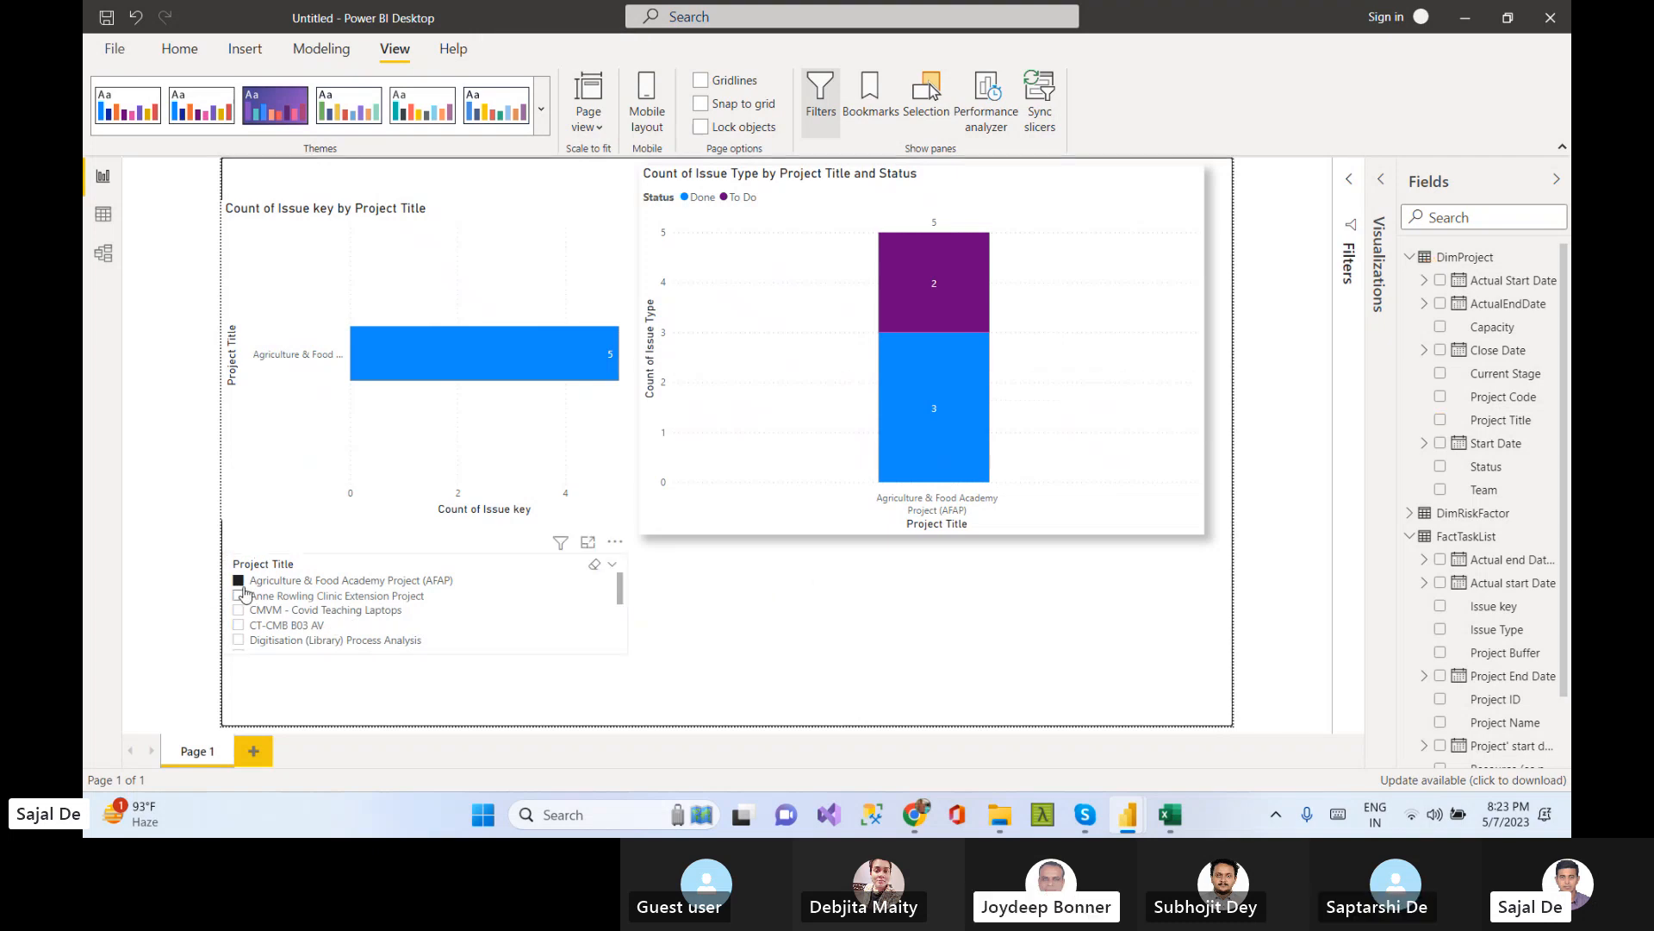
{"action": "left_click", "coordinate": [239, 581]}
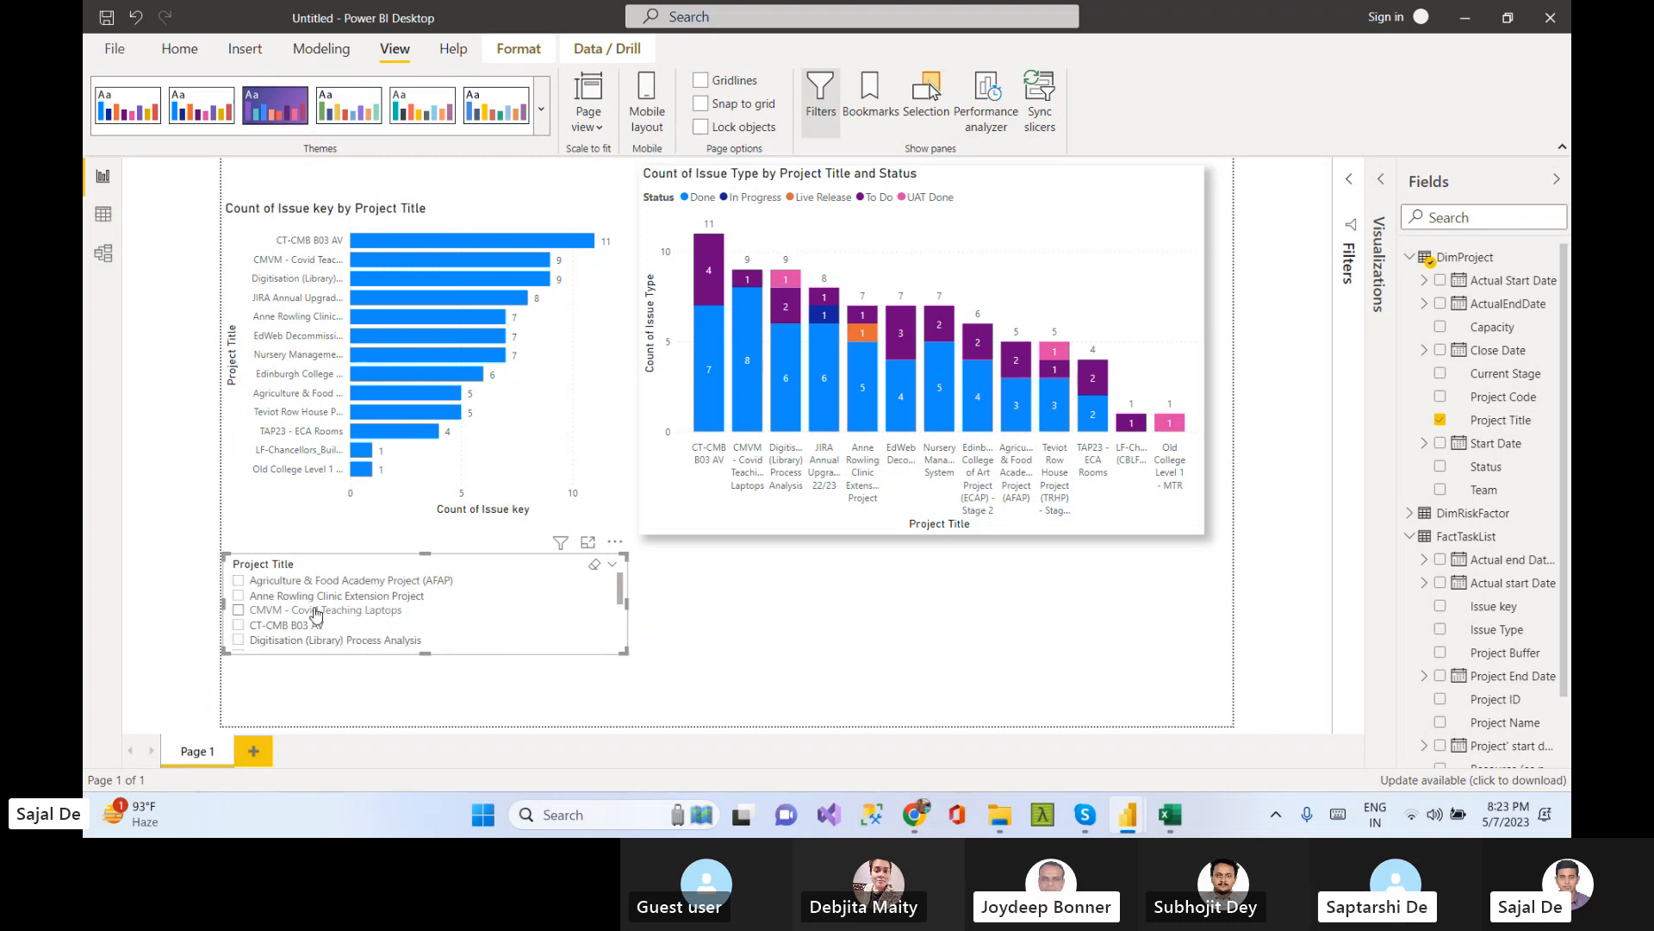
Filter the visuals to CMVM - Covid Teaching Laptops, then Digitisation (Library) Process Analysis, then clear the slicer
{"action": "left_click", "coordinate": [312, 610]}
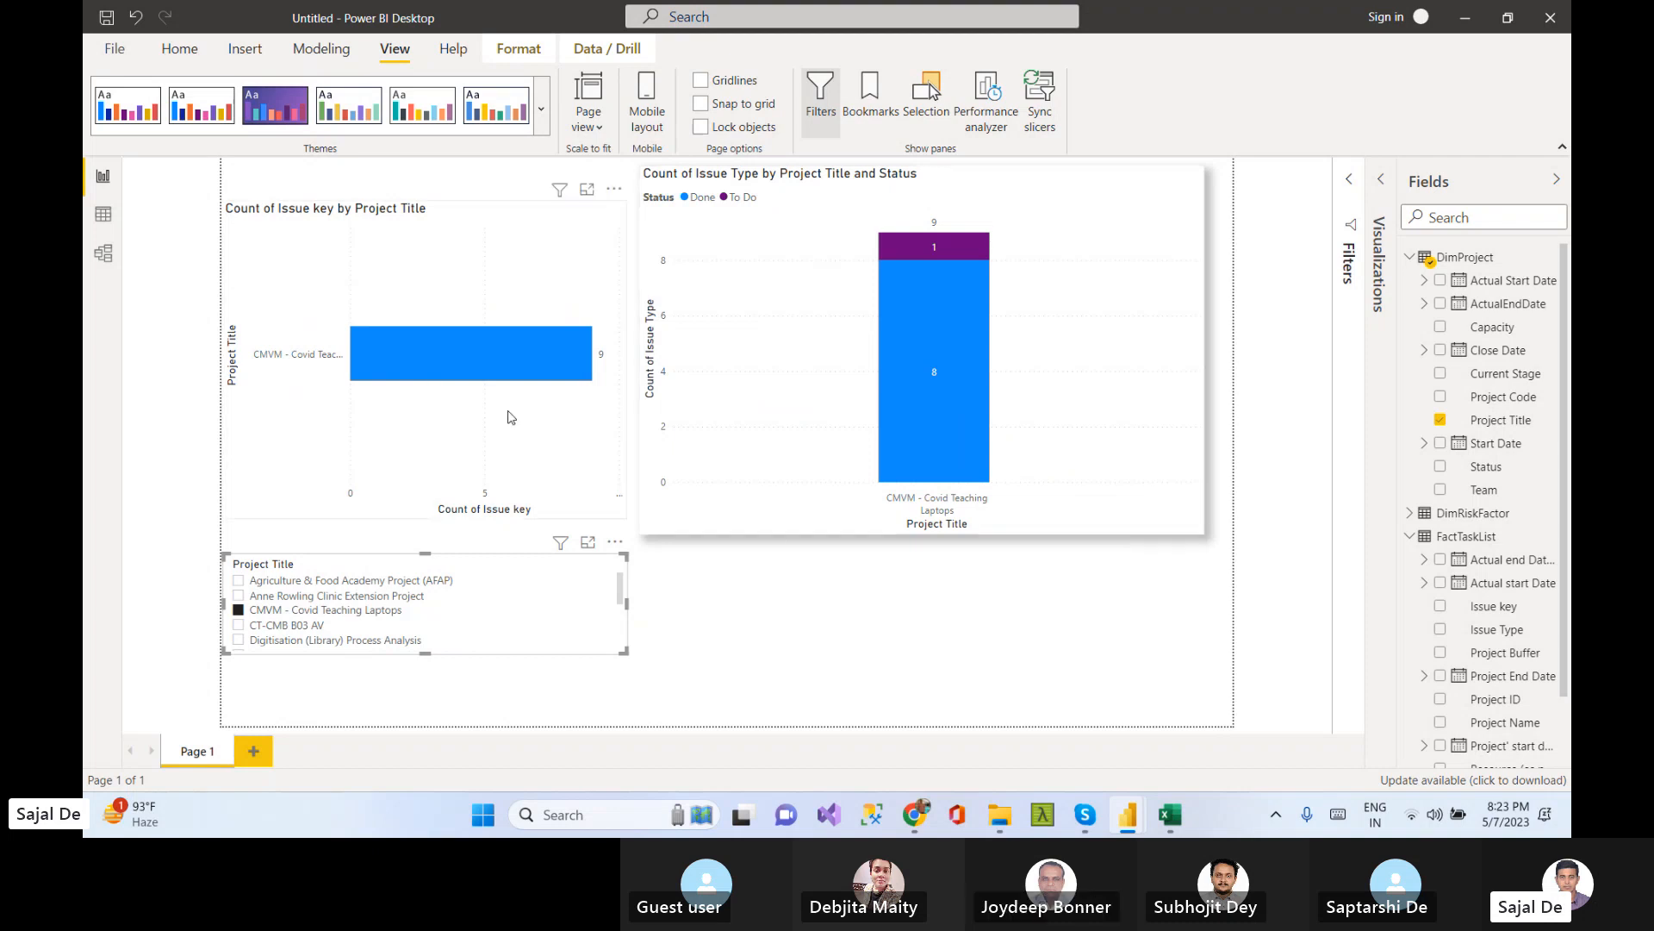
{"action": "left_click", "coordinate": [267, 642]}
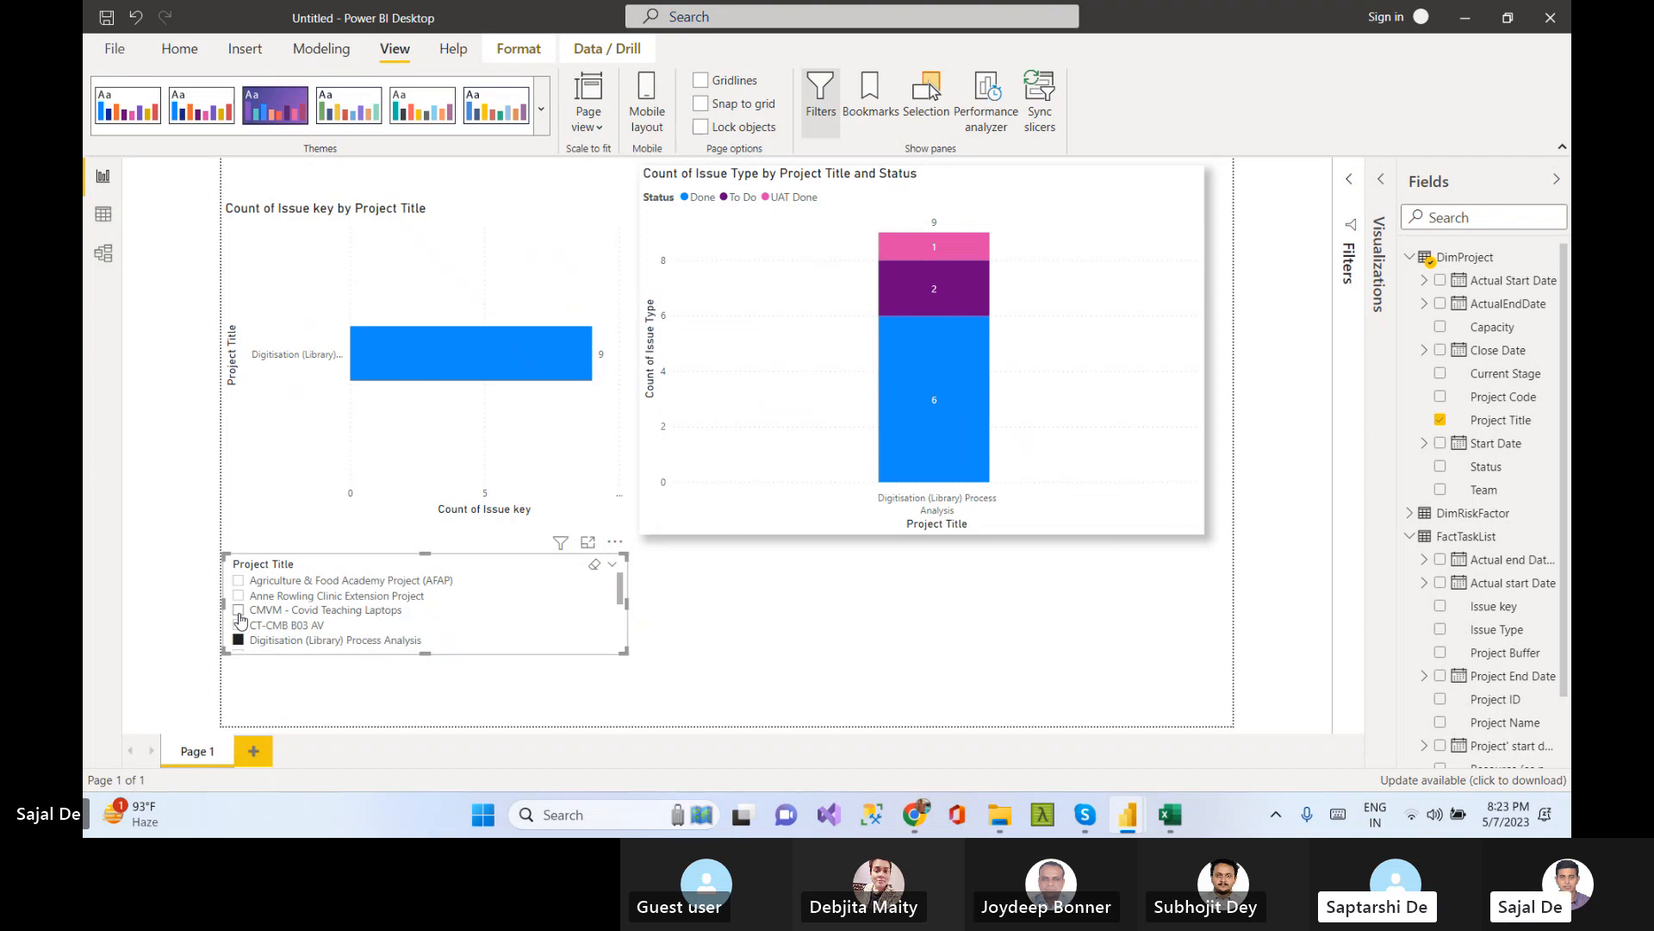
{"action": "left_click", "coordinate": [240, 642]}
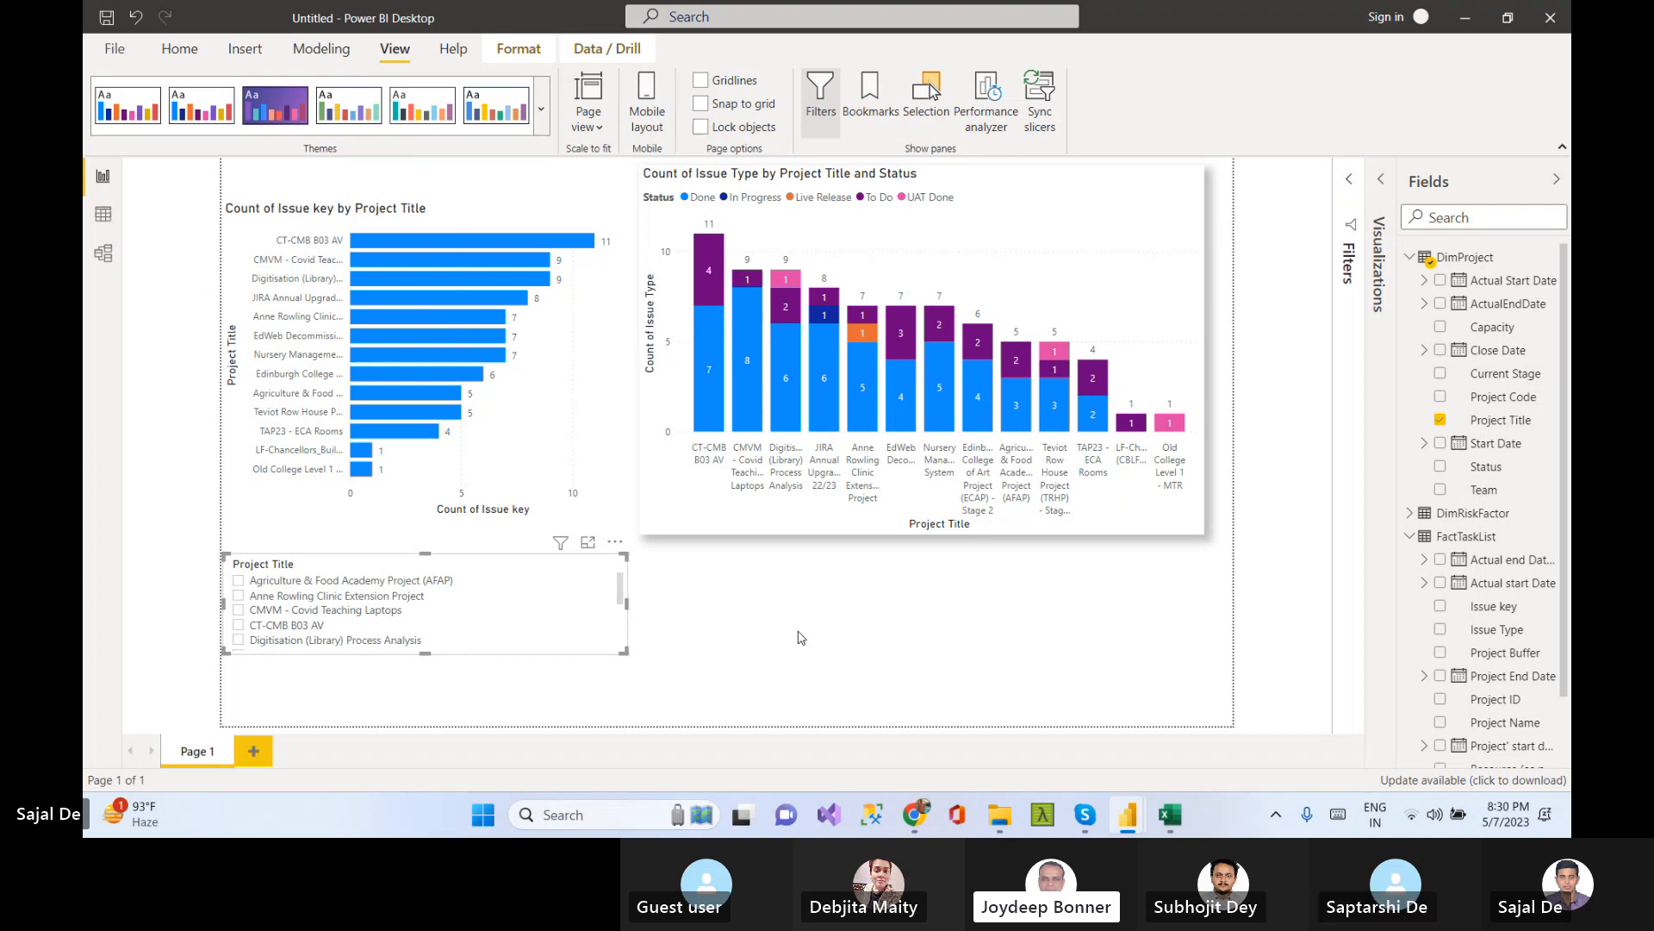
{"action": "left_click", "coordinate": [759, 653]}
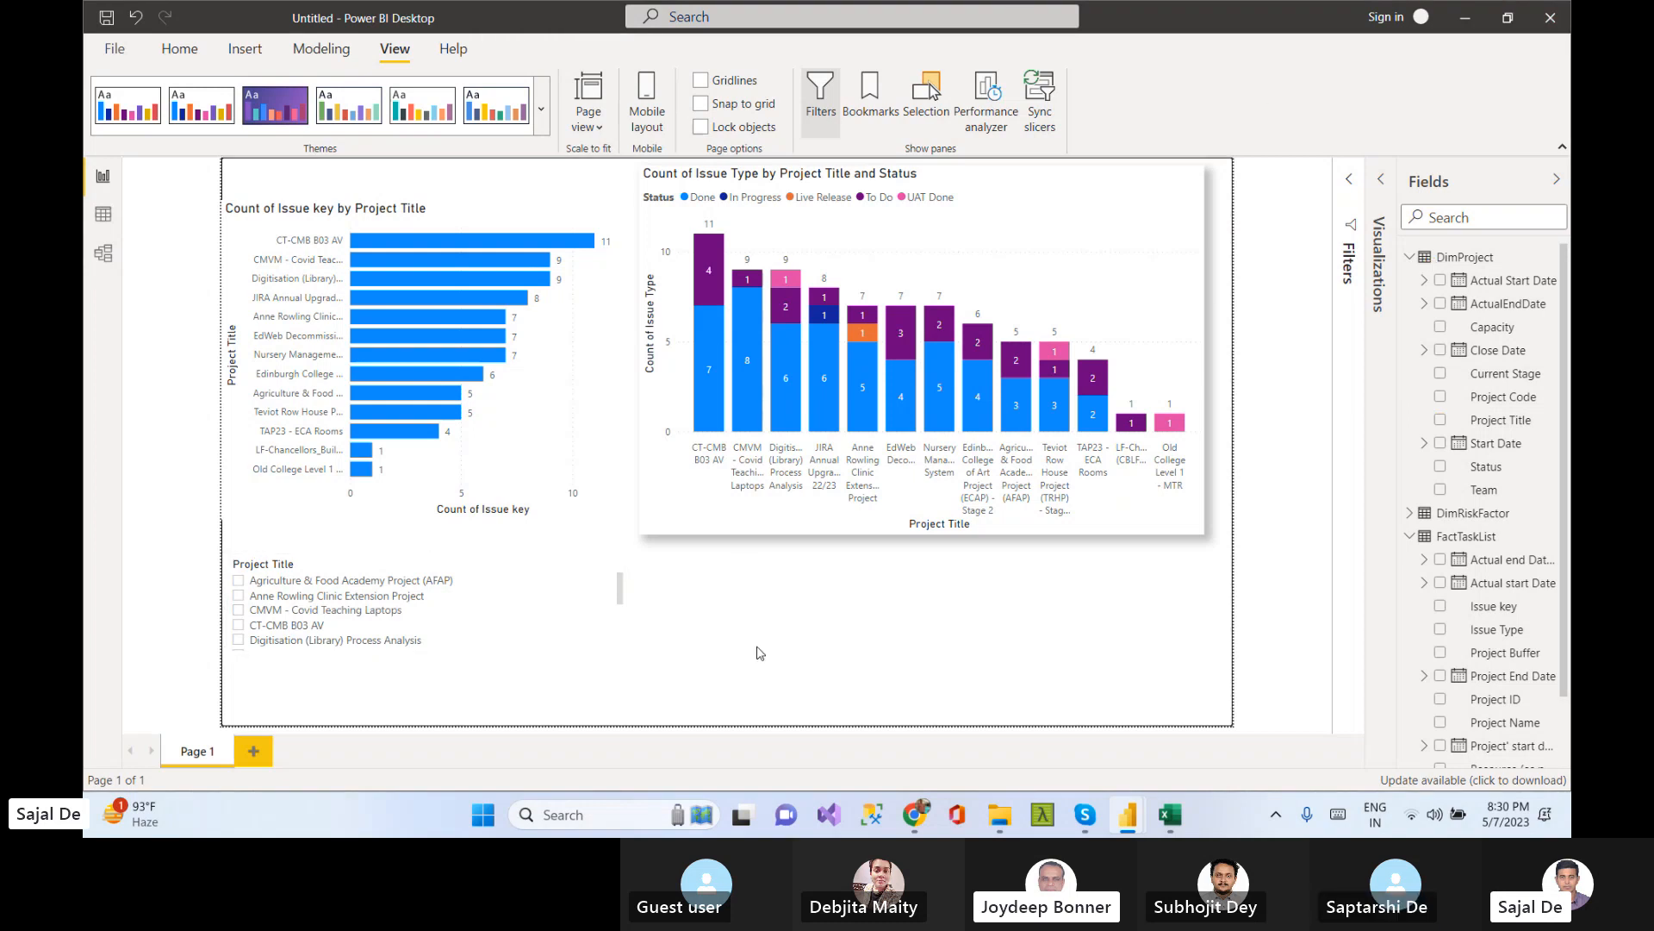